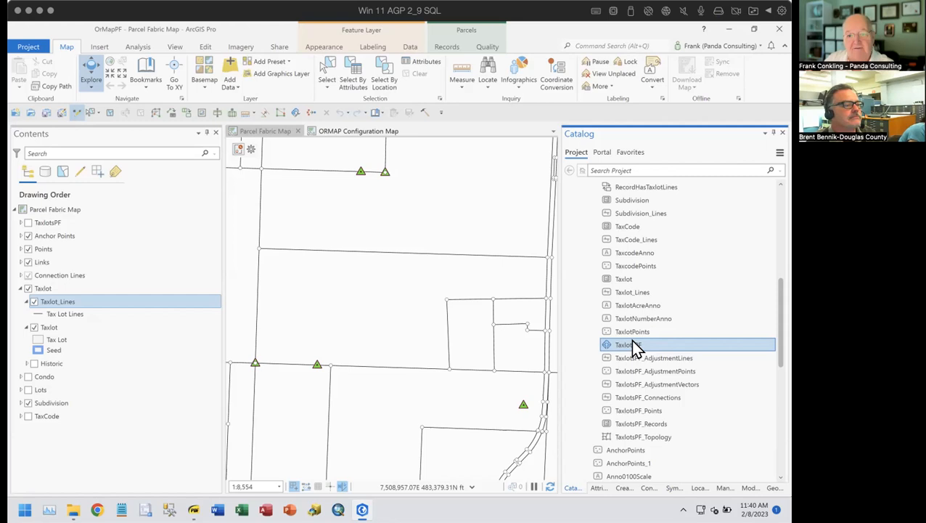
Review the general properties of the TaxlotsPF parcel fabric, including its Parcel Fabric and Parcel Types sections, then close them
right_click(624, 341)
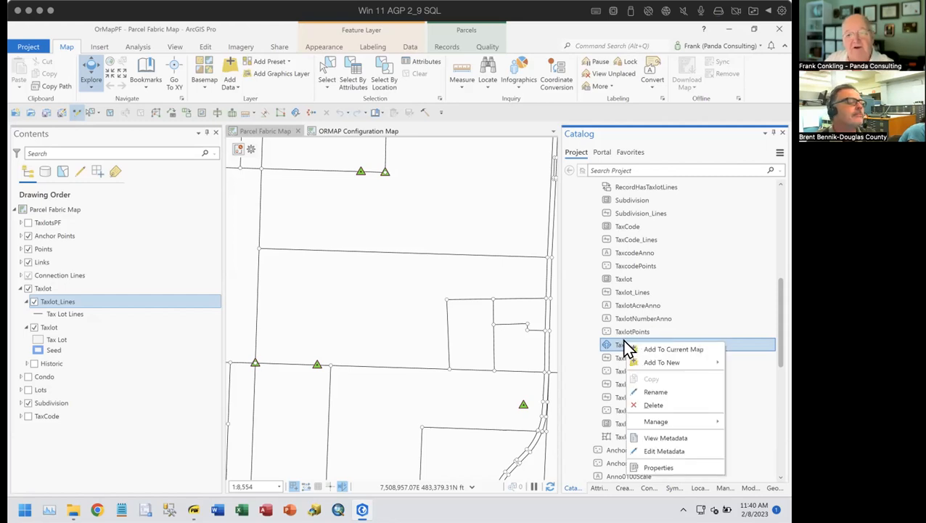
left_click(646, 469)
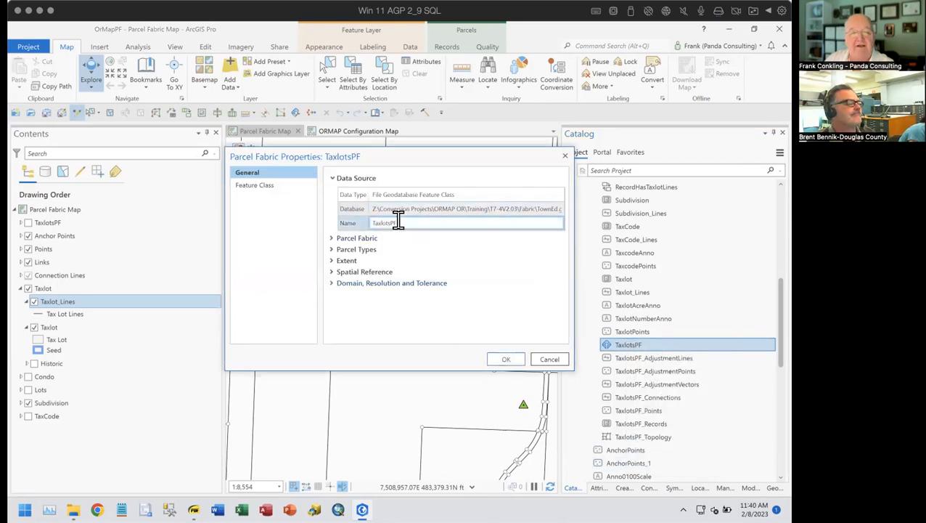
left_click(331, 238)
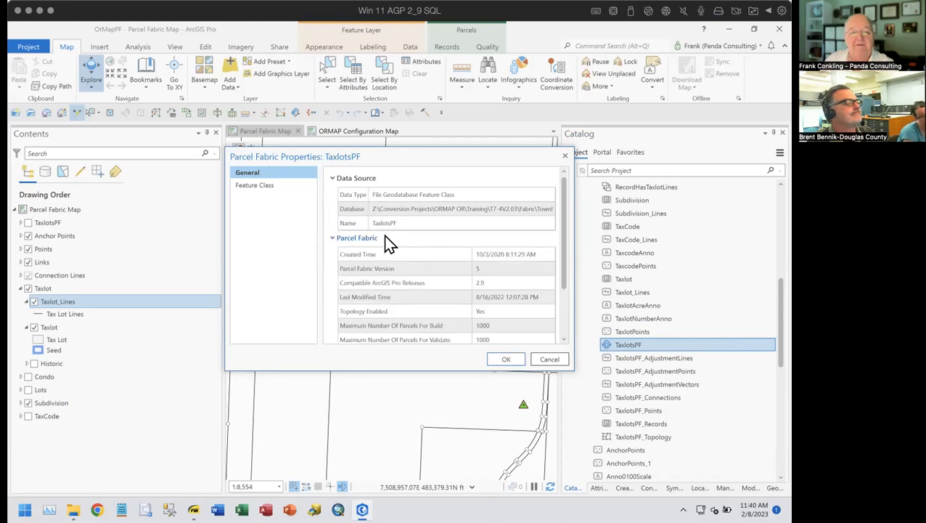
left_click_drag(561, 273, 570, 320)
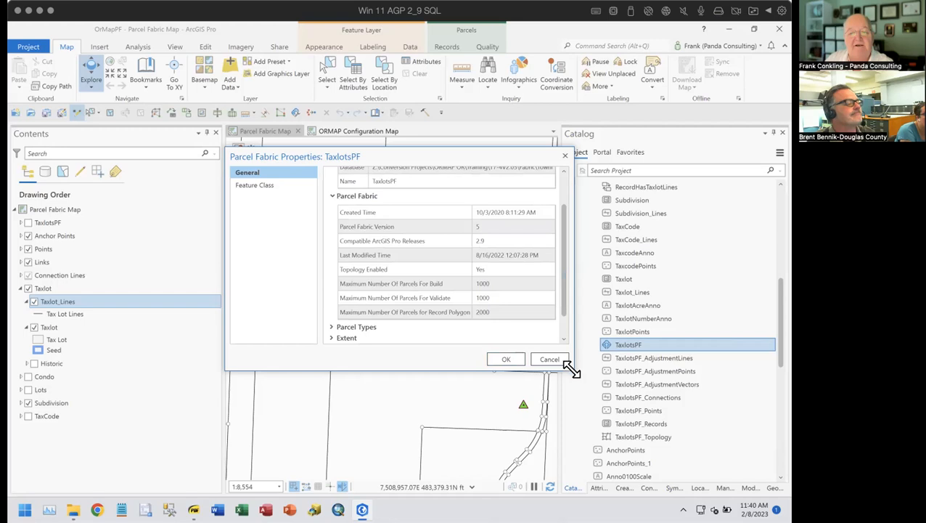
left_click_drag(573, 369, 651, 481)
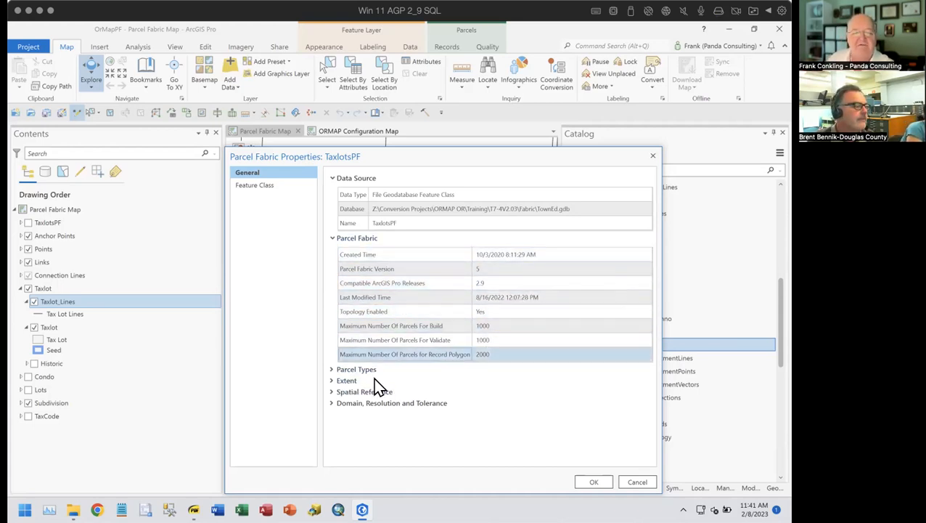
left_click(331, 370)
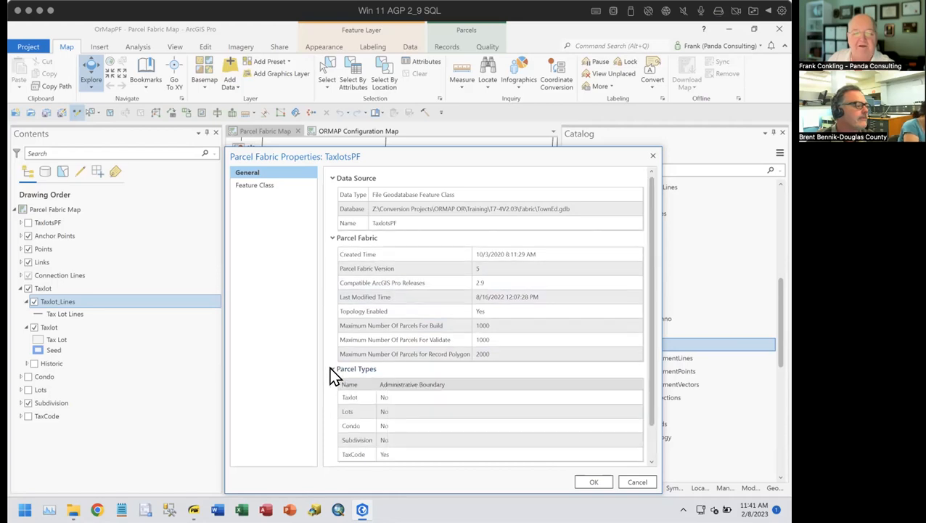
scroll(470, 319, "down", 1)
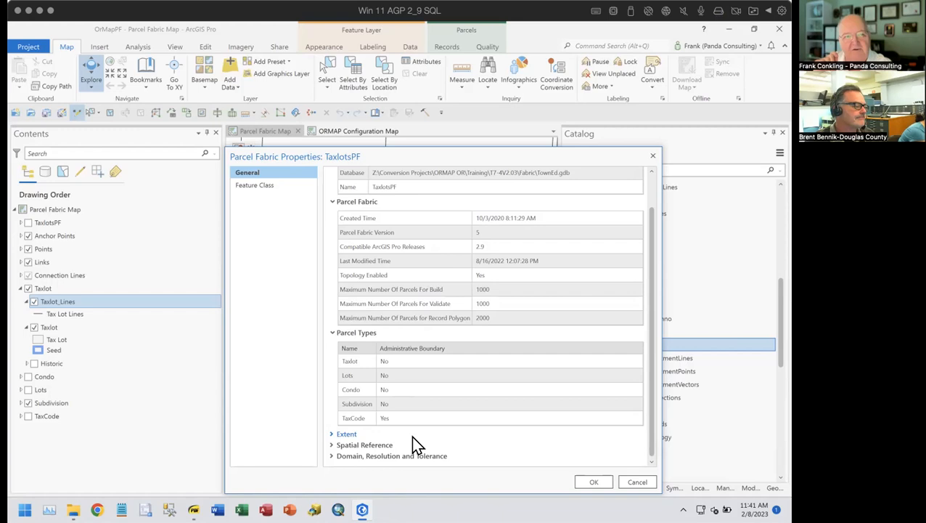
left_click(652, 155)
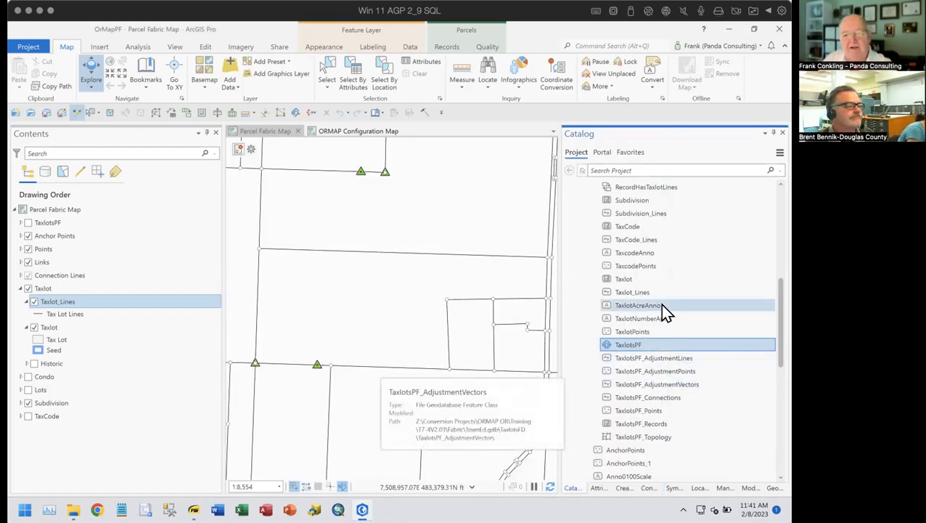
Look through the contents of the TaxlotsFD feature dataset, from its feature classes to the record relationship classes and TaxlotsPF
scroll(662, 309, "up", 5)
scroll(662, 307, "up", 3)
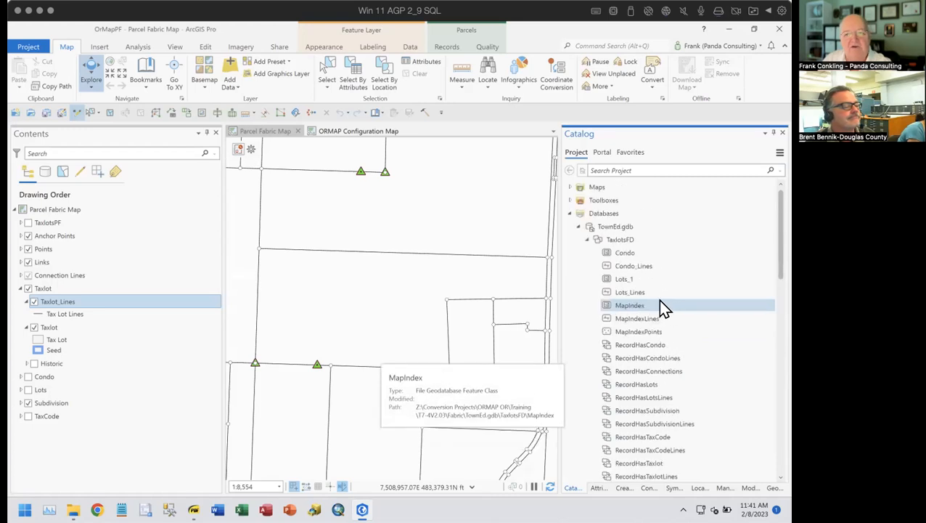
scroll(662, 307, "down", 2)
scroll(662, 306, "up", 2)
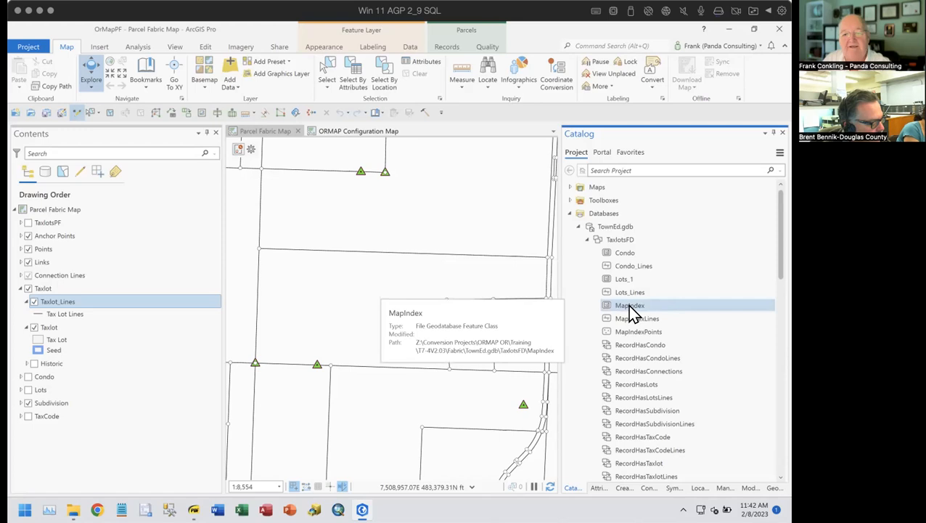
scroll(679, 312, "down", 2)
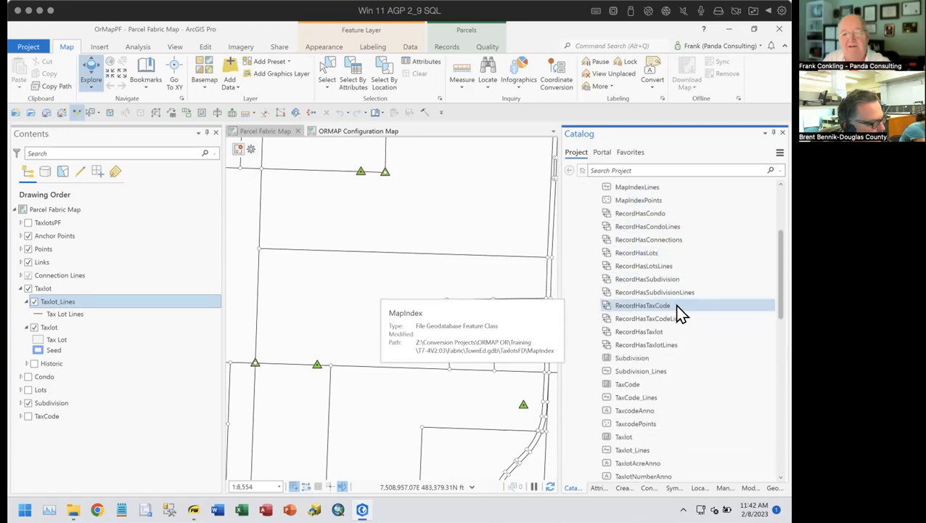
scroll(677, 314, "down", 3)
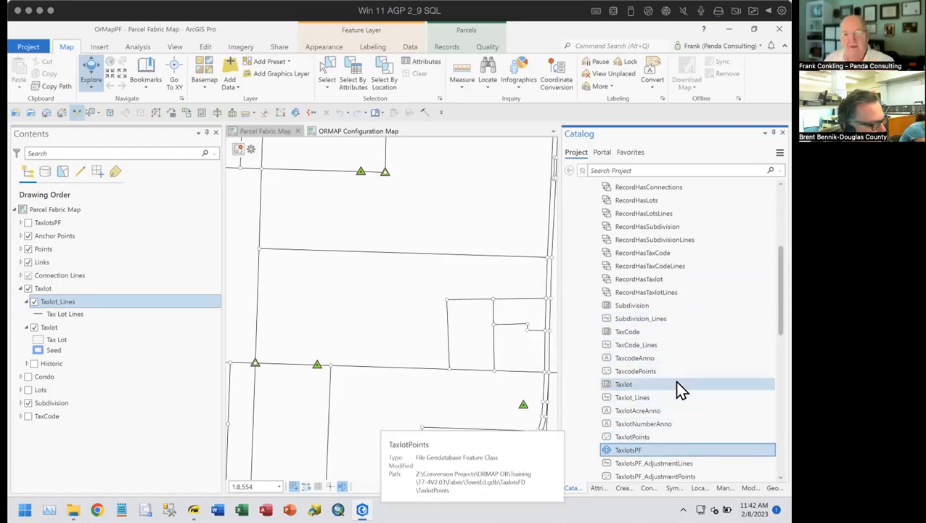
scroll(679, 387, "down", 1)
scroll(677, 382, "up", 5)
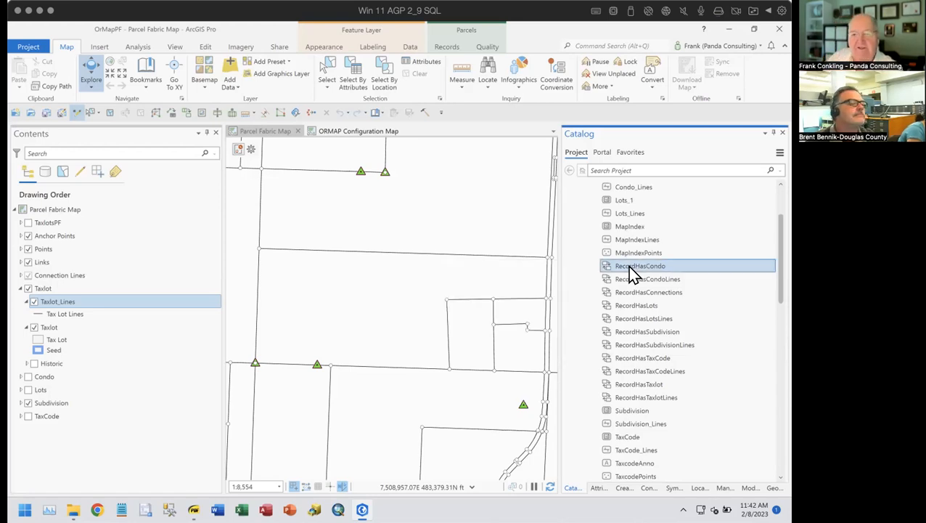
Inspect the general properties of the RecordHasCondo relationship class and close them without changes
right_click(632, 268)
left_click(648, 393)
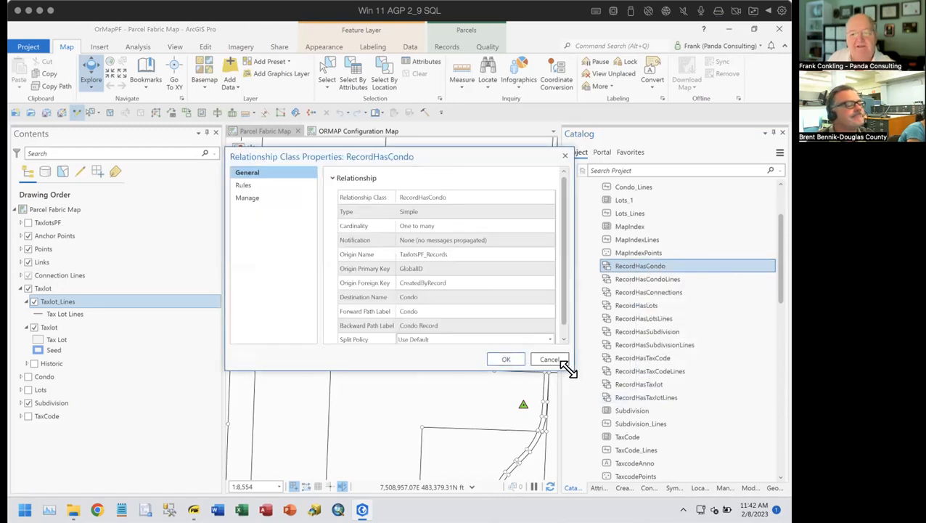
left_click_drag(571, 373, 608, 465)
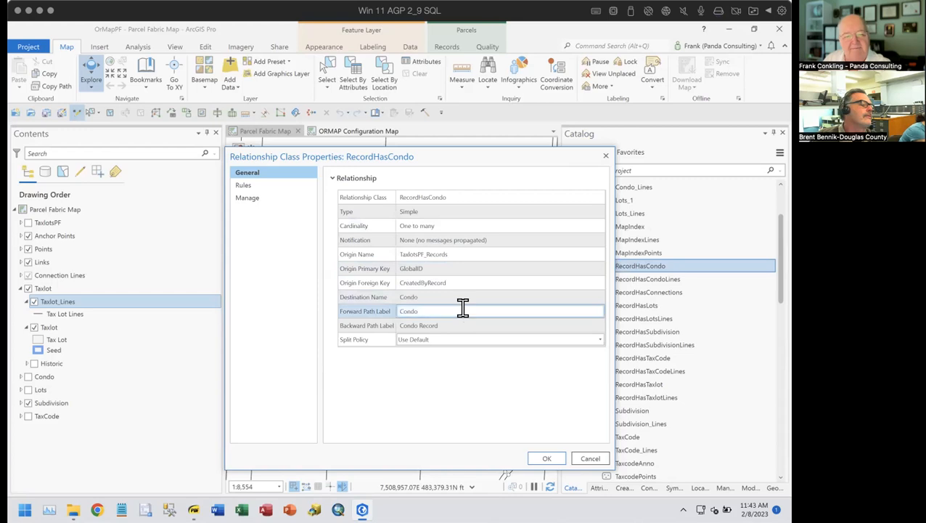
left_click(583, 460)
Examine the TaxlotsPF system datasets in TaxlotsFD, from the adjustment classes through connections, points and records to the topology
scroll(706, 359, "down", 6)
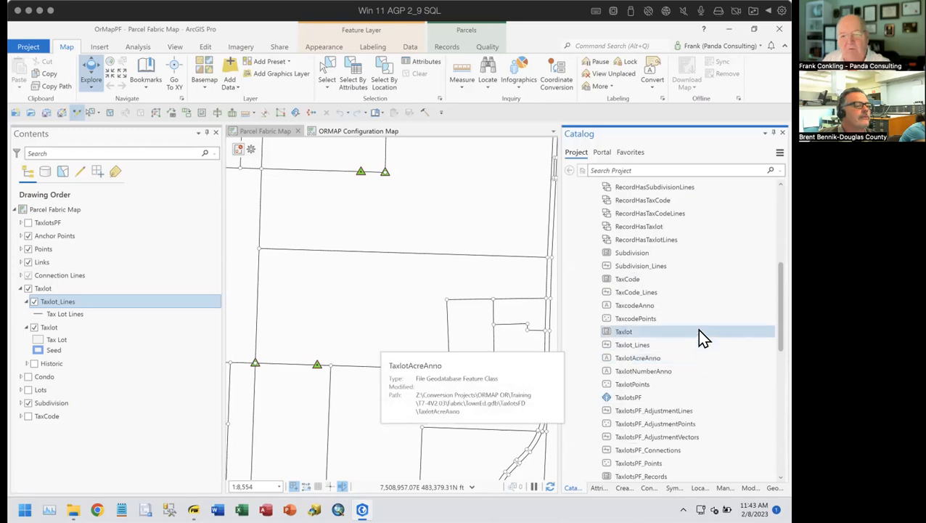
scroll(706, 314, "down", 2)
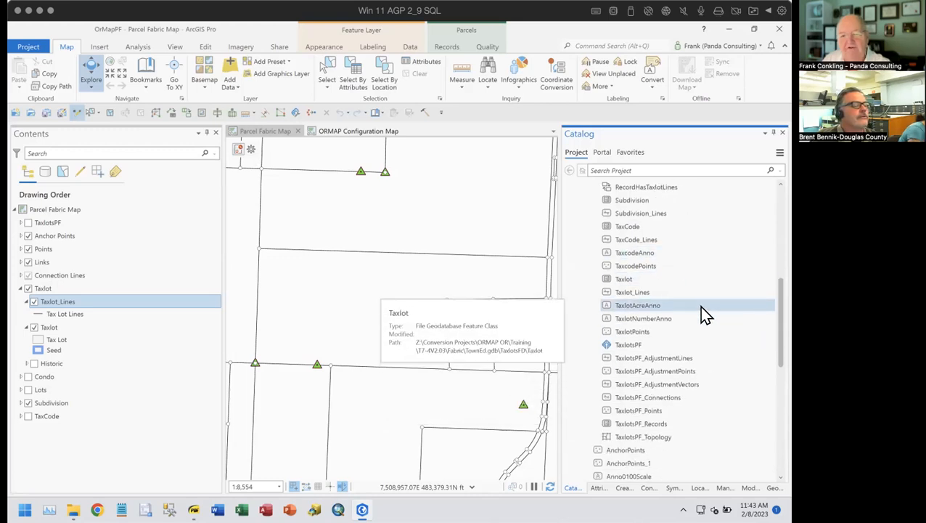
scroll(702, 313, "down", 3)
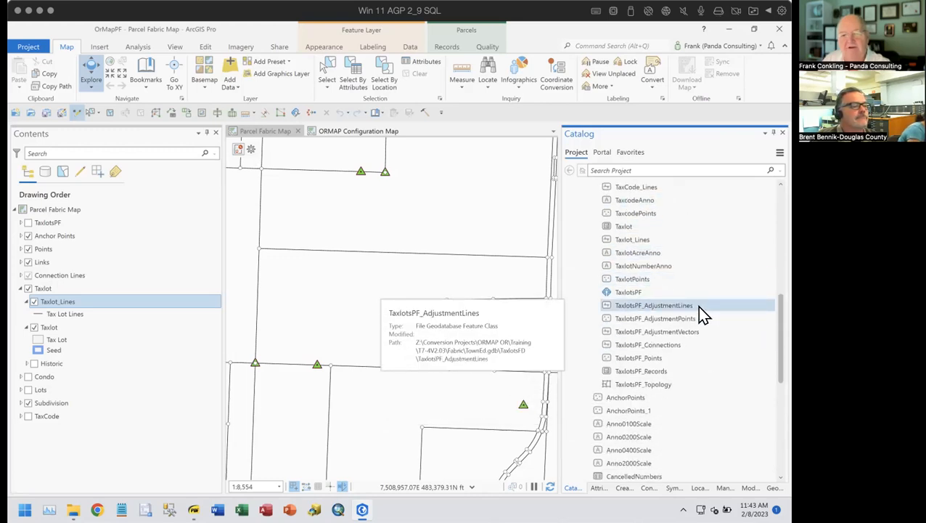
scroll(697, 313, "down", 2)
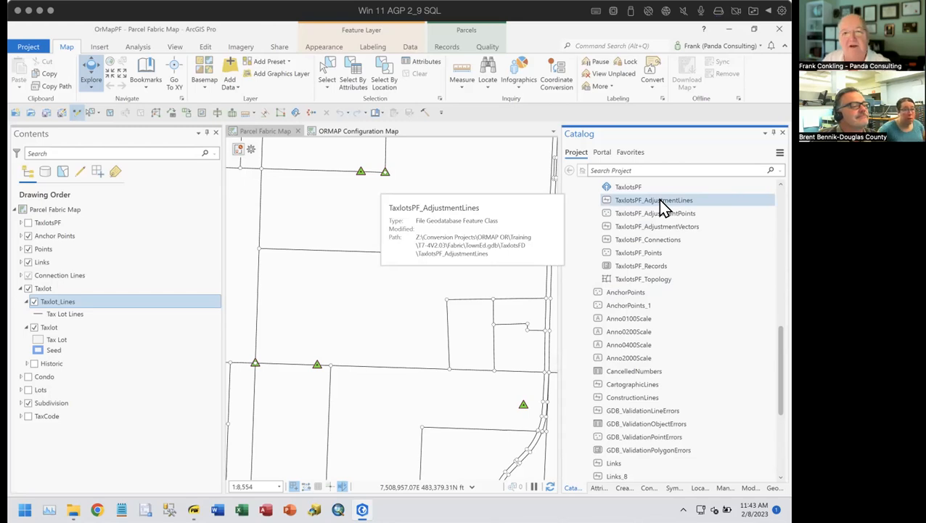
left_click(689, 213)
left_click(686, 226)
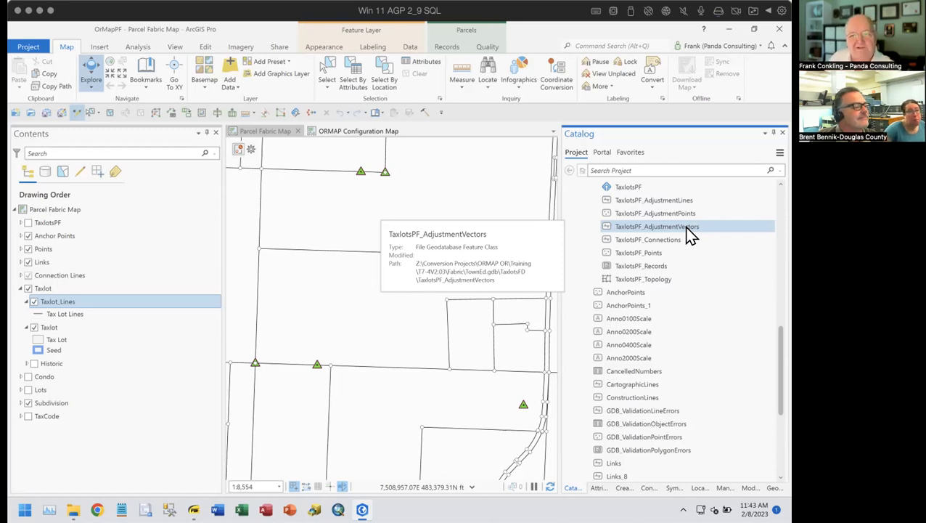
left_click(686, 242)
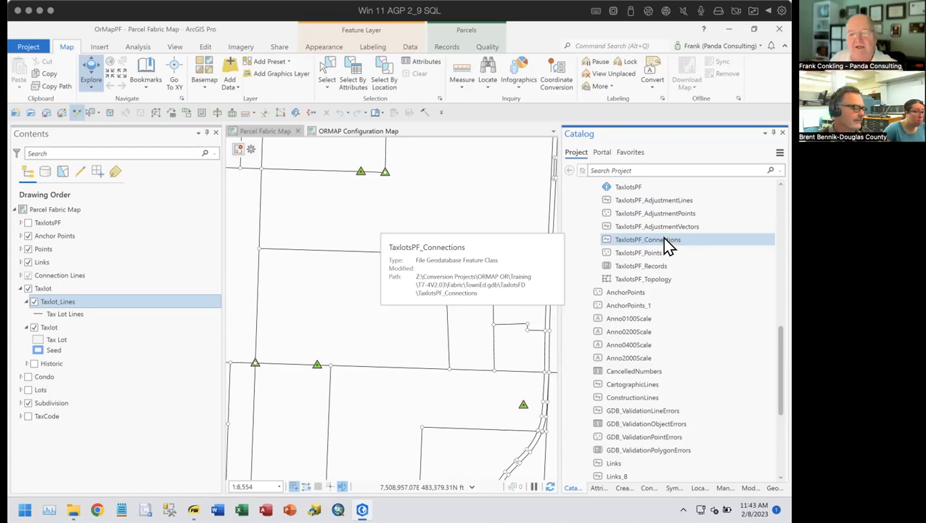
left_click(668, 260)
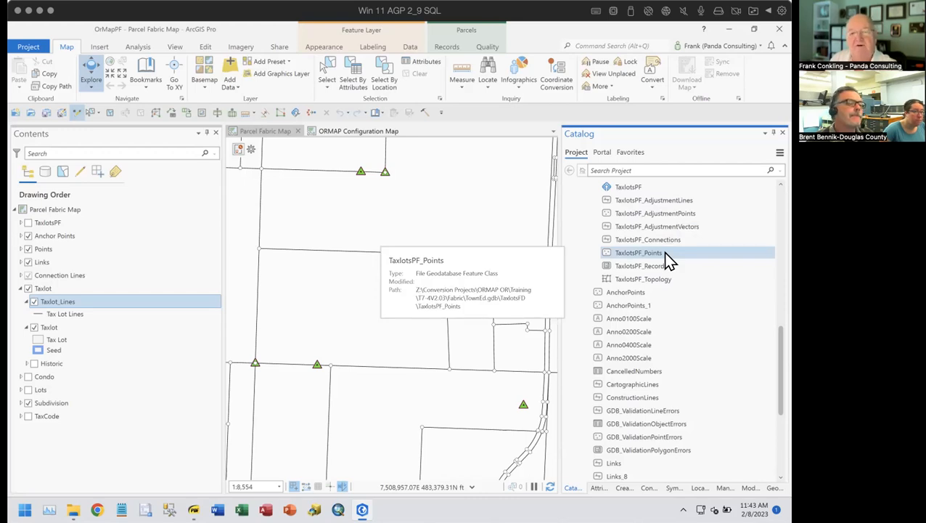
left_click(692, 266)
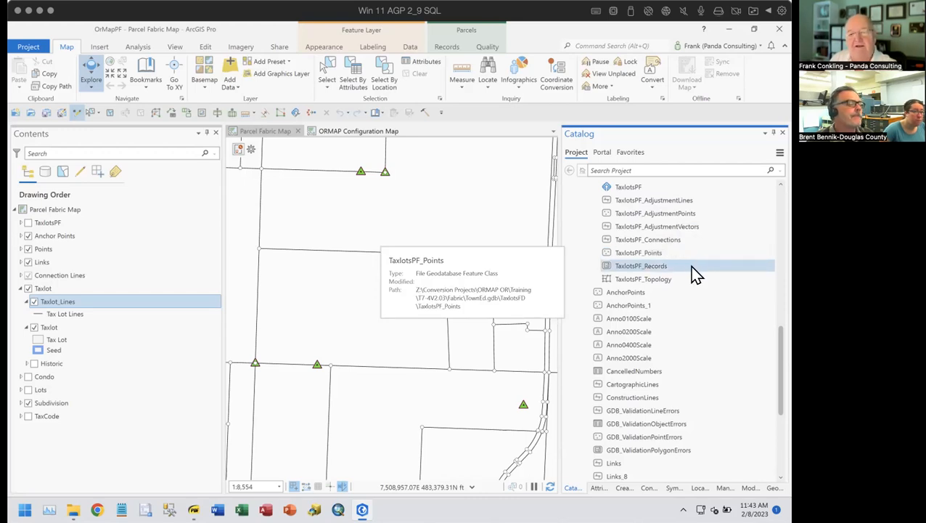
left_click(649, 280)
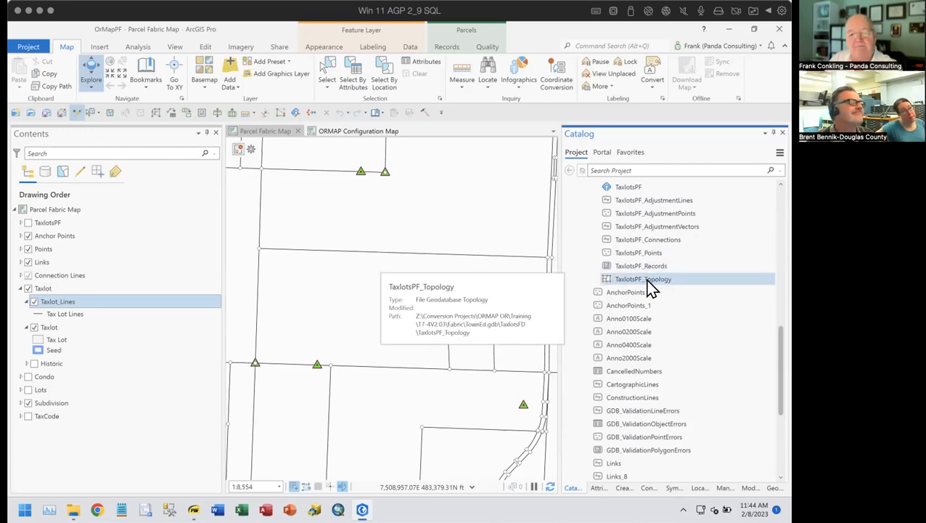
Open the properties of TaxlotsPF_Topology and review which feature classes participate and their XY and Z ranks
right_click(643, 282)
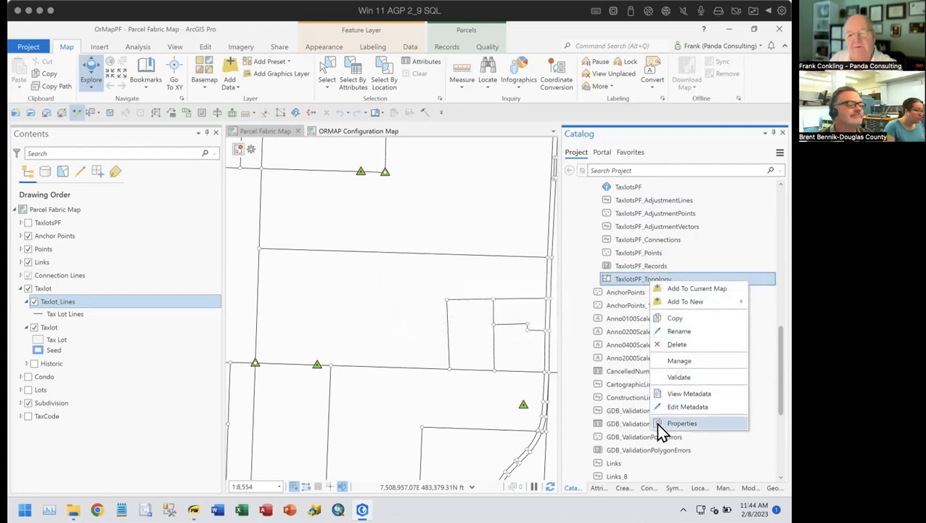
left_click(681, 423)
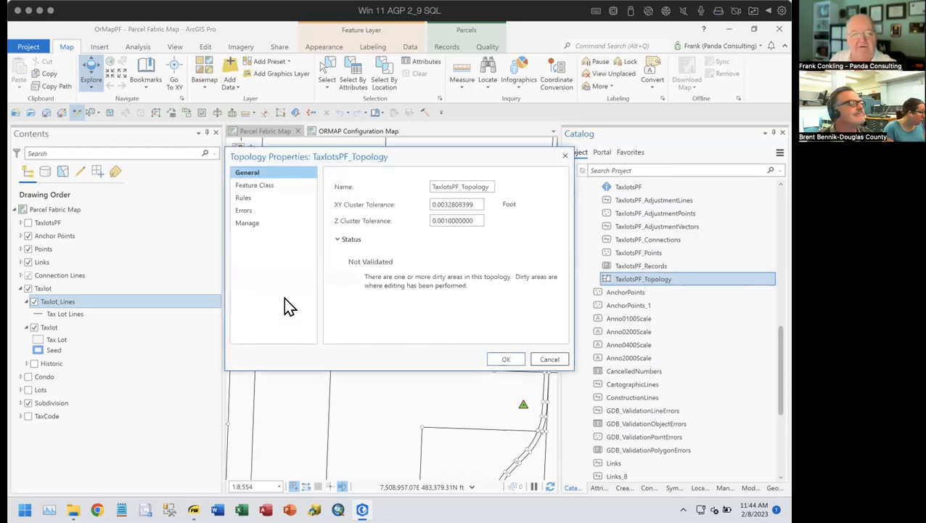
left_click(266, 189)
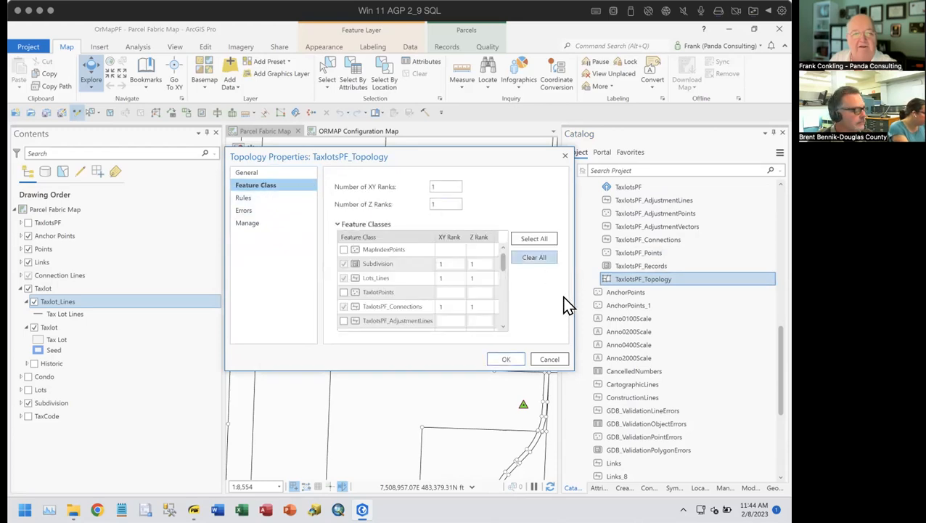
left_click_drag(572, 369, 635, 470)
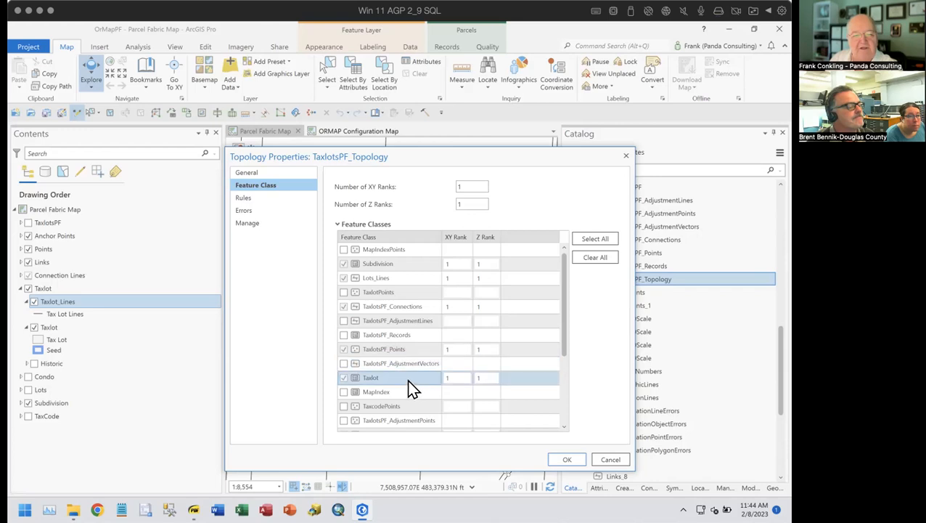
scroll(408, 396, "down", 2)
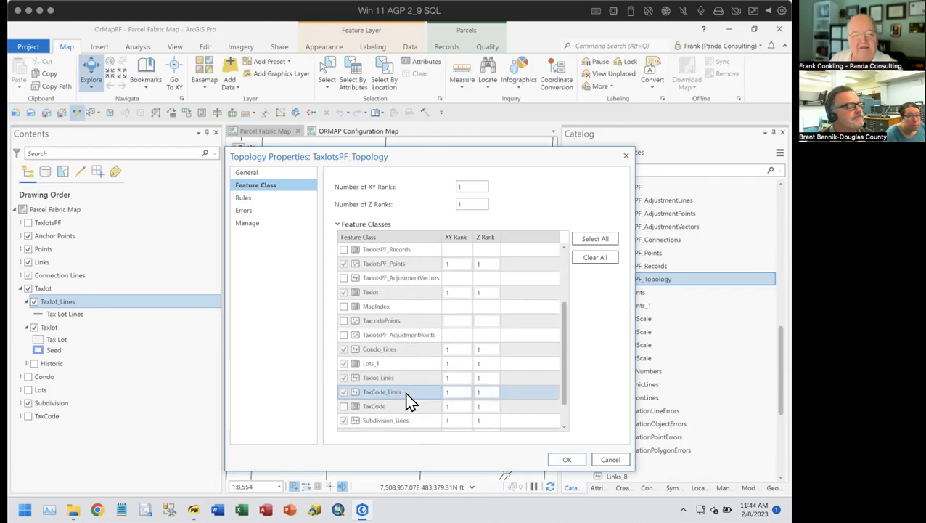
scroll(408, 401, "down", 1)
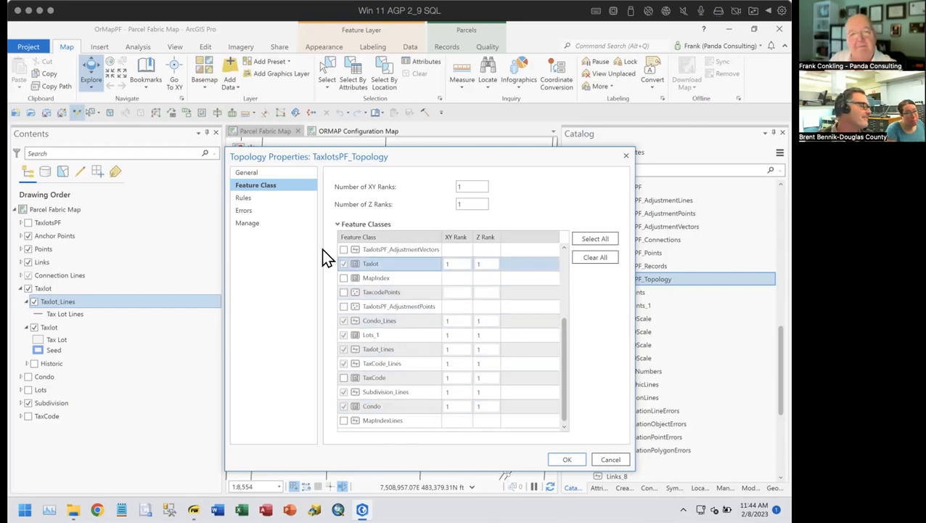
Show the rules of TaxlotsPF_Topology in an enlarged dialog and highlight the consecutive Taxlot_Lines and Taxlot rules
left_click(247, 199)
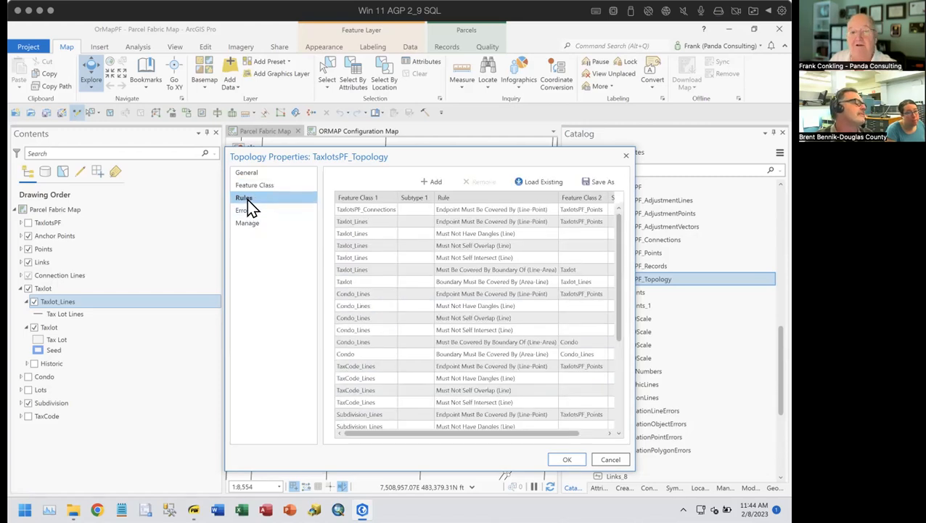
left_click_drag(398, 159, 379, 81)
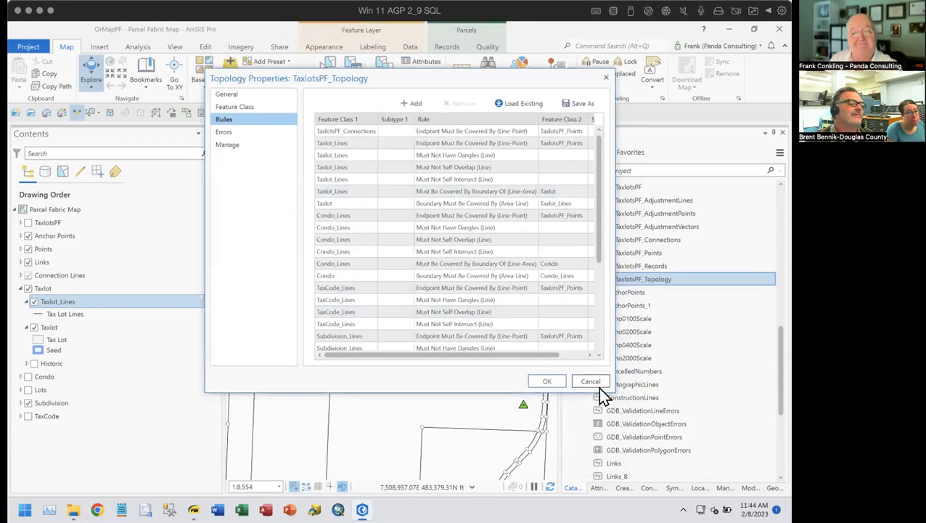
left_click_drag(612, 389, 648, 458)
left_click(609, 338)
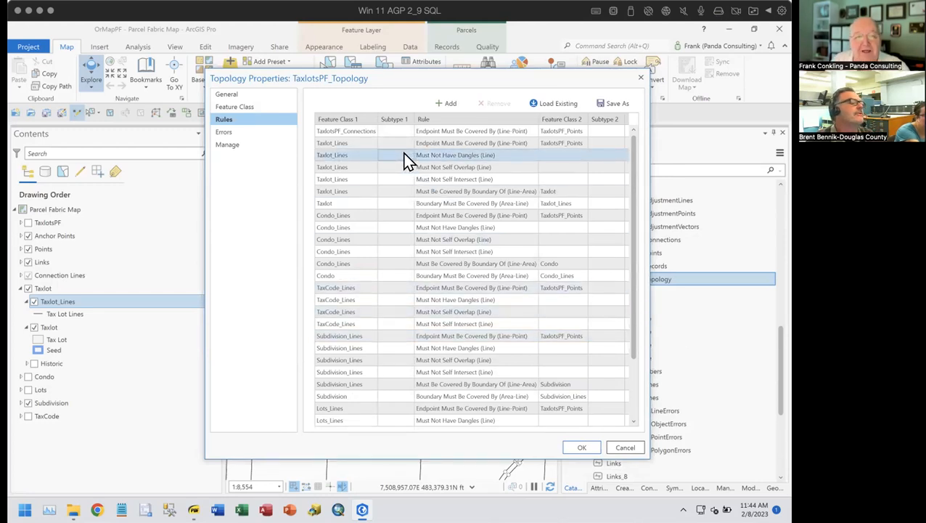
left_click(355, 146)
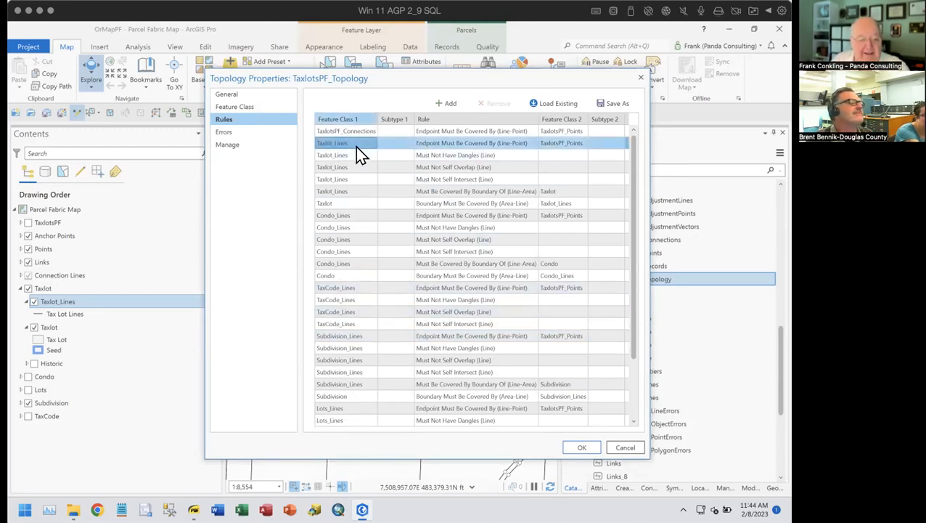
left_click(366, 203, "shift")
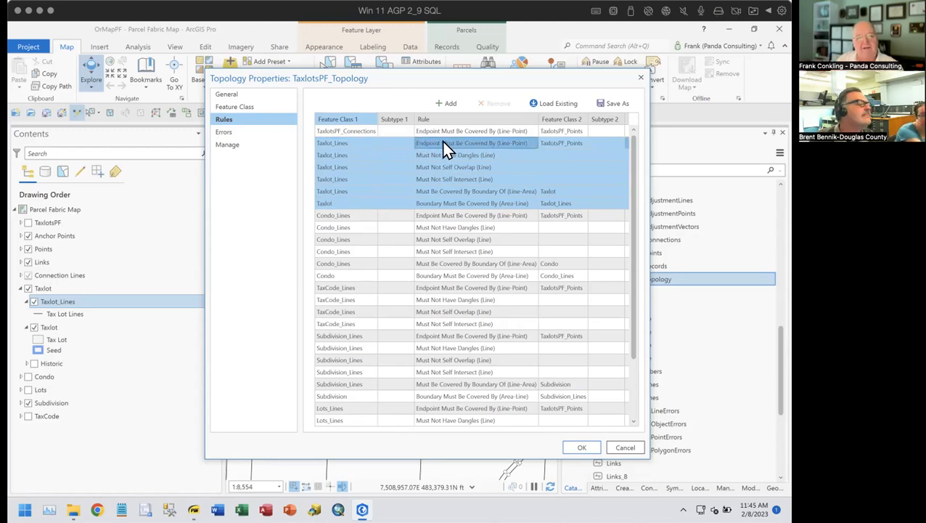
Examine the highlighted Taxlot_Lines and Taxlot topology rules, including Boundary Must Be Covered By, and close the properties without changes
mouse_move(448, 148)
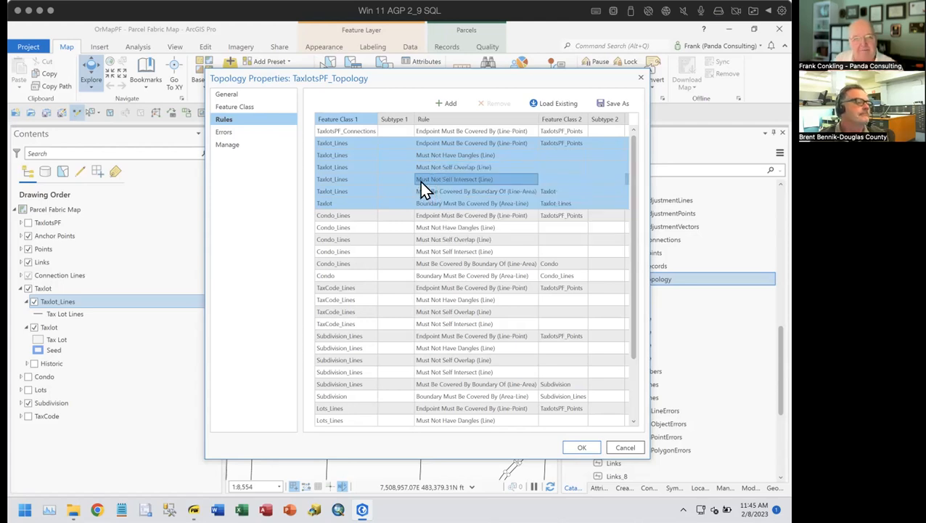
mouse_move(421, 181)
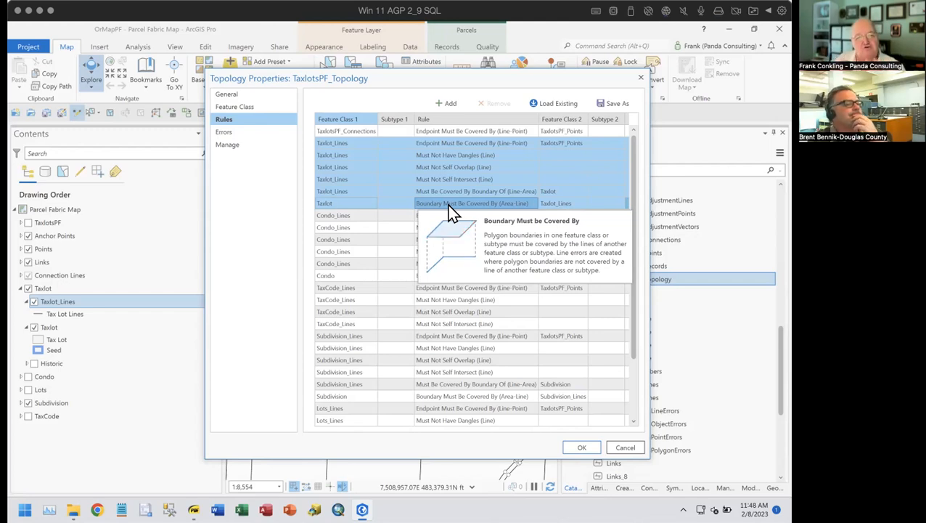
left_click(625, 448)
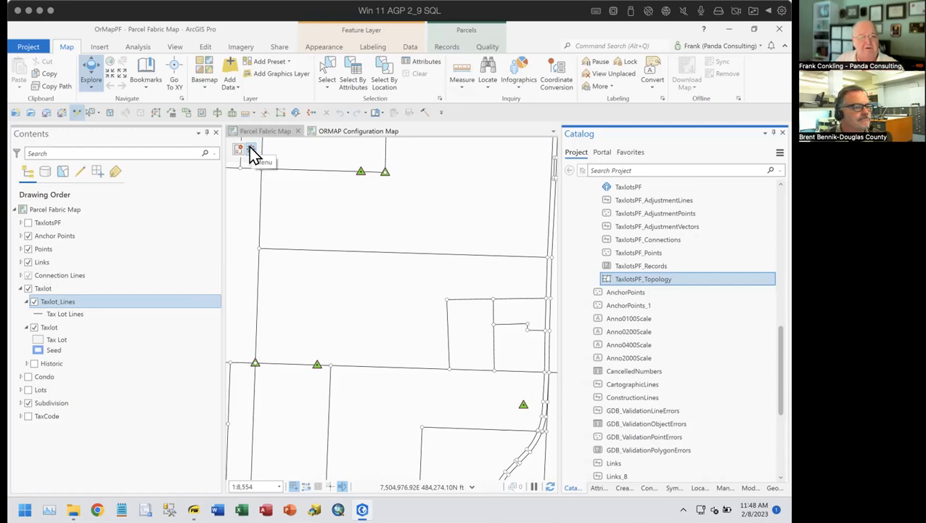
Create a new active parcel record, keeping its default name and leaving the other fields empty
left_click(252, 154)
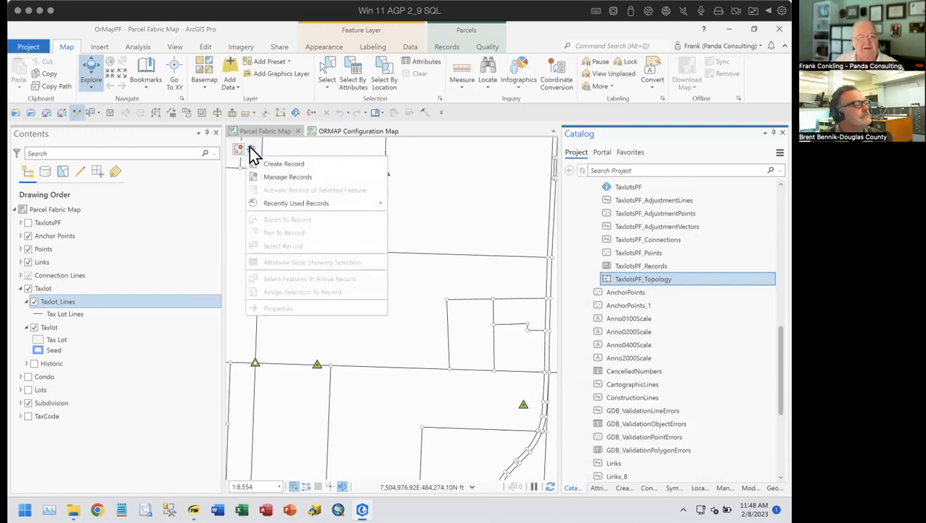
left_click(290, 165)
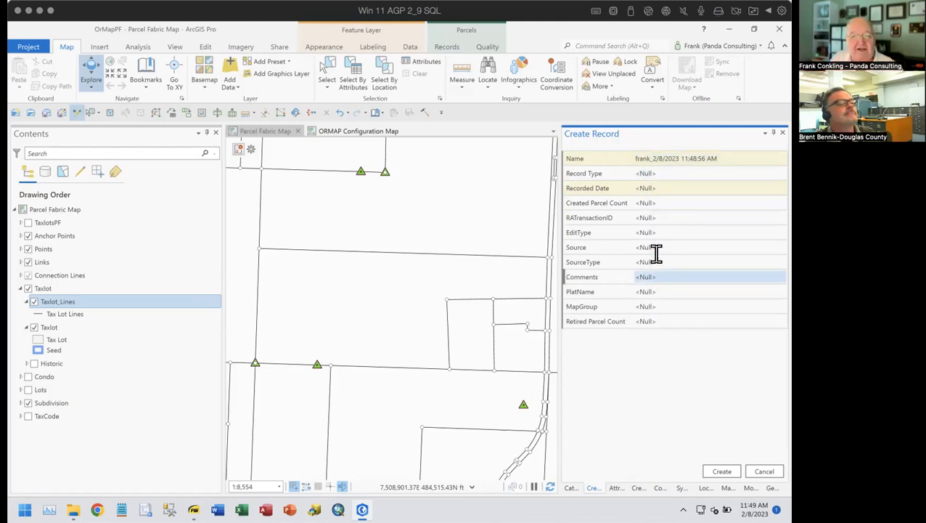
left_click(733, 159)
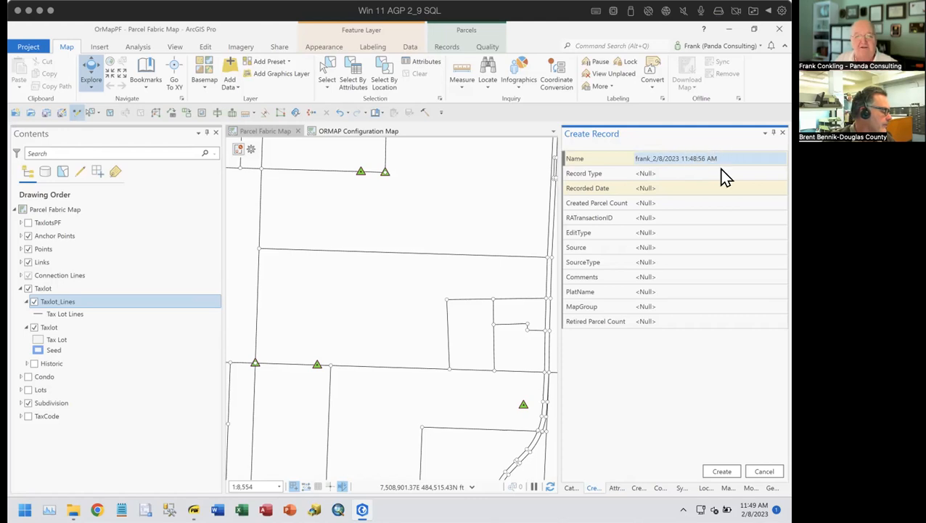
left_click(721, 472)
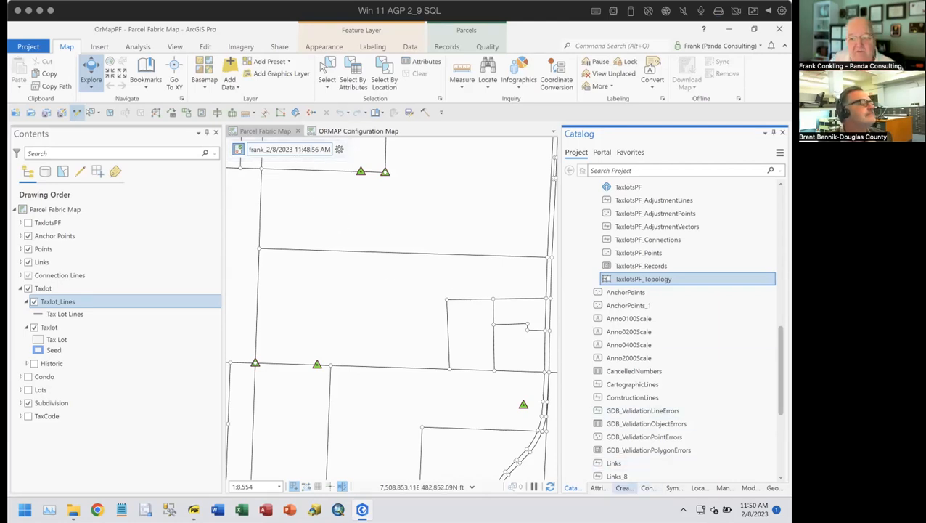
Draw a two-point Taxlot_Lines line about 742 ft long, rising diagonally in the open parcel just below the upper anchor points
left_click(624, 487)
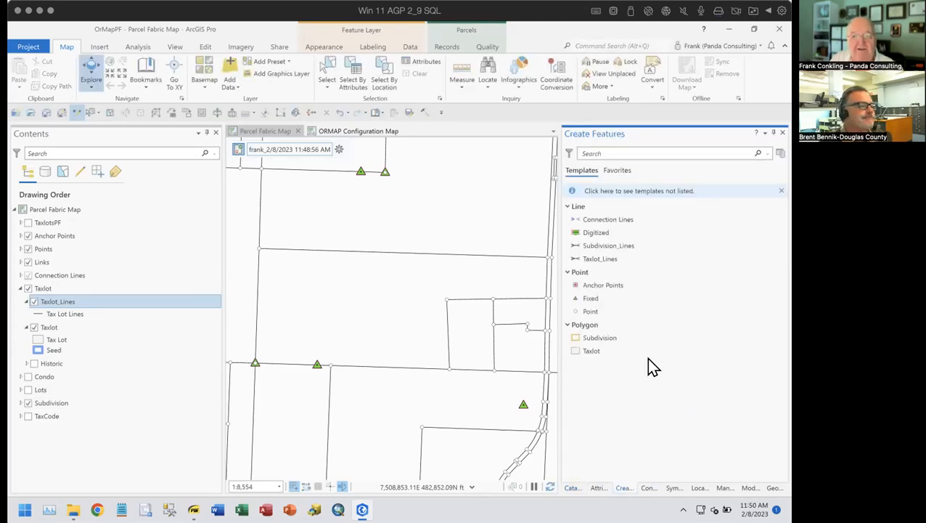
left_click(583, 260)
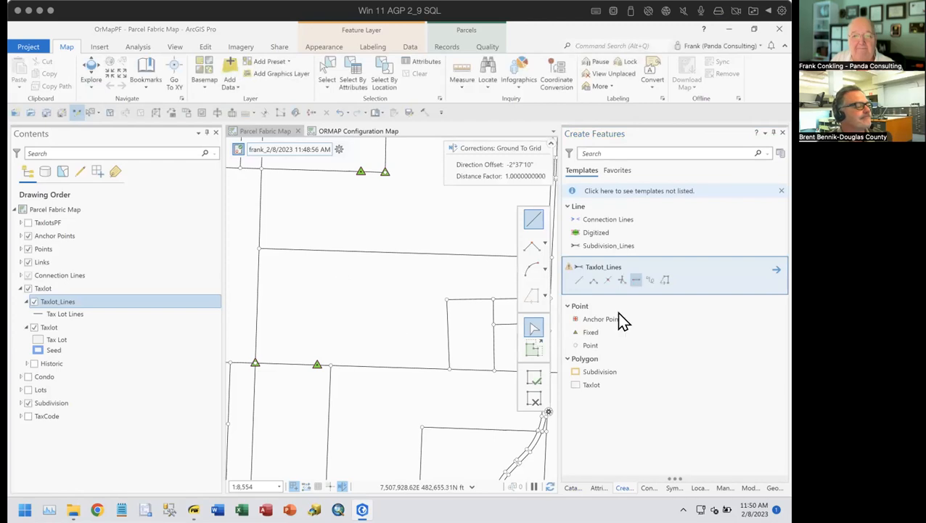
left_click(636, 280)
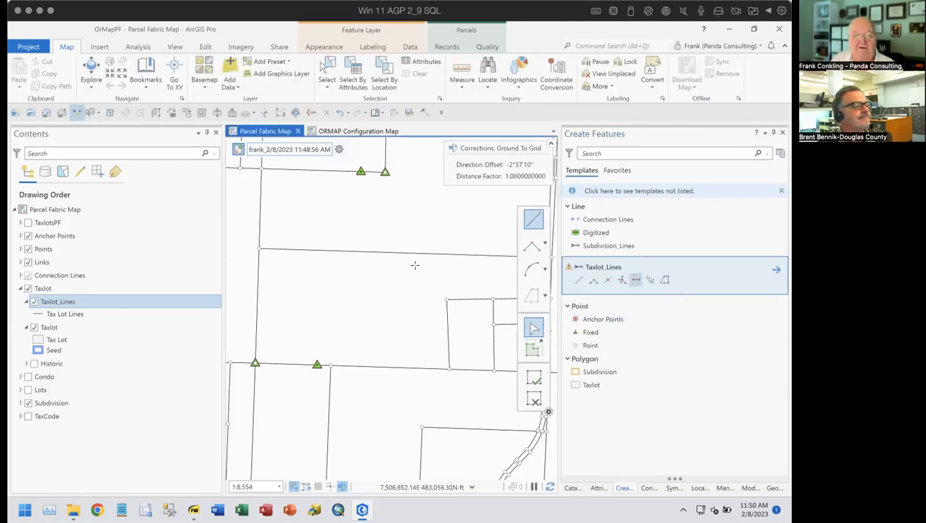
left_click(317, 225)
left_click(549, 149)
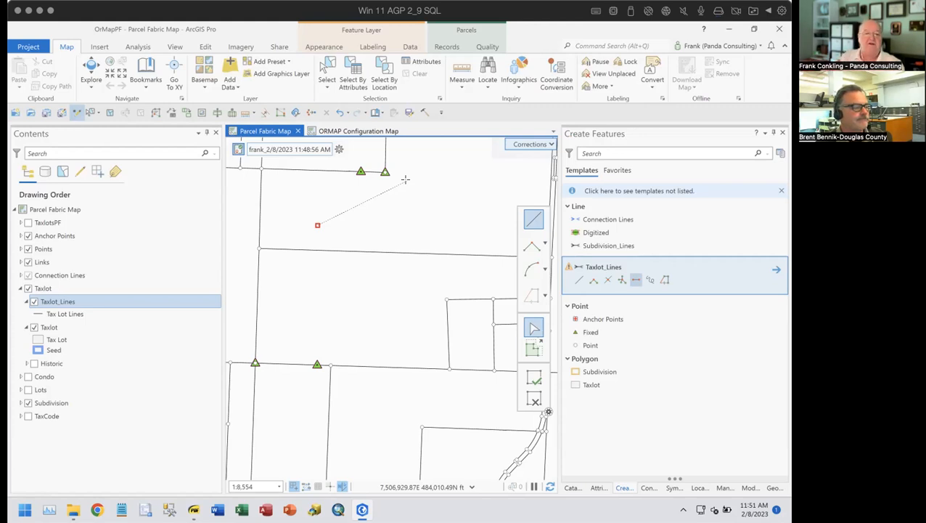
left_click(360, 191)
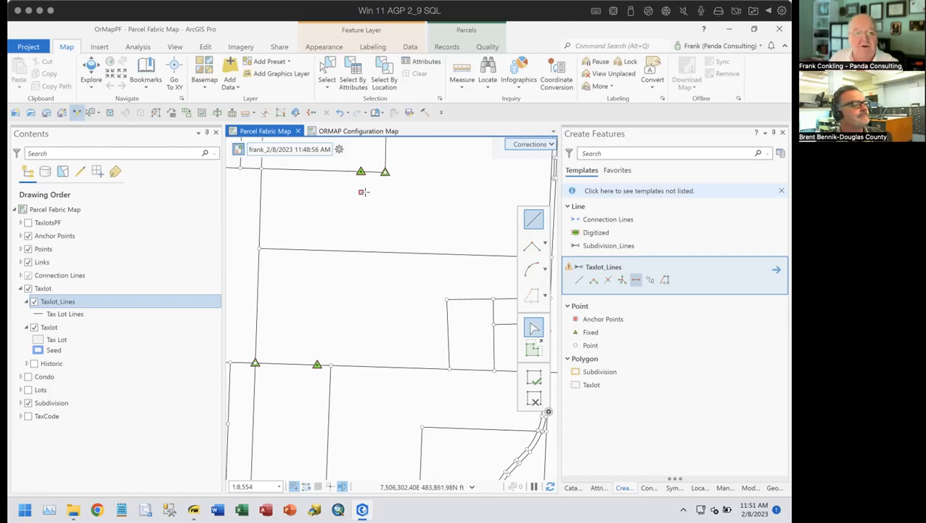
left_click(534, 402)
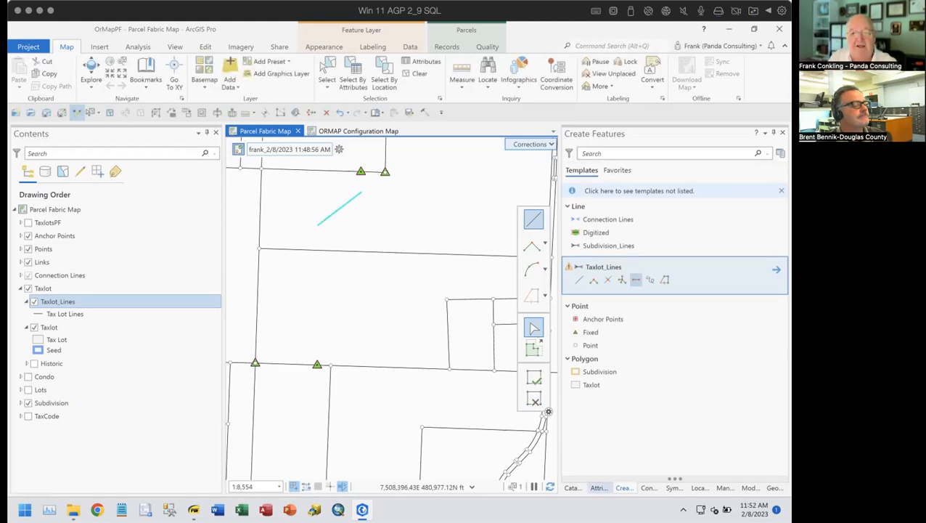
Inspect the new line's attributes in an enlarged list, down to its Created By Record value
left_click(599, 487)
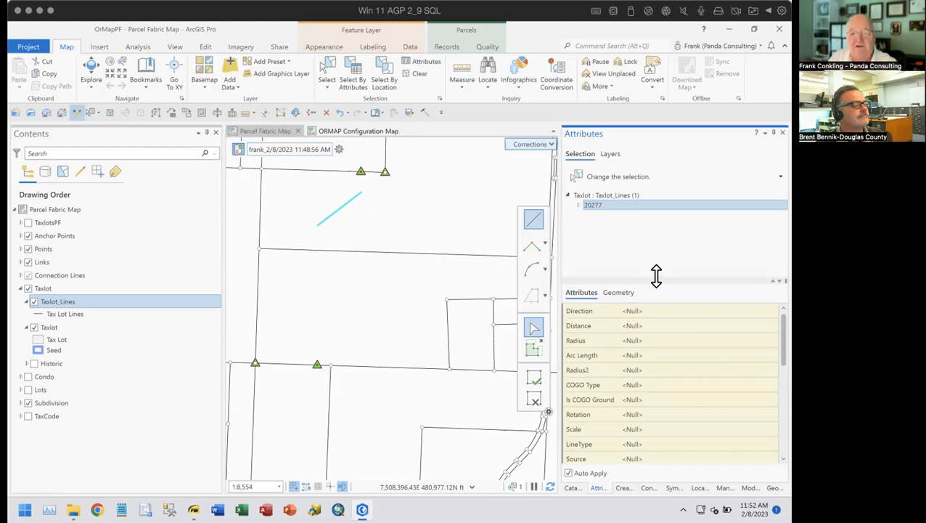
left_click_drag(656, 275, 660, 238)
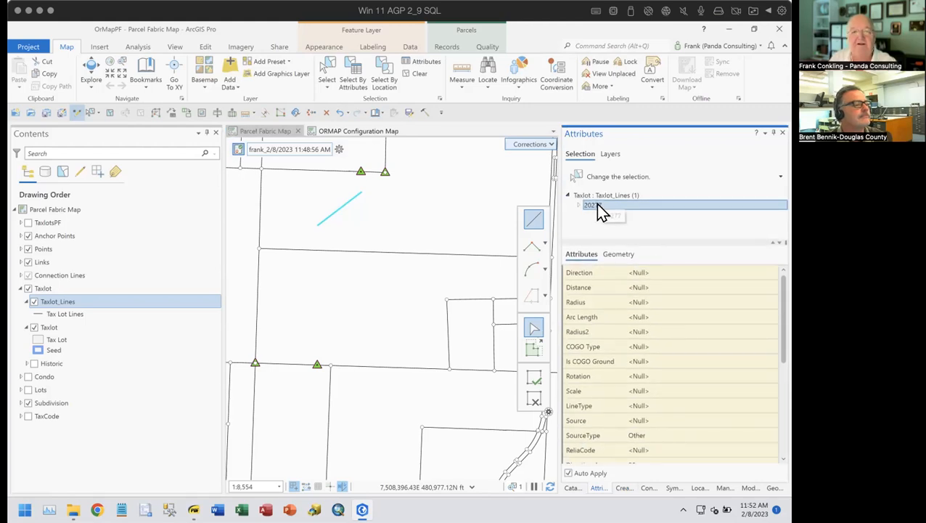
scroll(689, 302, "down", 2)
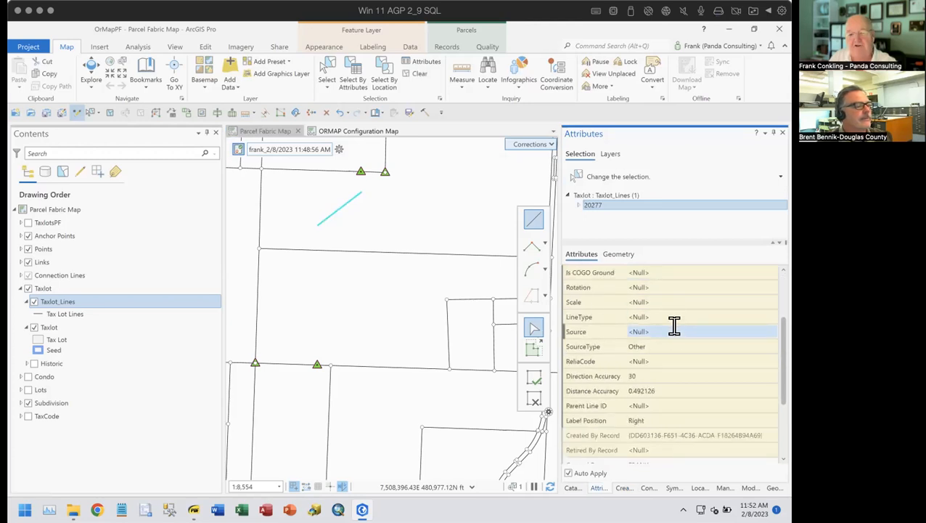
scroll(674, 327, "down", 1)
scroll(660, 334, "down", 1)
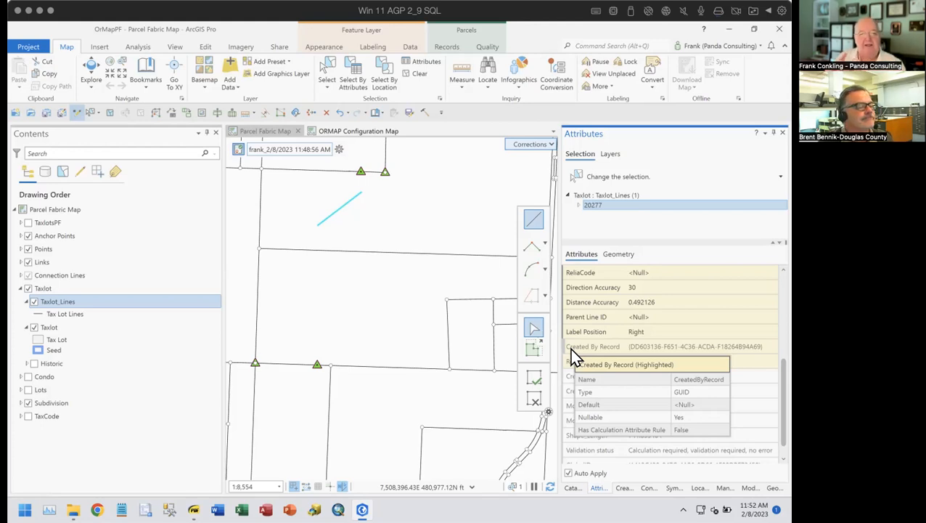
left_click(668, 345)
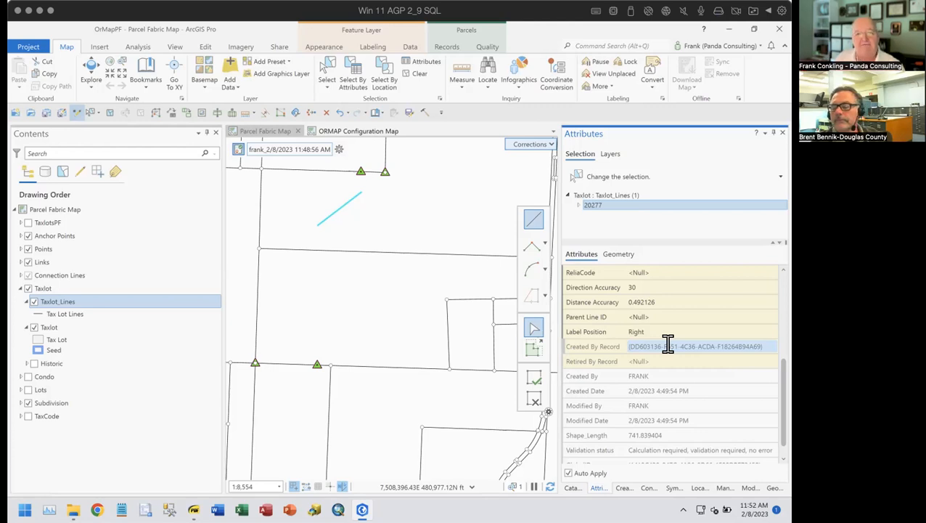
Draw three more Taxlot_Lines, about 990, 867 and 753 ft long, to close a four-sided figure with the first line
left_click(533, 223)
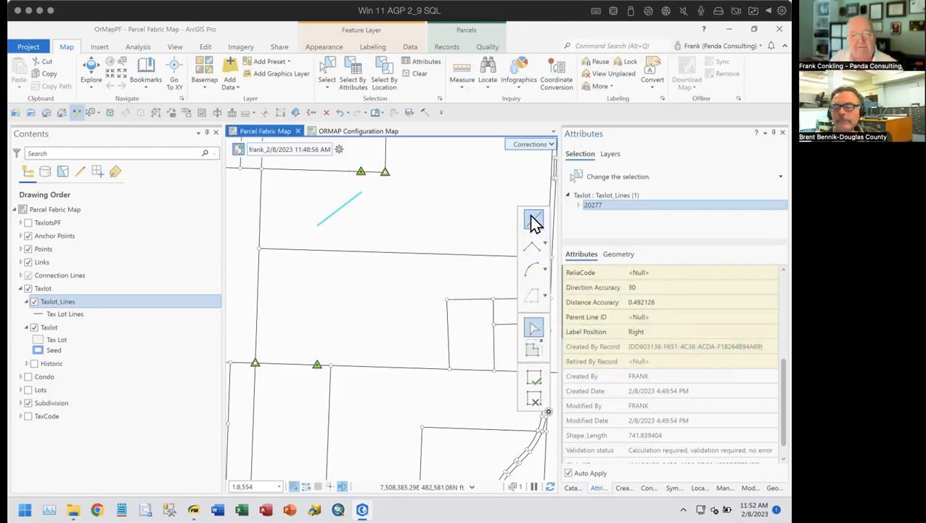
left_click(359, 191)
left_click(429, 217)
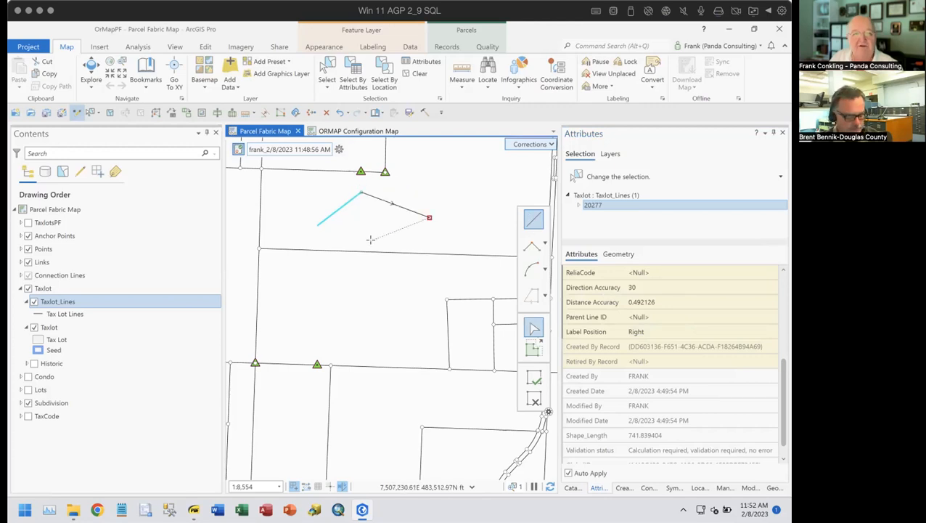
left_click(371, 241)
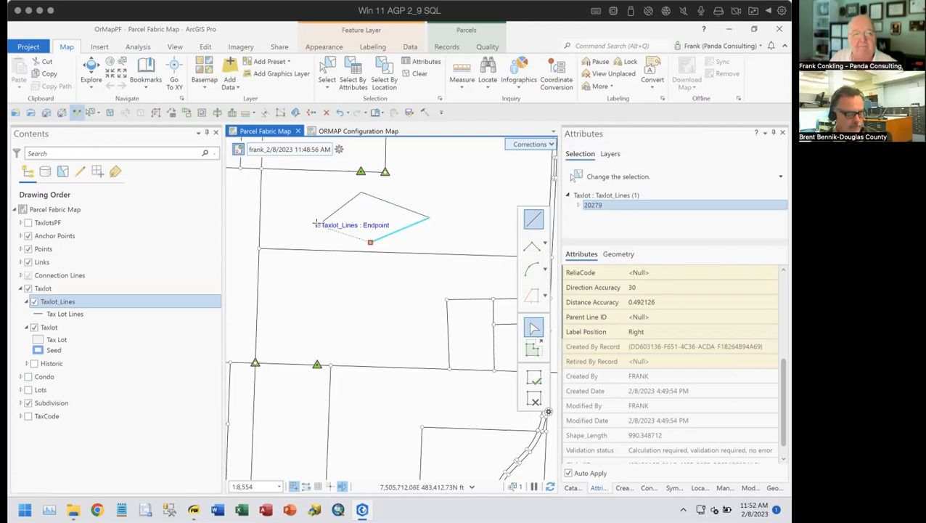
left_click(316, 225)
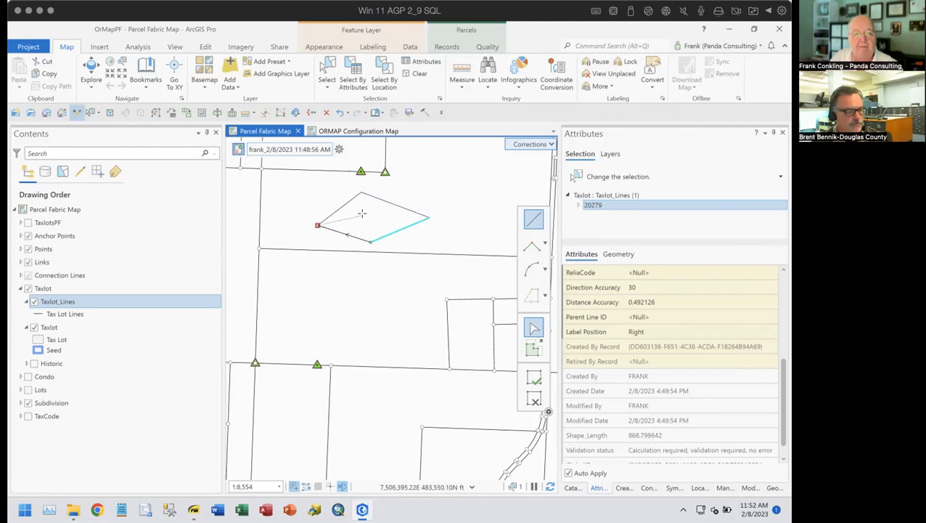
left_click(534, 400)
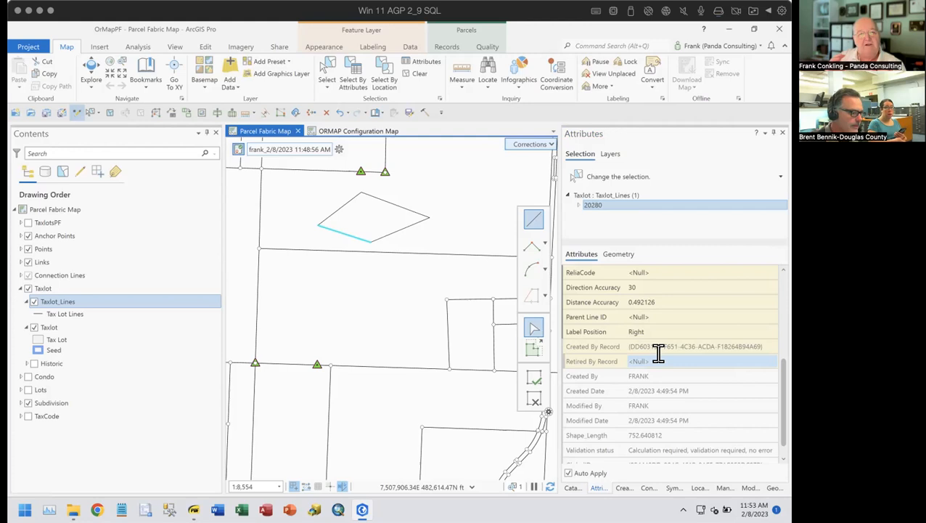
Select all features in the active record and review the Created By Record and Retired By Record attributes of its Taxlot_Lines
left_click(339, 148)
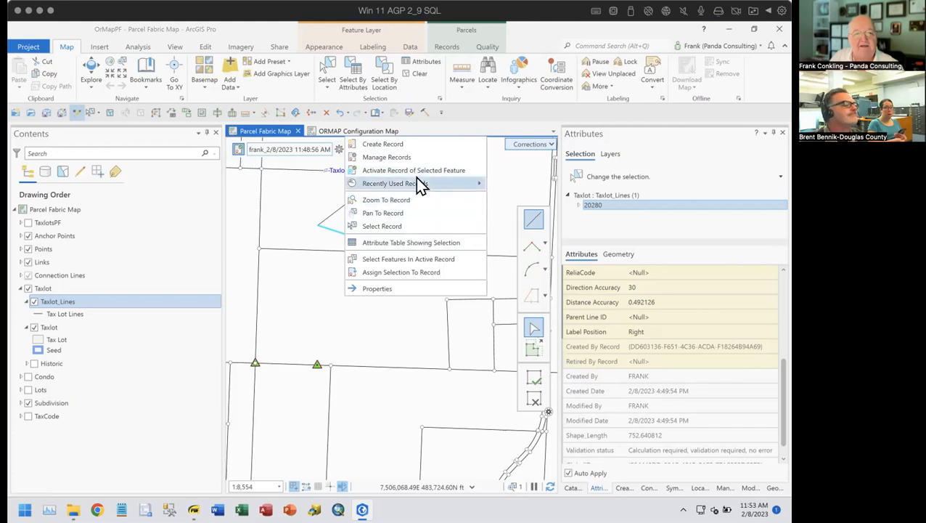
left_click(421, 267)
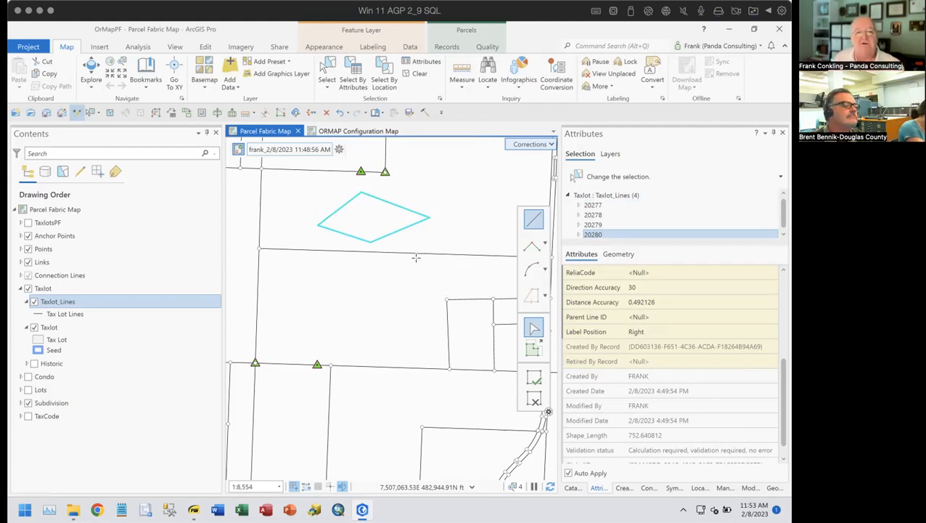
left_click(625, 196)
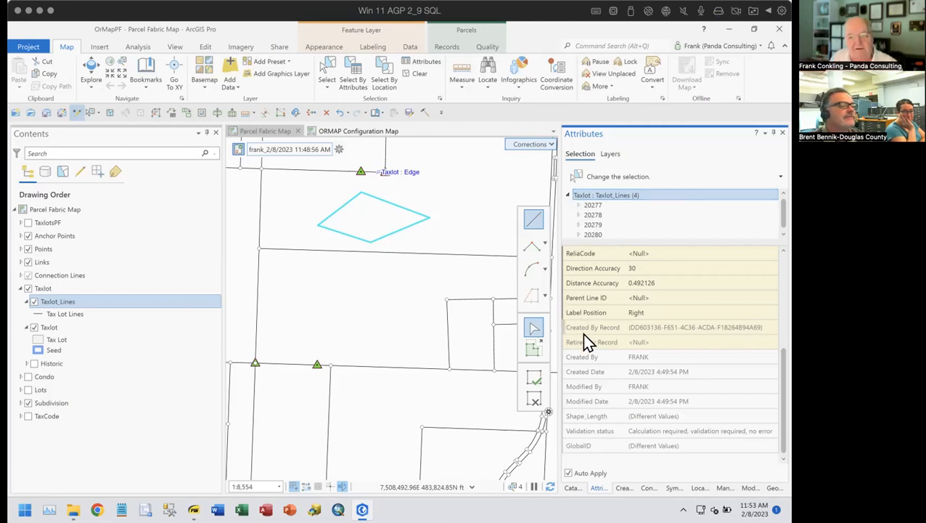
mouse_move(579, 342)
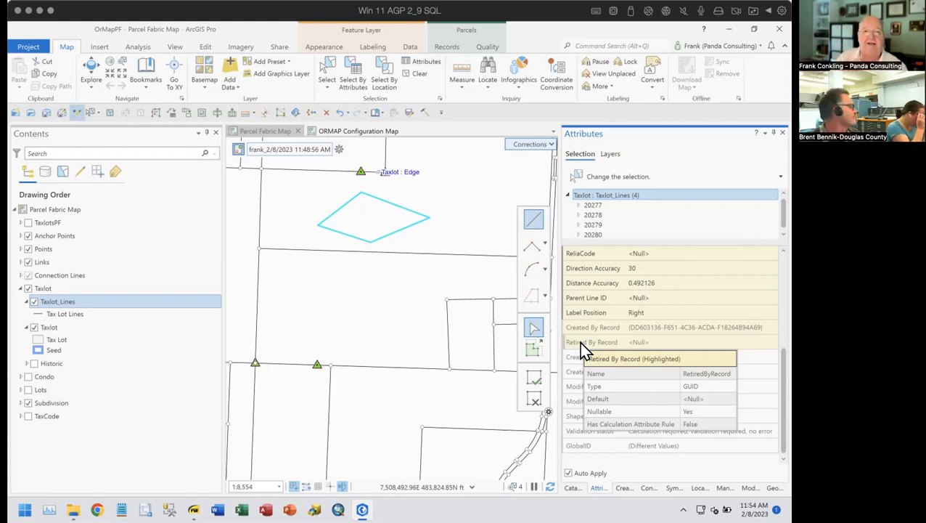
Create a parcel seed inside the closed four-sided figure with Create Seeds
left_click(440, 53)
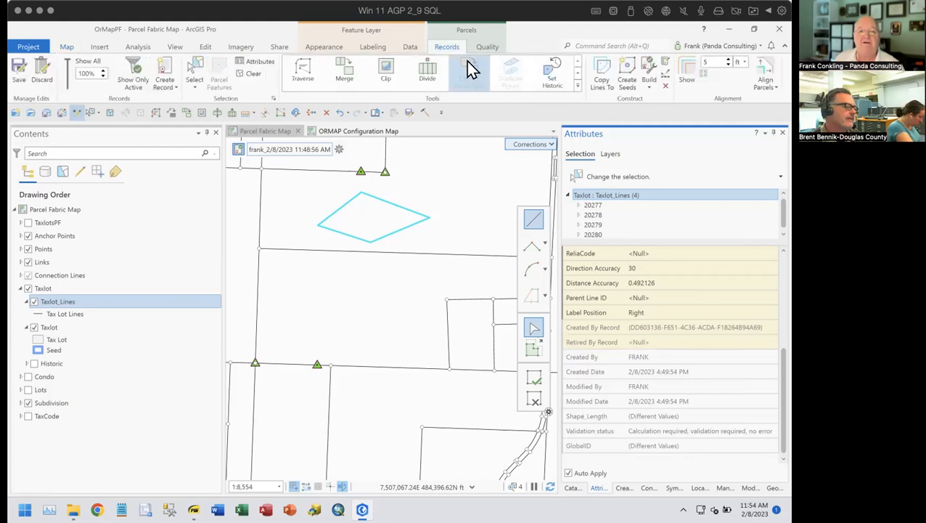
left_click(628, 66)
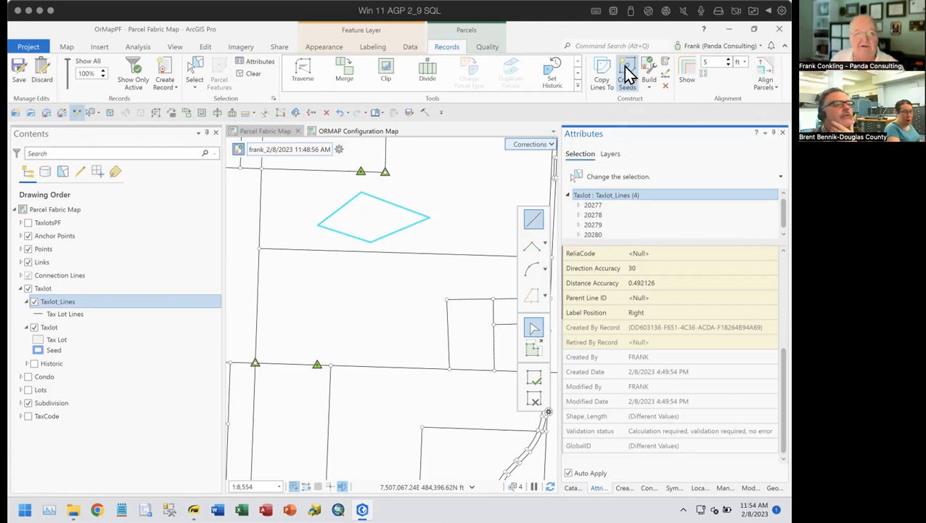
left_click(370, 218)
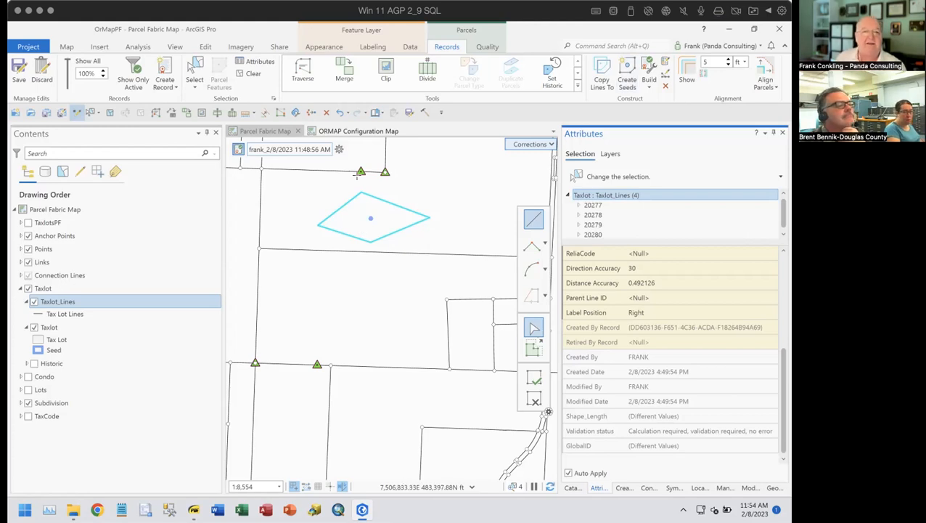
Select the seed inside the four-sided figure and examine its Taxlot attributes, including Is Seed, Created By Record and Shape_Area
left_click(194, 72)
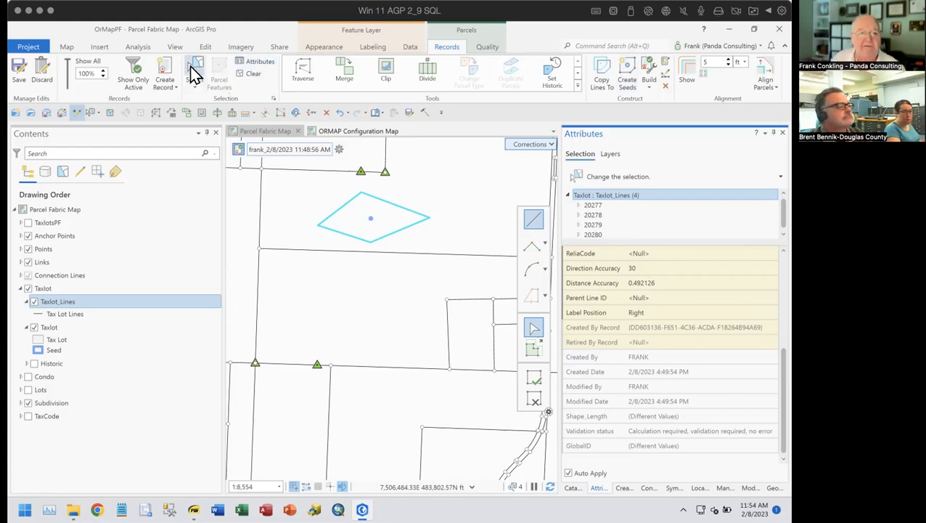
left_click_drag(368, 213, 440, 216)
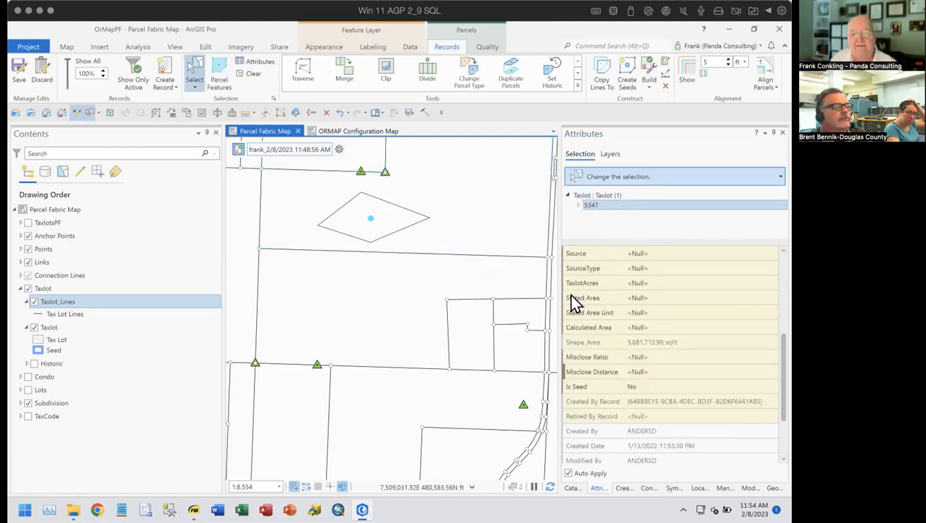
left_click(593, 204)
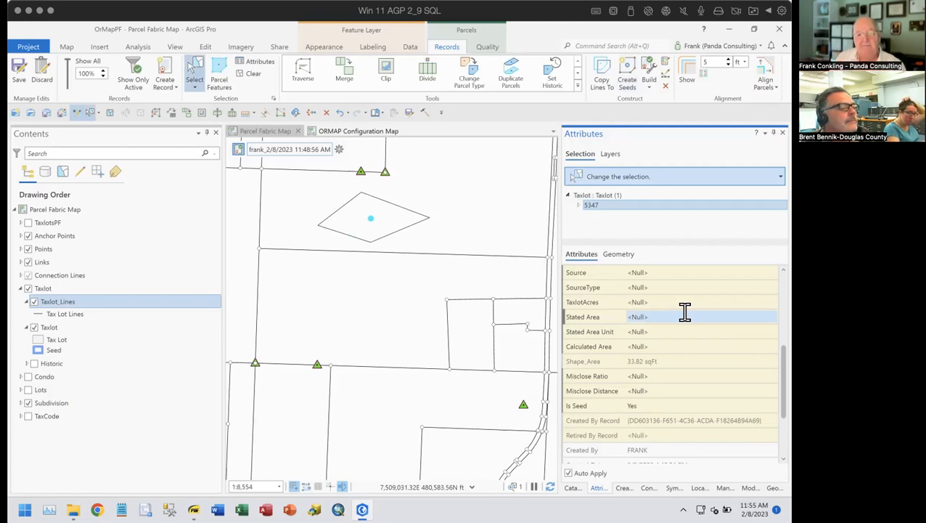
left_click(668, 361)
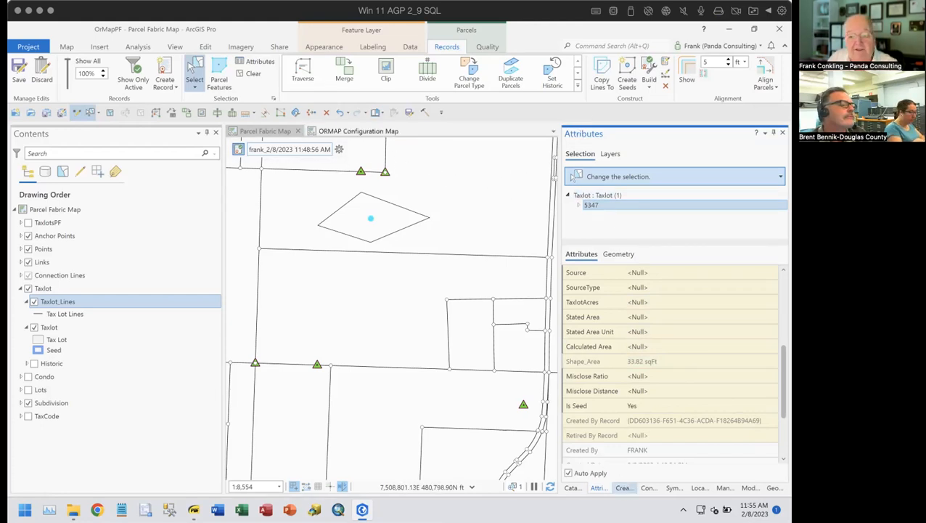
Draw one Taxlot_Line running roughly north-south across the eastern part of the closed four-sided figure
left_click(623, 487)
left_click(636, 279)
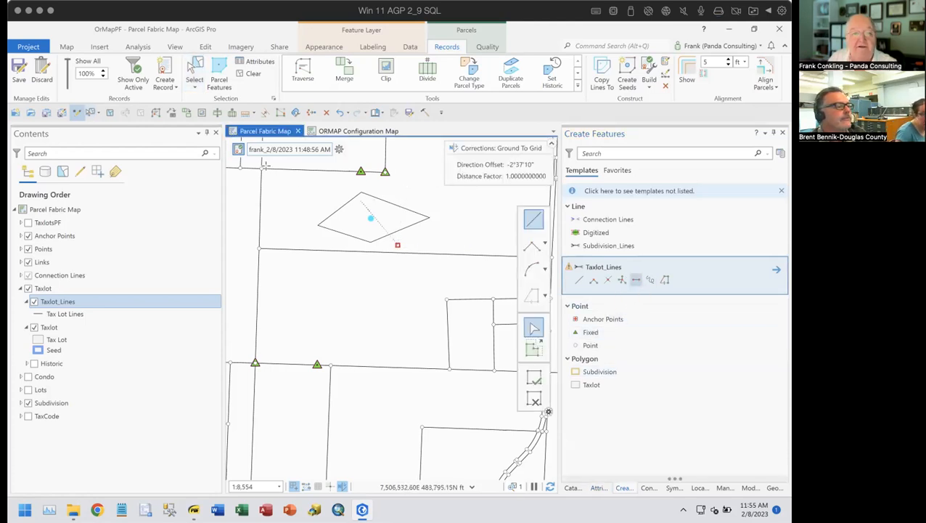
left_click(392, 183)
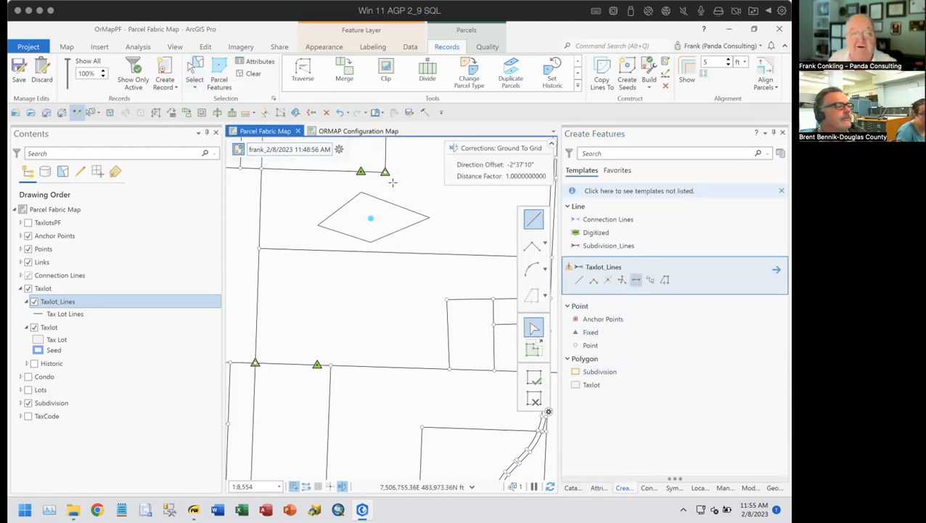
left_click(536, 400)
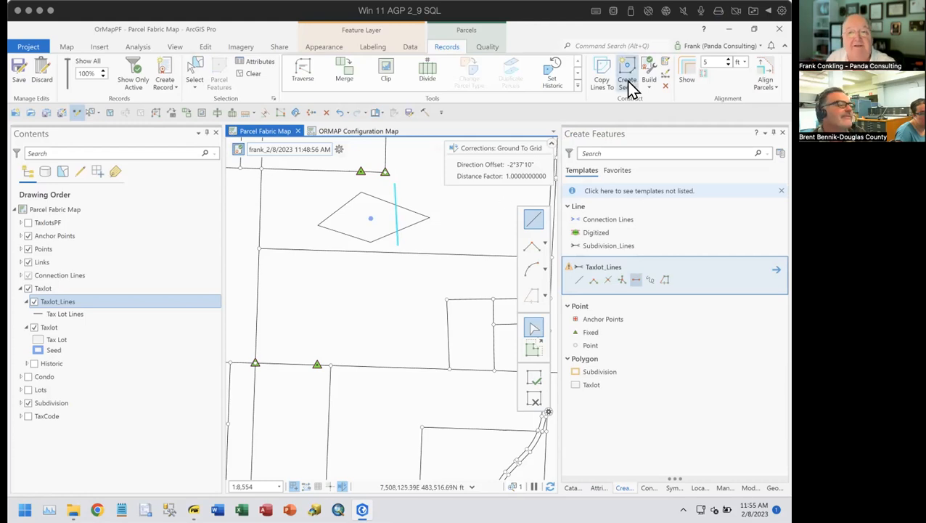
Select all features in the active record, create a seed in the area east of the crossing line, and clear the selection
left_click(338, 150)
left_click(374, 264)
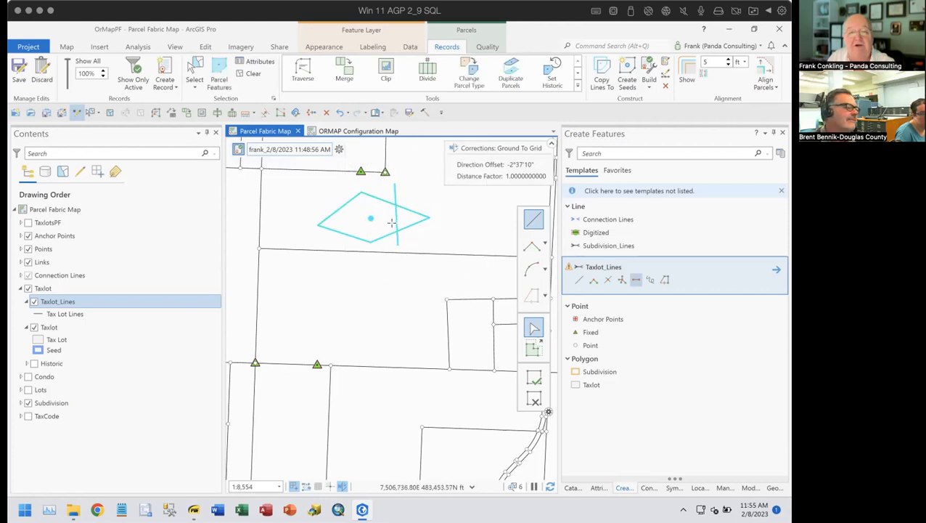
left_click(627, 70)
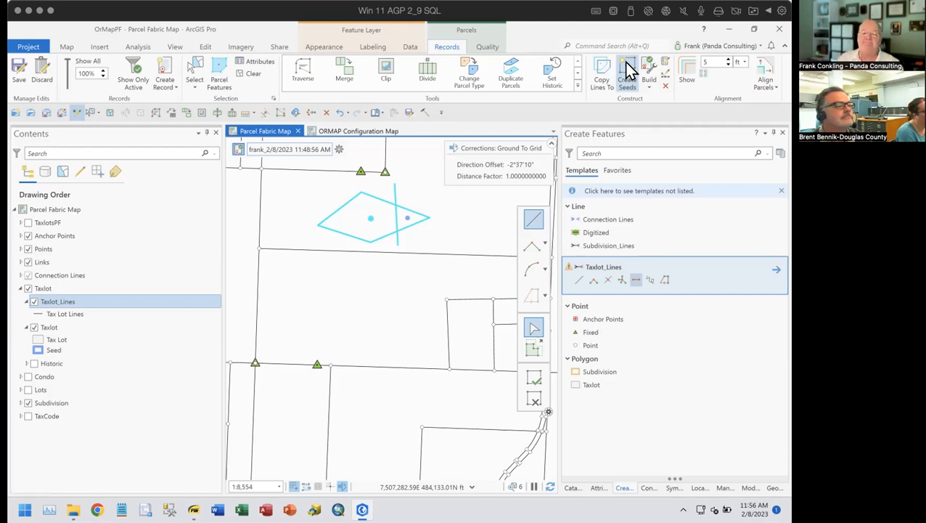
mouse_move(340, 487)
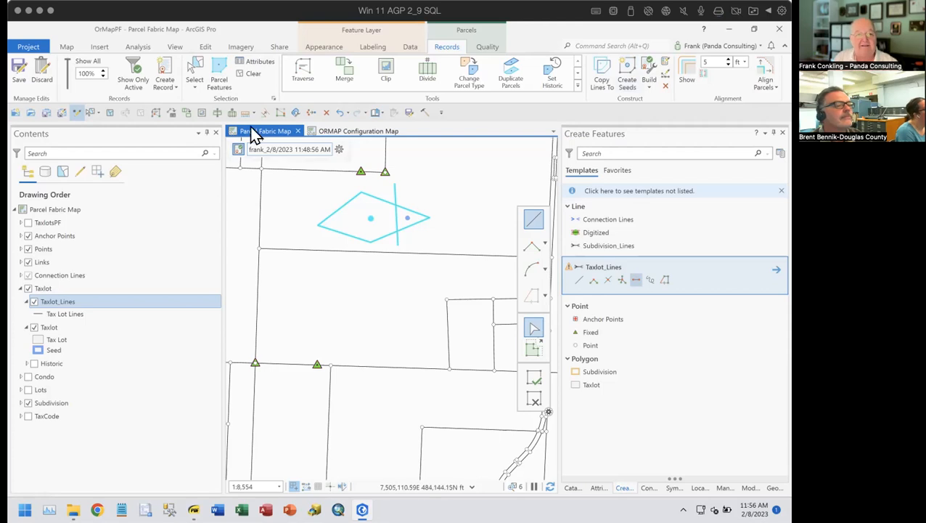
left_click(250, 62)
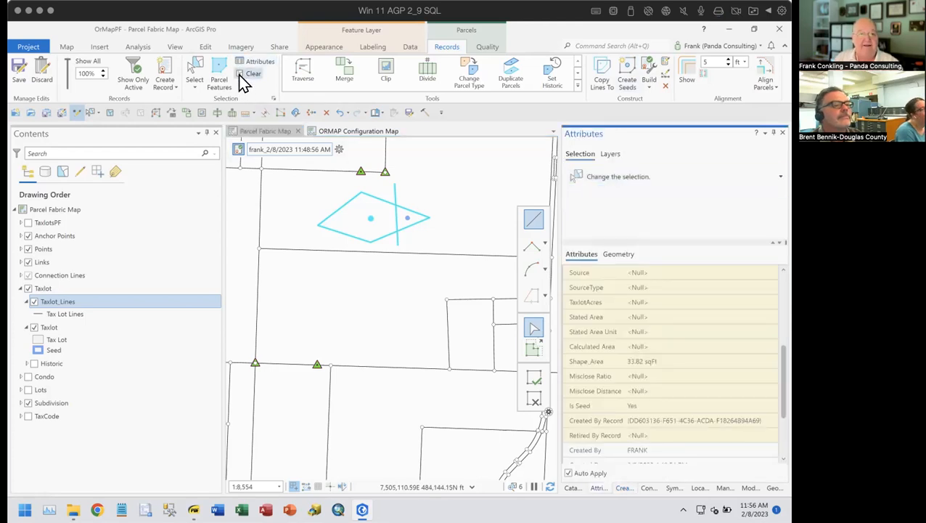
left_click(251, 73)
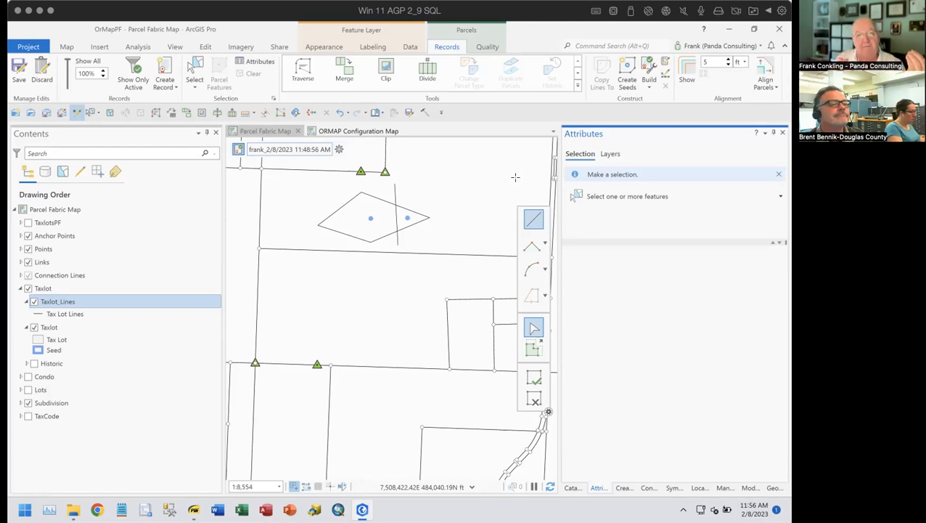
Deactivate the active record and draw five connected Taxlot_Lines that overlap and extend east of the four-sided figure
left_click(339, 150)
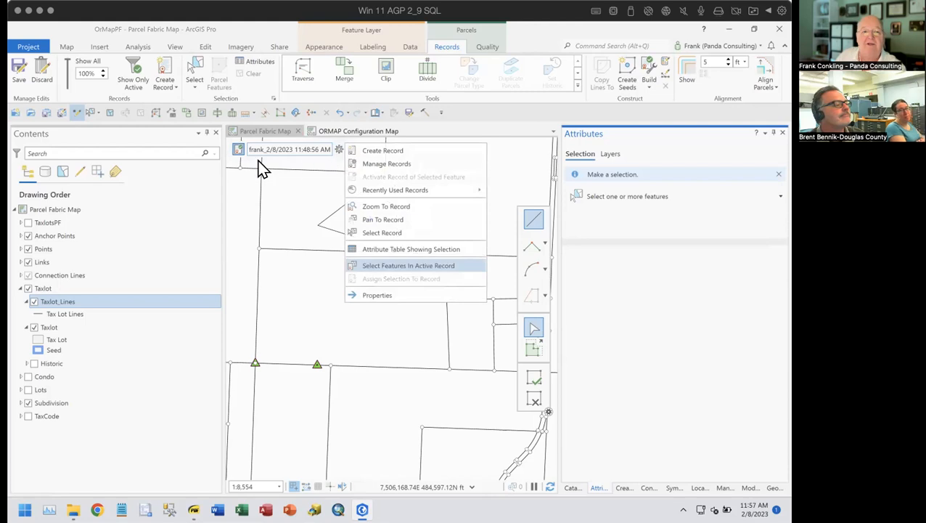
left_click(236, 150)
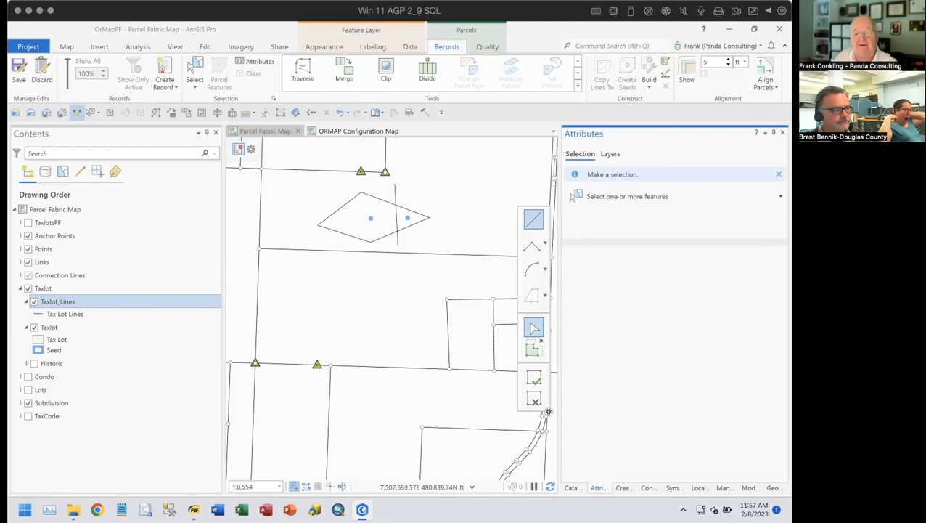
left_click(625, 488)
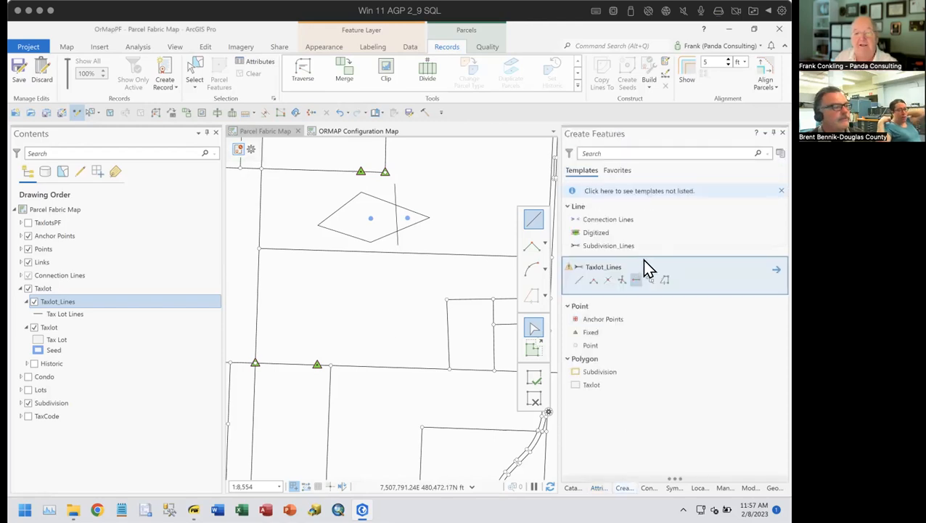
left_click(637, 282)
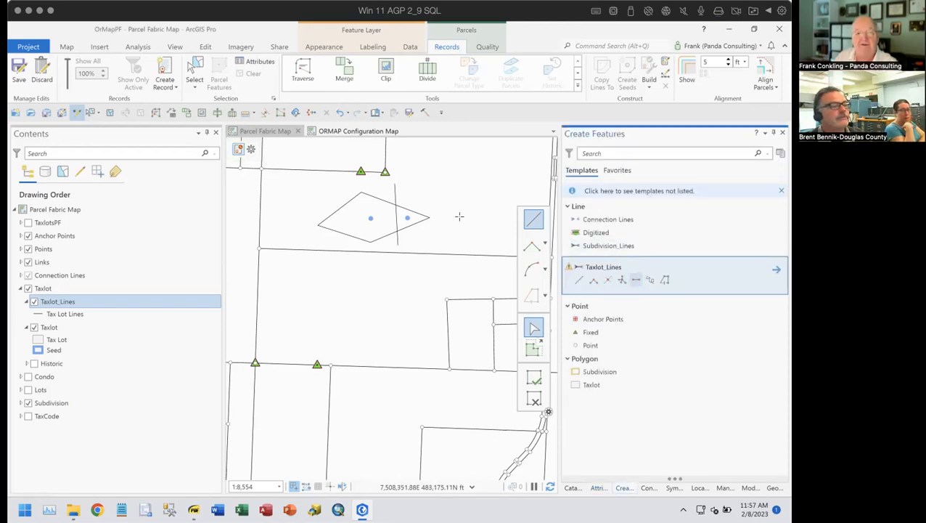
left_click(431, 179)
left_click(469, 206)
left_click(448, 229)
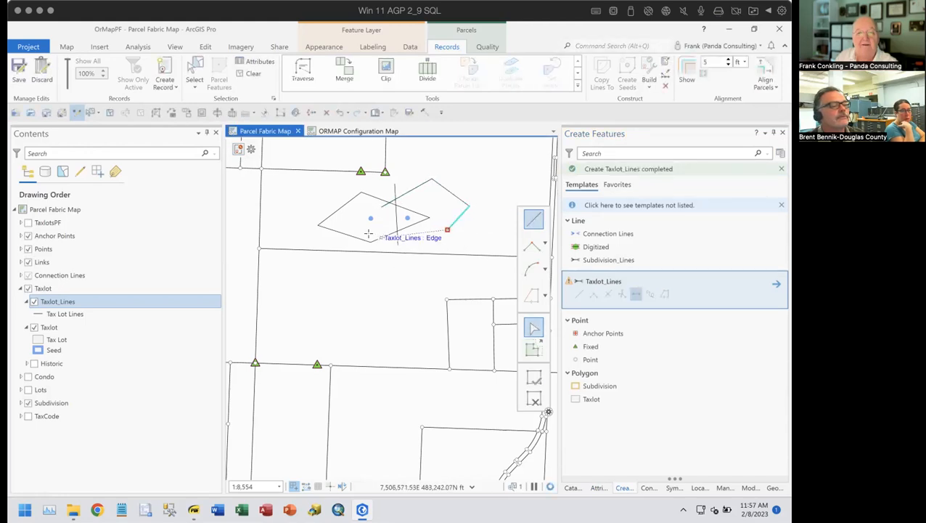
left_click(369, 235)
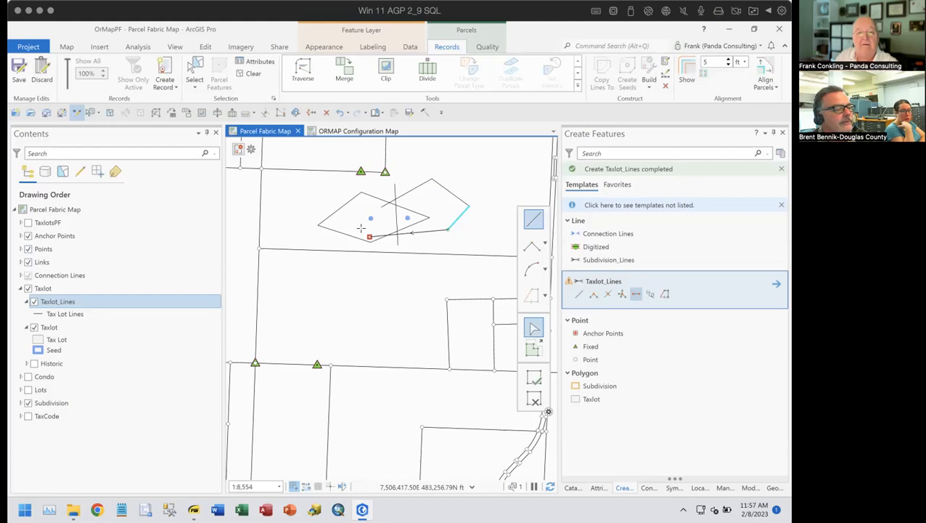
left_click(328, 196)
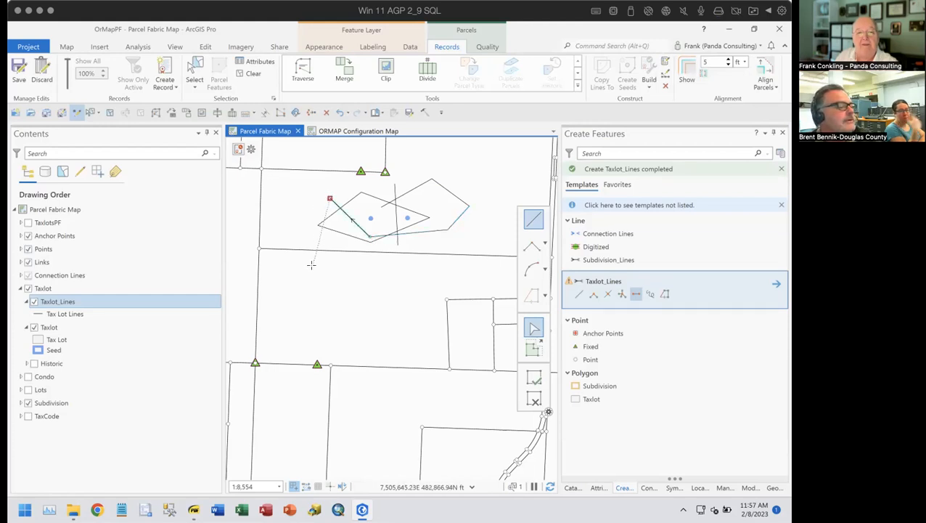
left_click(534, 400)
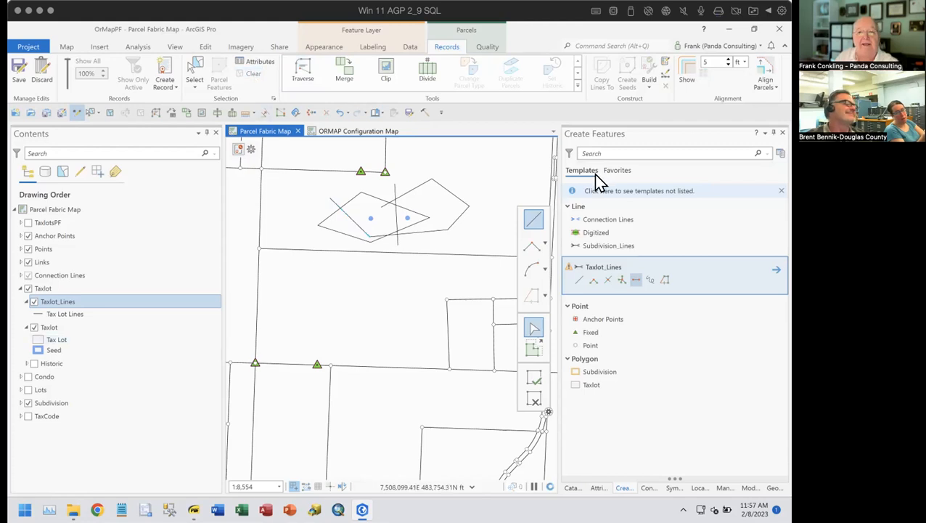
Reactivate the record and try to create seeds in the areas closed by the new lines
left_click(237, 150)
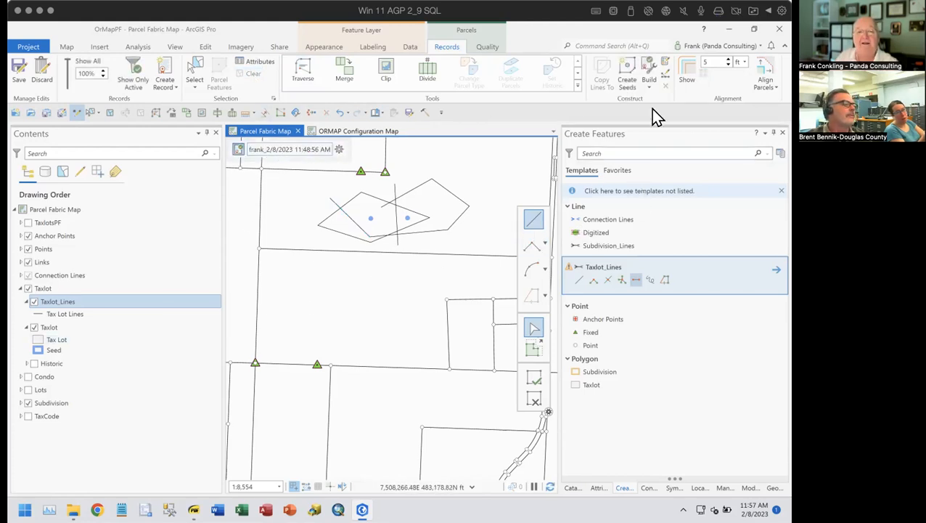
left_click(628, 72)
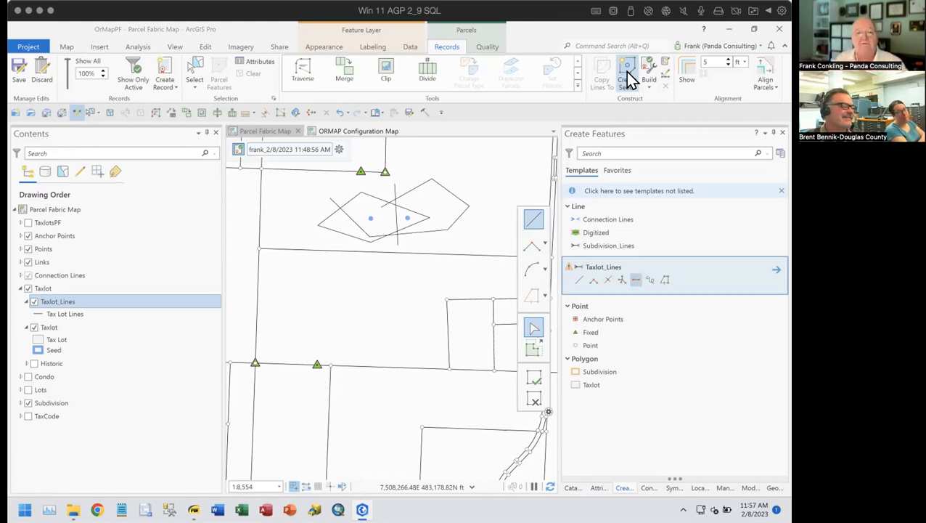
Select all the drawn lines and seeds without the surrounding parcel and assign them to the active record
left_click(193, 73)
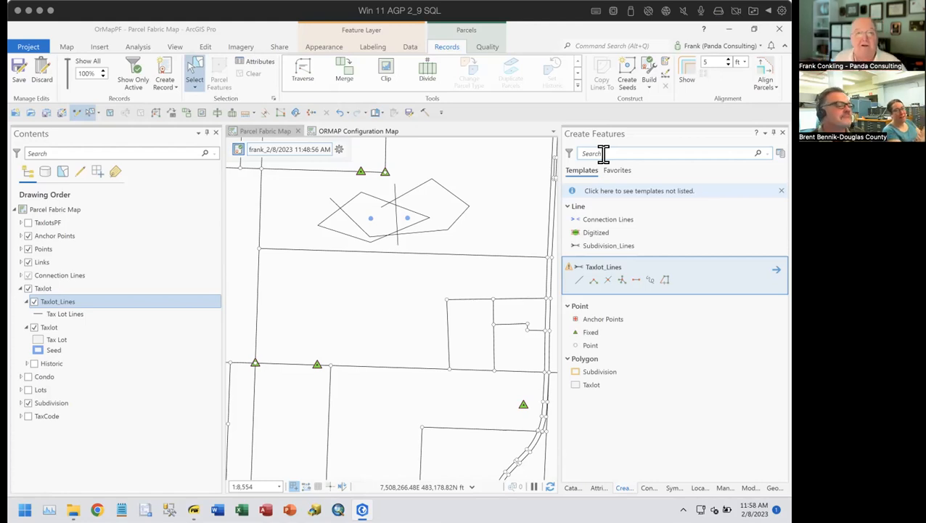
left_click(405, 203)
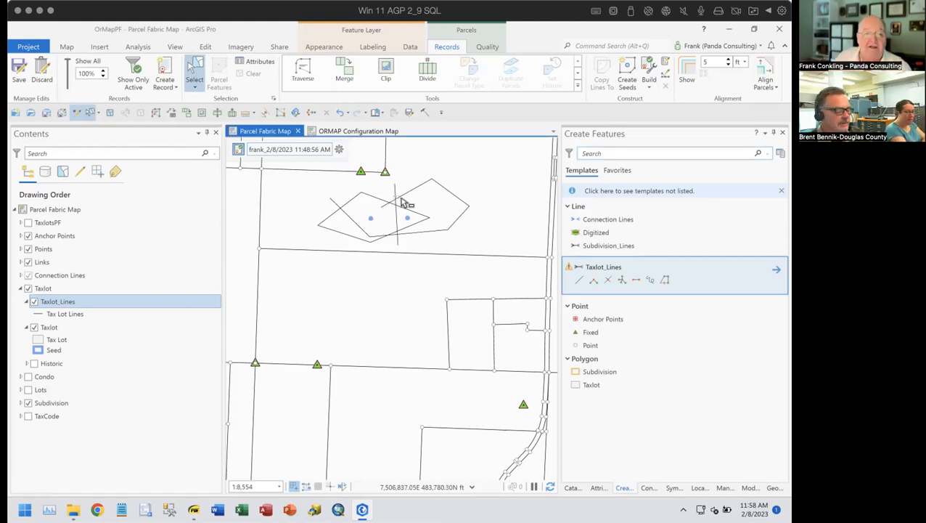
left_click(416, 206)
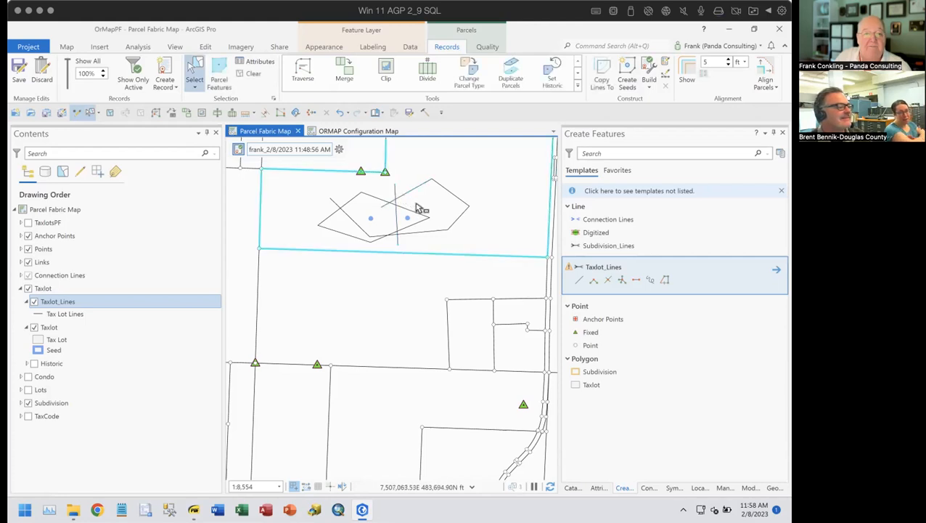
left_click_drag(313, 183, 493, 249)
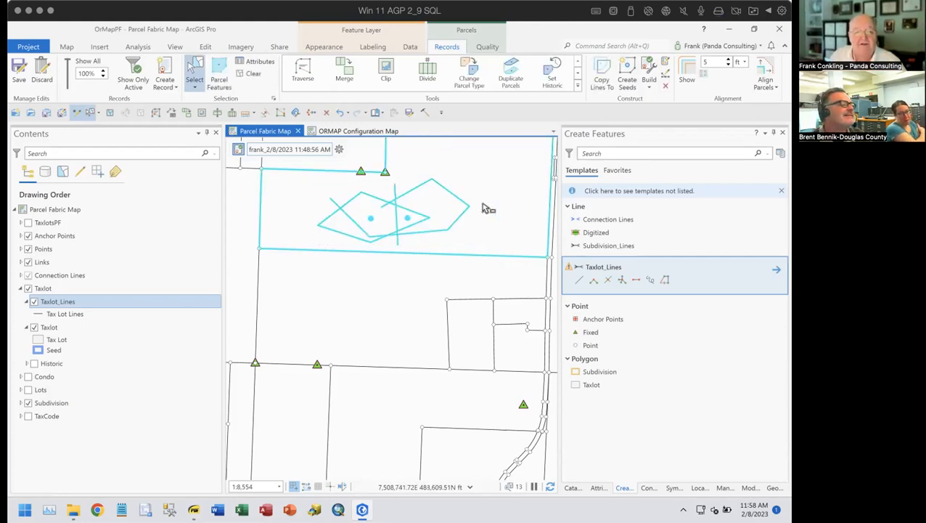
left_click(338, 149)
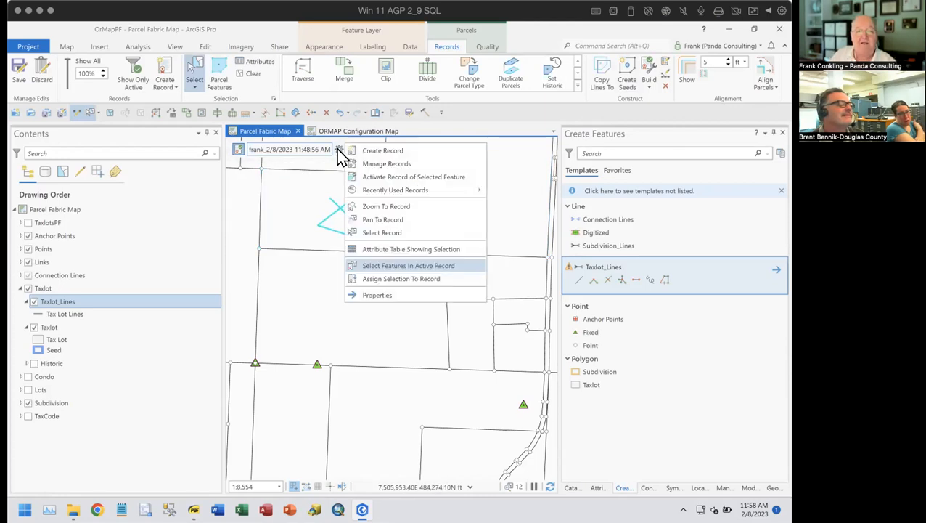
left_click(425, 284)
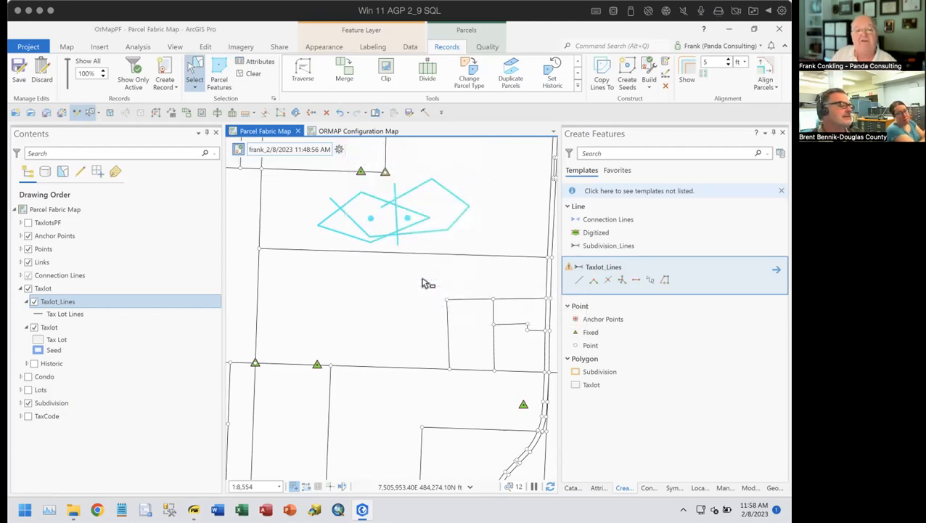
left_click(252, 74)
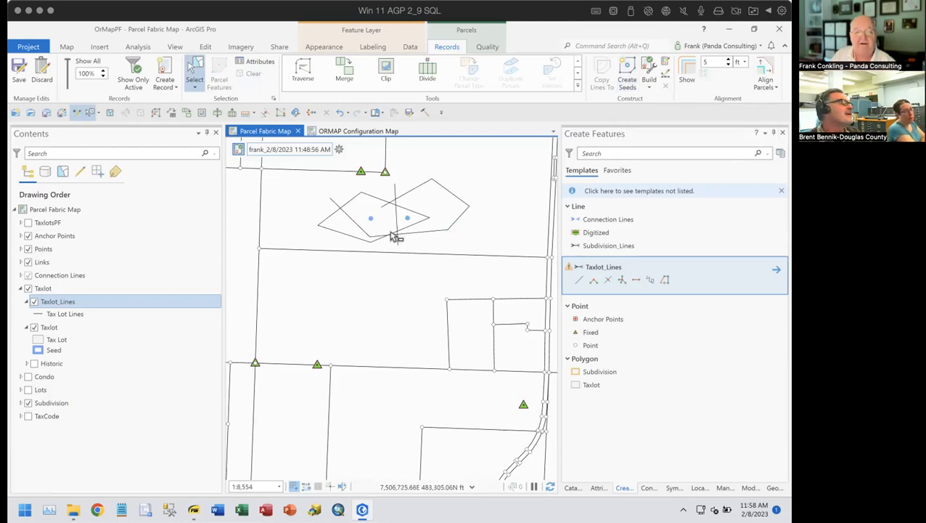
Create seeds in the remaining closed areas of the drawn lines and build the active record's parcels
left_click(626, 73)
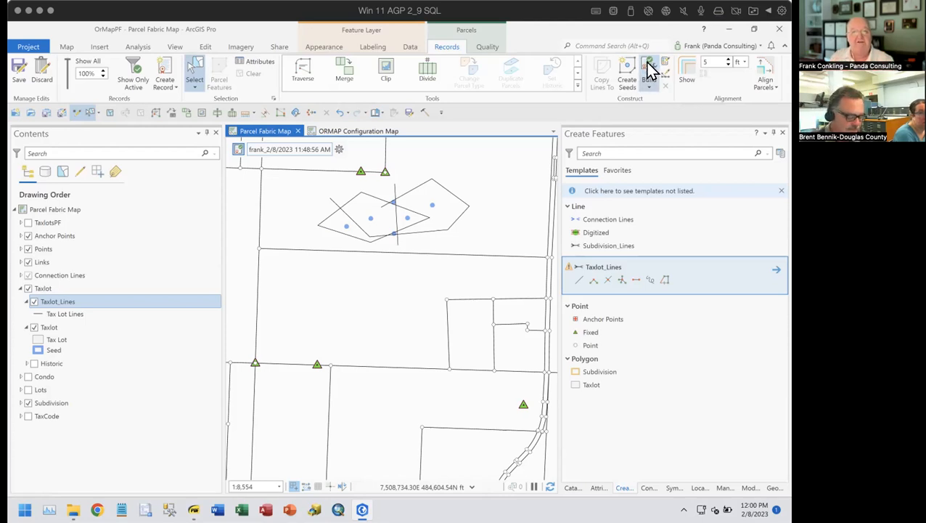
left_click(650, 70)
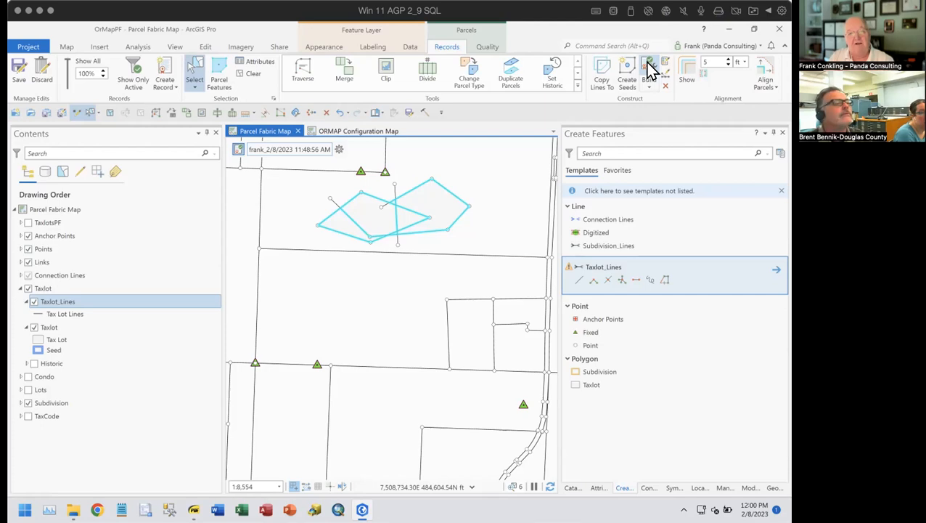
Select all features in the active record and review its Points, Taxlot_Lines and Taxlot features in the attribute list
left_click(339, 150)
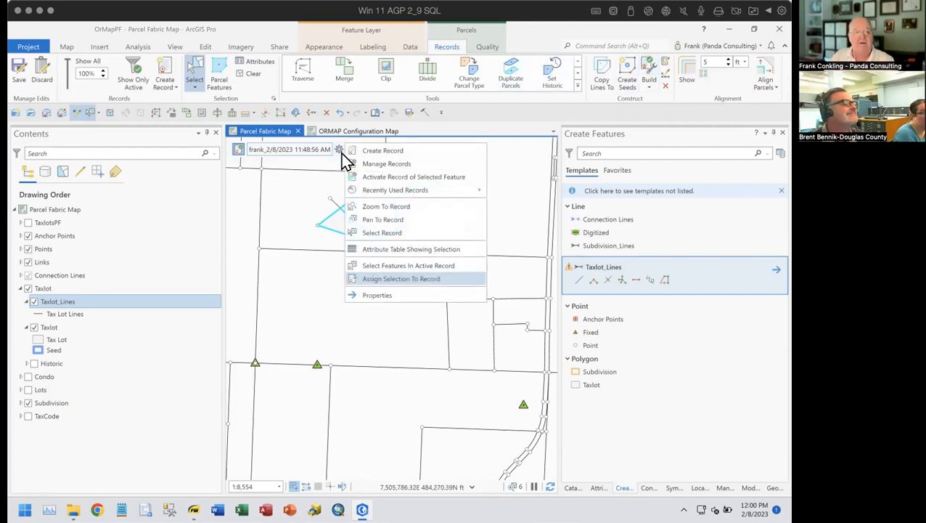
left_click(415, 266)
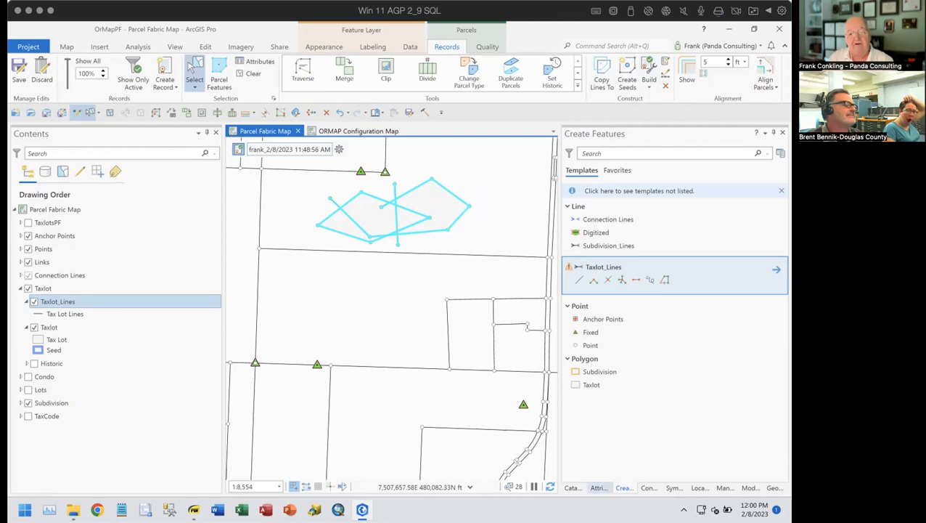
left_click(599, 487)
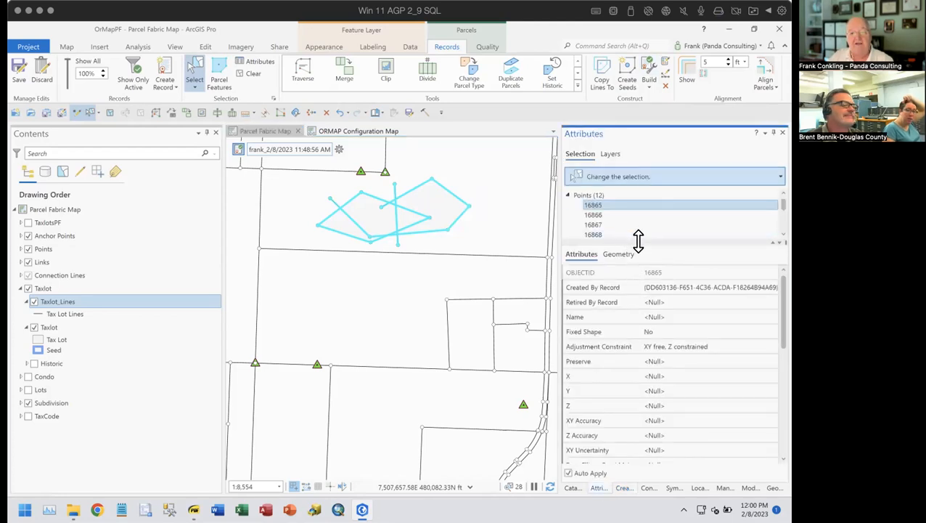
left_click_drag(634, 241, 639, 320)
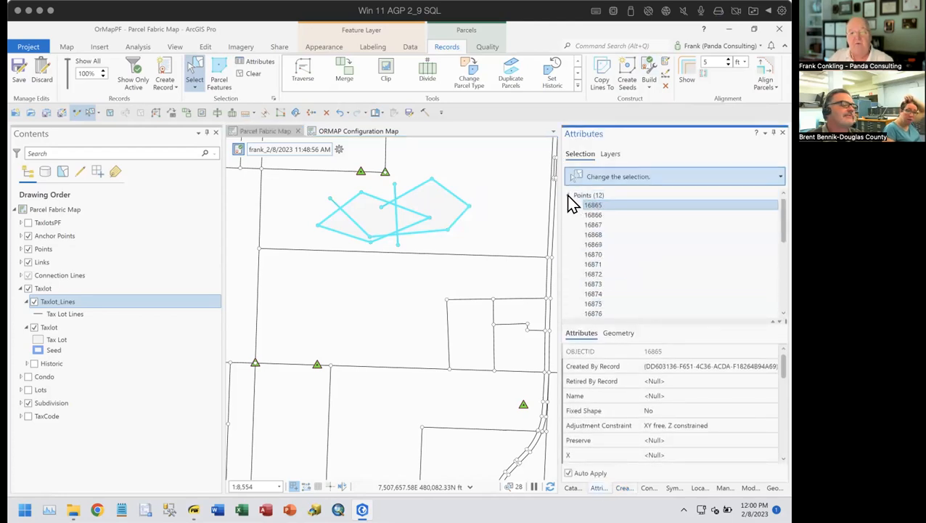
left_click(567, 195)
left_click(624, 208)
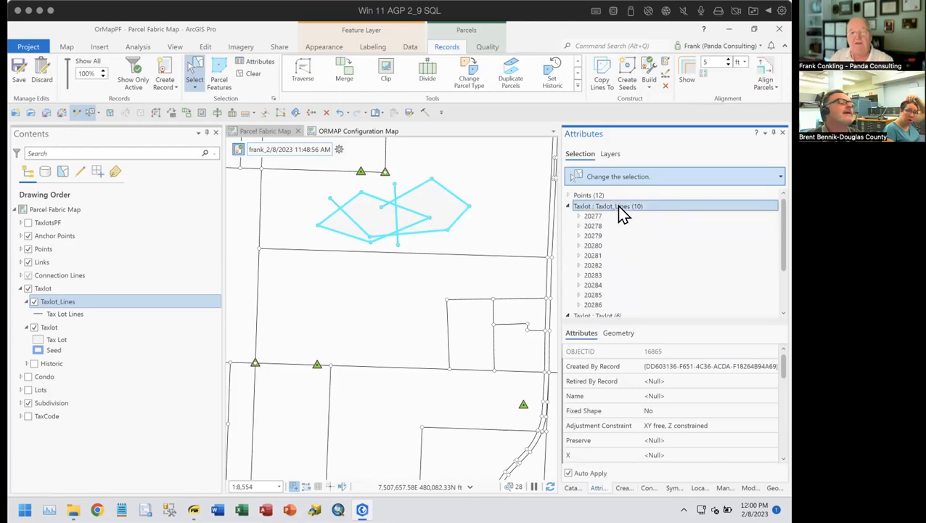
left_click(567, 206)
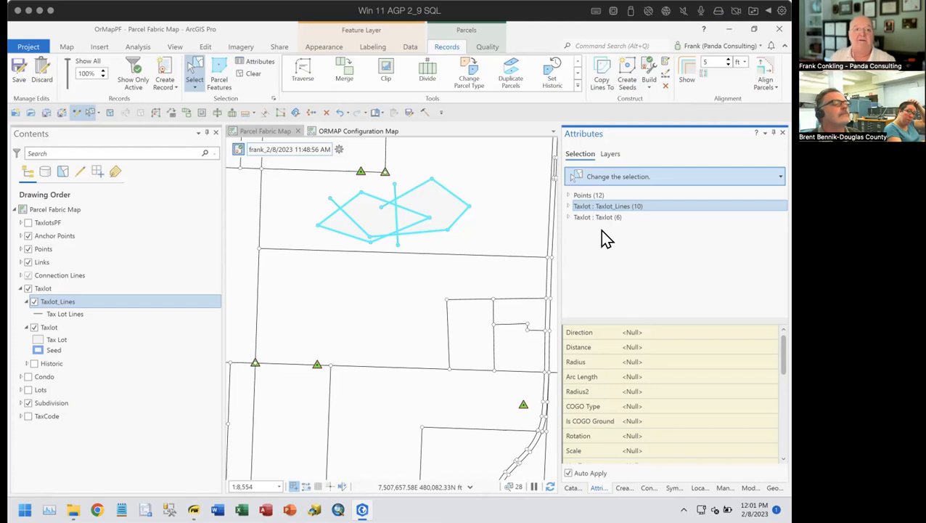
Open the Error Inspector for the TaxlotsPF topology to inspect the newly built parcels
left_click(204, 47)
left_click(184, 86)
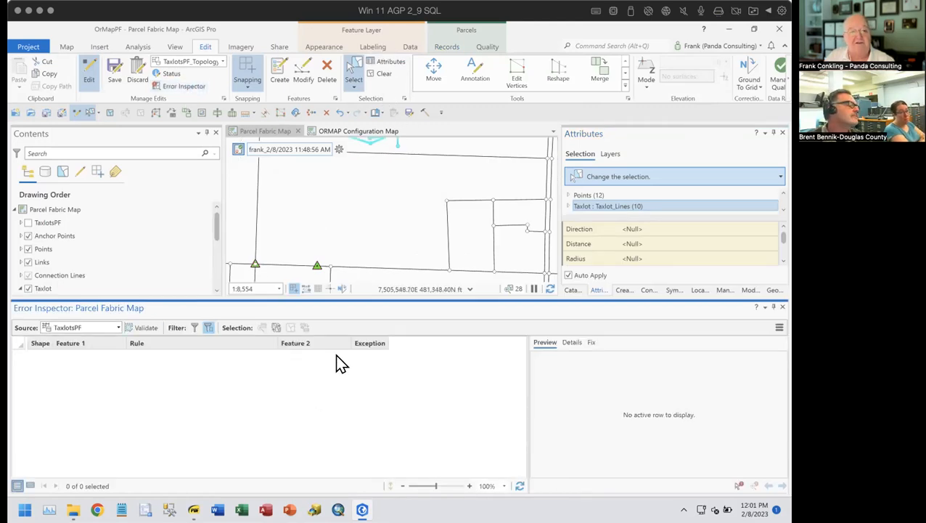
left_click_drag(389, 207, 408, 288)
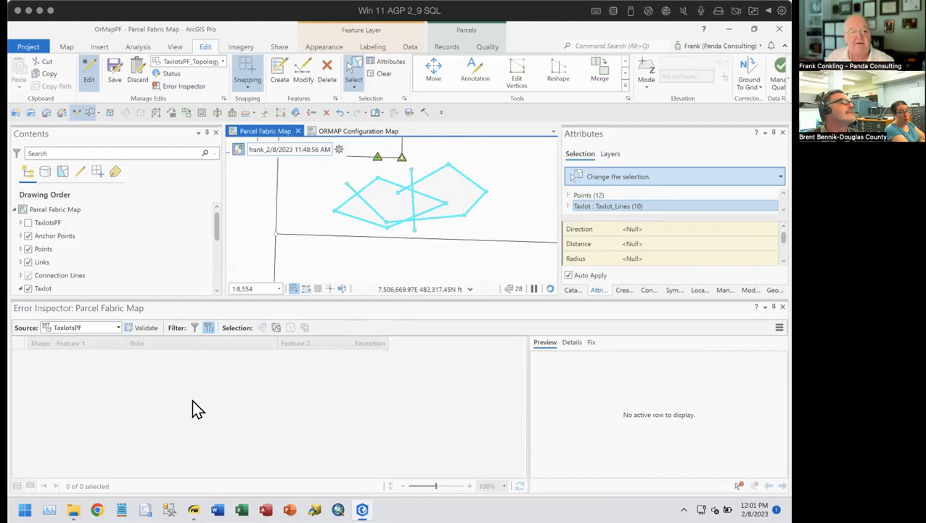
Validate the TaxlotsPF topology and select the four Must Not Have Dangles errors
left_click(129, 327)
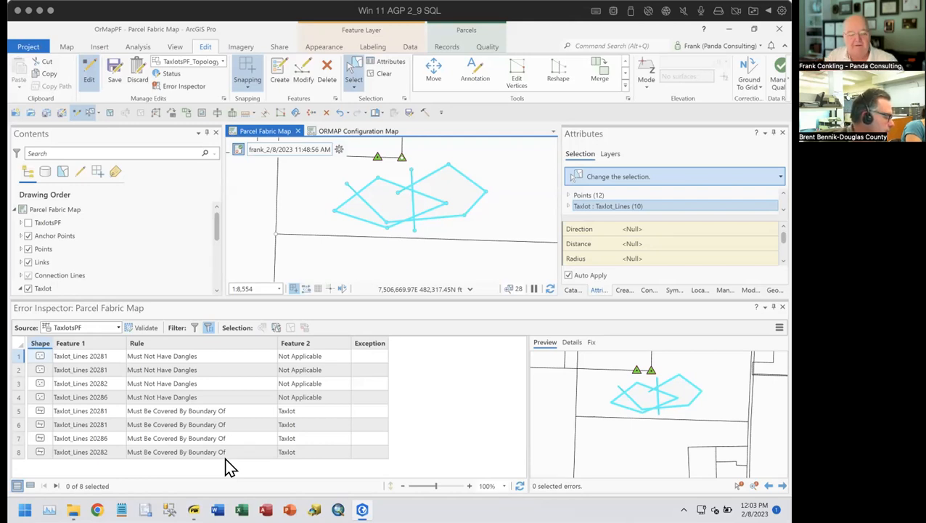
left_click(21, 357)
left_click(15, 398, "shift")
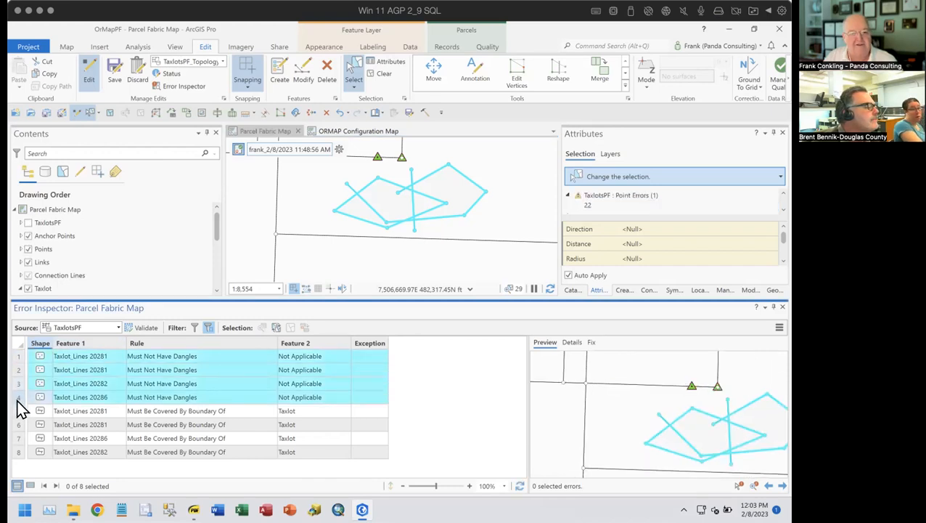
Try the Trim fix on the four selected dangle errors
left_click(592, 345)
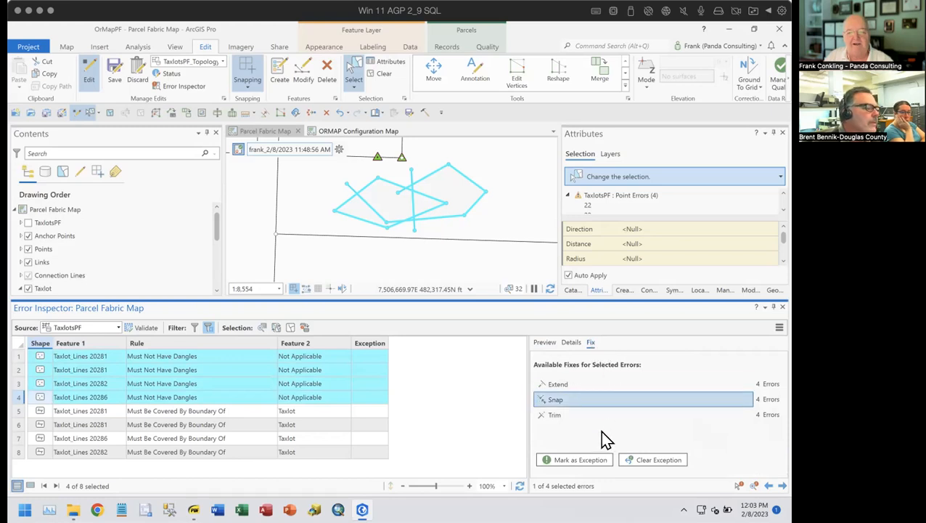
left_click(556, 415)
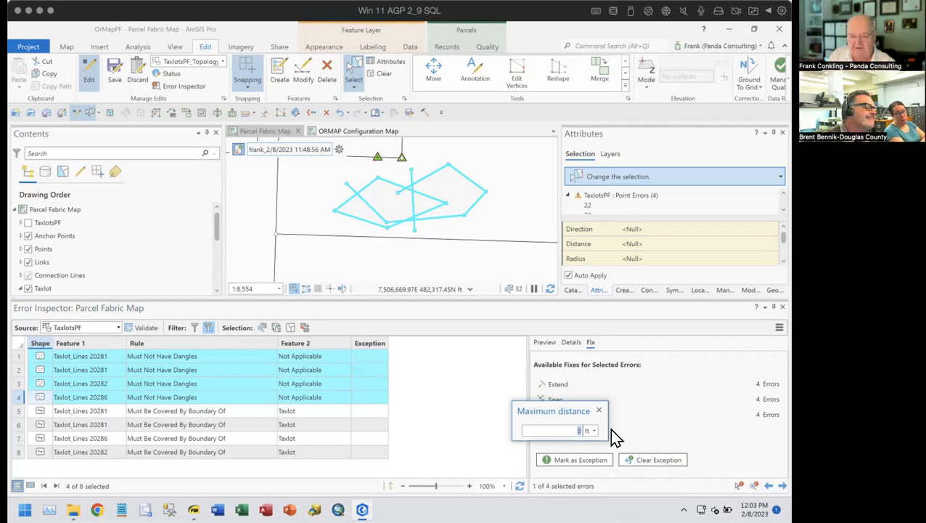
key("Return")
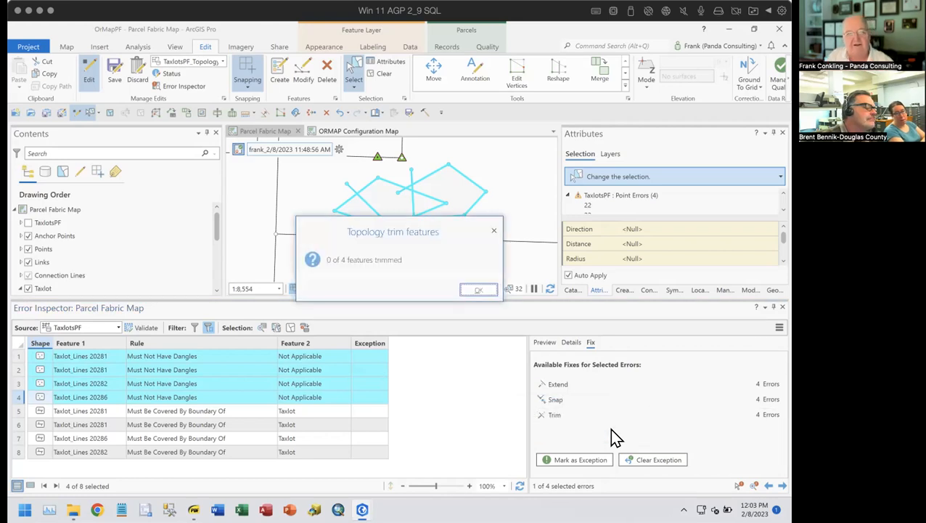
left_click(479, 291)
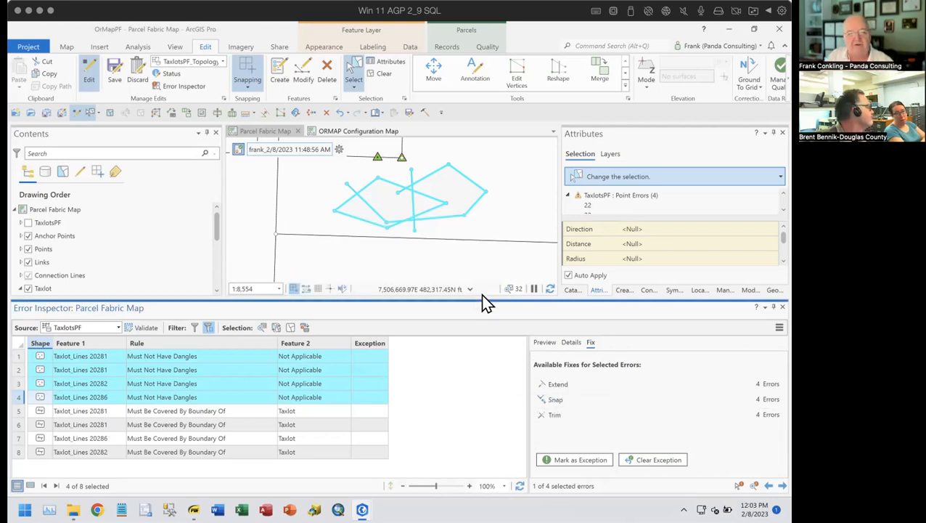
Try to snap the four selected dangles with a snap tolerance of 20 ft
left_click(554, 400)
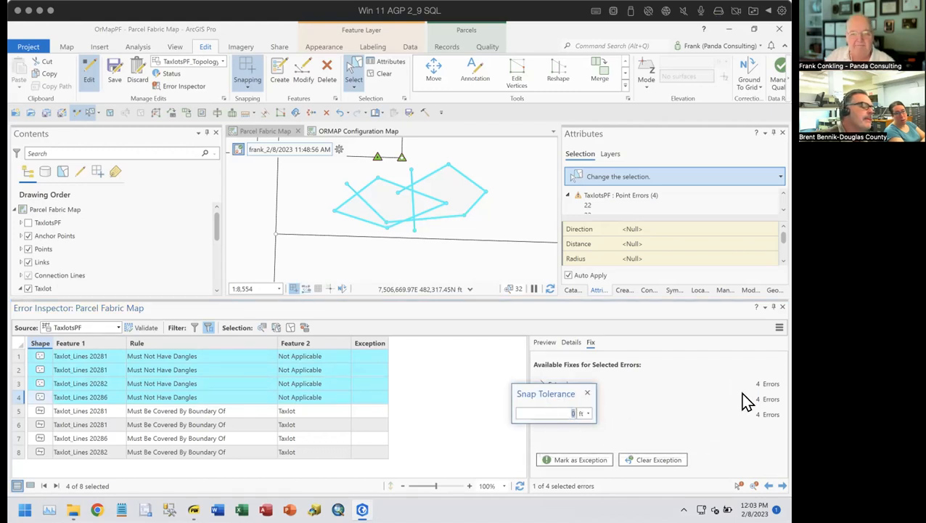
type("20")
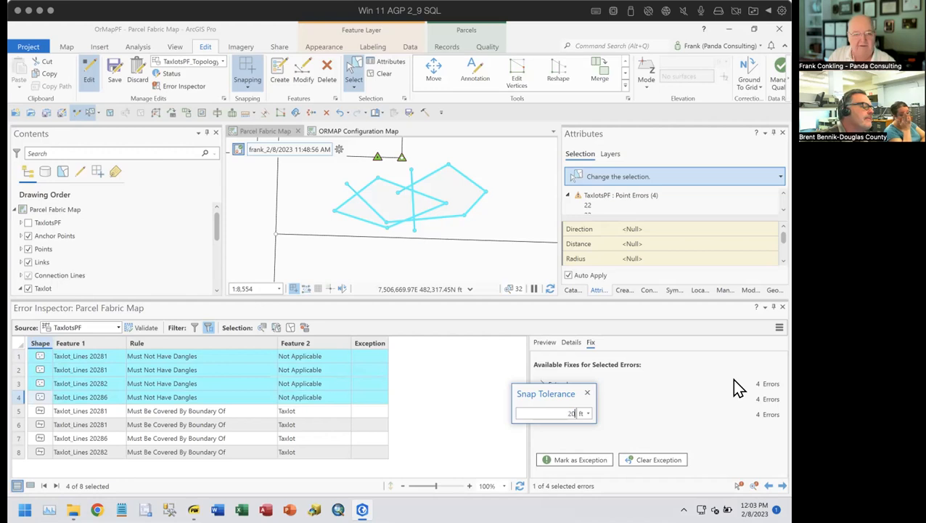
key("Return")
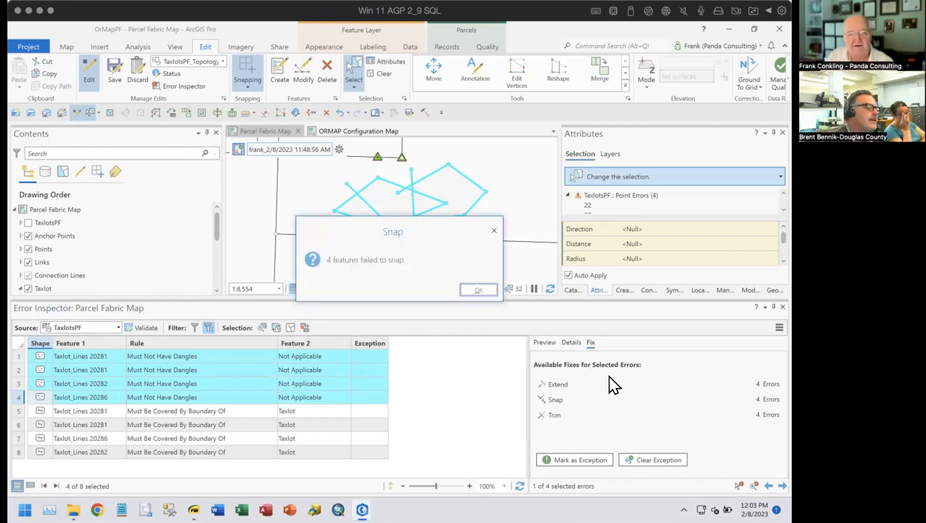
left_click(485, 289)
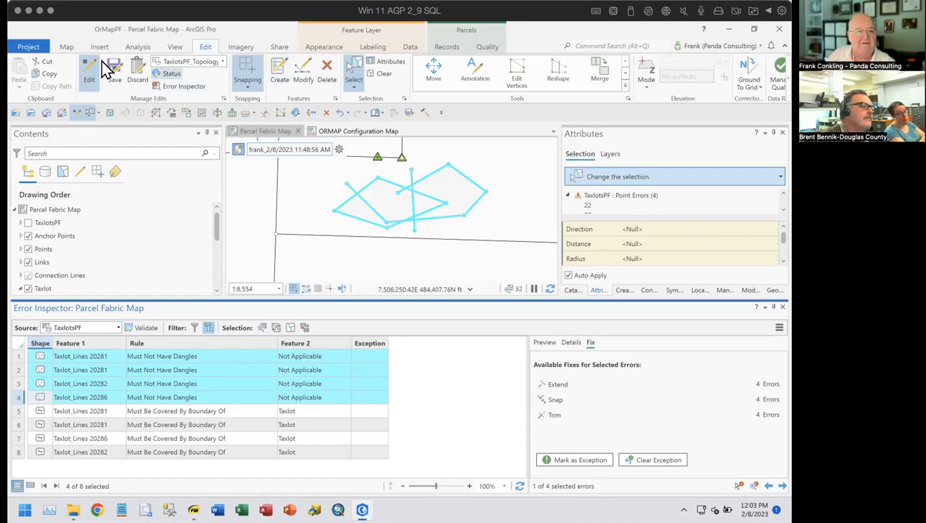
Measure the overhang at the upper end of the near-vertical line crossing the drawn parcels, and close the measurement
left_click(66, 46)
left_click(464, 76)
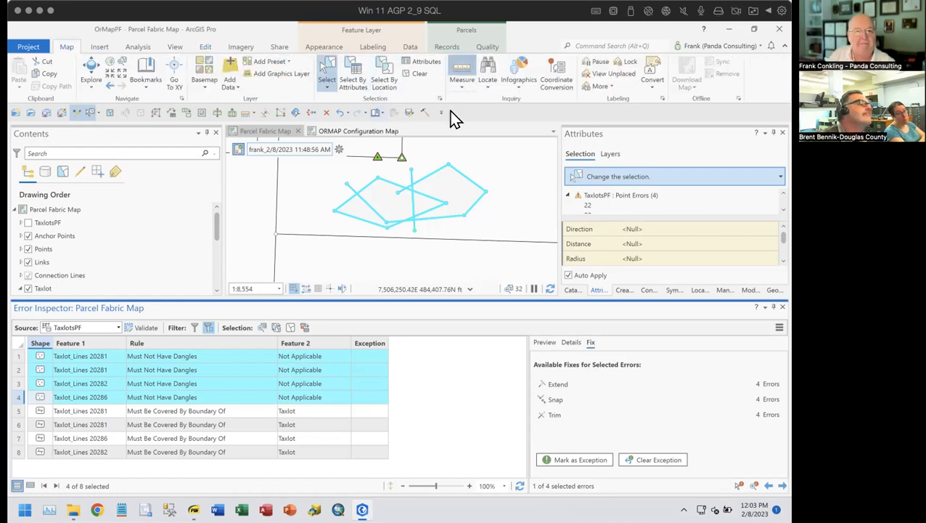
left_click(411, 184)
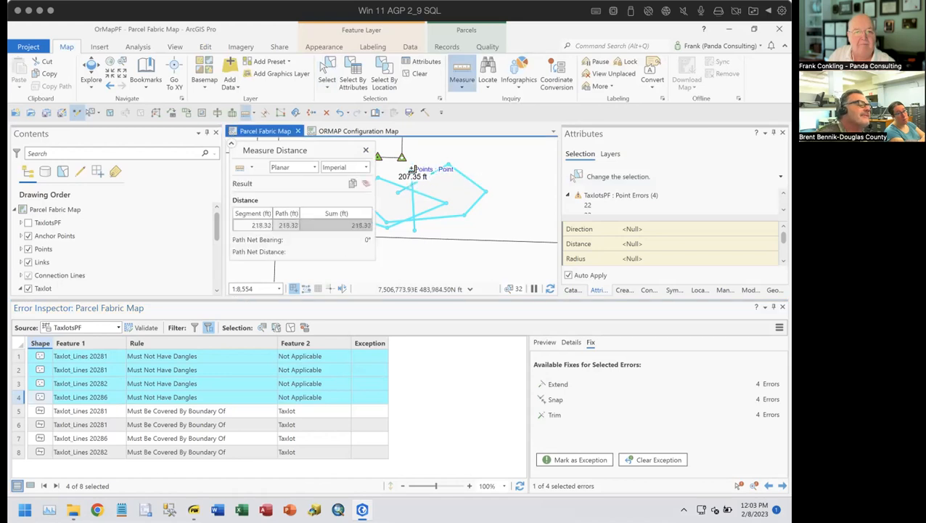
left_click(365, 153)
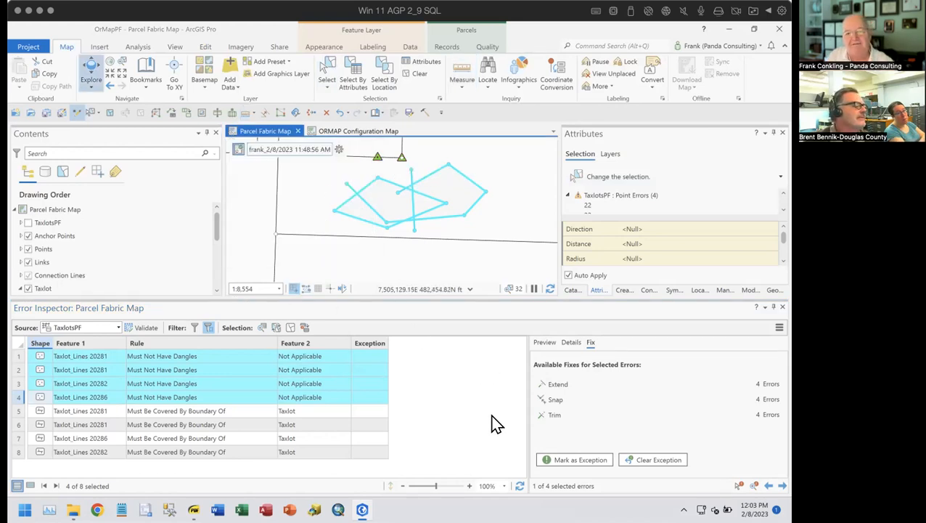
Try to trim the four selected dangles with a maximum distance of 300 ft
left_click(554, 416)
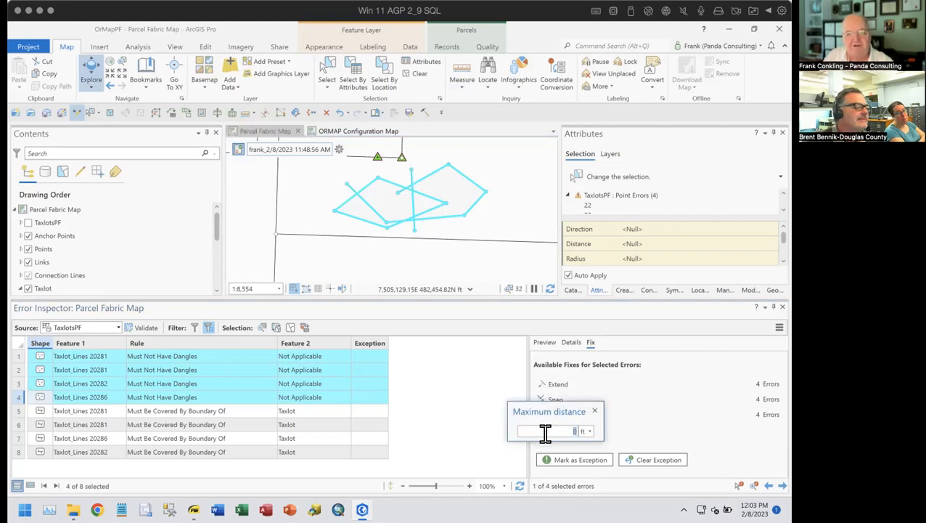
type("100")
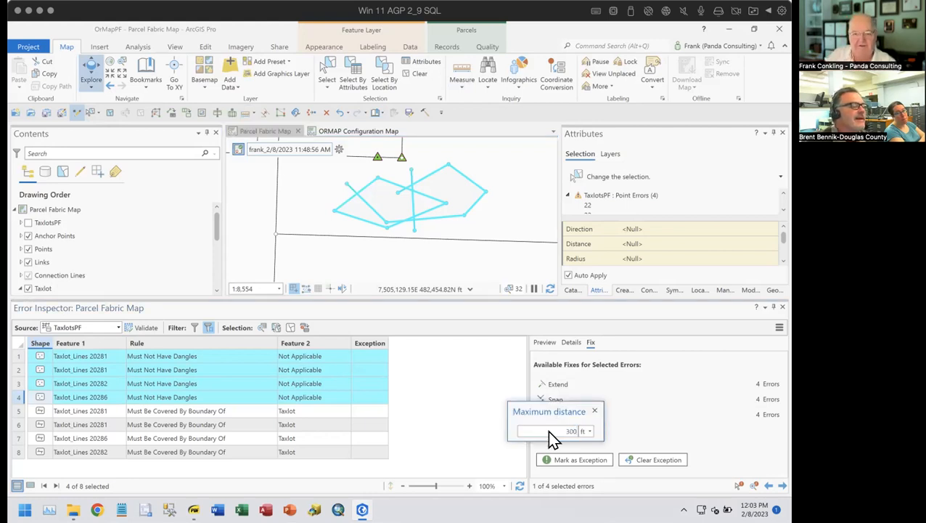
key("Return")
left_click(471, 289)
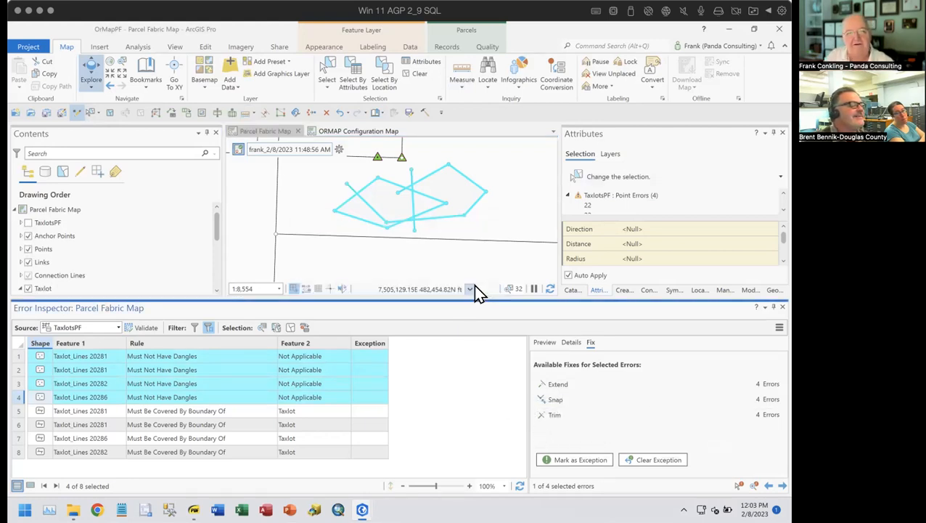
left_click(470, 289)
left_click(477, 307)
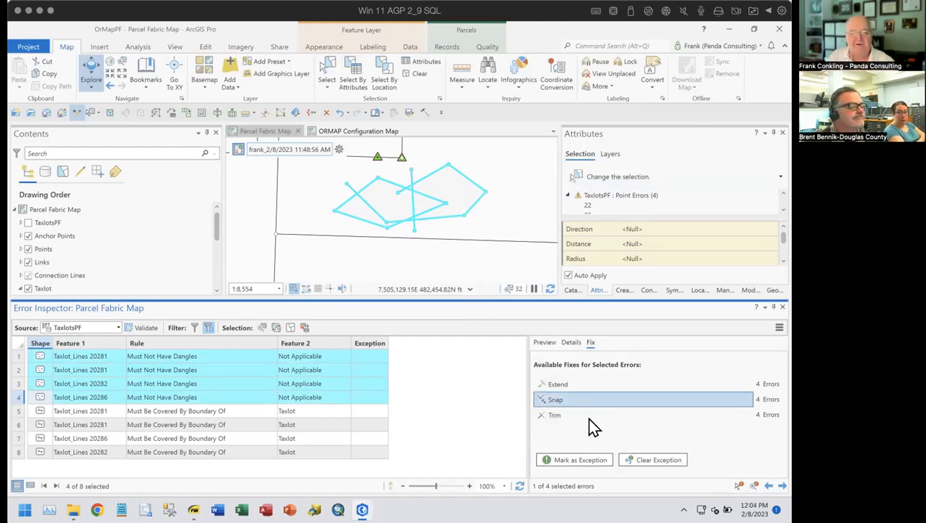
Apply the Snap fix again to the four selected dangle errors
left_click(546, 404)
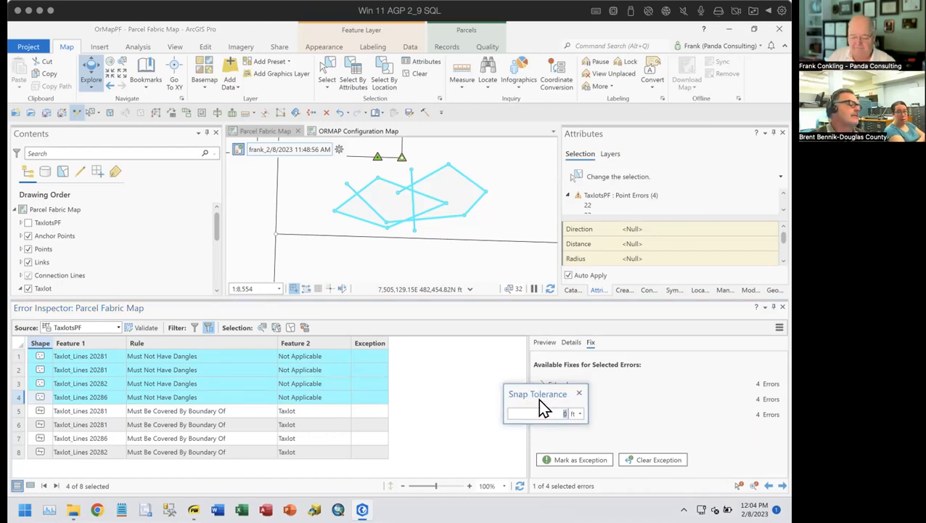
key("Return")
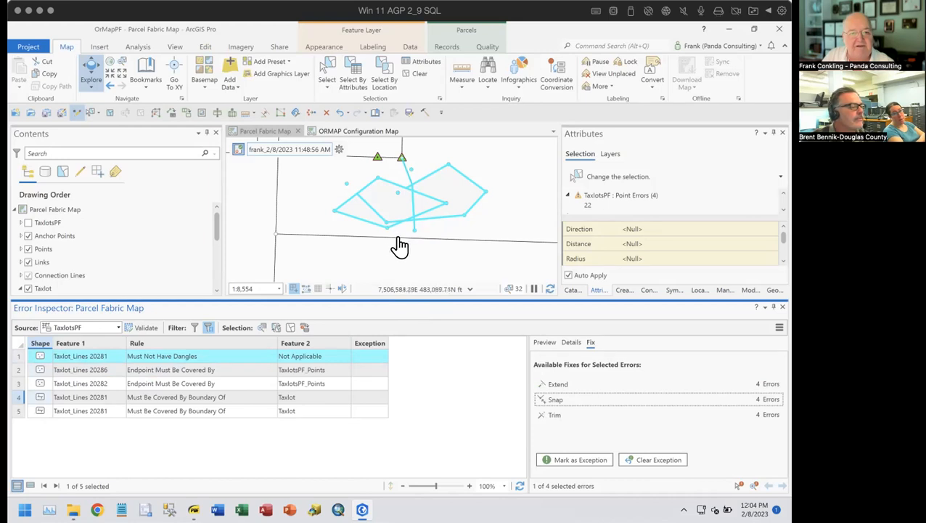
Preview the remaining Must Not Have Dangles error, examine the line's lower end on the map, and clear the selection
left_click(18, 355)
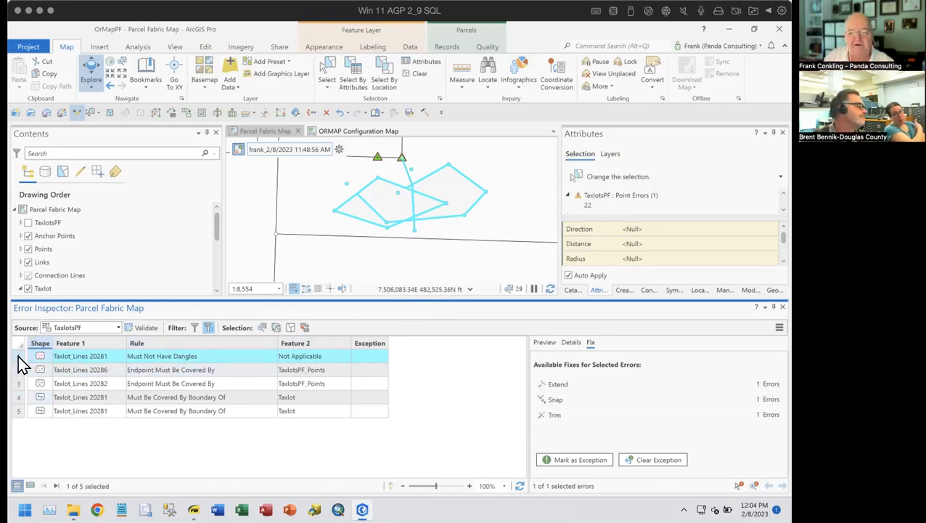
left_click(540, 343)
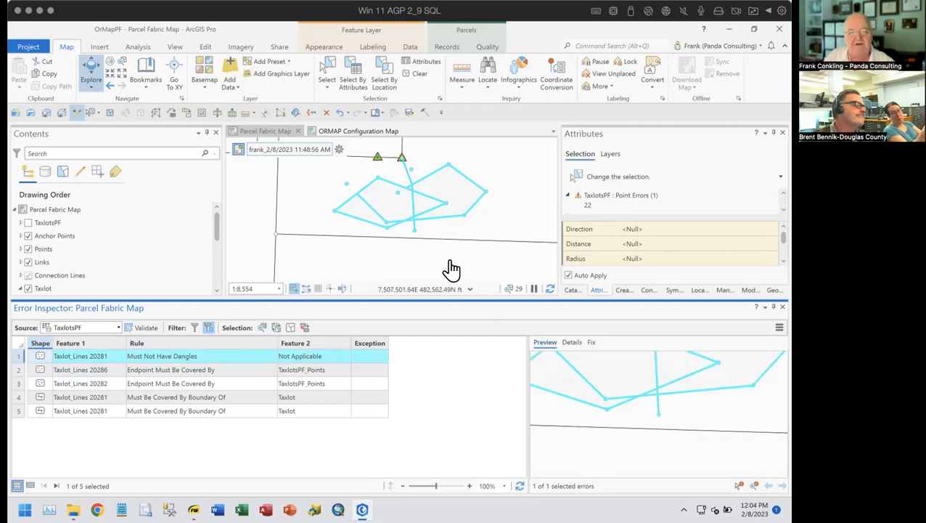
scroll(419, 237, "up", 4)
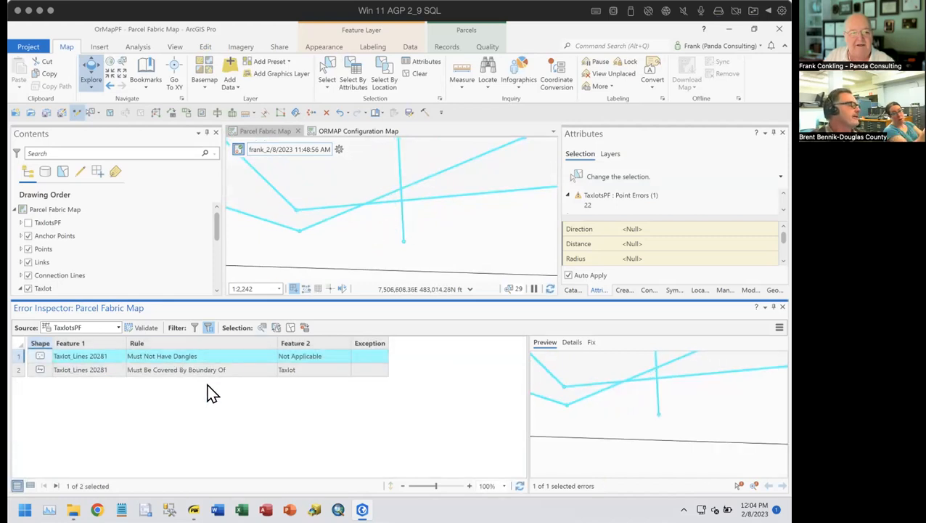
scroll(444, 236, "down", 4)
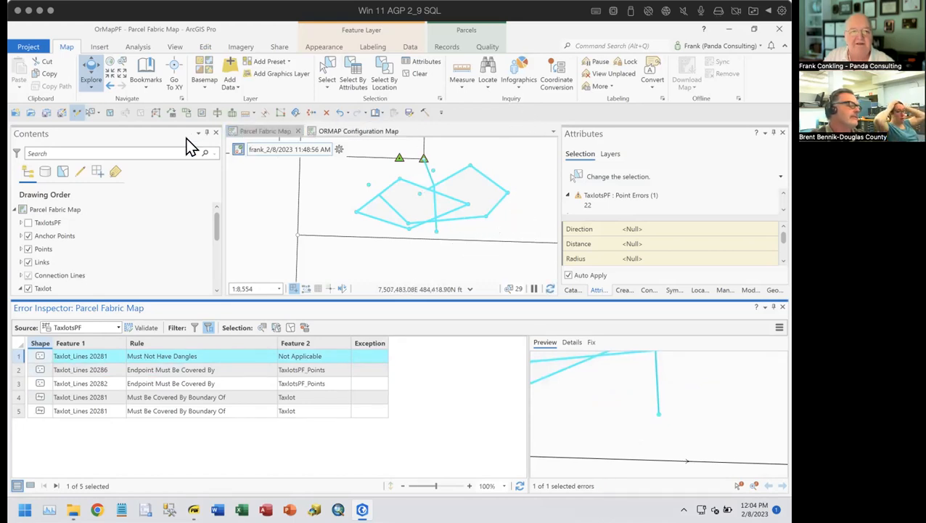
left_click(415, 74)
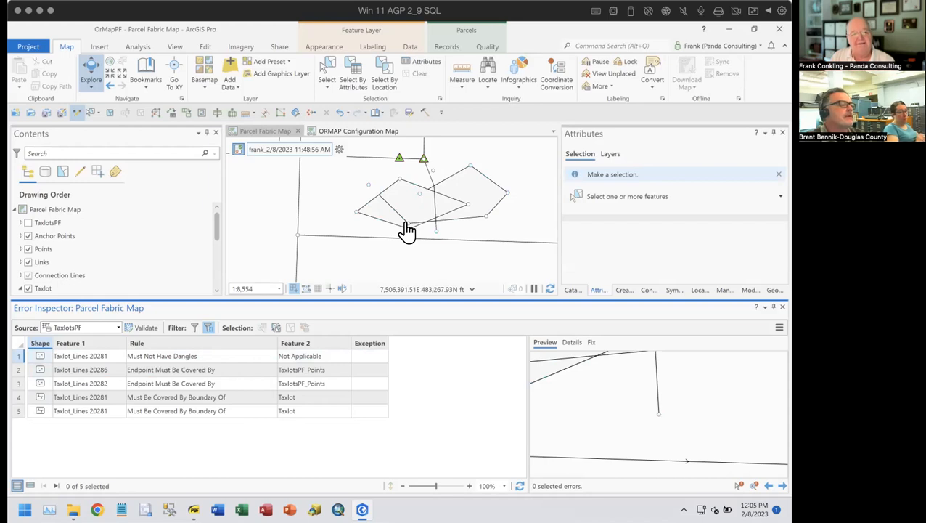
Check the available fixes for the Endpoint Must Be Covered By and Must Be Covered By Boundary Of errors on Taxlot_Lines
left_click(18, 370)
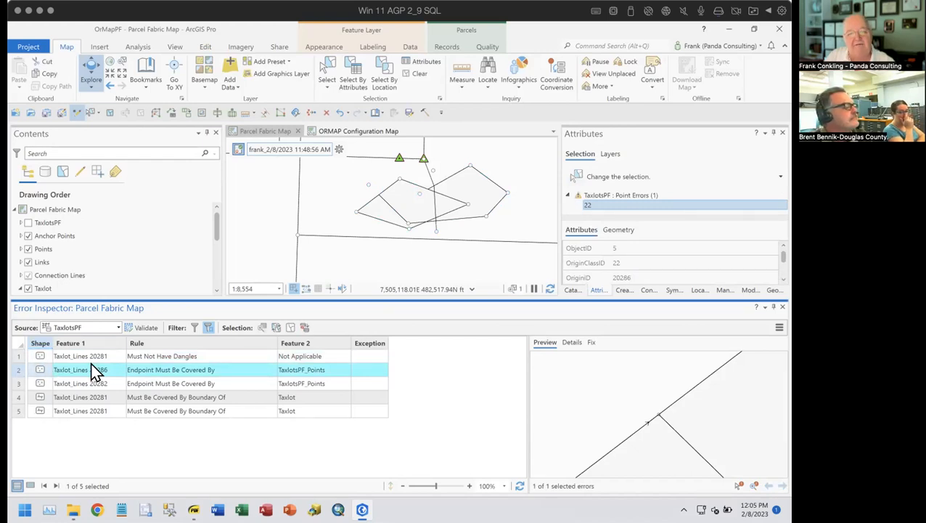
left_click(593, 344)
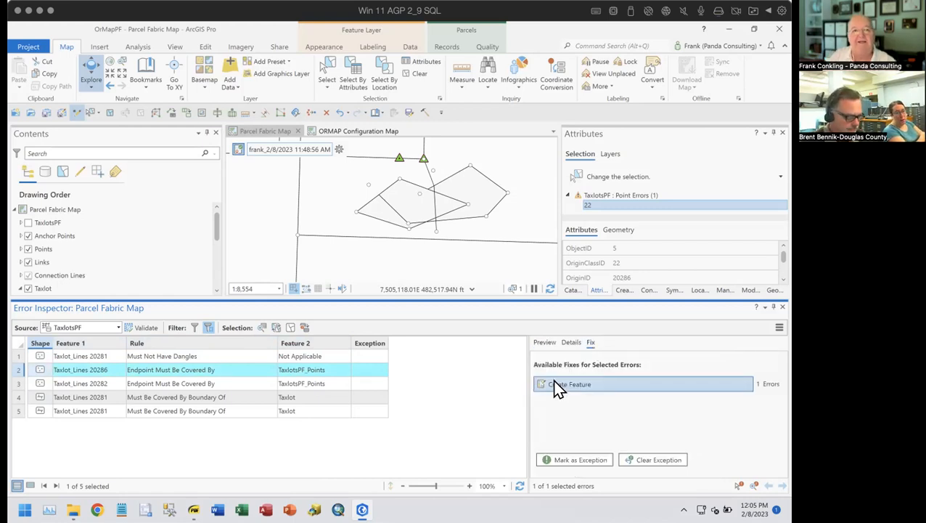
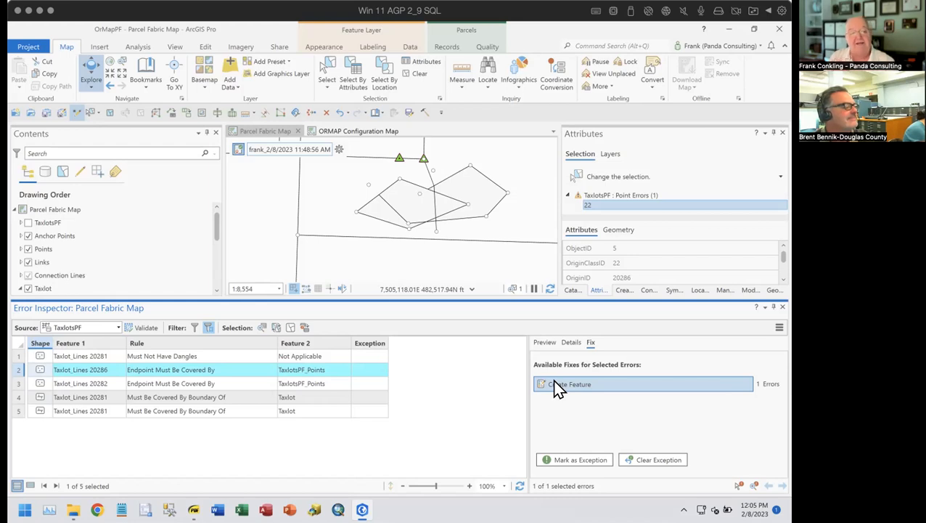
left_click(10, 397)
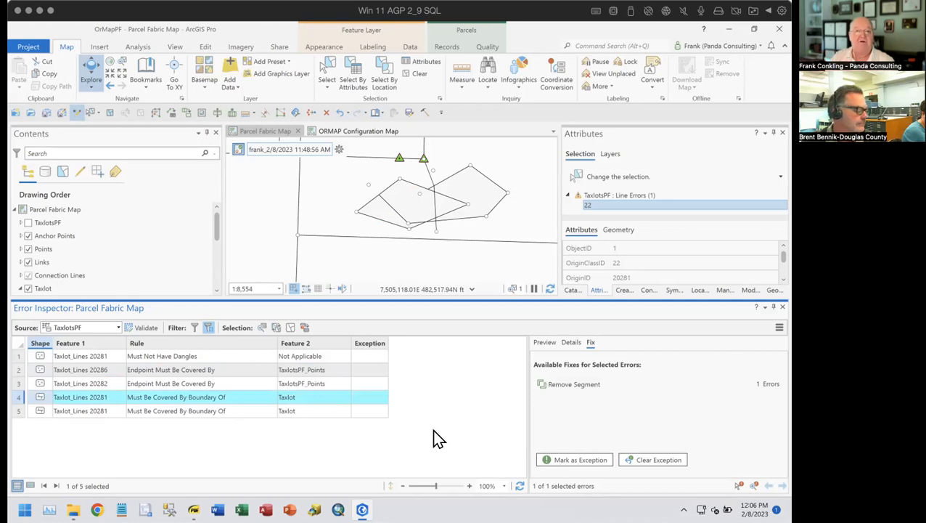
Clear the selected topology error and close the Error Inspector
left_click(446, 47)
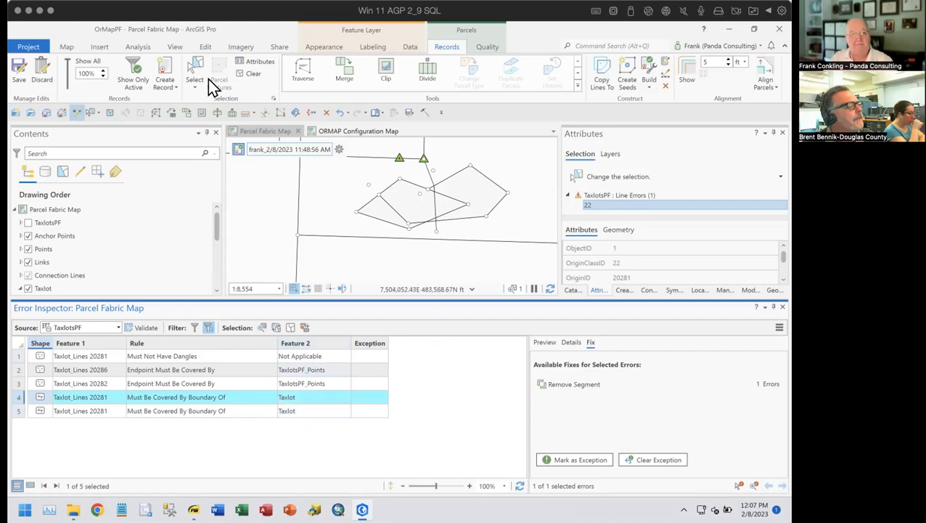
left_click(253, 74)
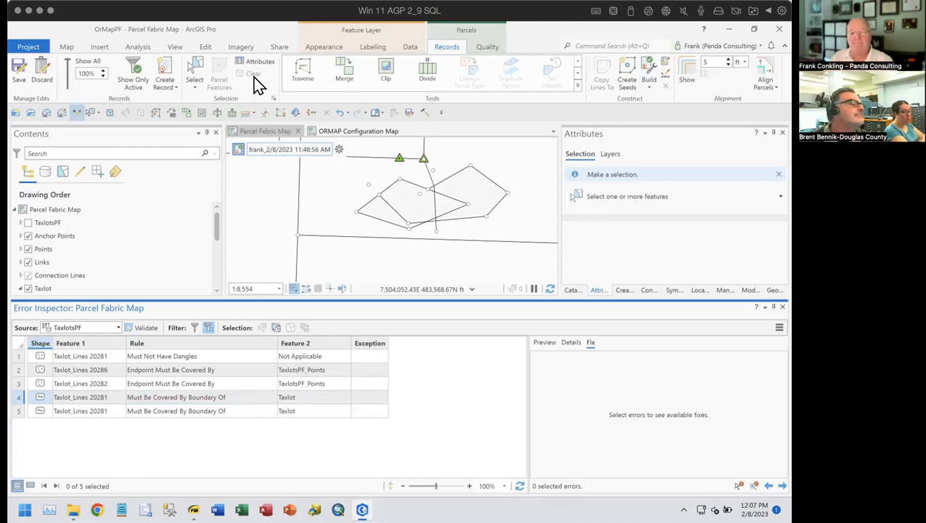
left_click(782, 307)
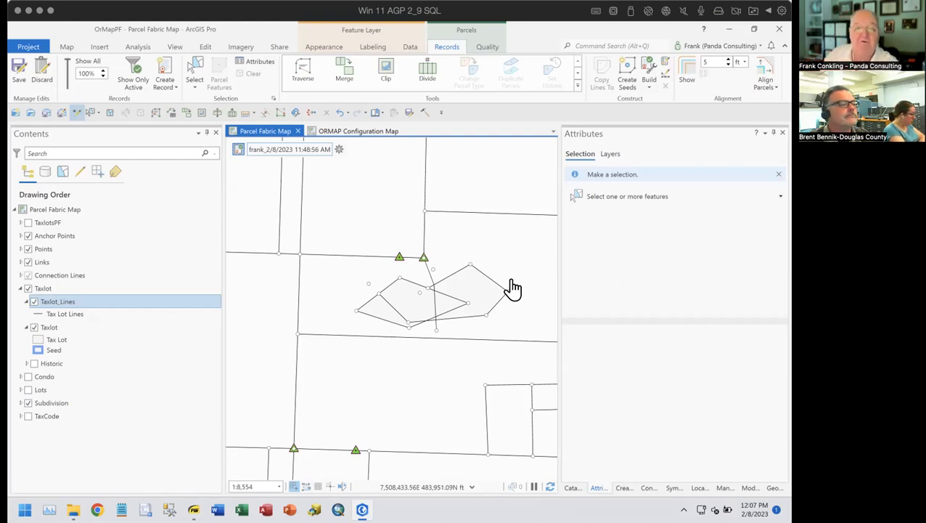
left_click_drag(481, 257, 403, 256)
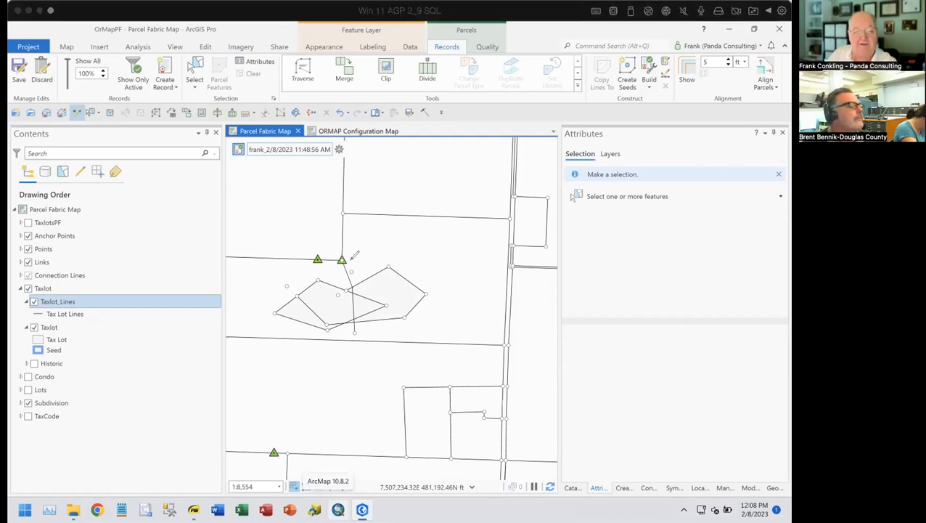
left_click_drag(276, 193, 521, 196)
left_click_drag(444, 146, 441, 211)
left_click_drag(345, 144, 340, 185)
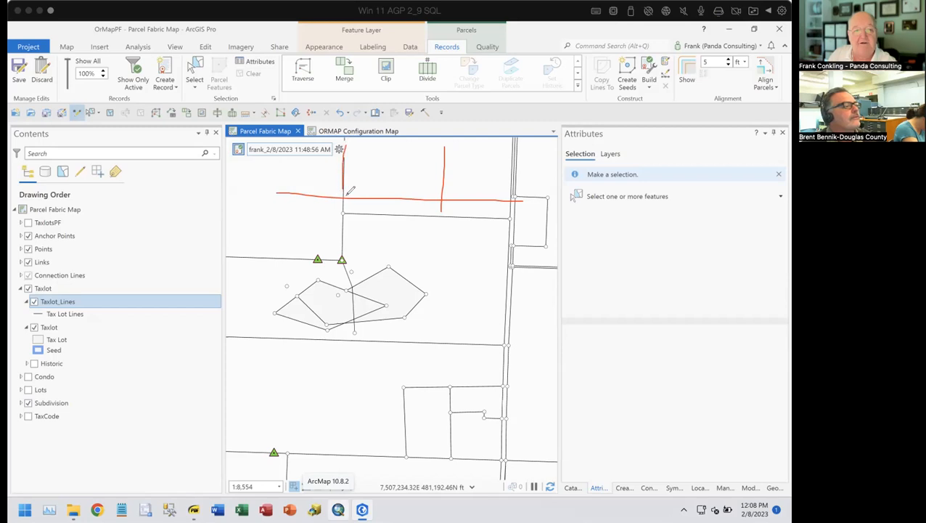
left_click_drag(385, 206, 380, 300)
left_click_drag(285, 192, 267, 301)
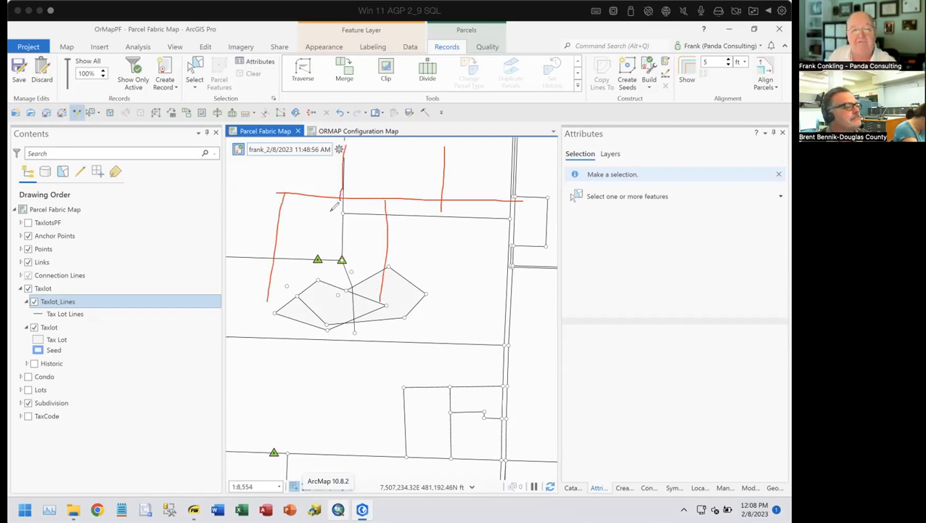
mouse_move(344, 191)
left_mouse_down()
mouse_move(322, 208)
mouse_move(369, 211)
left_mouse_up()
left_click_drag(302, 204, 478, 214)
left_click_drag(388, 185, 520, 187)
left_click_drag(326, 180, 267, 173)
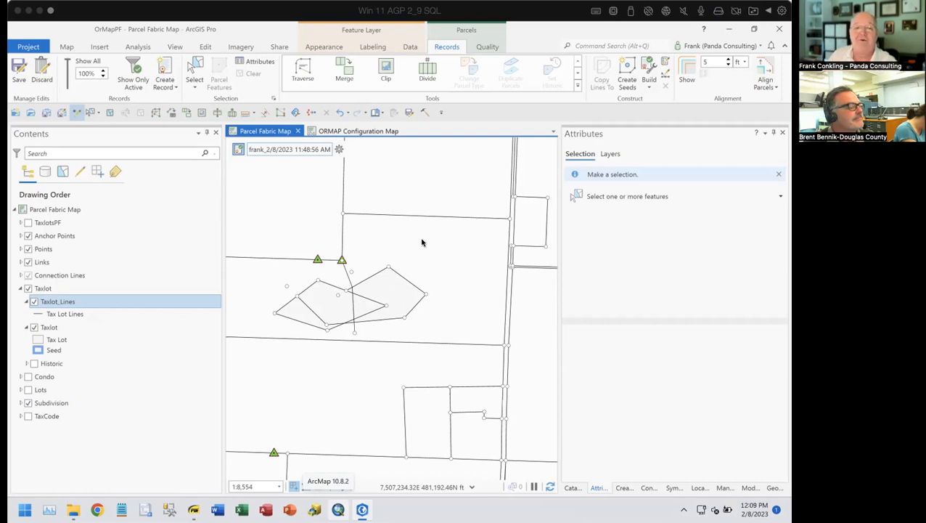
Discard all unsaved edits to the parcel fabric, including the overlapping test parcels and their record
scroll(478, 194, "down", 1)
scroll(468, 197, "down", 2)
left_click_drag(422, 234, 379, 331)
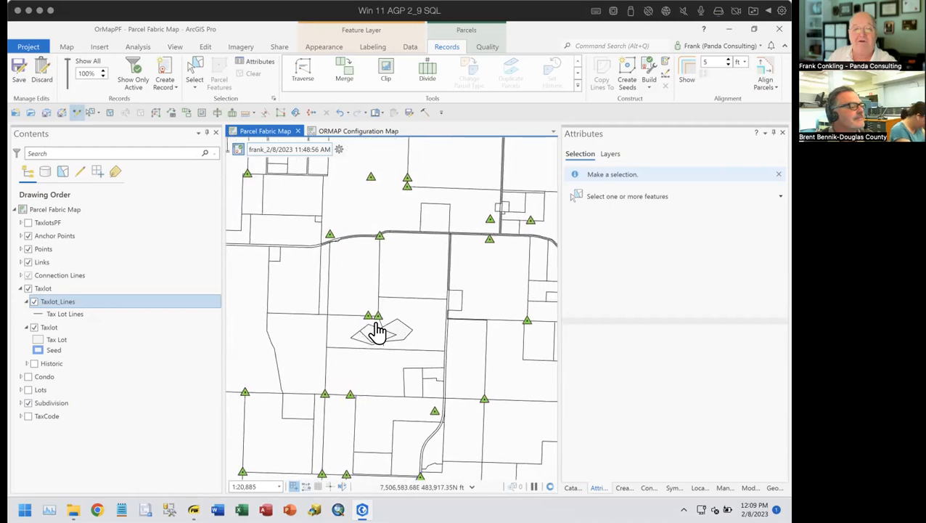
left_click(44, 76)
left_click(429, 285)
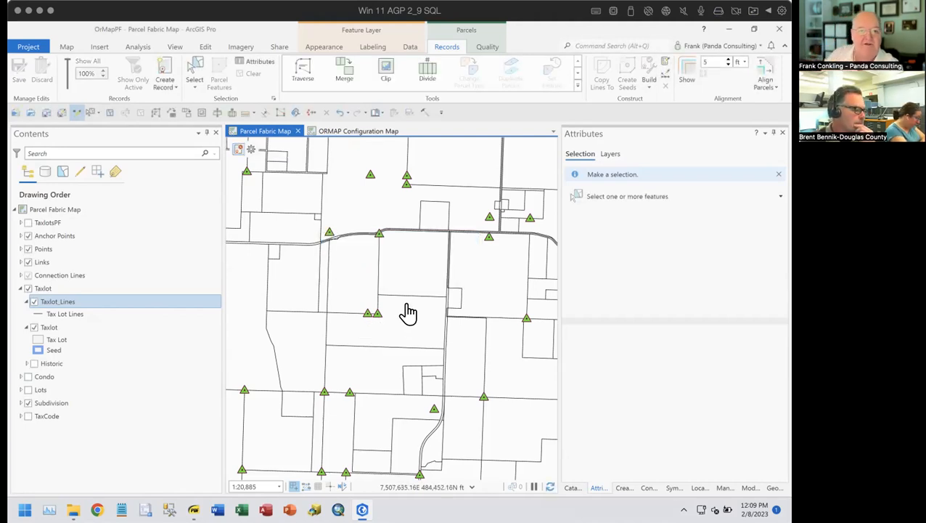
Create a new parcel record with its default name for the block south of the curved road
scroll(403, 280, "up", 3)
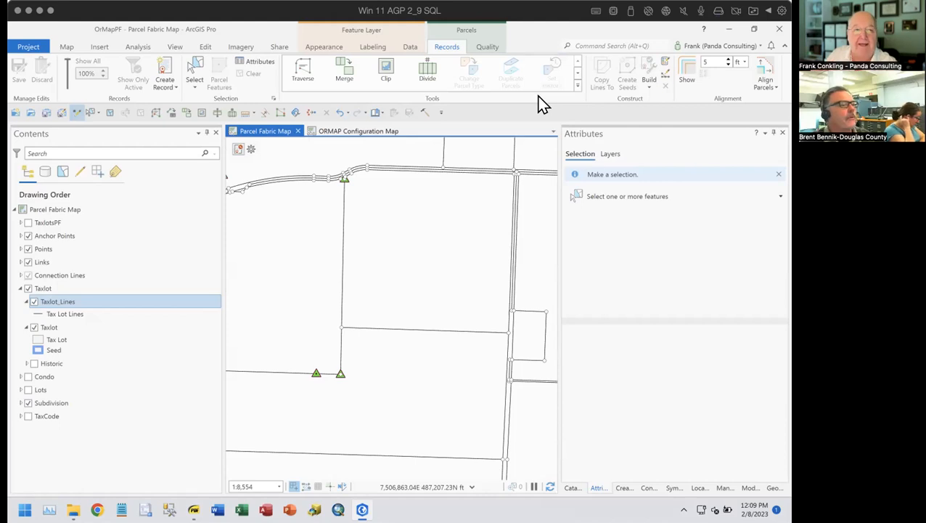
left_click(252, 150)
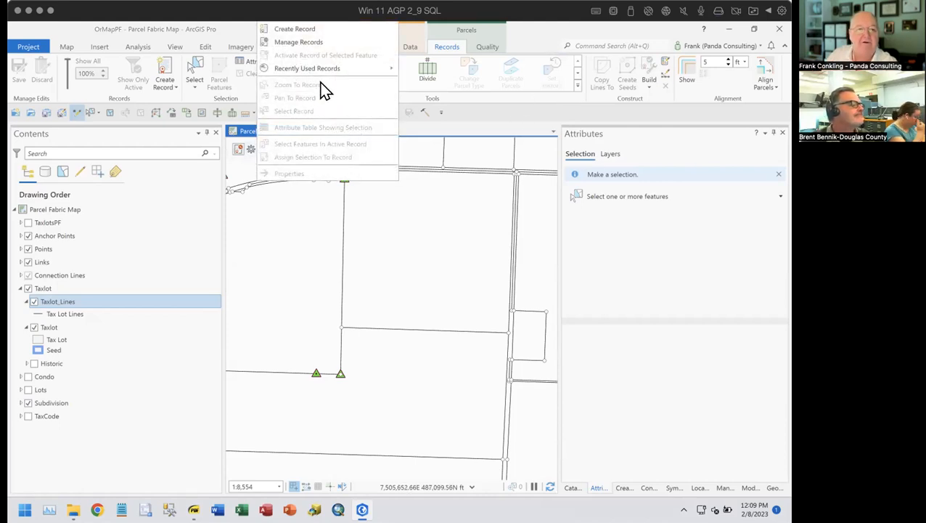
left_click(323, 30)
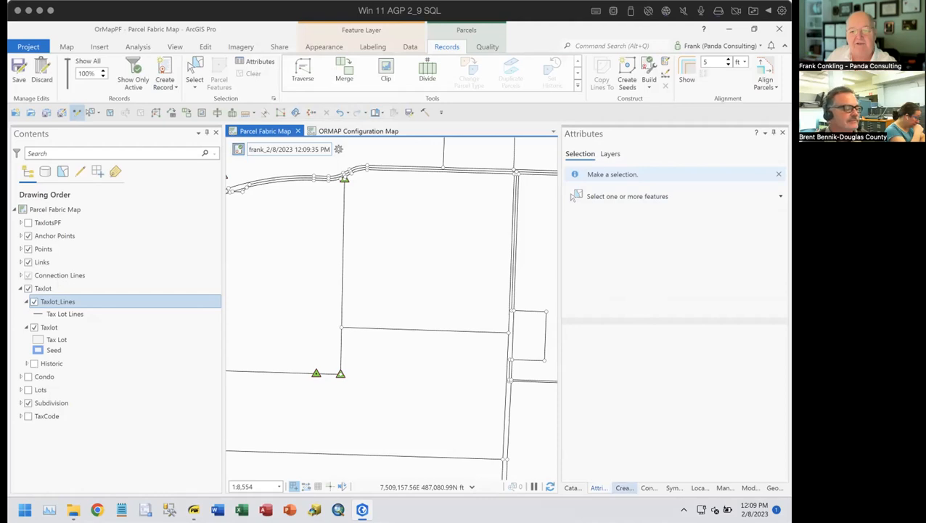
Draw four two-point Taxlot_Lines forming a closed quadrilateral inside the large northern taxlot and build the active record's parcel
left_click(622, 279)
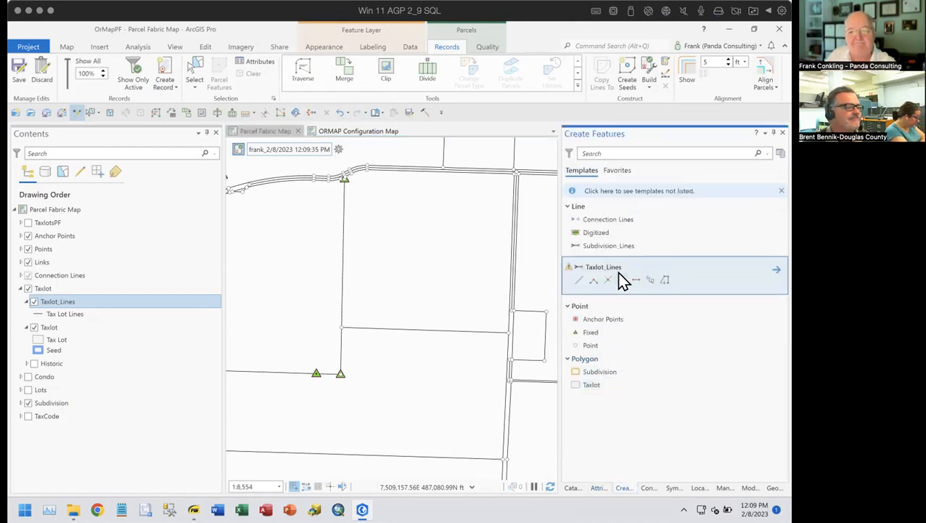
left_click(396, 274)
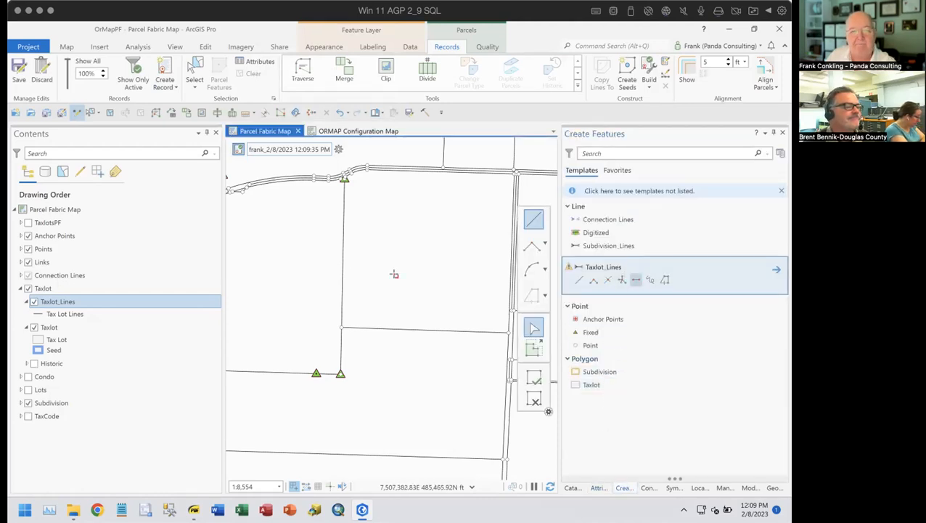
double_click(391, 204)
left_click(468, 261)
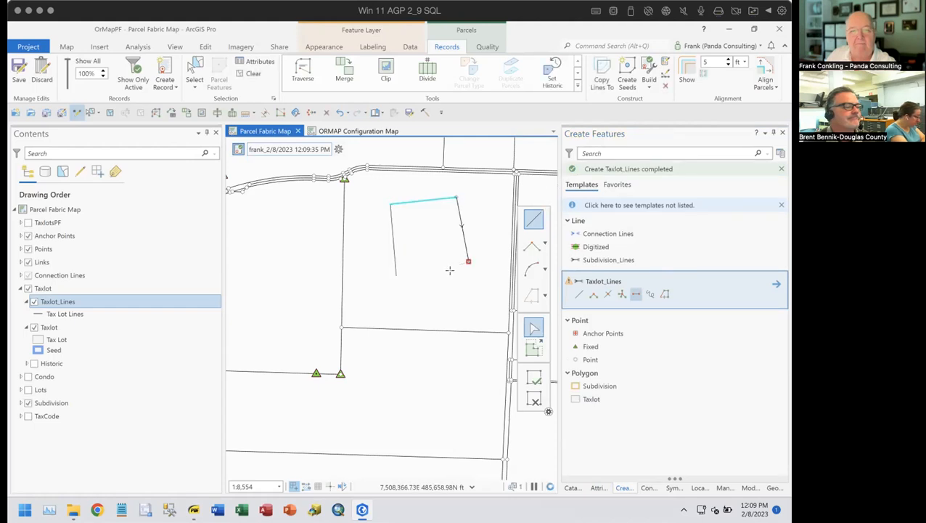
left_click(396, 274)
left_click(530, 380)
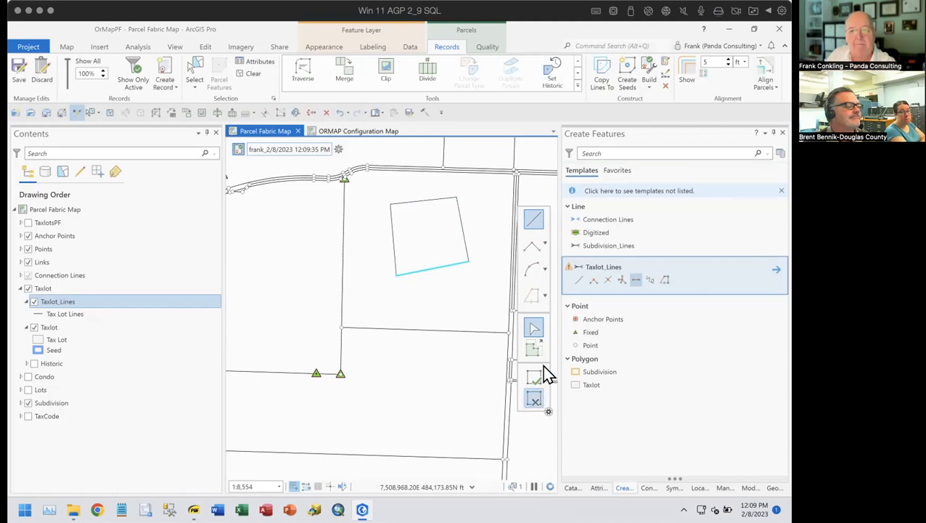
left_click(627, 75)
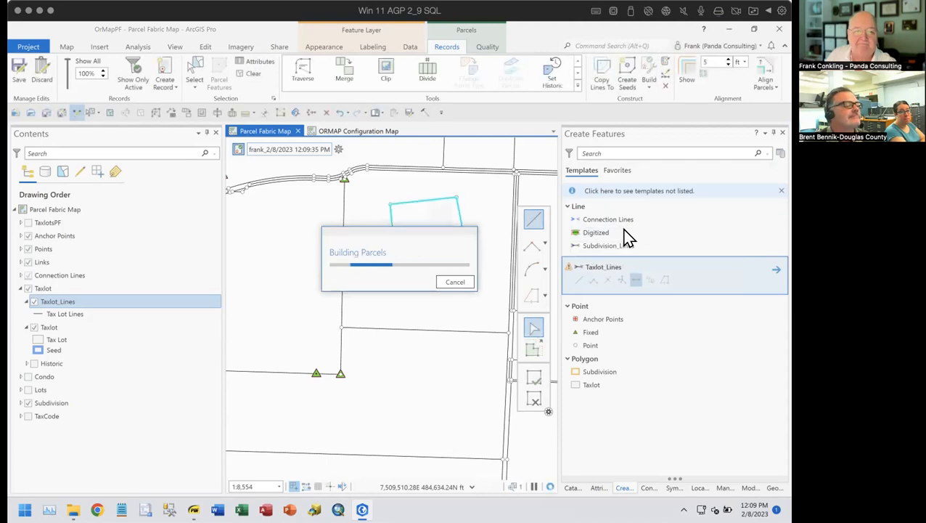
left_click(339, 148)
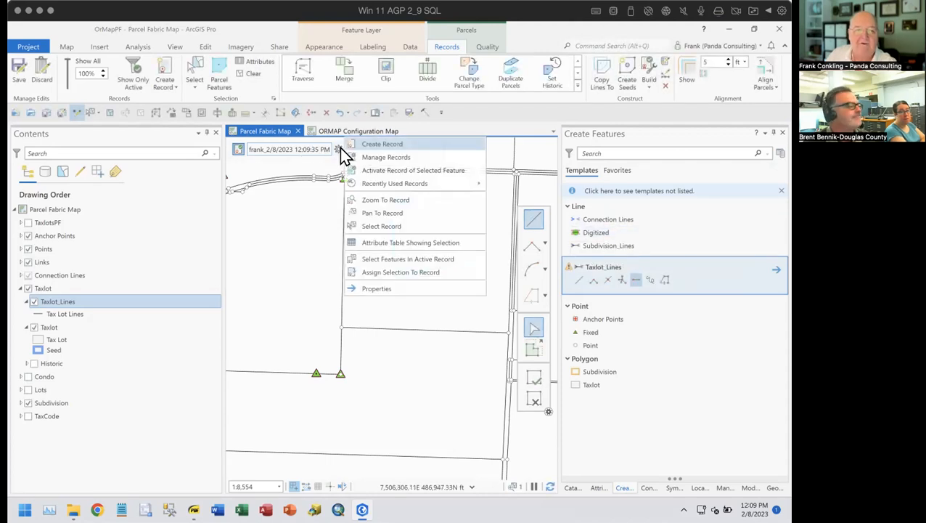
left_click(384, 132)
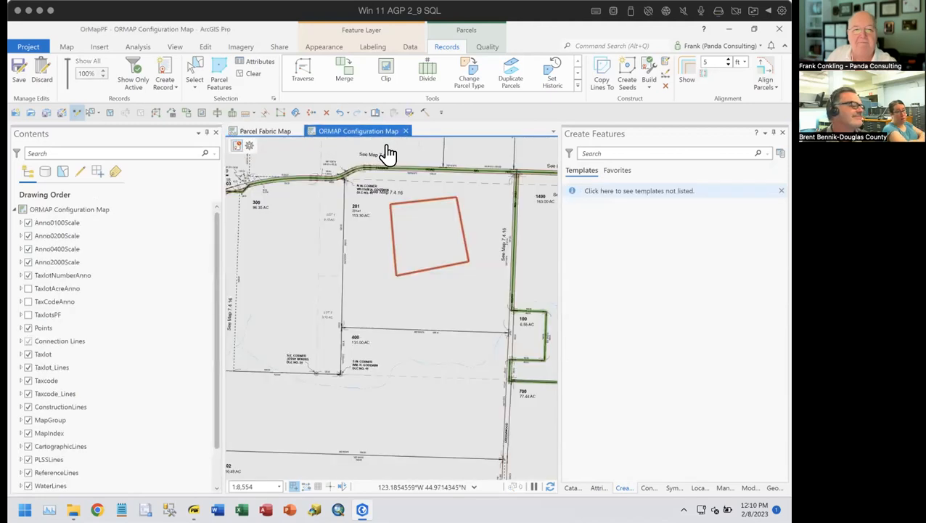
left_click(287, 133)
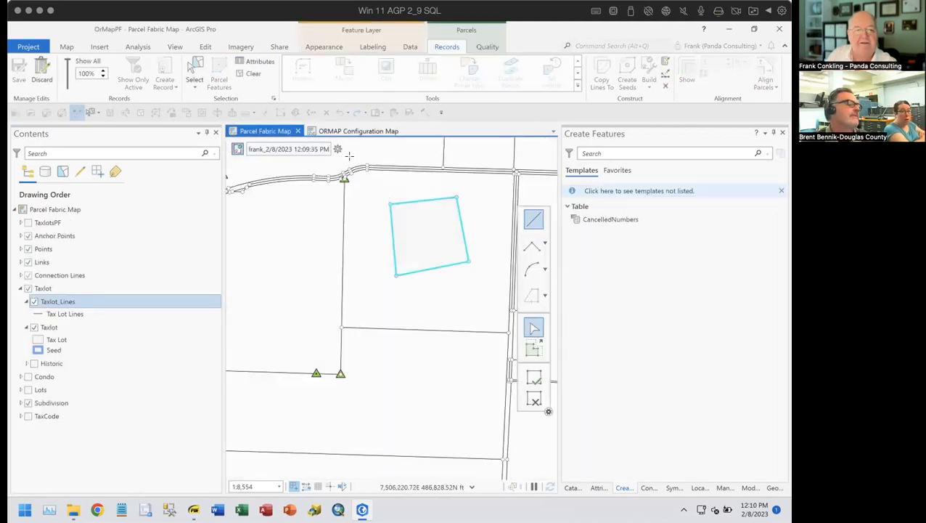
Create another parcel record named Different, leaving its record type empty
left_click(338, 149)
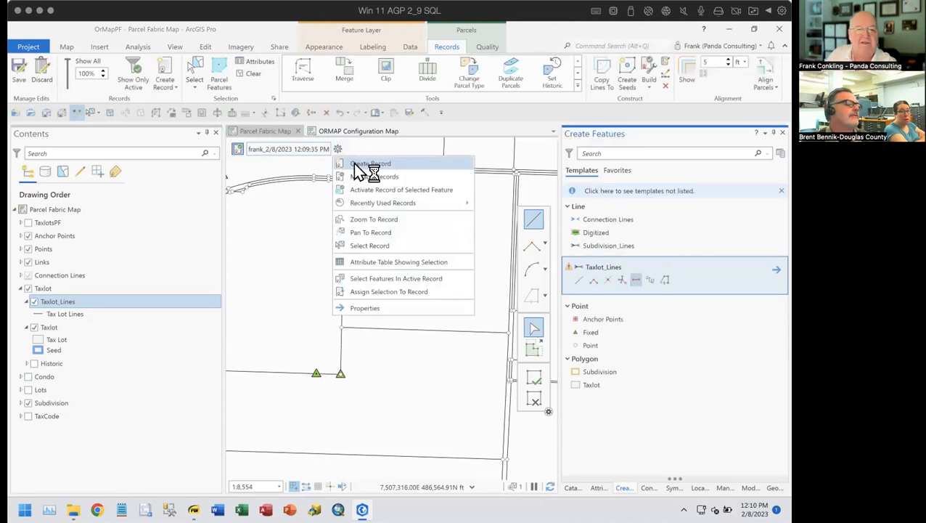
left_click(356, 164)
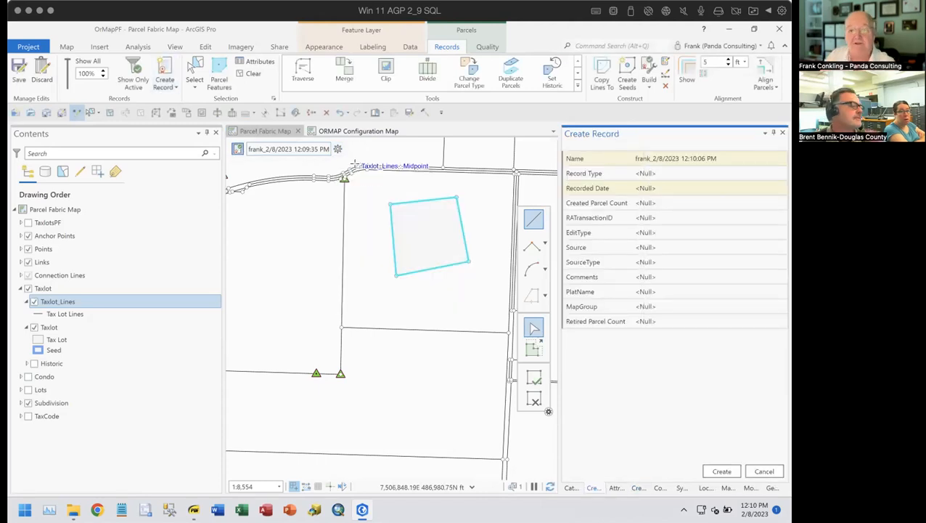
left_click(718, 160)
type("D")
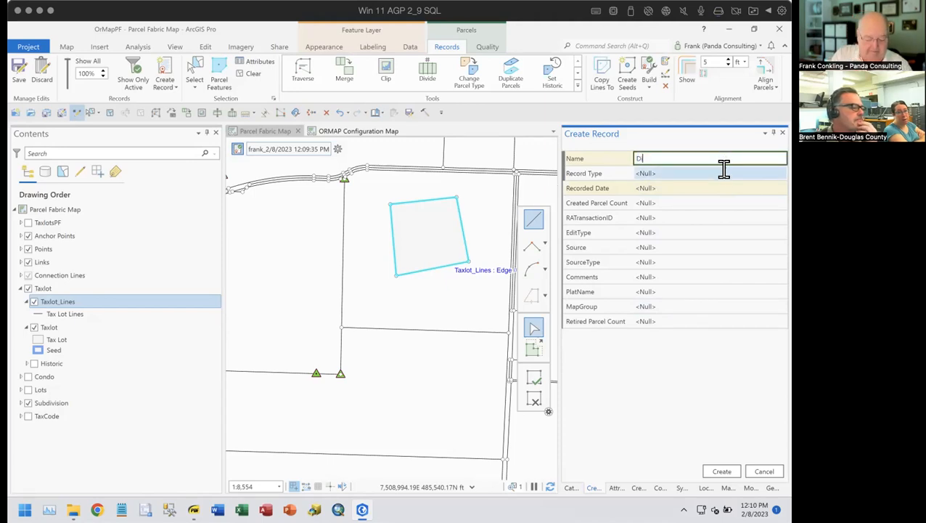
type("ifferent")
left_click(724, 173)
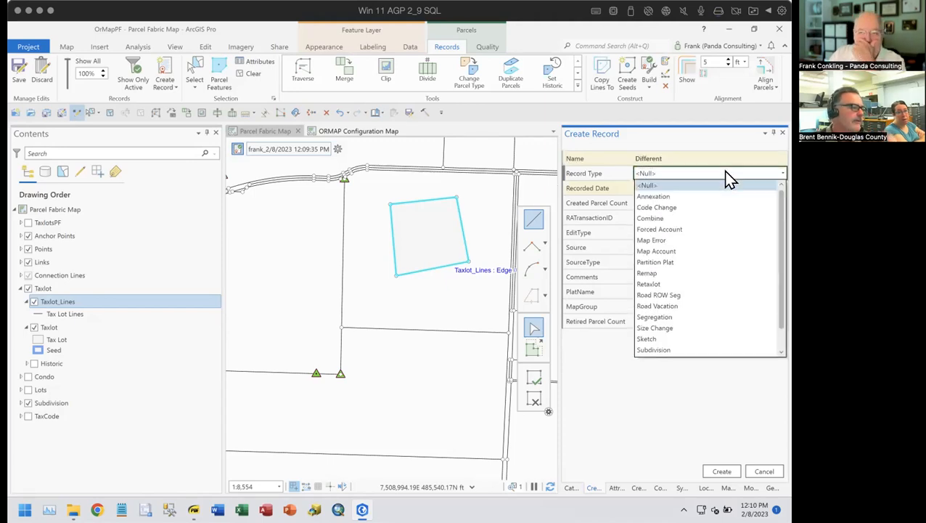
key("Escape")
left_click(720, 473)
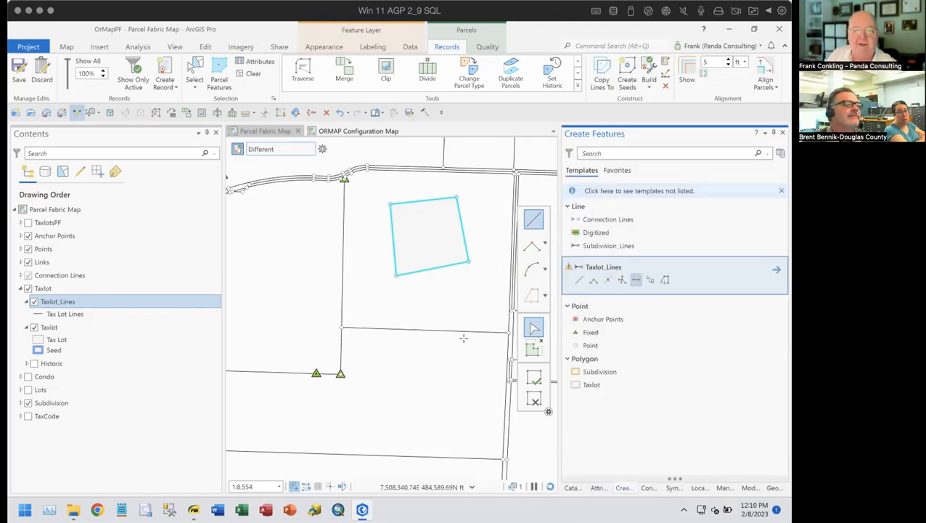
Draw four Taxlot_Lines for an adjoining parcel to the west, retracing the shared boundary, and build it under the Different record
left_click(636, 280)
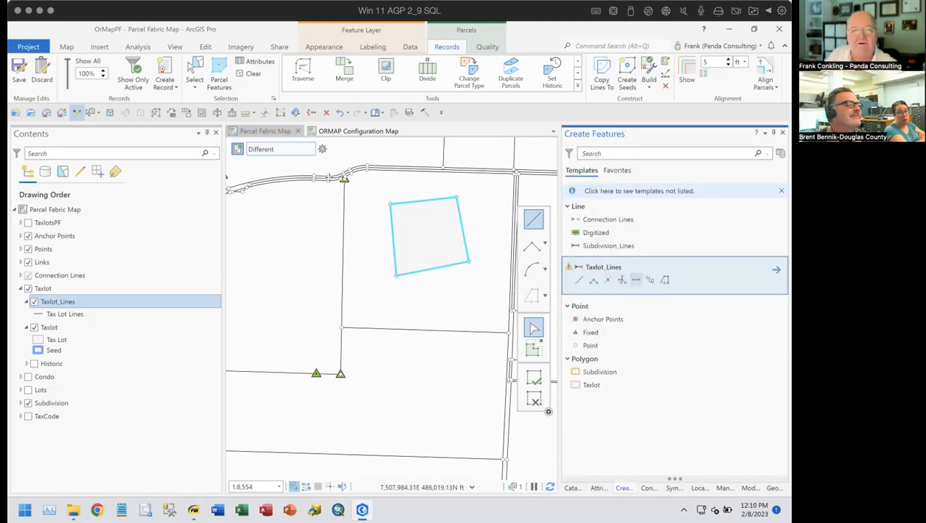
left_click(349, 276)
double_click(348, 203)
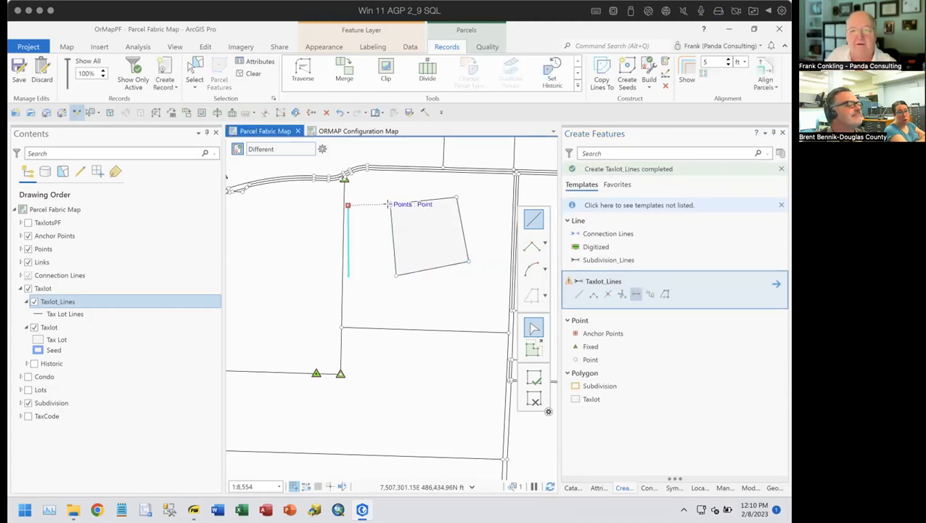
left_click(389, 204)
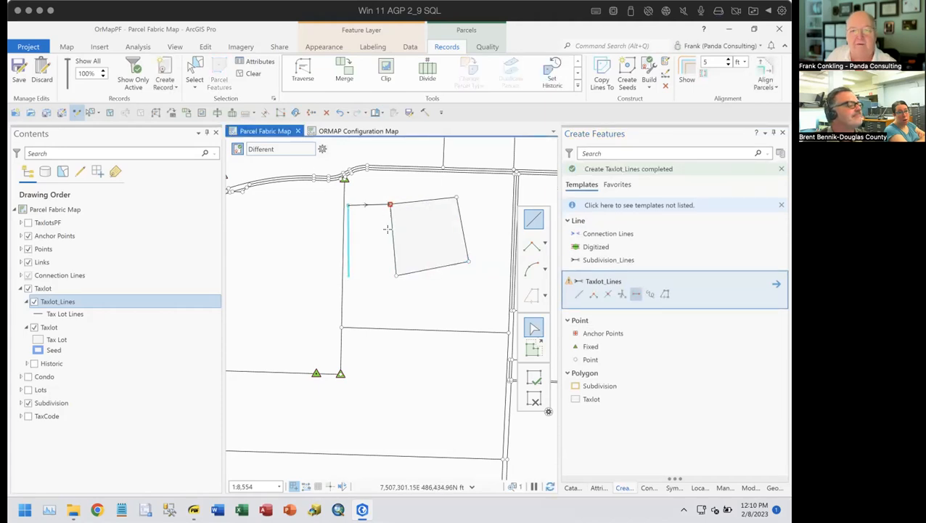
double_click(395, 275)
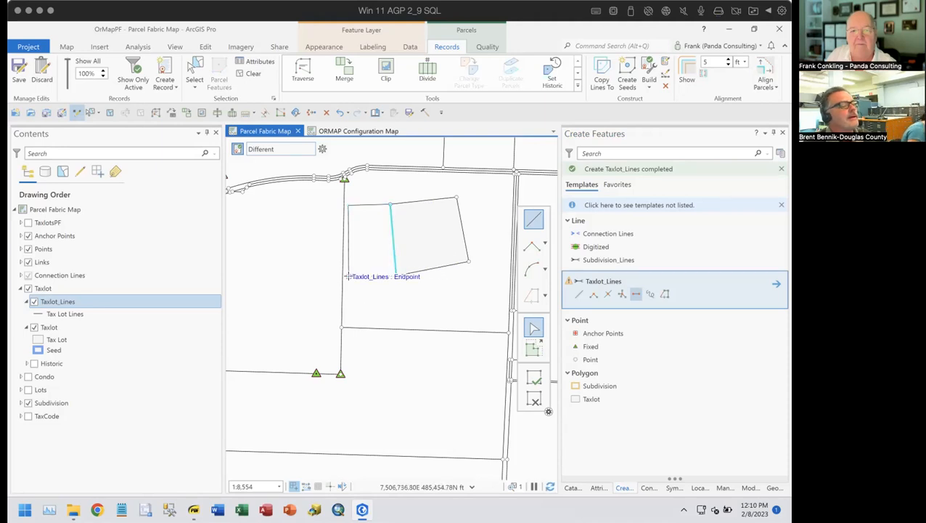
left_click(348, 276)
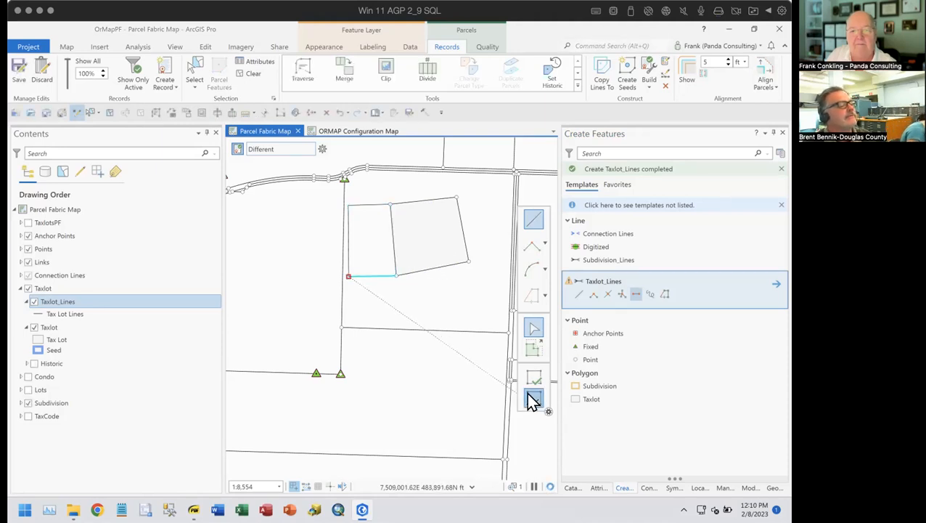
left_click(534, 400)
left_click(647, 73)
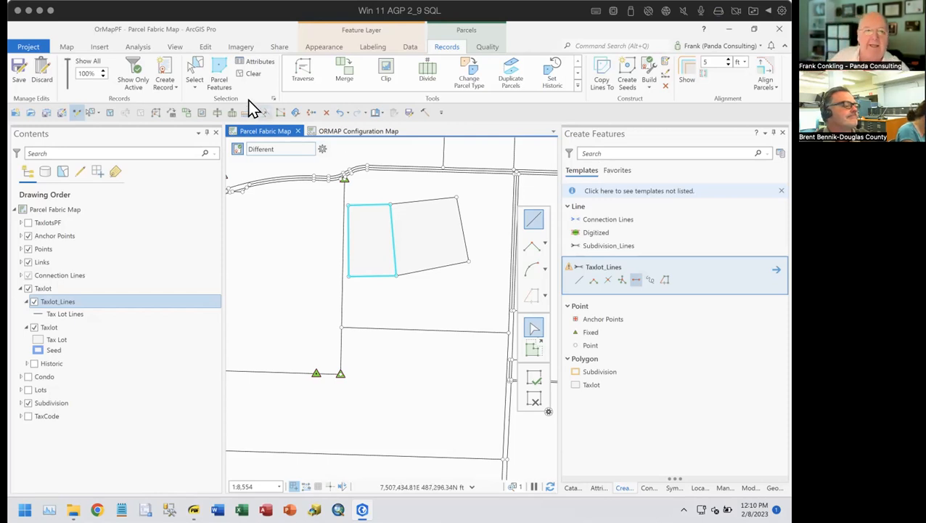
Select the features at the shared boundary, check both coincident Taxlot_Lines in their attributes, and clear the selection
left_click(193, 70)
left_click(399, 244)
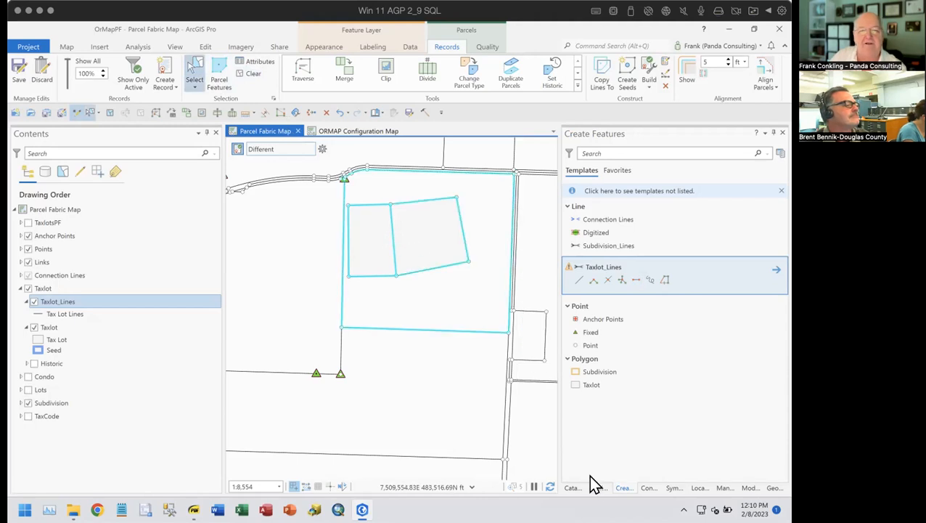
left_click(598, 487)
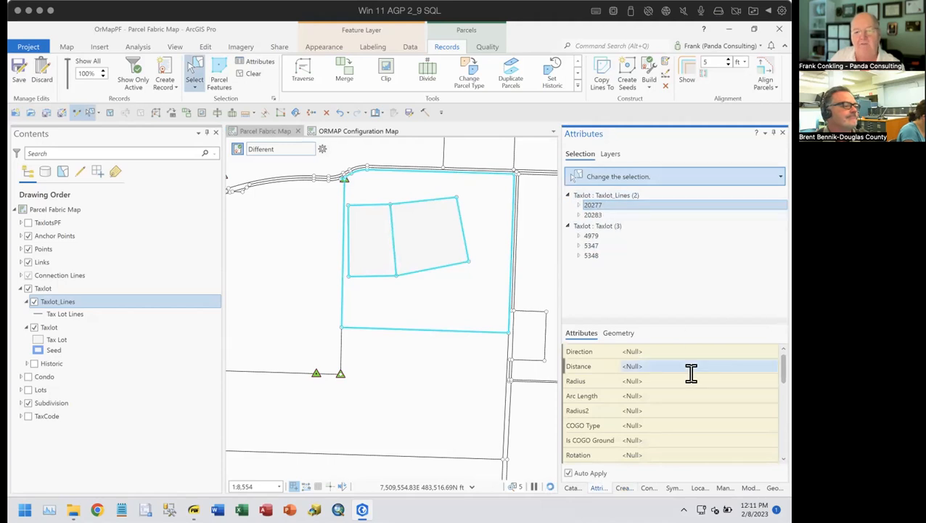
left_click_drag(671, 322, 668, 280)
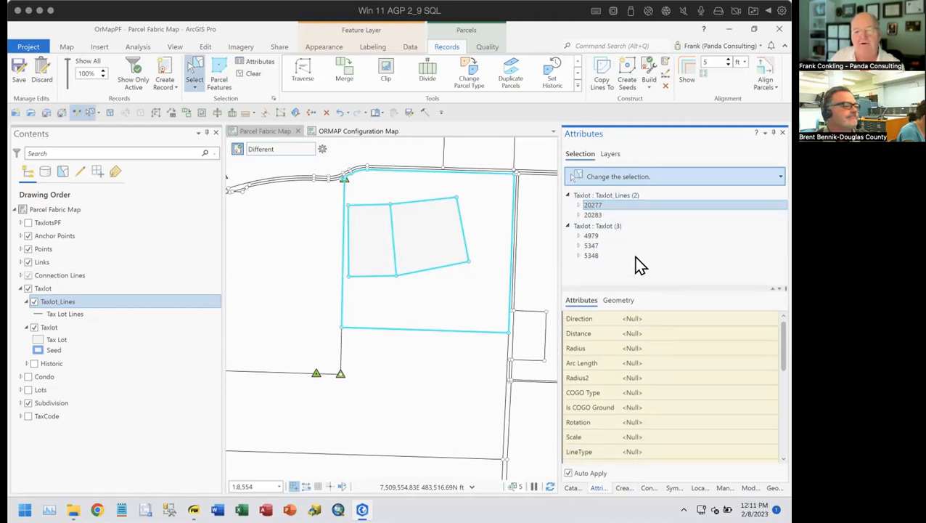
left_click(593, 215)
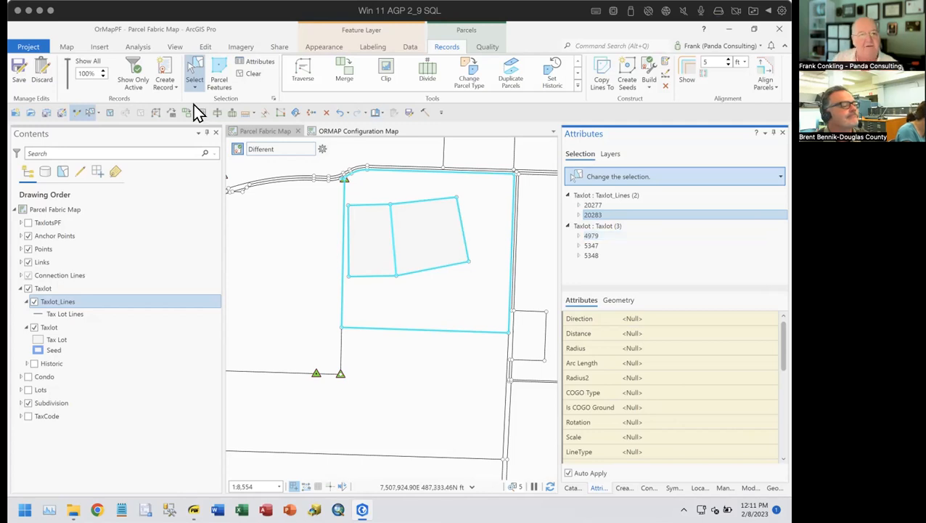
left_click(249, 73)
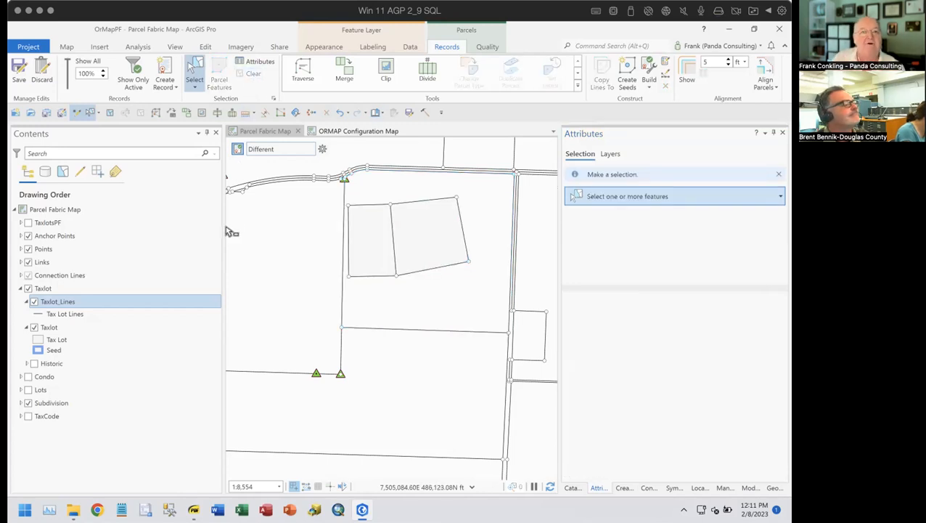
Create a parcel record named Simultaneous without a record type and bring up the feature creation templates
left_click(322, 149)
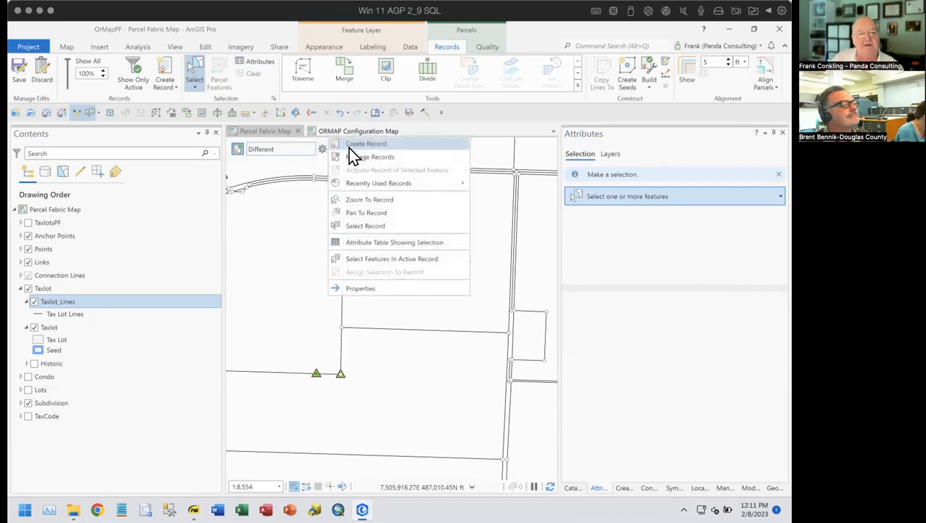
left_click(351, 148)
left_click(678, 158)
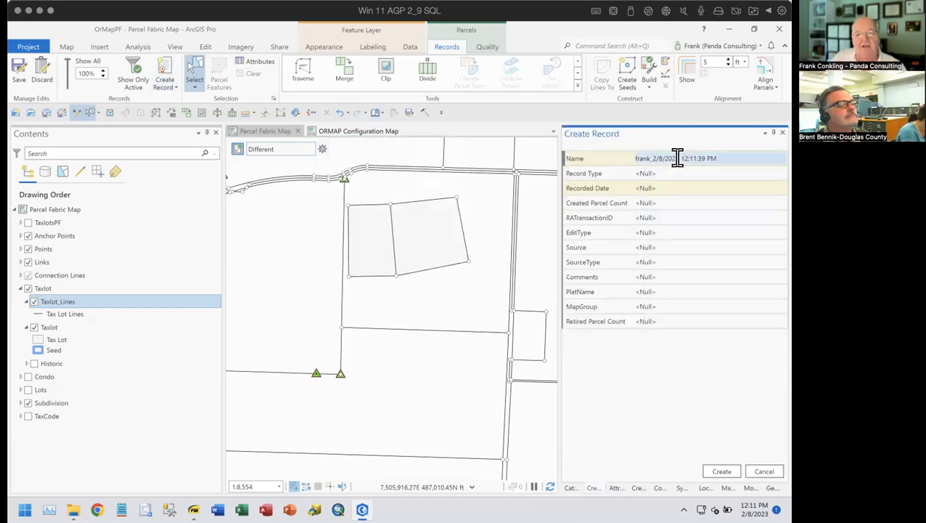
type("Simu")
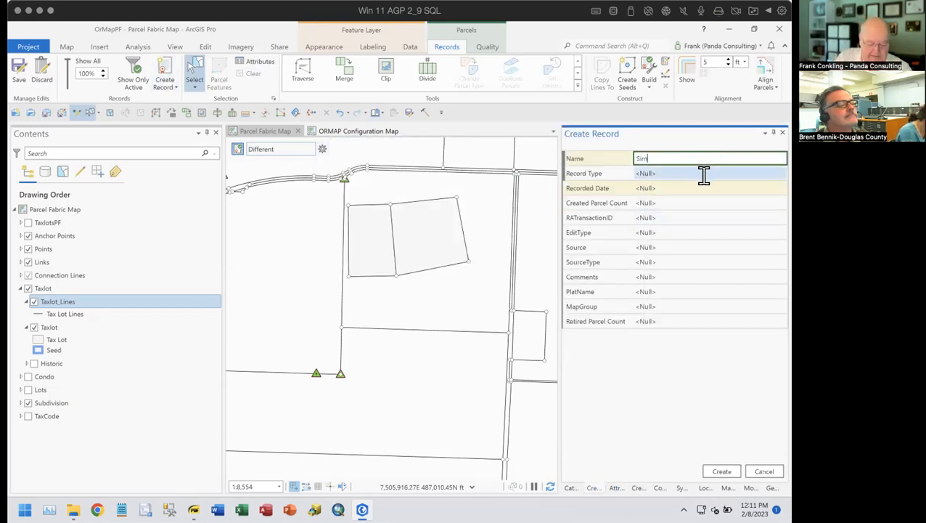
type("ltaneous")
left_click(704, 173)
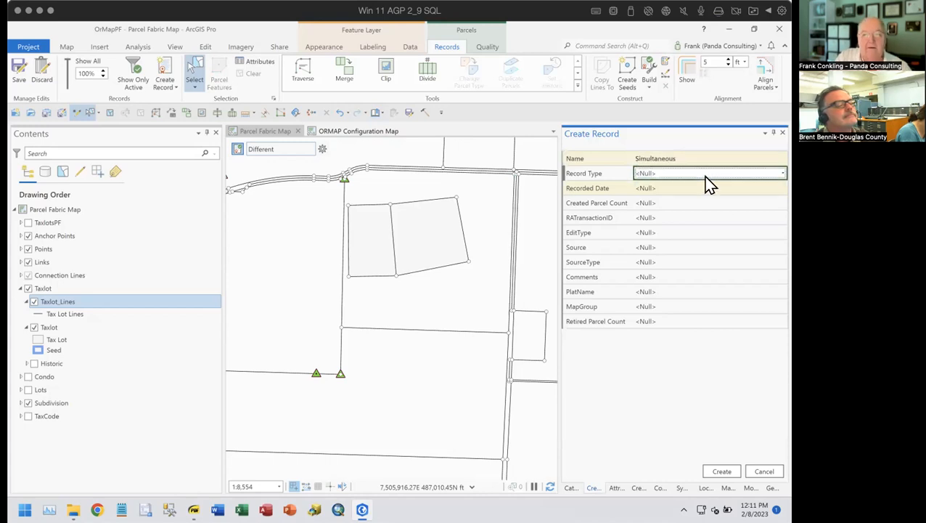
left_click(586, 397)
left_click(720, 471)
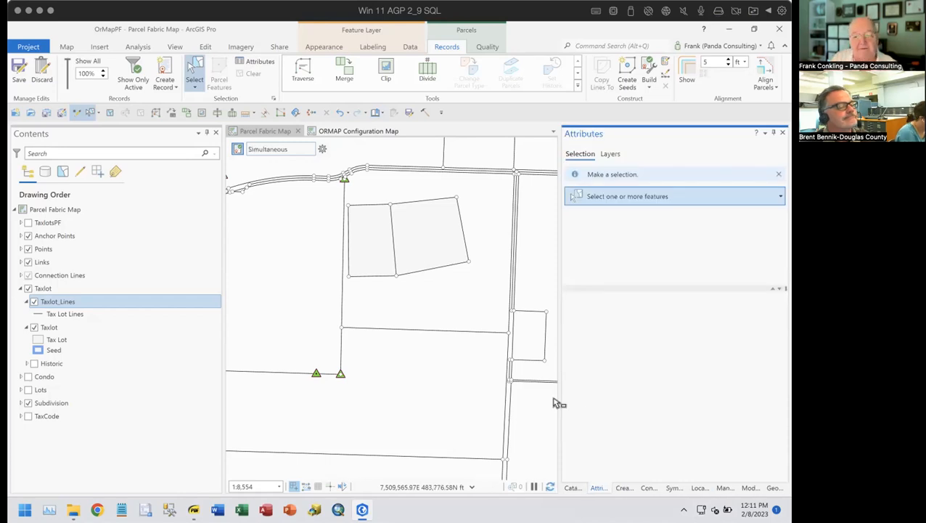
left_click(624, 487)
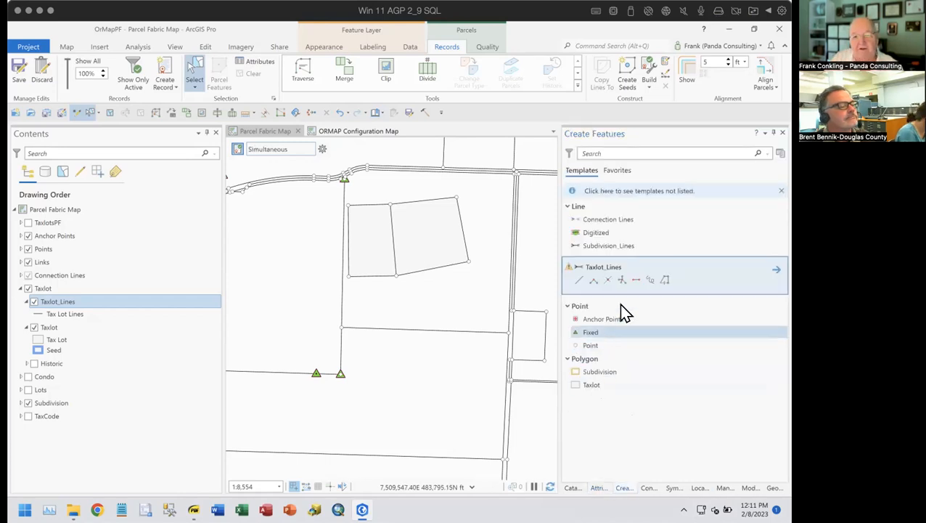
Draw a closed outer boundary of Taxlot_Lines south of the earlier parcels, splitting its north and south edges into three segments each
left_click(632, 277)
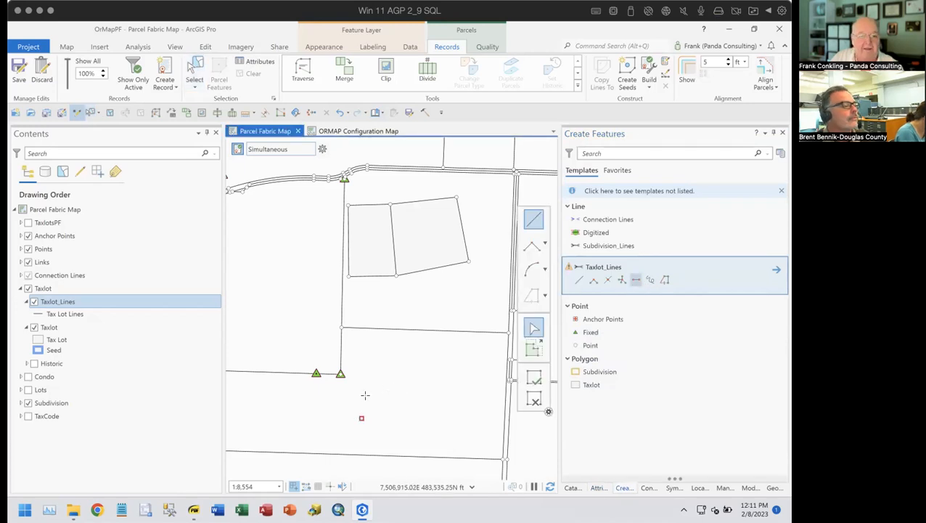
left_click(363, 417)
left_click(365, 366)
left_click(410, 364)
left_click(444, 363)
left_click(492, 360)
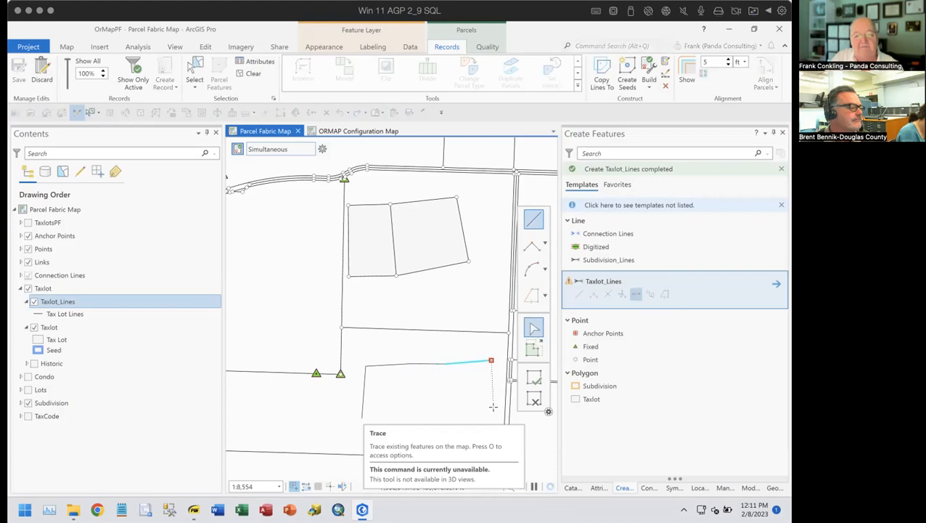
left_click(496, 411)
left_click(410, 415)
double_click(361, 417)
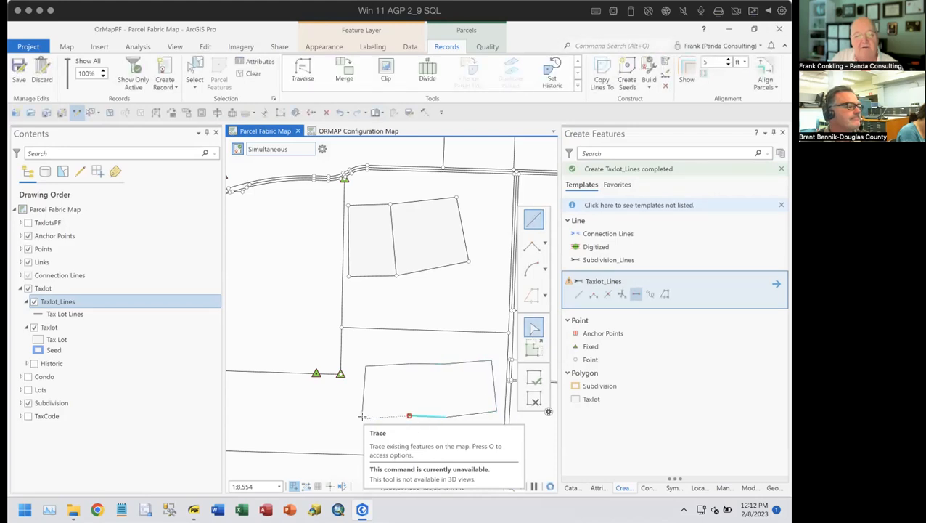
left_click(534, 400)
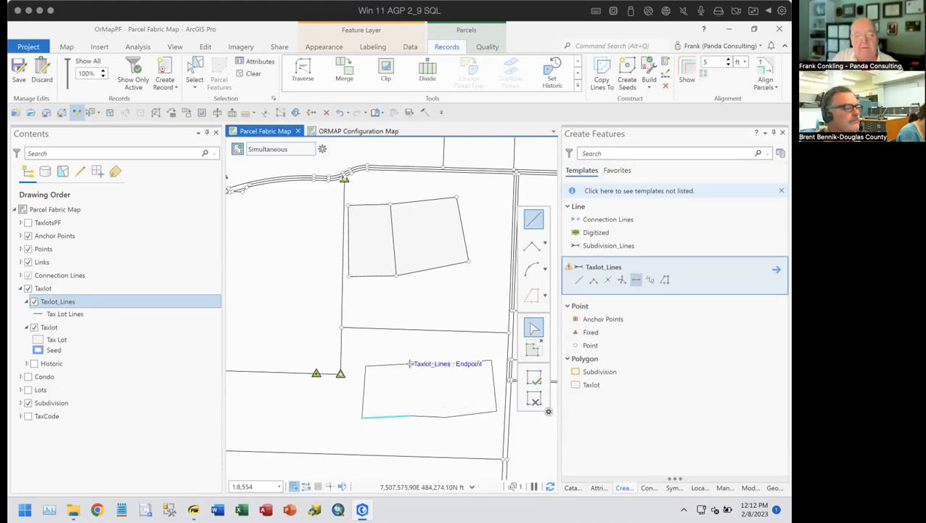
Add two interior dividing Taxlot_Lines across the new block, create parcel seeds and build the three taxlots under the Simultaneous record
left_click(411, 363)
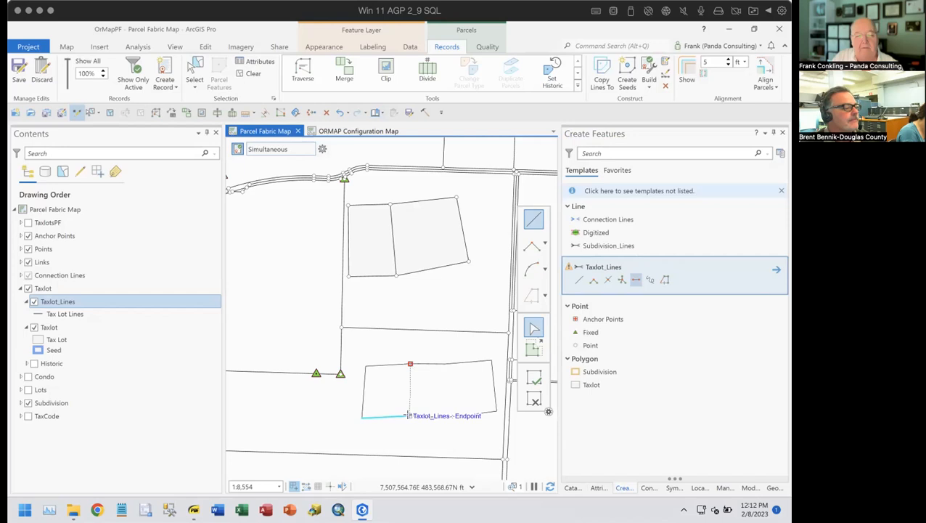
double_click(409, 415)
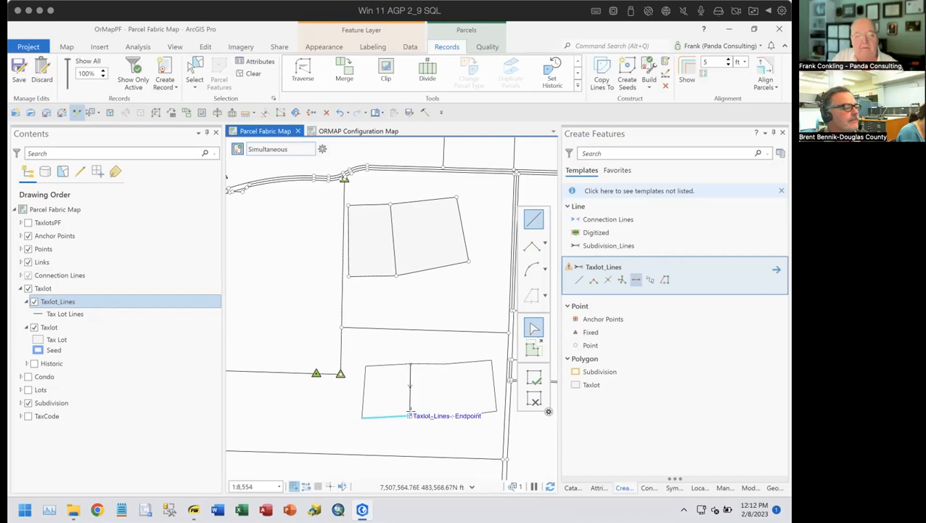
left_click(535, 402)
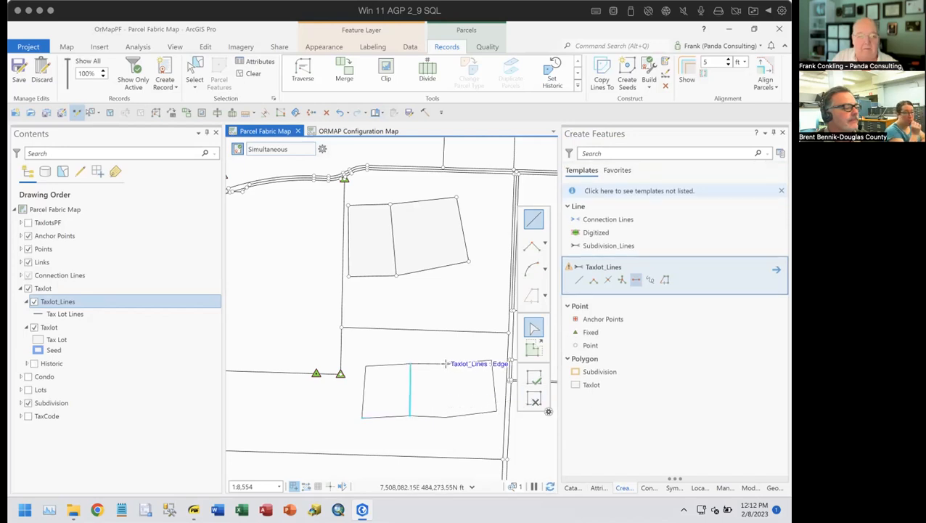
left_click(445, 365)
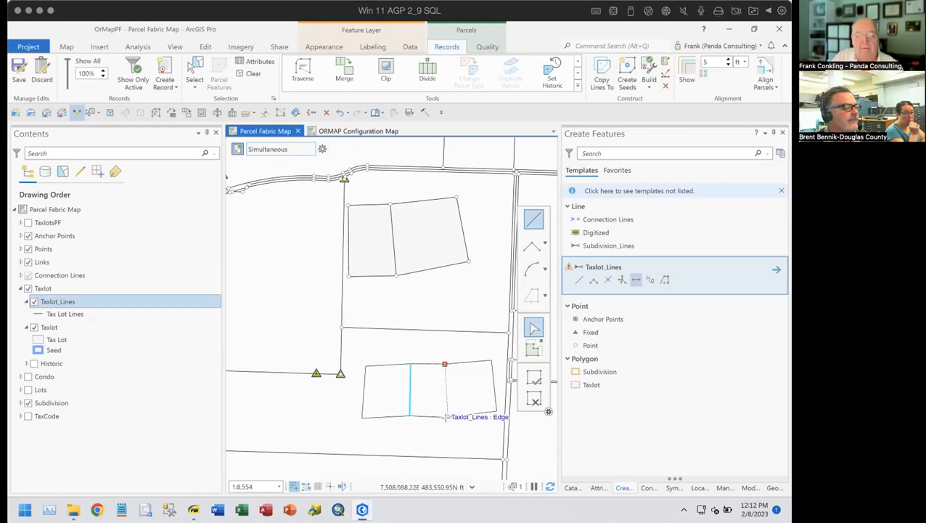
double_click(444, 416)
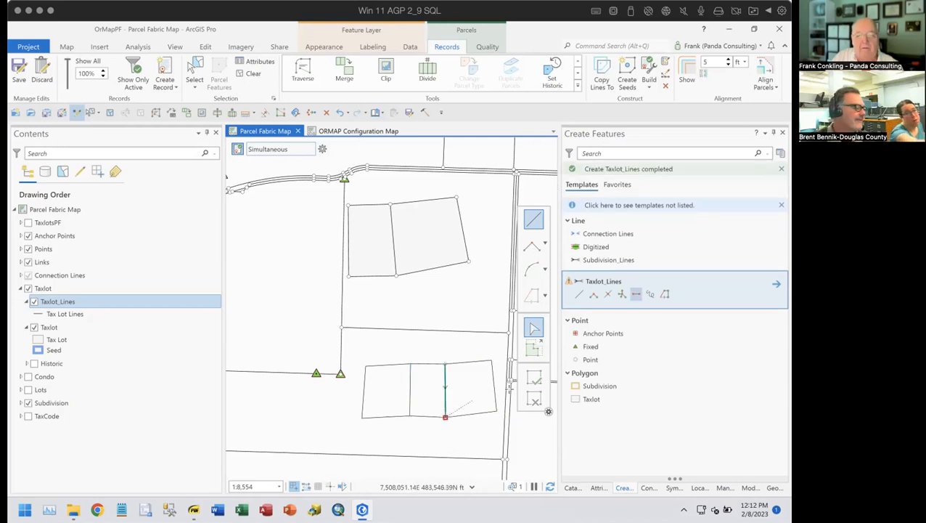
left_click(534, 401)
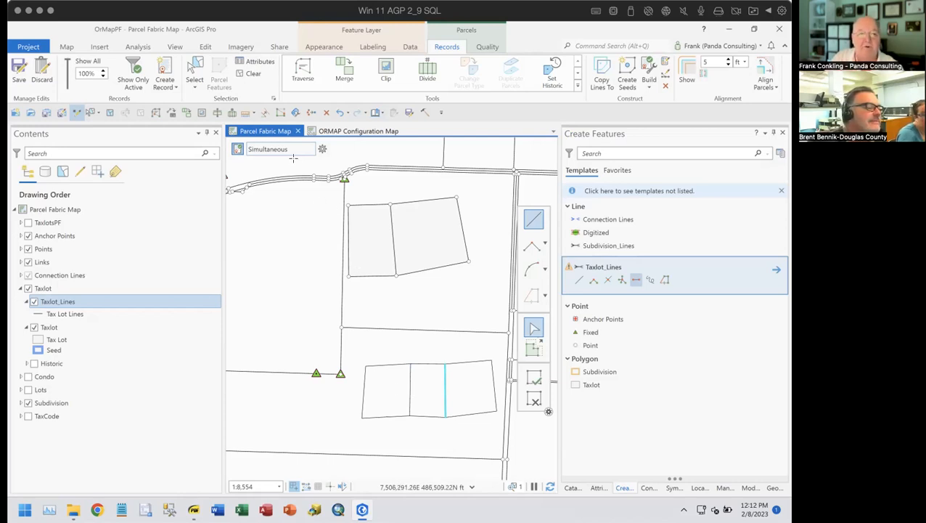
left_click(627, 77)
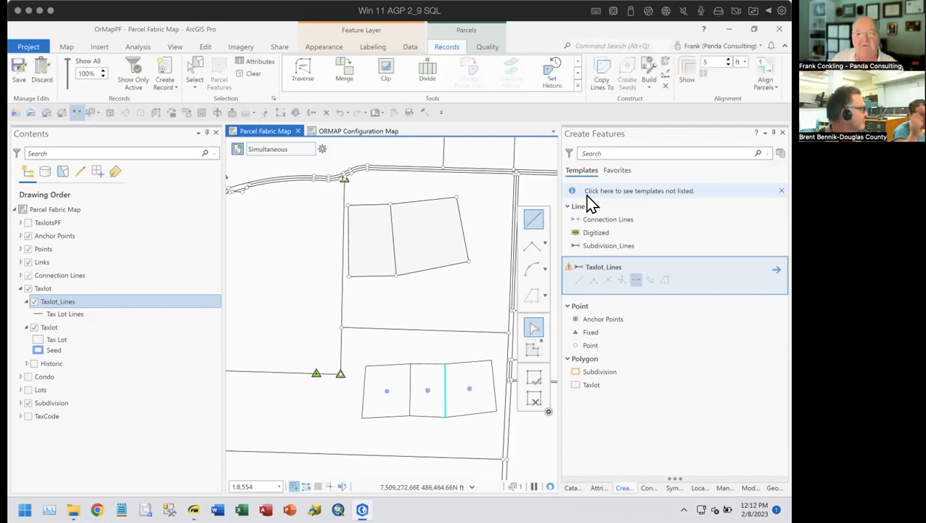
left_click(646, 67)
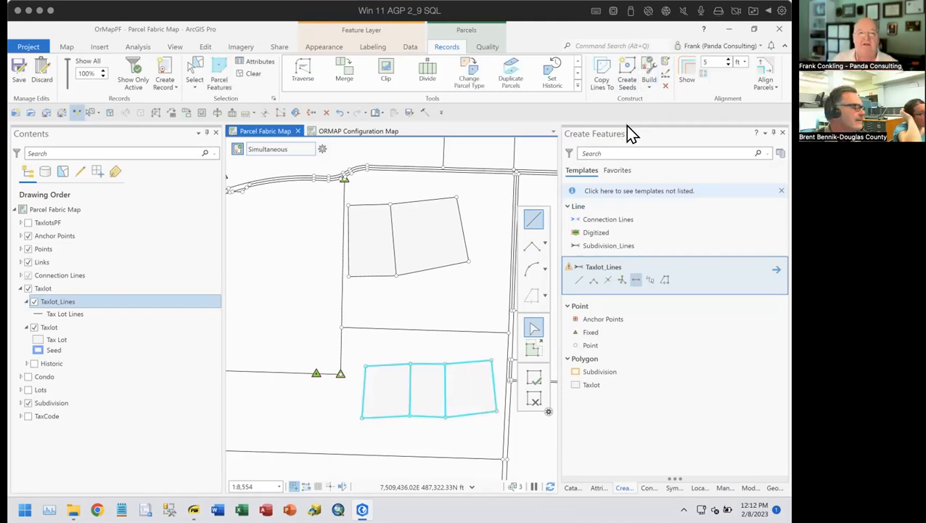
Select features across the newly built taxlots and inspect the listed Taxlot_Lines and Taxlot features in their attributes
left_click(194, 71)
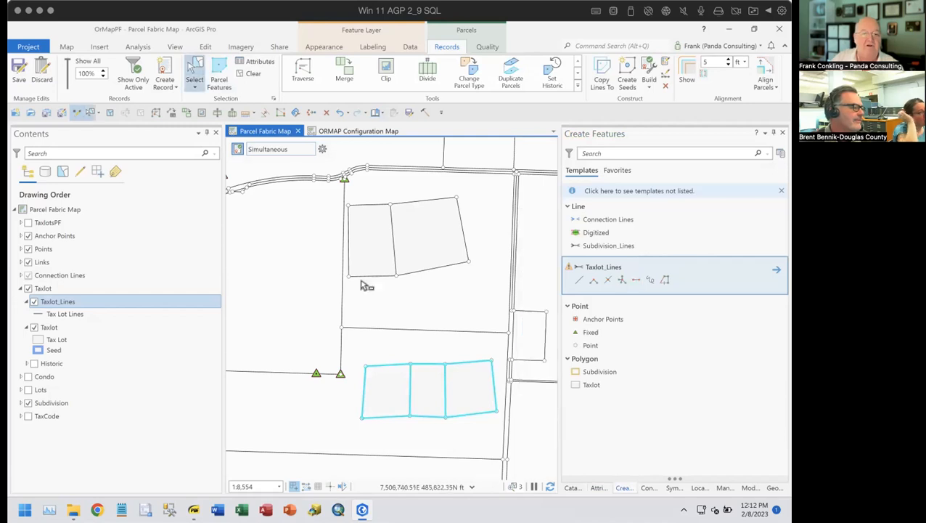
left_click_drag(392, 380, 472, 394)
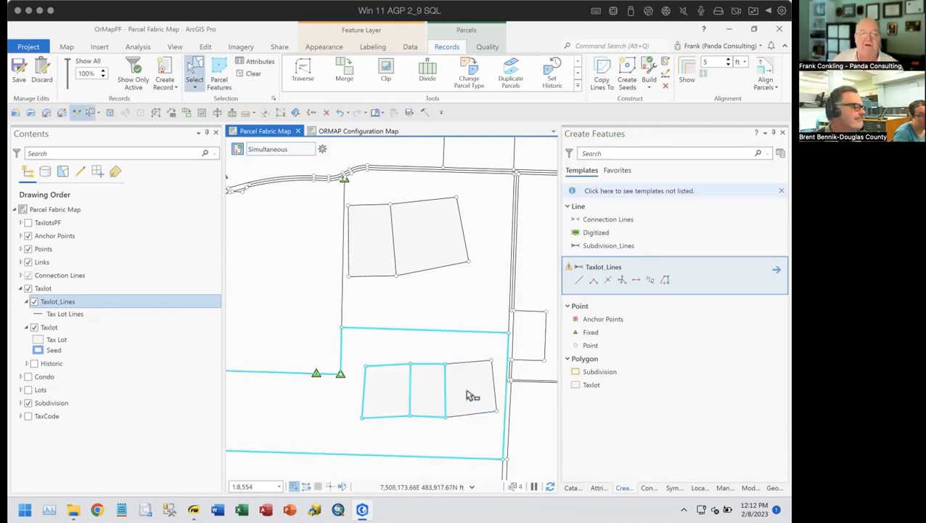
left_click(599, 487)
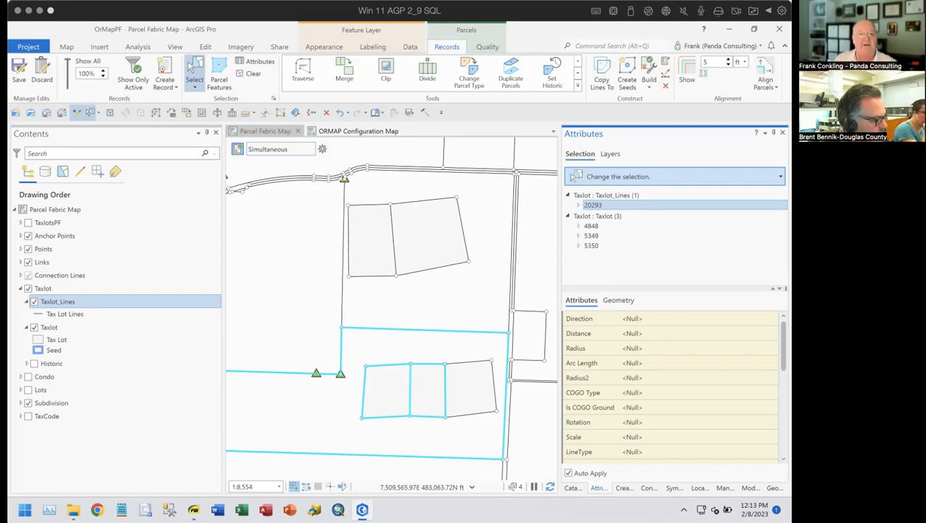
Select the features at the shared boundary of the two separately built parcels, compare their attribute listing, and clear the selection
left_click(452, 227)
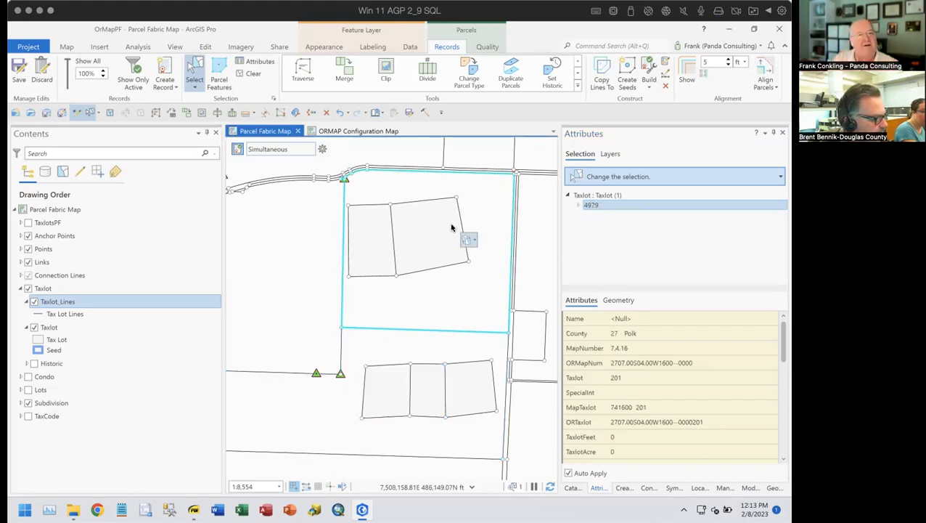
left_click_drag(384, 222, 407, 232)
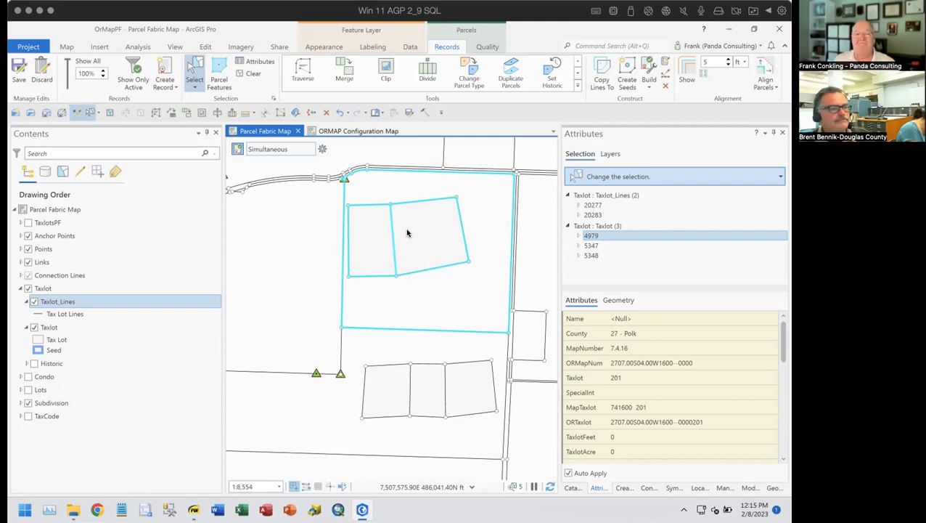
left_click_drag(251, 269, 368, 285)
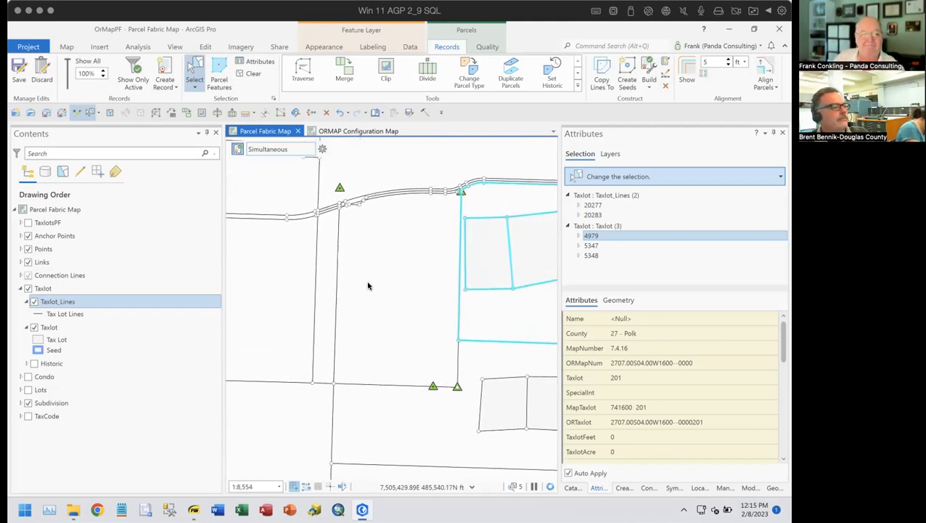
left_click(27, 403)
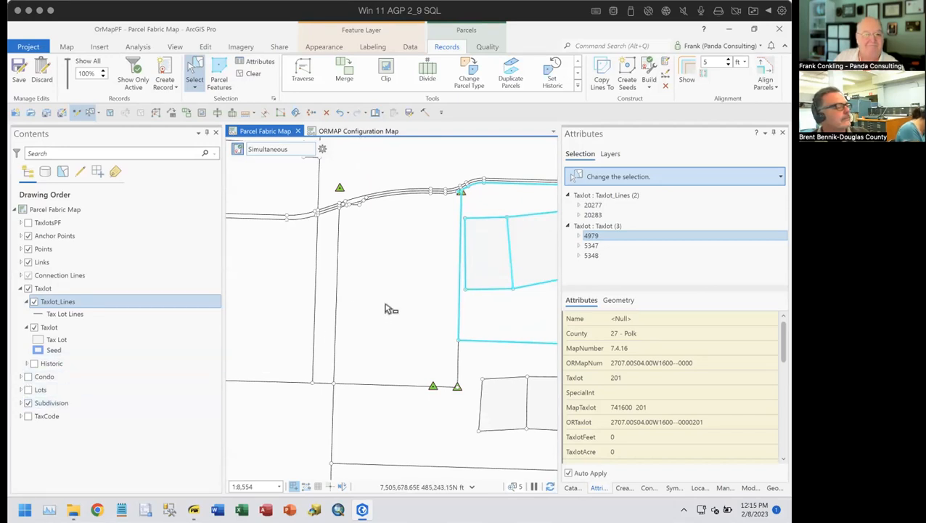
scroll(384, 305, "down", 2)
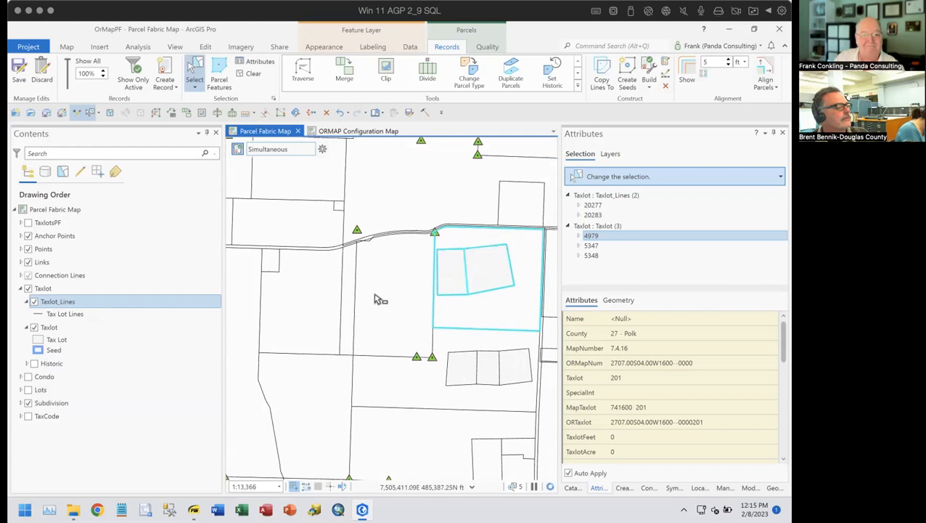
scroll(377, 300, "up", 6)
scroll(378, 300, "down", 4)
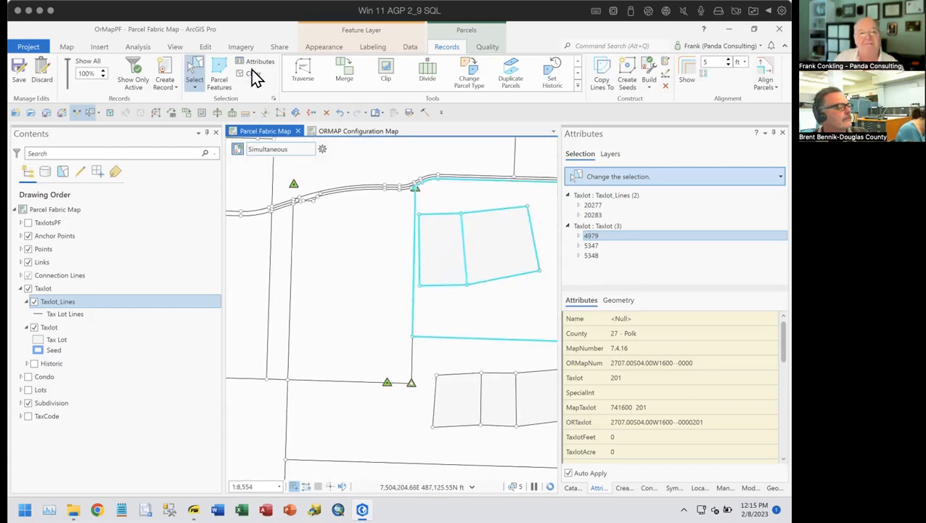
left_click(252, 73)
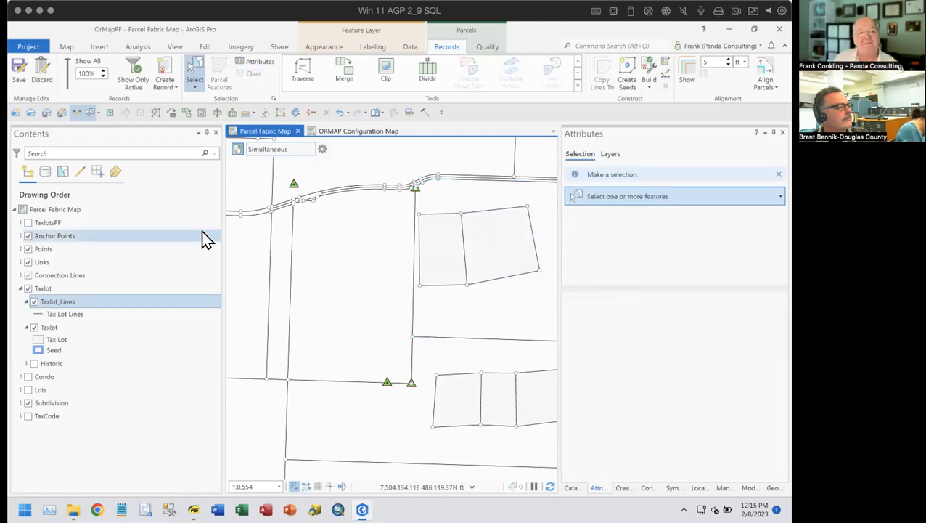
Create a parcel record named Test Sub
left_click(322, 151)
left_click(362, 145)
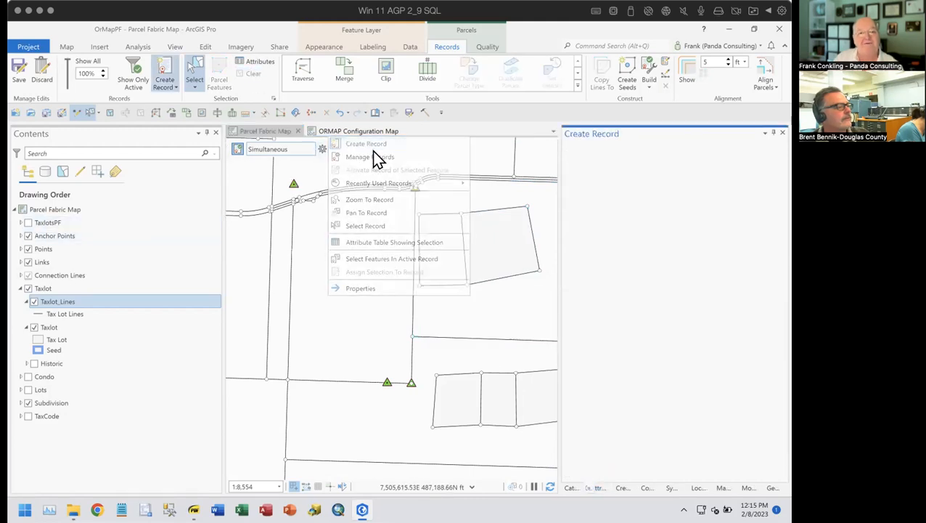
left_click(682, 159)
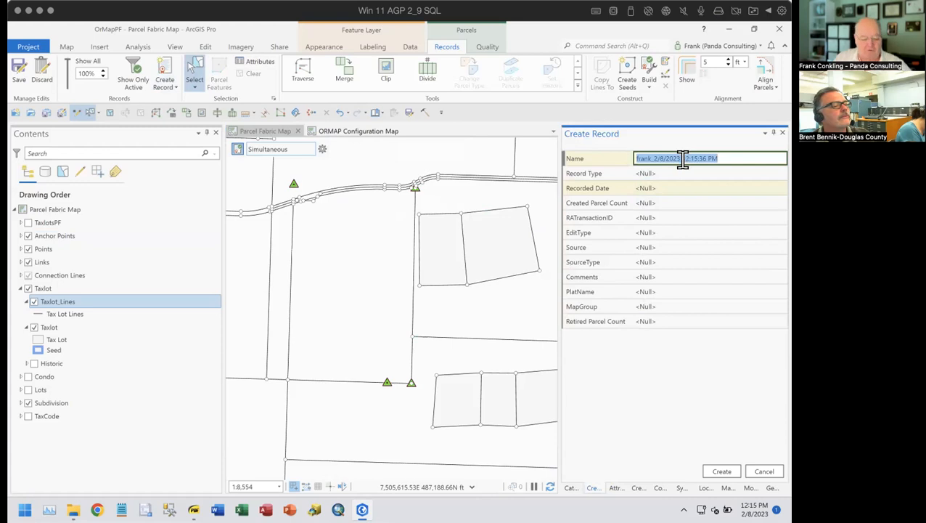
type("Test Sub")
key("Tab")
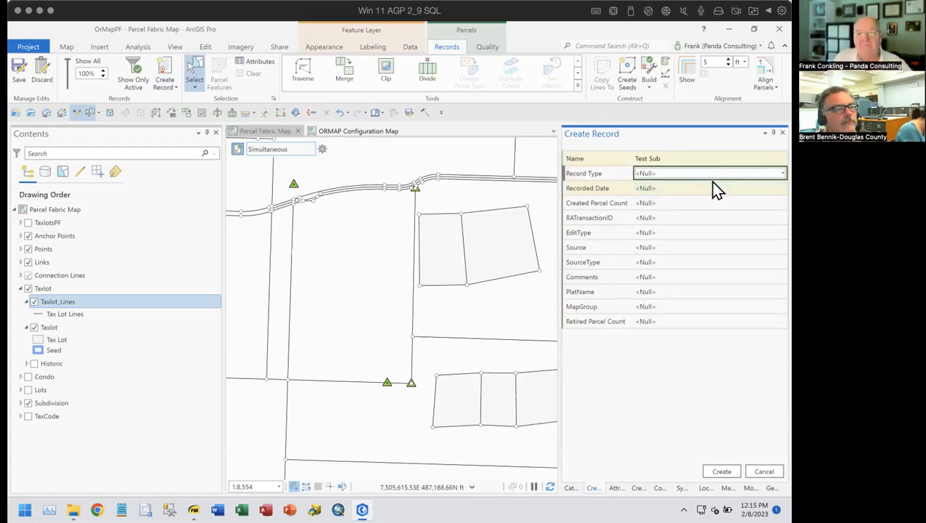
left_click(713, 179)
left_click(638, 440)
left_click(720, 471)
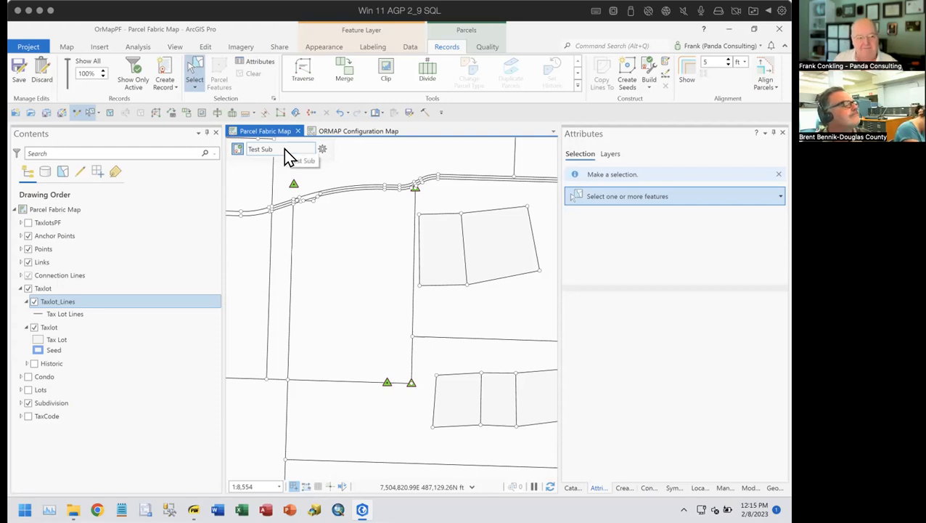
Try to draw a closed rectangular outline with Subdivision_Lines inside the large parcel west of the earlier taxlots
left_click(624, 488)
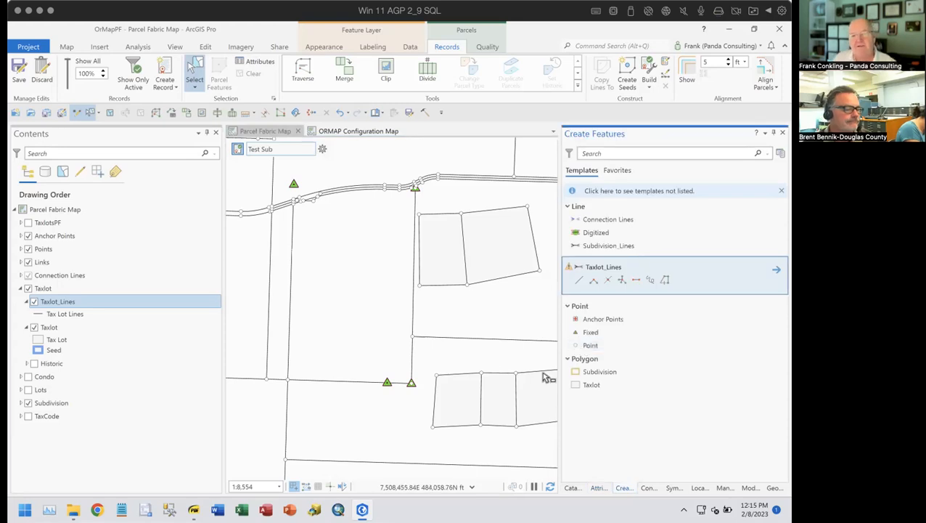
left_click(577, 246)
left_click(304, 307)
left_click(304, 244)
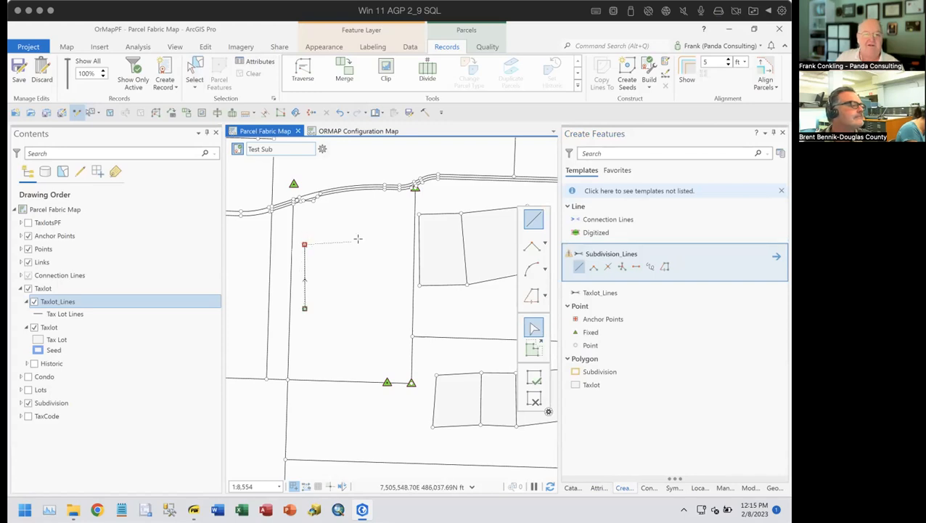
left_click(407, 244)
left_click(406, 310)
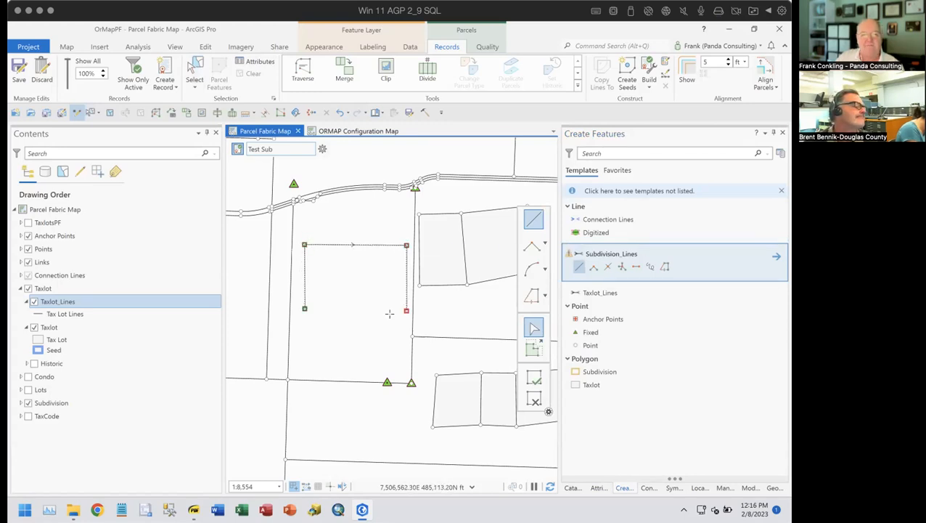
left_click(304, 308)
left_click(536, 401)
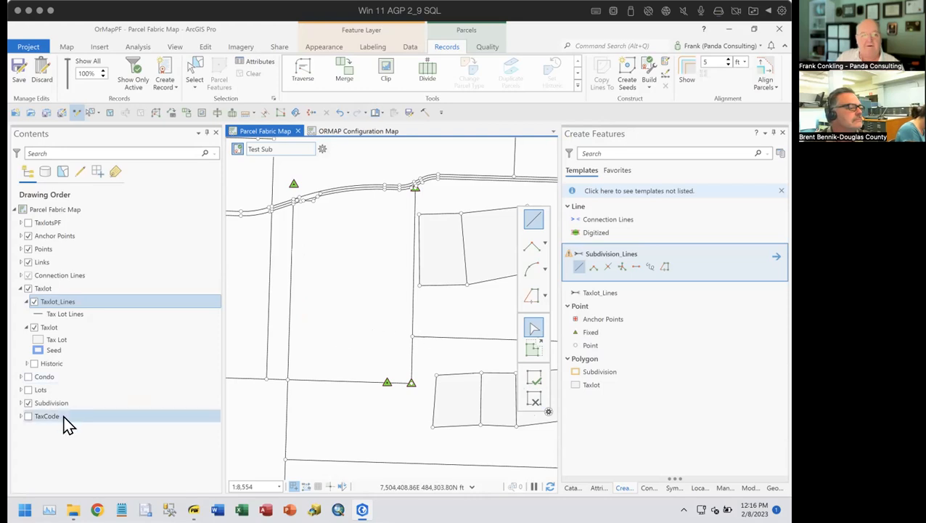
Expand the Subdivision layer group and check the appearance settings of its Subdivision_Lines and Subdivision layers
left_click(25, 405)
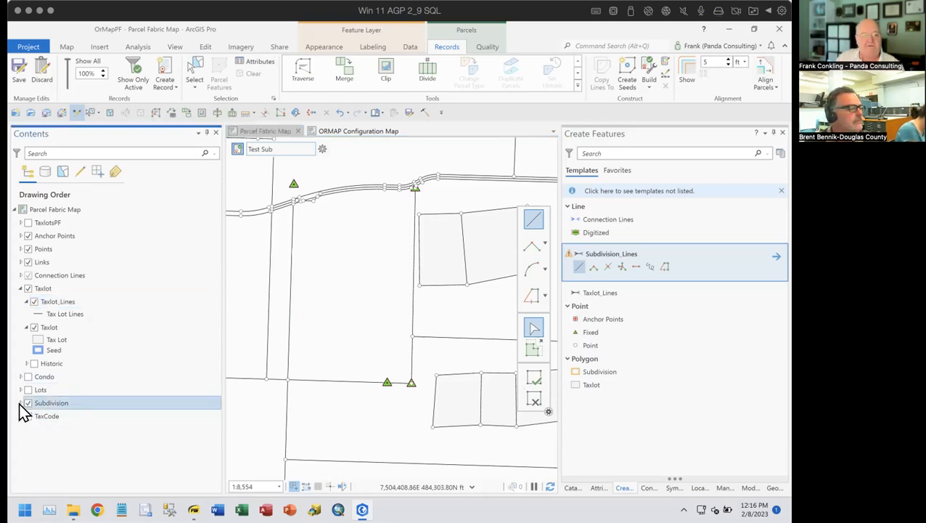
left_click(21, 403)
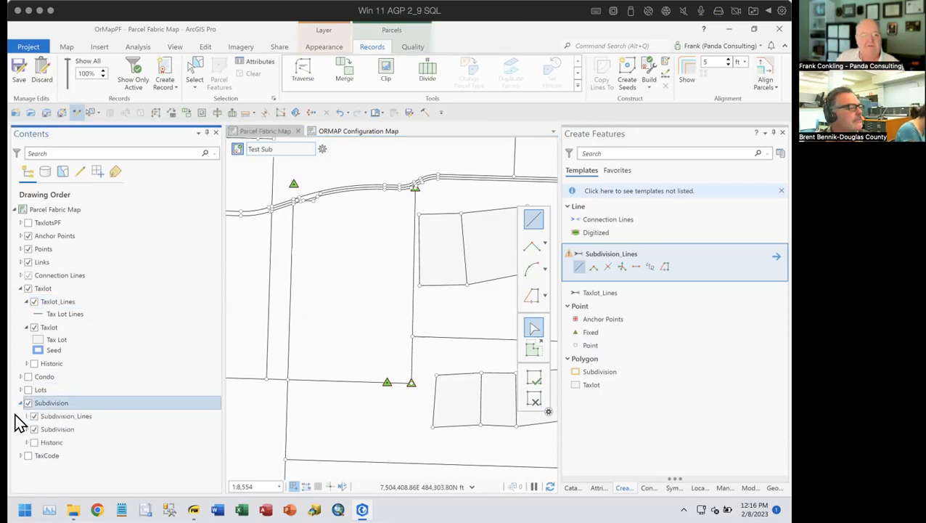
left_click(71, 417)
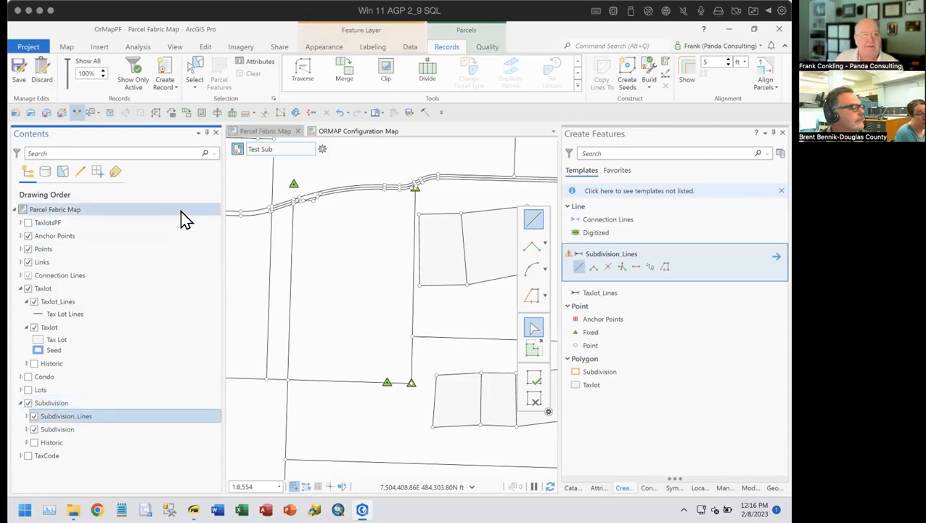
left_click(325, 48)
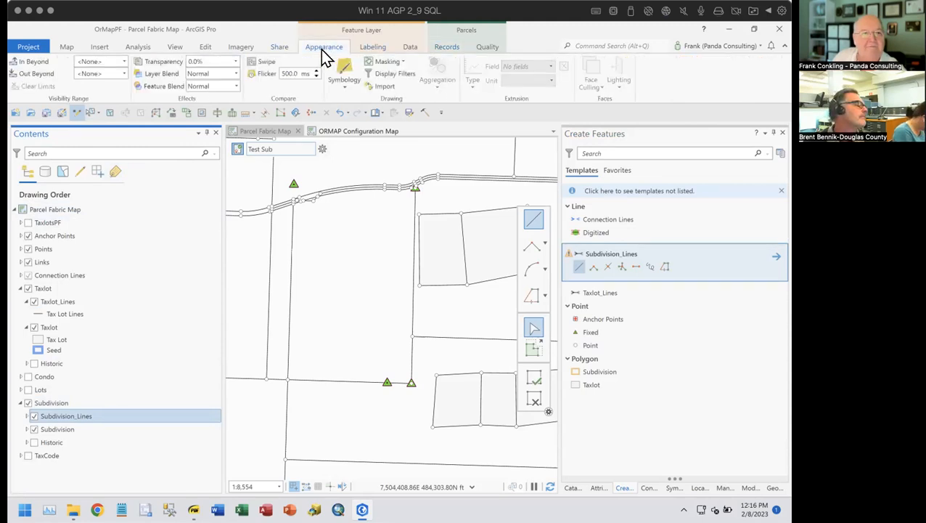
left_click(65, 430)
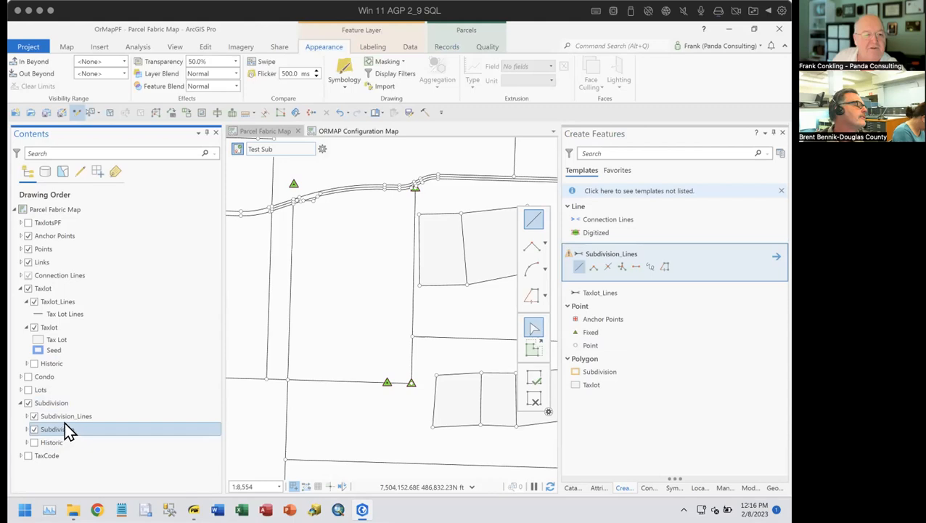
Move the scale break of the COGO symbol class in Subdivision_Lines to 1:24,000, and expand the Subdivision layer's legend
left_click(27, 416)
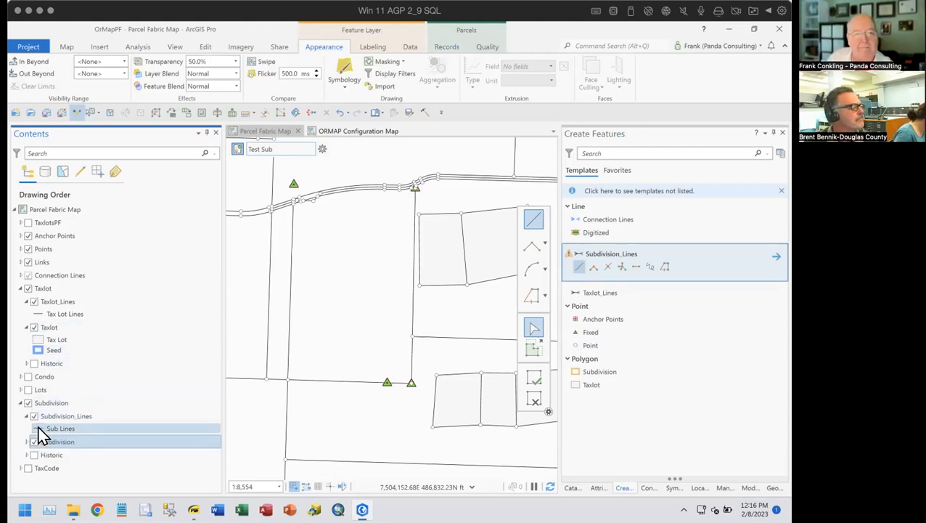
left_click(38, 429)
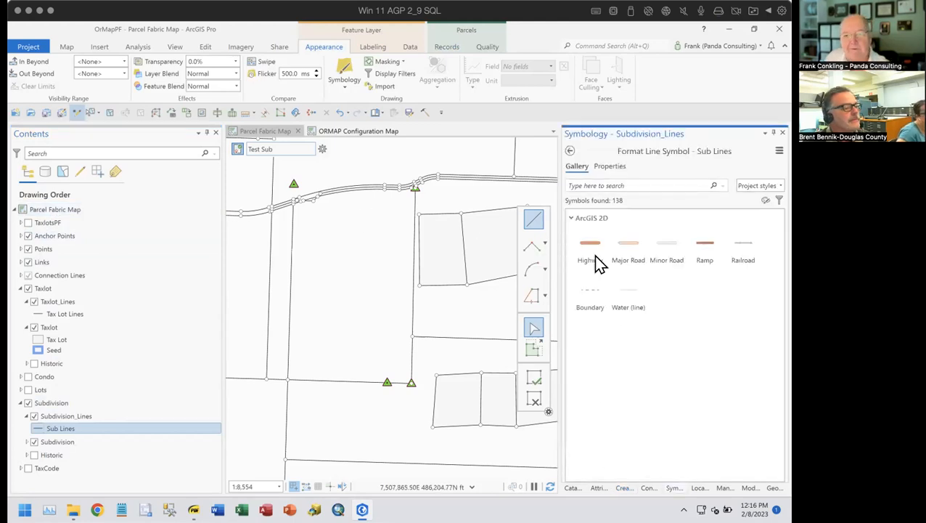
left_click(570, 151)
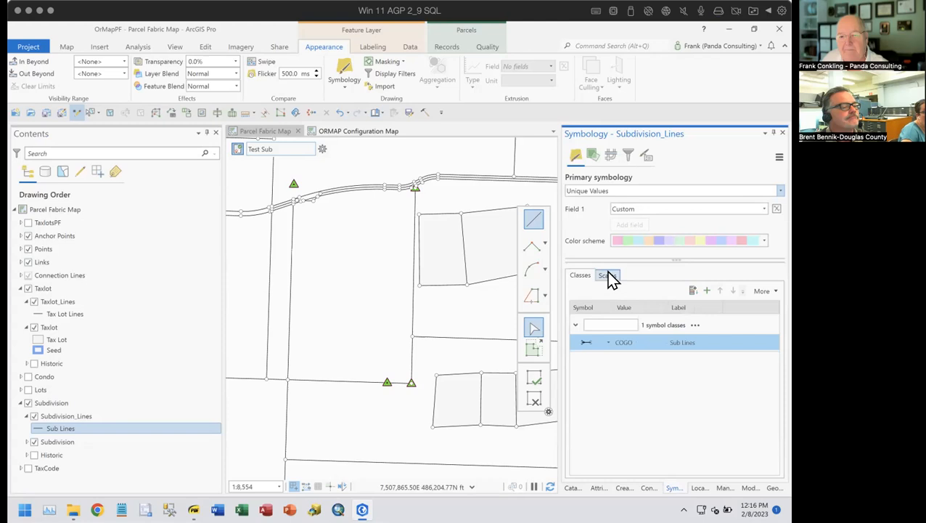
left_click(609, 279)
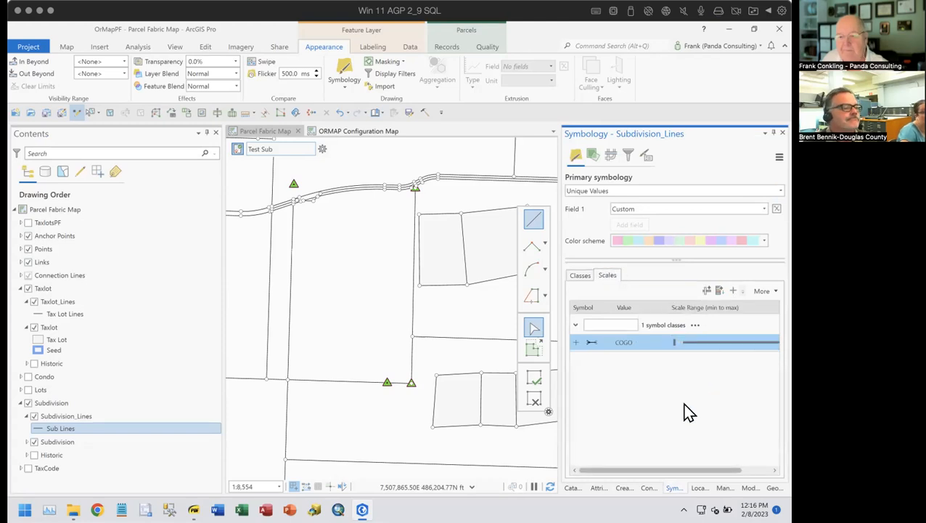
left_click_drag(472, 397, 474, 397)
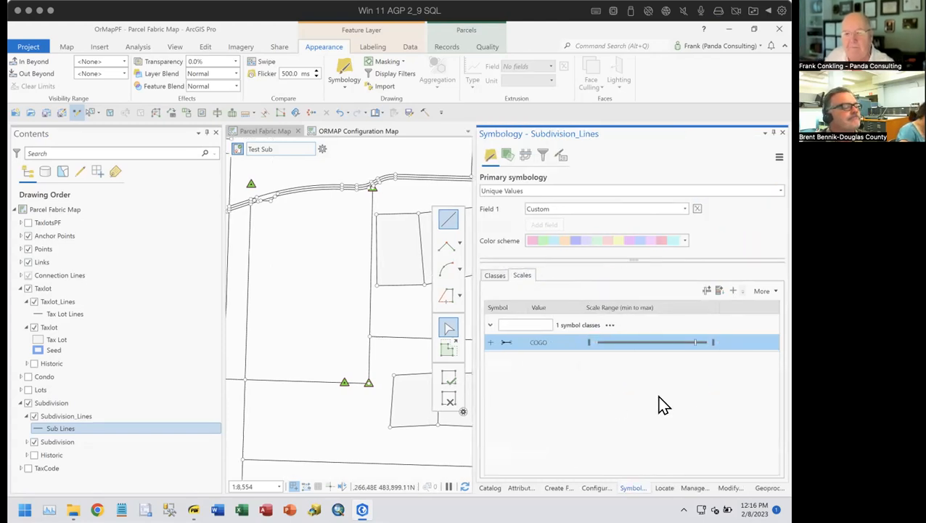
mouse_move(697, 347)
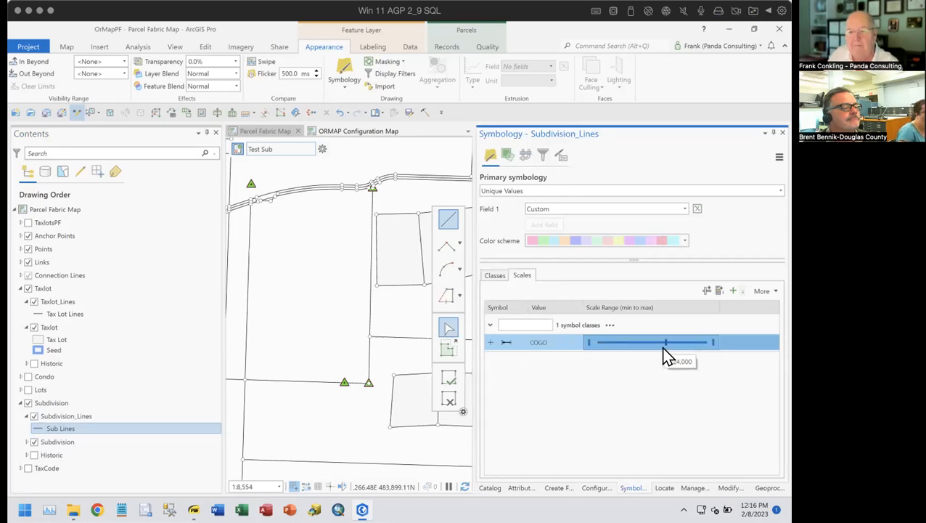
left_click(664, 343)
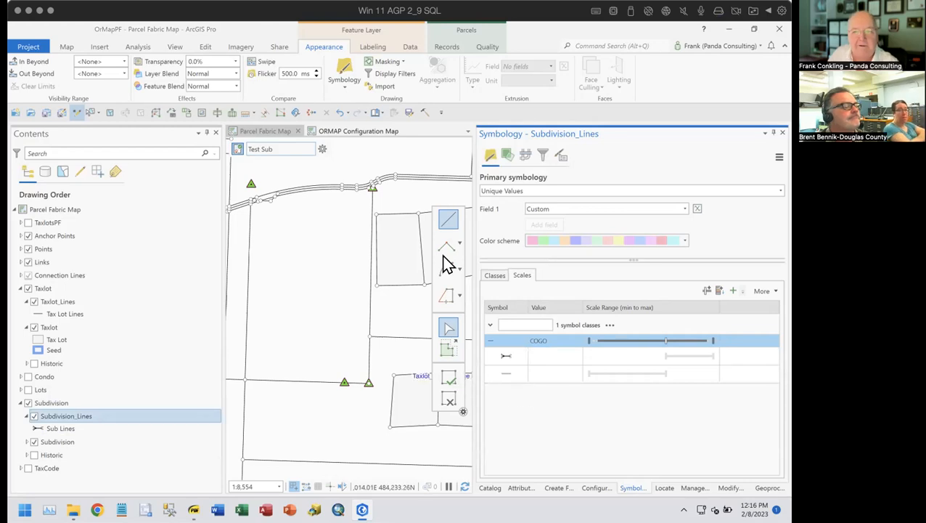
left_click(27, 441)
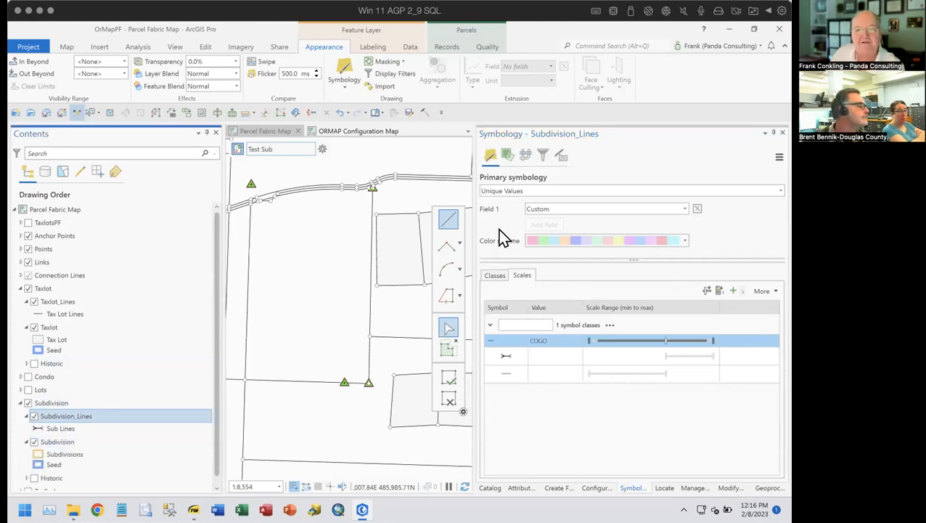
left_click_drag(589, 267, 600, 273)
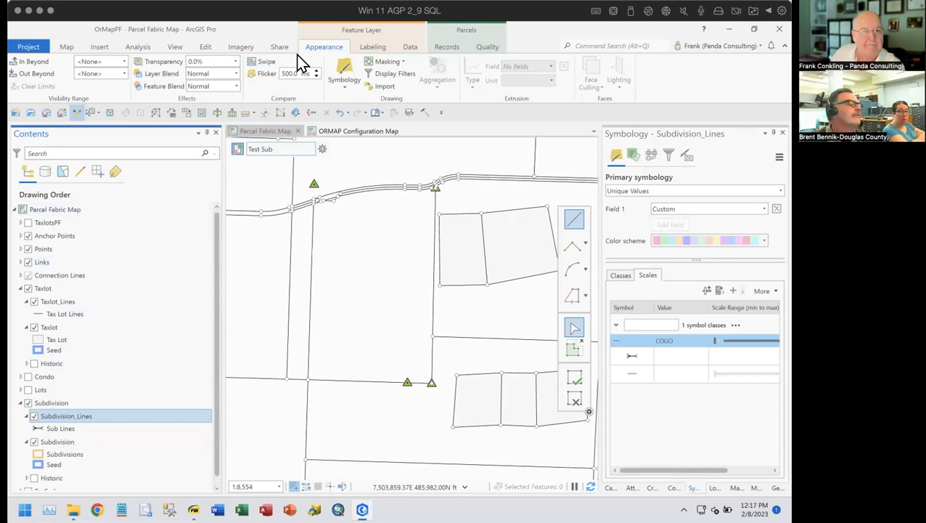
Select all features belonging to the active Test Sub record and check their attribute listing
left_click(60, 402)
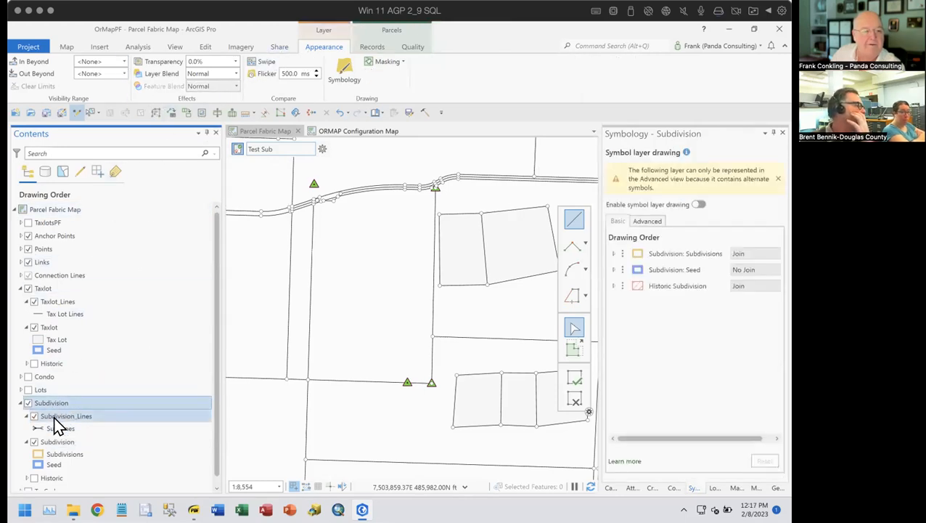
left_click(61, 416)
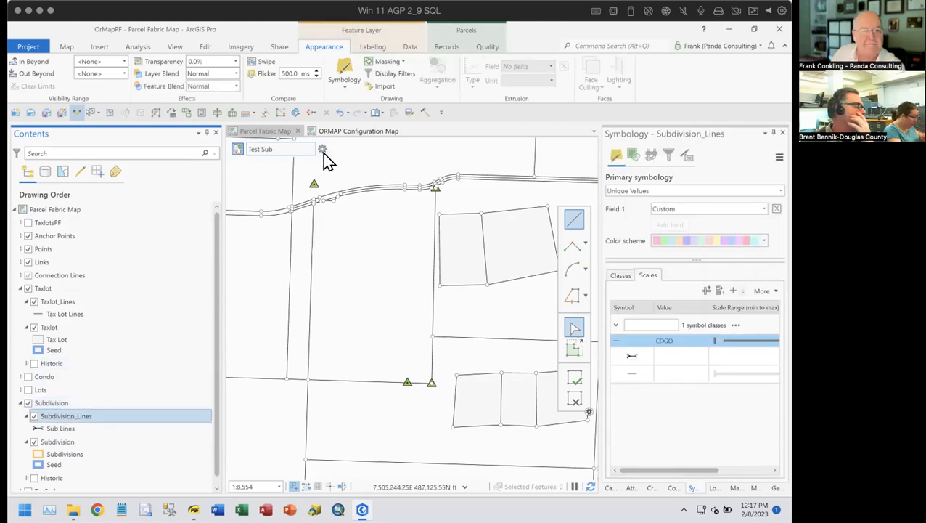
left_click(323, 150)
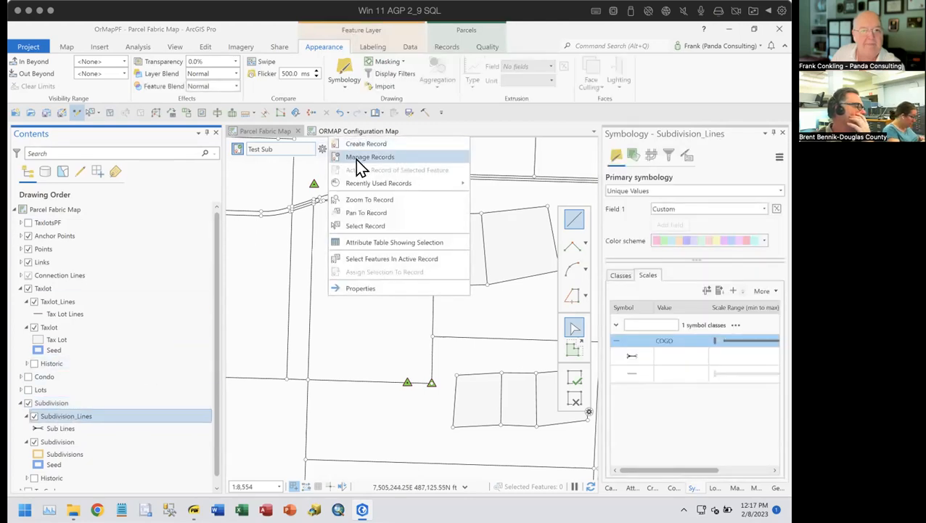
left_click(387, 259)
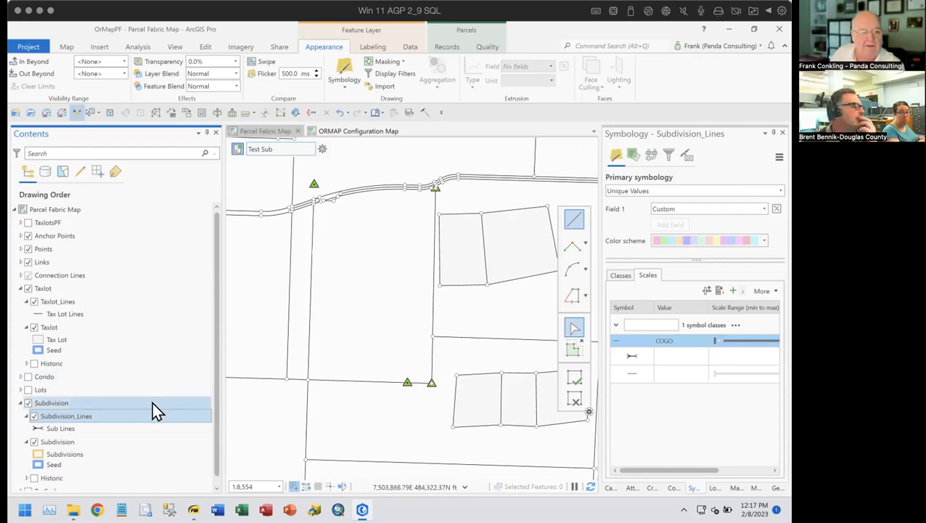
left_click(631, 488)
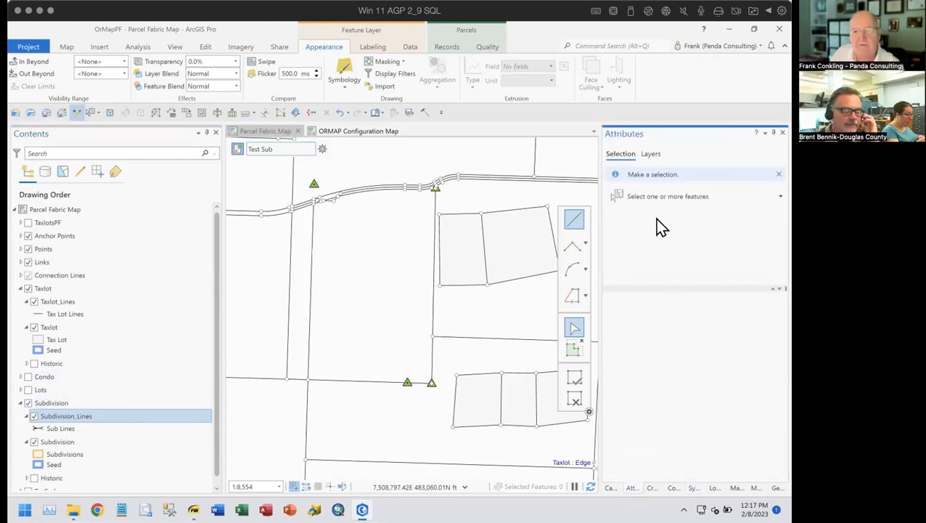
Examine the definition query in the layer properties of Subdivision_Lines and close the properties without changes
right_click(80, 419)
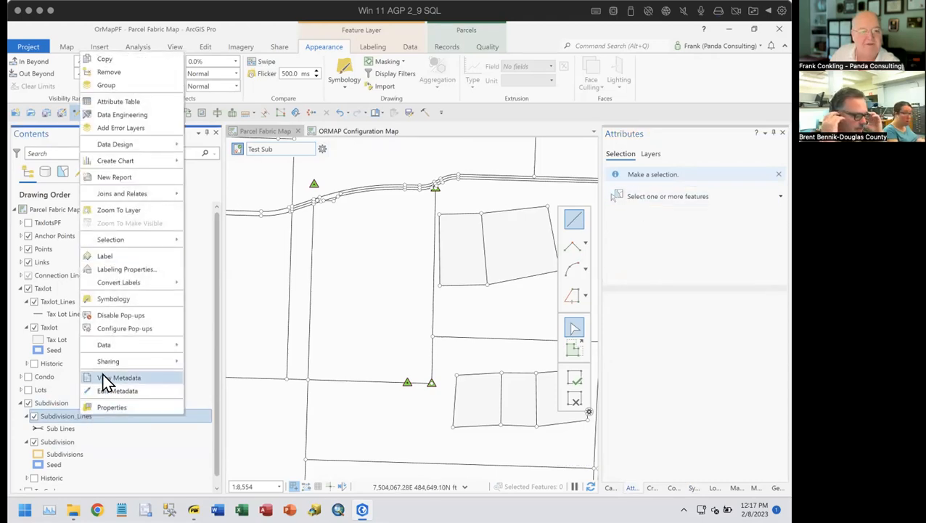
left_click(109, 409)
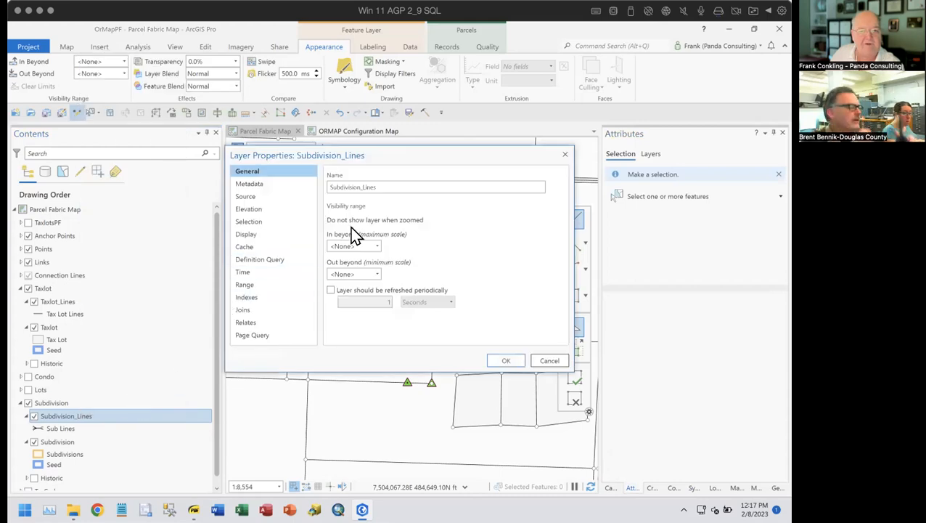
left_click(307, 254)
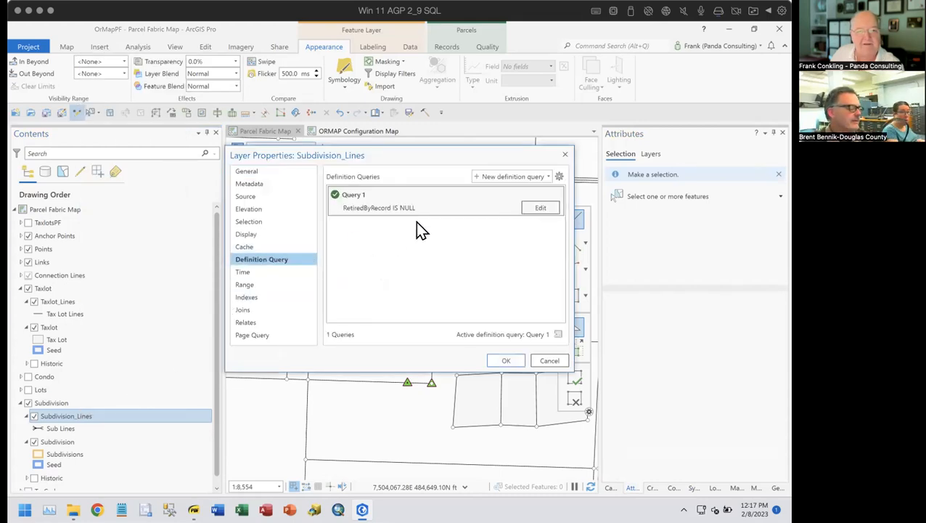
left_click(550, 362)
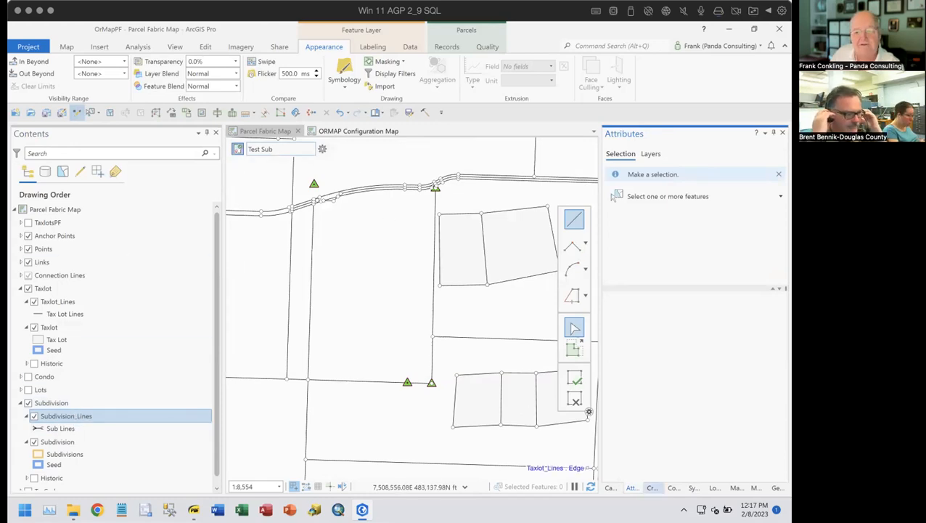
Draw a closed four-sided outline of two-point Subdivision_Lines inside the large parcel west of the earlier taxlots
left_click(652, 488)
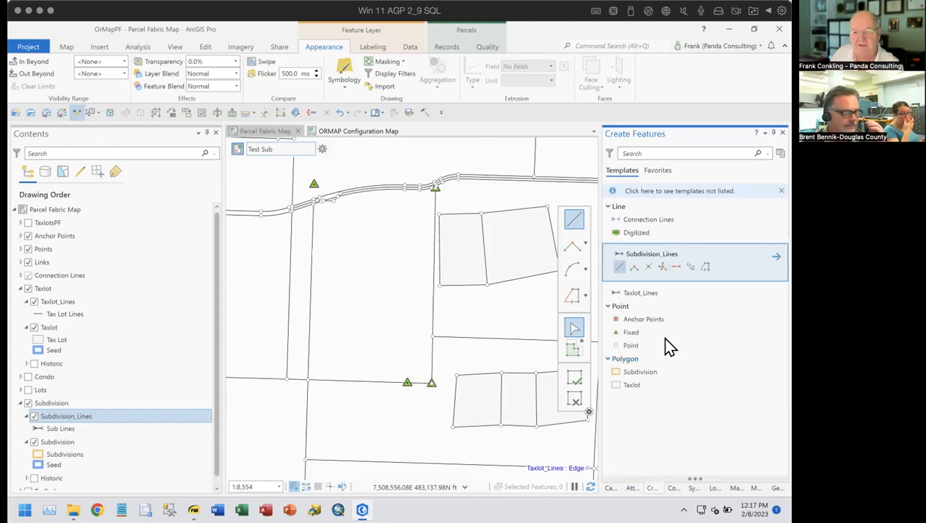
left_click(676, 267)
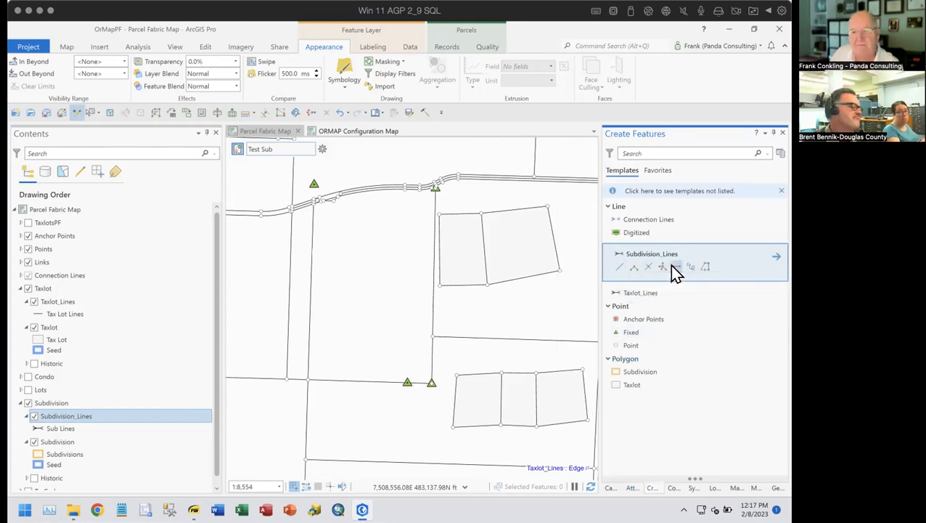
left_click(325, 322)
left_click(324, 272)
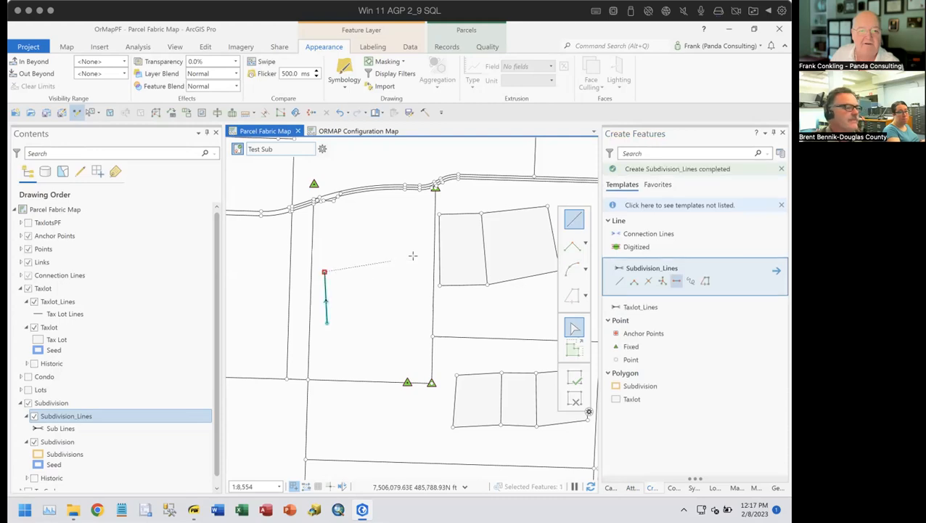
left_click(420, 261)
left_click(424, 313)
left_click(327, 322)
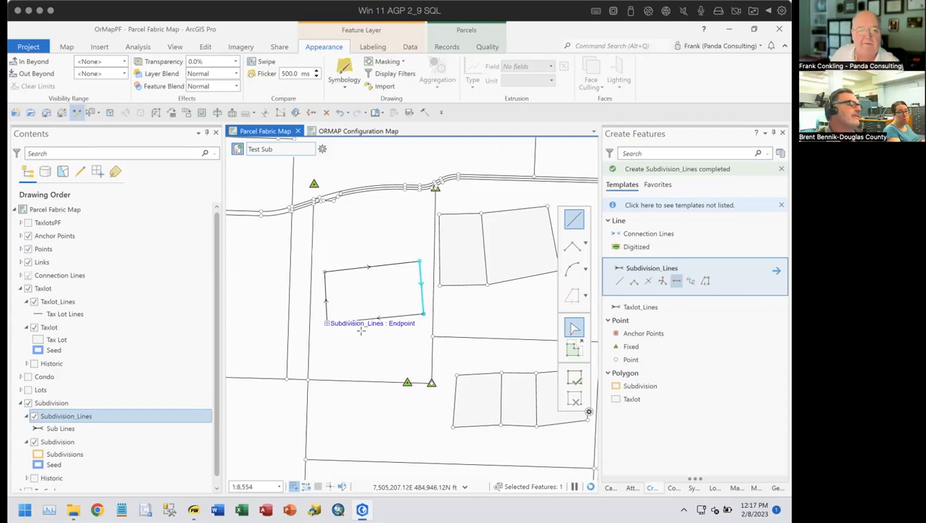
left_click(577, 401)
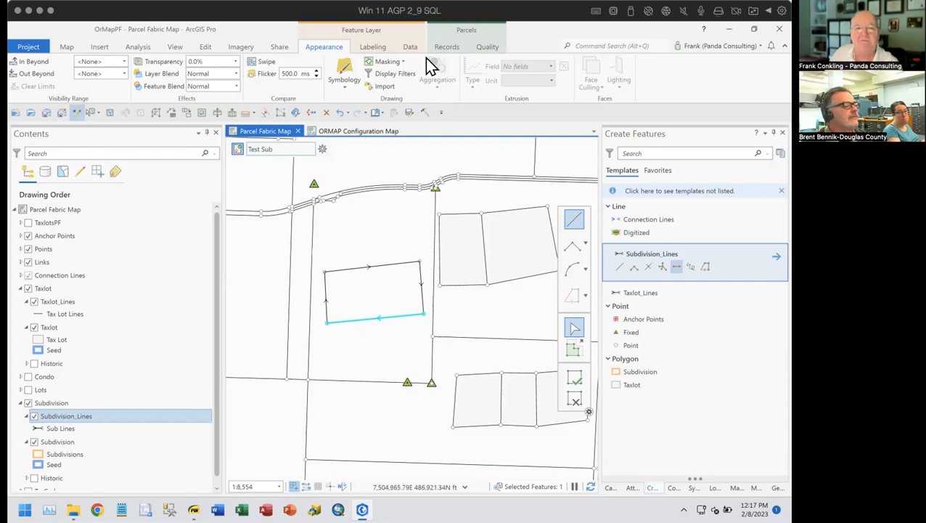
Create a seed inside the new subdivision outline and build it into a Subdivision parcel, showing its attributes
left_click(448, 46)
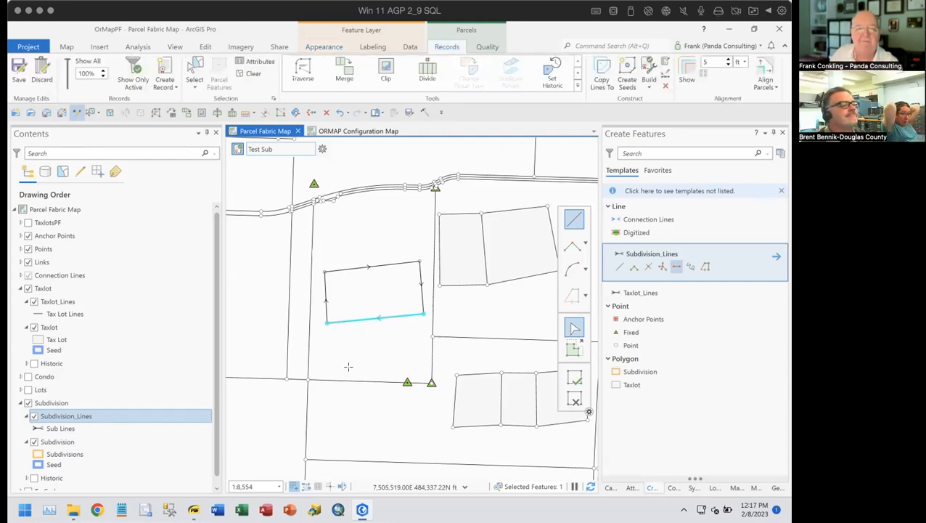
scroll(360, 285, "down", 1)
scroll(355, 289, "up", 2)
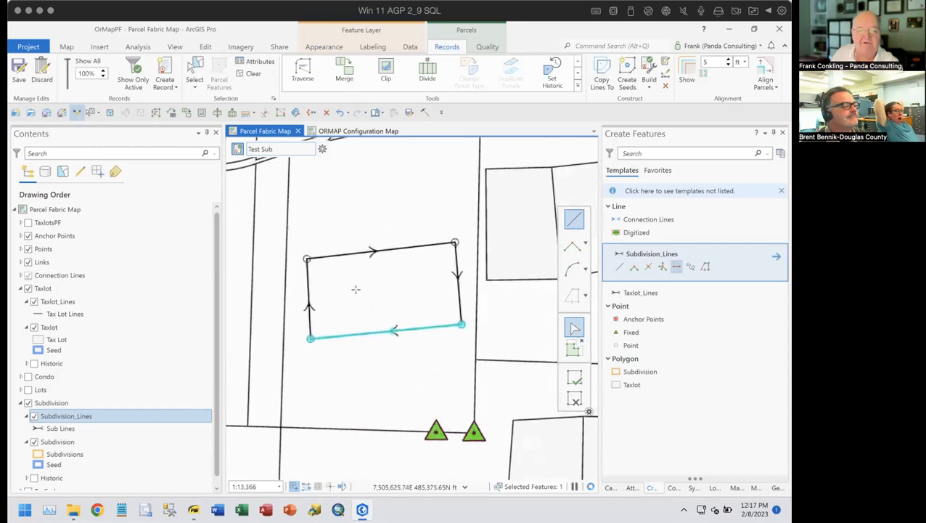
left_click(628, 72)
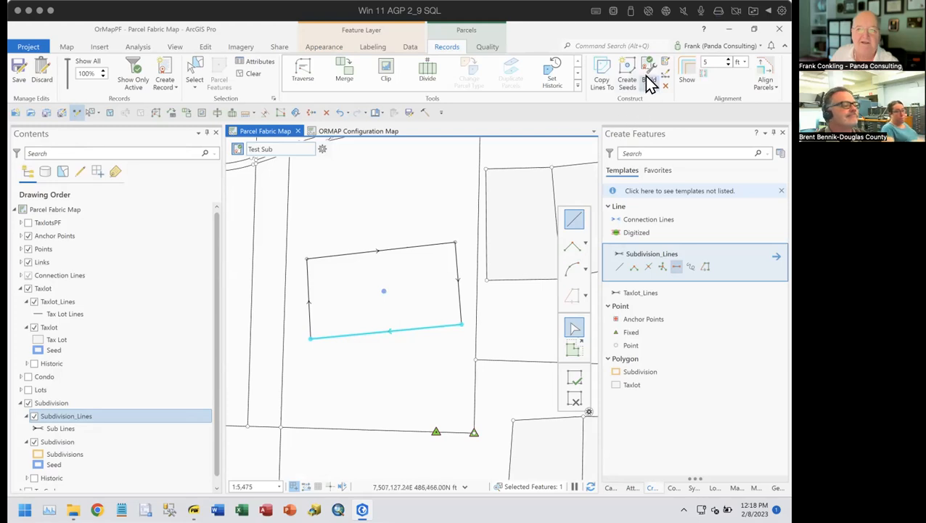
left_click(579, 216)
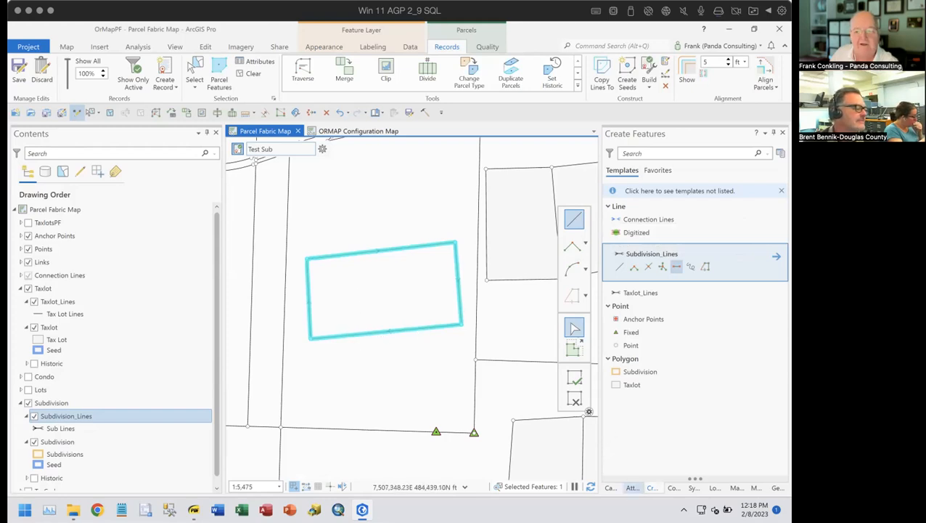
left_click(632, 487)
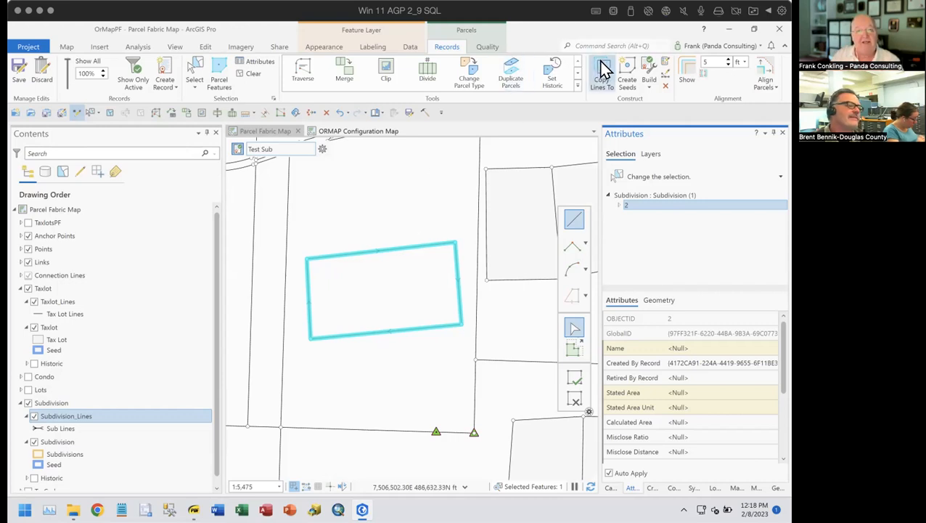
Turn on the Lots layer group and expand it, collapsing the Taxlot group
left_click(28, 390)
left_click(20, 390)
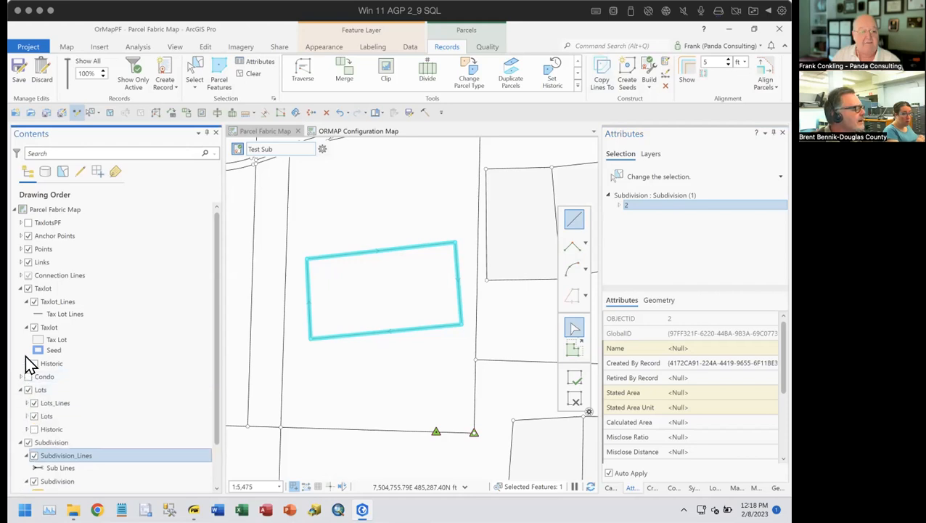
left_click(20, 289)
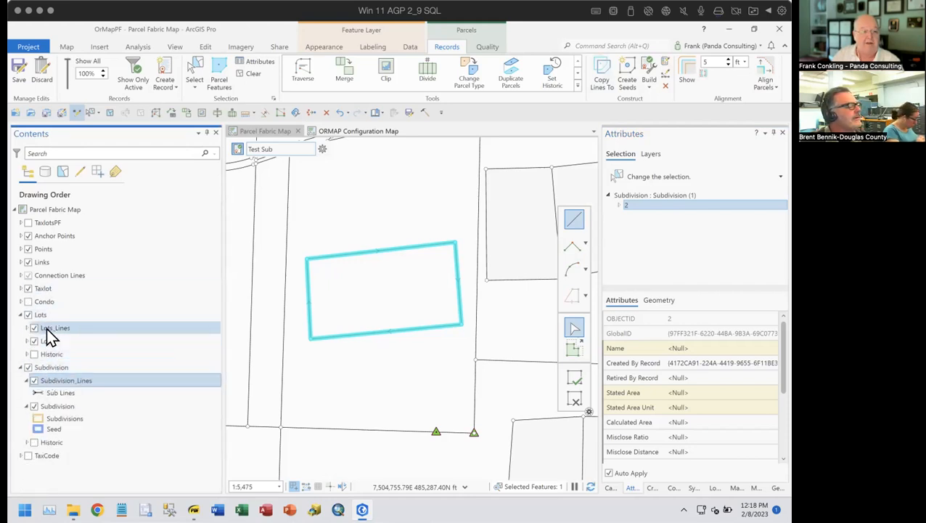
Copy the selected subdivision's lines to the Lots parcel type, showing only the active record and preserving attributes, and hide the Subdivision layer group
left_click(603, 72)
left_click(438, 249)
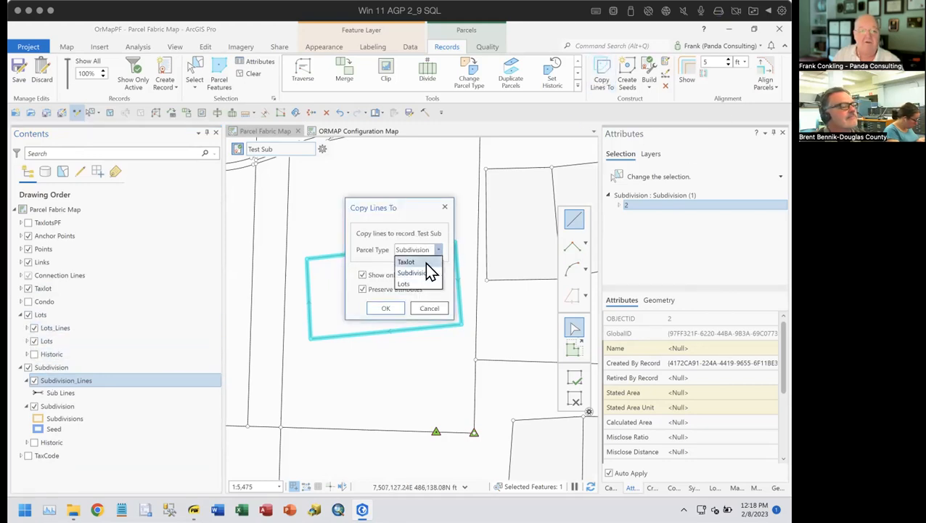
left_click(418, 284)
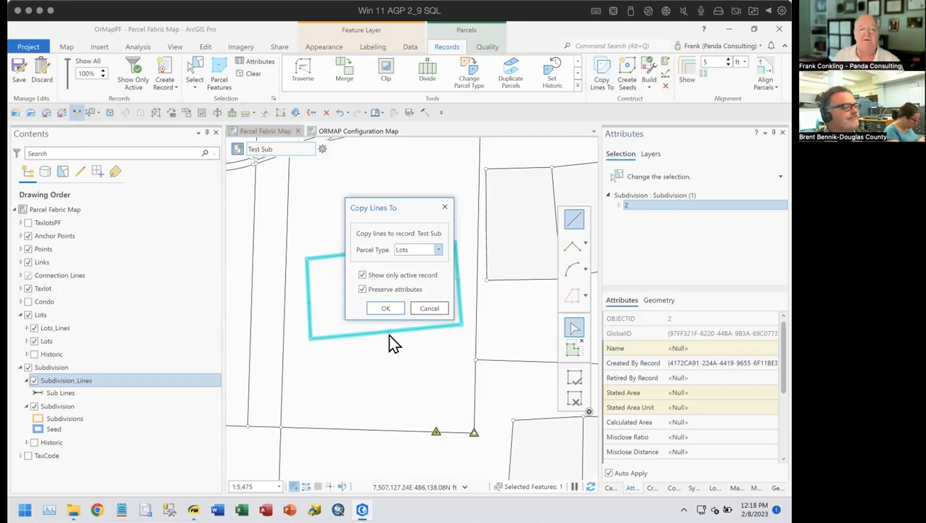
left_click(386, 307)
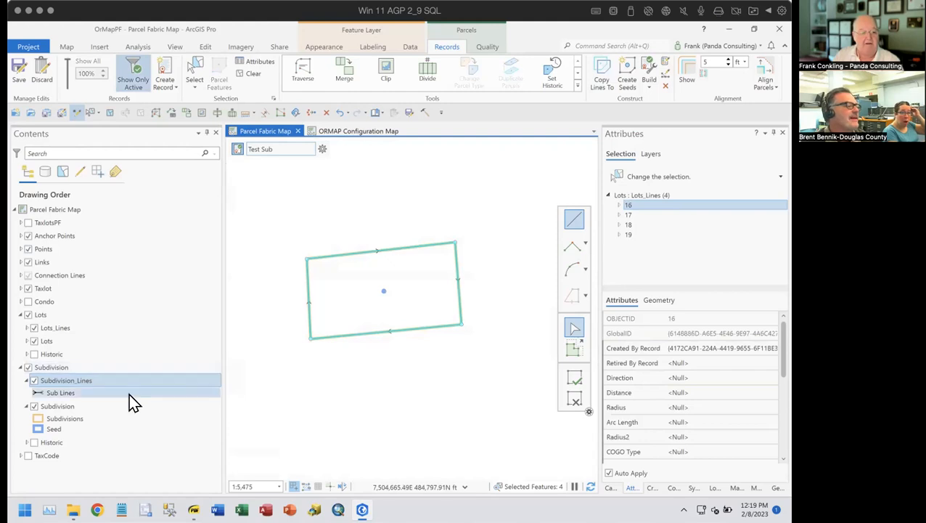
left_click(34, 406)
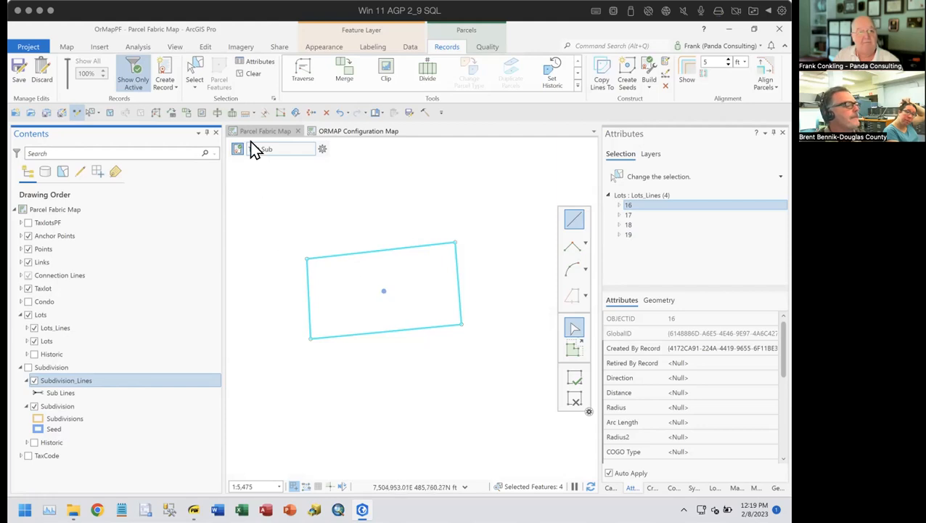
left_click(252, 73)
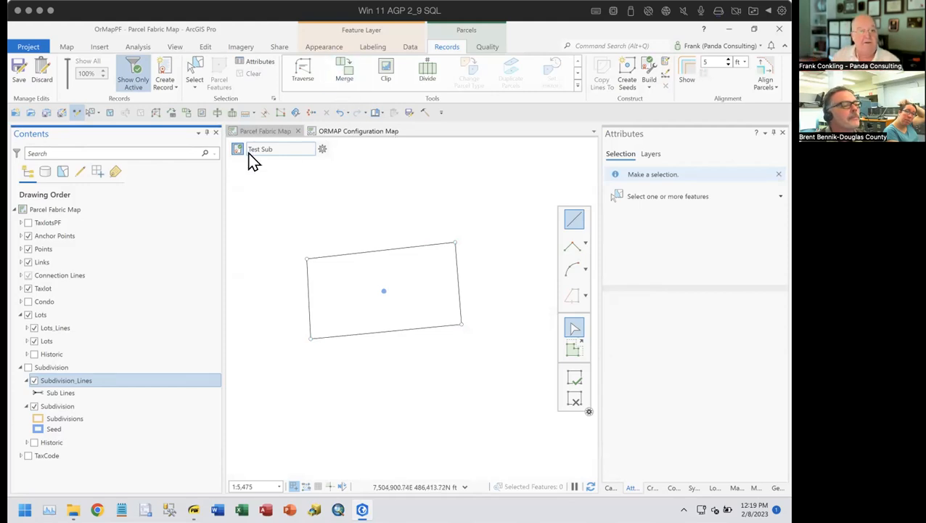
Divide the north and south lot lines of the outline into 4 equal parts each
left_click(193, 79)
left_click_drag(331, 254, 347, 337)
left_click(429, 72)
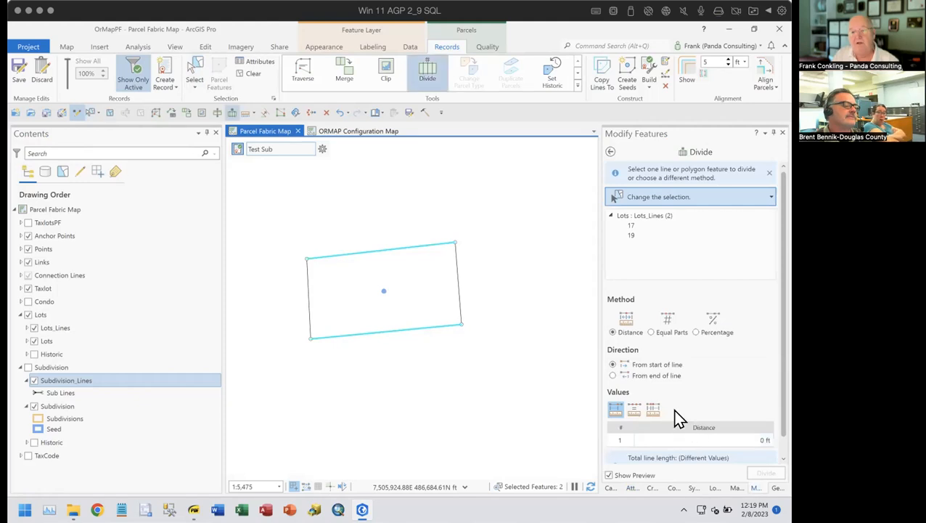
left_click(663, 334)
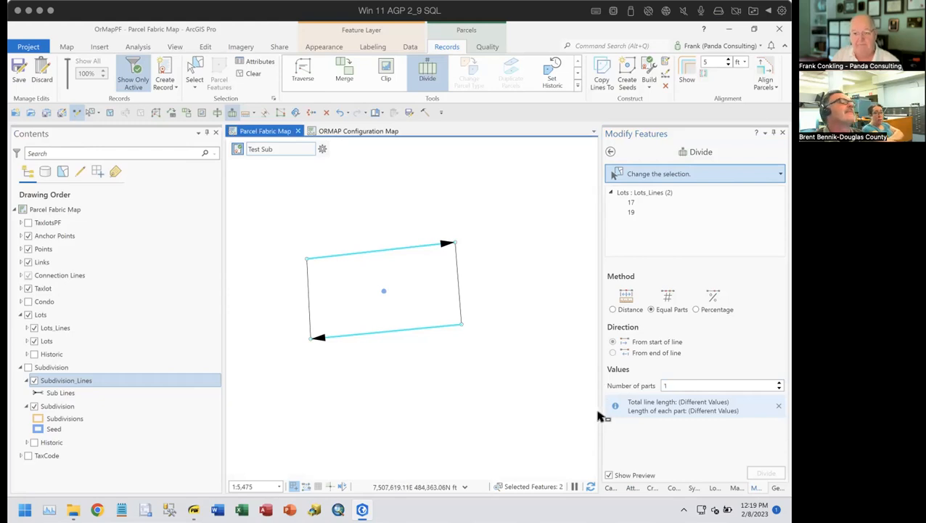
left_click(667, 385)
type("4")
left_click(762, 472)
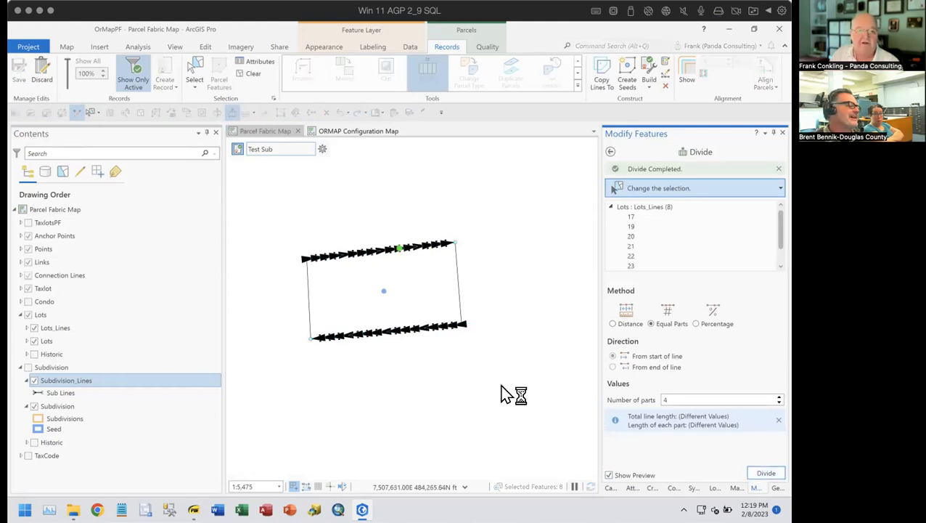
left_click(611, 151)
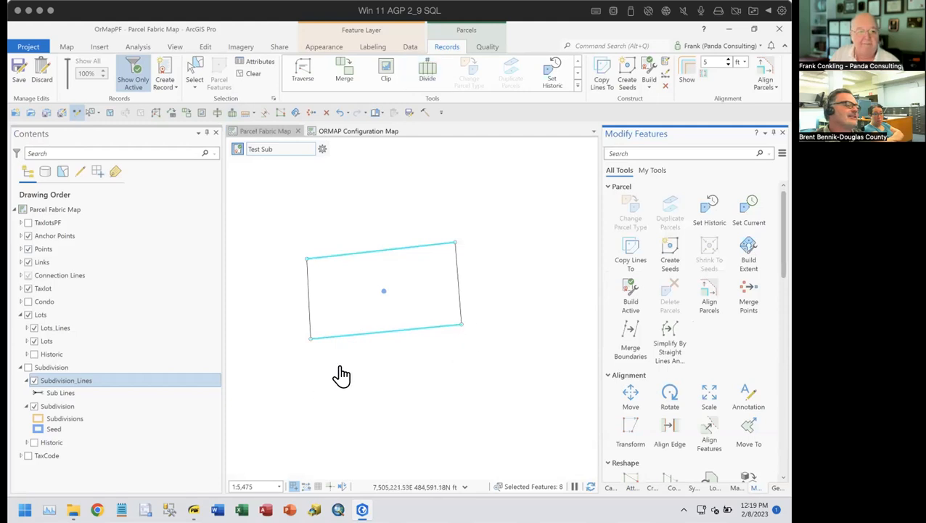
Adjust the scale range of the COGO symbol class in the Lots_Lines symbology so its direction arrows draw at the current map scale
left_click(34, 405)
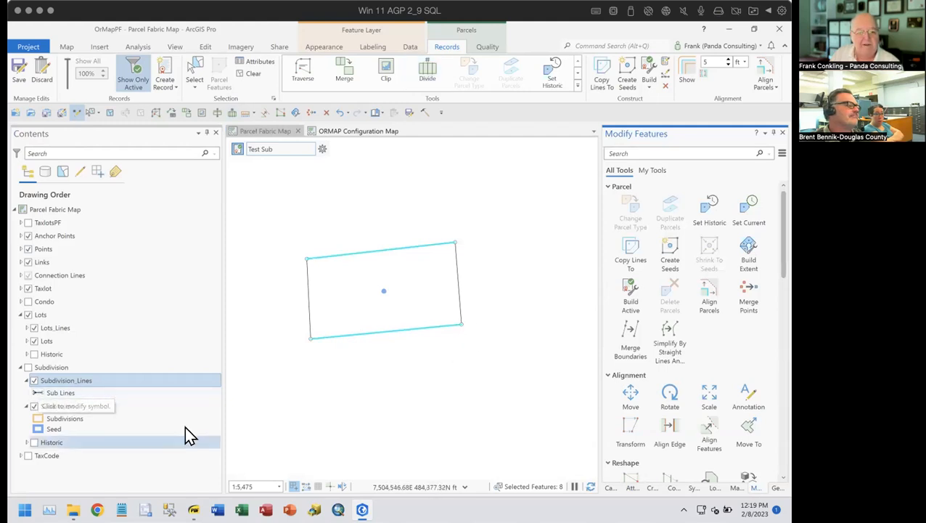
scroll(399, 327, "up", 1)
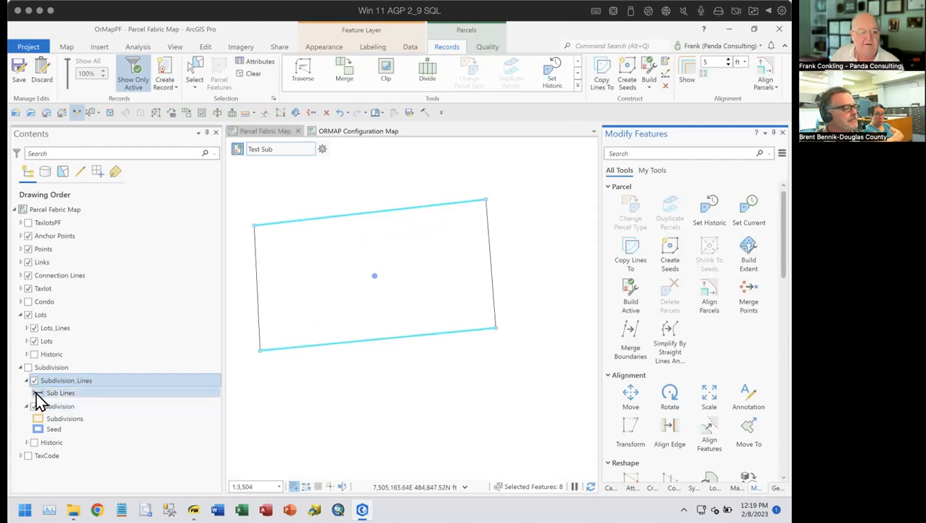
left_click(26, 327)
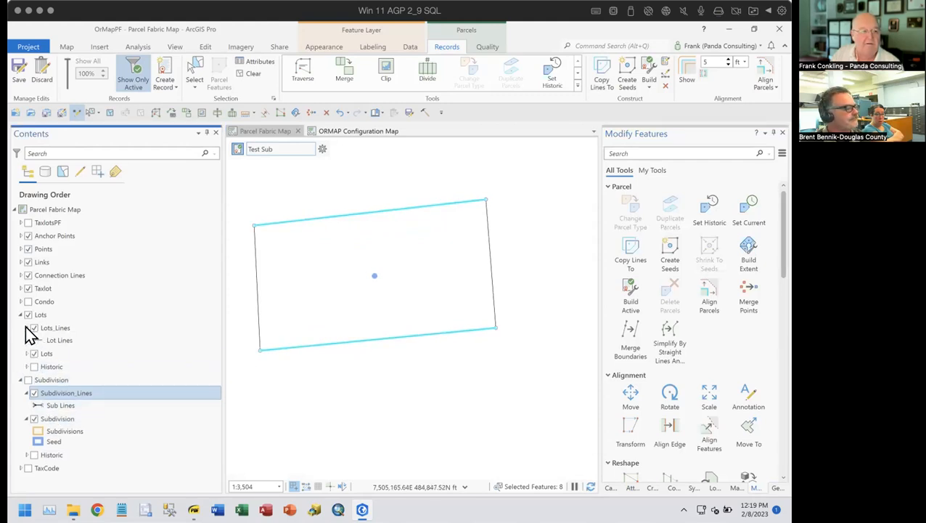
left_click(43, 339)
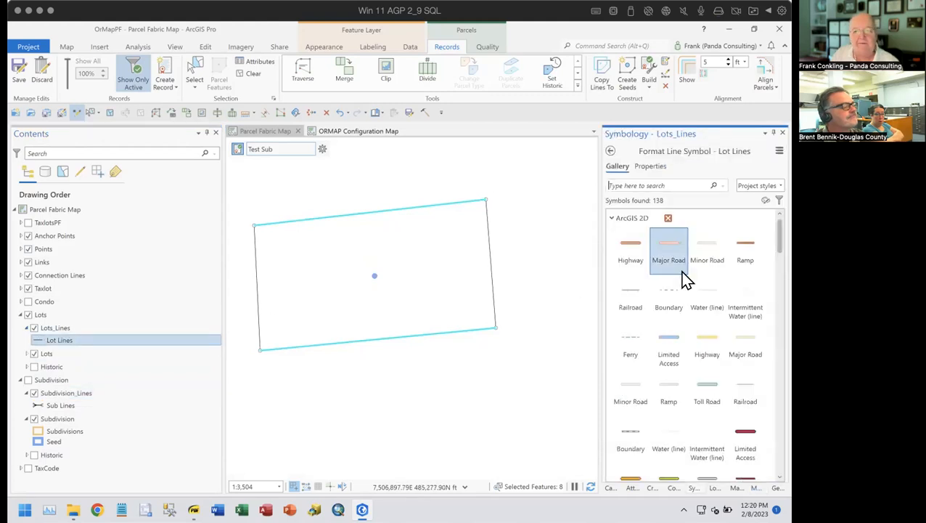
left_click(611, 151)
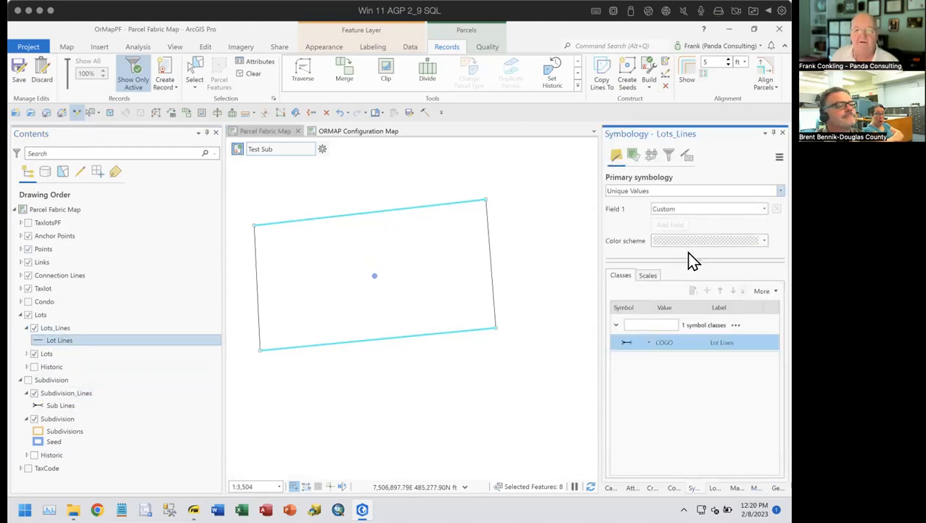
left_click(647, 276)
left_click_drag(598, 375, 529, 390)
left_click_drag(747, 345, 716, 352)
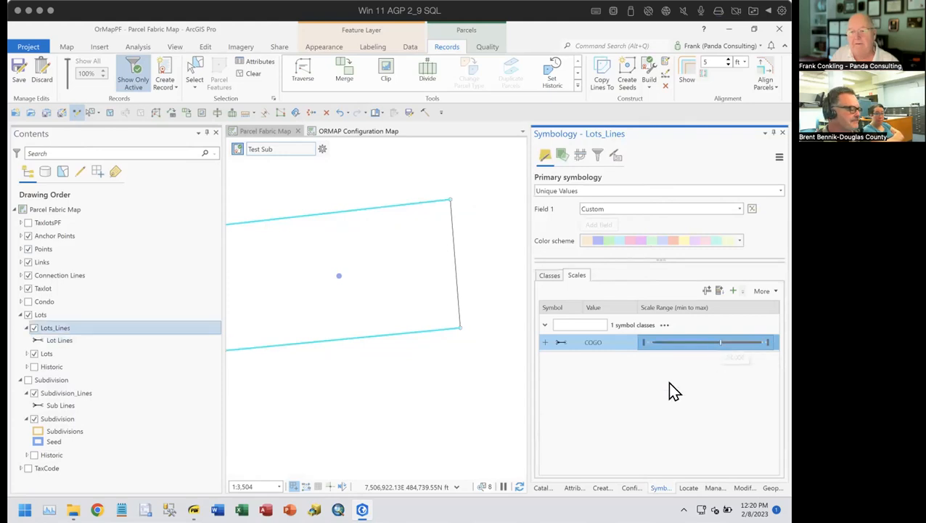
left_click_drag(527, 392, 626, 392)
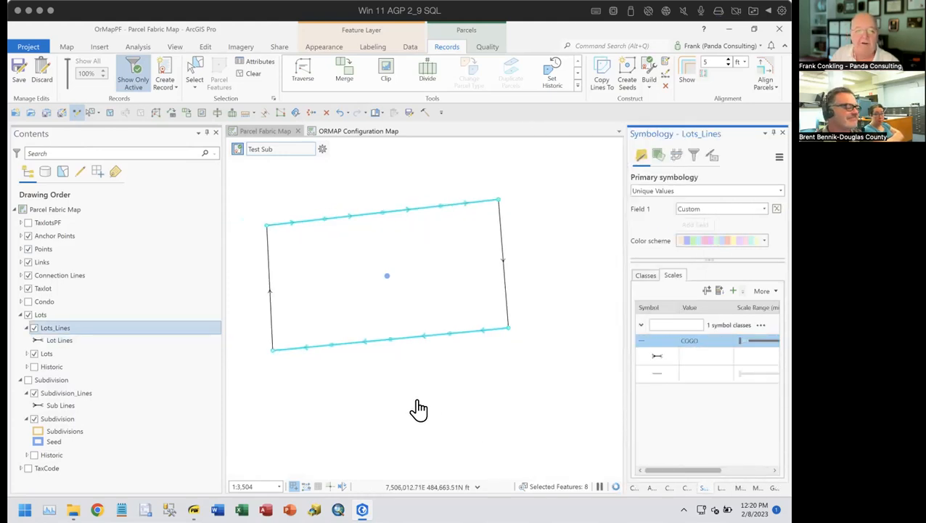
Draw a two-point Lots_Lines line between the easternmost division points of the south and north lot lines
left_click_drag(412, 402, 455, 400)
left_click(253, 73)
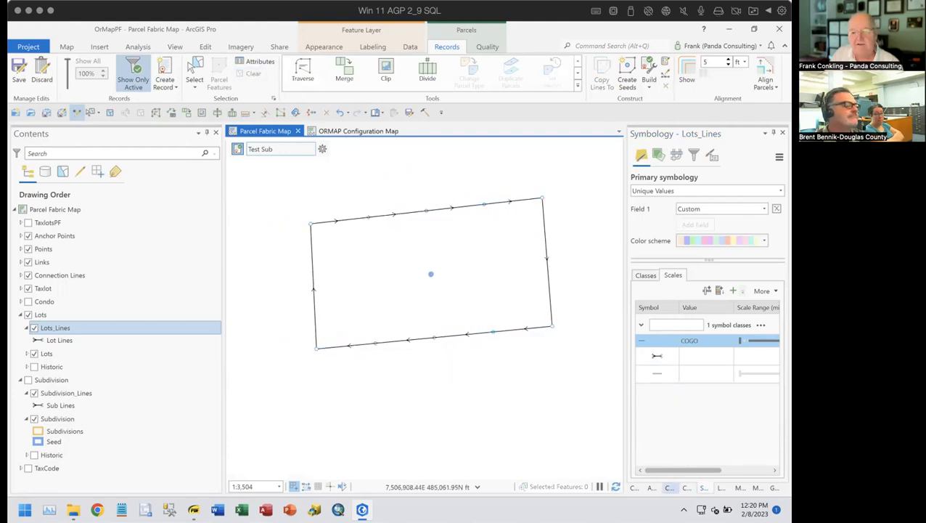
left_click(669, 487)
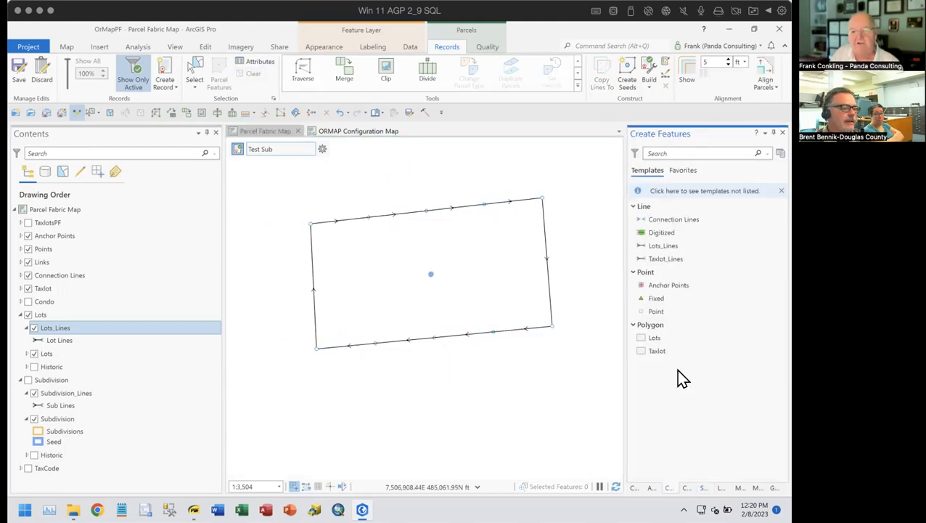
left_click(643, 247)
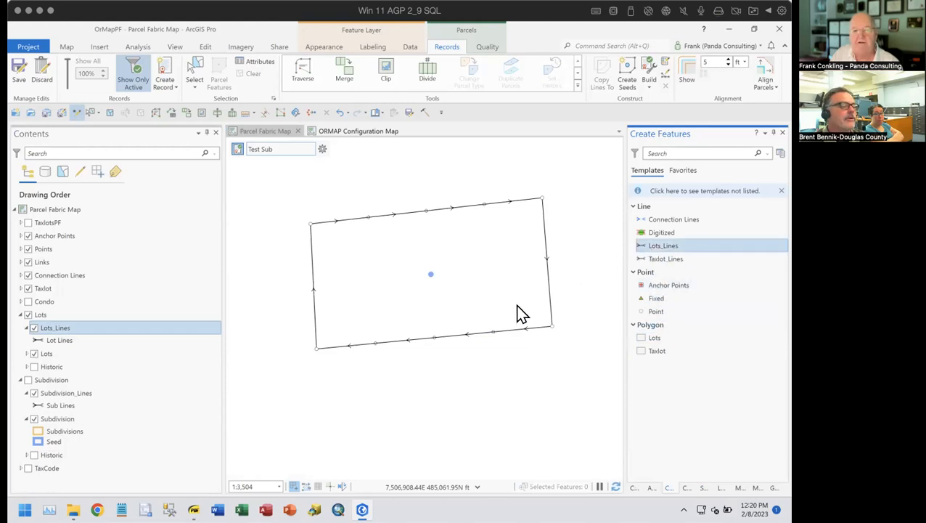
left_click(491, 331)
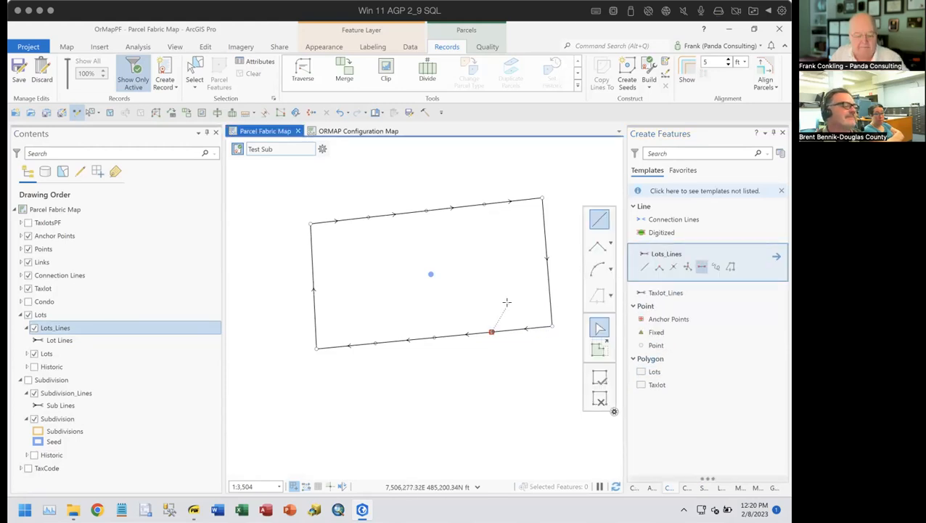
key("Escape")
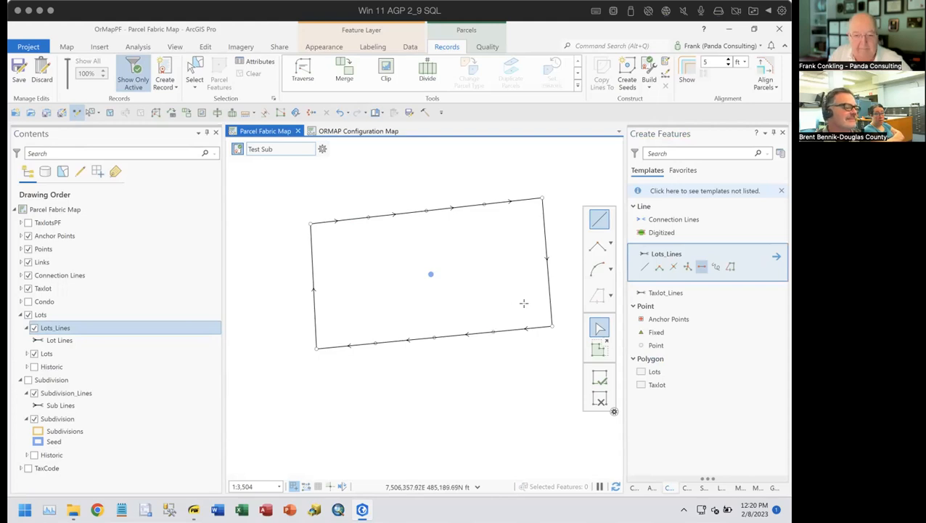
left_click(491, 331)
double_click(485, 204)
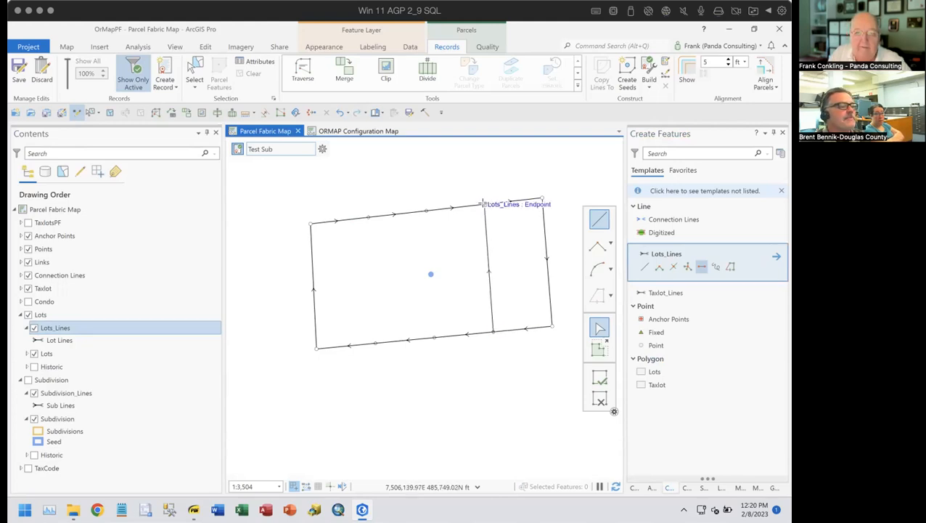
Draw two more two-point Lots_Lines lines connecting the middle and westernmost pairs of division points
left_click(433, 337)
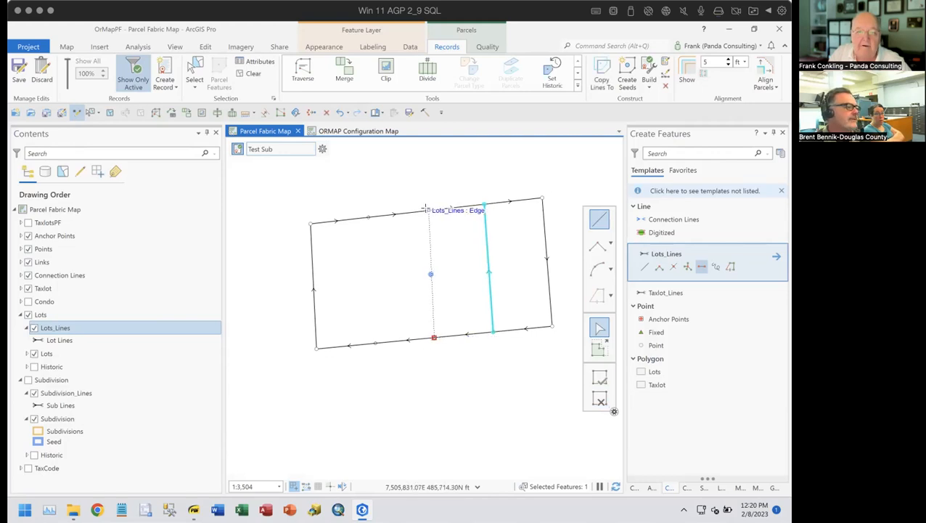
double_click(426, 210)
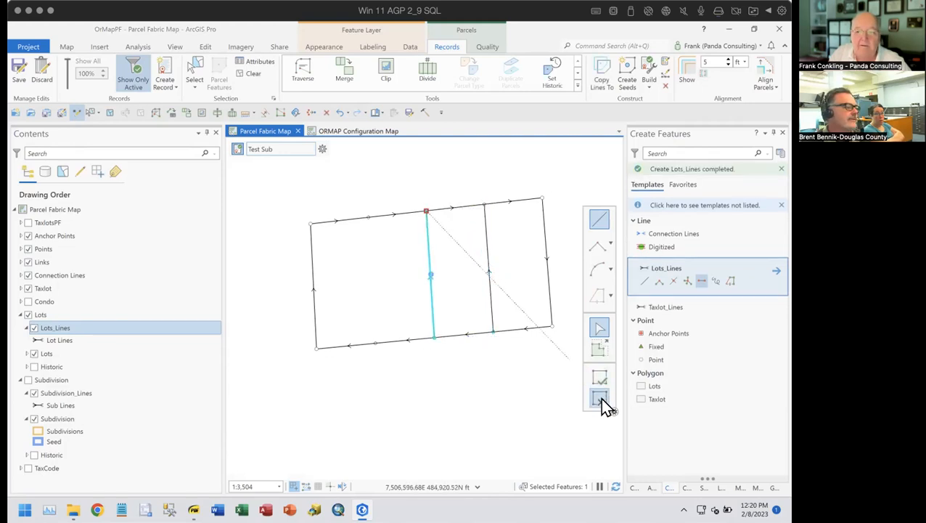
left_click(697, 265)
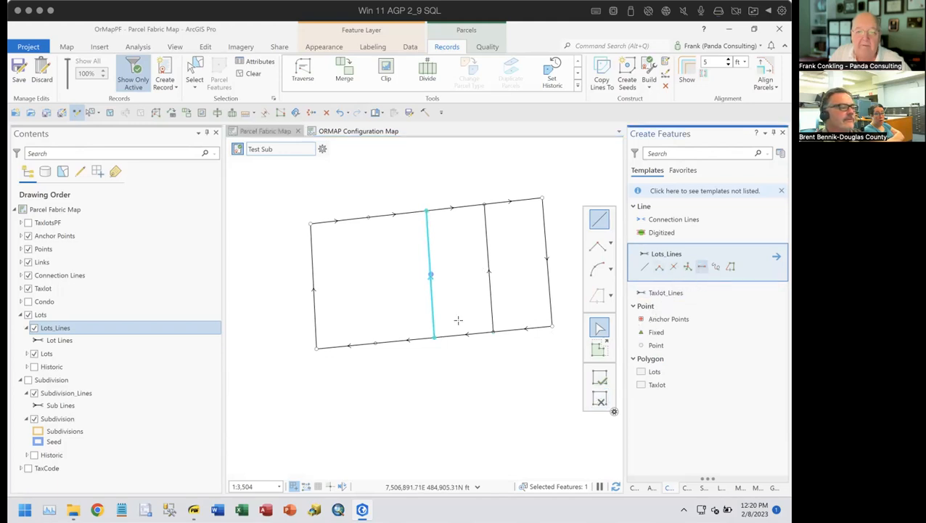
left_click(374, 342)
double_click(368, 216)
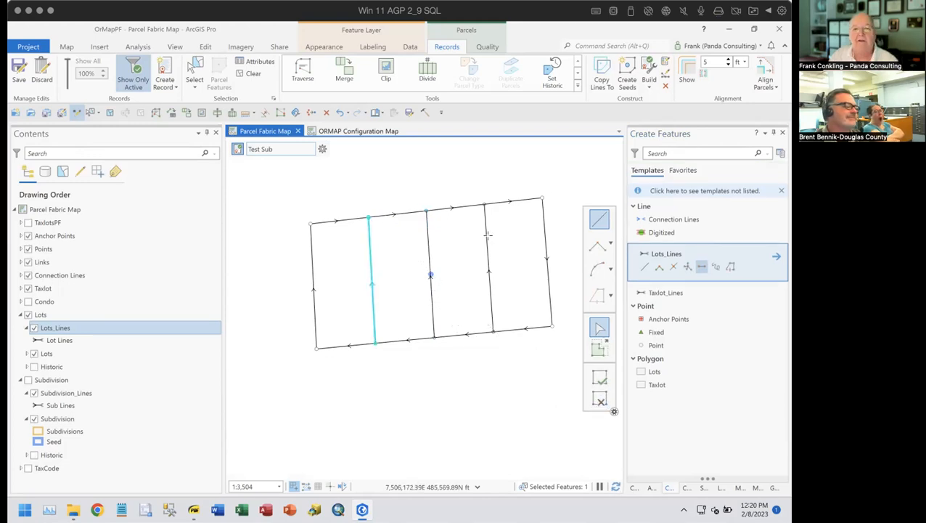
Create seeds in the four lots, build the active record, and show the Subdivision layer group again
left_click(628, 73)
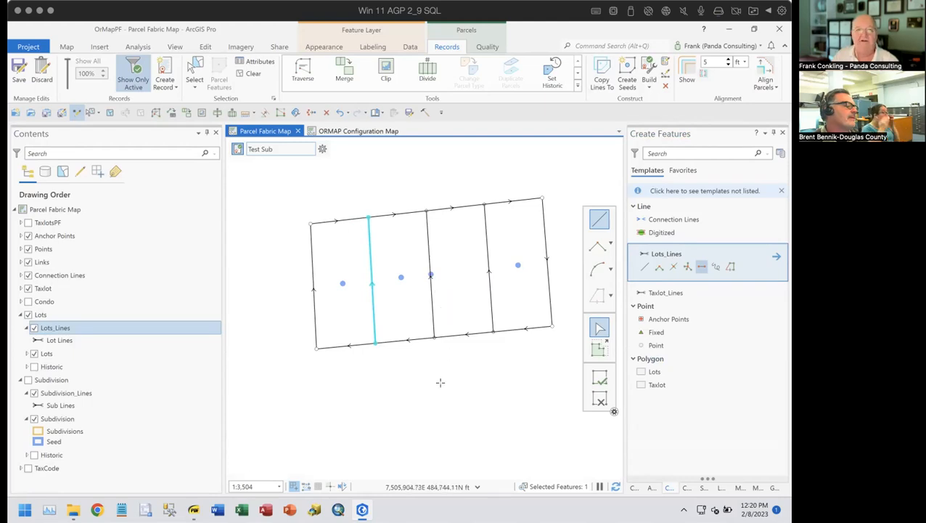
left_click(245, 74)
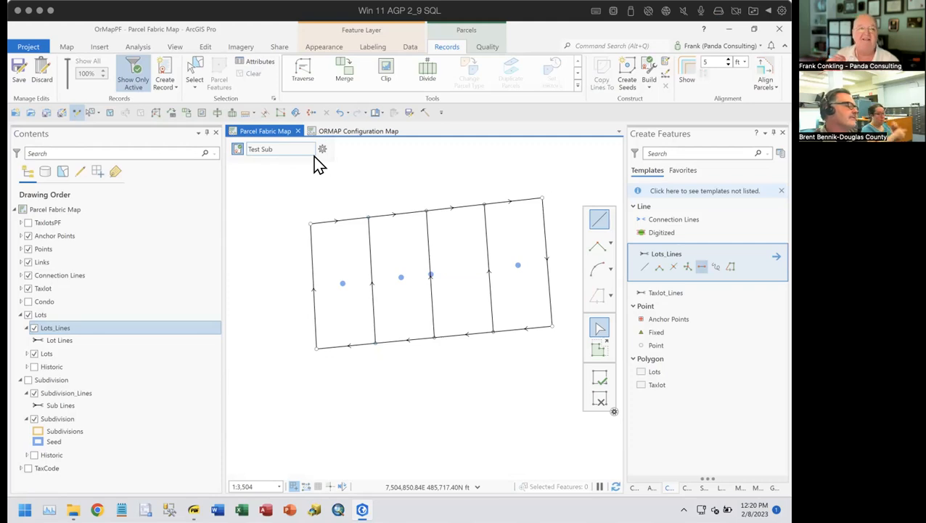
left_click(646, 64)
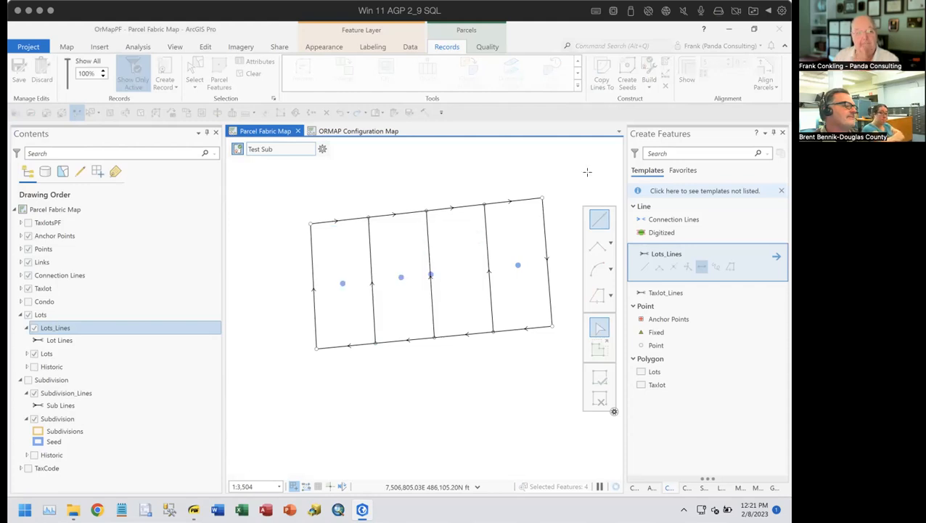
key("Escape")
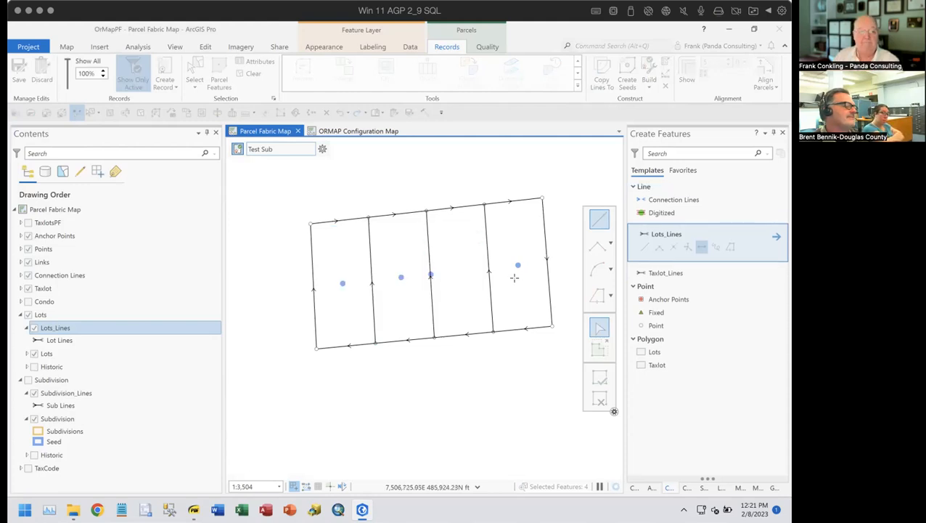
left_click(27, 380)
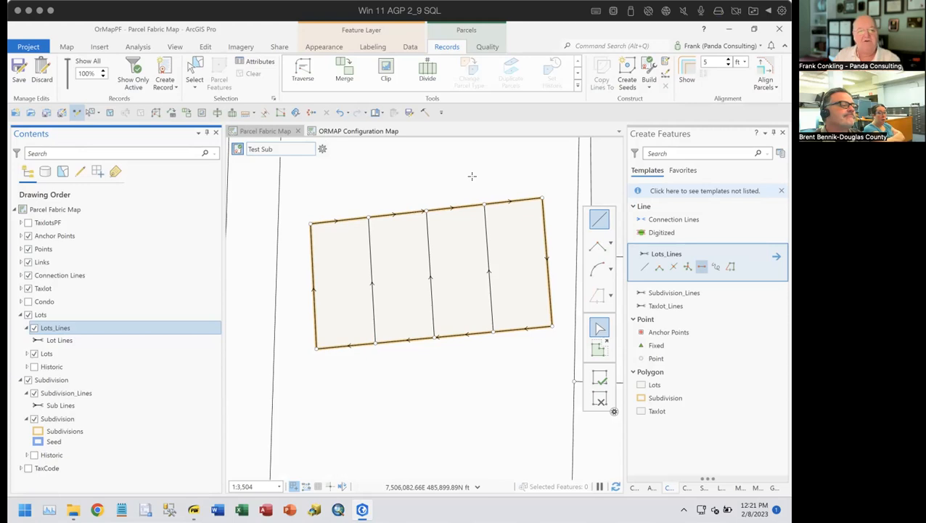
Select the features around the westernmost lot, examine the attributes of its lot line and subdivision line, and clear the selection
left_click(196, 75)
left_click(333, 220)
left_click(350, 313)
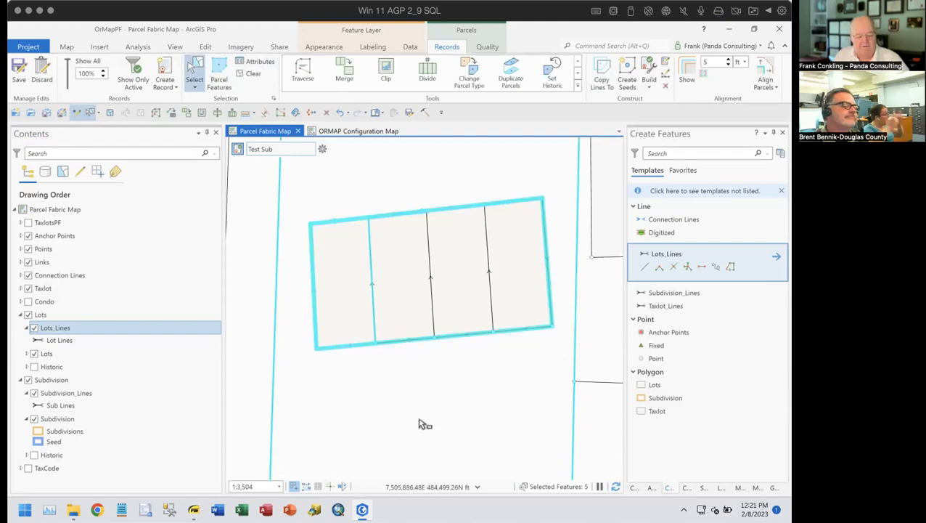
left_click(652, 487)
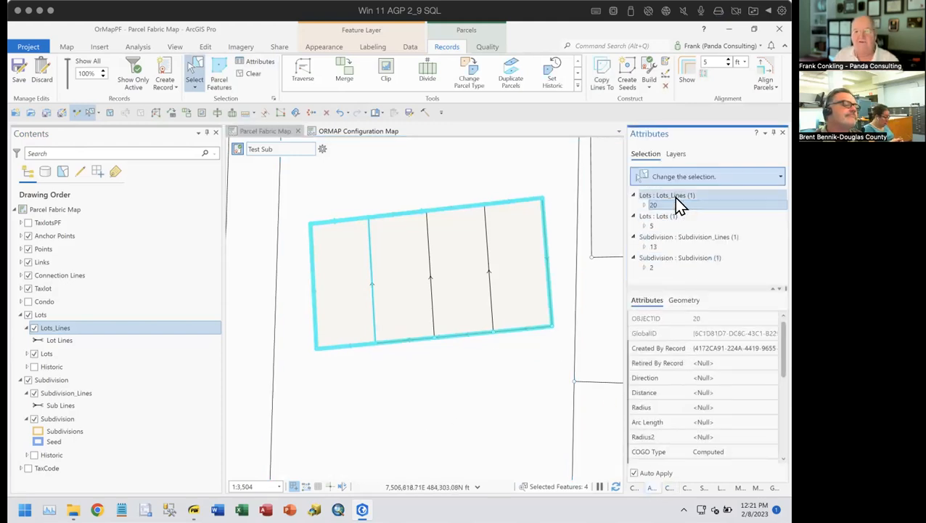
left_click(653, 205)
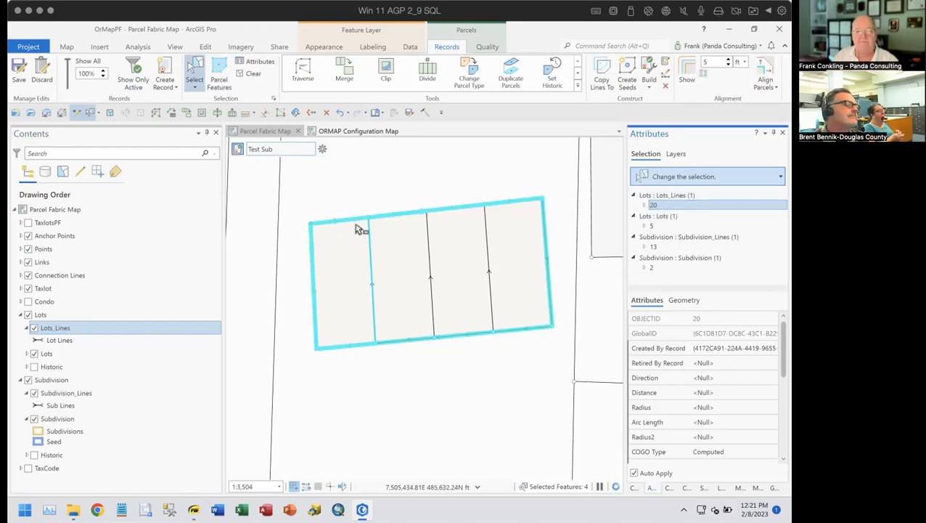
left_click(657, 247)
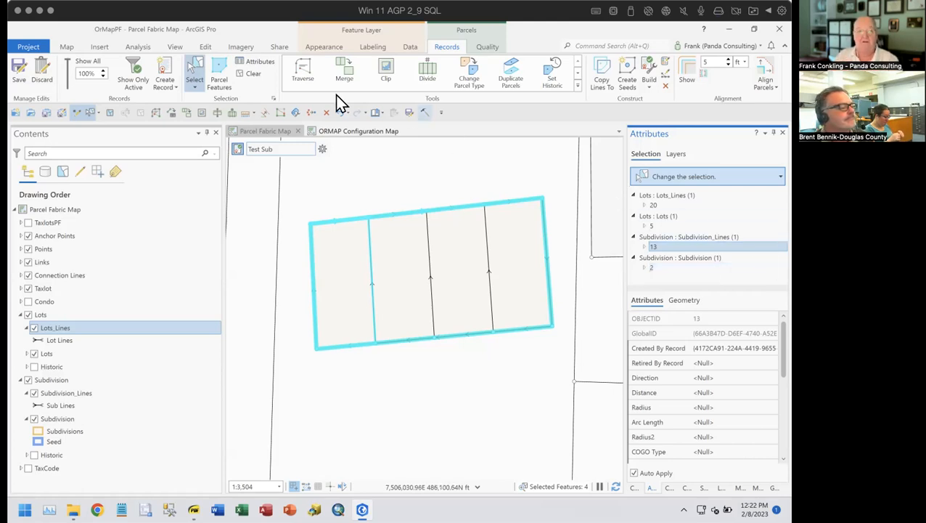
left_click(247, 74)
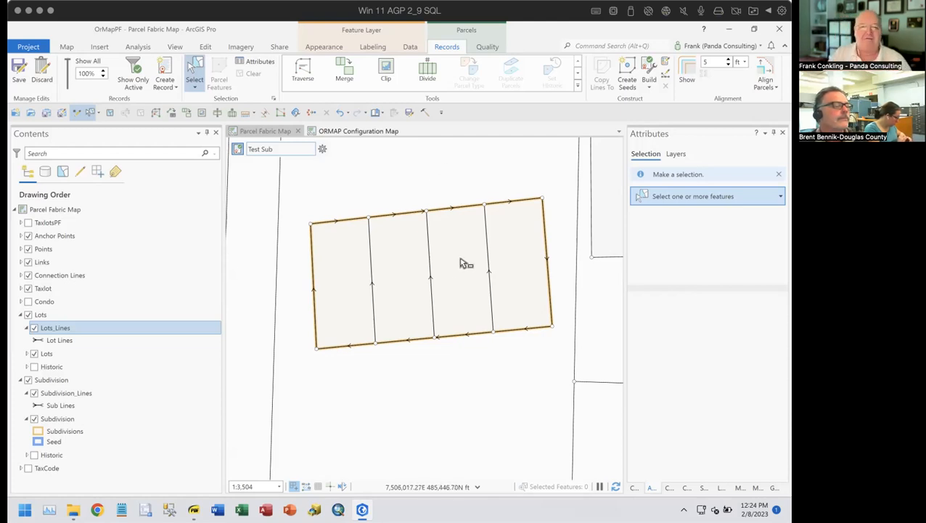
Create a new record with the default name and empty fields as the active record for the area north of the subdivision
scroll(463, 259, "down", 3)
left_click_drag(457, 250, 439, 468)
mouse_move(476, 331)
left_mouse_down()
mouse_move(438, 435)
mouse_move(400, 389)
left_mouse_up()
scroll(439, 436, "down", 2)
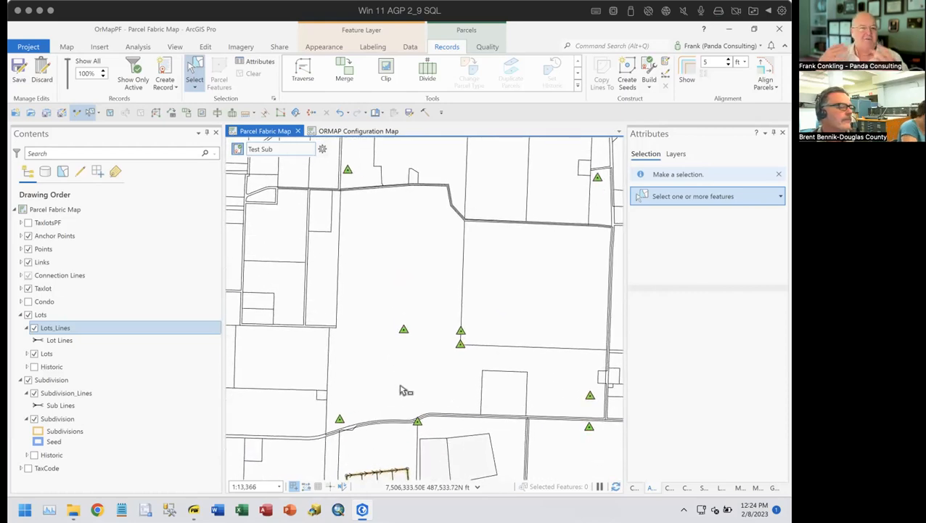
left_click(324, 150)
left_click(354, 151)
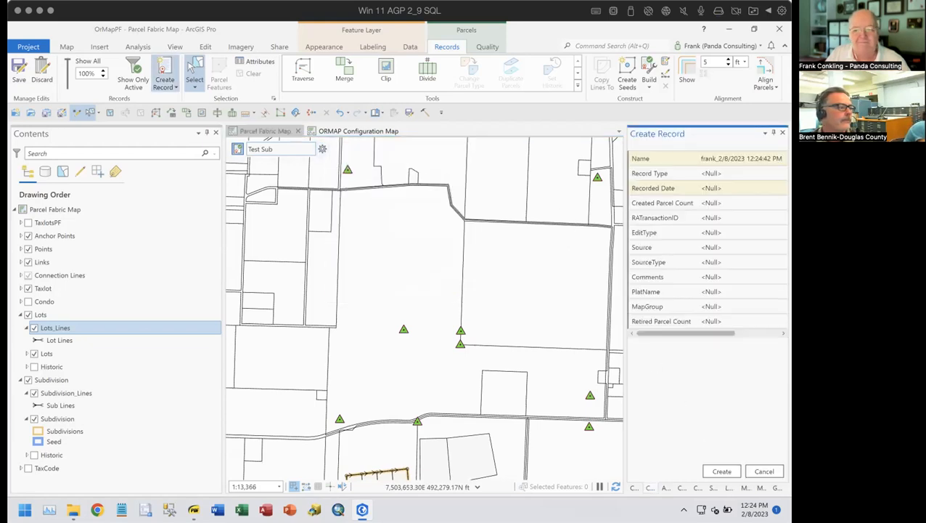
left_click(715, 472)
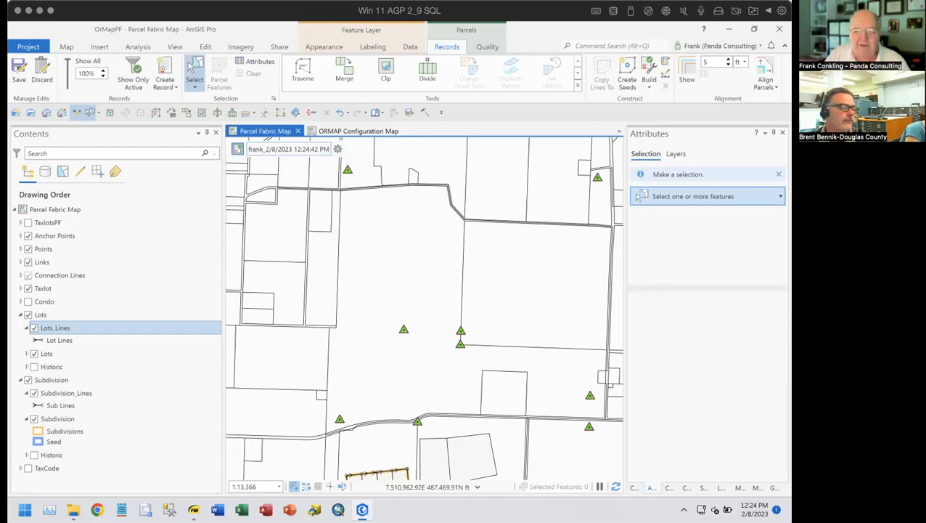
Using the Taxlot_Lines template, draw a curved boundary line in the large central parcel, bowing west and ending just below the northern road
left_click(669, 488)
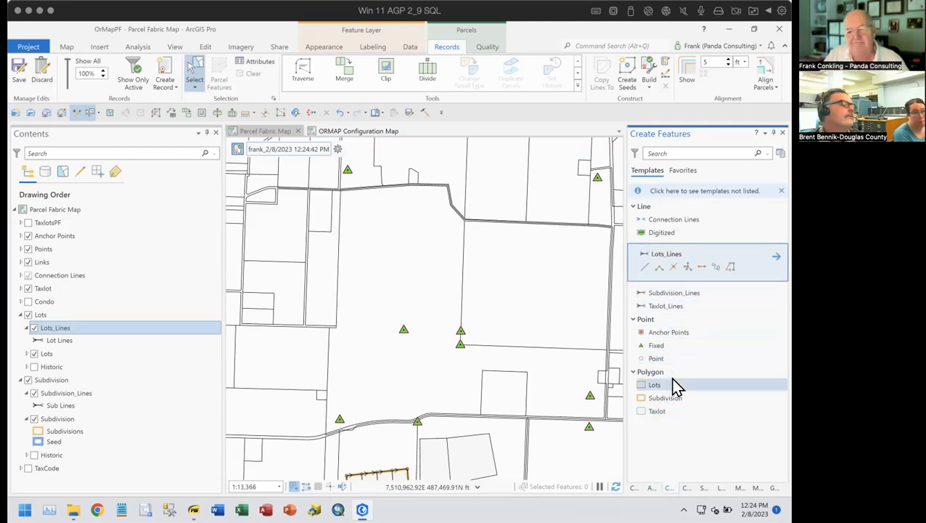
left_click(637, 303)
left_click(369, 380)
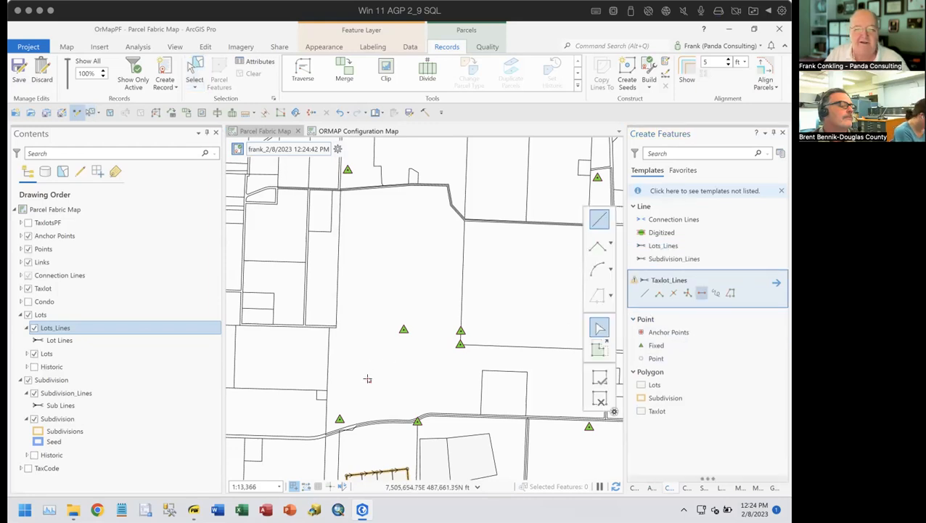
left_click(612, 273)
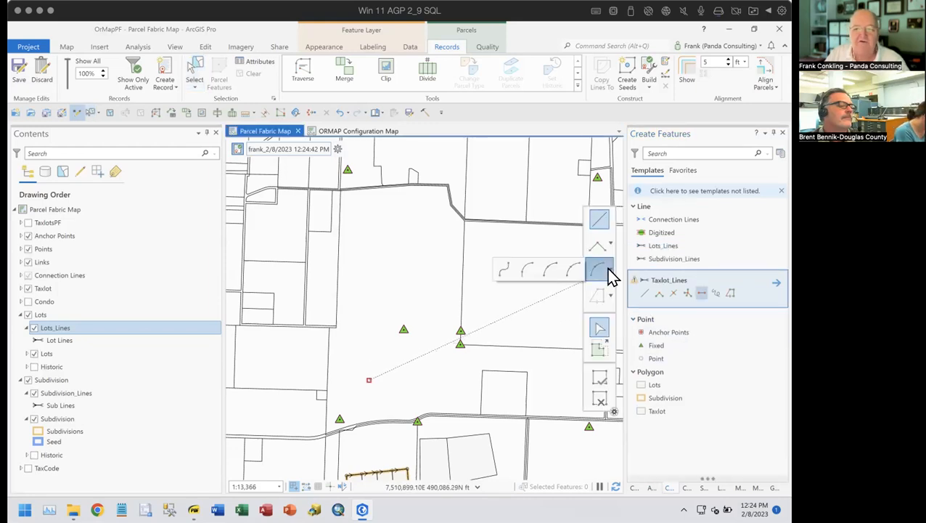
left_click(552, 279)
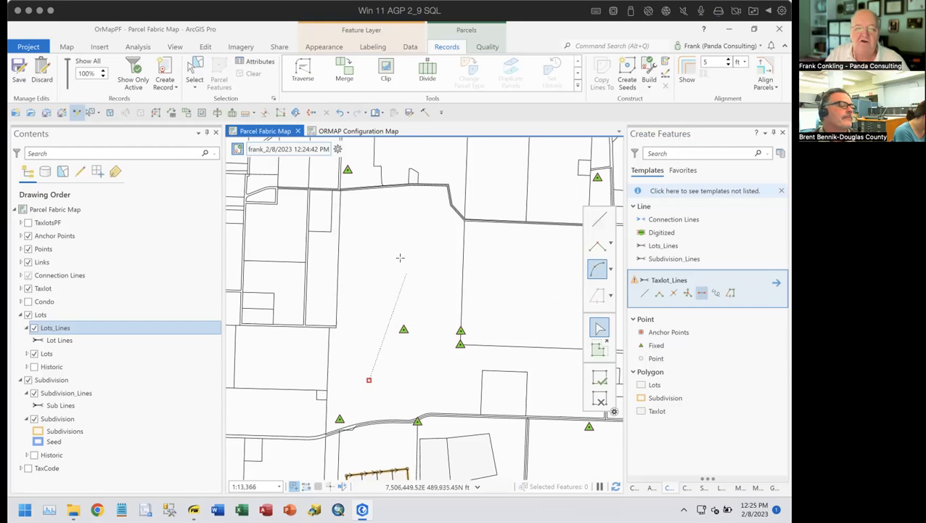
left_click(427, 197)
double_click(405, 218)
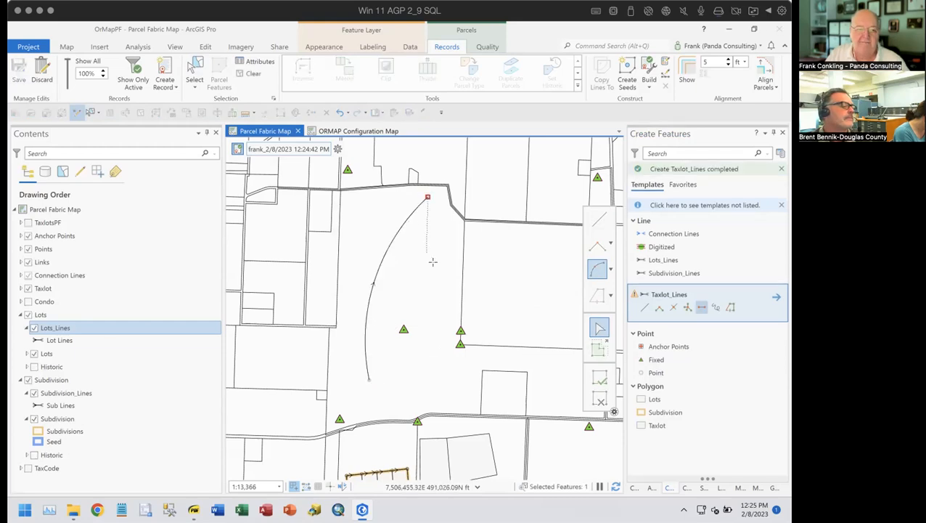
Continue the taxlot boundary with straight segments down the east side and close it at the arc's starting endpoint
left_click(599, 220)
left_click(448, 229)
left_click(442, 302)
double_click(412, 355)
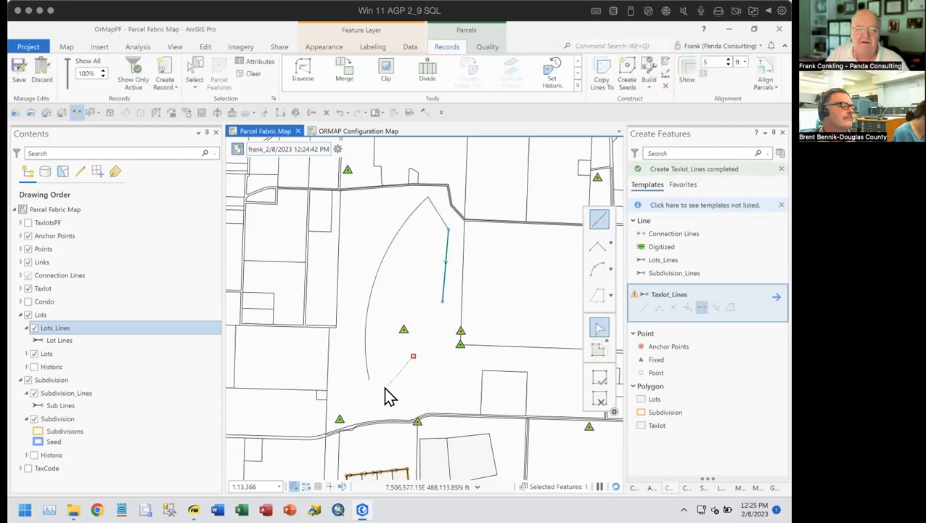
double_click(368, 380)
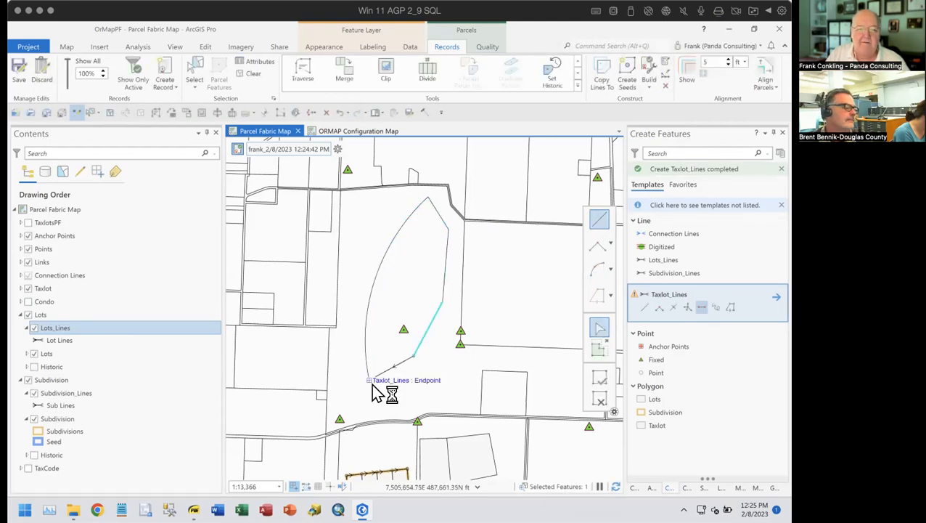
left_click(600, 400)
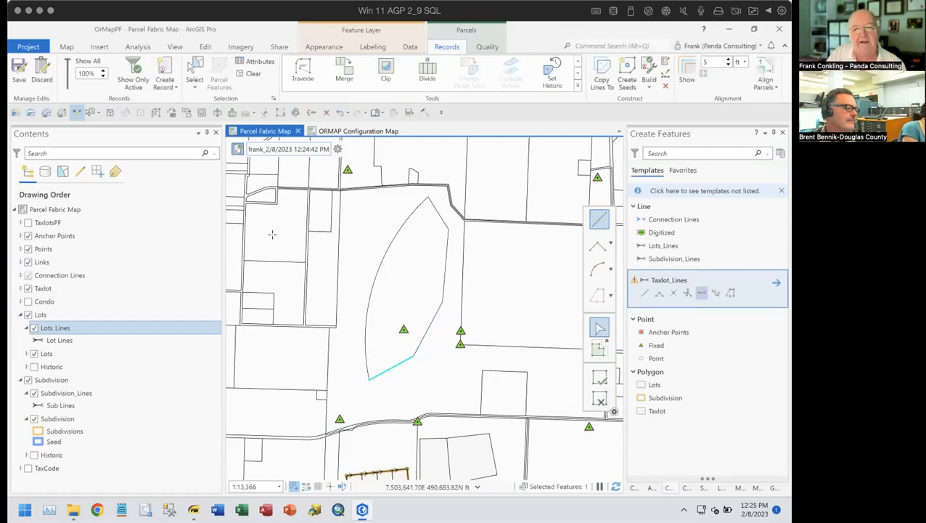
Create a seed inside the closed taxlot boundary, select it and delete it again
left_click(629, 72)
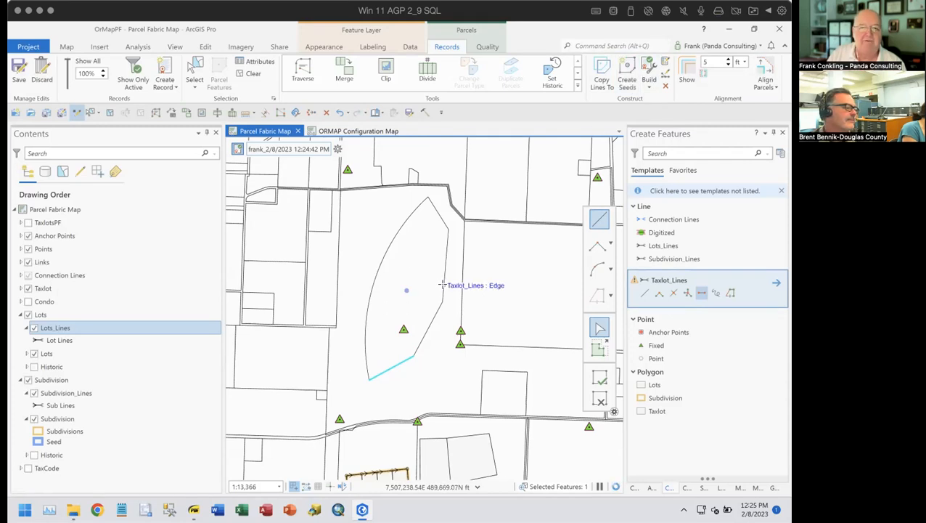
left_click(196, 85)
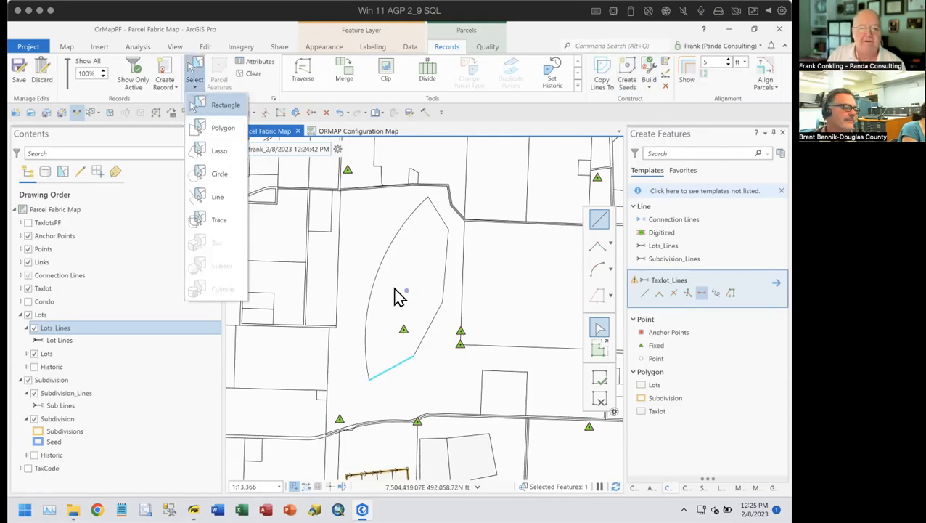
left_click(399, 290)
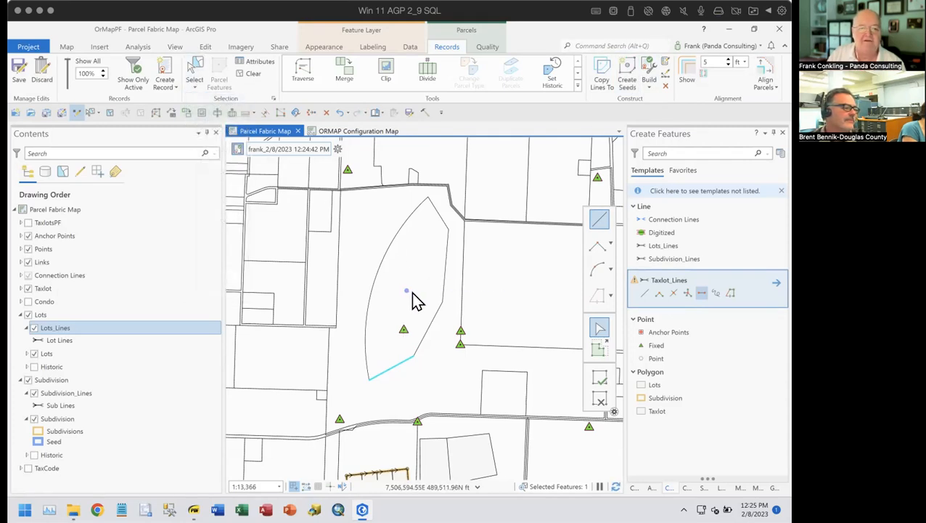
left_click(192, 72)
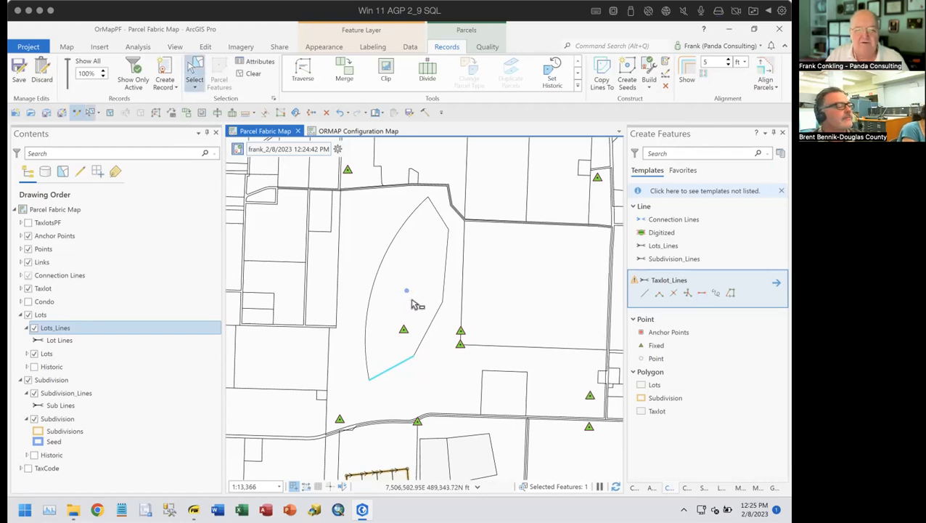
left_click(411, 305)
left_click(363, 244)
left_click(326, 114)
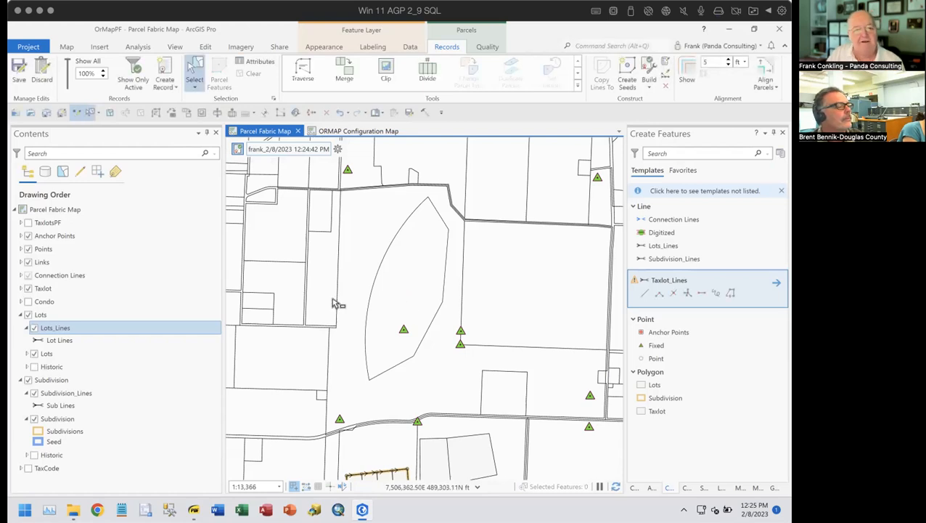
Select only the curved taxlot line and divide it into 11 equal parts
left_click(385, 278)
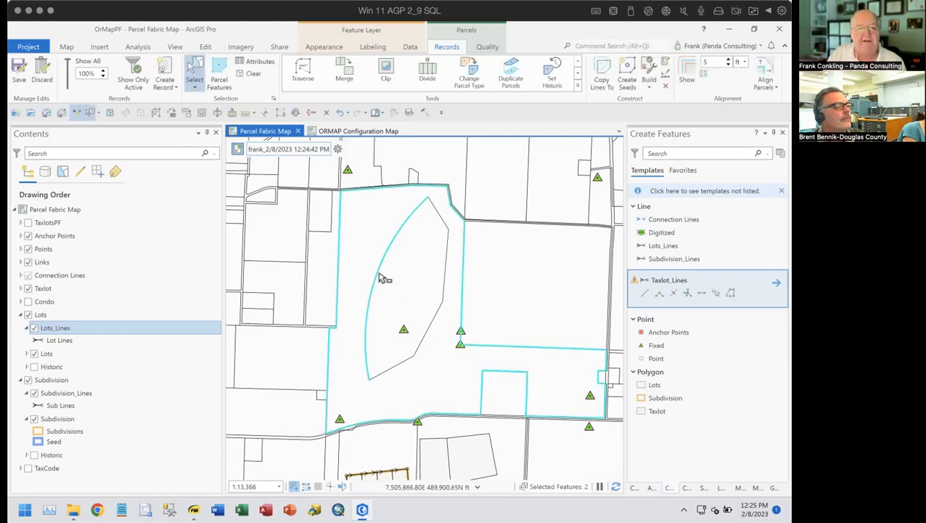
left_click(358, 243)
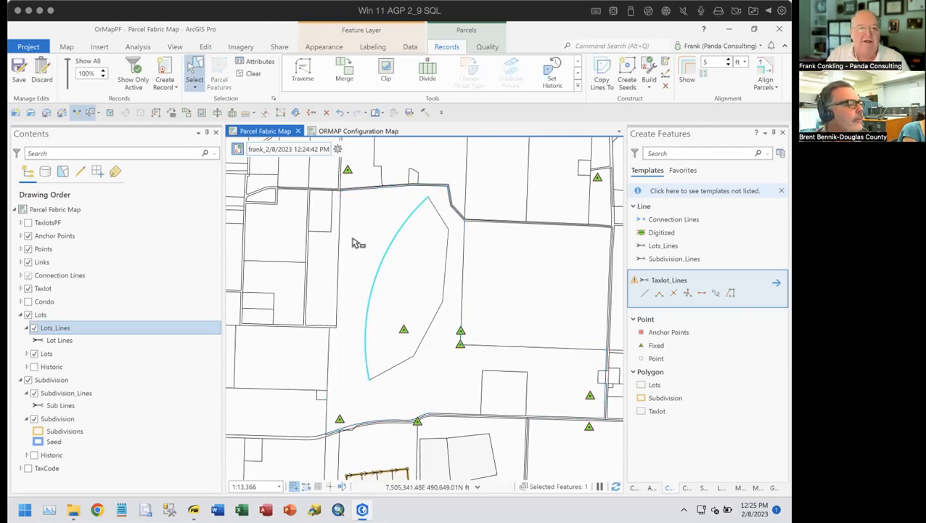
left_click(428, 72)
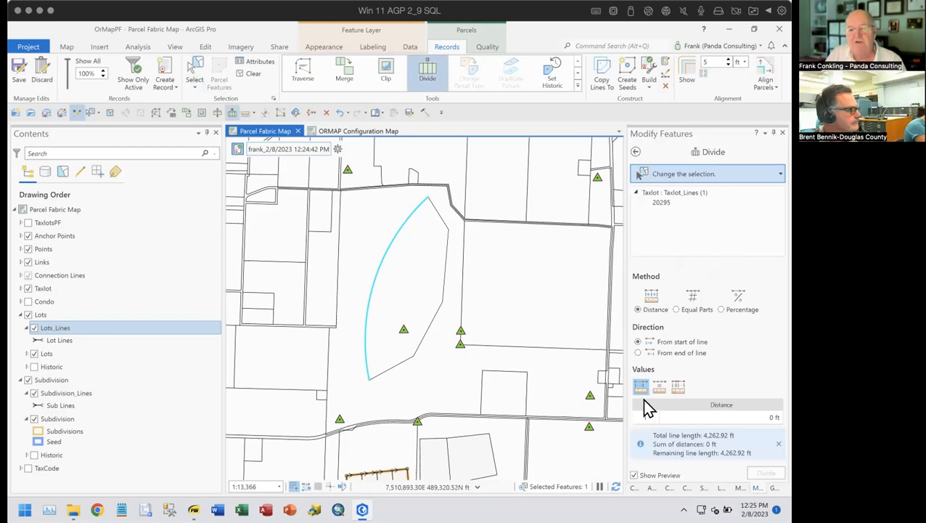
left_click(691, 310)
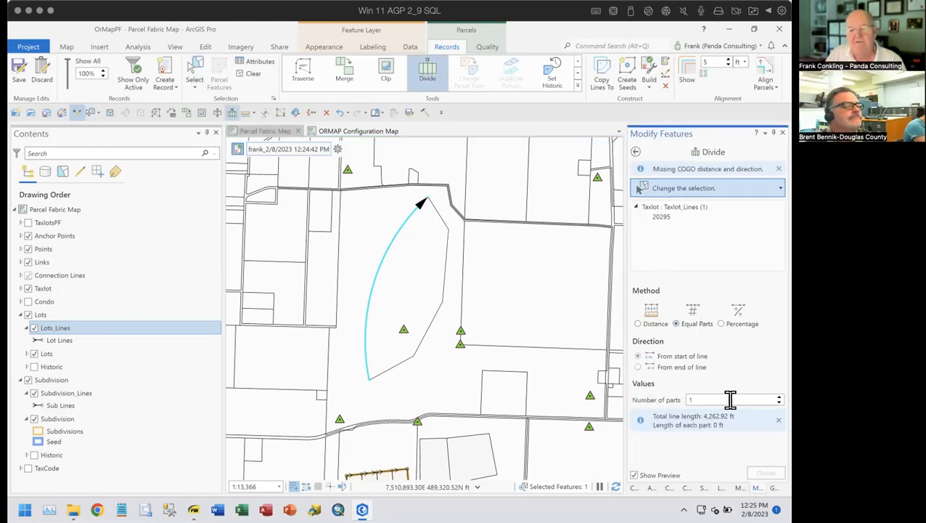
left_click(706, 399)
type("11")
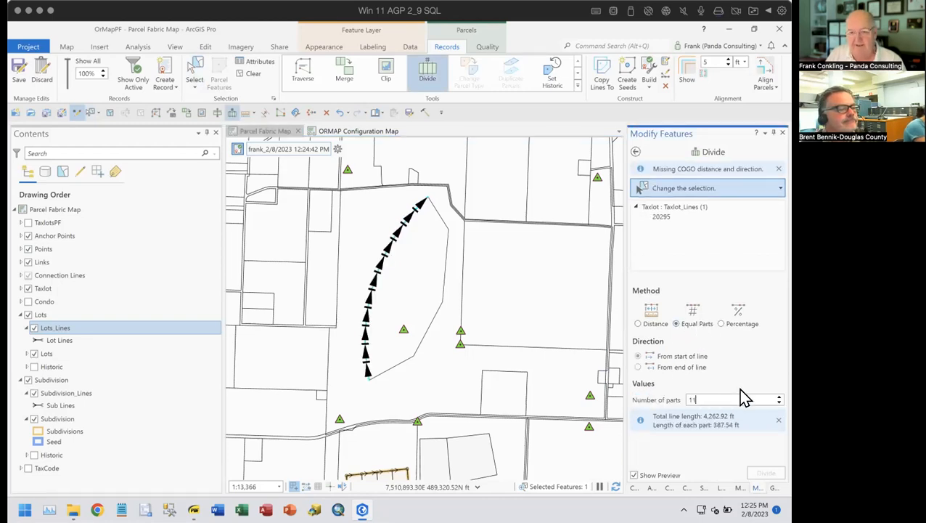
left_click(765, 474)
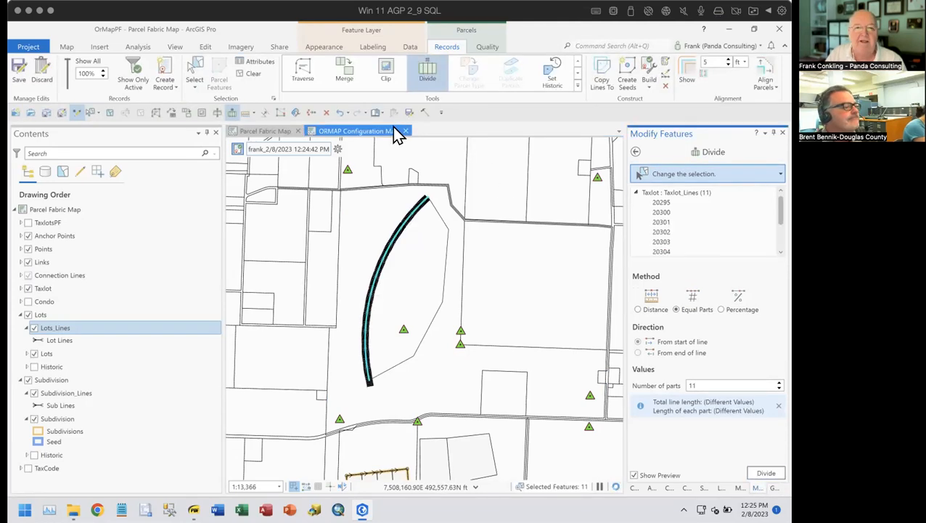
Leave the Divide tool, clear the selection and create a seed inside the closed boundary with the divided arc
left_click(637, 153)
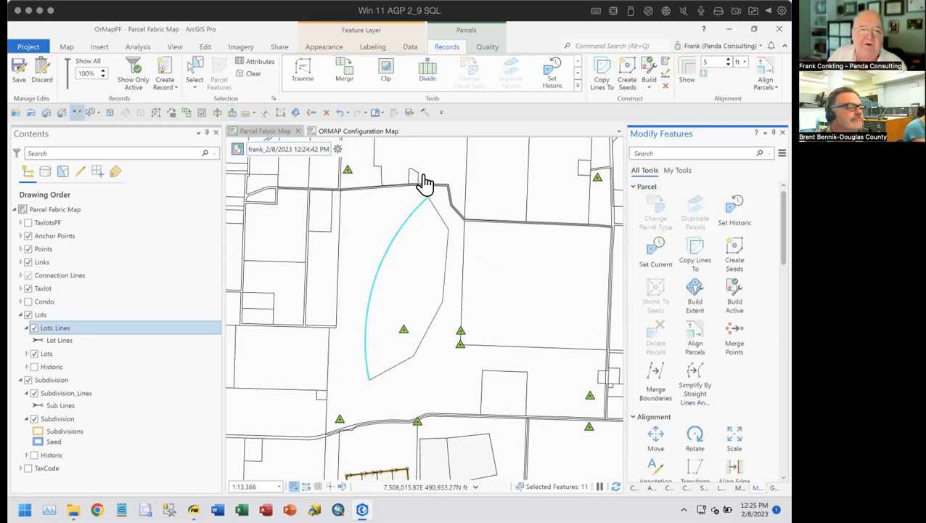
left_click(254, 75)
left_click(629, 80)
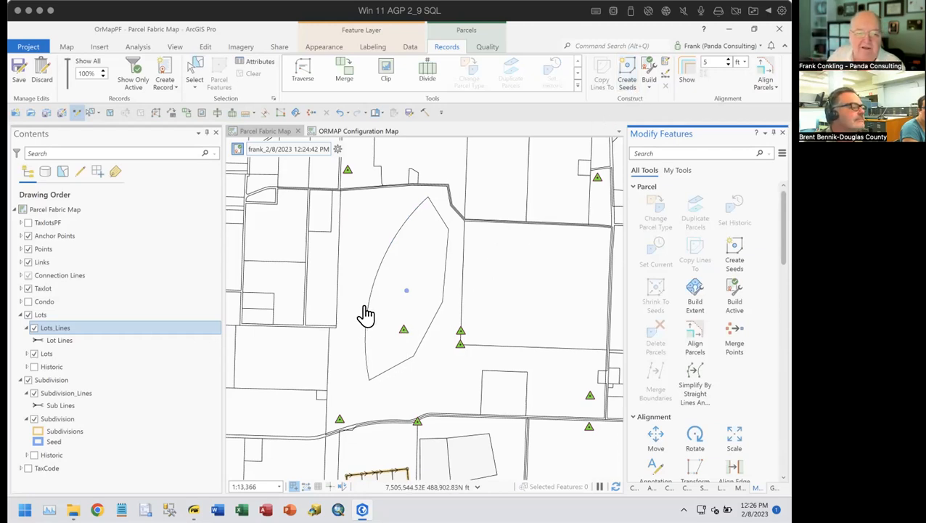
Open the primary symbology settings of the Taxlot_Lines layer and enlarge their display
scroll(405, 246, "up", 4)
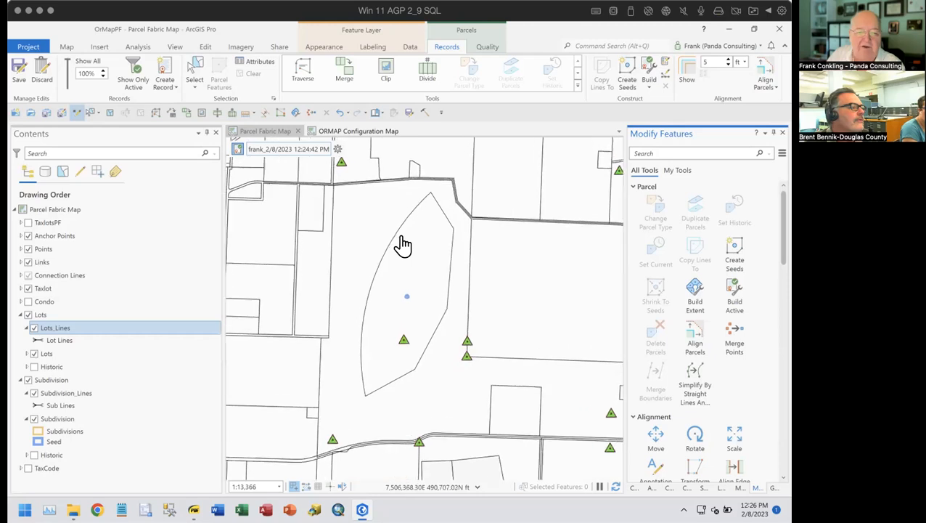
scroll(403, 246, "up", 3)
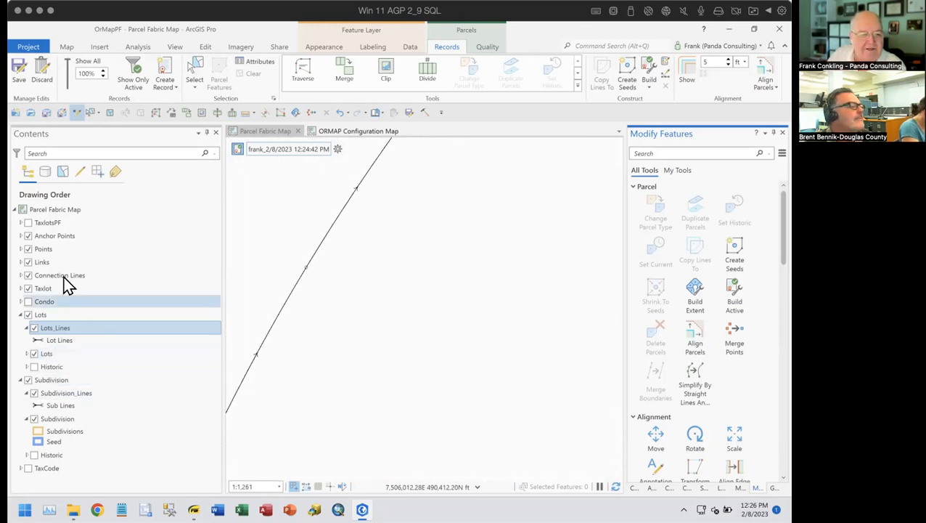
left_click(21, 288)
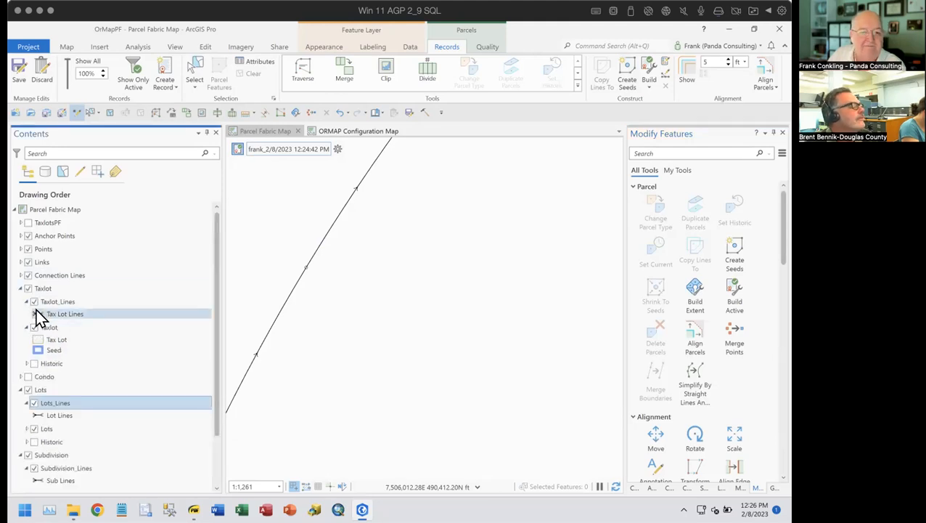
left_click(37, 311)
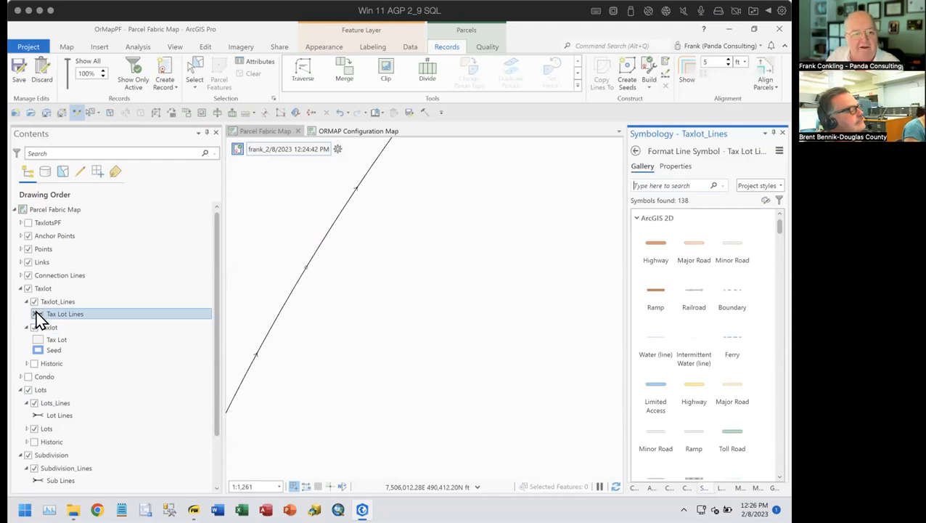
left_click(635, 150)
left_click_drag(623, 229, 487, 262)
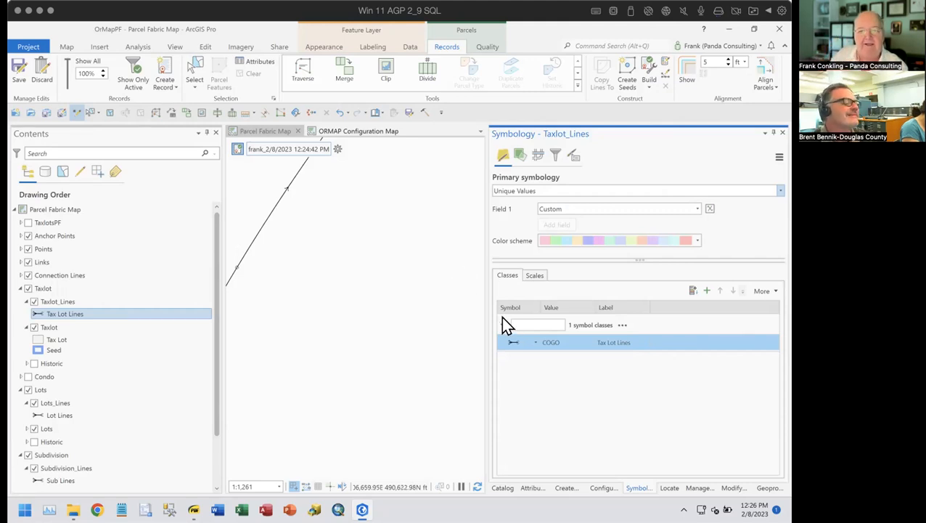
Move the scale break of the COGO class in Taxlot_Lines so the arrowed line symbol also covers the 1:3,080 map scale
left_click(60, 300)
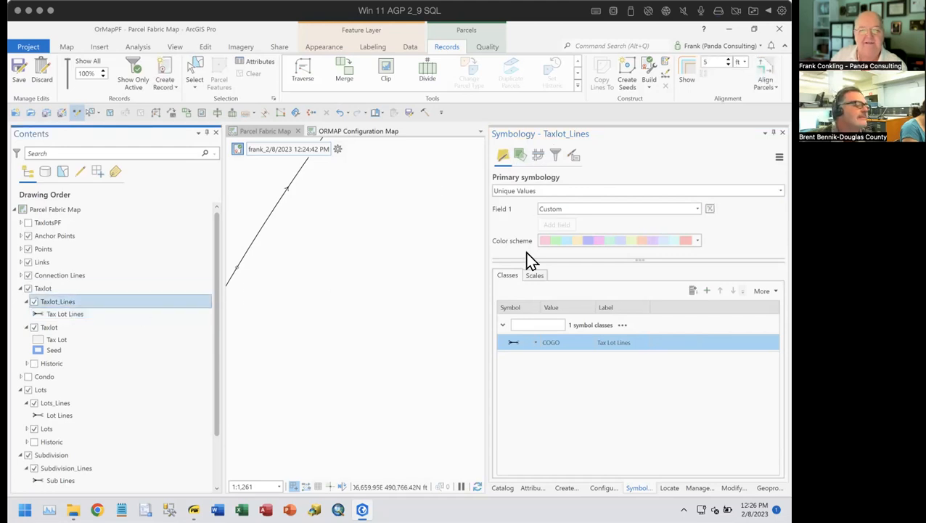
left_click(515, 344)
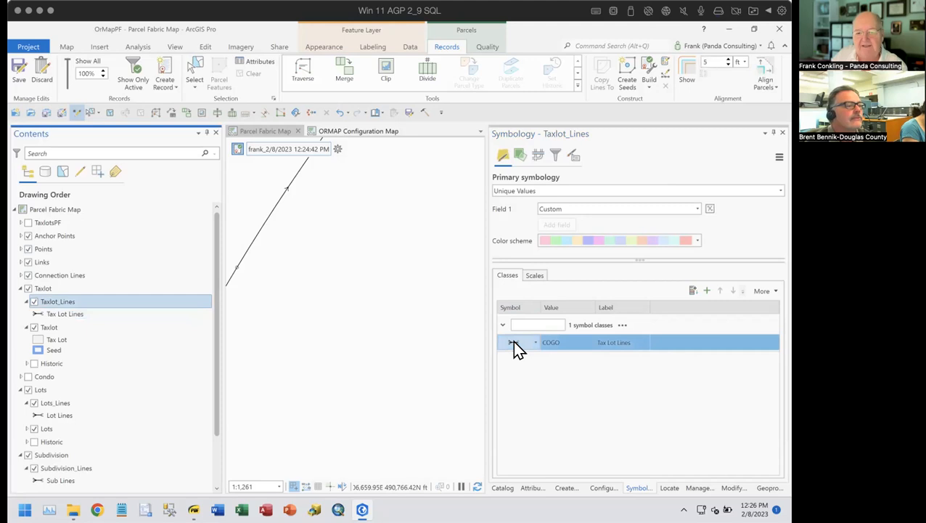
left_click(534, 275)
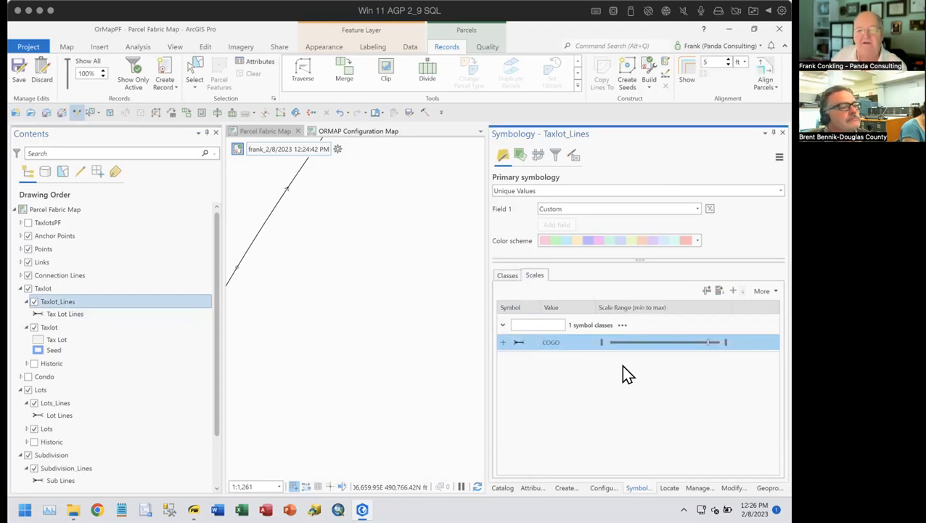
left_click(704, 342)
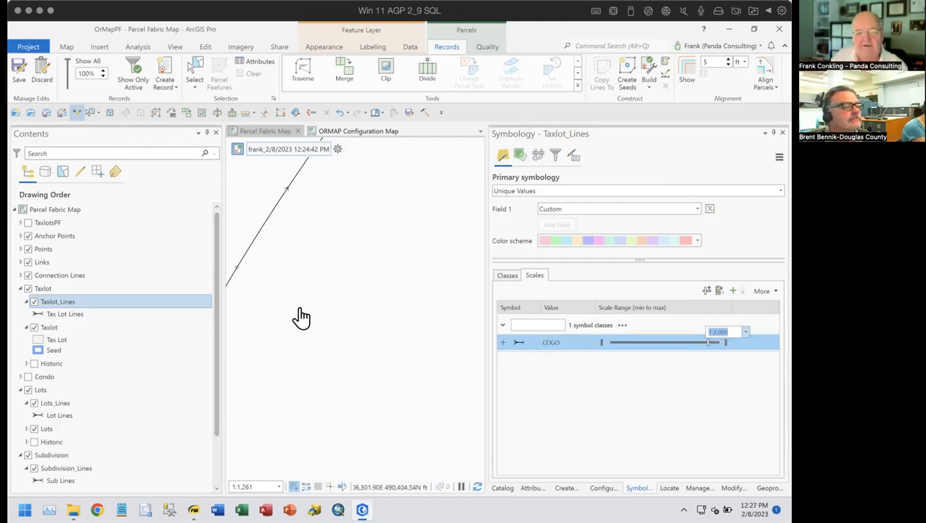
scroll(324, 273, "down", 2)
scroll(324, 272, "down", 2)
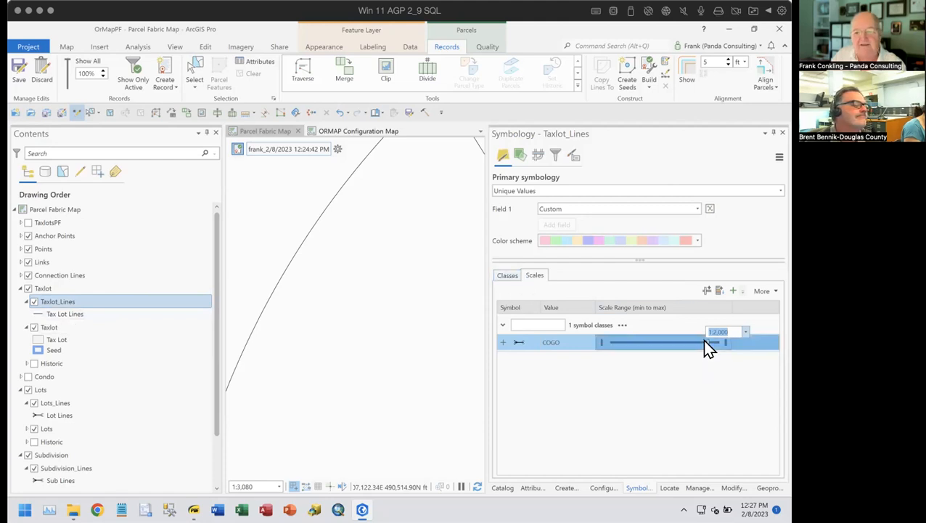
left_click_drag(709, 349, 679, 353)
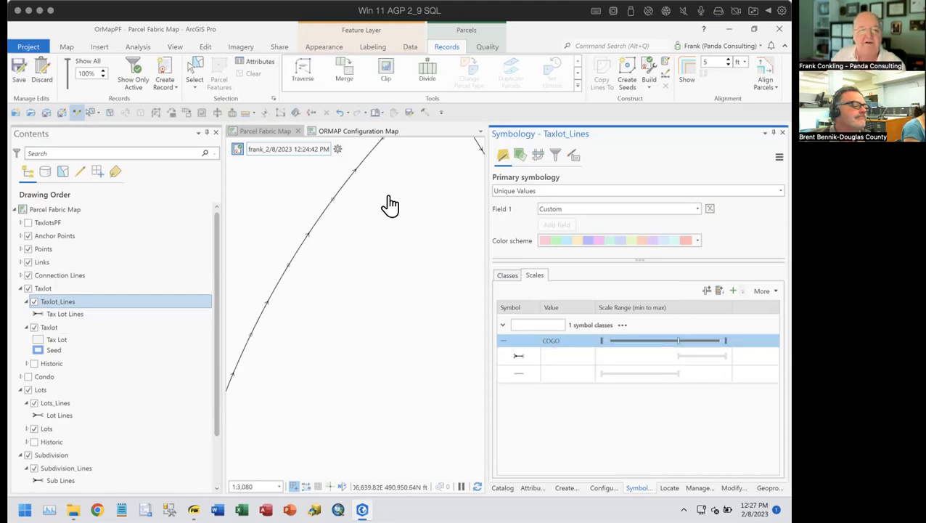
Widen the map area again and inspect a division point on the curved boundary up close
left_click_drag(483, 263, 601, 271)
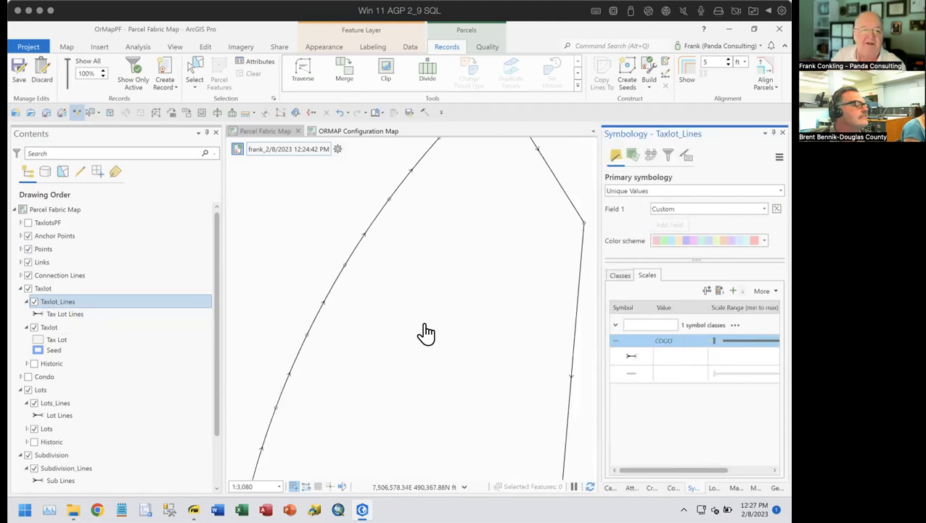
scroll(345, 275, "up", 4)
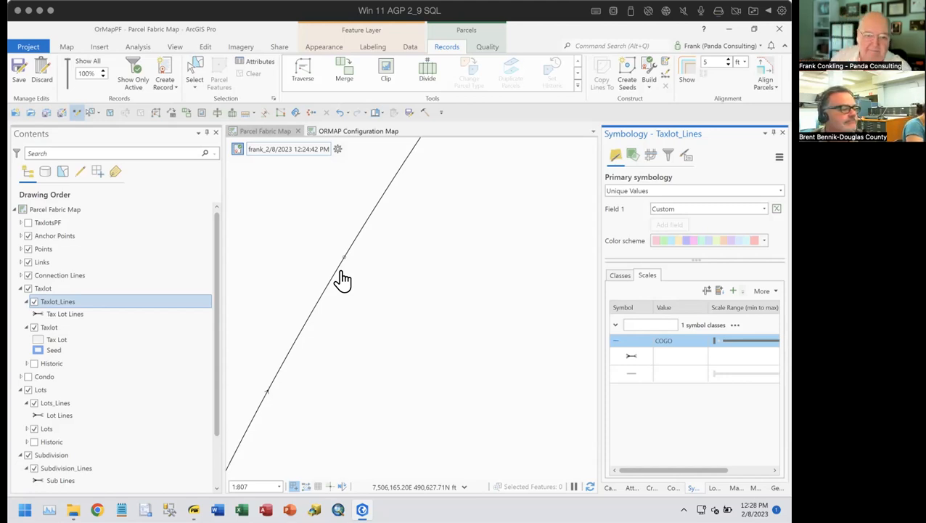
scroll(342, 268, "up", 5)
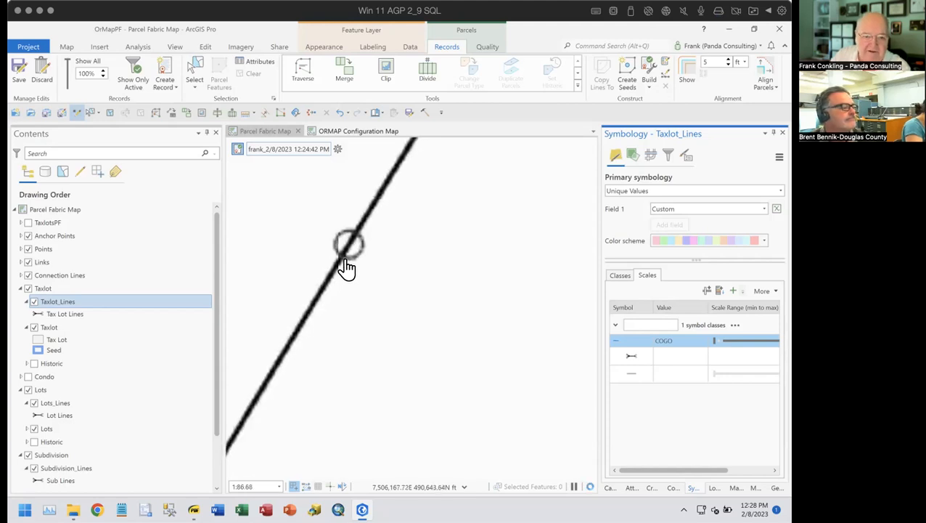
Examine the division point on the curved taxlot boundary at a map scale of about 1:0.08
scroll(355, 213, "up", 3)
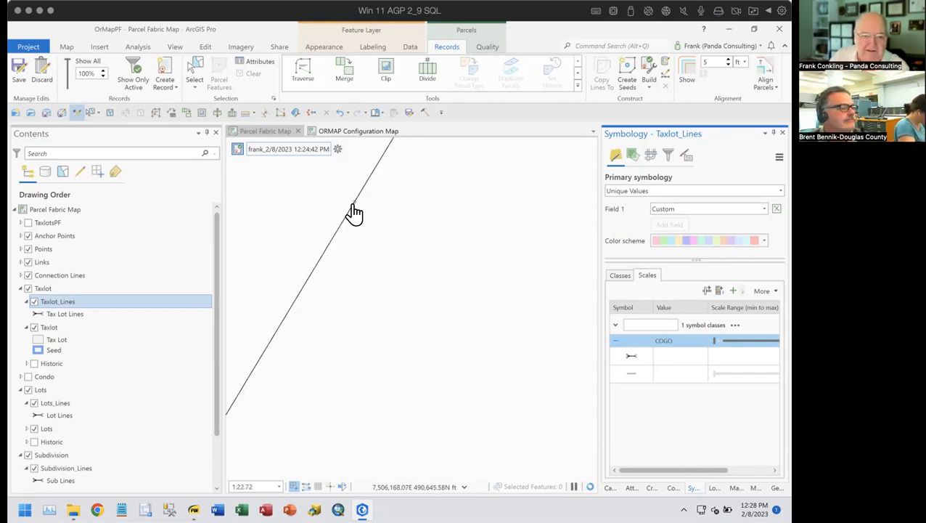
scroll(355, 212, "up", 3)
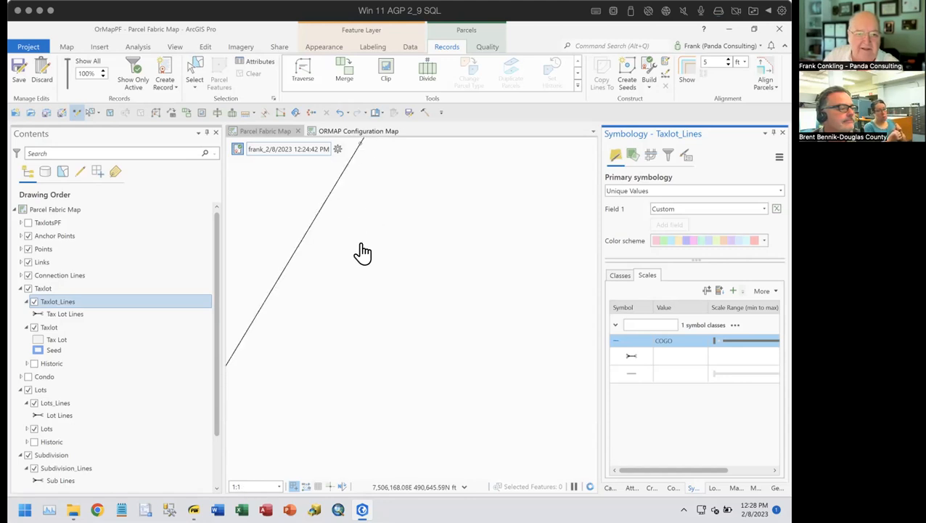
scroll(353, 326, "up", 2)
scroll(352, 326, "up", 3)
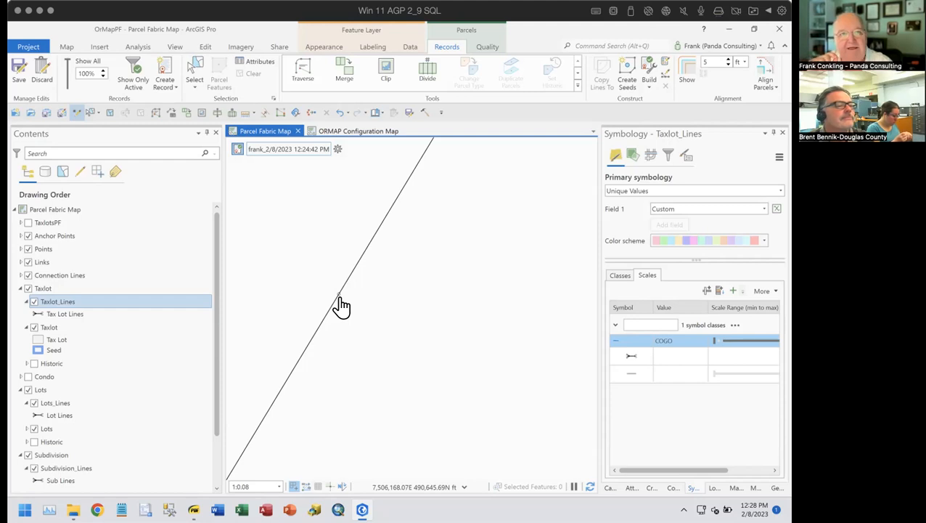
Examine the XY resolution and XY tolerance in the properties of the TaxlotsFD feature dataset in TownEd.gdb, and close them
left_click(610, 487)
scroll(657, 302, "up", 6)
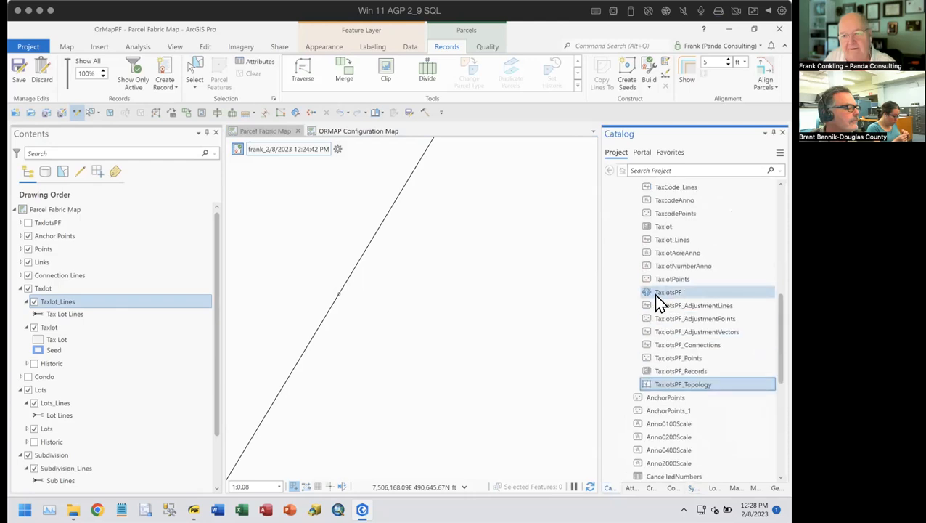
scroll(657, 304, "up", 5)
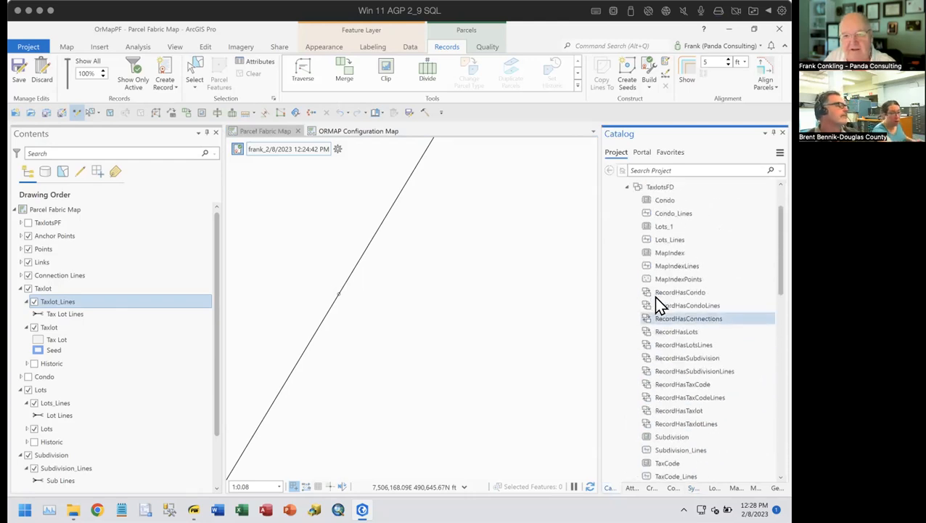
right_click(653, 245)
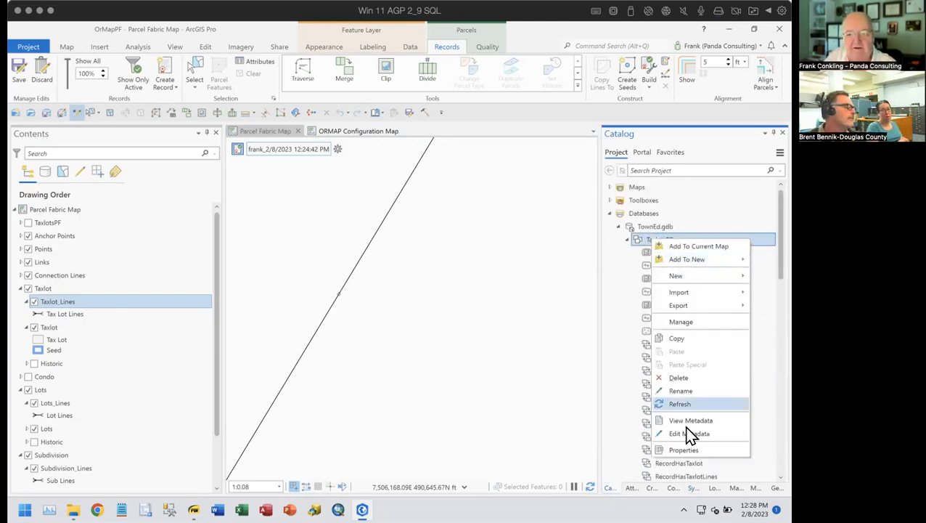
left_click(683, 449)
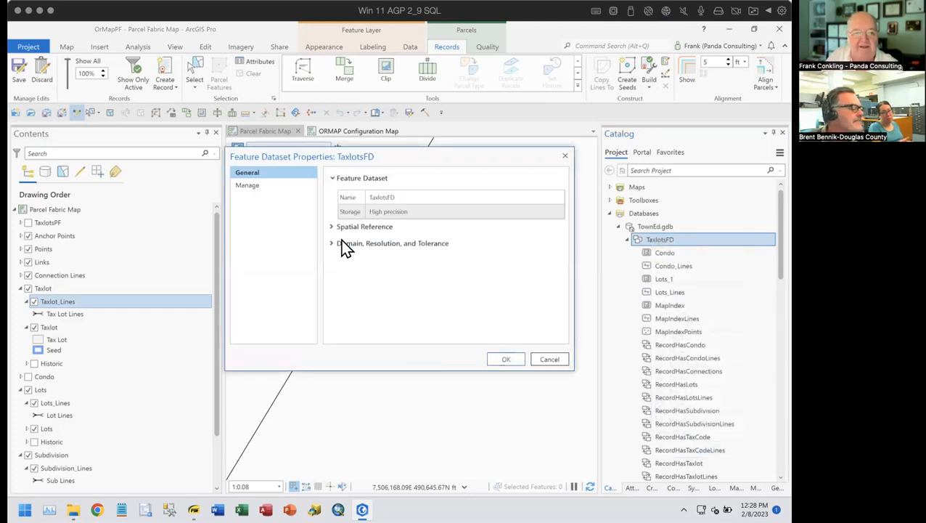
left_click(333, 243)
scroll(486, 273, "down", 3)
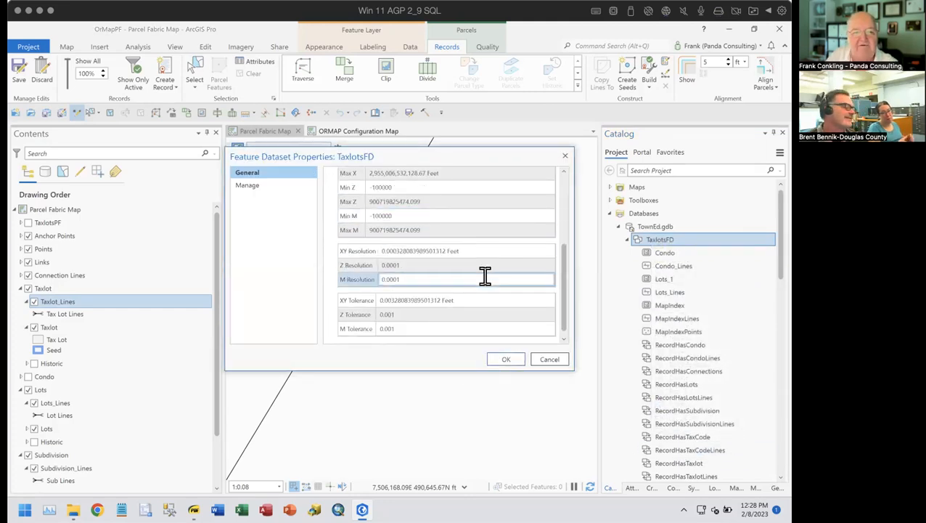
left_click(496, 251)
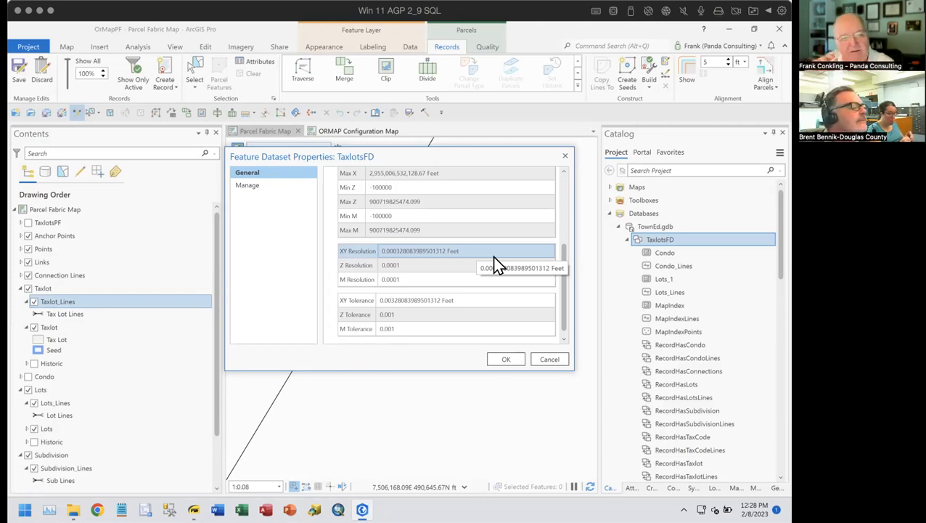
left_click(378, 254)
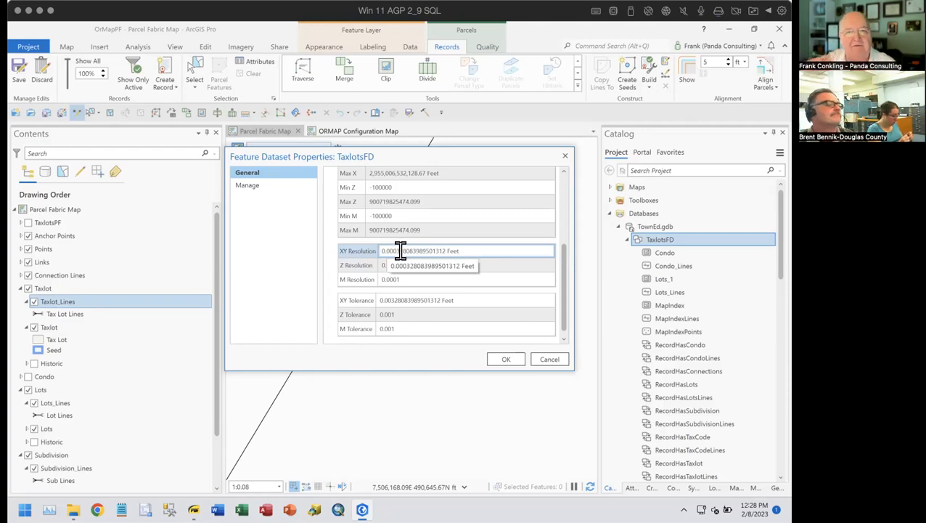
left_click(566, 157)
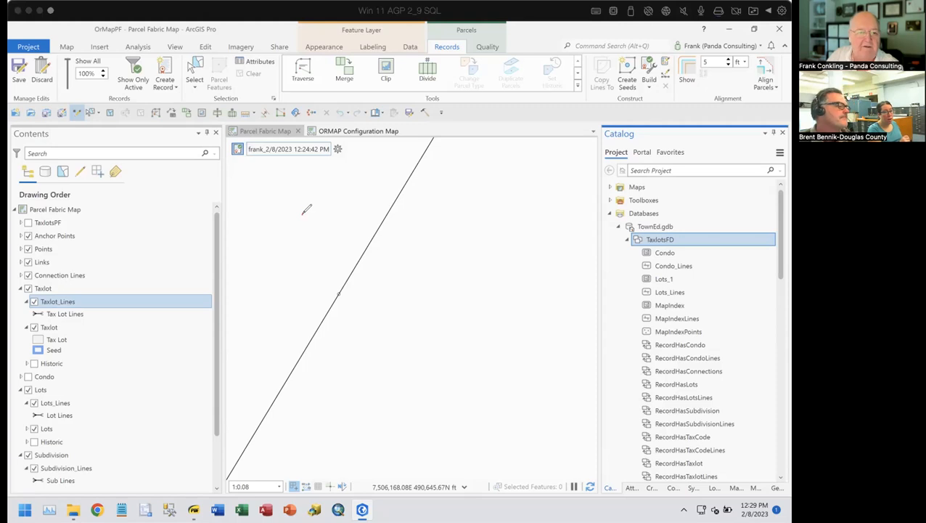
left_click(366, 214)
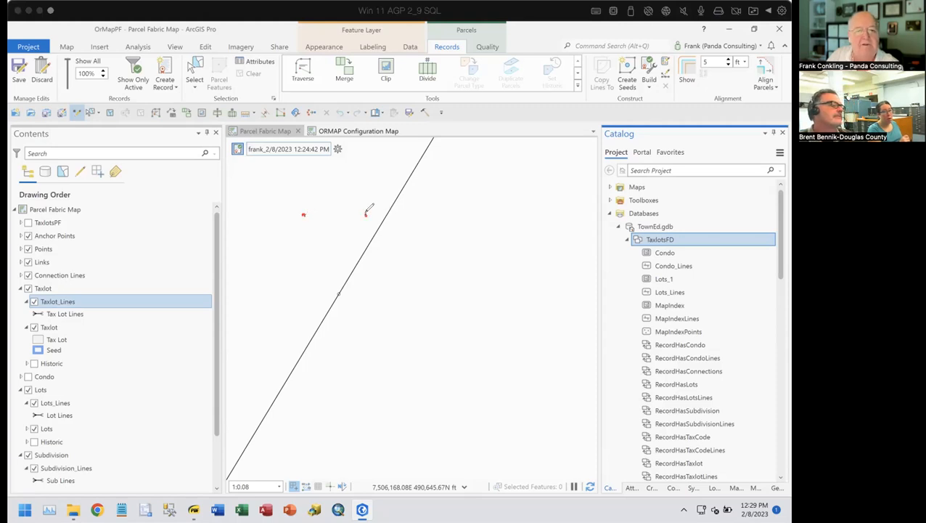
left_click(547, 221)
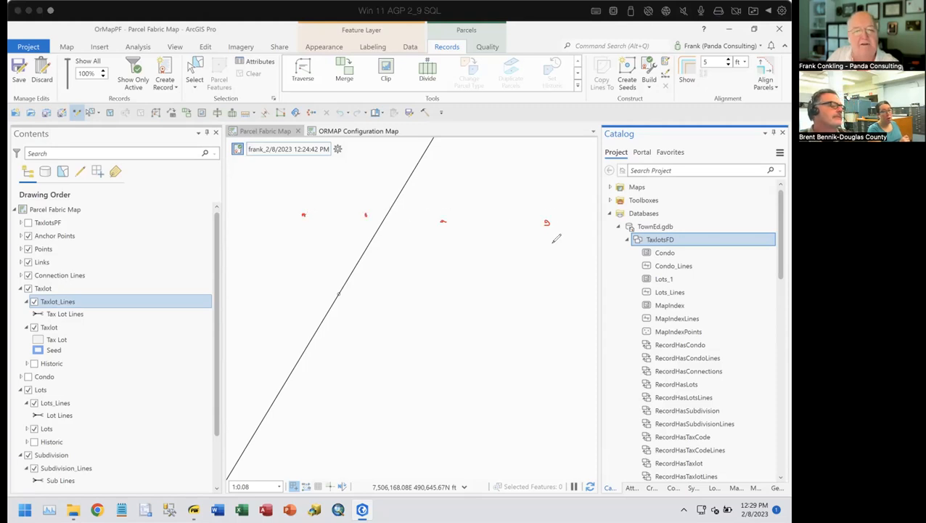
left_click(547, 298)
left_click(456, 300)
left_click(364, 295)
left_click(298, 296)
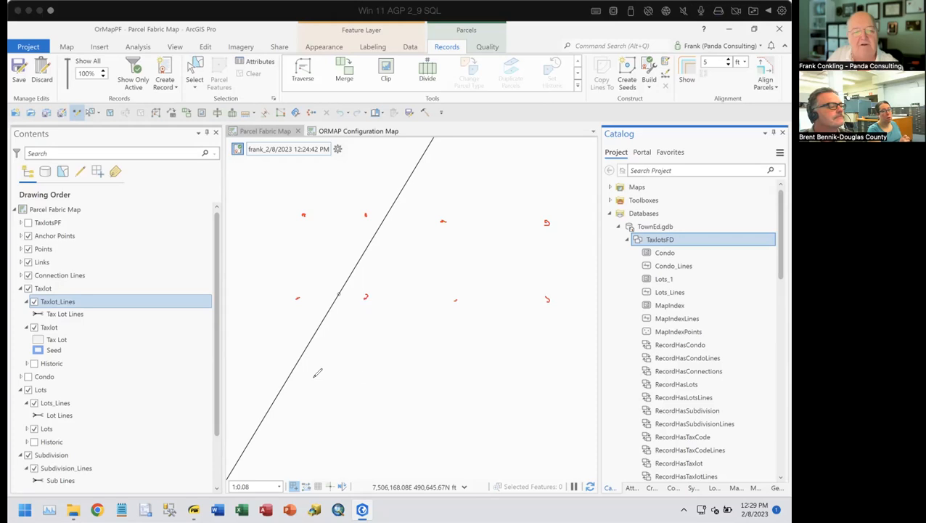
left_click(298, 360)
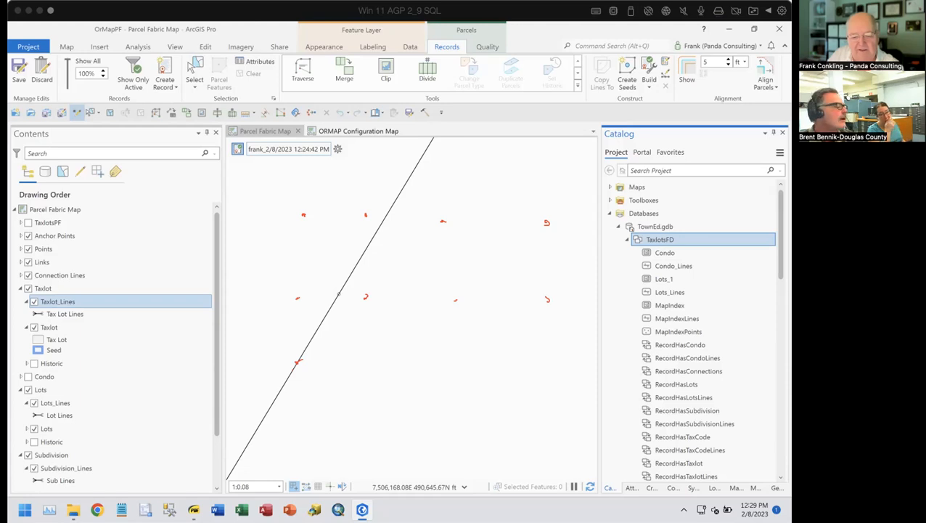
left_click(298, 360)
double_click(547, 223)
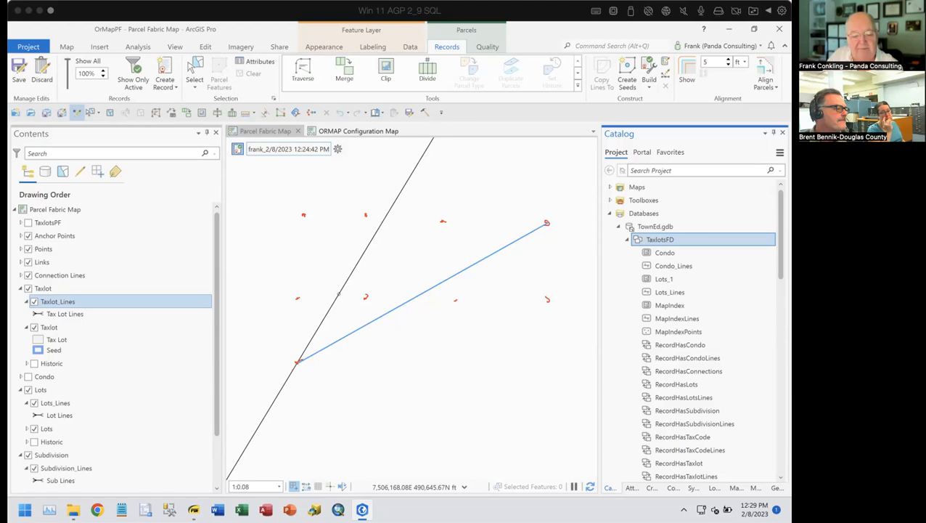
left_click_drag(425, 280, 436, 338)
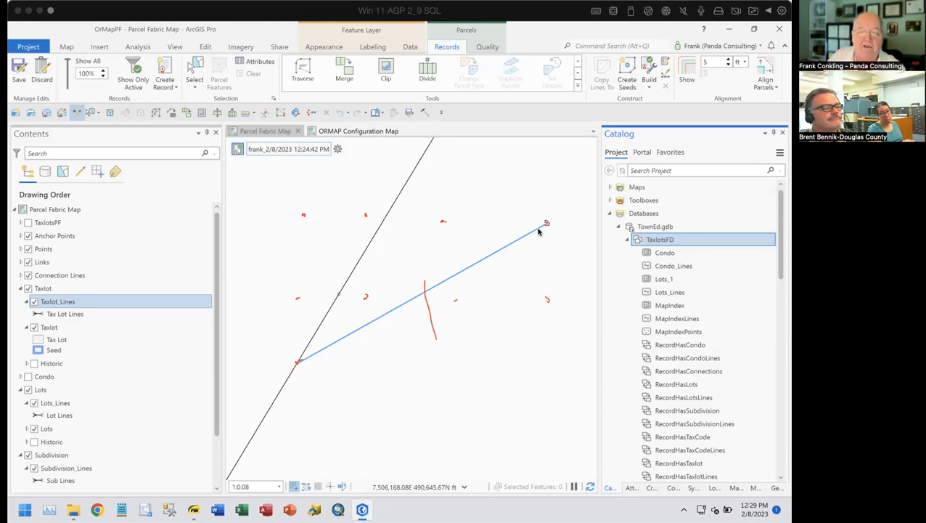
left_click_drag(546, 224, 453, 300)
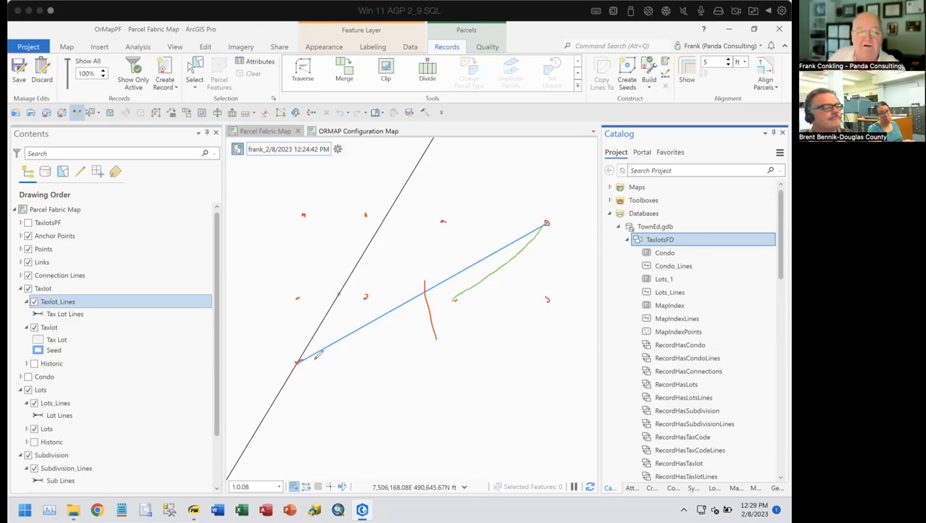
left_click_drag(298, 360, 369, 292)
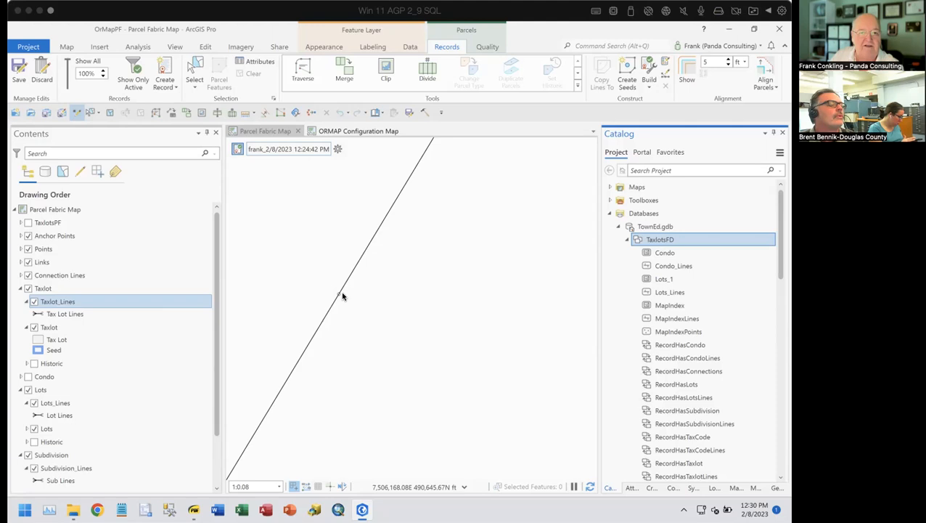
Check the Planarize cluster tolerance for the short line at the closed taxlot's northern tip, and clear the selection
scroll(472, 265, "down", 4)
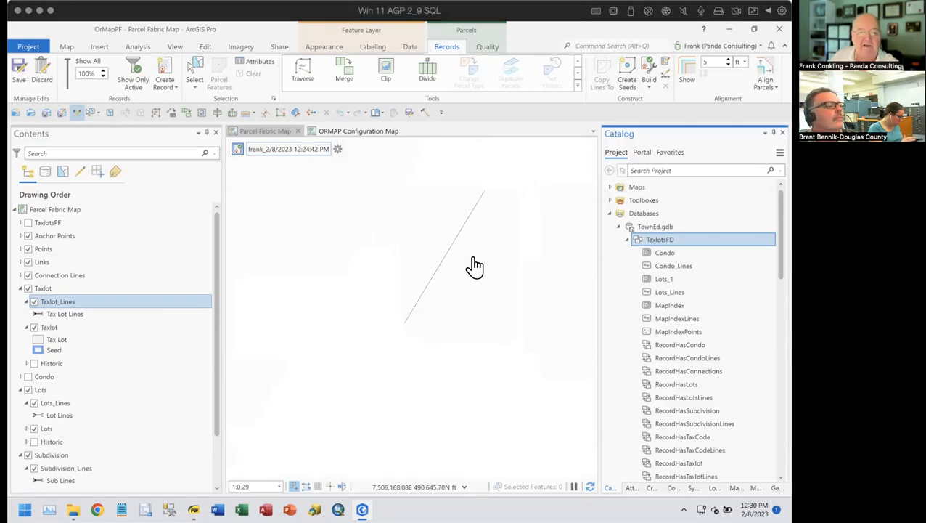
scroll(474, 268, "down", 5)
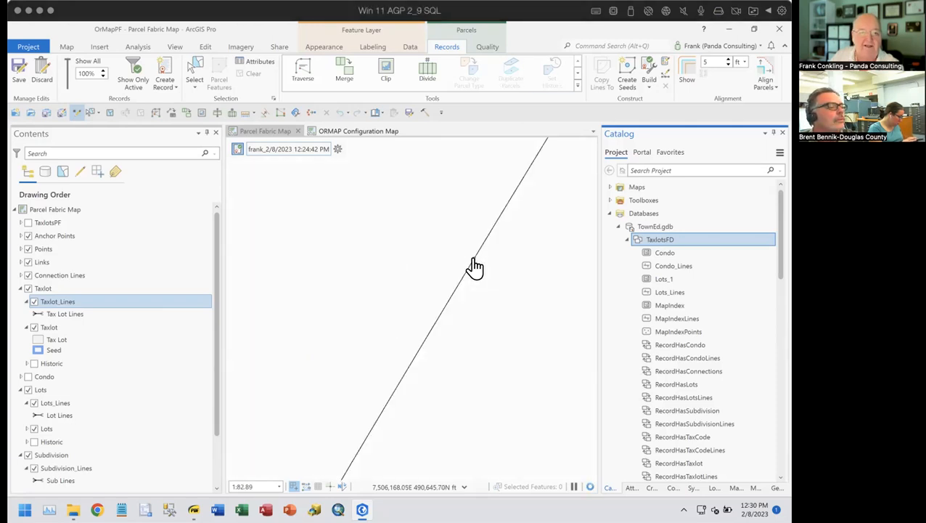
scroll(474, 267, "down", 6)
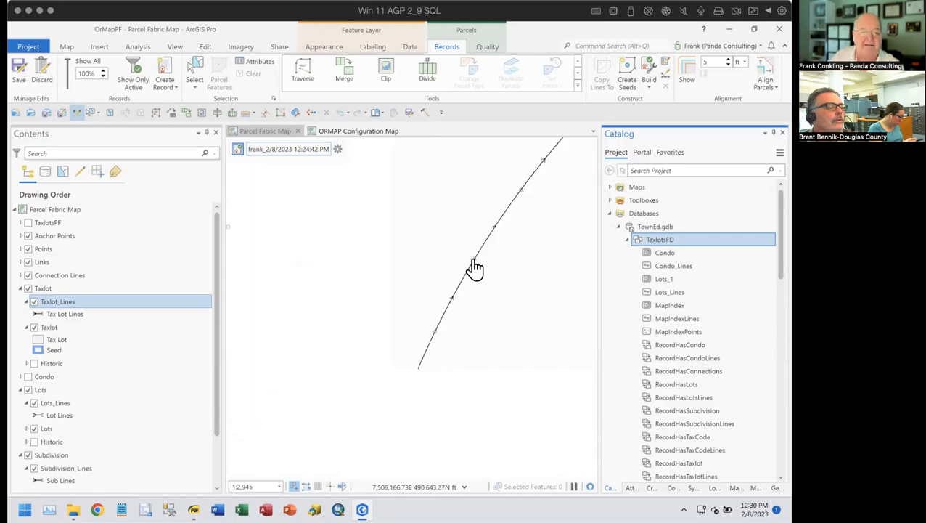
scroll(403, 269, "up", 4)
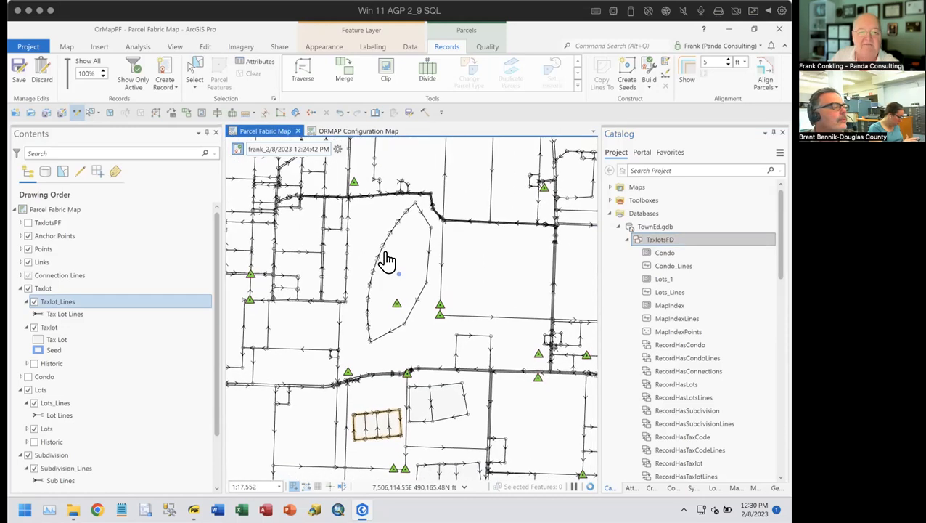
scroll(389, 260, "down", 2)
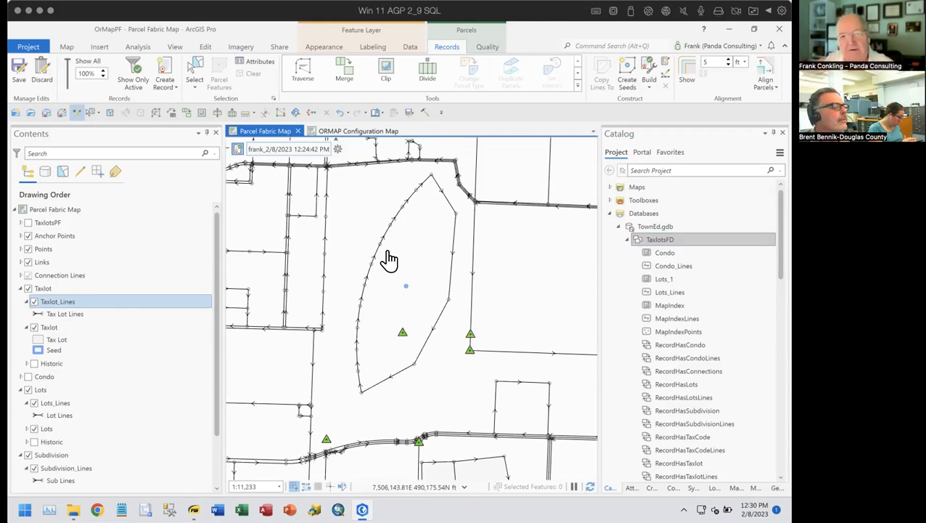
left_click(576, 88)
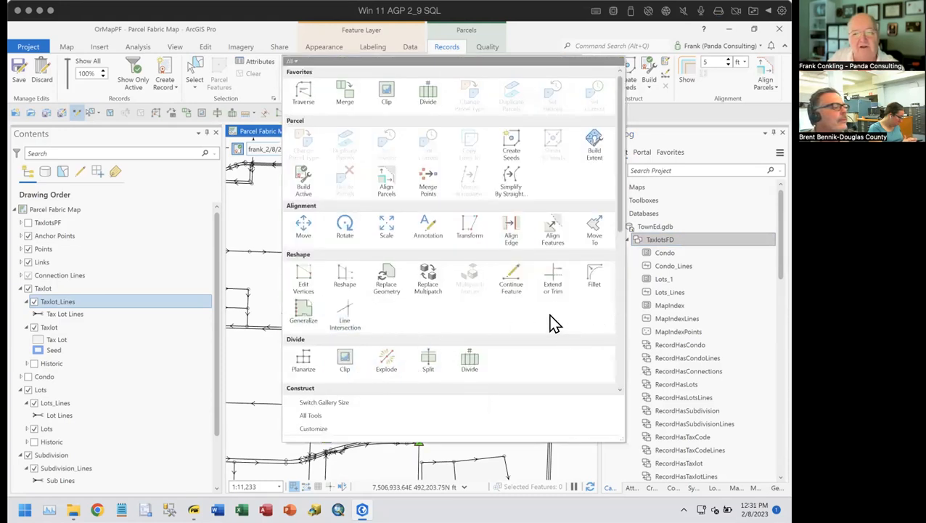
left_click(305, 358)
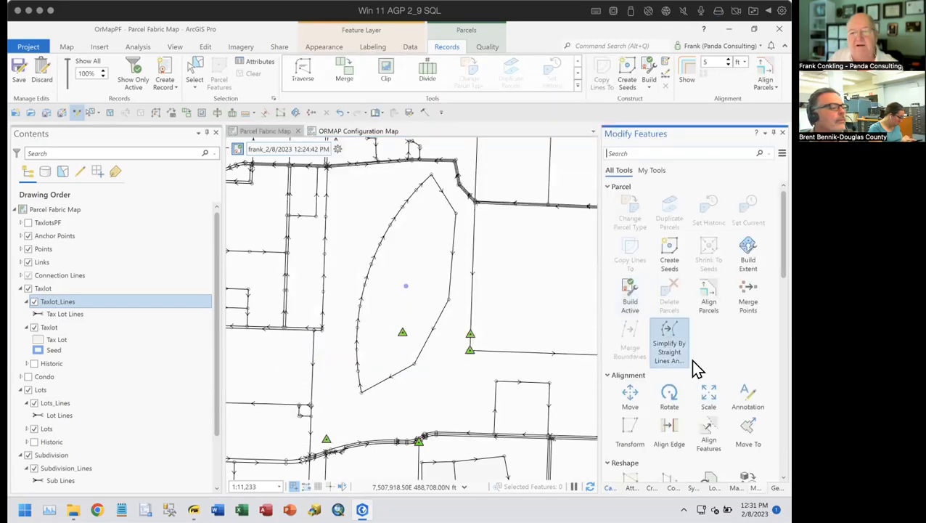
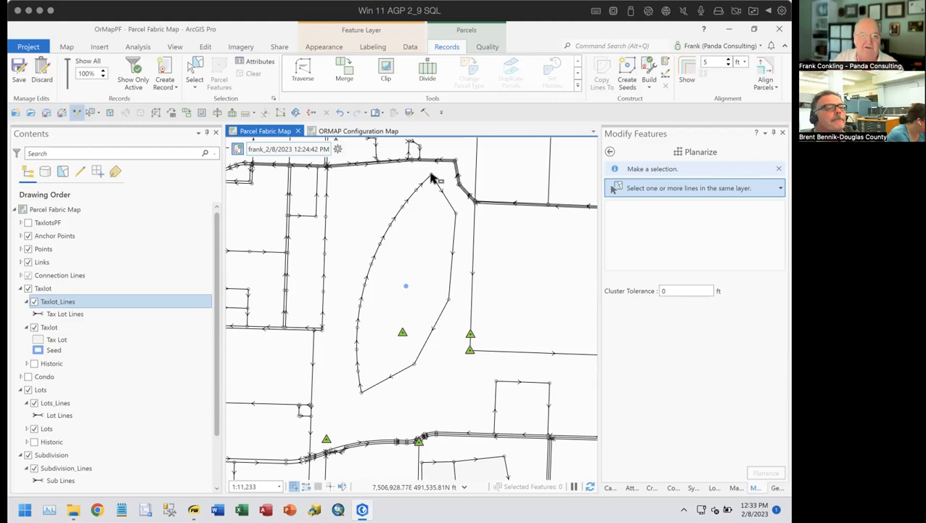
left_click(431, 176)
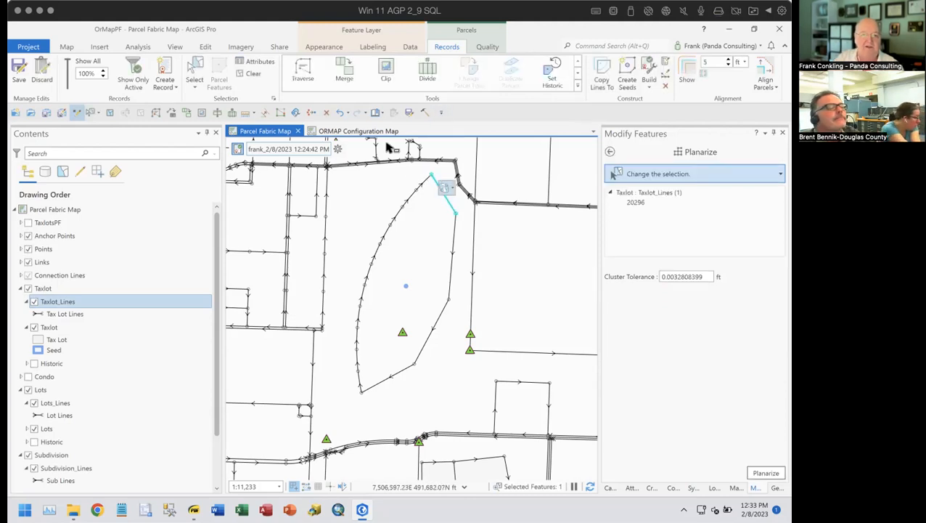
left_click(248, 74)
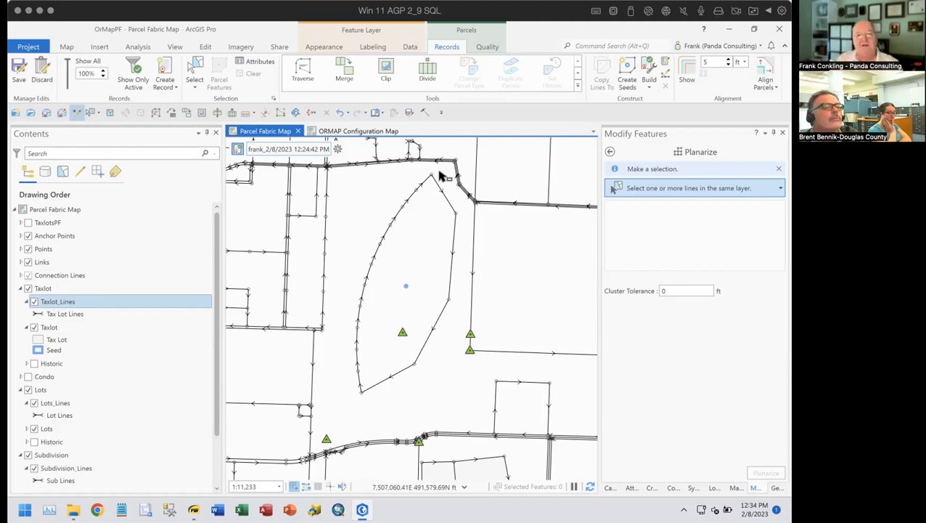
Search the commands for "snap" and close the results
left_click(599, 45)
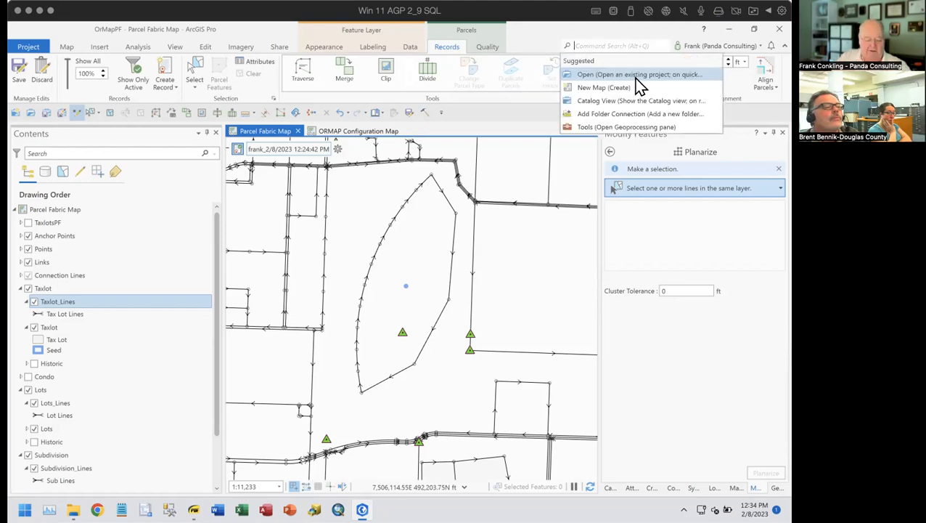
type("snap")
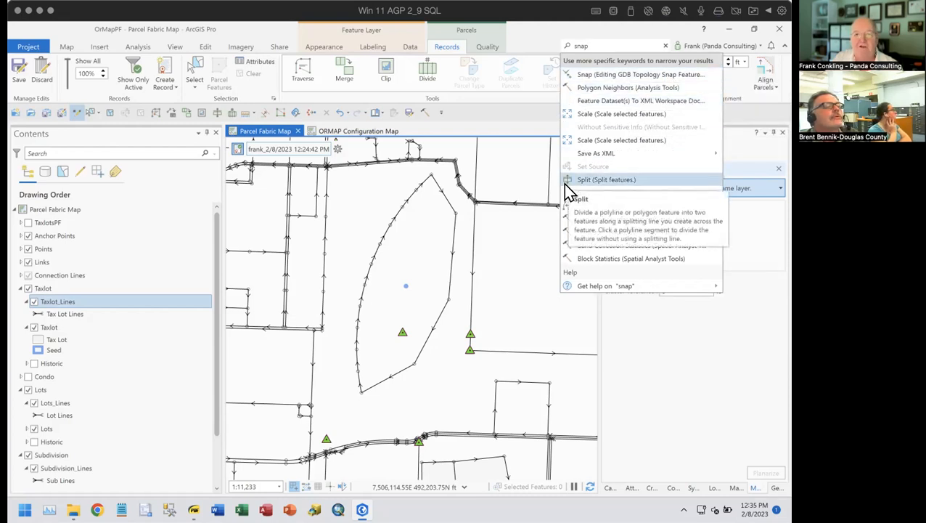
left_click(596, 89)
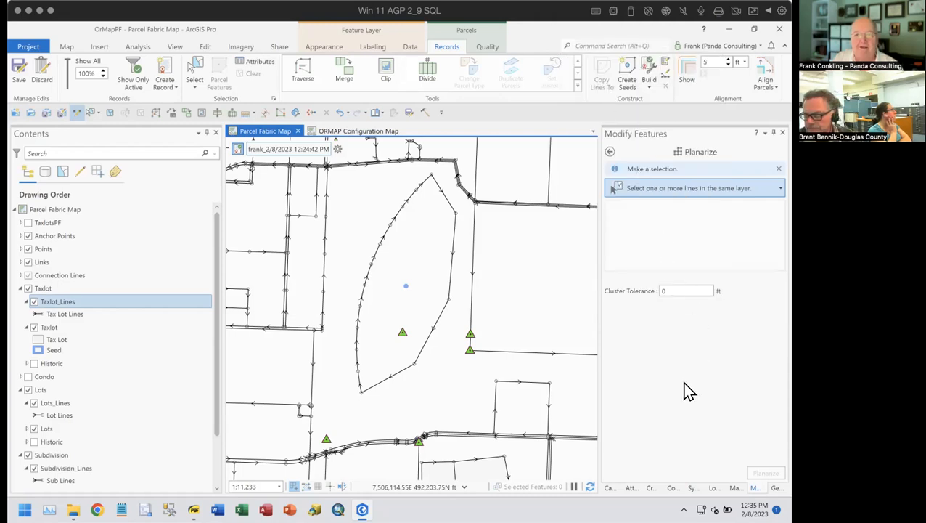
Leave the Planarize tool, search the geoprocessing tools for "snap" and open the Snap editing tool
left_click(609, 151)
scroll(714, 340, "down", 8)
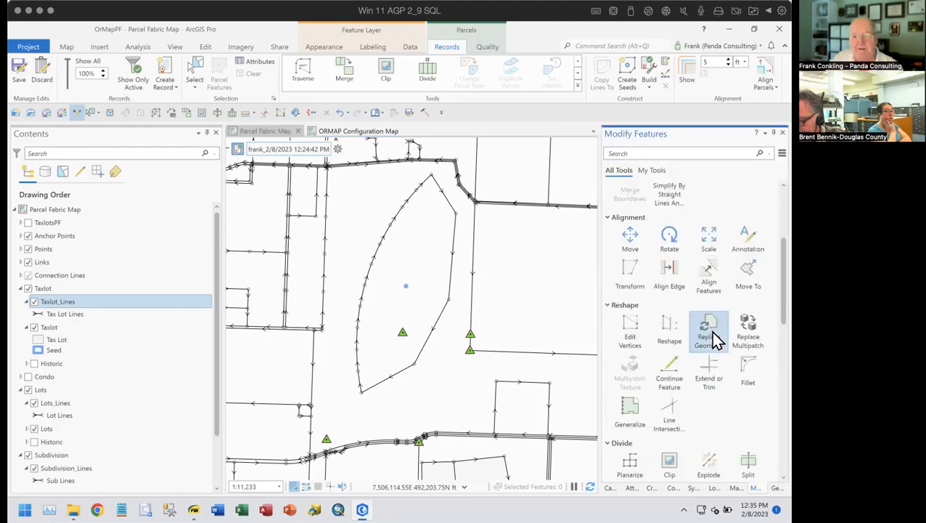
scroll(714, 340, "up", 3)
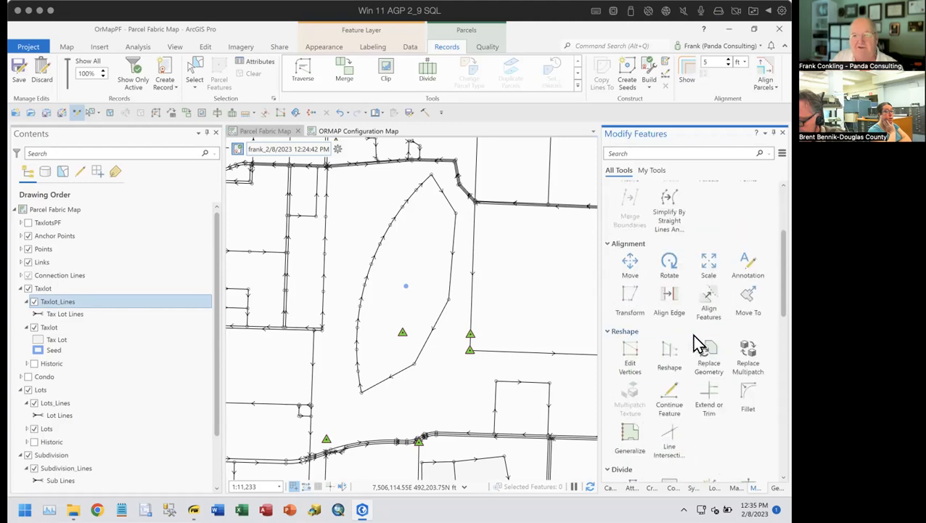
left_click(777, 488)
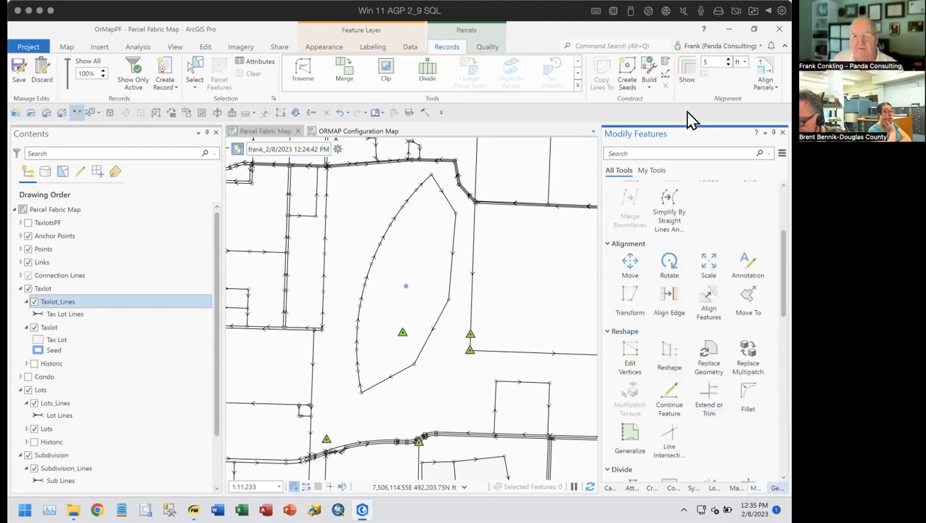
type("snap")
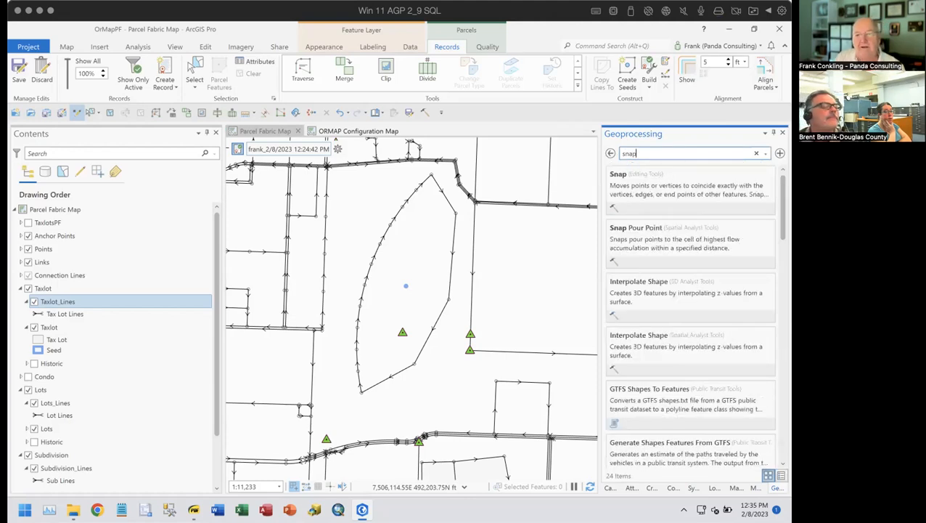
left_click(617, 180)
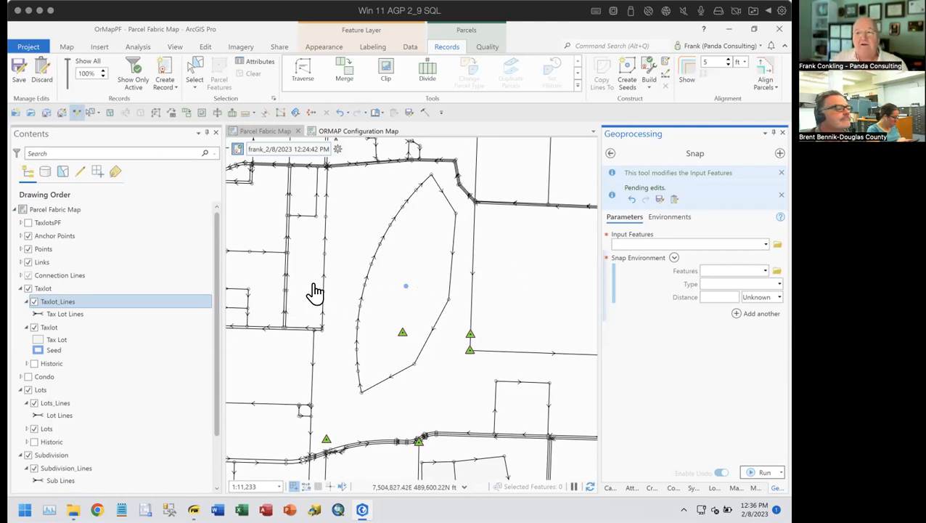
Select the westernmost lot of the four-lot subdivision and activate the record of that lot
left_click_drag(479, 405, 440, 174)
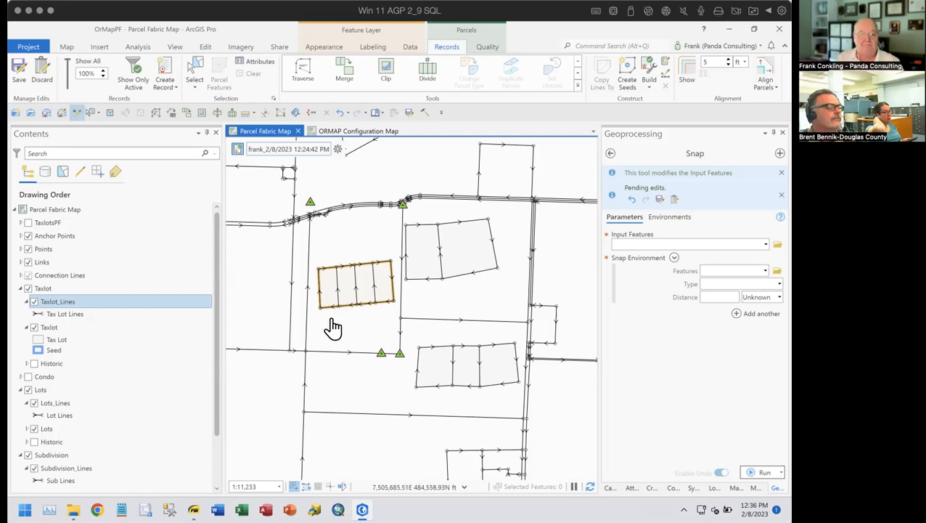
scroll(347, 283, "up", 3)
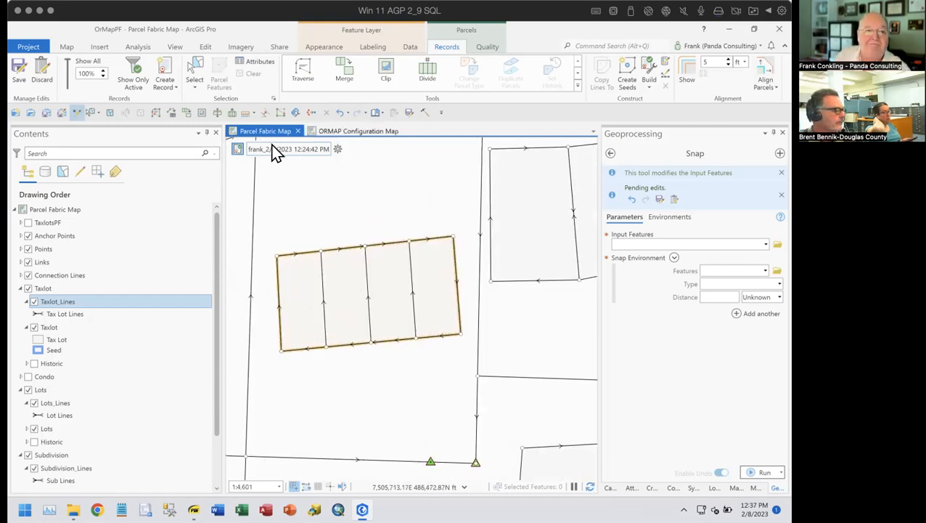
left_click(197, 73)
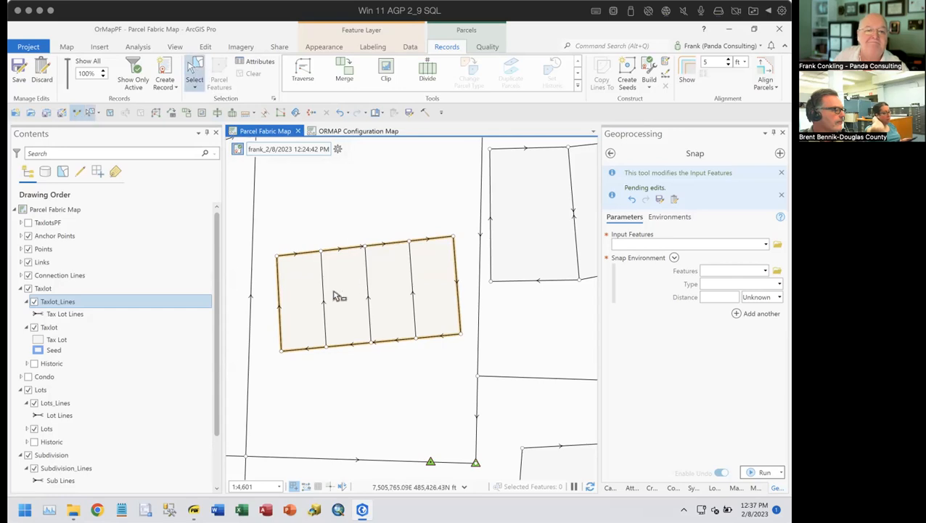
left_click(307, 289)
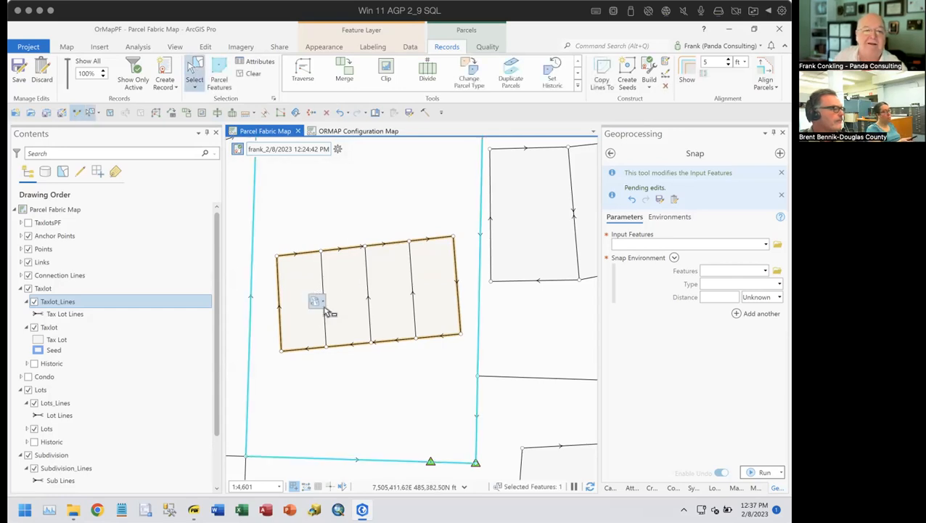
mouse_move(321, 300)
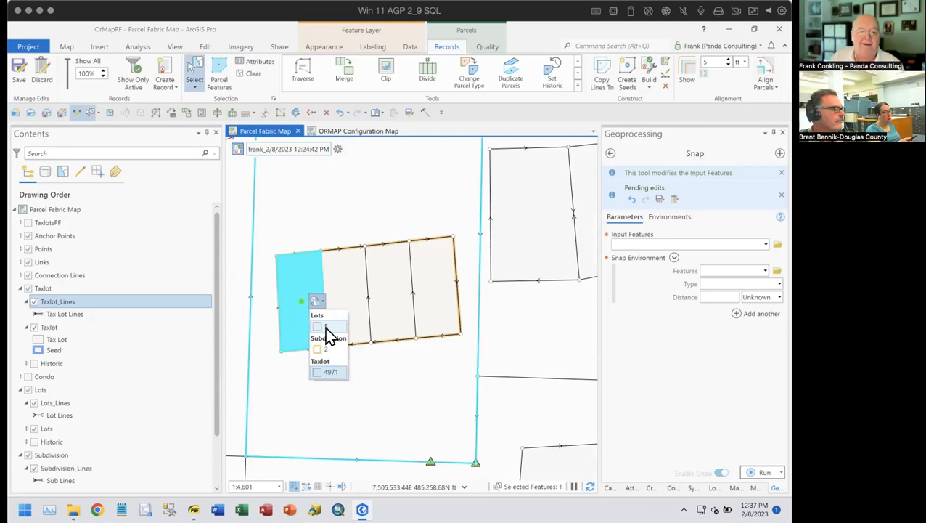
left_click(327, 370)
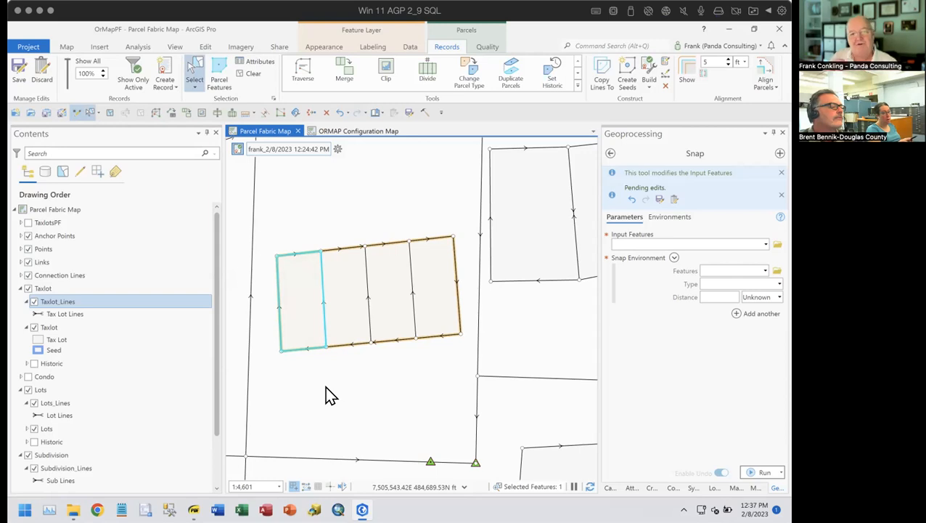
left_click(339, 149)
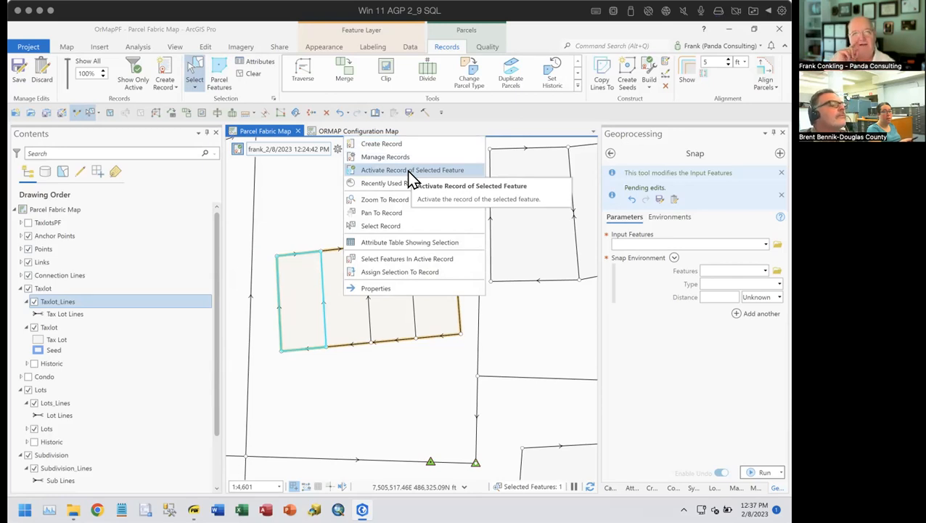
left_click(409, 171)
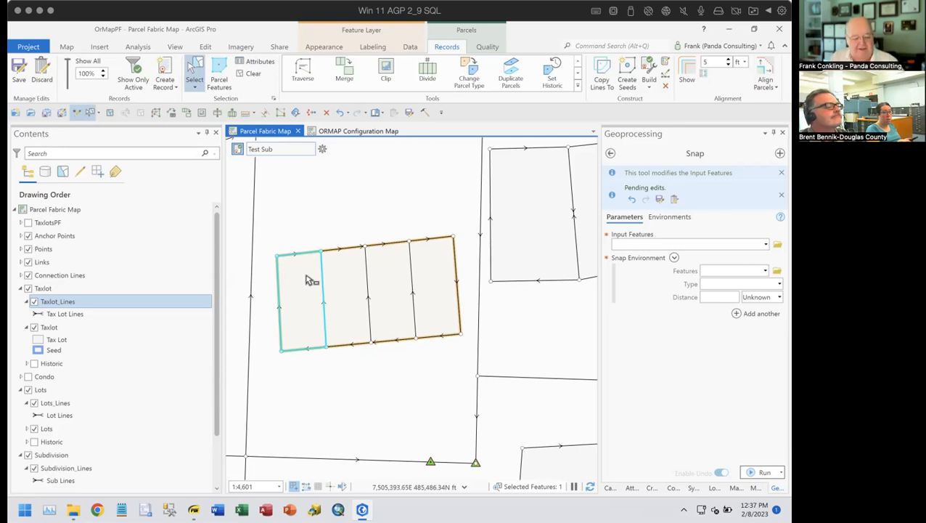
Select all features of the four-lot block and reduce the selection to only the four Lots polygons
left_click_drag(308, 267, 370, 187)
left_click_drag(330, 399, 351, 413)
left_click(632, 487)
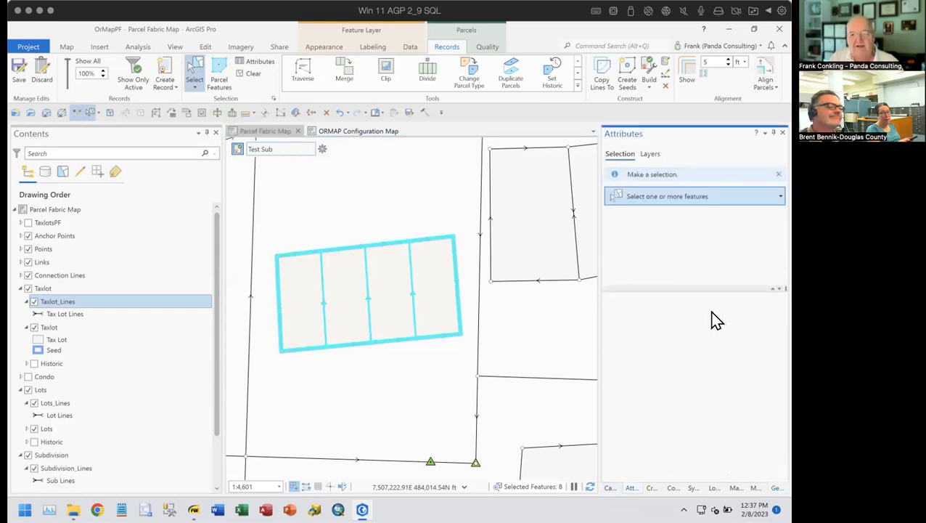
left_click(639, 236)
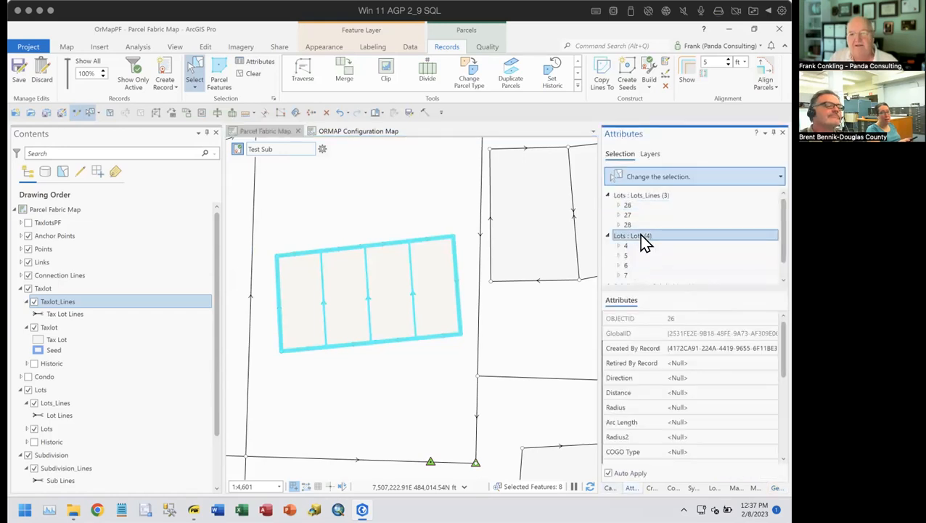
right_click(640, 236)
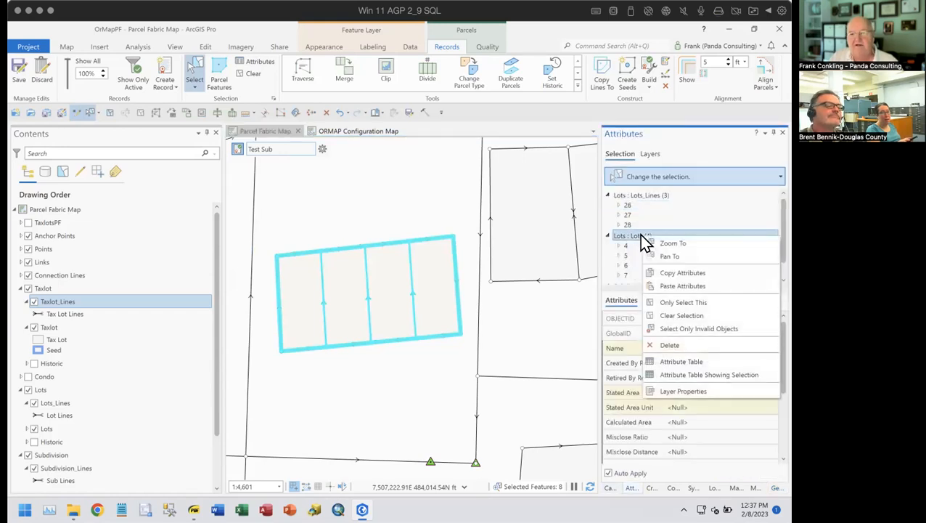
left_click(682, 303)
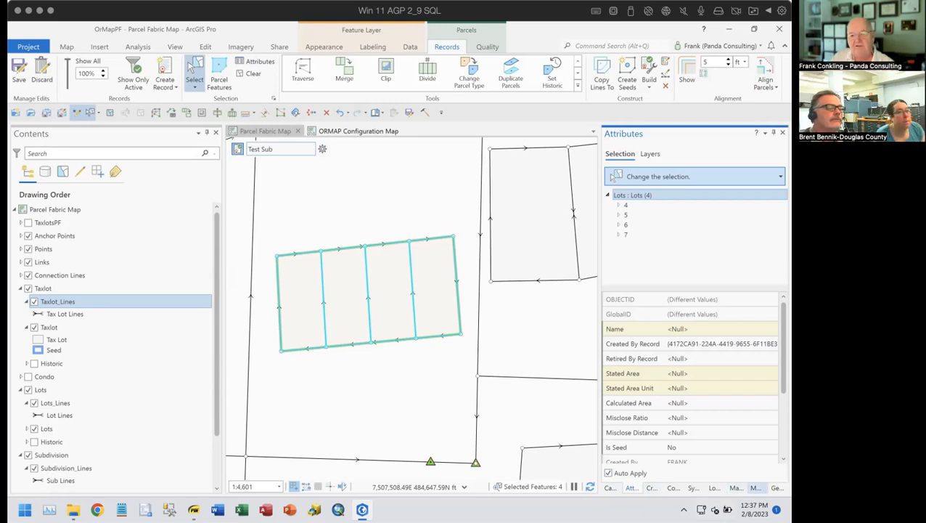
Duplicate the four selected lots to the Taxlot parcel type with Duplicate Parcels
left_click(755, 487)
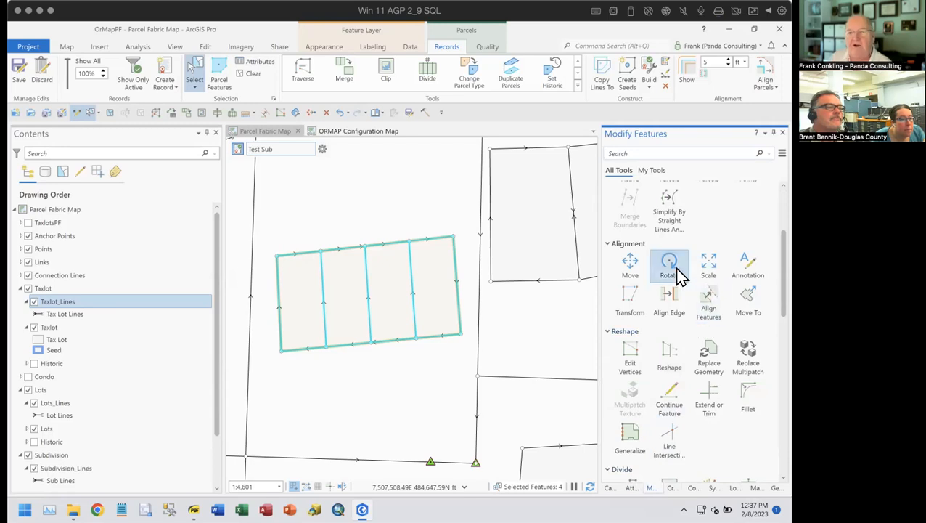
scroll(679, 273, "up", 4)
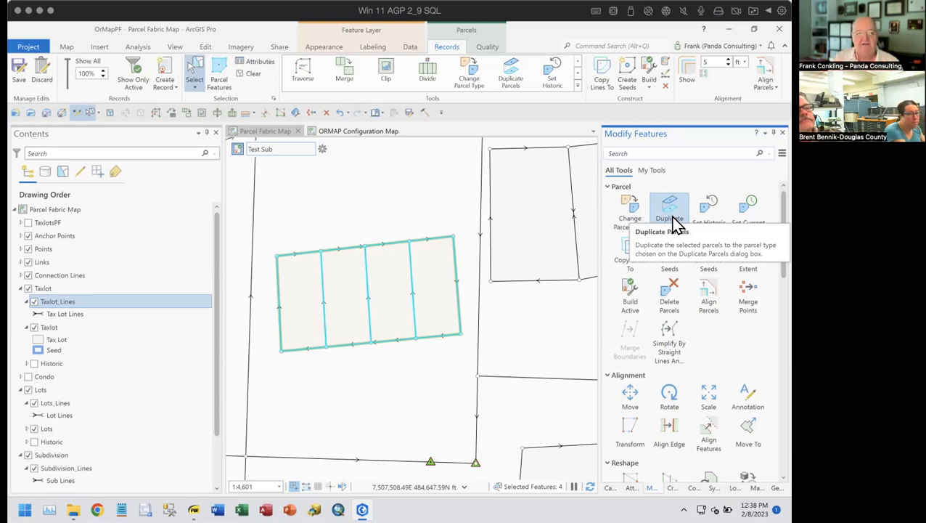
left_click(672, 220)
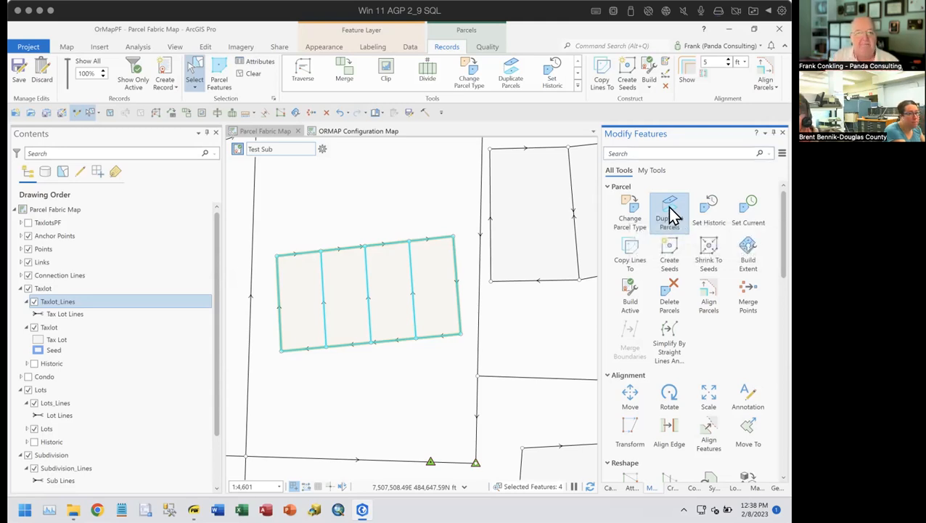
left_click(454, 259)
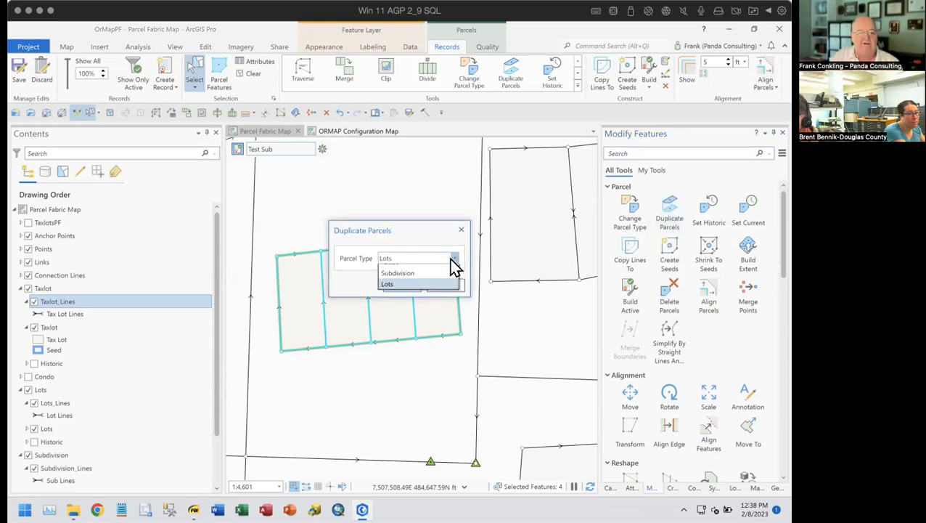
left_click(422, 271)
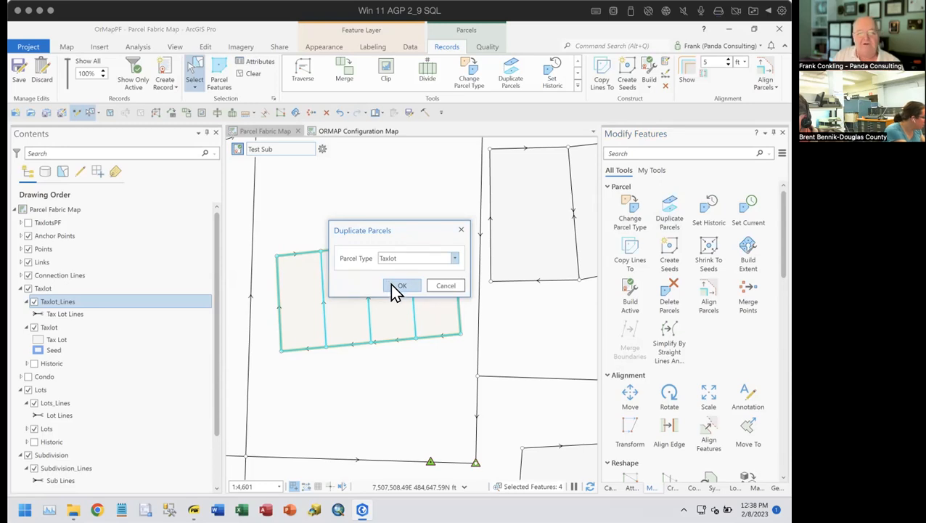
left_click(392, 285)
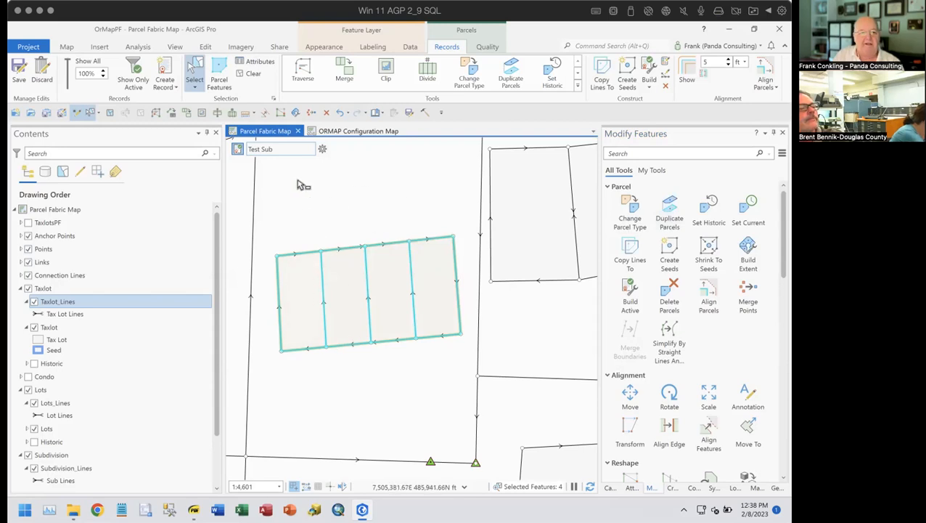
Select the features in the active record and examine the attributes of its Taxlot polygons and Taxlot_Lines
left_click(321, 151)
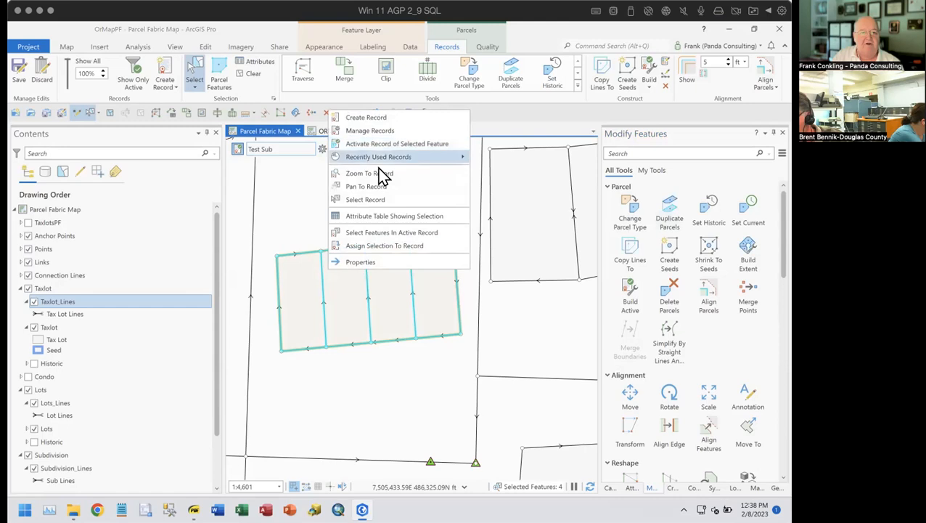
left_click(392, 233)
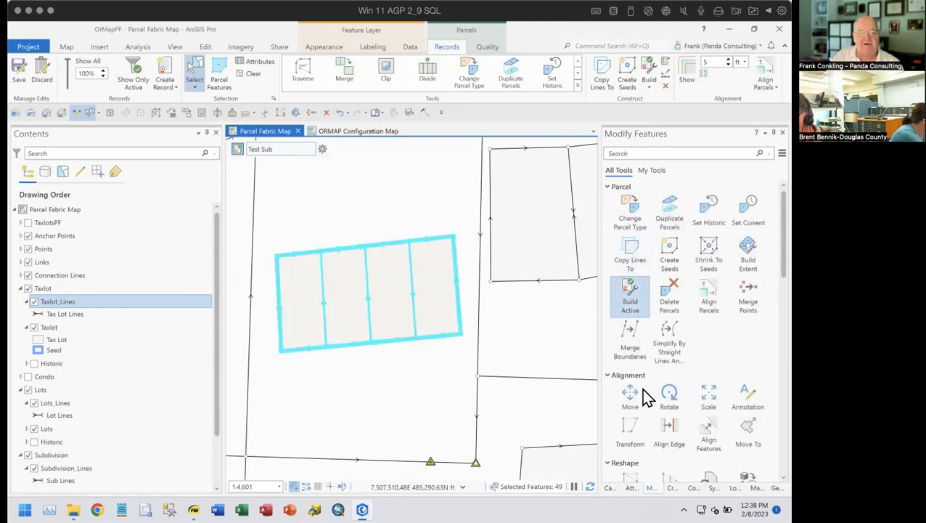
left_click(632, 487)
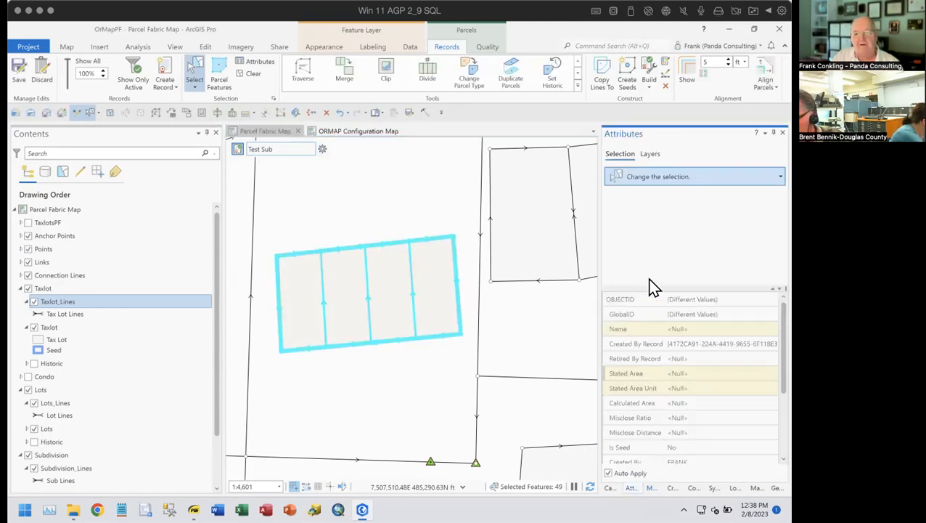
left_click(608, 194)
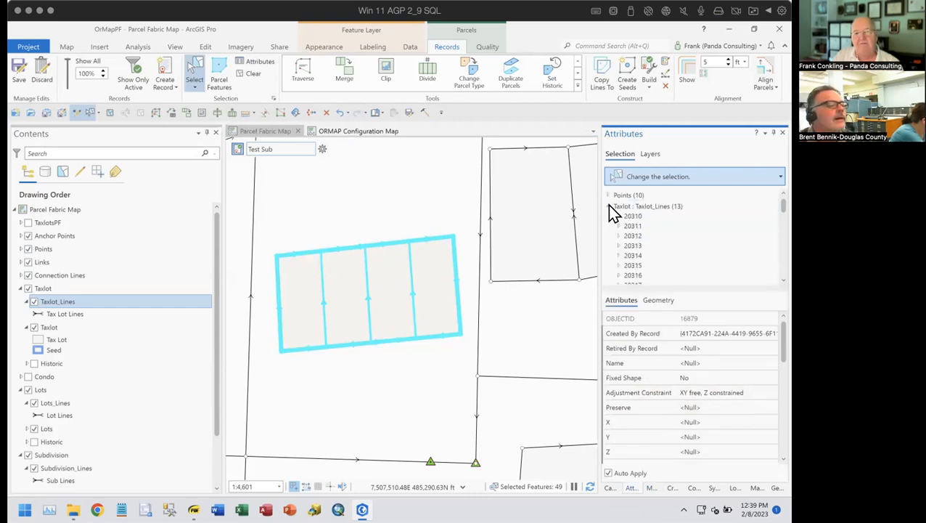
left_click(608, 206)
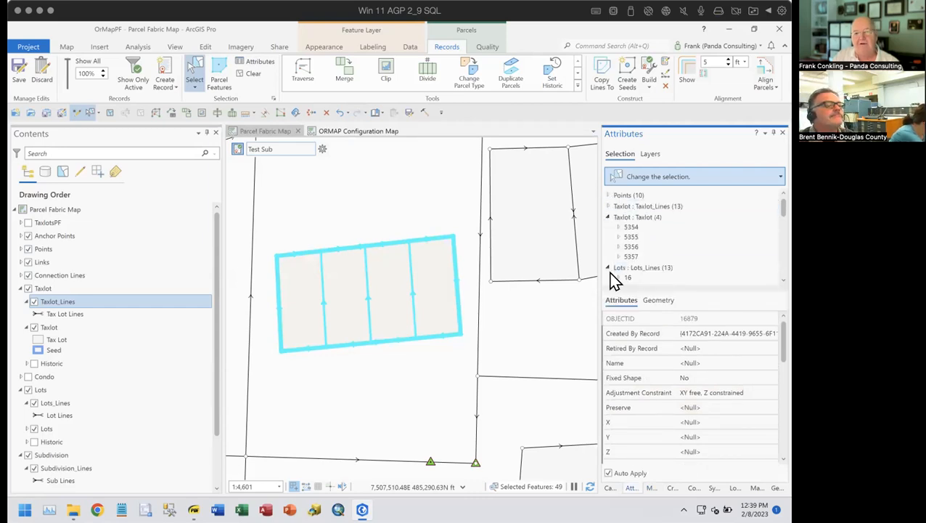
left_click(647, 221)
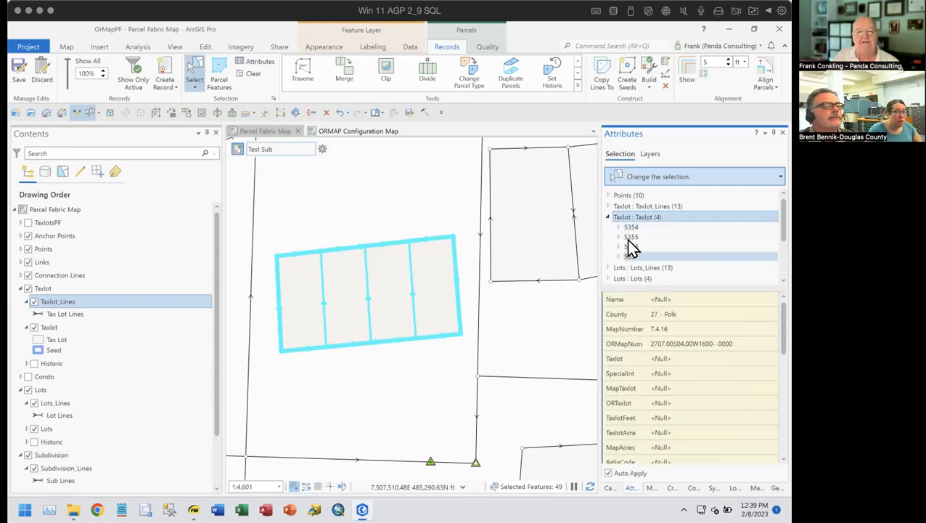
left_click(643, 209)
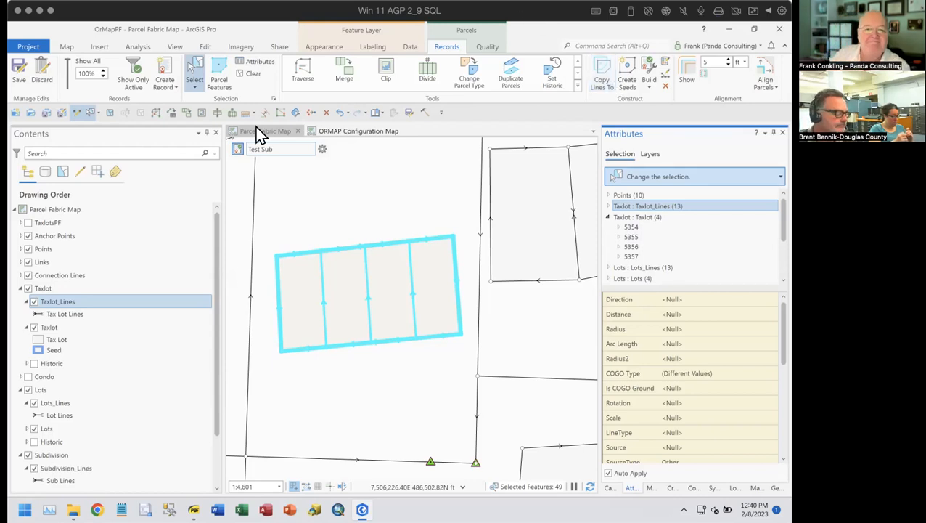
Clear the selection and select only the point where the easternmost dividing line meets the subdivision's northern boundary
left_click(247, 75)
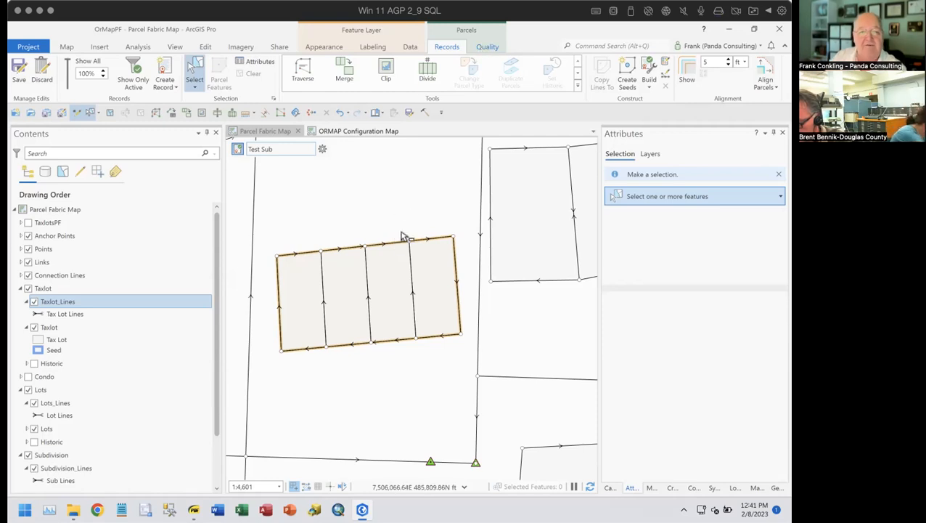
scroll(409, 251, "up", 2)
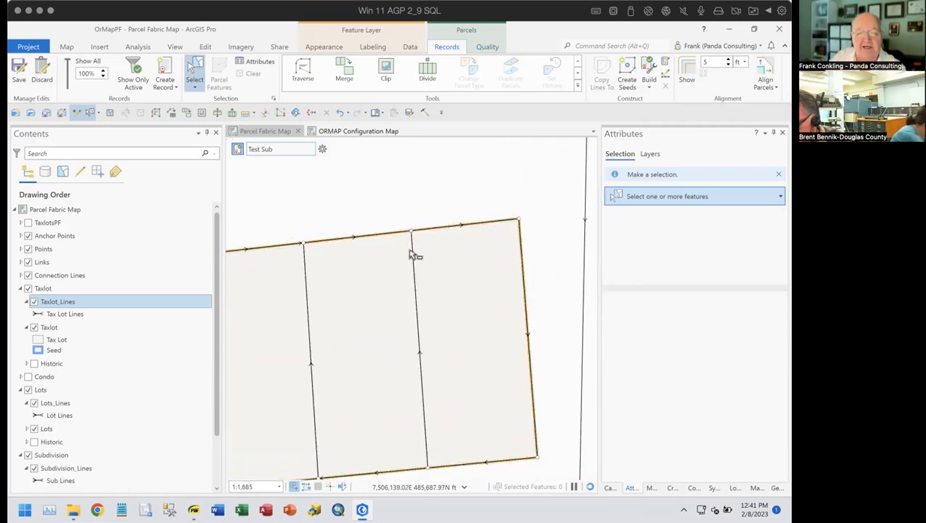
scroll(411, 252, "down", 1)
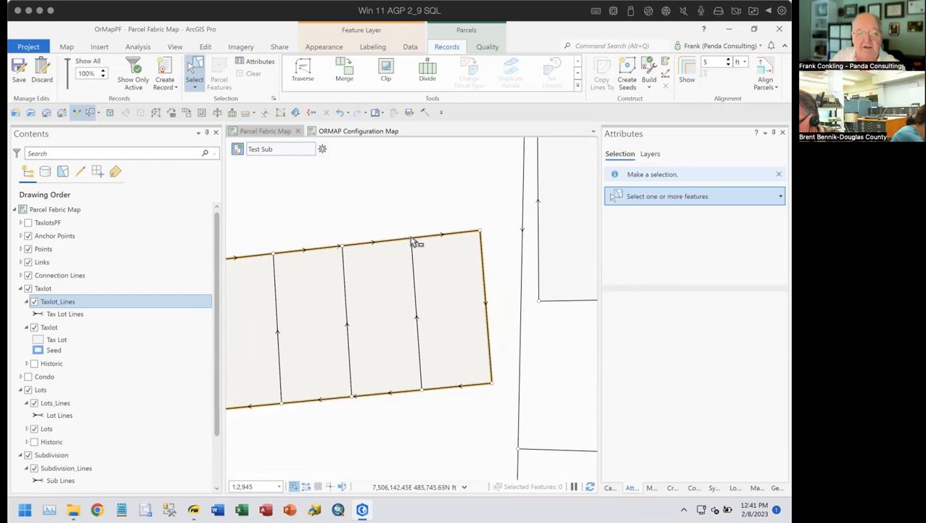
left_click(411, 237)
left_click(429, 253)
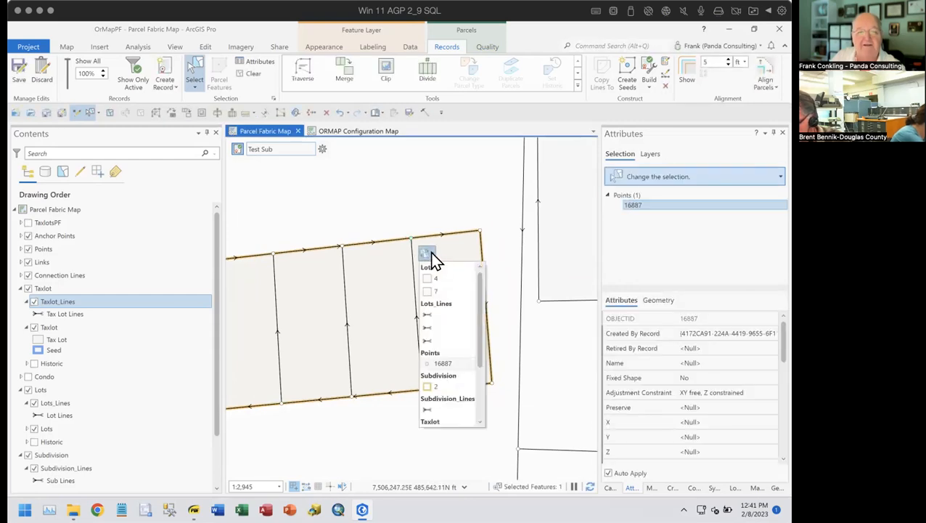
left_click(436, 363)
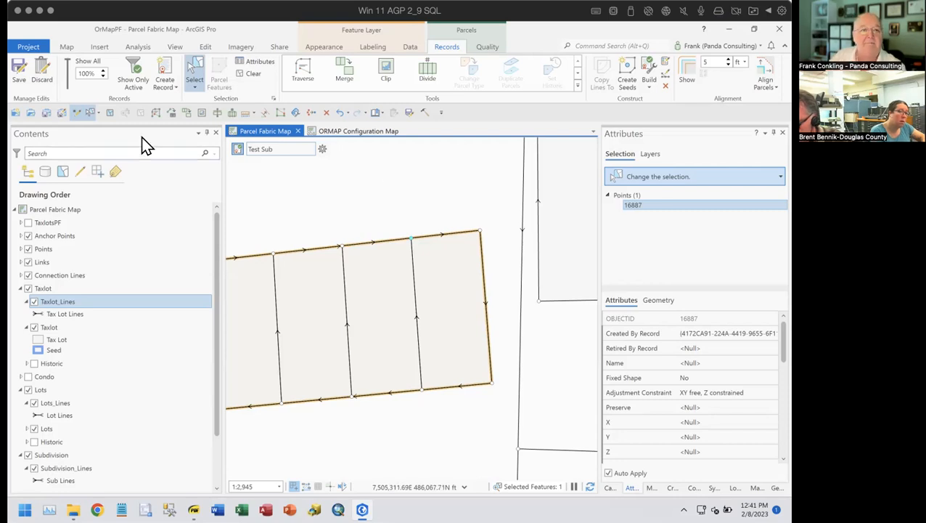
Move the selected northern-boundary point north and slightly east, outside the subdivision, with the Move tool and apply the move
left_click(207, 50)
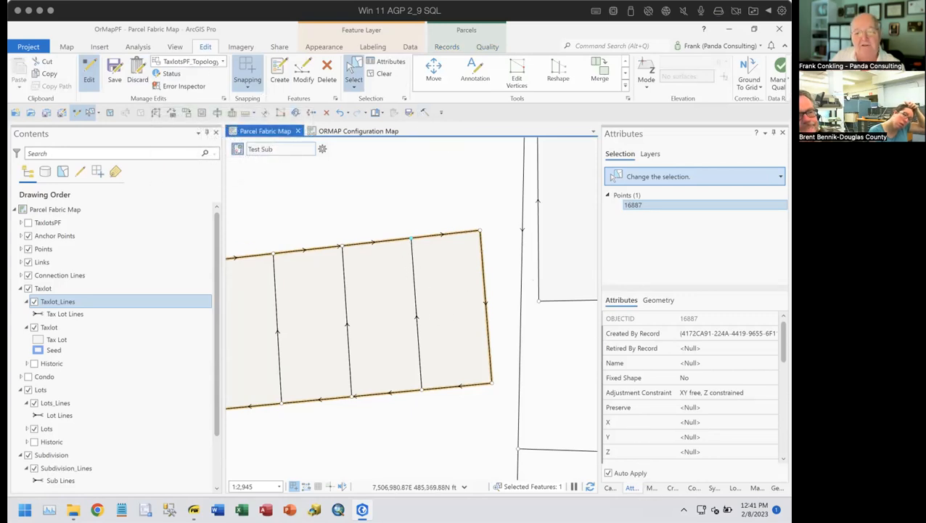
left_click(651, 487)
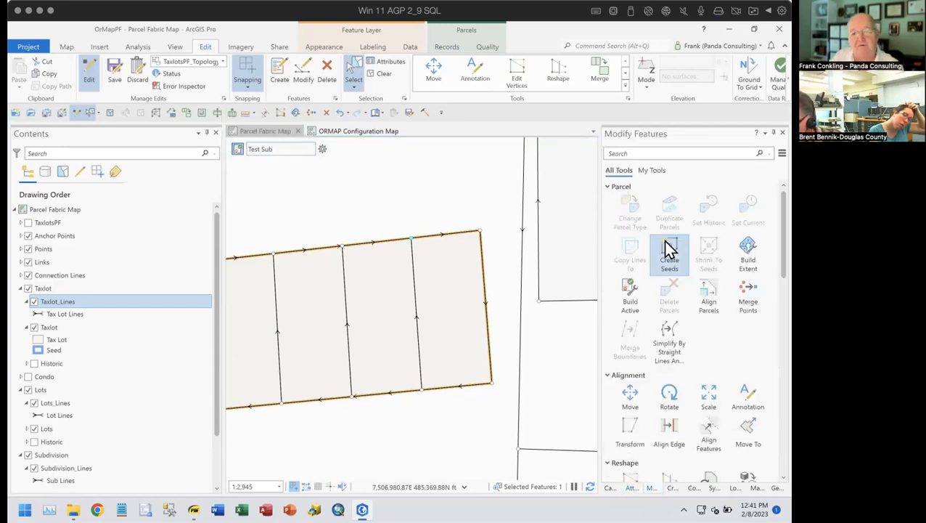
scroll(666, 256, "down", 3)
left_click(630, 292)
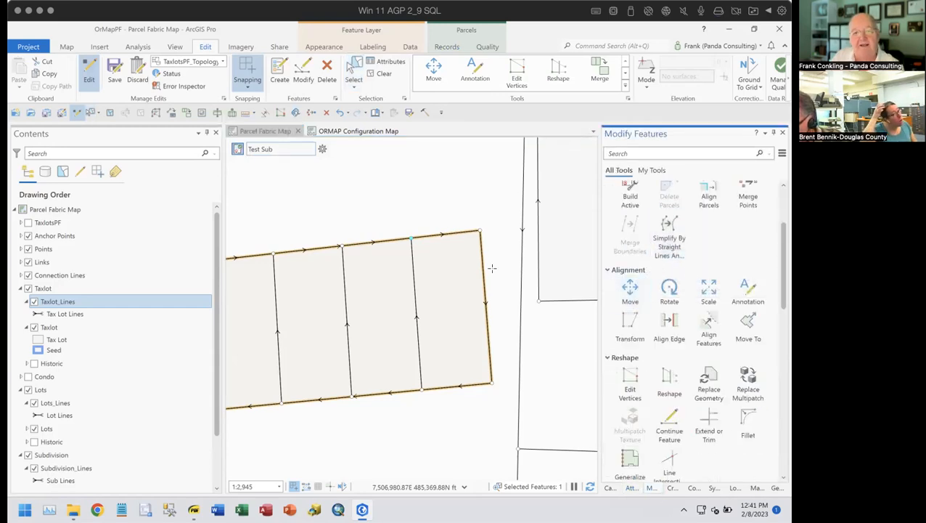
left_click_drag(409, 238, 424, 195)
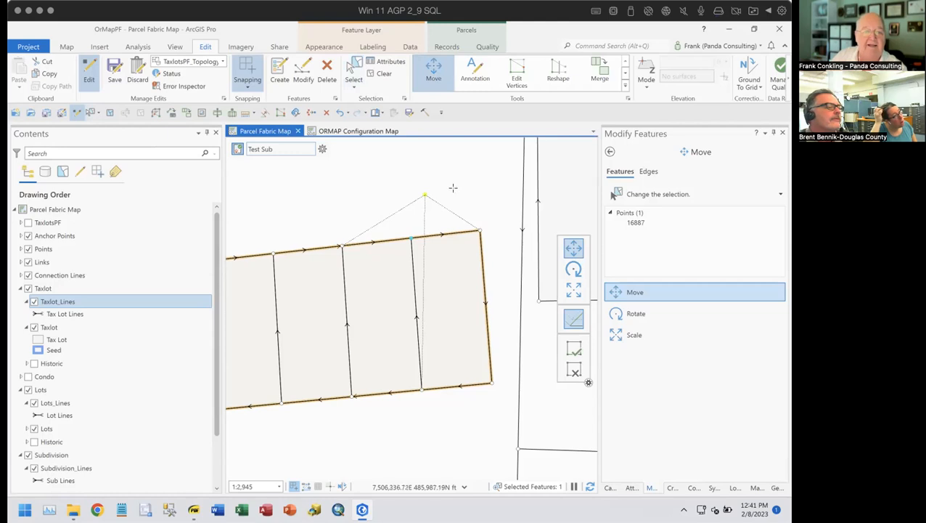
left_click(572, 349)
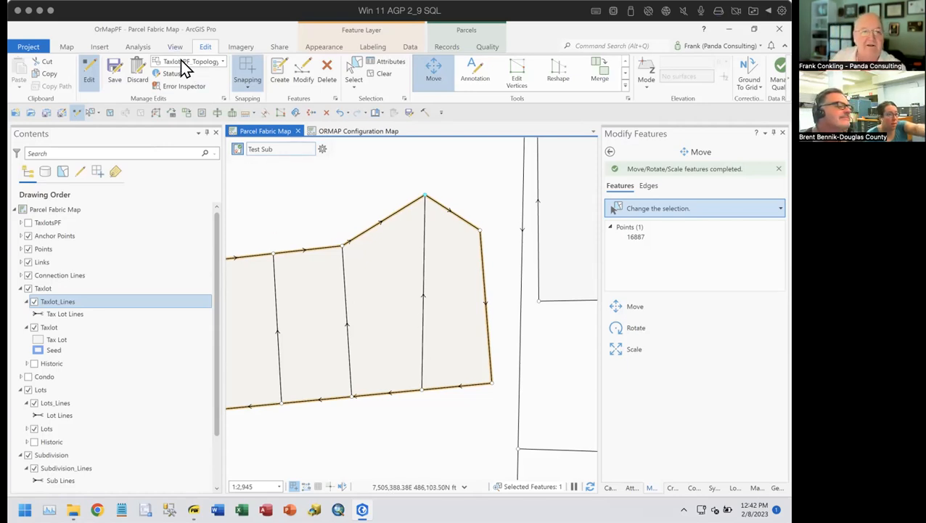
Check the available editing topologies and move the subdivision's southeast corner point slightly southeast
left_click(220, 61)
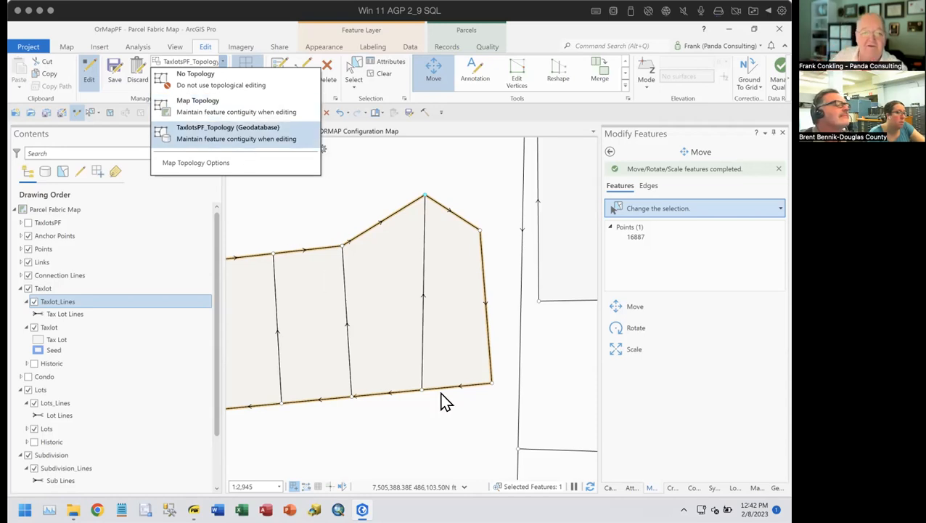
left_click(491, 383)
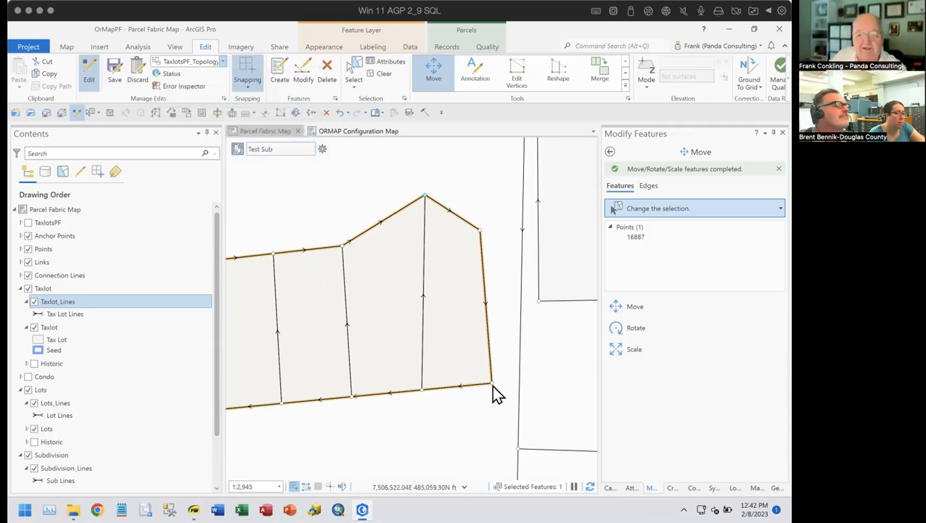
left_click(491, 382)
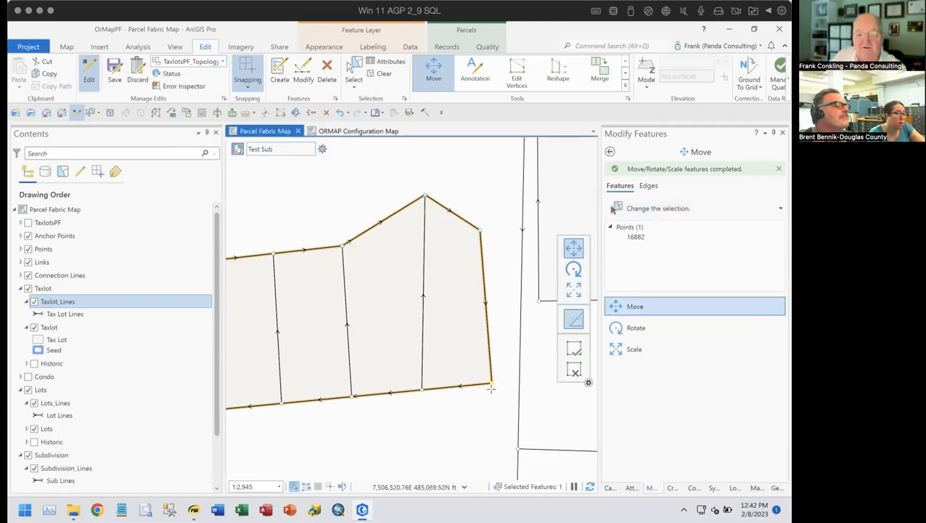
mouse_move(508, 400)
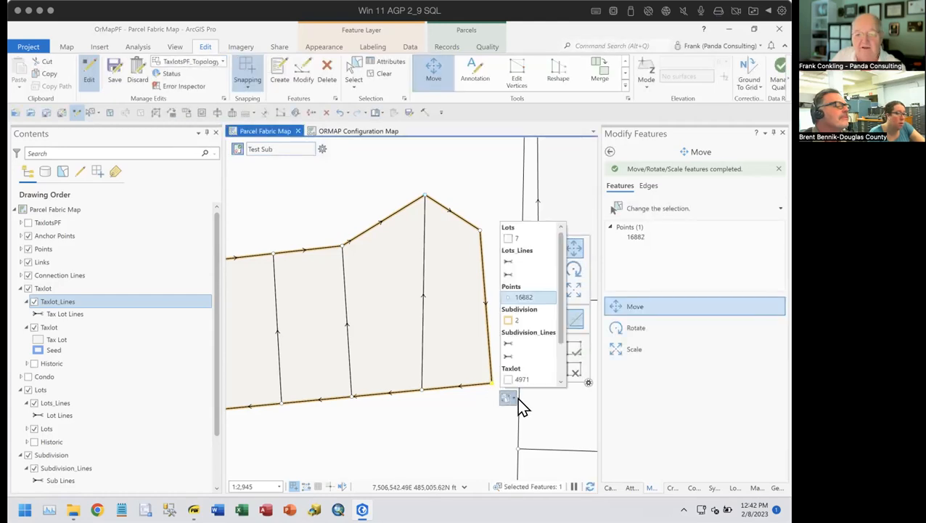
left_click(514, 299)
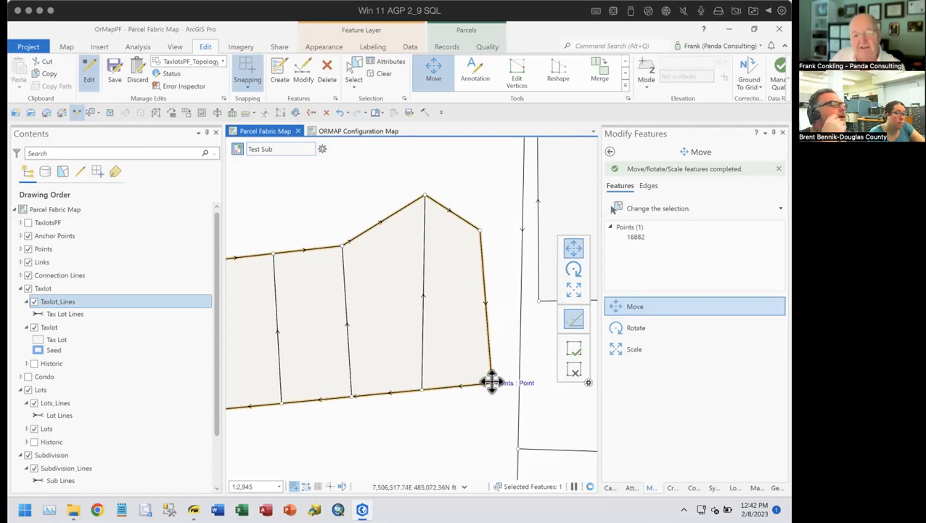
left_click_drag(492, 381, 508, 397)
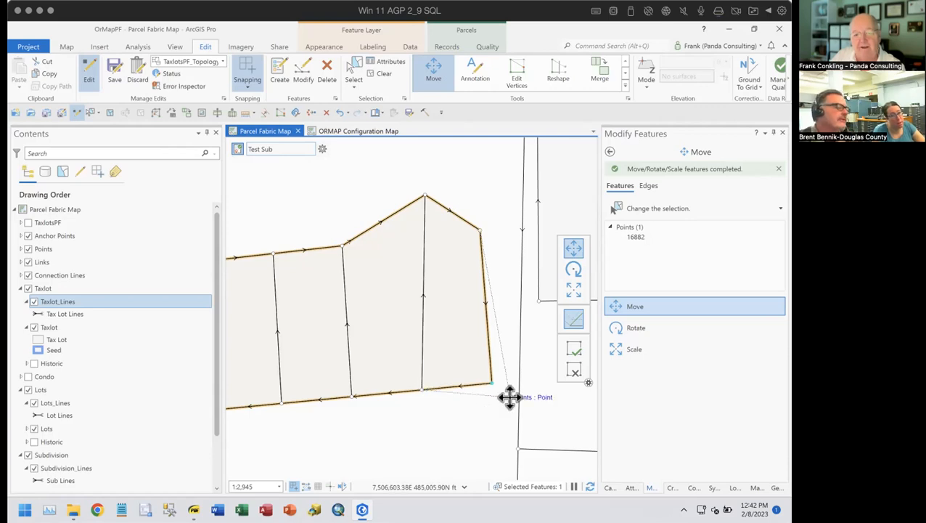
mouse_move(512, 394)
left_mouse_down()
mouse_move(525, 384)
mouse_move(506, 386)
mouse_move(532, 383)
mouse_move(495, 391)
mouse_move(541, 374)
mouse_move(488, 403)
mouse_move(500, 387)
left_mouse_up()
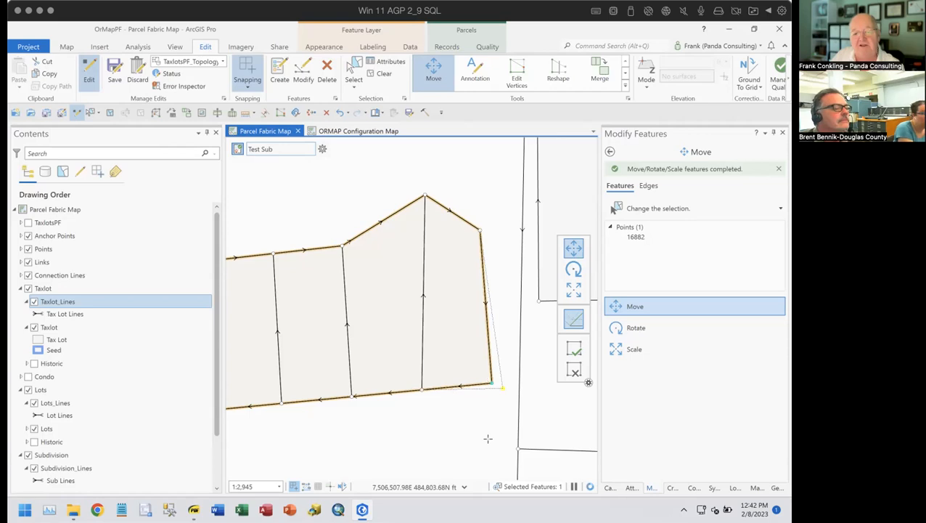
left_click(574, 351)
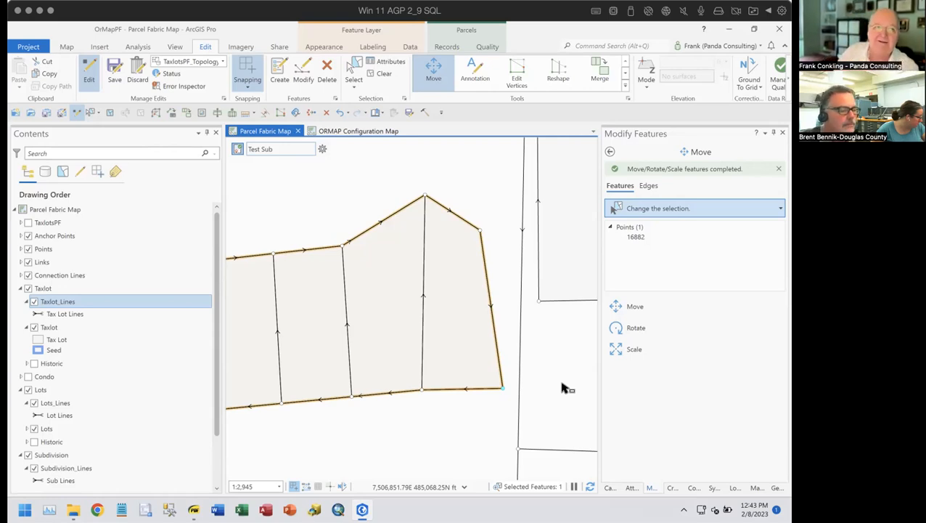
Undo the moves of the northern-boundary point and the southeast corner point
left_click(338, 114)
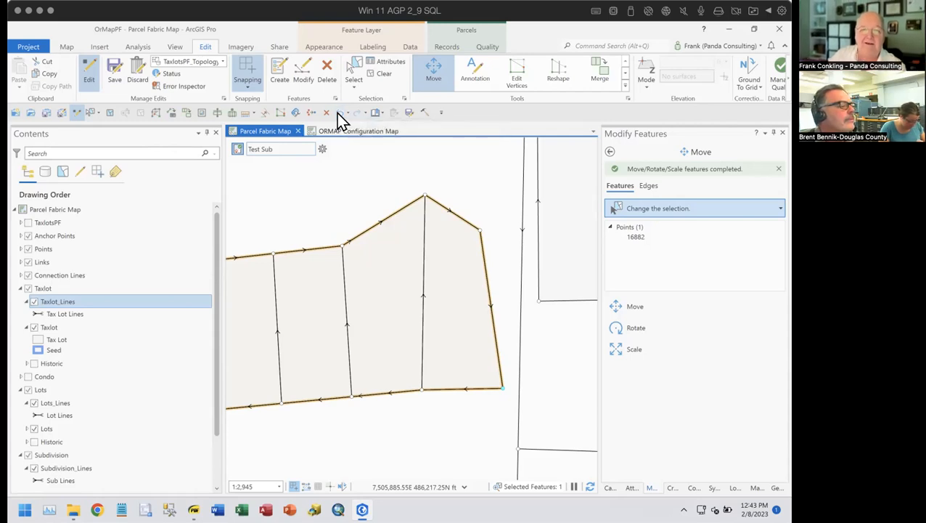
left_click(337, 114)
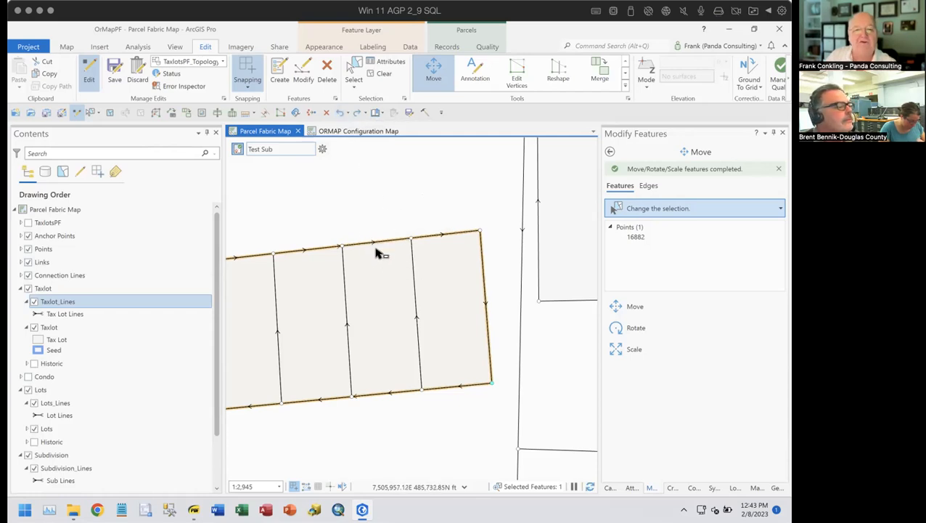
left_click(381, 282)
left_click_drag(432, 286, 434, 287)
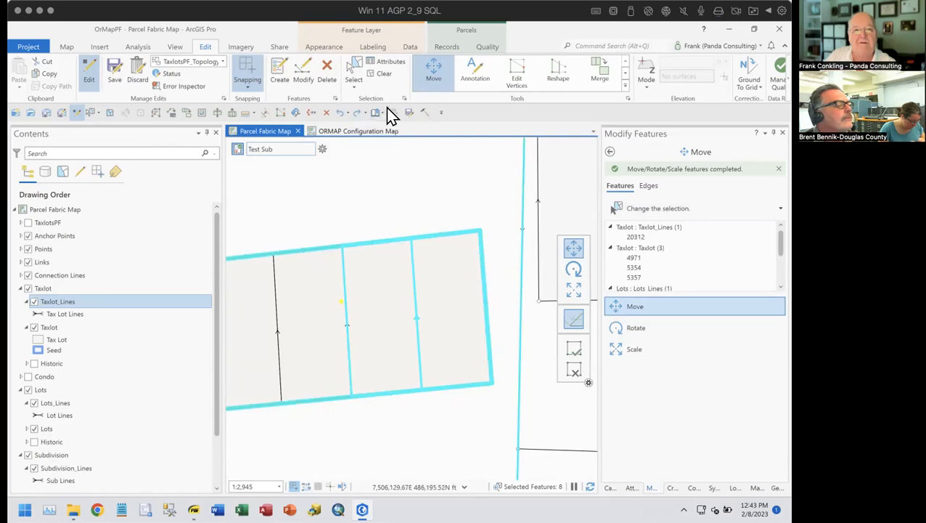
left_click(376, 74)
Hide the Lots and Subdivision layers so that only the taxlots of the four-lot block are drawn
scroll(482, 298, "down", 3)
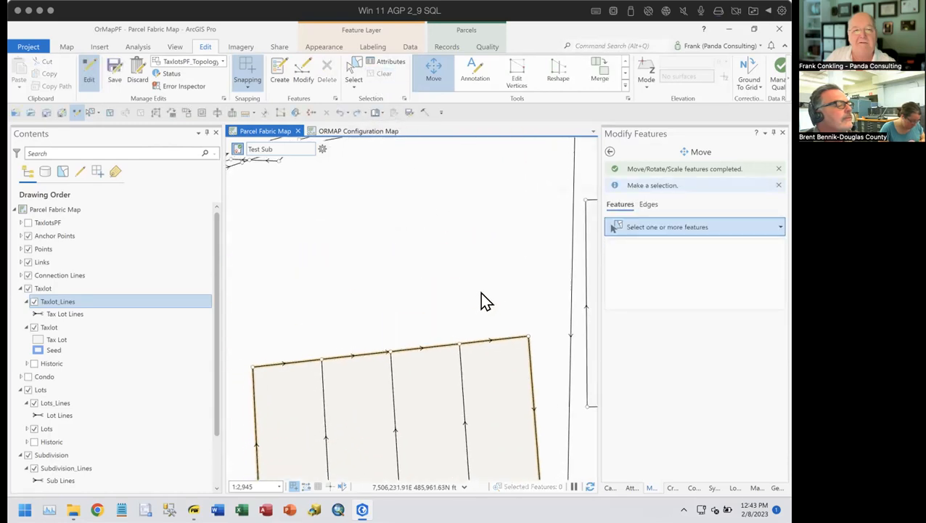
left_click_drag(464, 300, 439, 270)
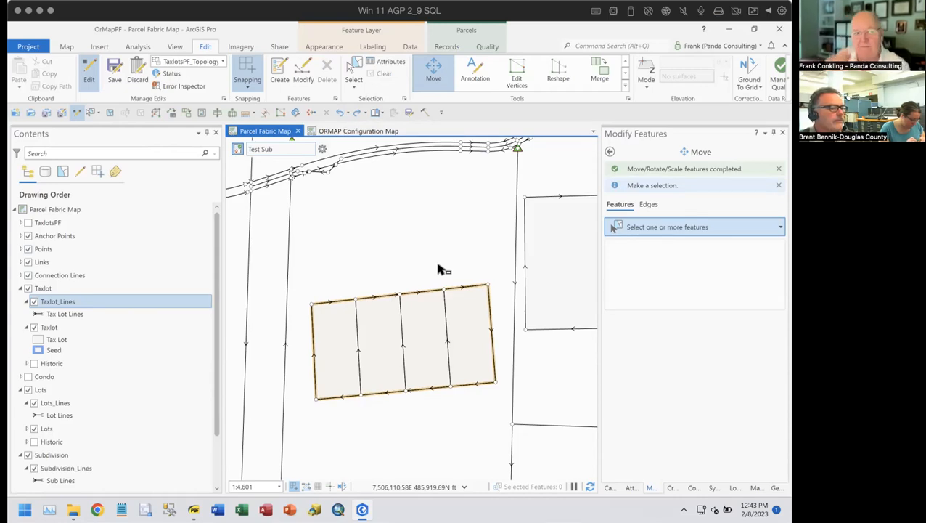
left_click(29, 390)
left_click(28, 455)
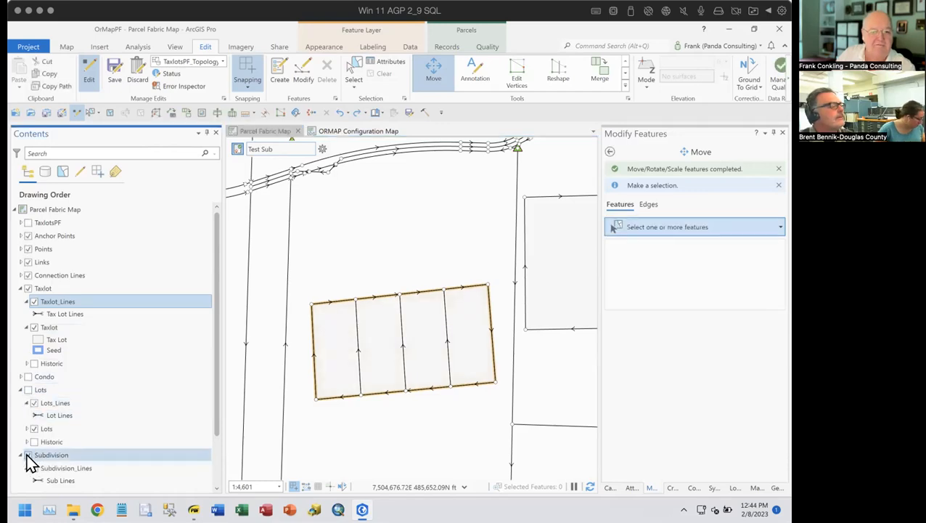
Move the middle dividing Taxlot line of the four-lot block slightly east, apply the move and clear the selection
left_click_drag(410, 406, 393, 339)
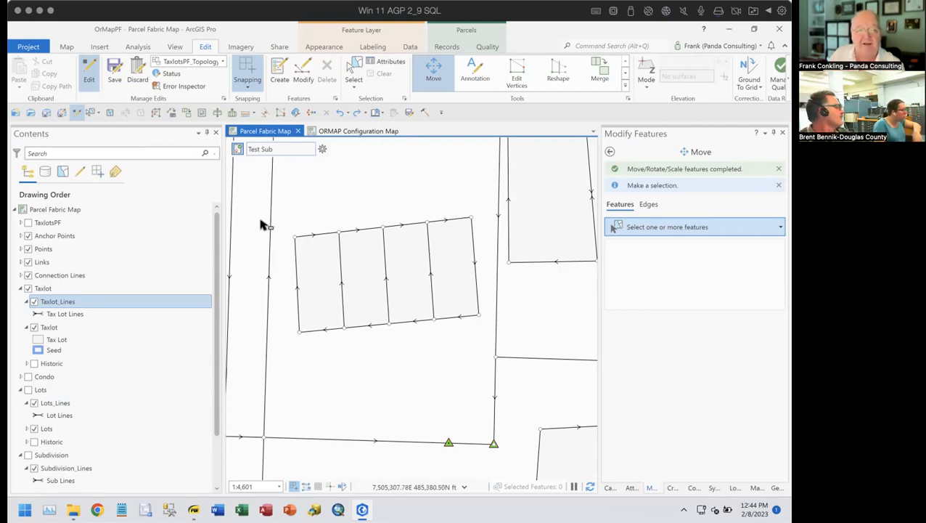
left_click(386, 269)
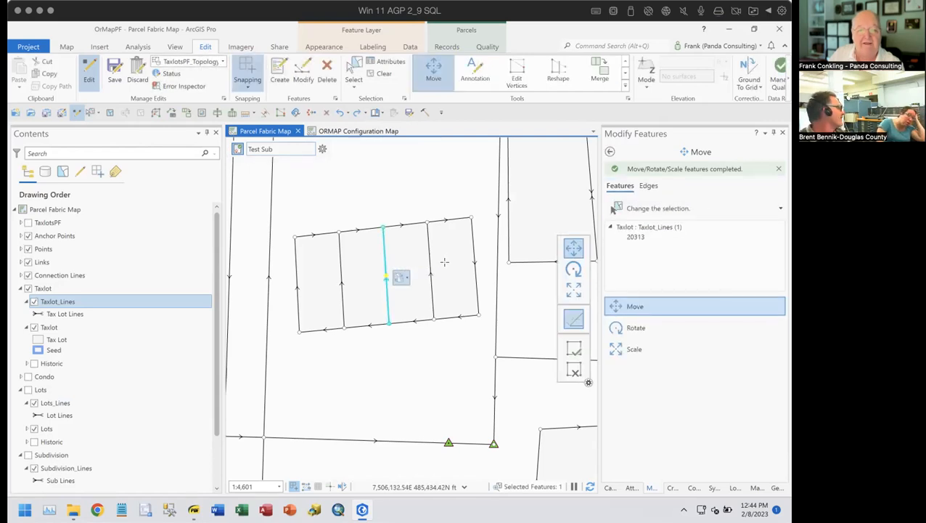
left_click_drag(384, 263, 396, 261)
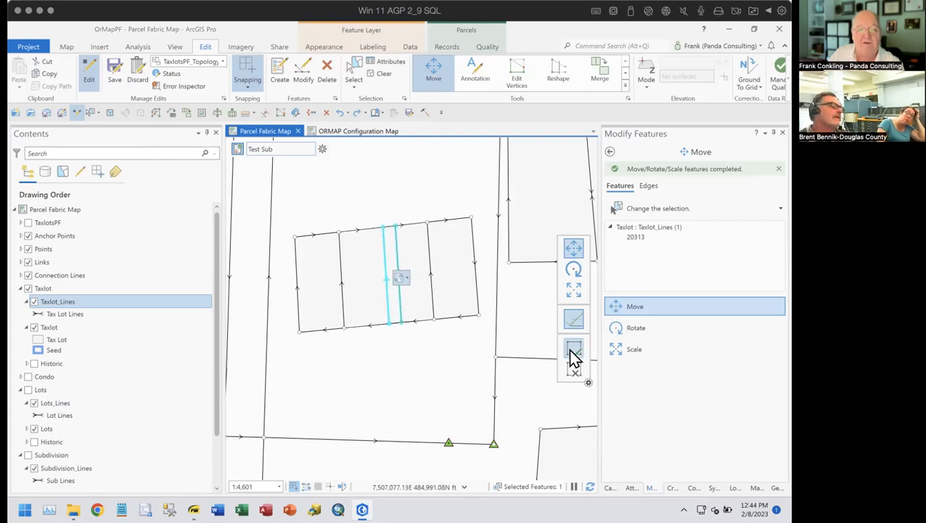
key("F2")
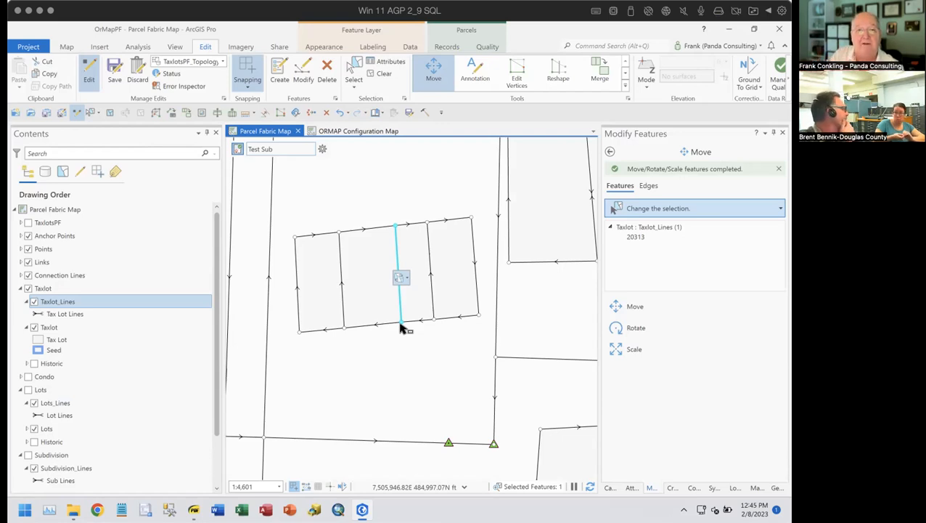
left_click(379, 75)
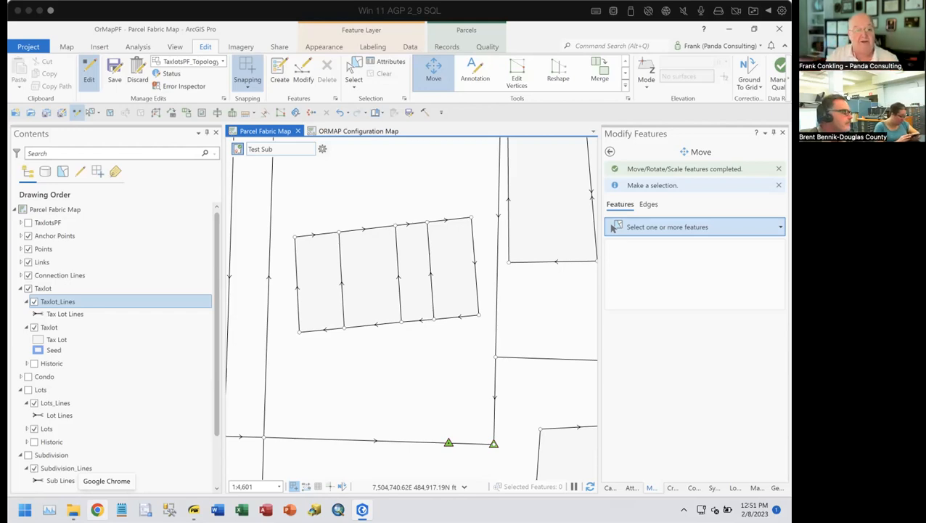
Turn the Lots and Subdivision layers on and back off to compare them with the shifted taxlot line
left_click(29, 390)
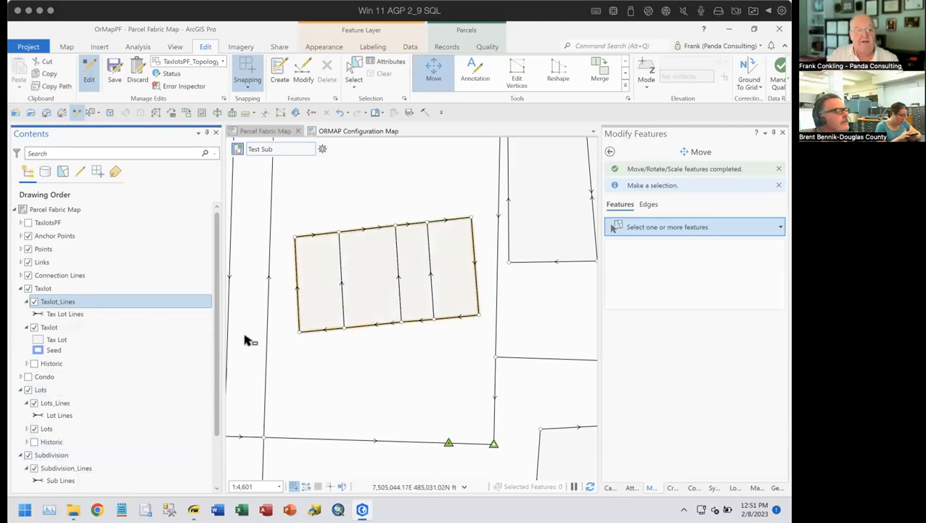
left_click(28, 389)
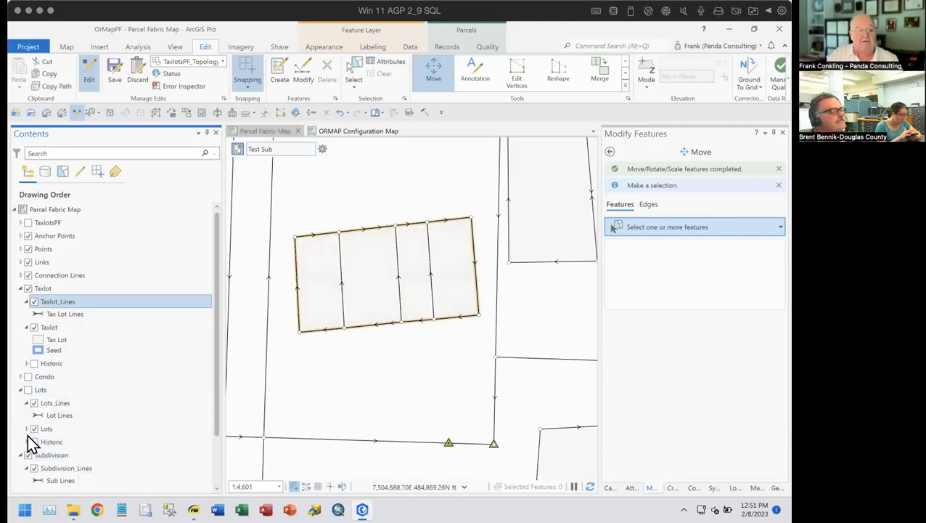
left_click(40, 454)
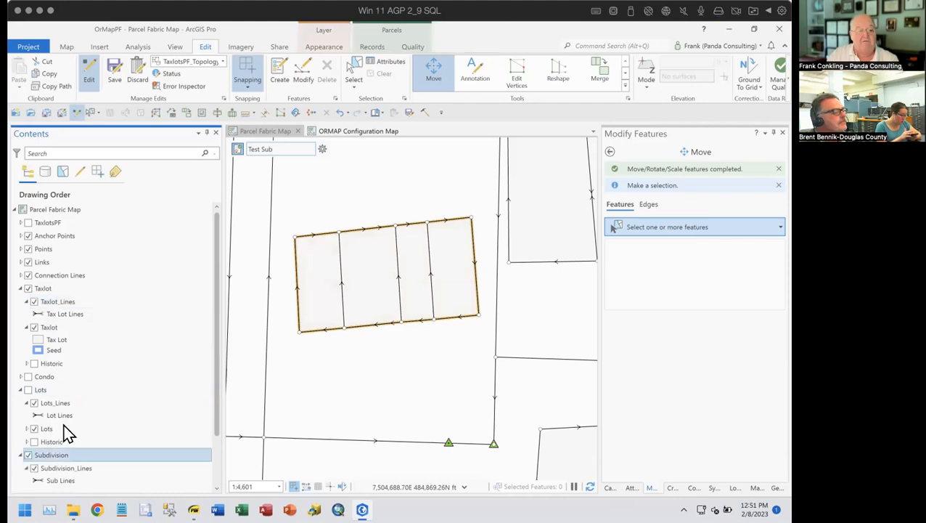
left_click(28, 455)
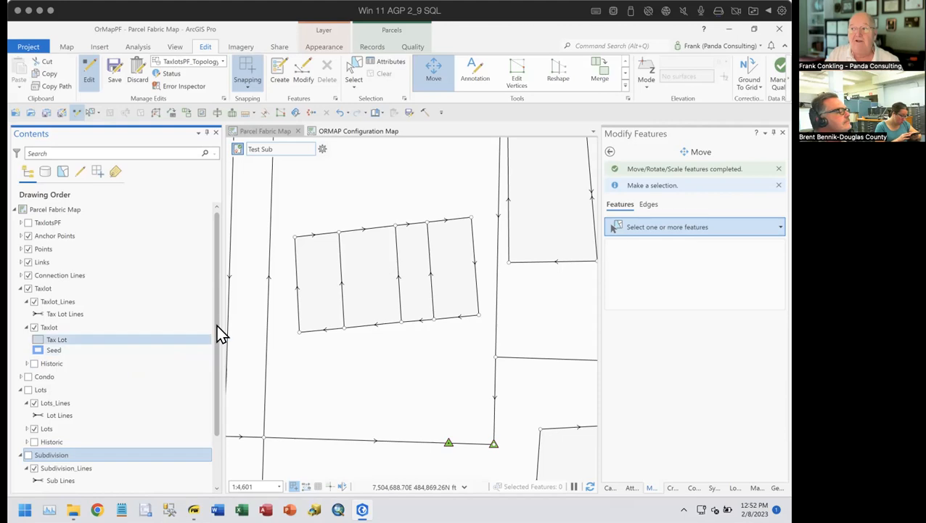
Turn the Lots layer back on and clear the selection of taxlot features around the shifted dividing line
left_click(397, 264)
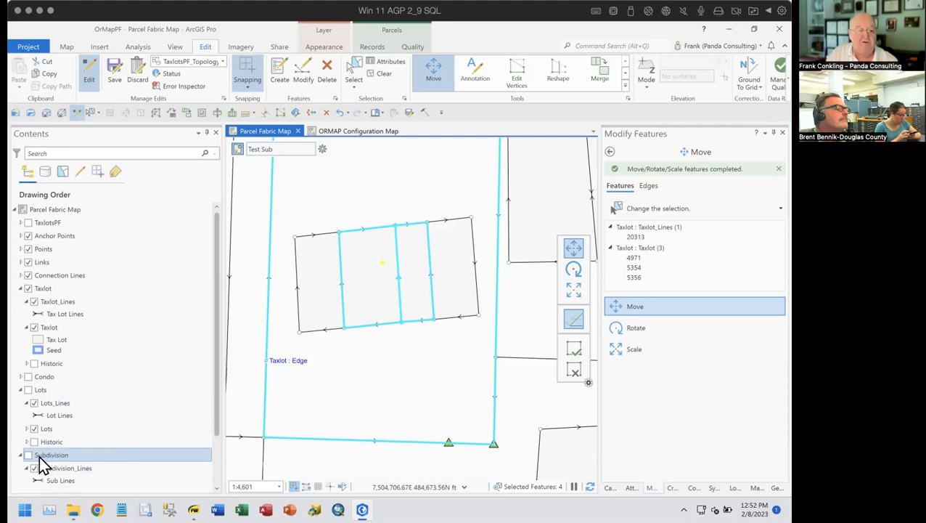
left_click(28, 389)
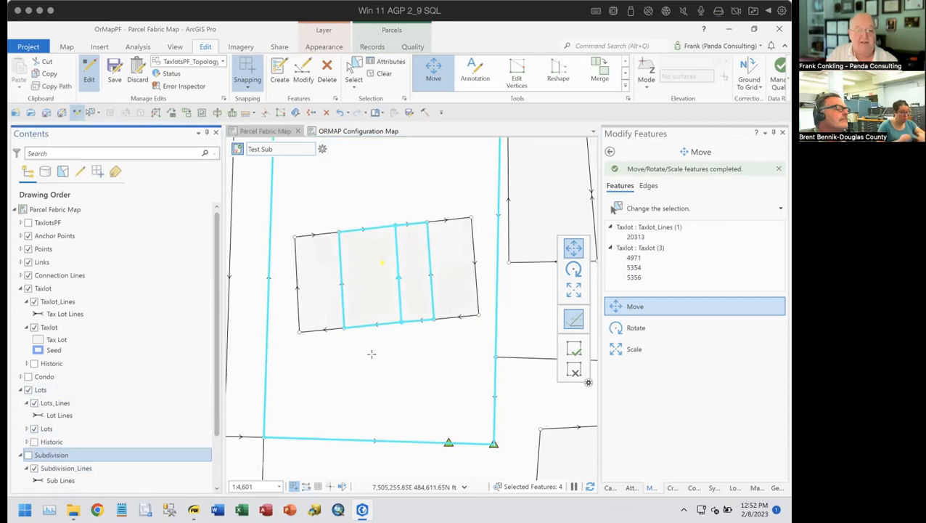
left_click(379, 73)
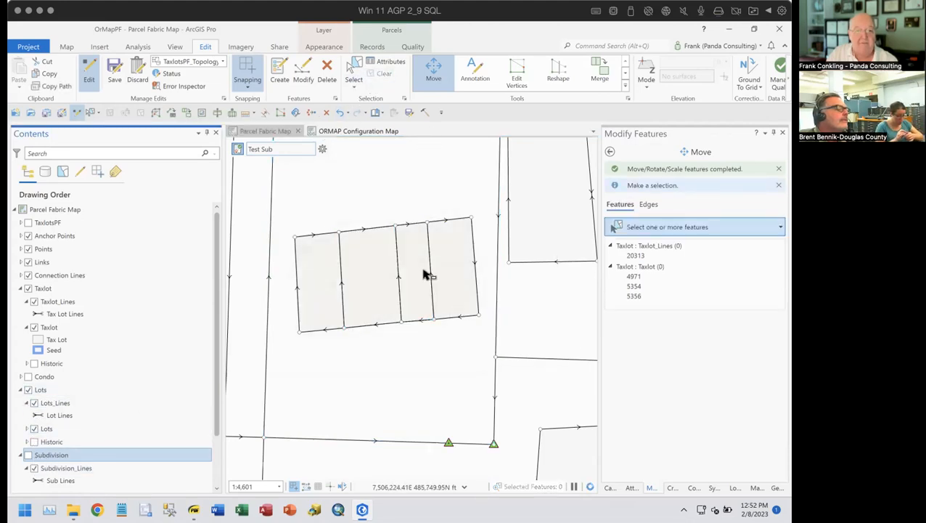
Hide and redisplay the Taxlot layer to examine the lots alone, and turn the Subdivision layer back on
left_click(27, 289)
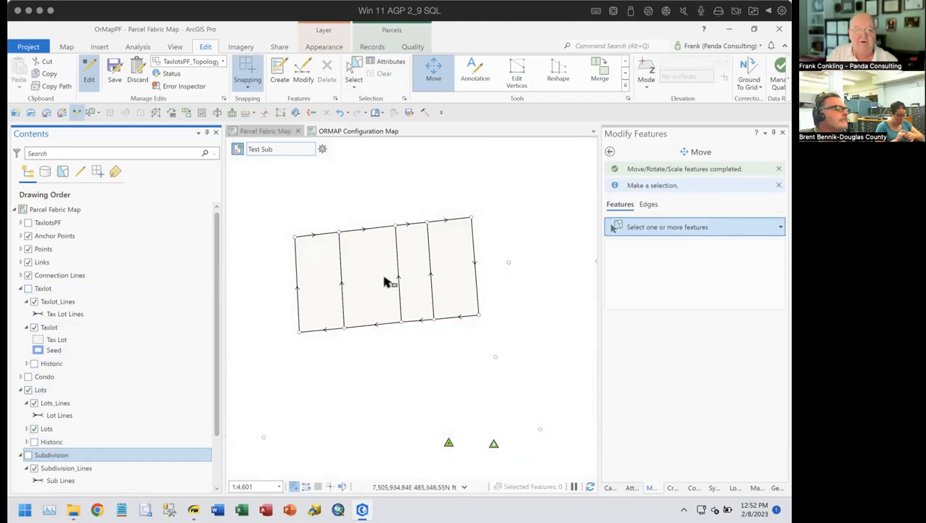
left_click(27, 288)
left_click(28, 454)
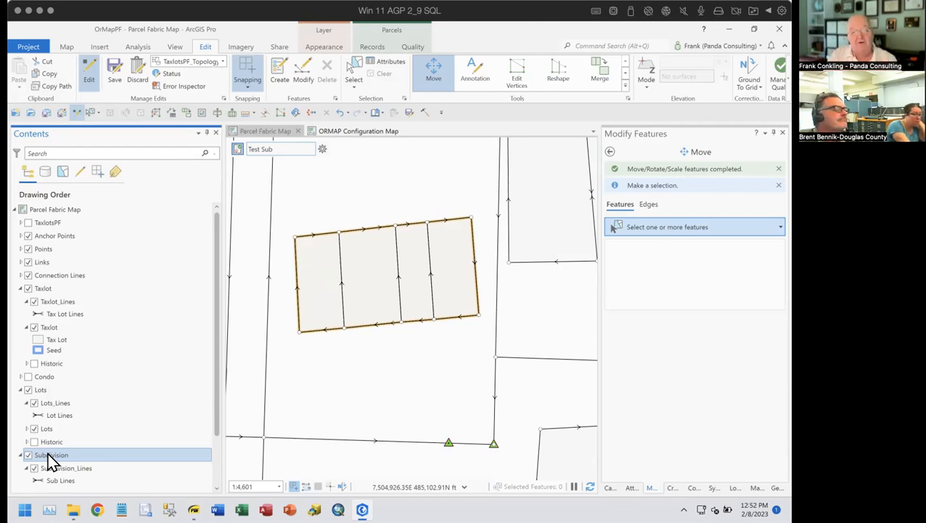
Undo the recent layer visibility changes and the move of the middle dividing Taxlot line in the four-lot block
left_click(339, 113)
left_click(339, 114)
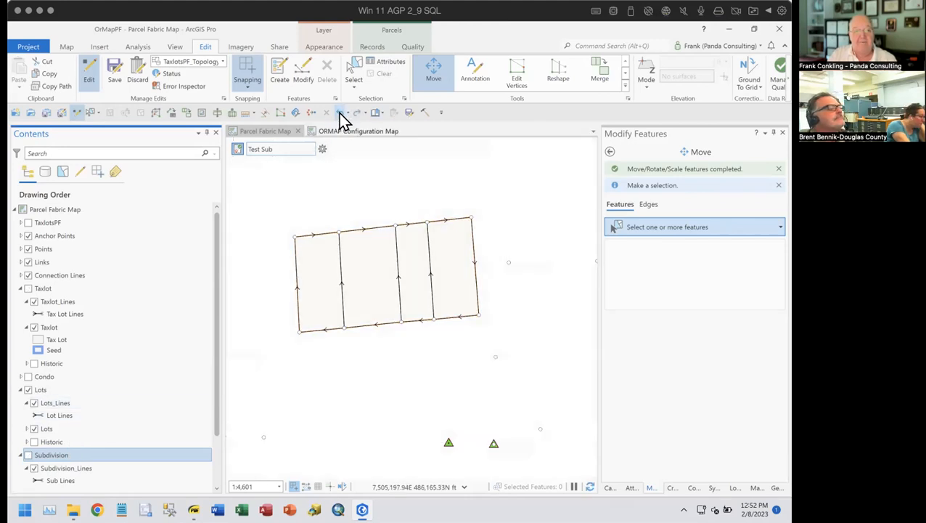
left_click(340, 113)
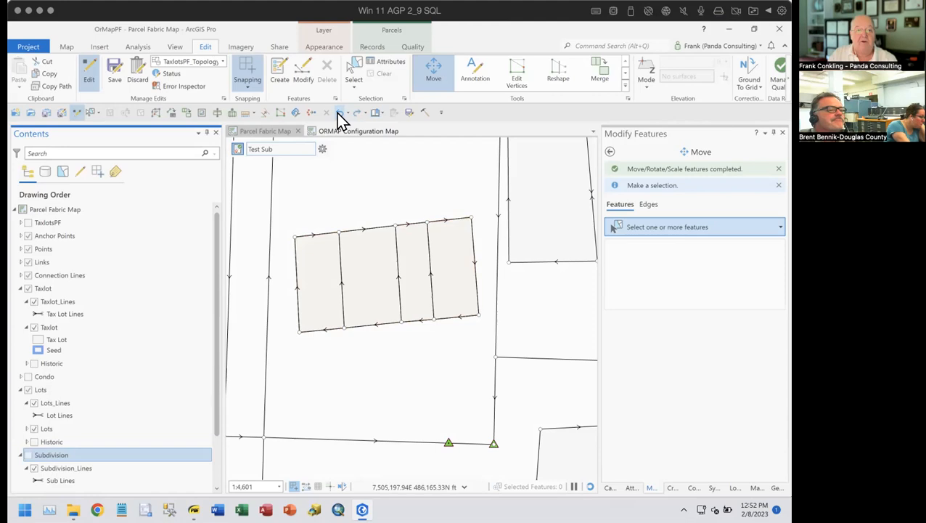
left_click(340, 113)
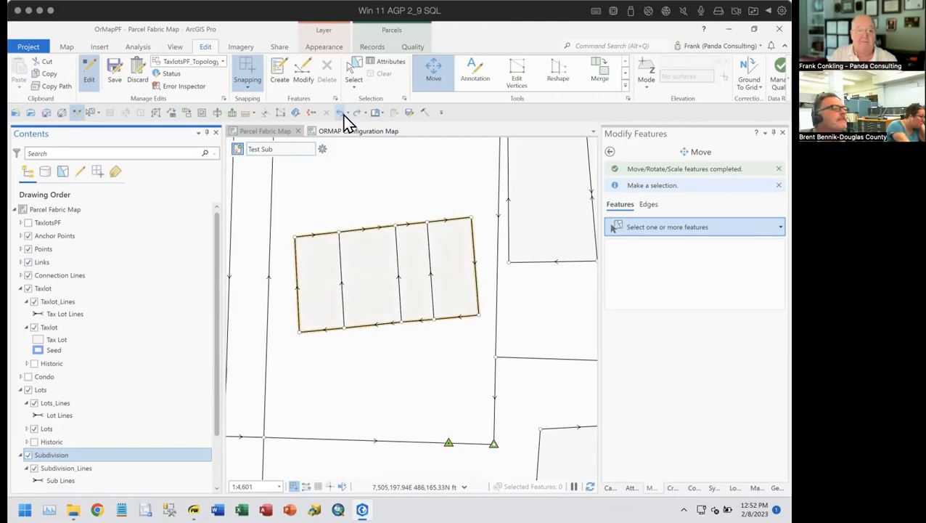
left_click(346, 113)
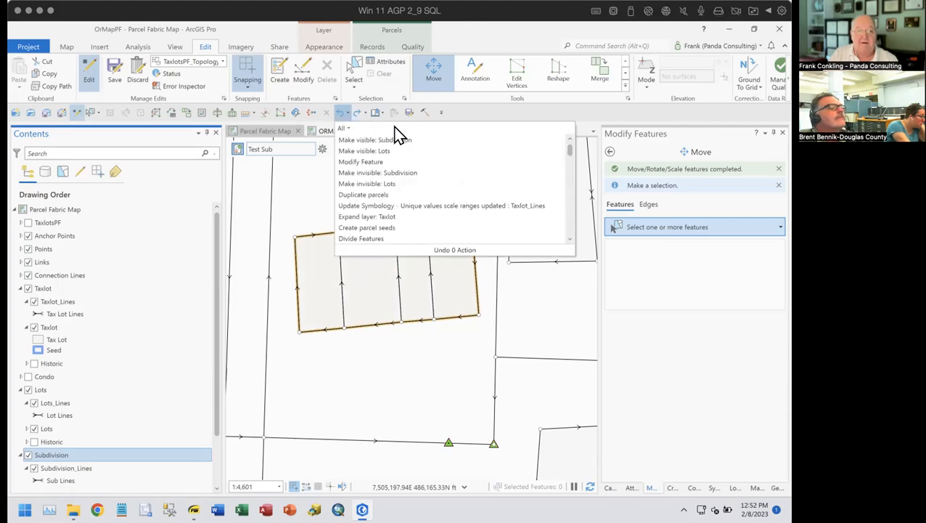
left_click(402, 161)
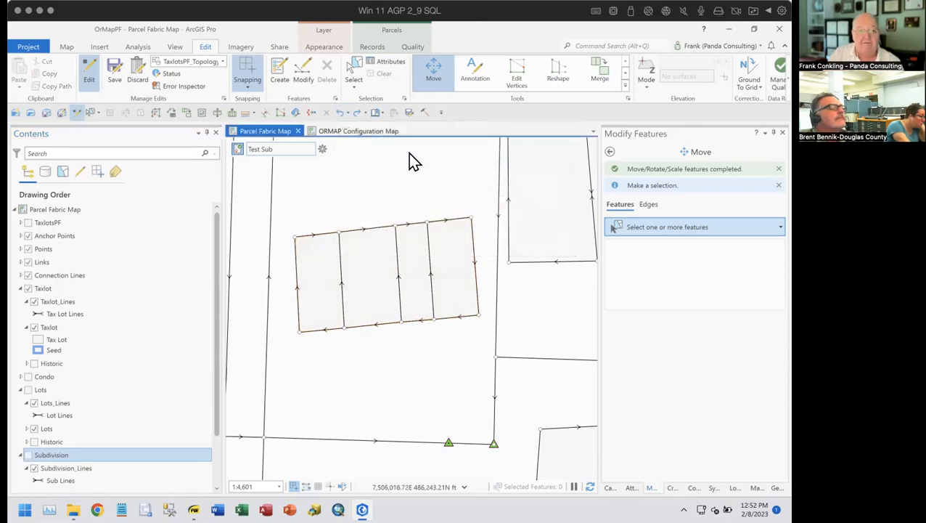
left_click(345, 115)
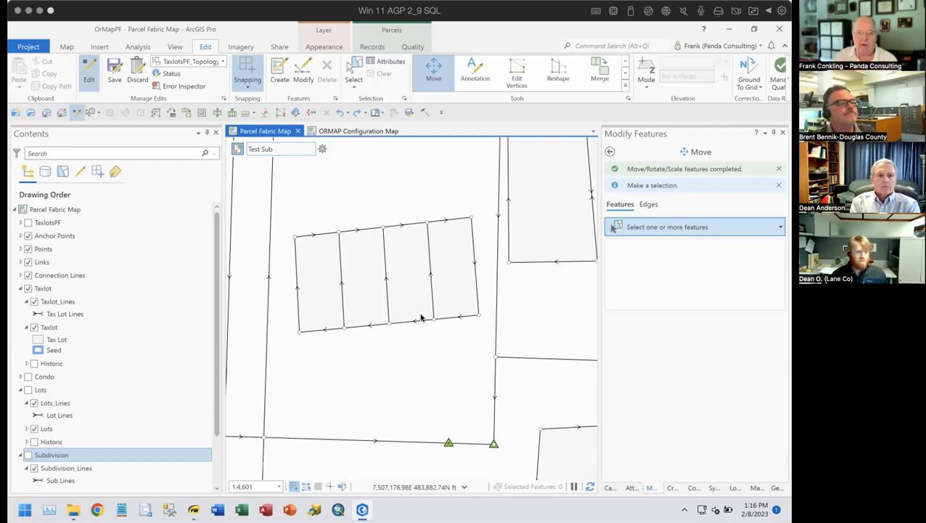
Review the TownEd.gdb contents in Catalog, and browse the Fabric and GeoDB subfolders of T7-4V2.03 in File Explorer
left_click(606, 487)
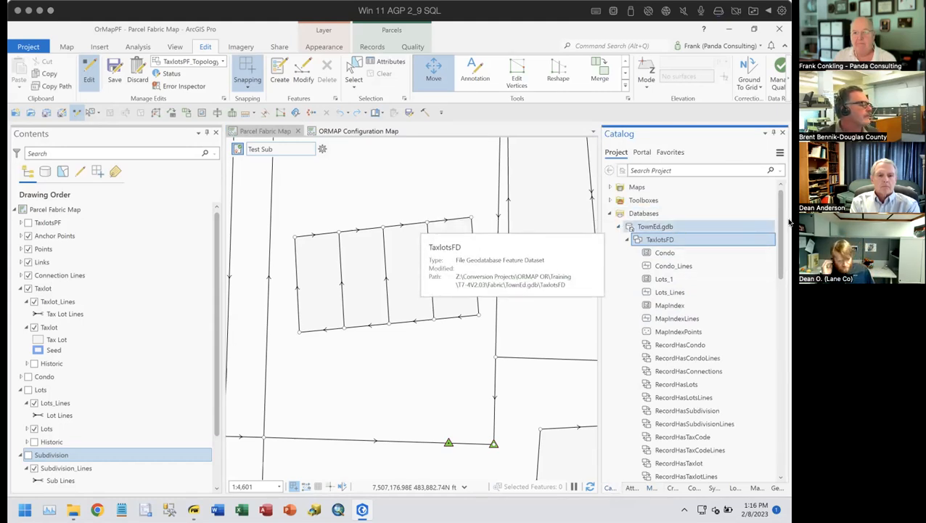
left_click_drag(776, 233, 776, 450)
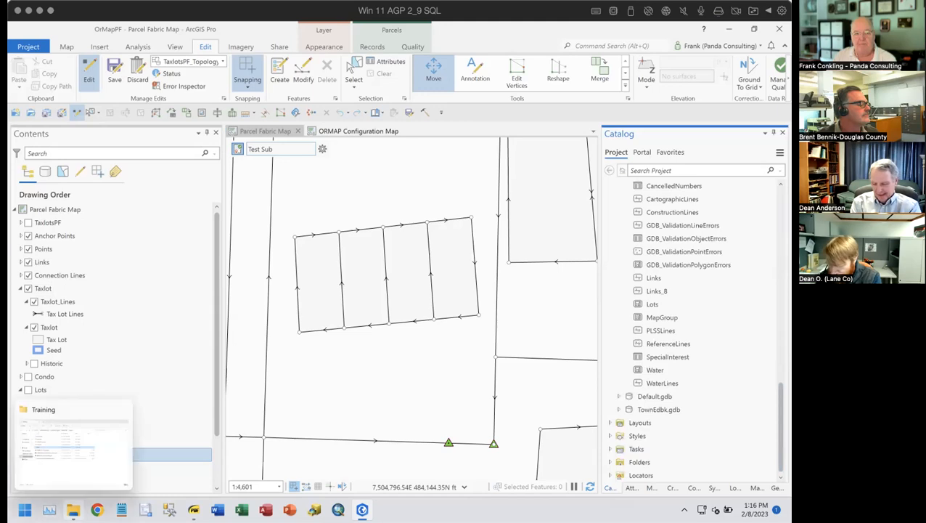
left_click(72, 510)
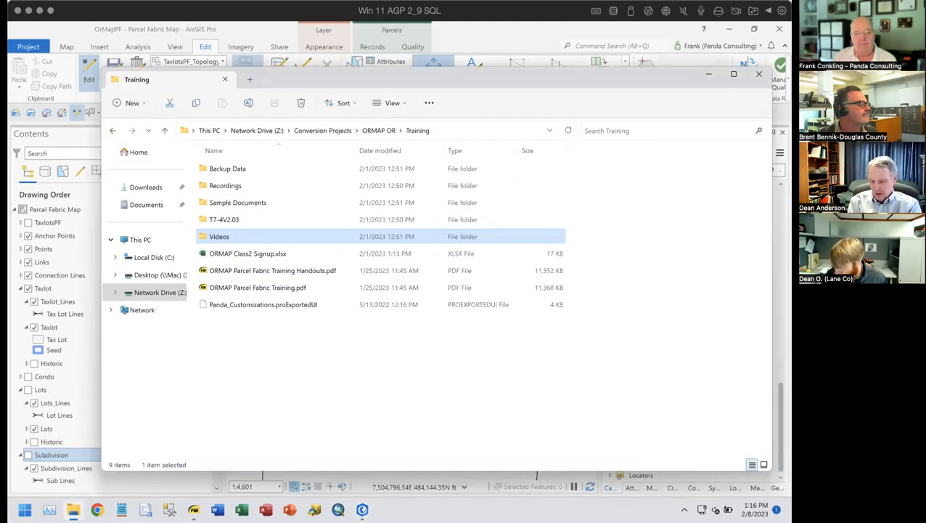
double_click(225, 218)
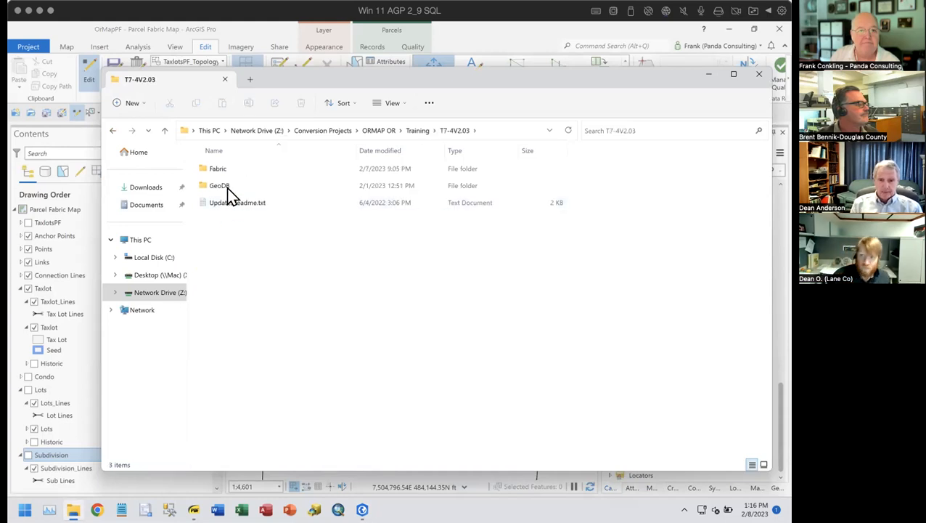
double_click(222, 169)
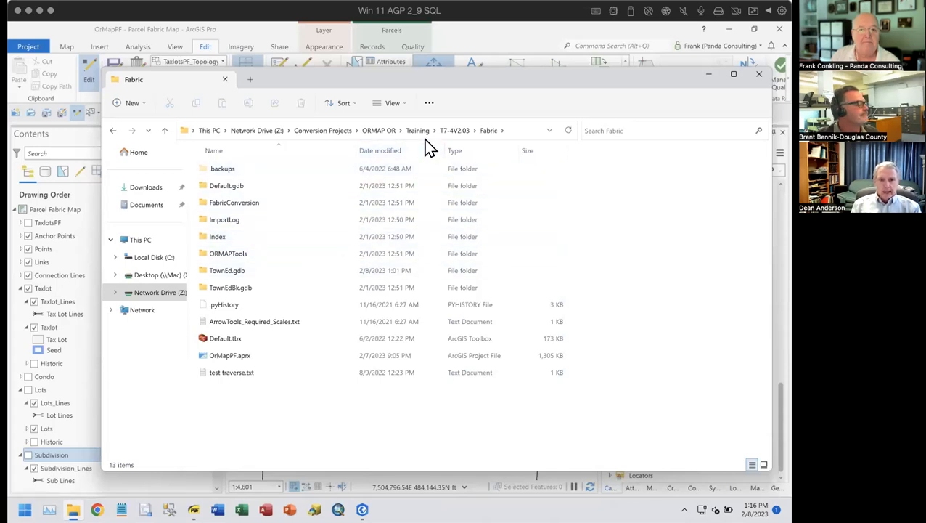
left_click(458, 131)
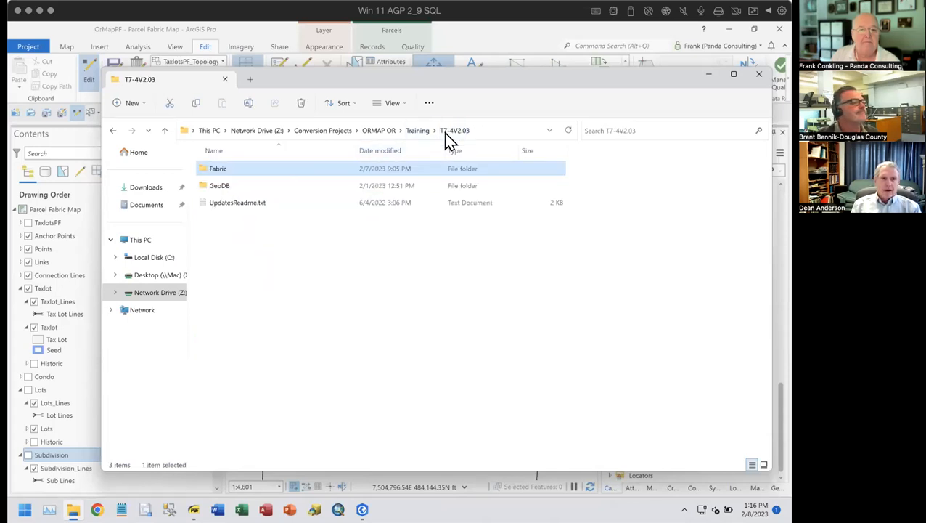
double_click(217, 187)
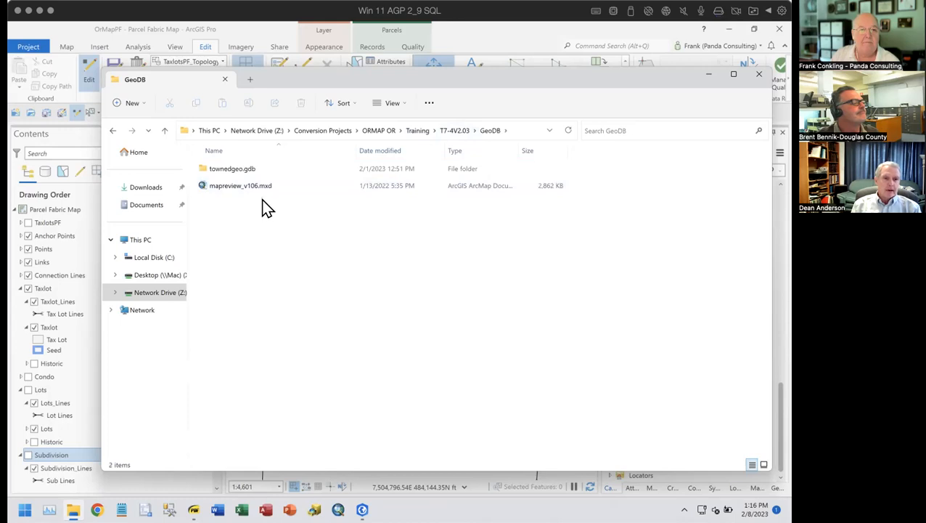
left_click(450, 136)
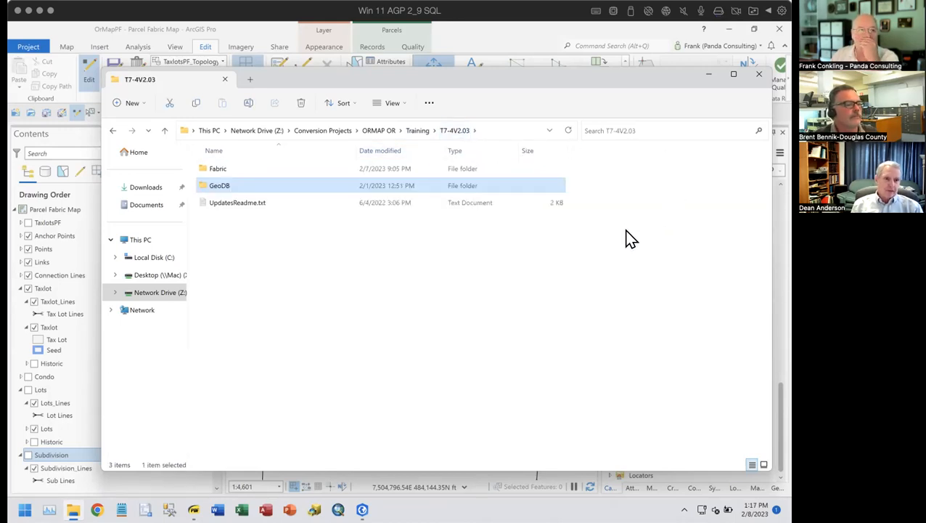
left_click(710, 76)
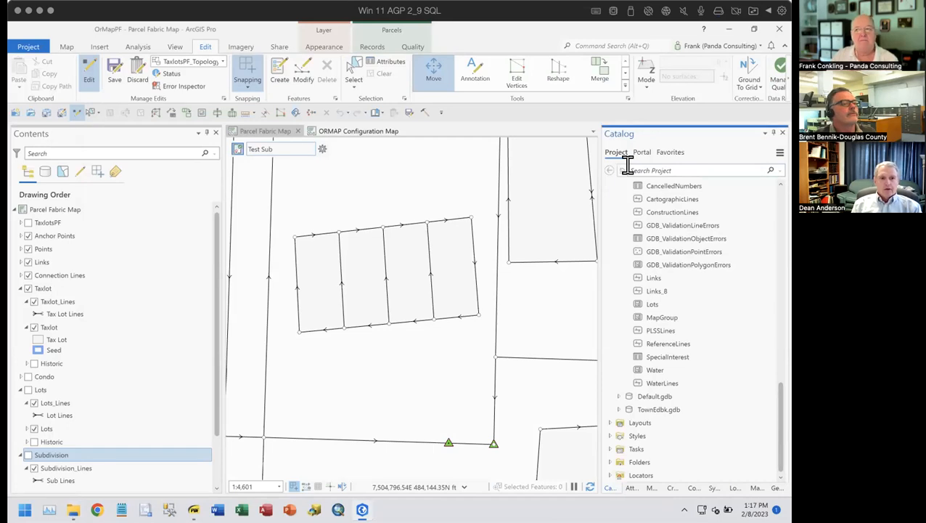
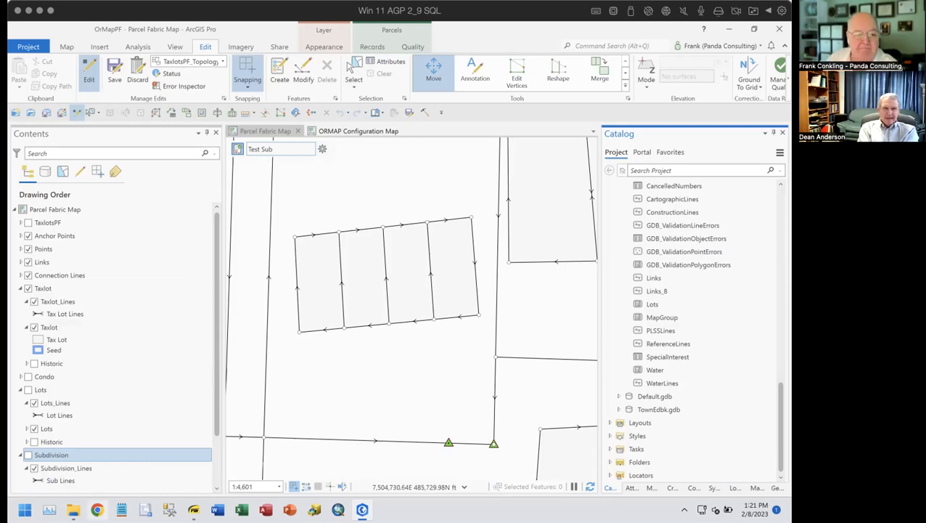
Examine the Fabric folder of T7-4V2.03 in File Explorer, and switch to ORMAP Parcel Fabric Training.pdf
left_click(73, 509)
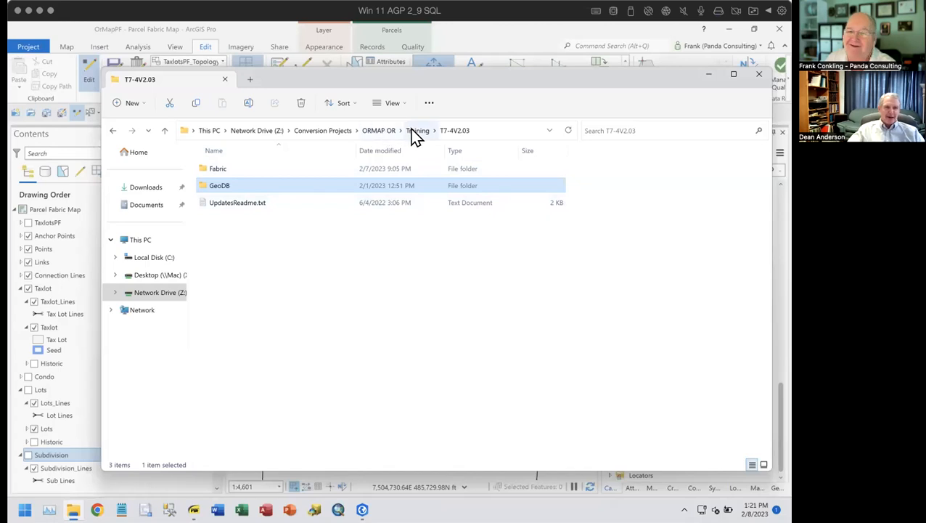
mouse_move(512, 83)
left_mouse_down()
mouse_move(503, 69)
mouse_move(506, 81)
left_mouse_up()
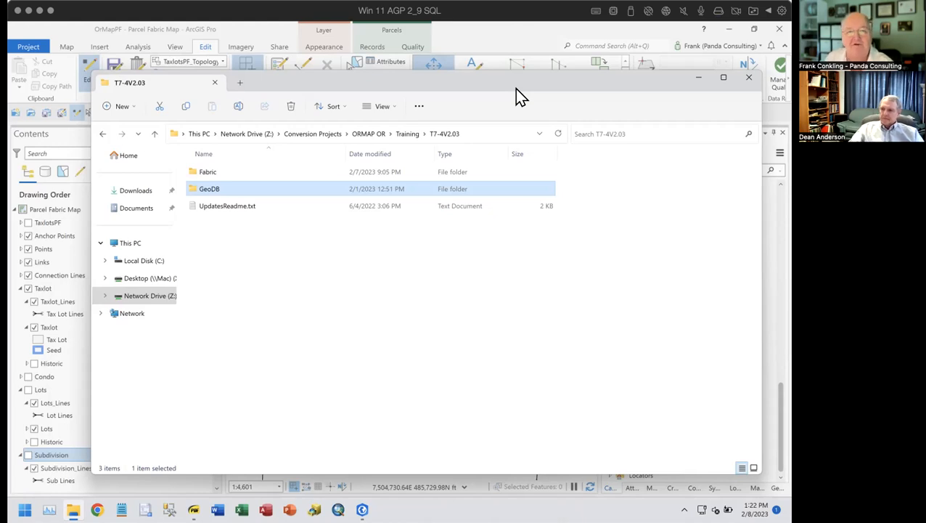
left_click(405, 134)
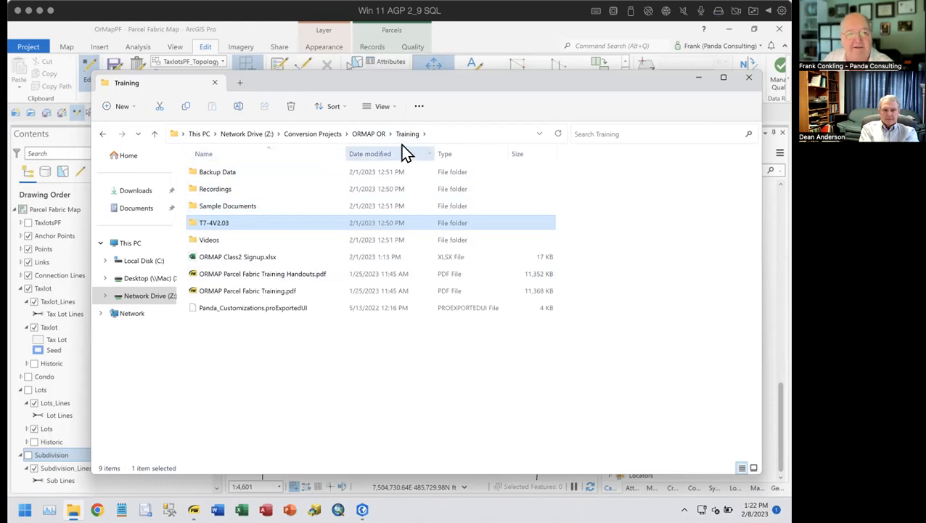
double_click(218, 230)
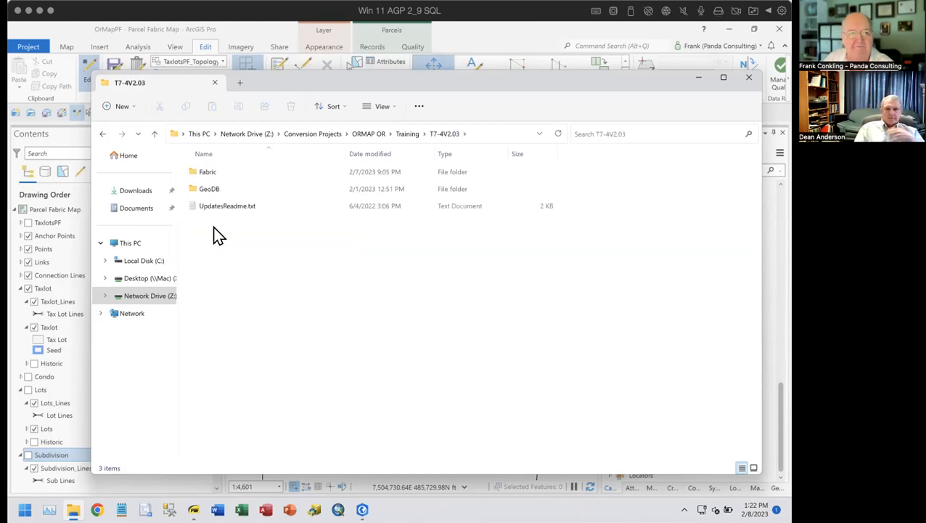
double_click(208, 173)
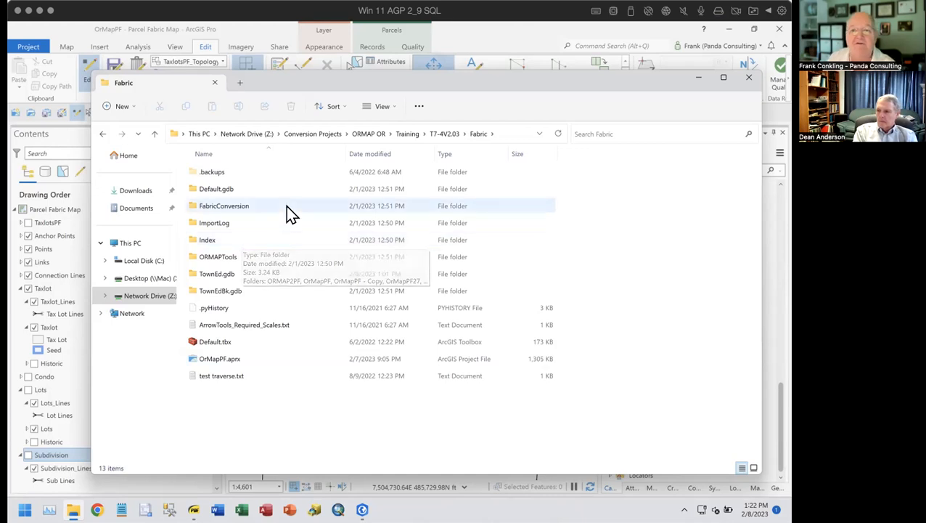
left_click_drag(556, 83, 552, 70)
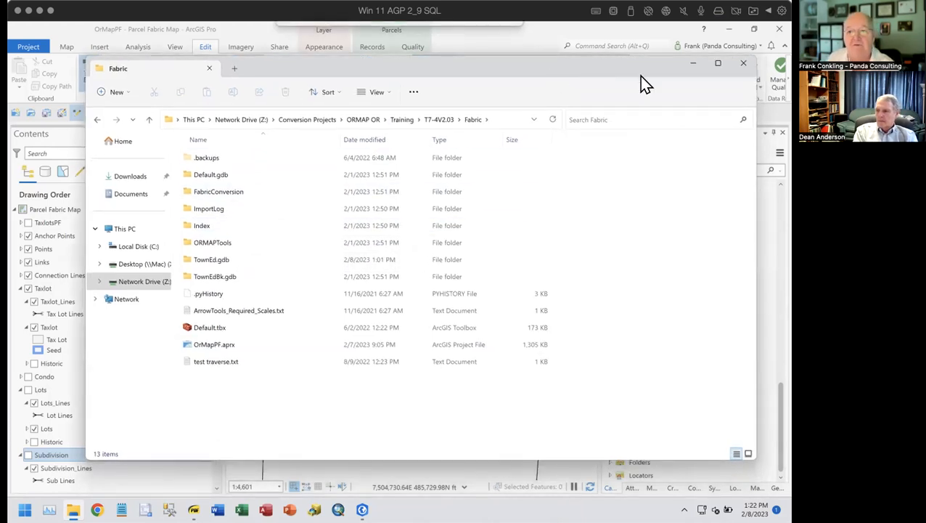
left_click(695, 64)
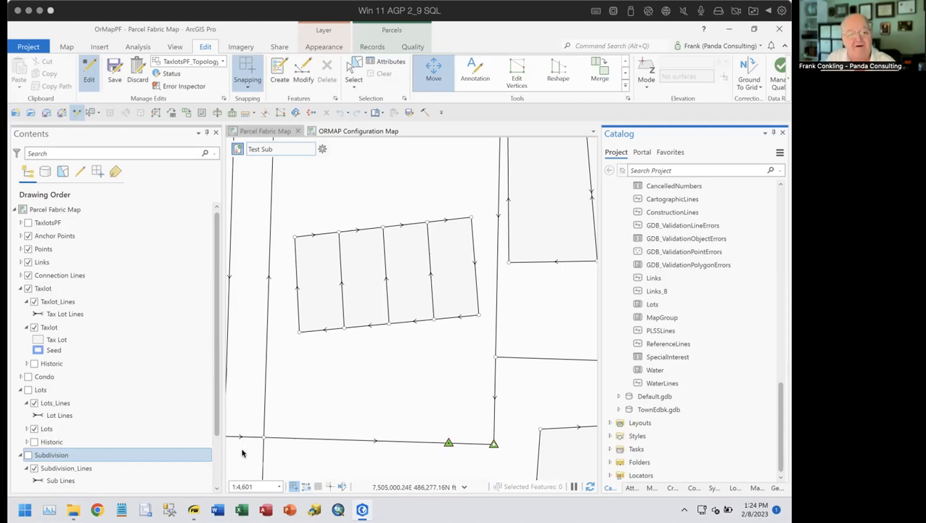
left_click(194, 509)
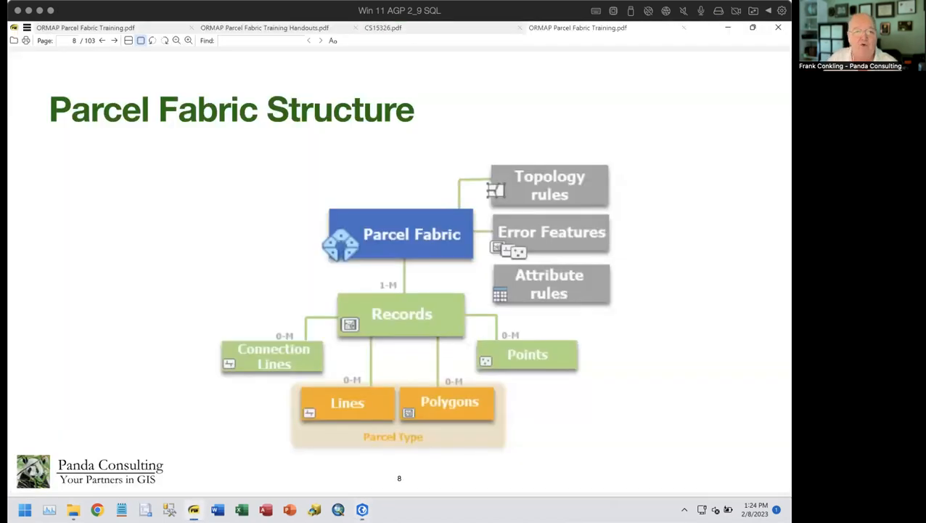
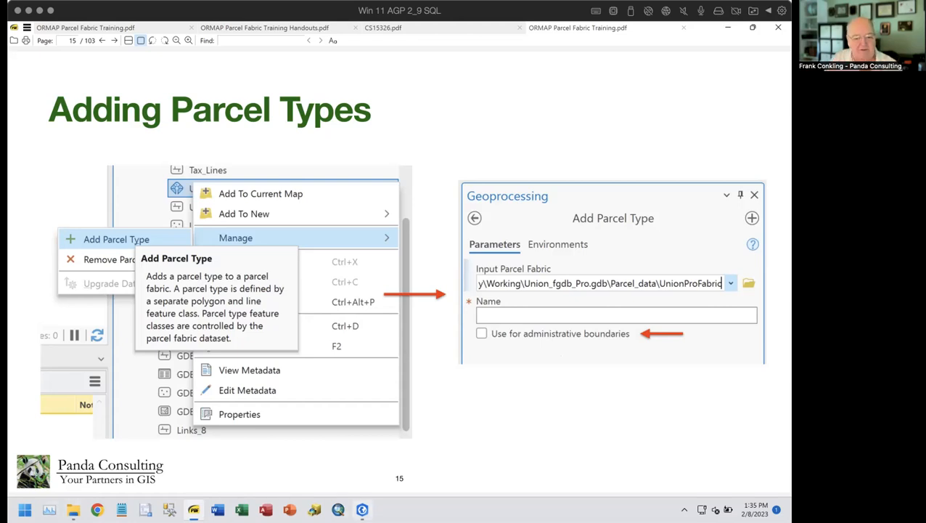
Switch to ArcGIS Pro and expand Riley_Parcel_Fabric.gdb in the favorite Conversion Projects > Riley County KS > Final Data folder
left_click(363, 509)
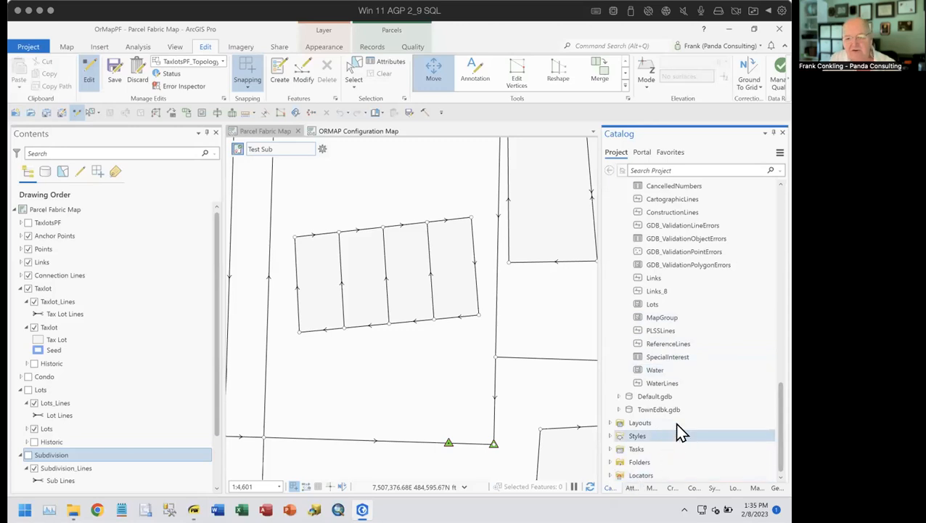
left_click(669, 155)
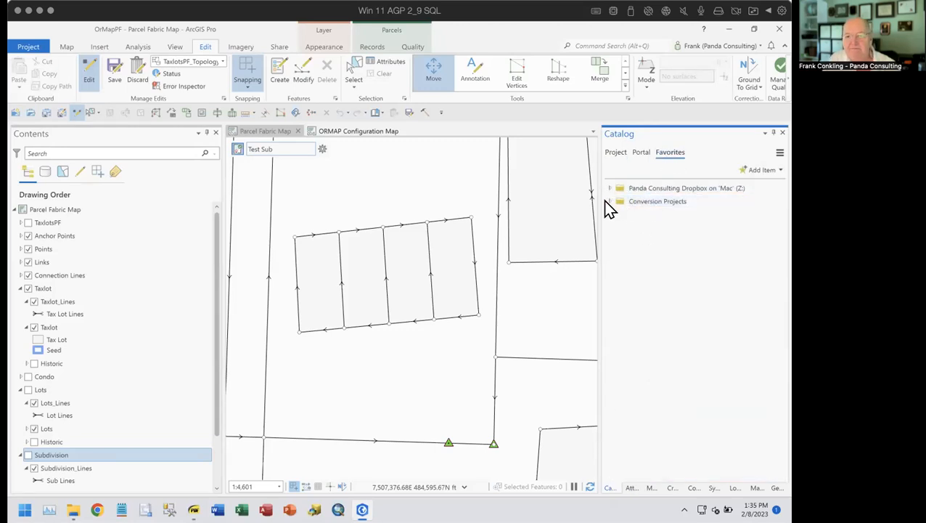
left_click(609, 188)
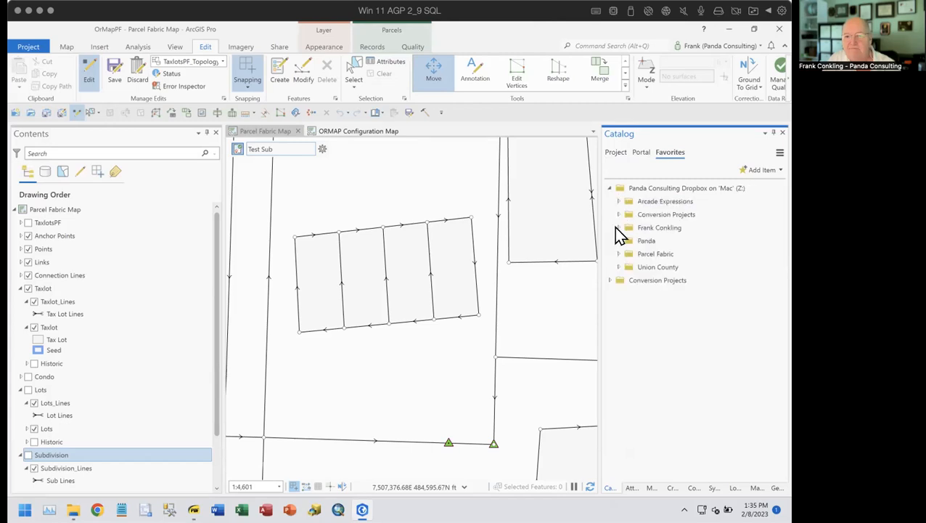
left_click(619, 214)
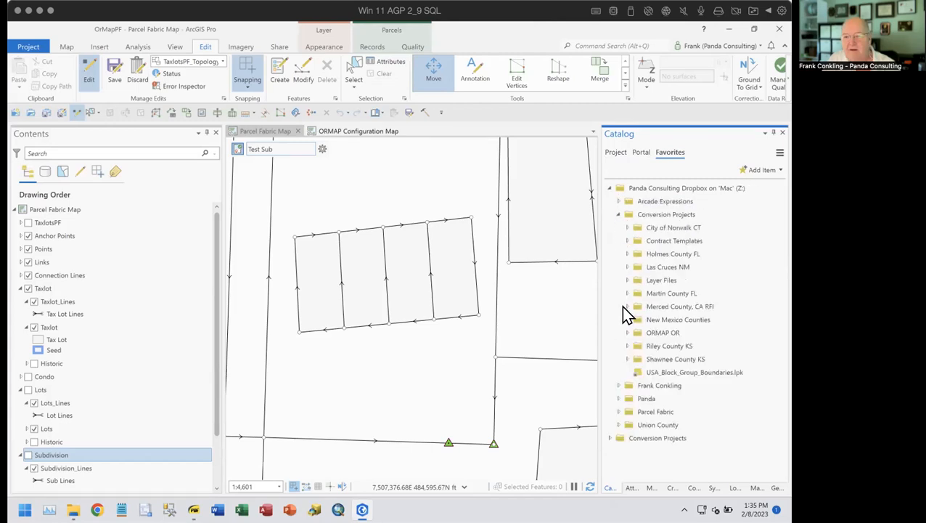
left_click(626, 346)
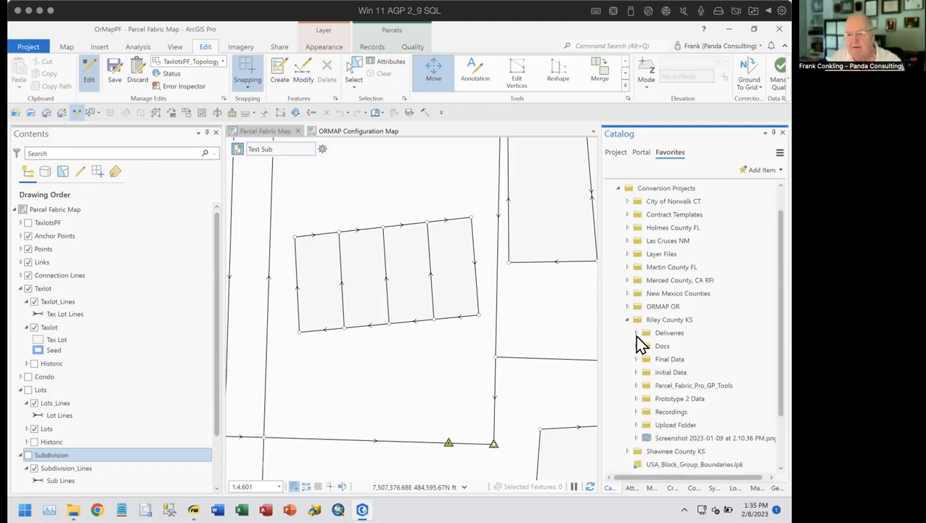
left_click(637, 359)
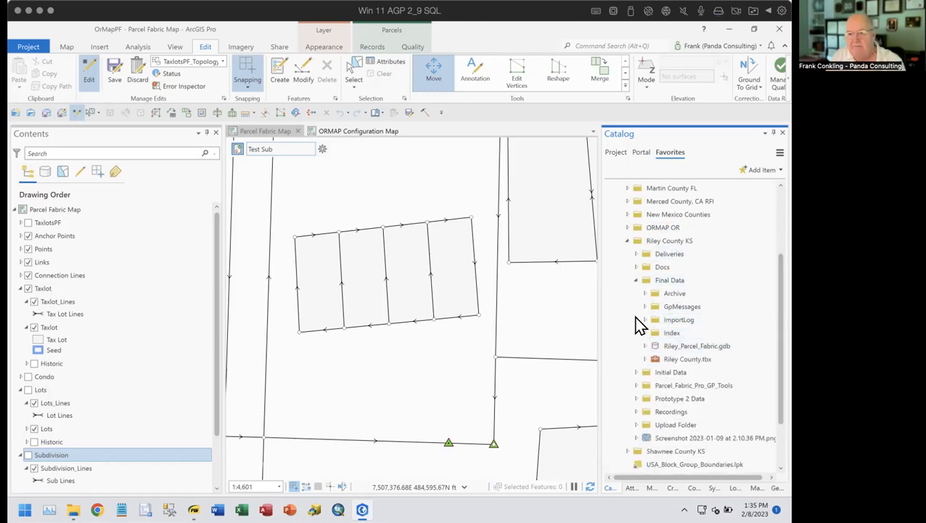
left_click(645, 346)
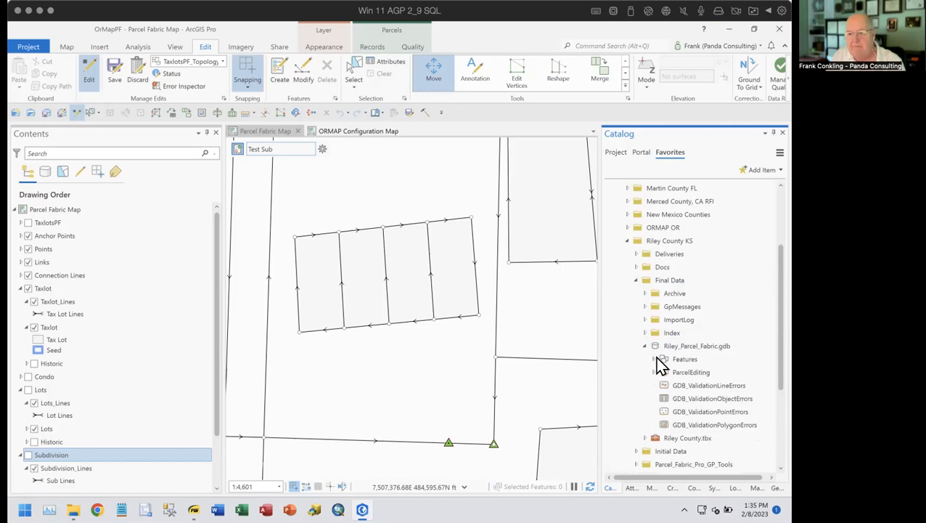
Expand the Features and ParcelEditing datasets of Riley_Parcel_Fabric.gdb in the Final Data folder
left_click(655, 359)
scroll(695, 298, "down", 3)
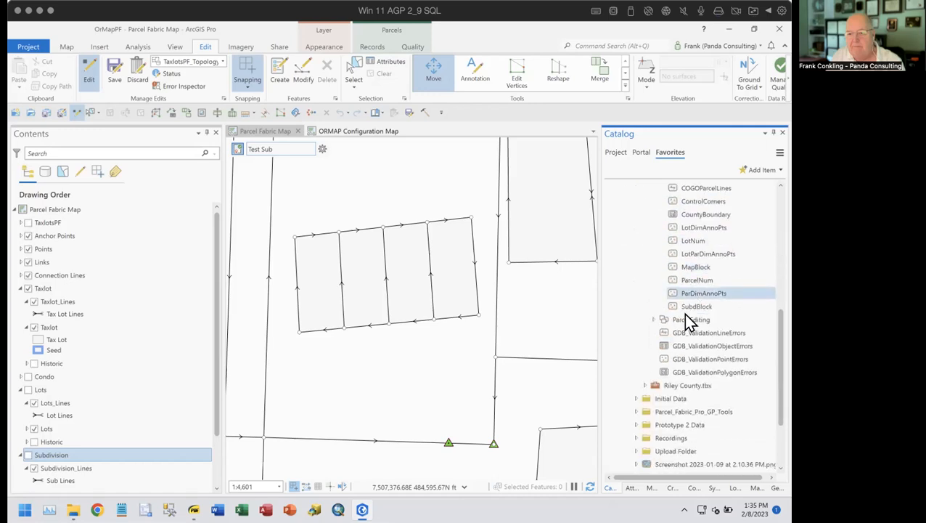
left_click(653, 320)
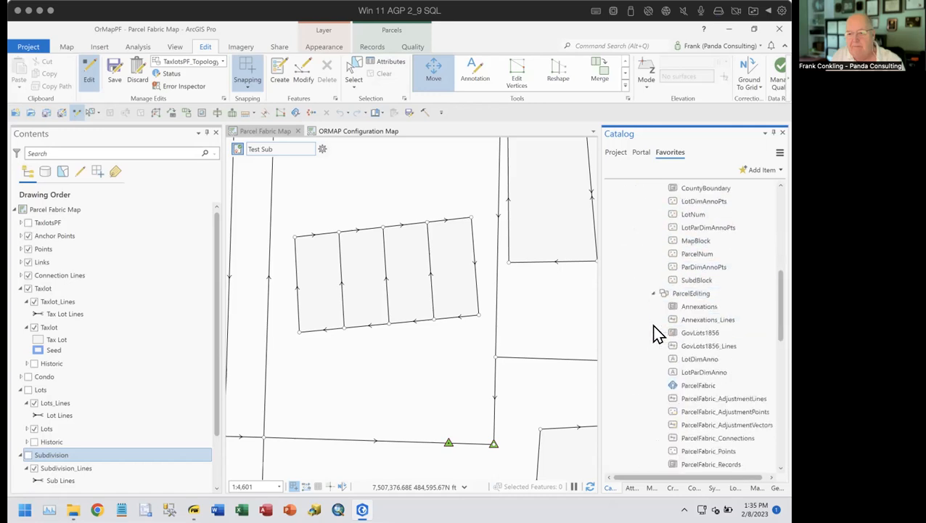
Examine the Administrative Boundary settings of the parcel types in the ParcelFabric properties, and close them without changes
right_click(686, 333)
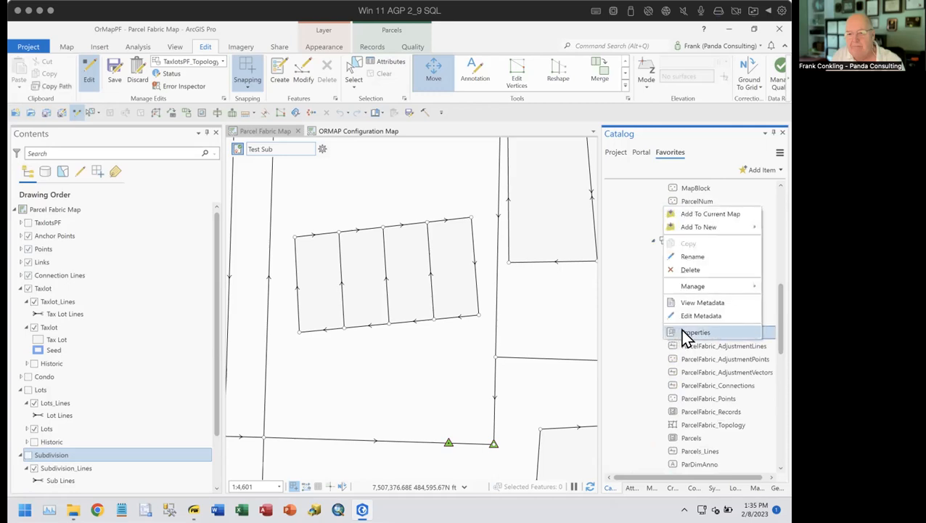
left_click(689, 333)
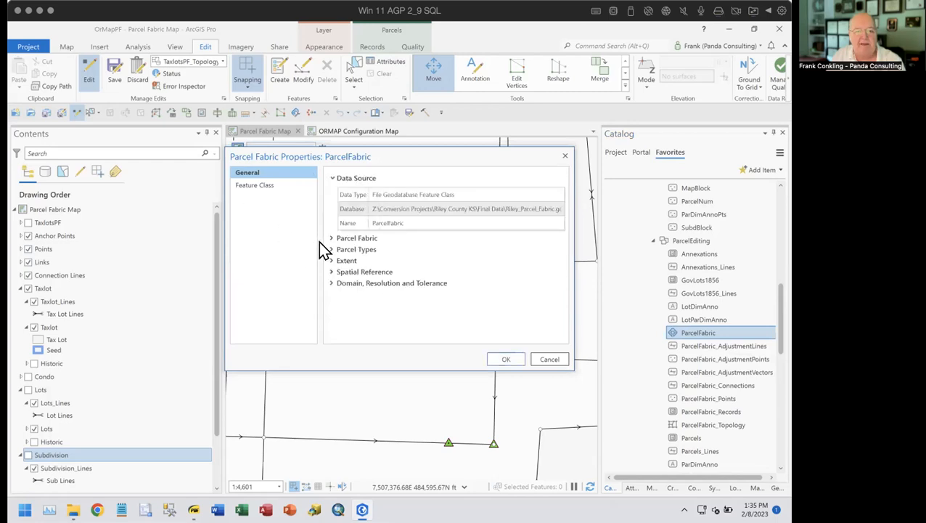
left_click(331, 249)
scroll(472, 250, "down", 1)
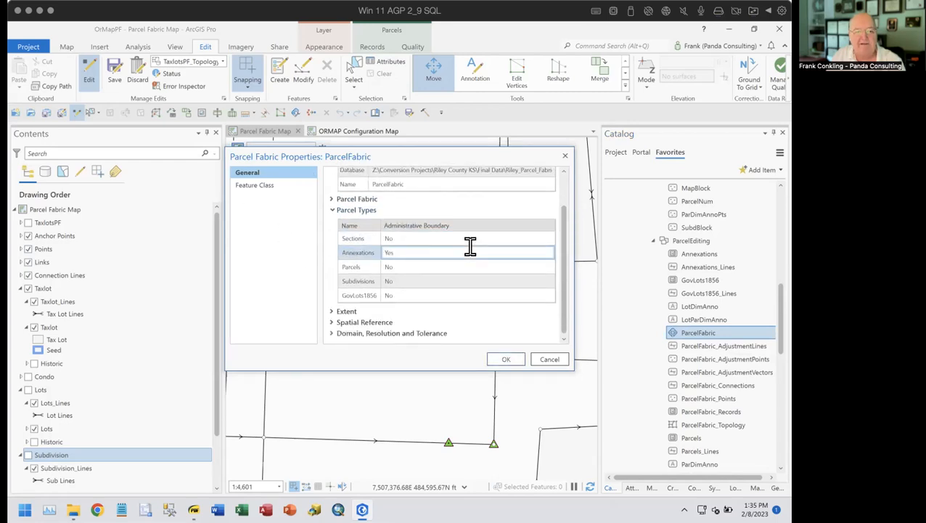
left_click(361, 252)
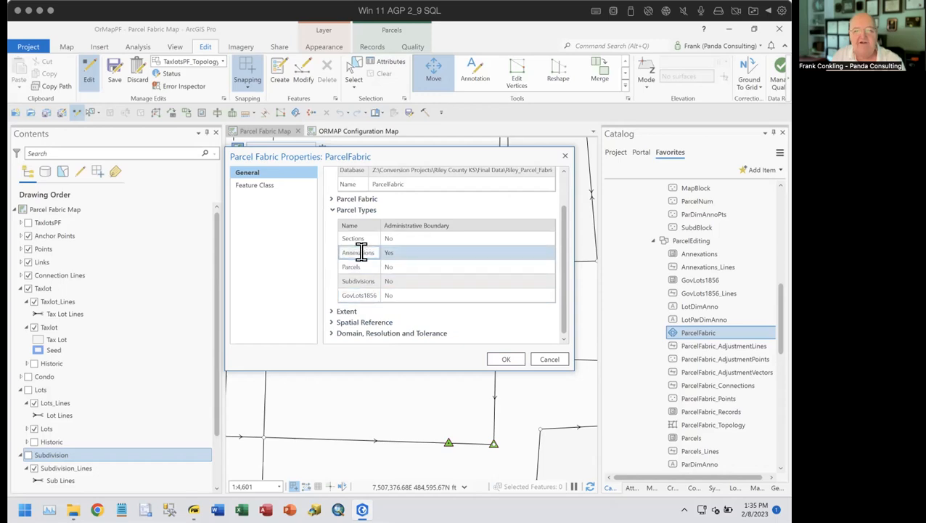
left_click(424, 251)
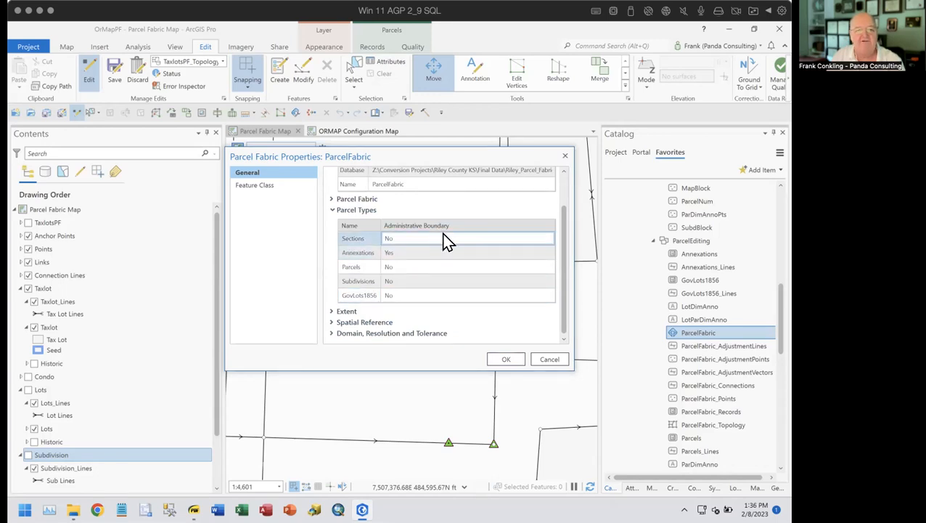
left_click(549, 359)
Check the rules and feature classes in the properties of the Final Data ParcelFabric_Topology, enlarging the properties window, and close it
scroll(694, 357, "down", 2)
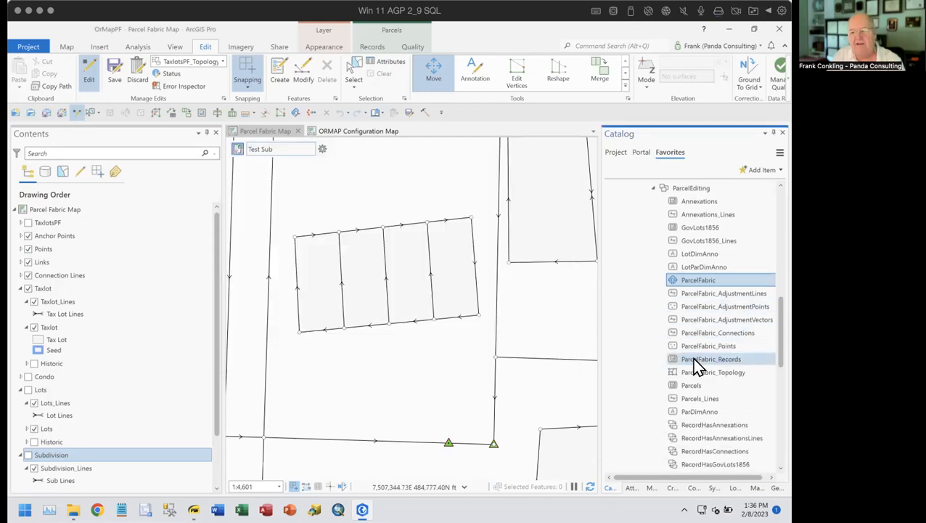
right_click(686, 373)
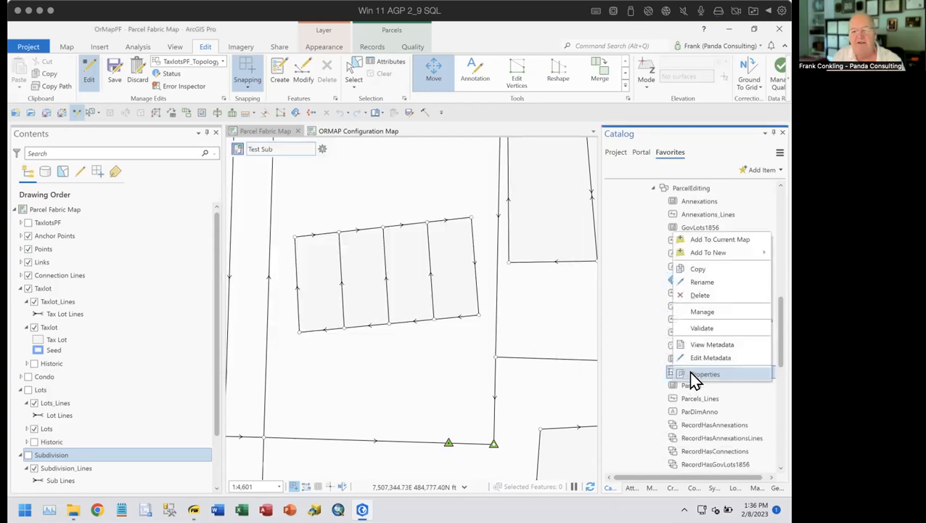
left_click(690, 374)
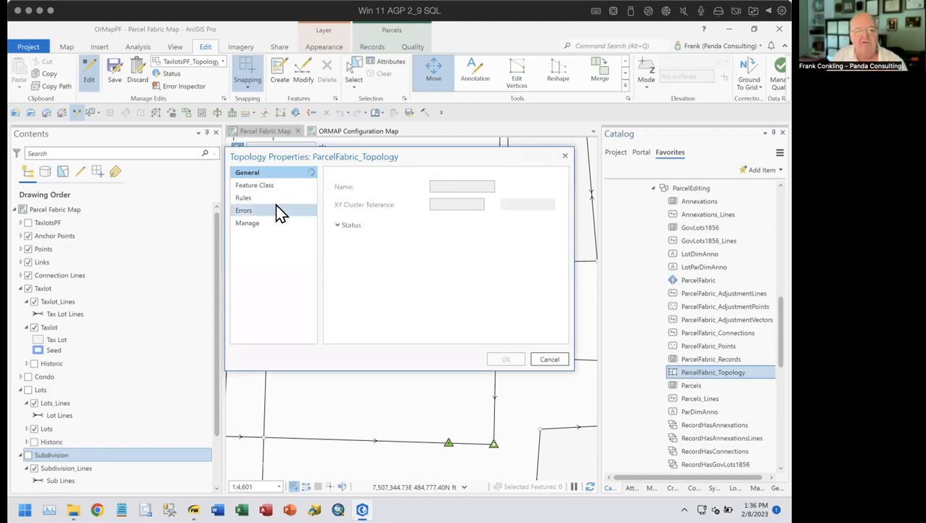
left_click(254, 198)
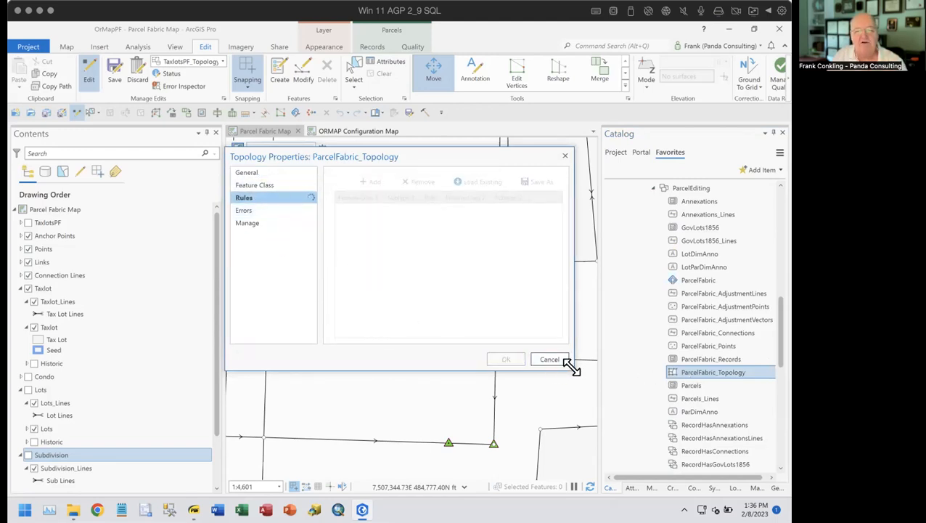
left_click_drag(571, 368, 652, 500)
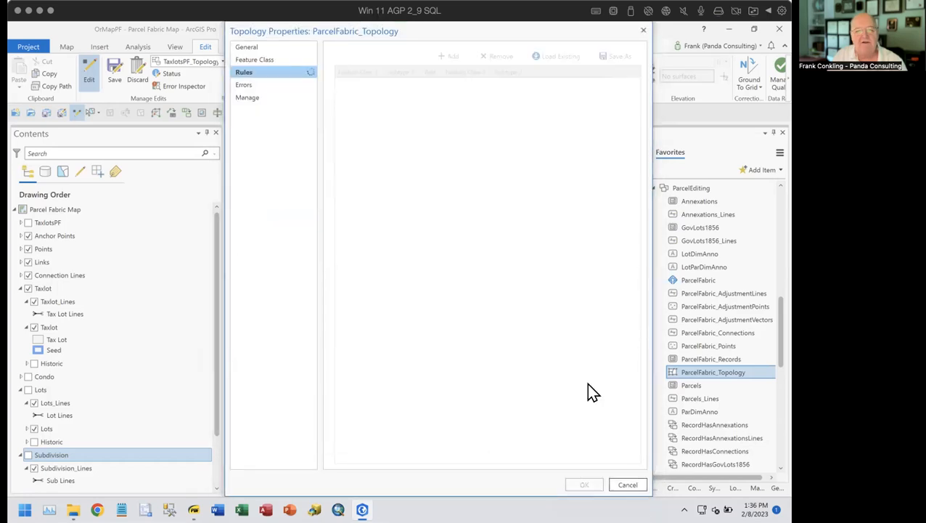
left_click(254, 61)
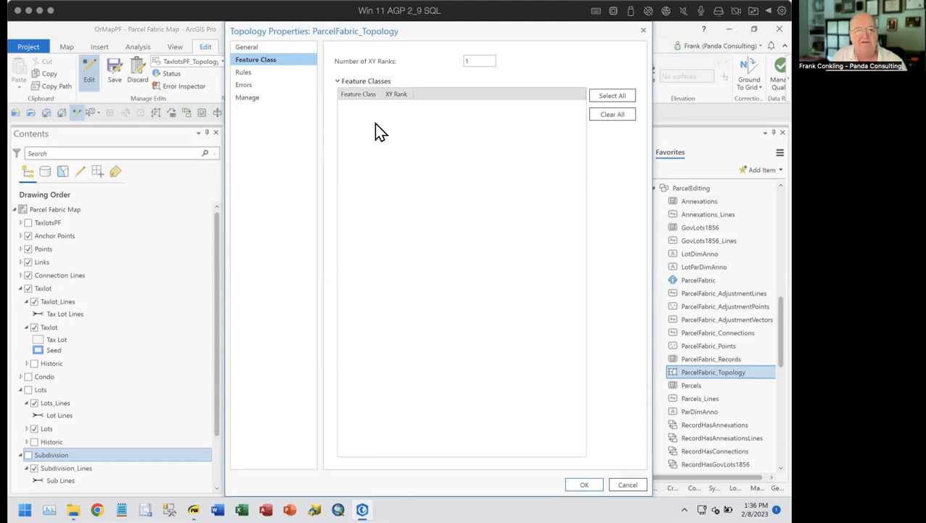
left_click(643, 31)
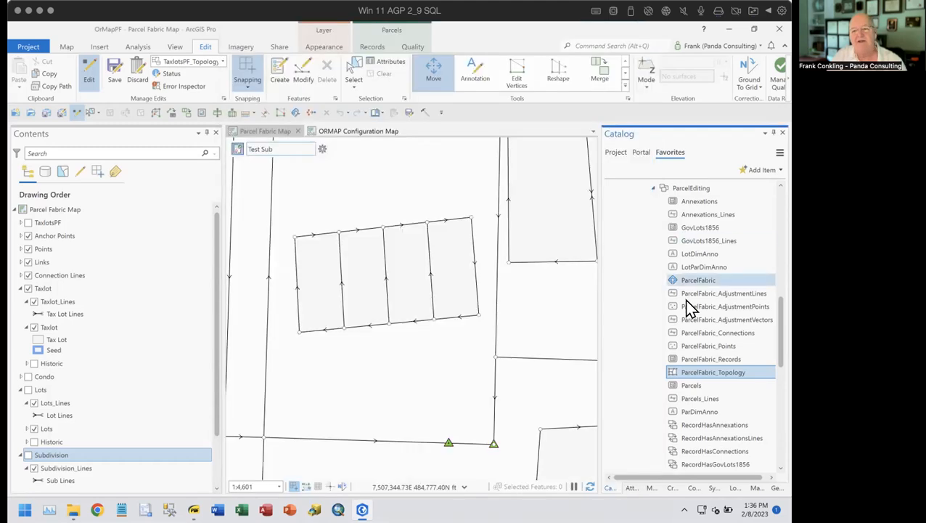
Expand the ParcelEditing dataset of Riley_Parcel_Fabric.gdb in the Deliveries > Second Prototype 012623 folder
scroll(700, 303, "up", 10)
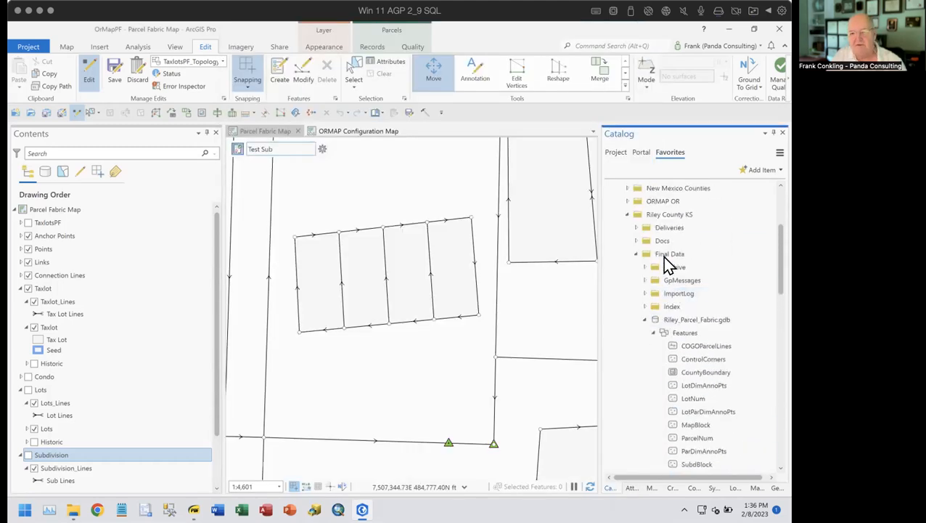
left_click(635, 226)
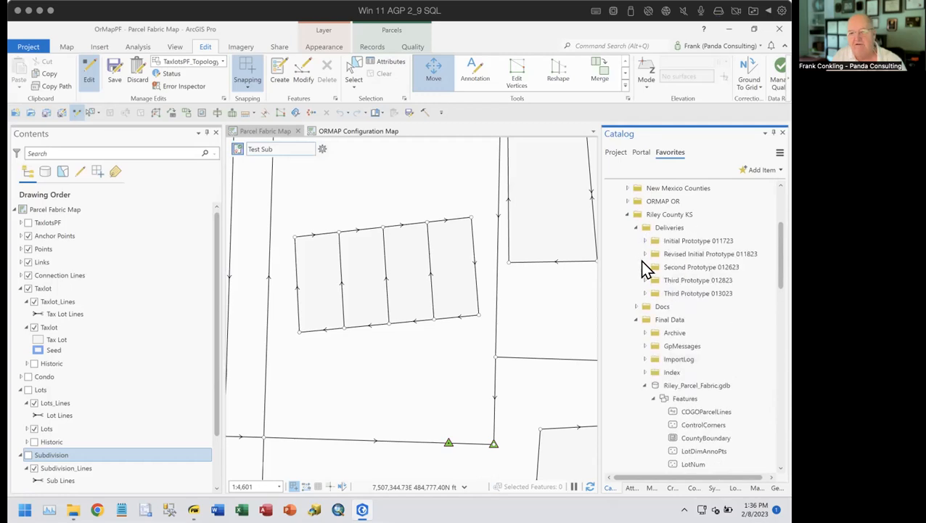
left_click(649, 268)
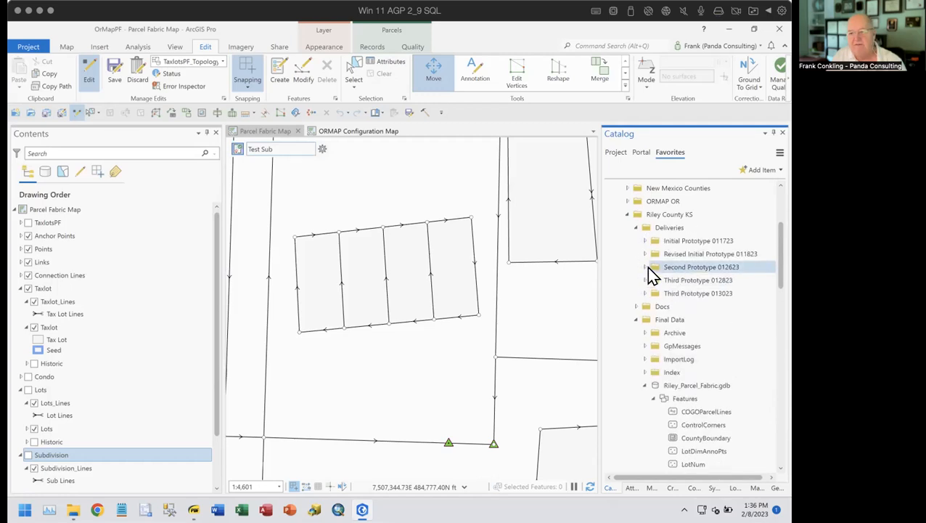
left_click(646, 268)
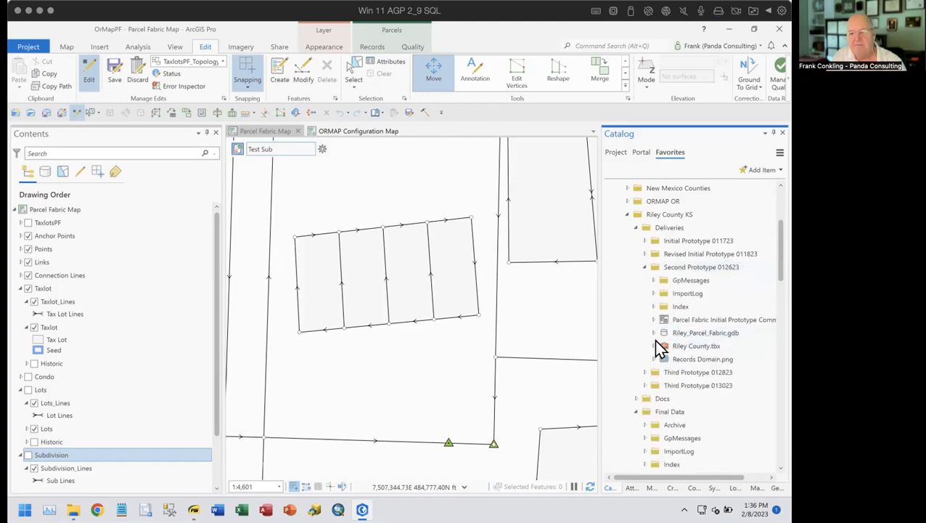
left_click(652, 333)
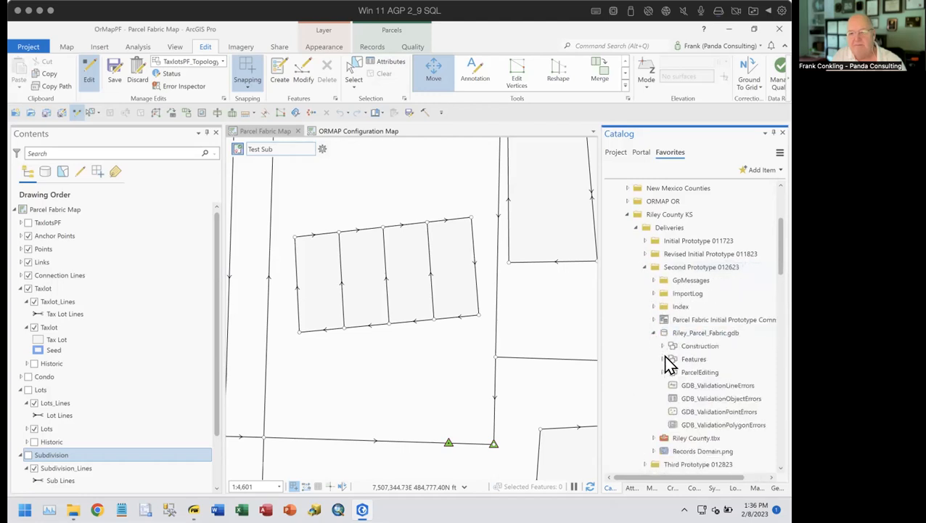
left_click(662, 372)
scroll(701, 337, "down", 4)
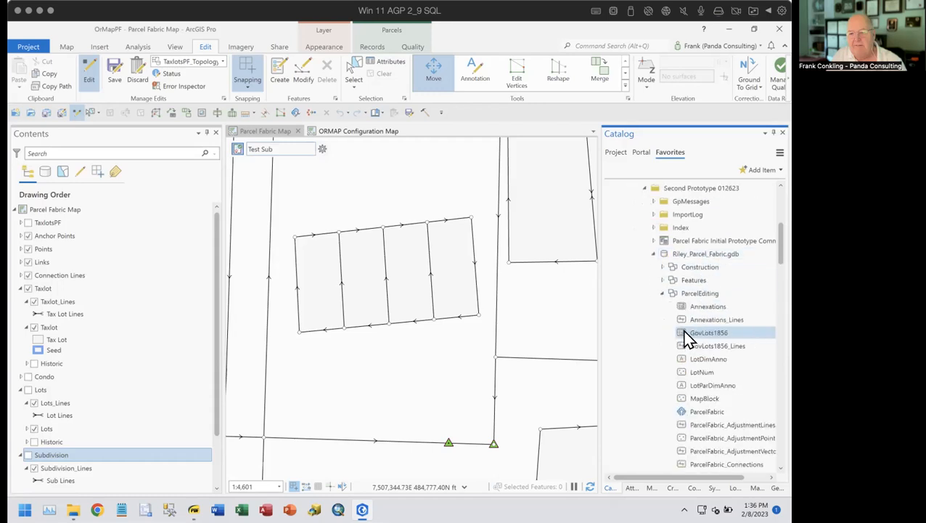
Check the rules in the properties of the Second Prototype 012623 ParcelFabric_Topology, and close them
scroll(687, 360, "down", 3)
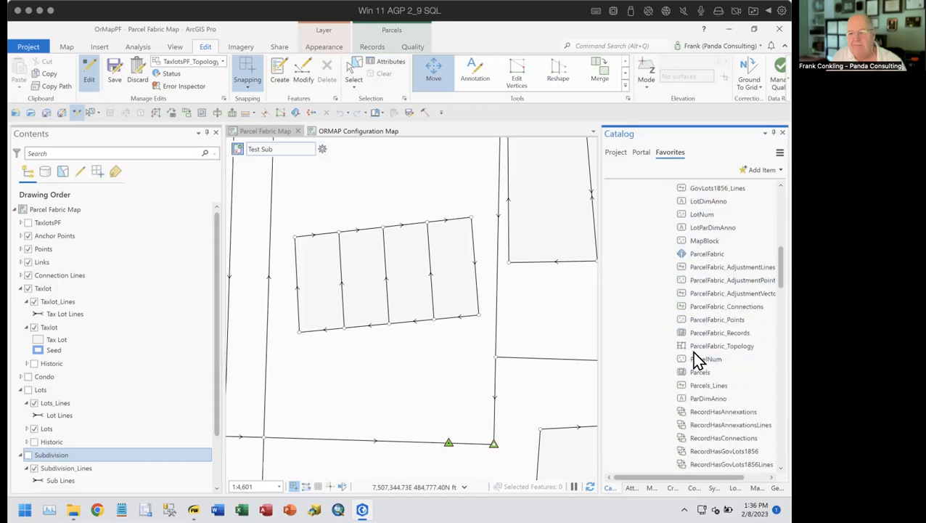
right_click(691, 347)
left_click(697, 351)
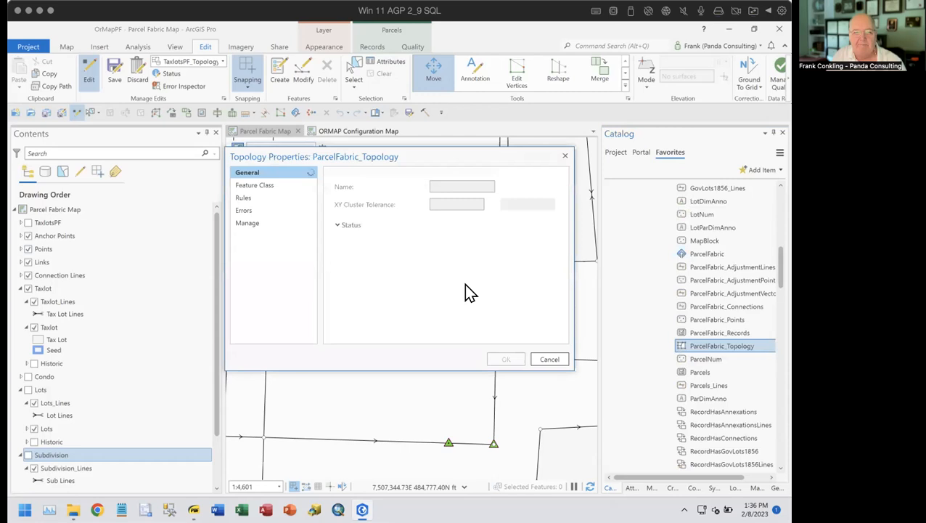
left_click(244, 200)
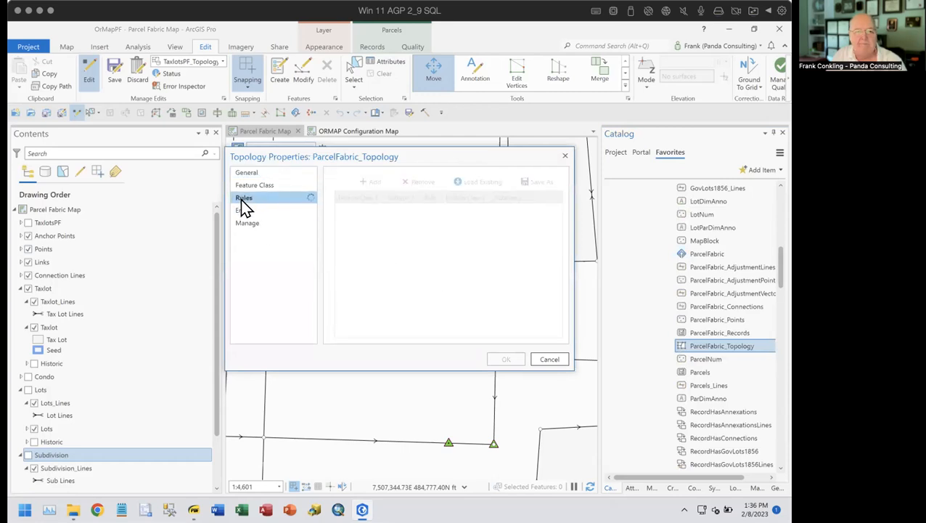
left_click(565, 156)
Expand the ParcelEditing dataset of Riley_Parcel_Fabric.gdb in the Initial Prototype 011723 delivery folder
scroll(688, 264, "up", 2)
scroll(682, 258, "up", 4)
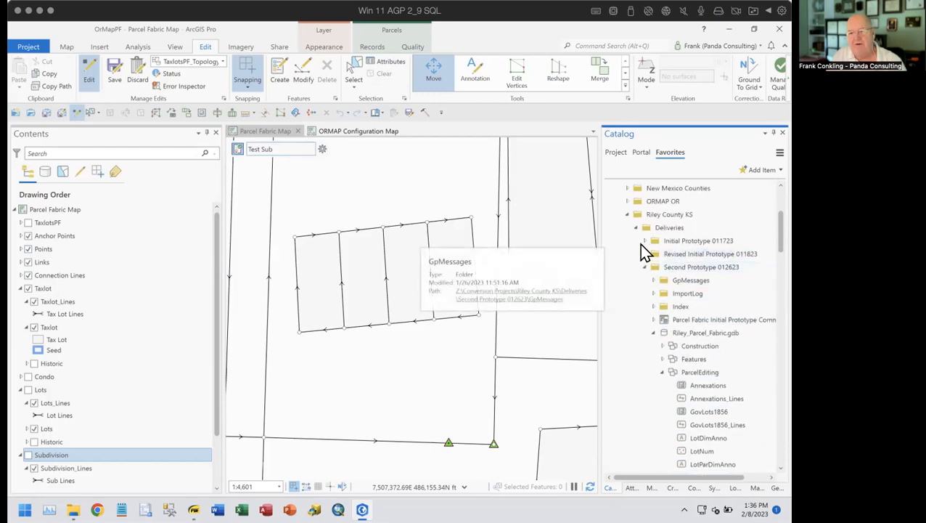
left_click(645, 240)
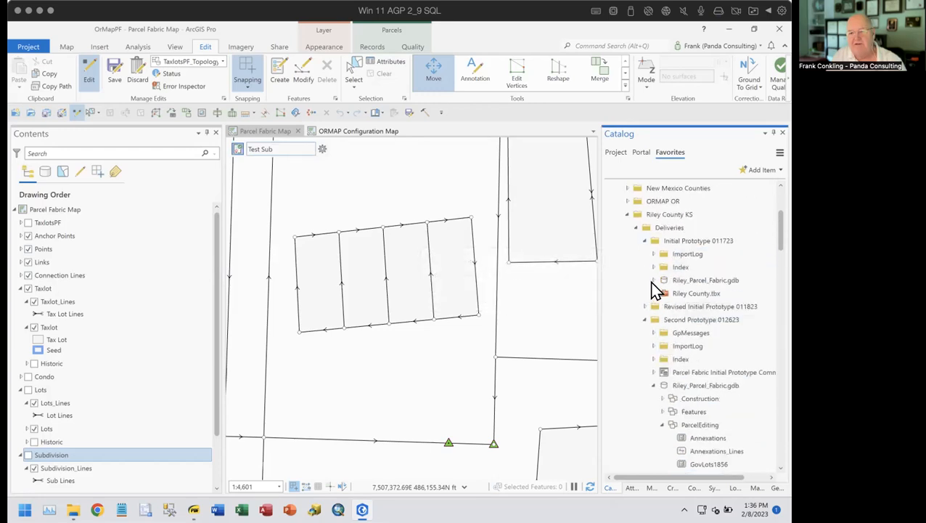
left_click(654, 281)
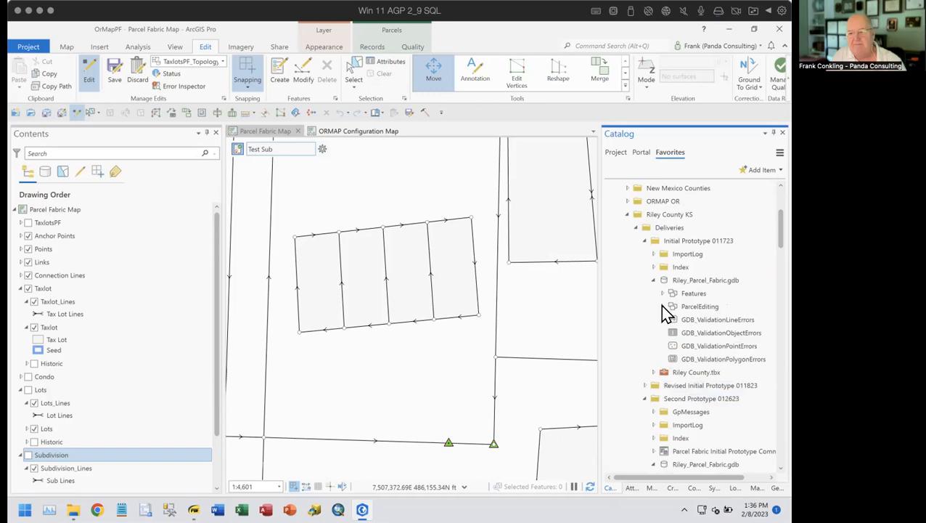
left_click(662, 307)
scroll(689, 349, "down", 3)
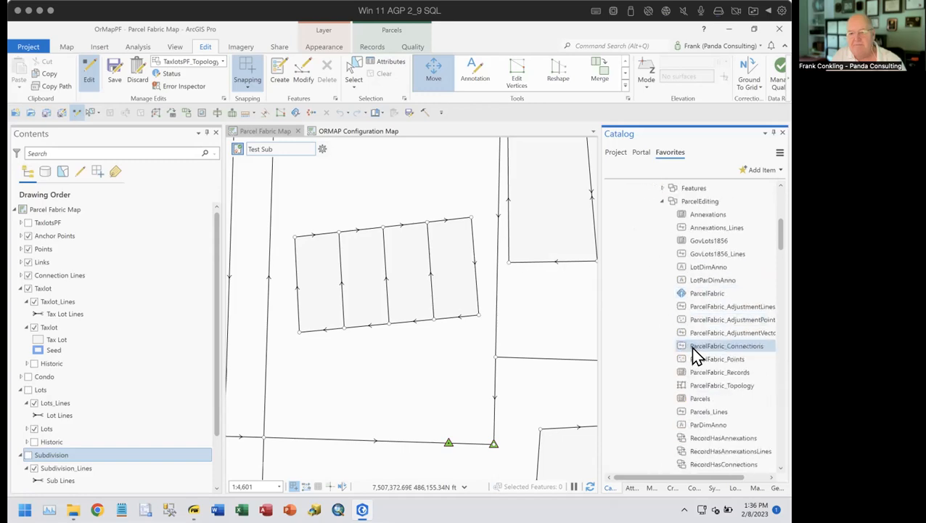
Check the rules and feature classes in the properties of the Initial Prototype 011723 ParcelFabric_Topology, and cancel out
scroll(695, 348, "down", 2)
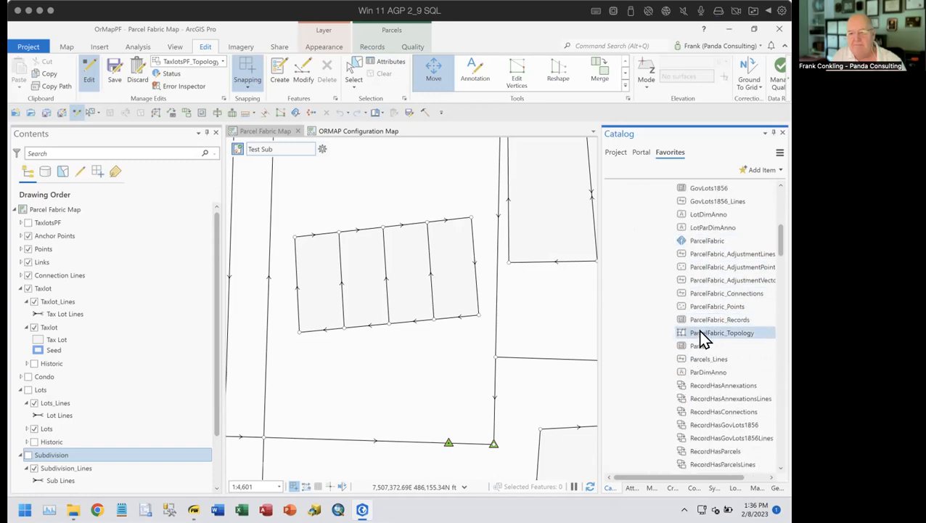
right_click(701, 334)
left_click(696, 332)
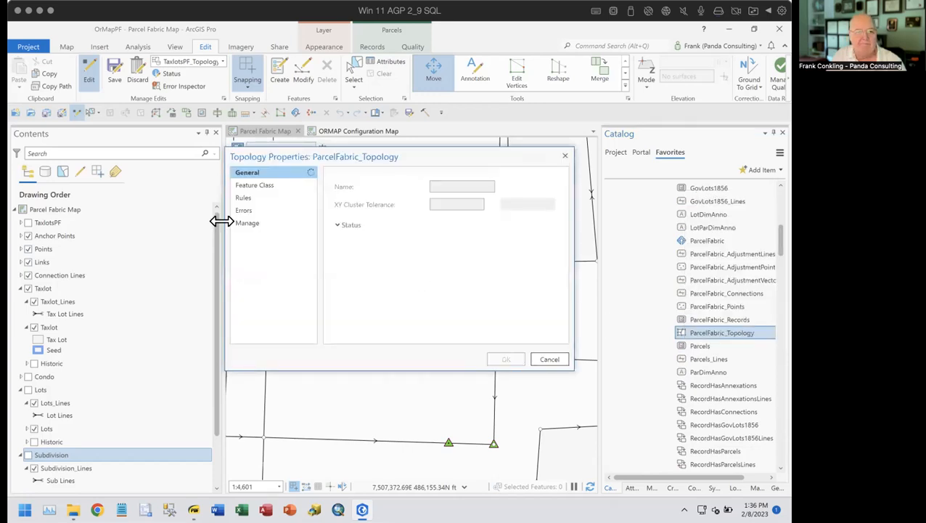
left_click(244, 199)
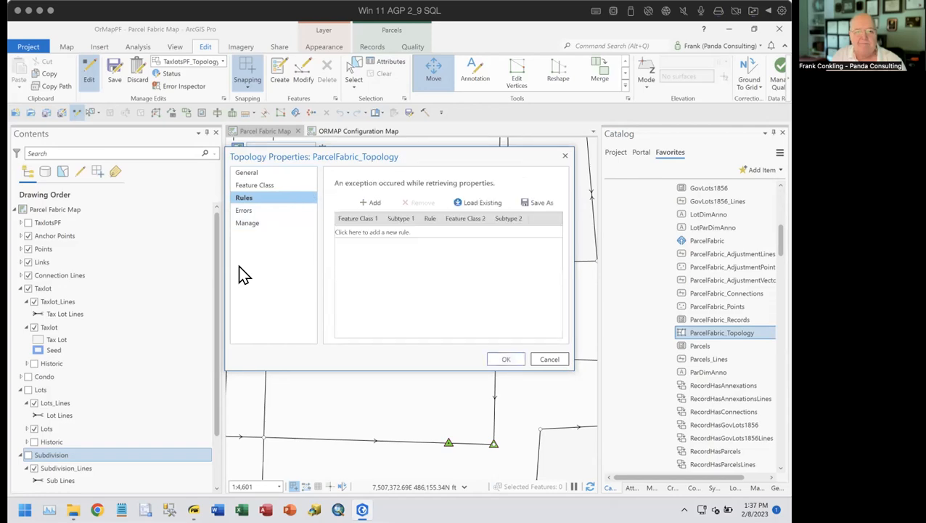
left_click(251, 183)
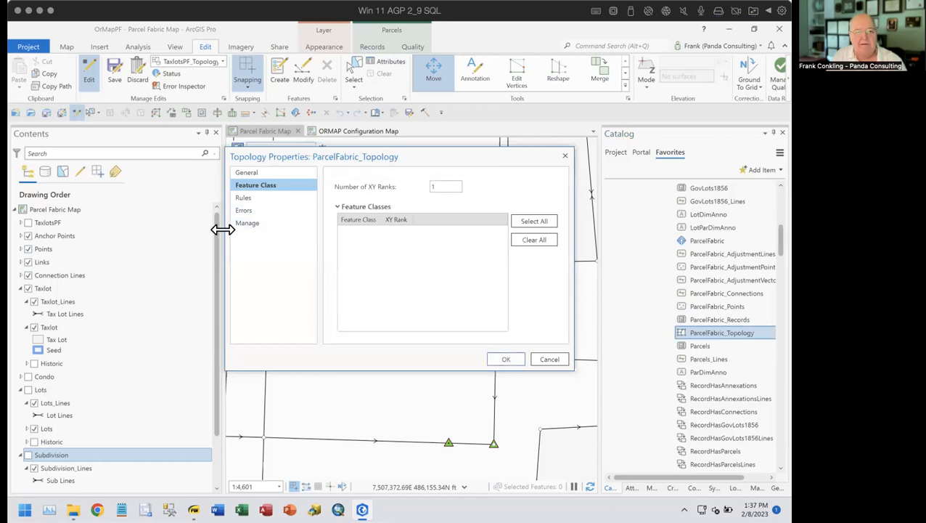
left_click(543, 363)
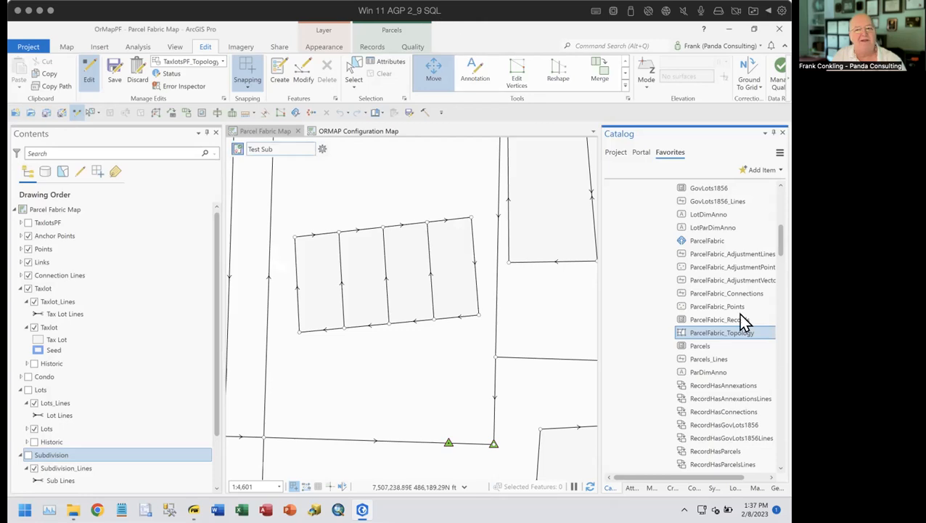
Collapse the Riley County KS folder and return Catalog to the current project's contents
scroll(717, 259, "up", 6)
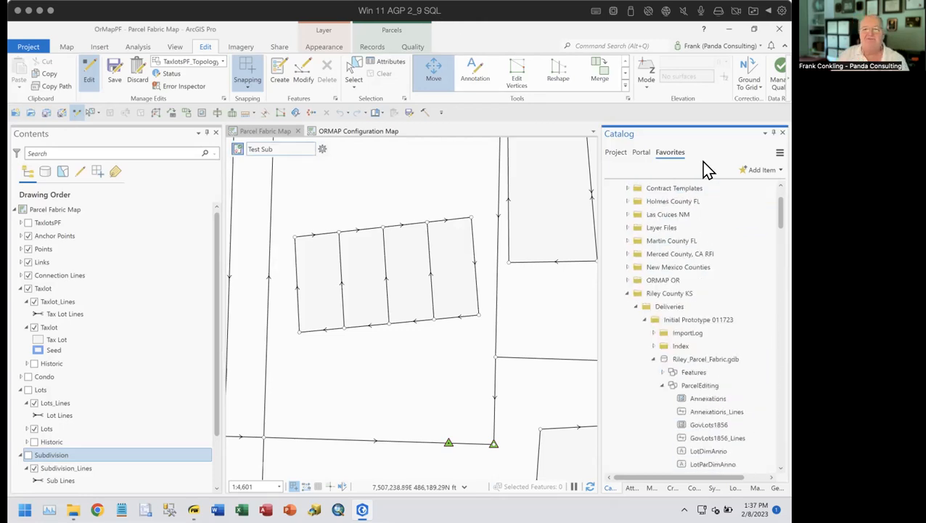
left_click(627, 293)
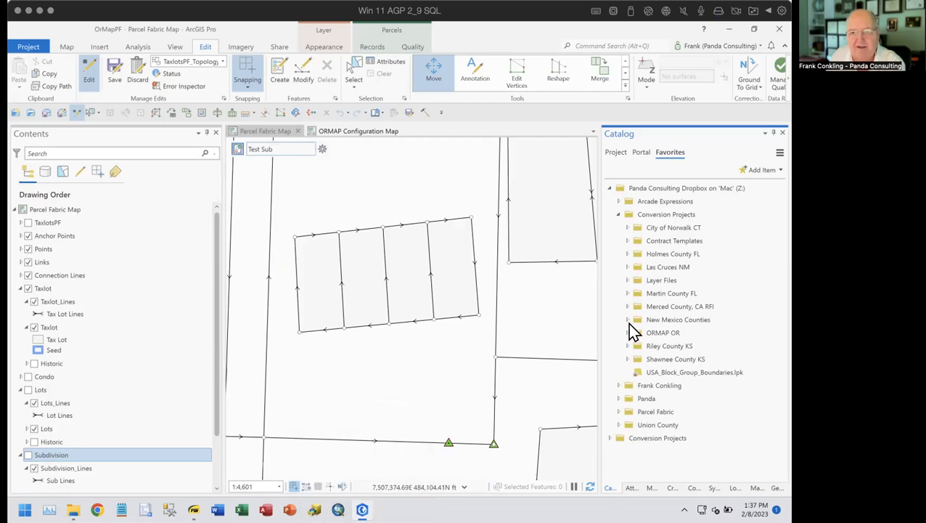
left_click(616, 152)
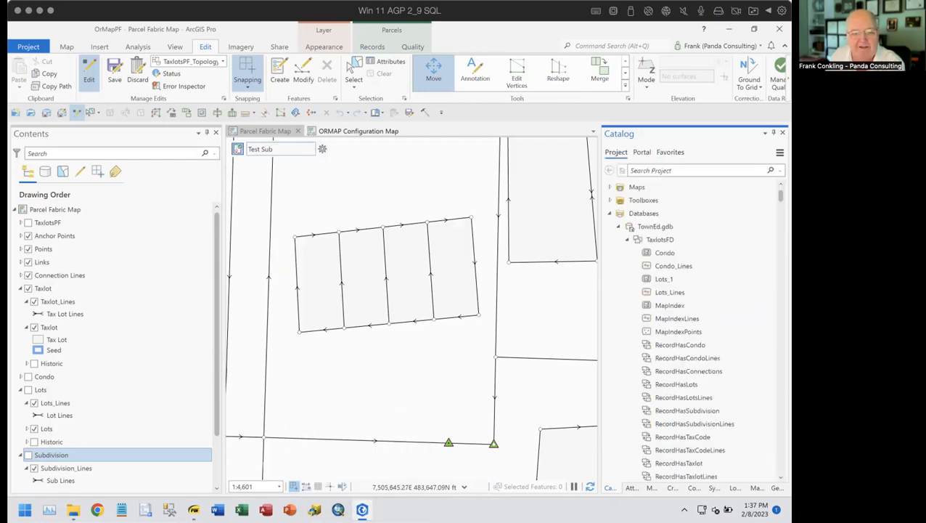
Switch to the ORMAP Parcel Fabric Training PDF and advance to the slide on loading a parcel fabric to the table of contents
left_click(193, 508)
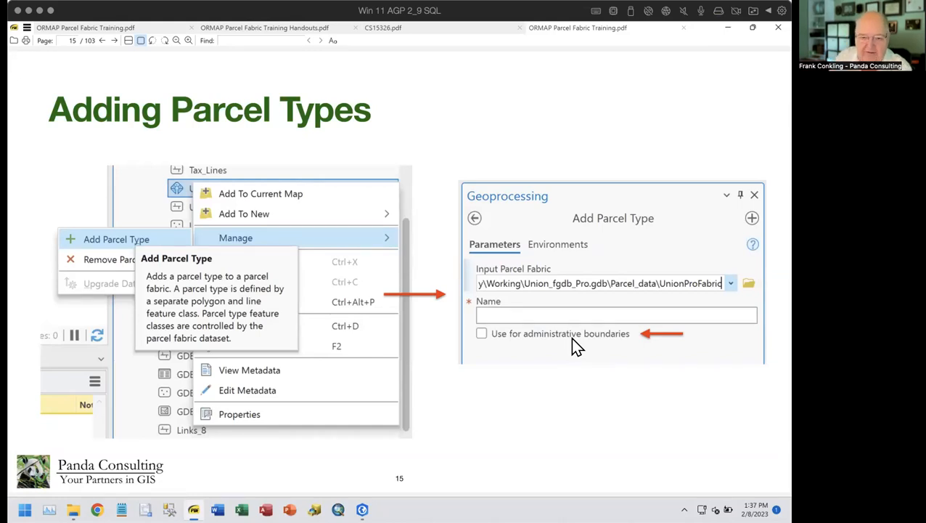
key("Page_Down")
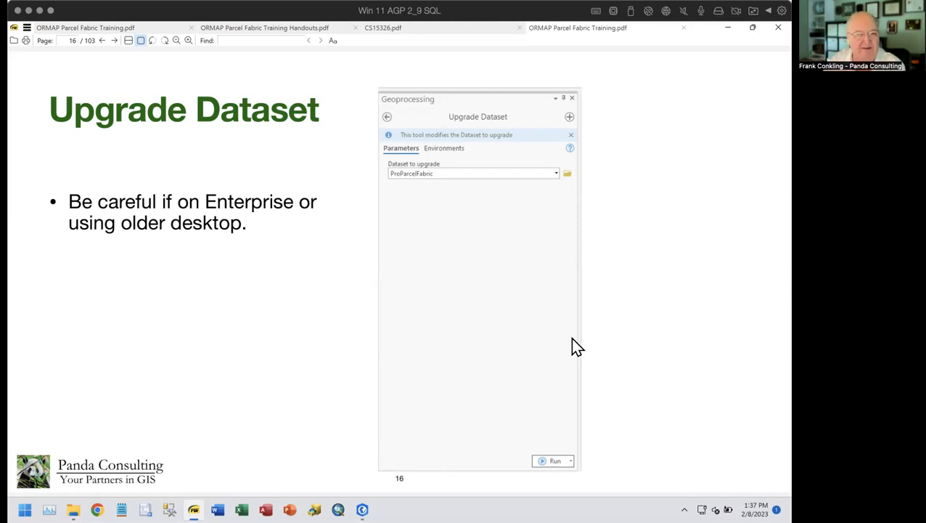
key("Page_Down")
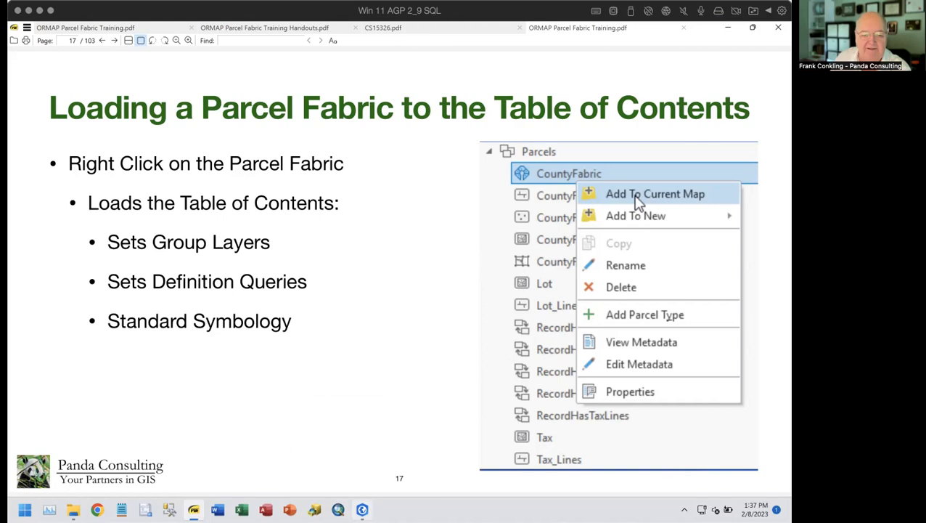
Return to ArcGIS Pro, locate the TaxlotsPF parcel fabric in the TaxlotsFD dataset, and show its available commands
left_click(362, 509)
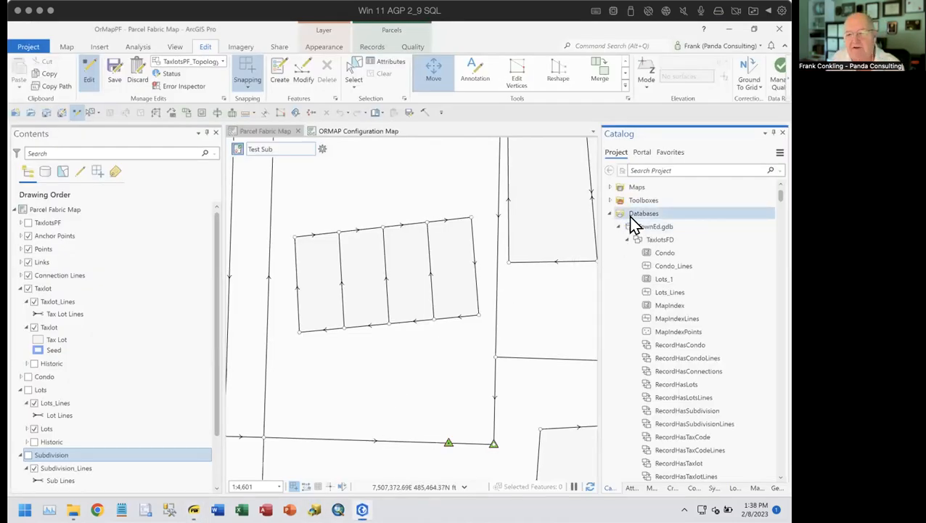
left_click(664, 236)
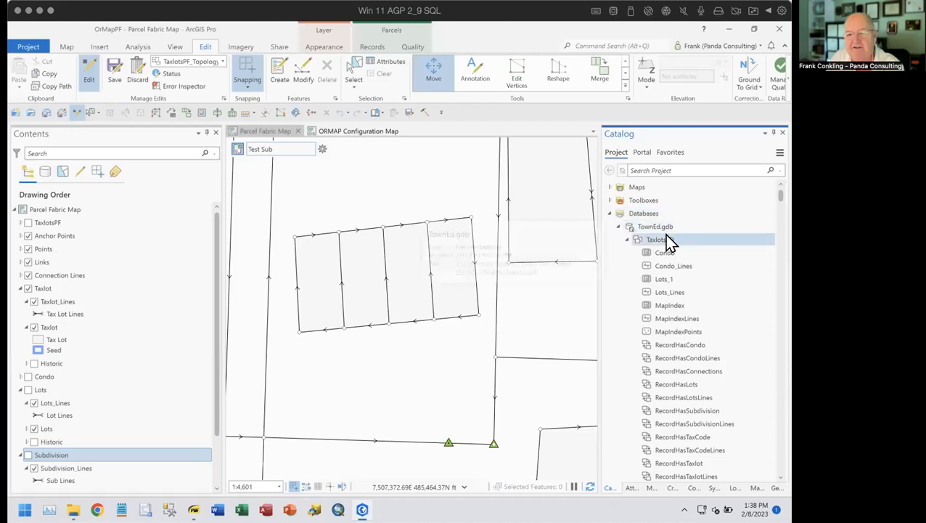
scroll(683, 277, "down", 3)
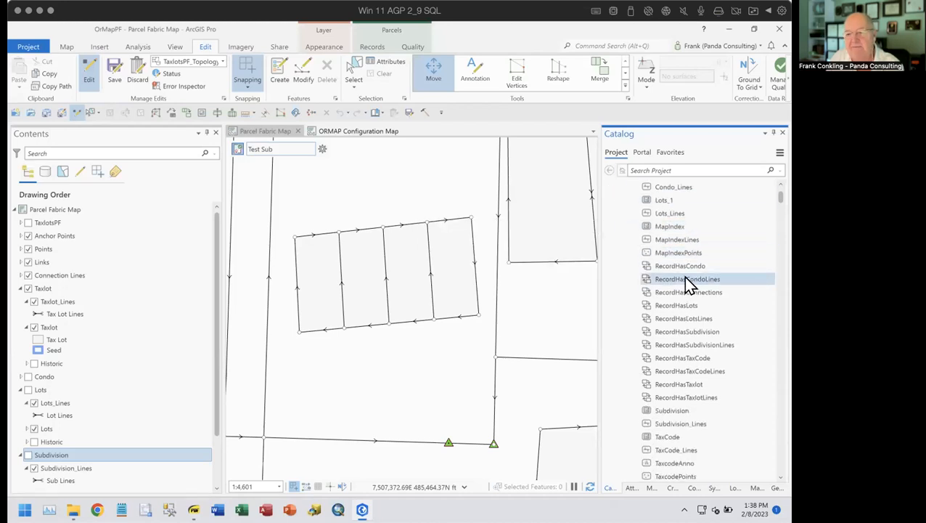
scroll(686, 407, "up", 3)
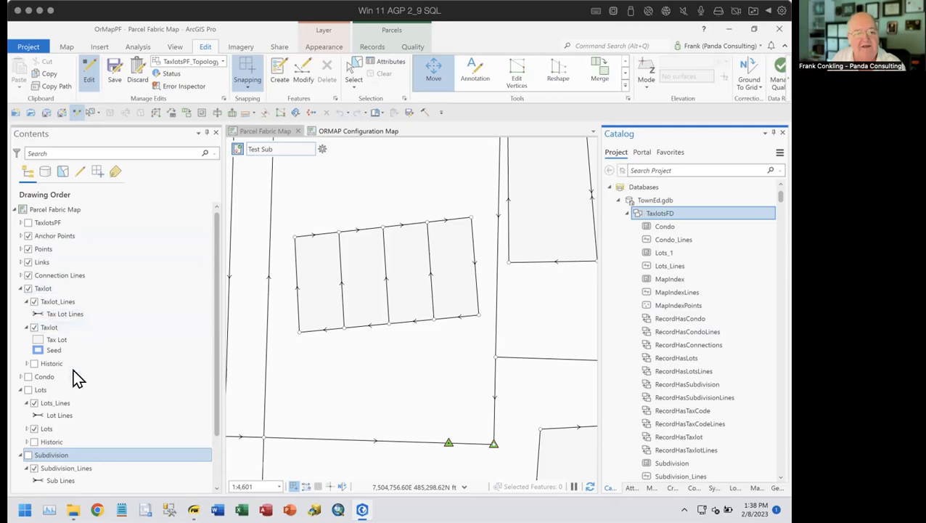
scroll(690, 270, "down", 3)
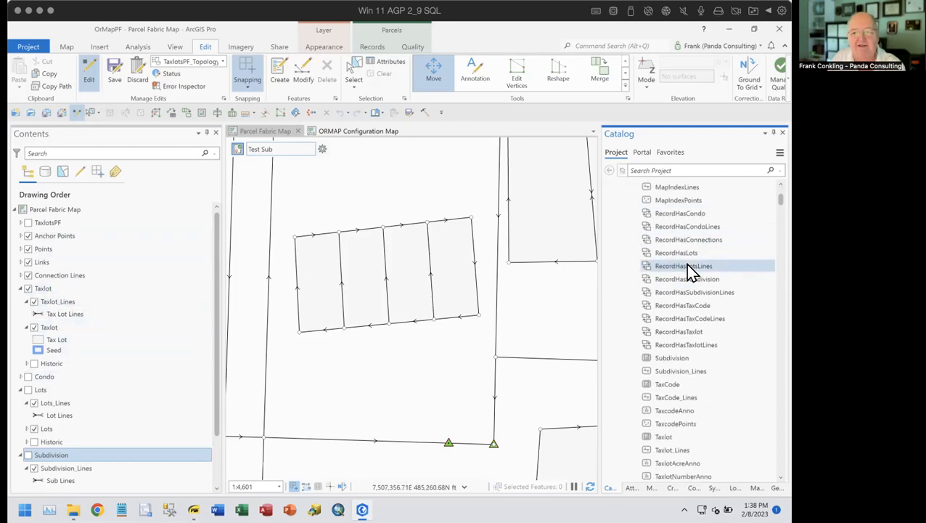
scroll(688, 268, "down", 5)
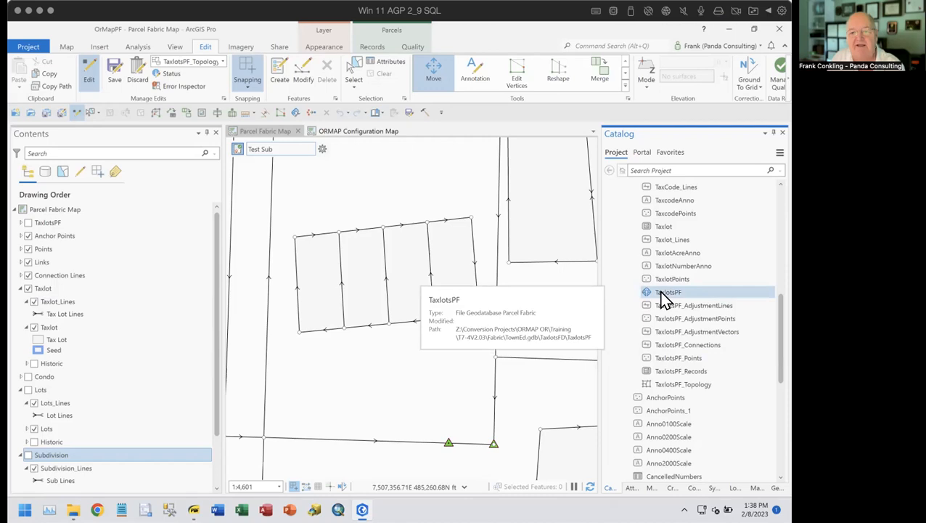
right_click(662, 298)
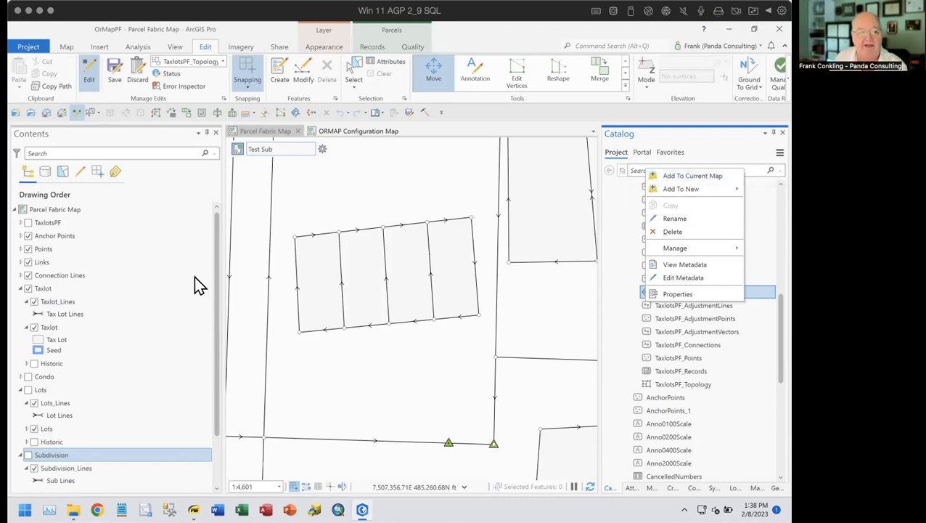
Dismiss the parcel fabric's commands, check the definition query in the Taxlot_Lines layer properties, and cancel out
left_click(44, 290)
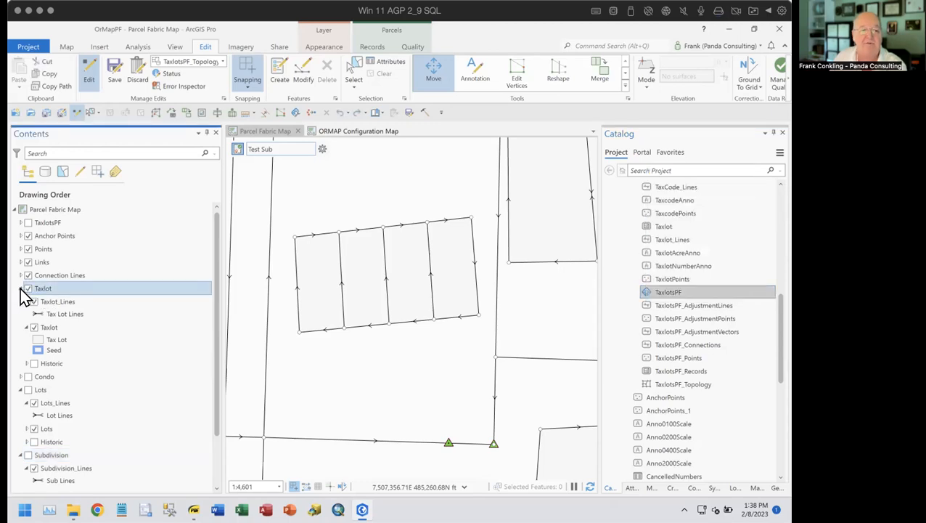
right_click(57, 304)
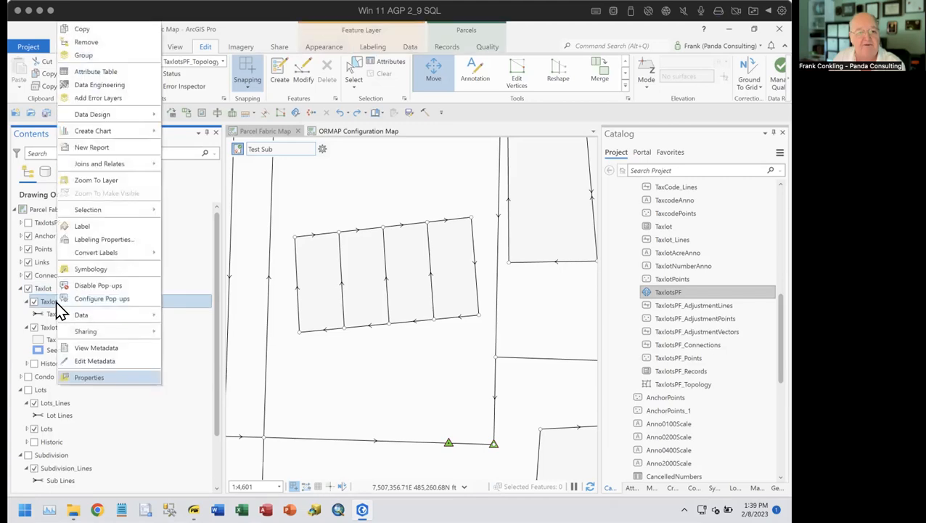
left_click(103, 378)
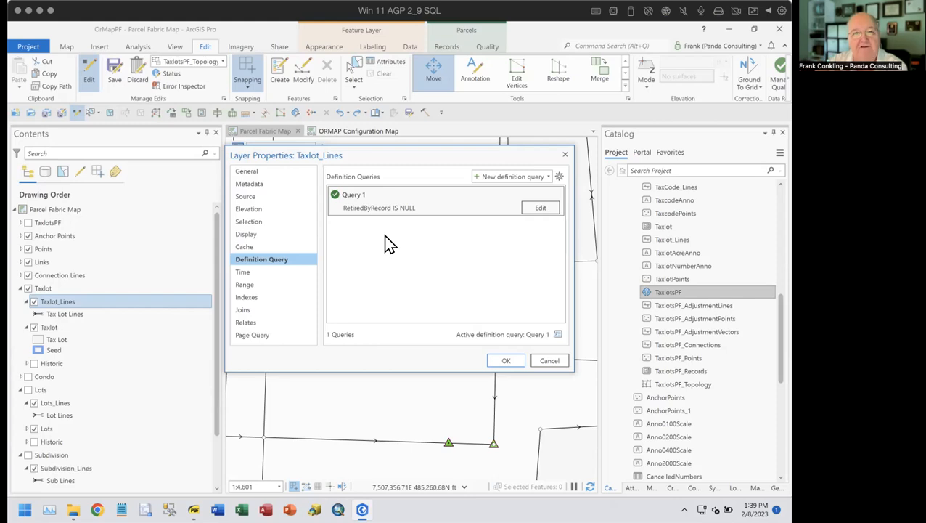
left_click(546, 361)
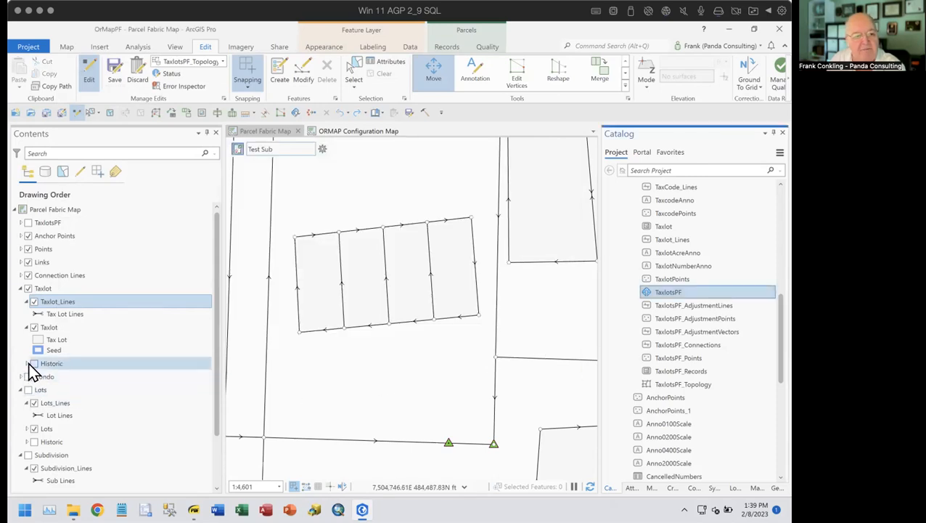
Expand the Taxlot group's Historic sublayers, check the definition query of Historic Taxlot_Lines, and cancel out
left_click(26, 363)
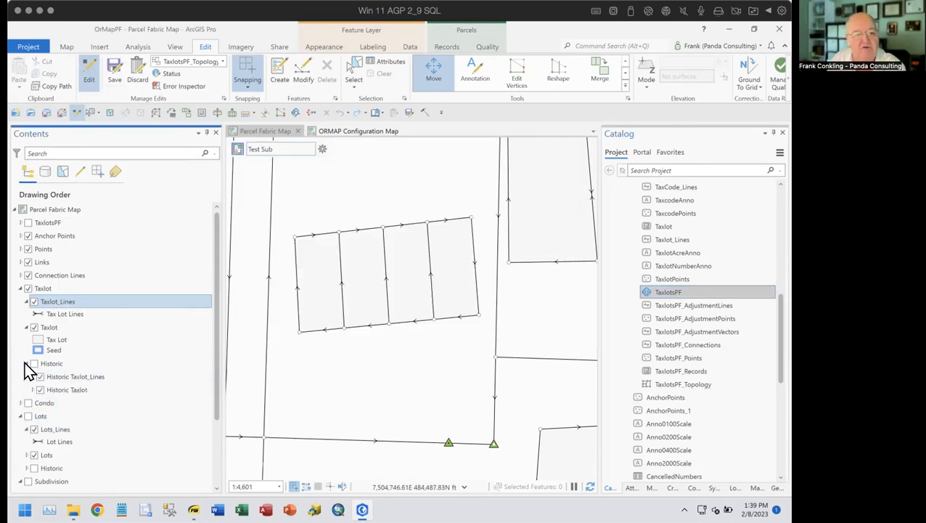
right_click(67, 382)
left_click(88, 379)
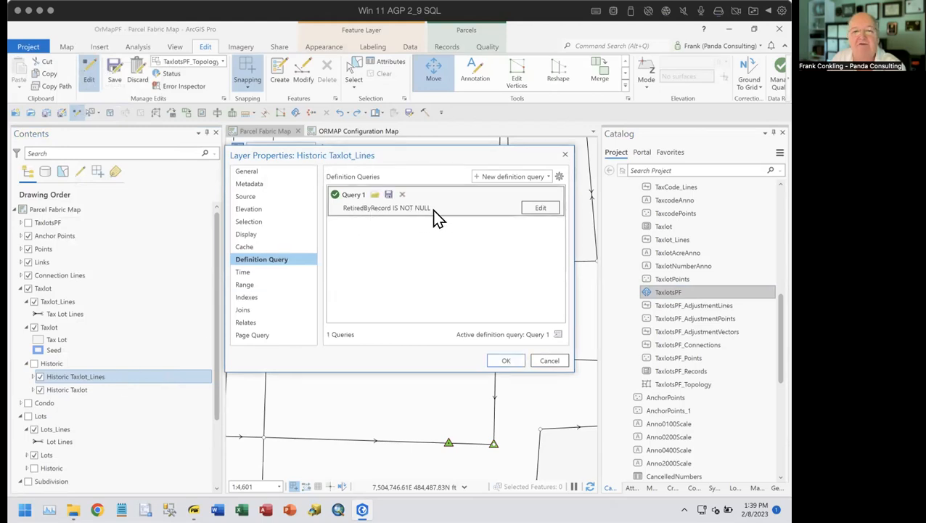
left_click(549, 361)
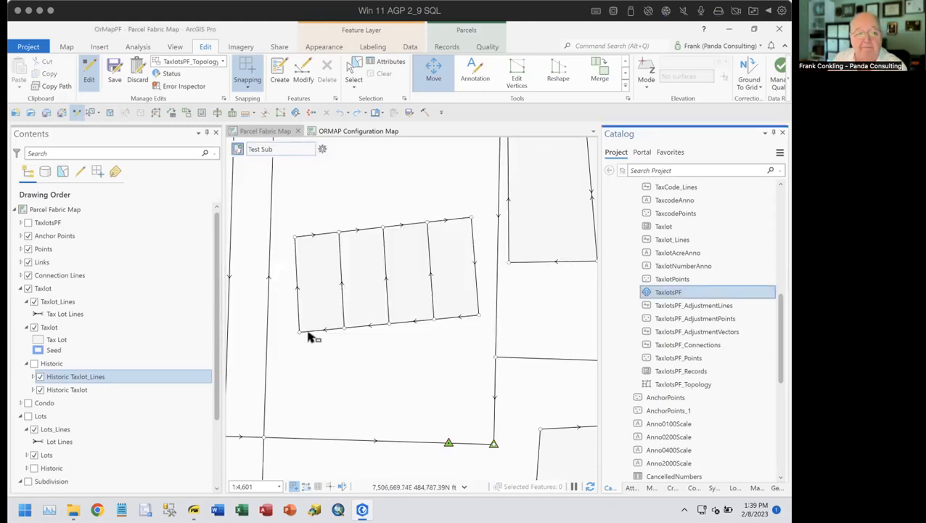
Check the definition query in the properties of the current Taxlot polygon layer, and cancel out
right_click(55, 327)
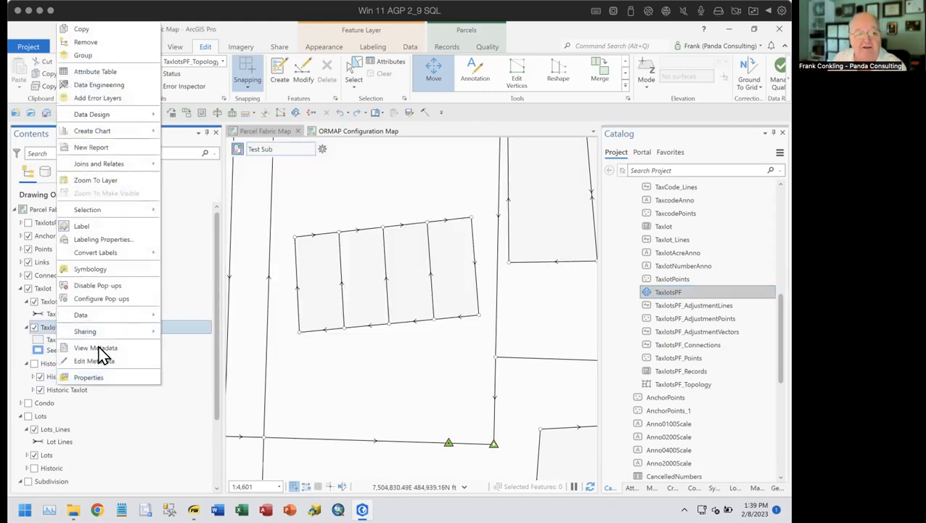
left_click(89, 377)
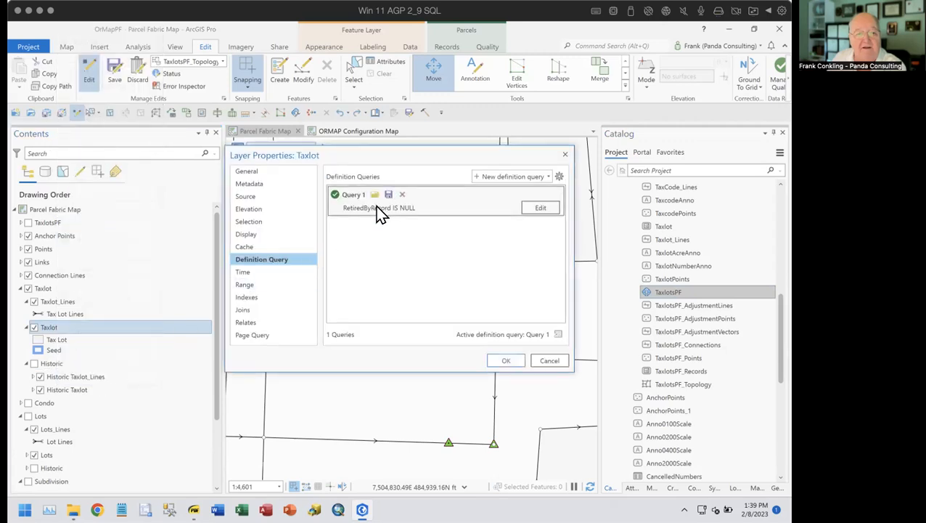
mouse_move(361, 212)
left_click(561, 360)
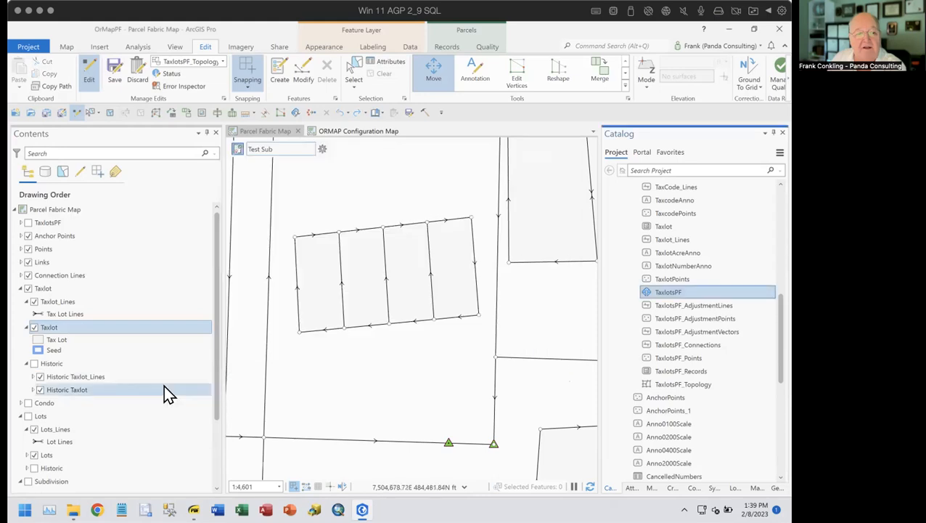
Check the definition query in the properties of the Historic Taxlot layer, and cancel out
right_click(62, 389)
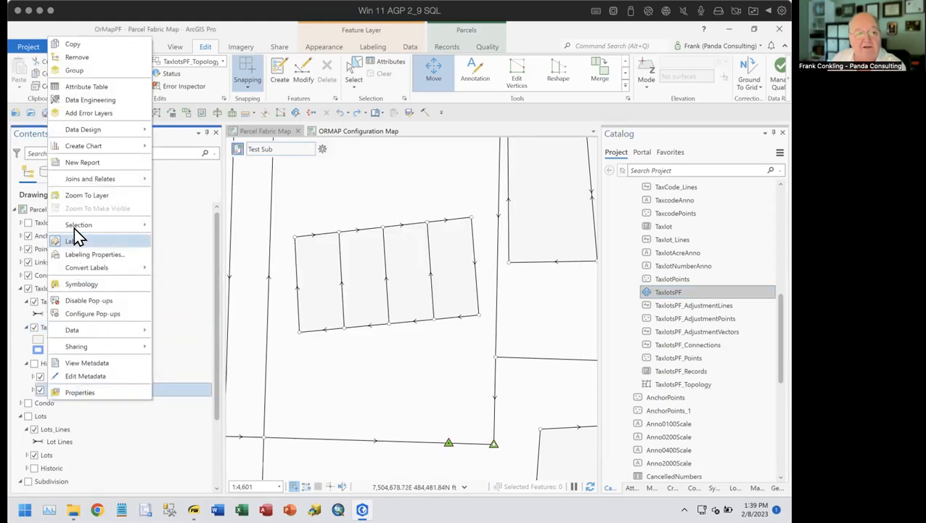
left_click(79, 392)
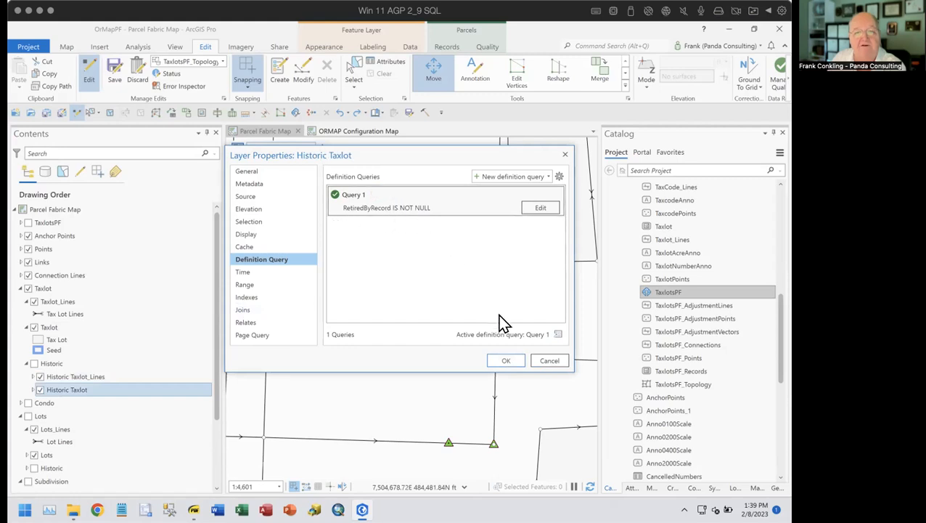
left_click(550, 361)
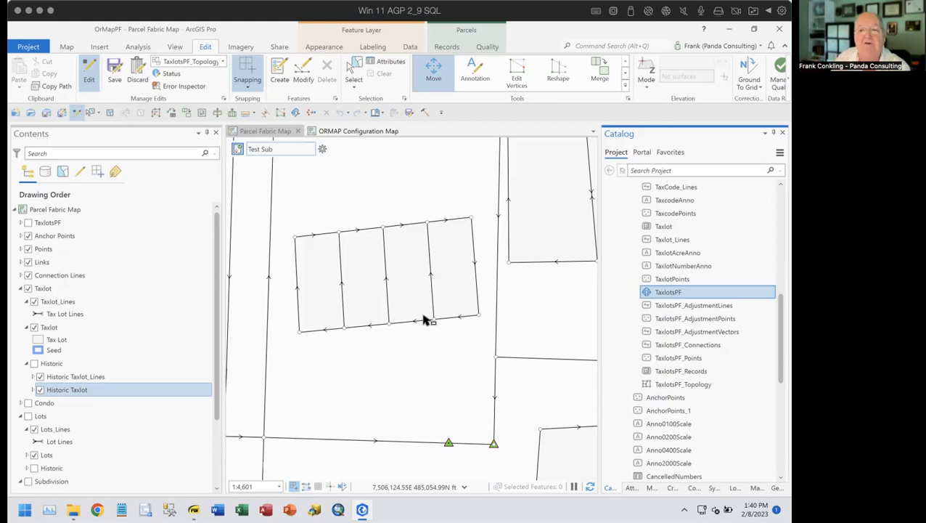
Select the Taxlot feature class in Catalog and switch back to the ORMAP Parcel Fabric Training PDF
left_click(662, 228)
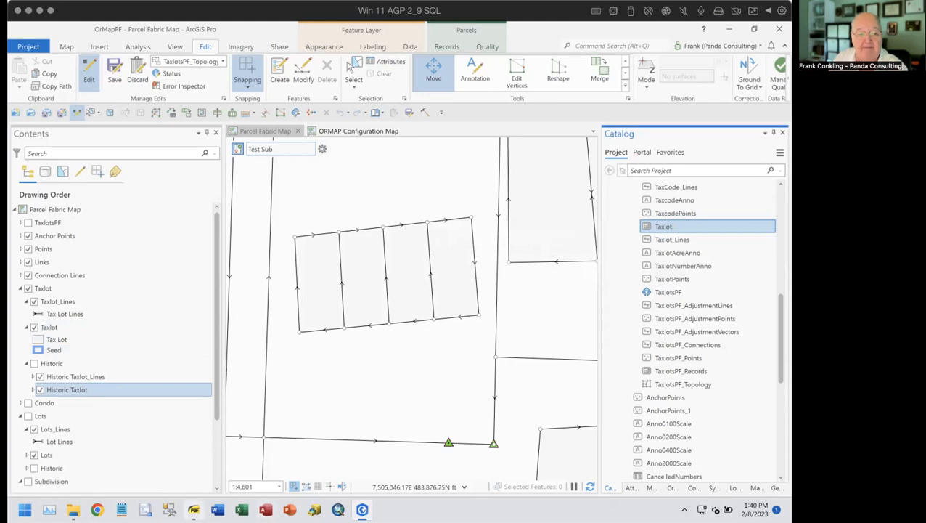
mouse_move(193, 508)
left_click(190, 442)
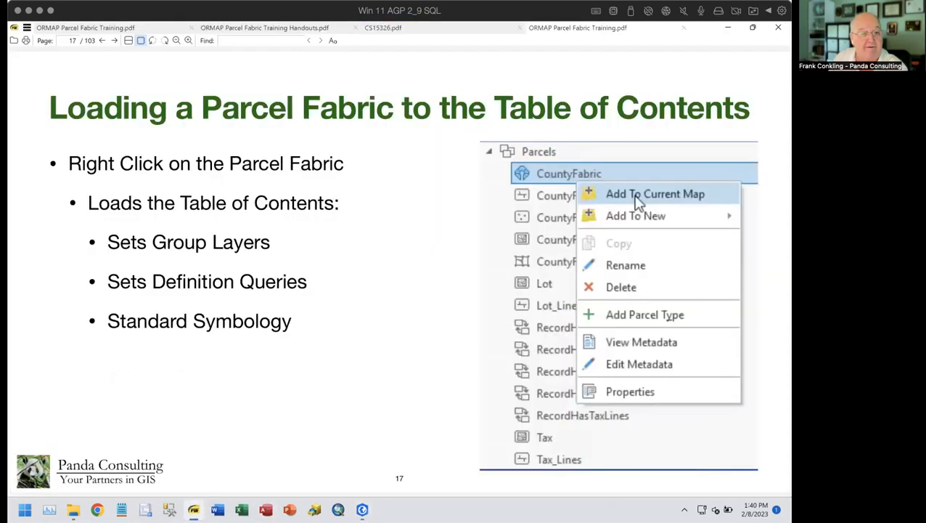
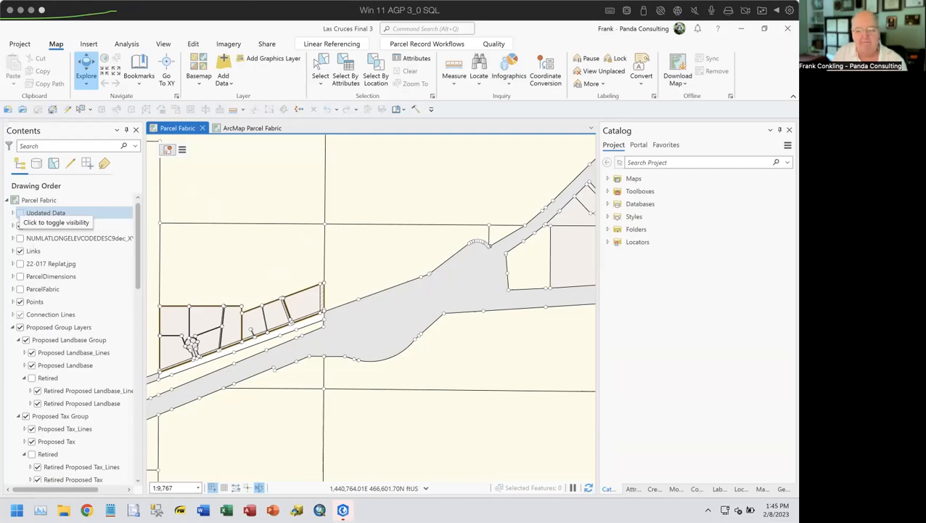
Expand ParcelFabric in the Las Cruces Final 3 project and open the attribute rules of its Records layer
left_click(83, 202)
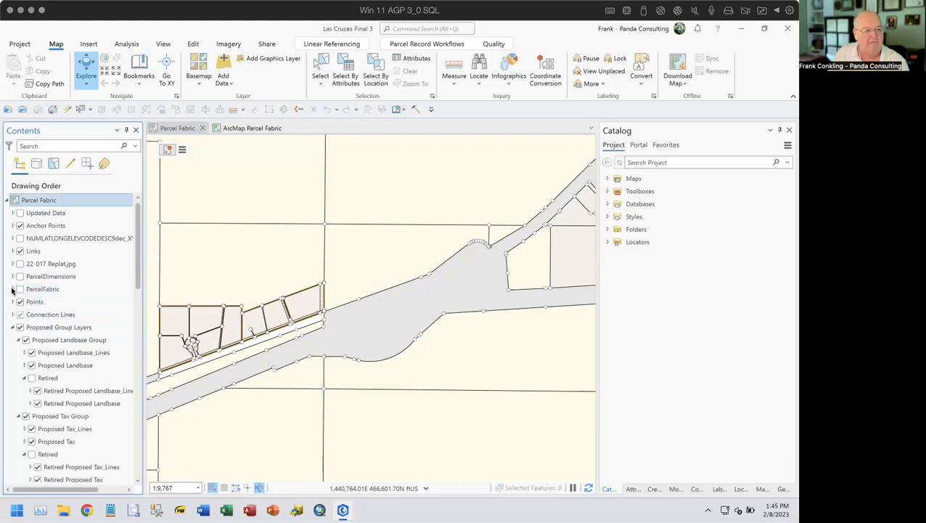
left_click(12, 289)
left_click(68, 301)
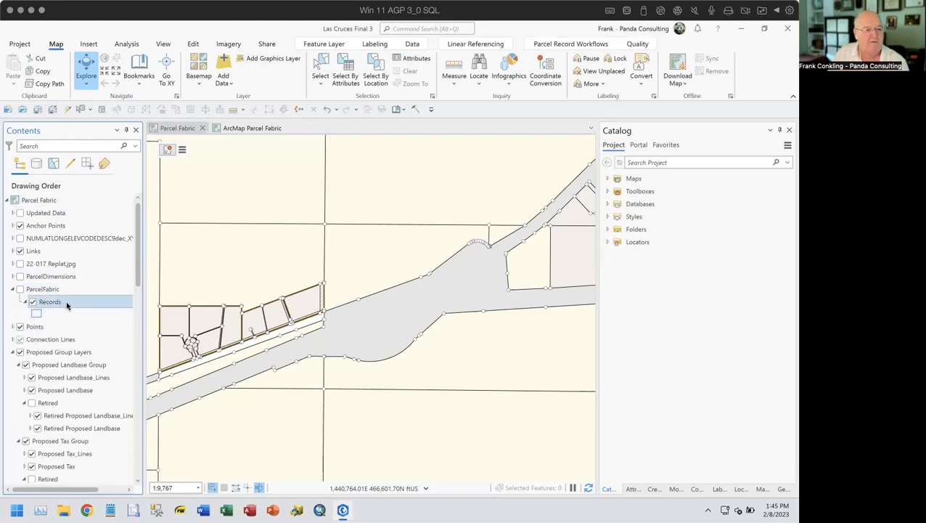
right_click(68, 303)
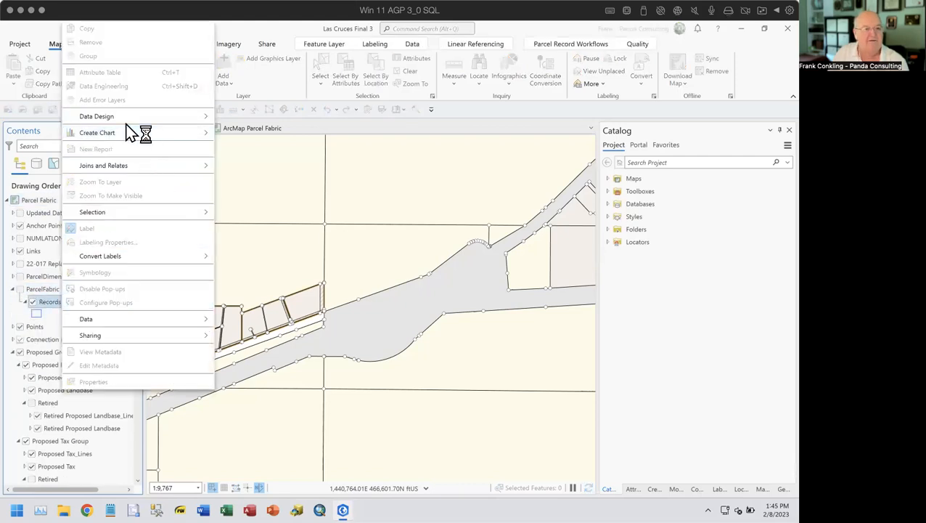
left_click(237, 160)
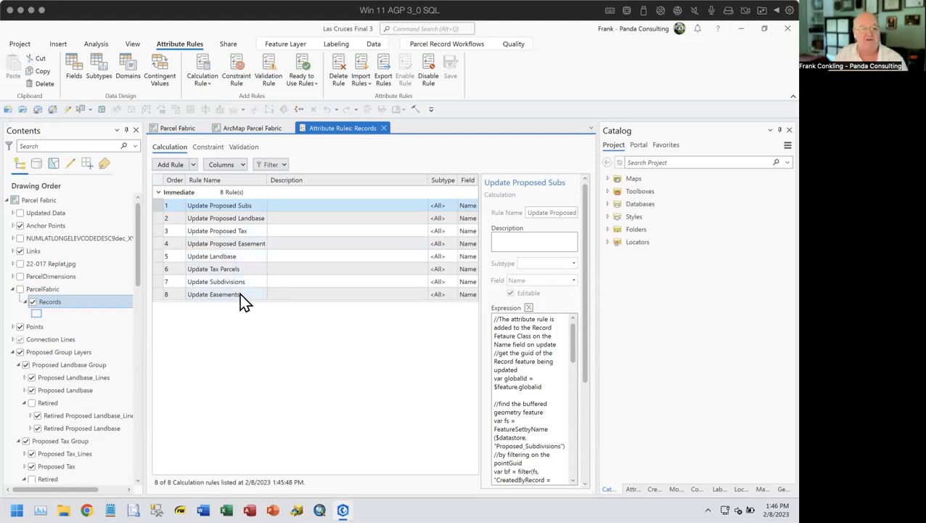
Open the Update Proposed Subs rule's expression in an enlarged Expression Builder and look through its Arcade code
left_click(528, 308)
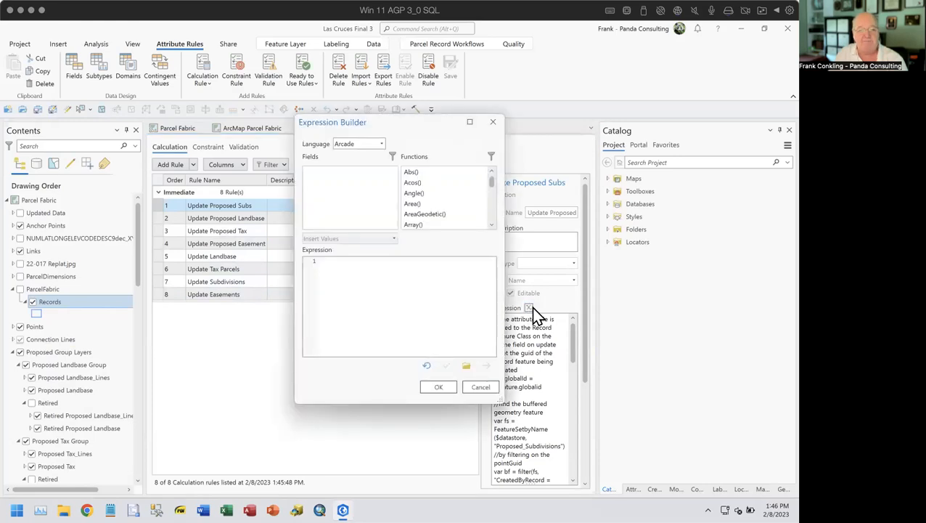
left_click_drag(429, 133, 233, 72)
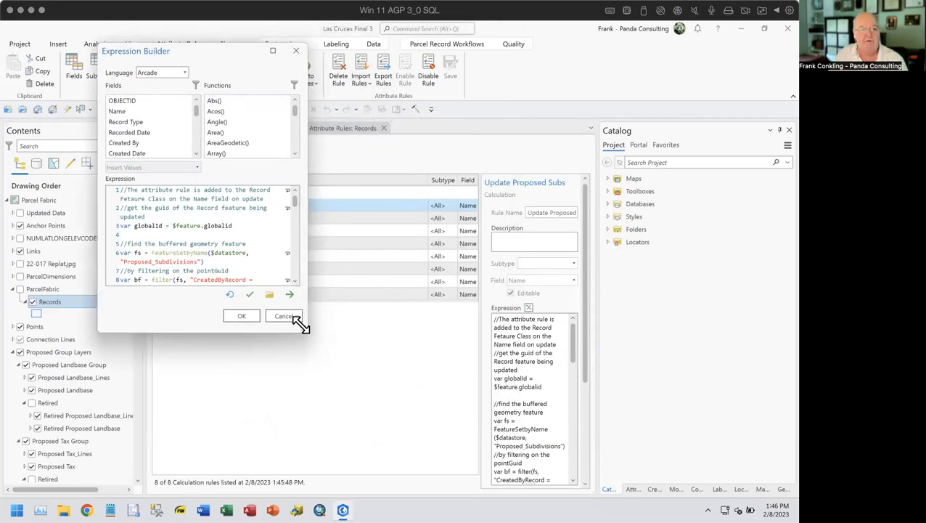
left_click_drag(300, 326, 550, 471)
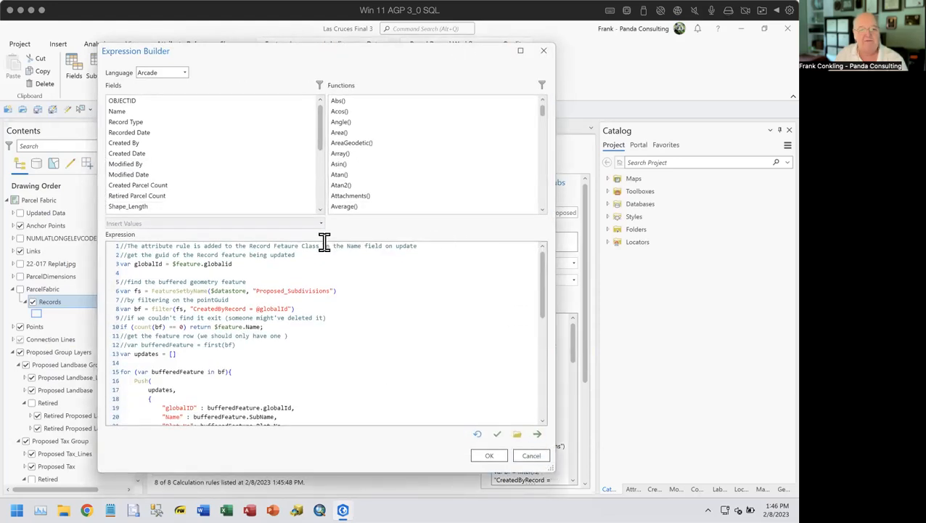
scroll(391, 306, "down", 3)
scroll(391, 306, "up", 3)
Copy the whole Update Proposed Subs expression into a new Notepad document and enlarge its window to fit the code
left_click(123, 245)
left_click_drag(163, 259, 356, 459)
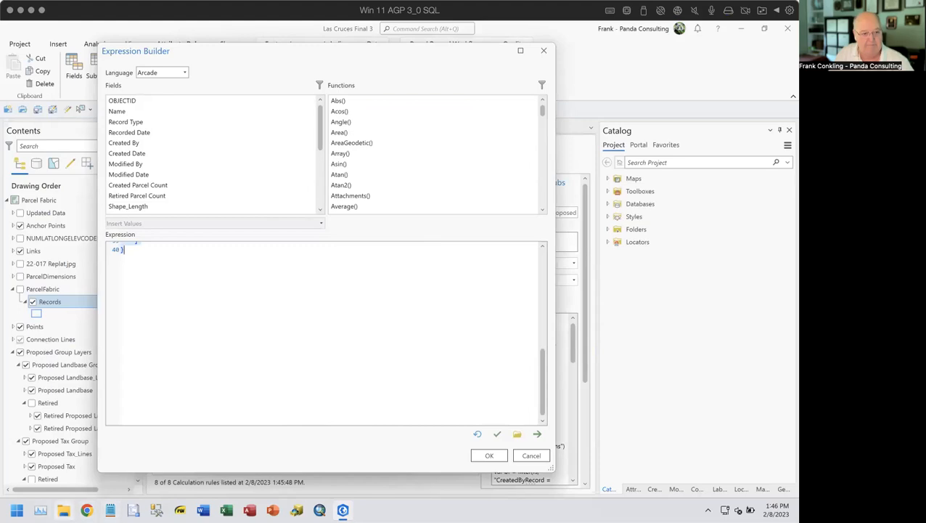
left_click(109, 509)
left_click_drag(289, 104, 308, 58)
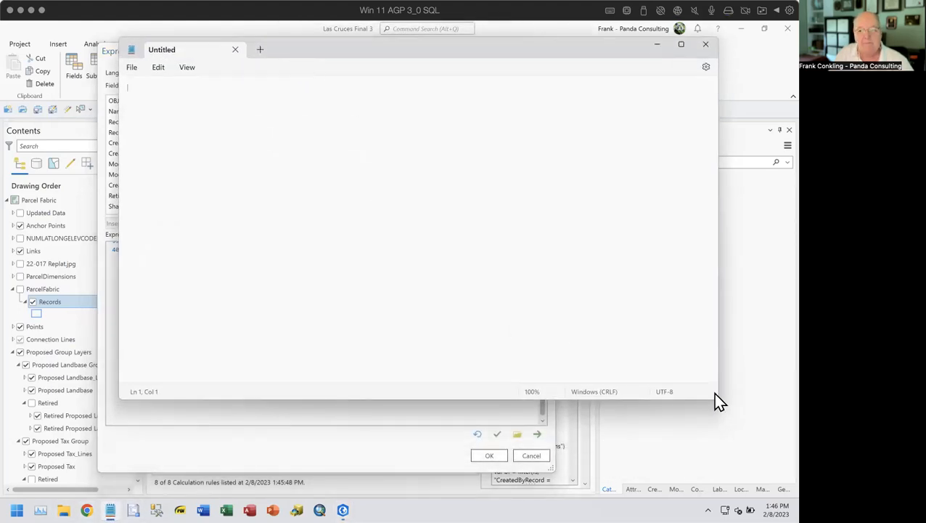
left_click_drag(714, 404, 706, 478)
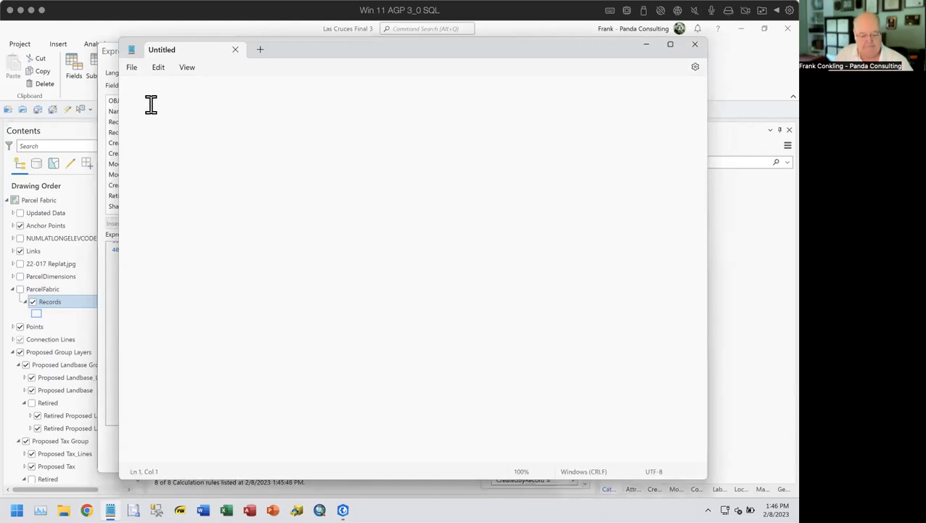
type("//The attribute rule is added to the Record Fetaure Class on the Name field on update //get the guid of the Record feature being updated var globalId = $feature.globalid  //find the buffered geometry feature var fs = FeatureSetbyName($datastore, \"Proposed_Subdivisions\") //by filtering on the pointGuid var bf = filter(fs, \"CreatedByRecord = @globalId\") //if we couldn't find it exit (someone might've deleted it) if (count(bf) == 0) return $feature.Name; //get the feature row (we should only have one ) //var bufferedFeature = first(bf) var updates = []  for (var bufferedFeature in bf){     Push(         updates,         {             \"globalID\" : bufferedFeature.globalId,             \"Name\" : bufferedFeature.SubName,             \"Plat_No\": bufferedFeature.Plat_No,             \"Reception_No\": bufferedFeature.Reception_No,             \"Instrument_No\": bufferedFeature.Instrument_No,             \"Book\": bufferedFeature.Book,             \"Page\": bufferedFeature.Page,             \"Doc_Link\": bufferedFeature.Doc_Link,             \"Job_No\": bufferedFeature.Job_No         }     ) }  return {     \"result\": $feature.Name,     \"edit\": [         {             \"className\": \"Proposed_Subdivisions\",             \"updates\": updates         }     ] }")
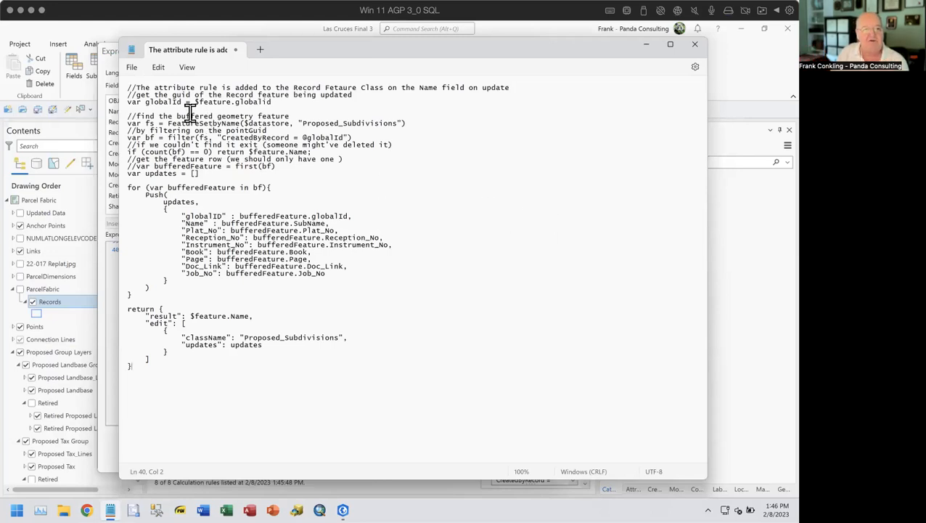
Highlight $feature.globalid and the globalID to Job_No field mappings in the code, and close Notepad without saving
left_click_drag(194, 101, 272, 102)
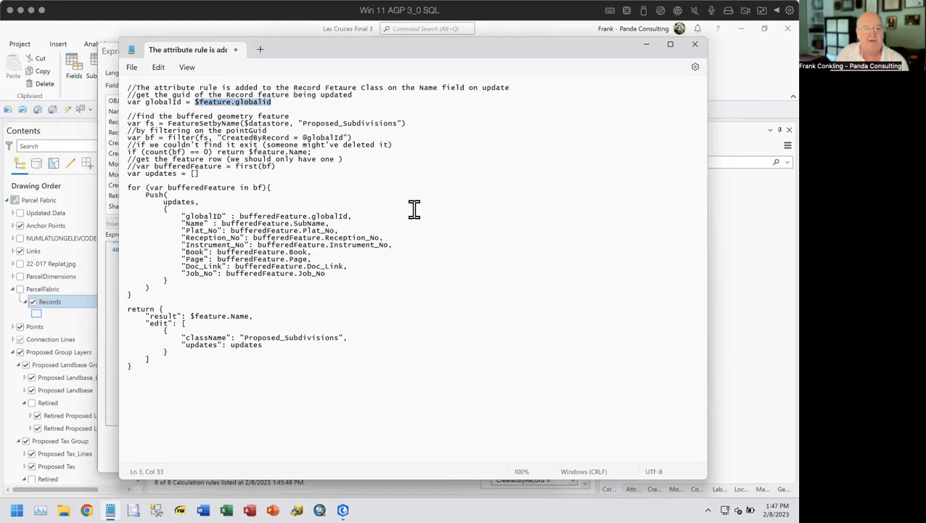
left_click_drag(181, 215, 360, 271)
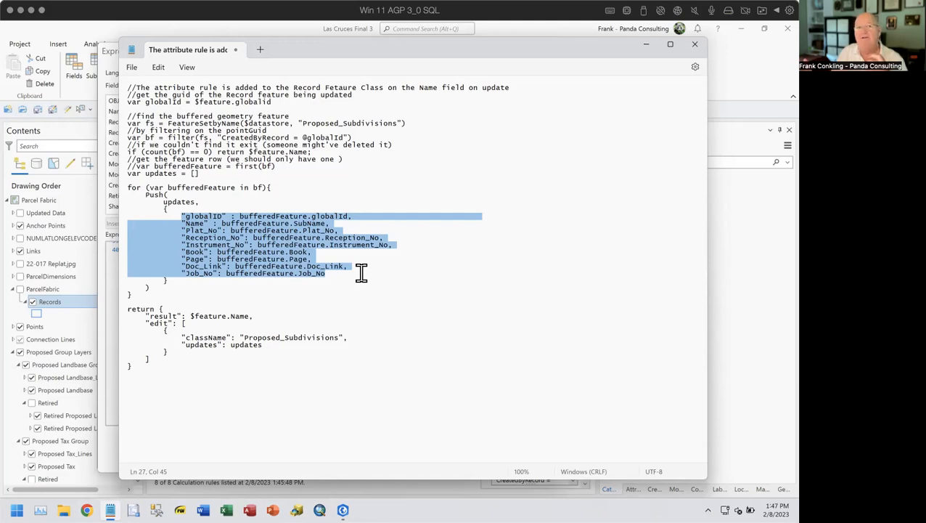
left_click(696, 44)
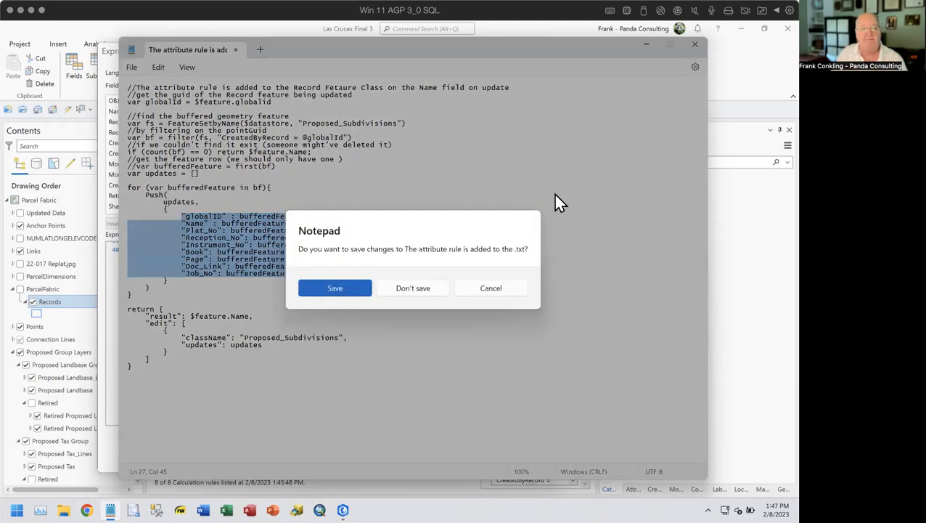
left_click(426, 289)
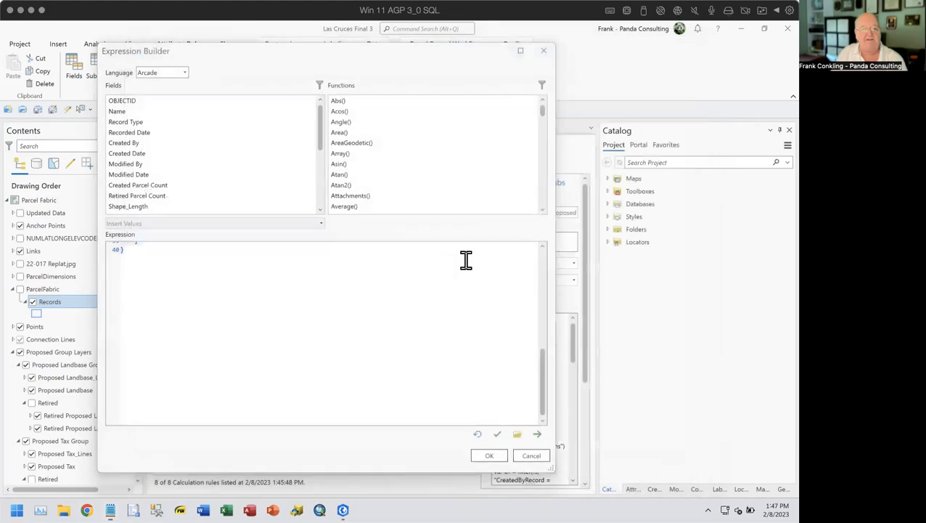
Close the Expression Builder and the Records attribute rules view, and collapse the ParcelFabric layer
left_click(545, 52)
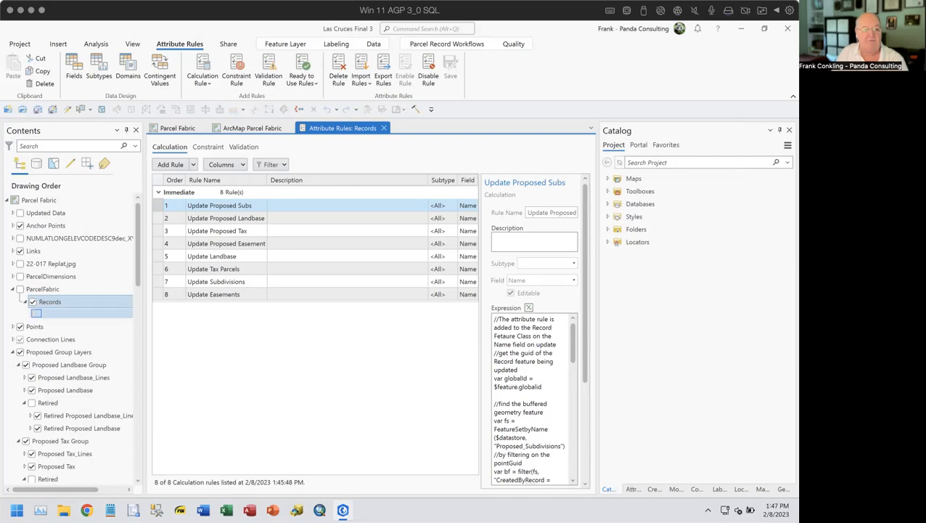
left_click(13, 289)
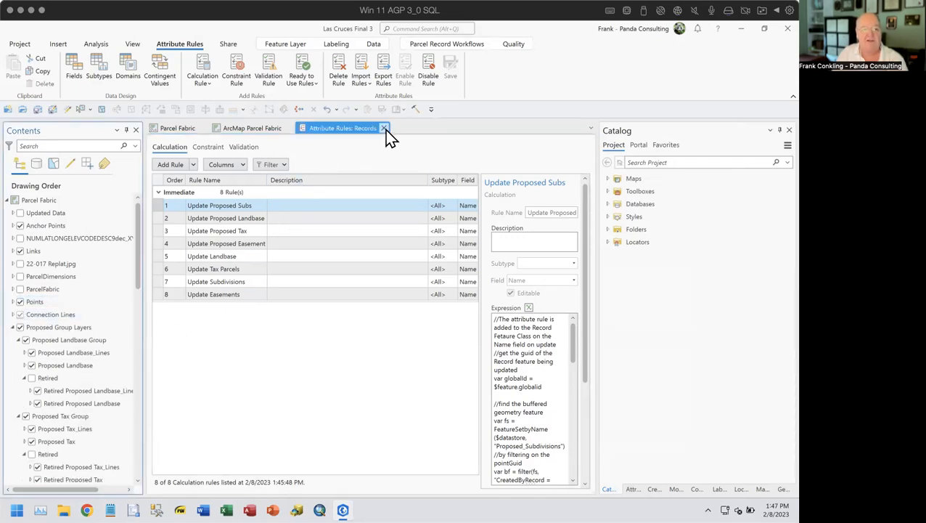
left_click(385, 128)
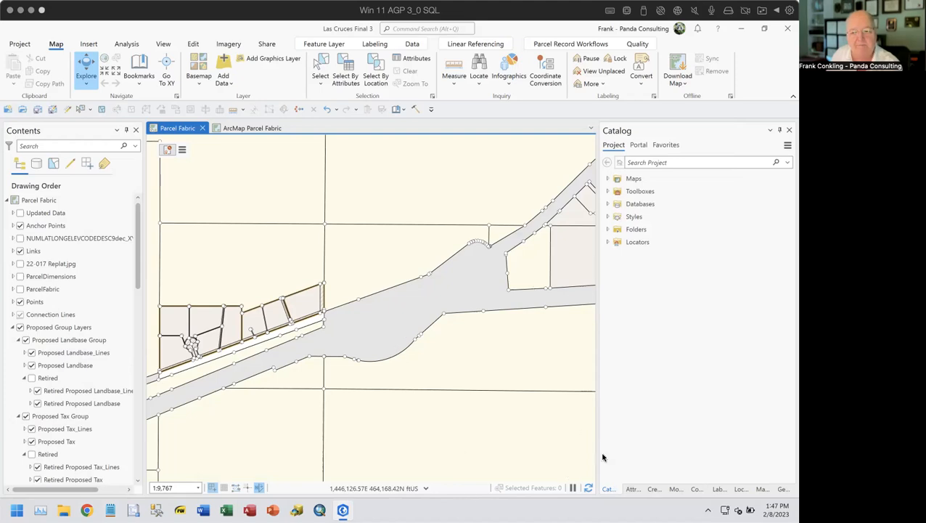
Switch back to the ORMAP Parcel Fabric Training PDF and advance from page 19 to the Heads Up Display page
key("ctrl+Left")
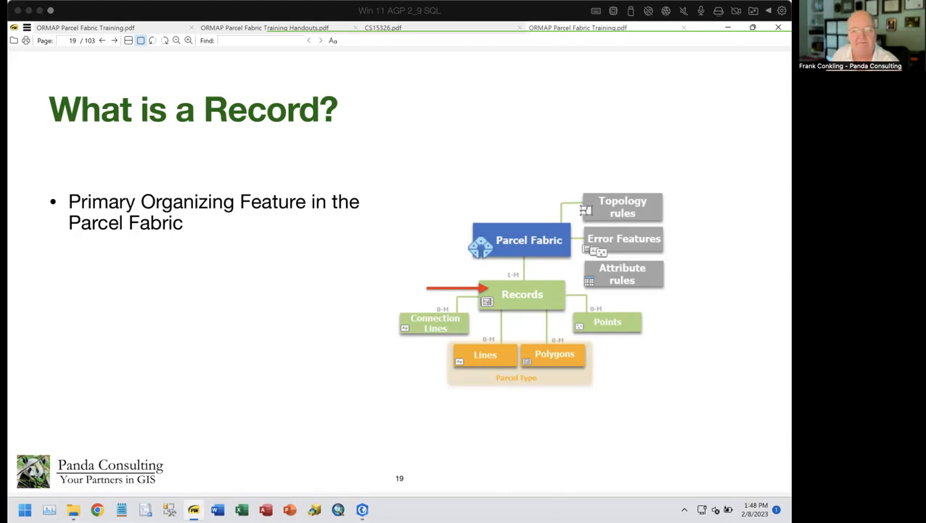
left_click(250, 336)
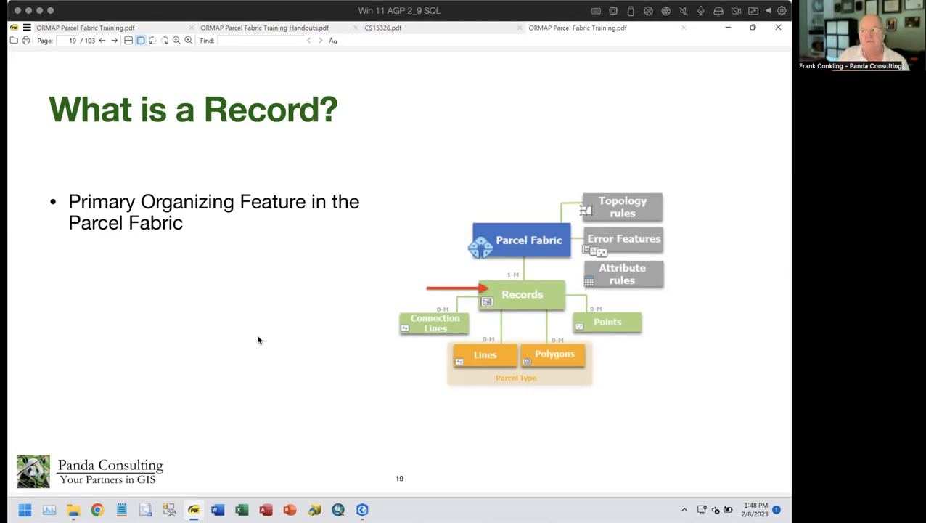
key("Page_Down")
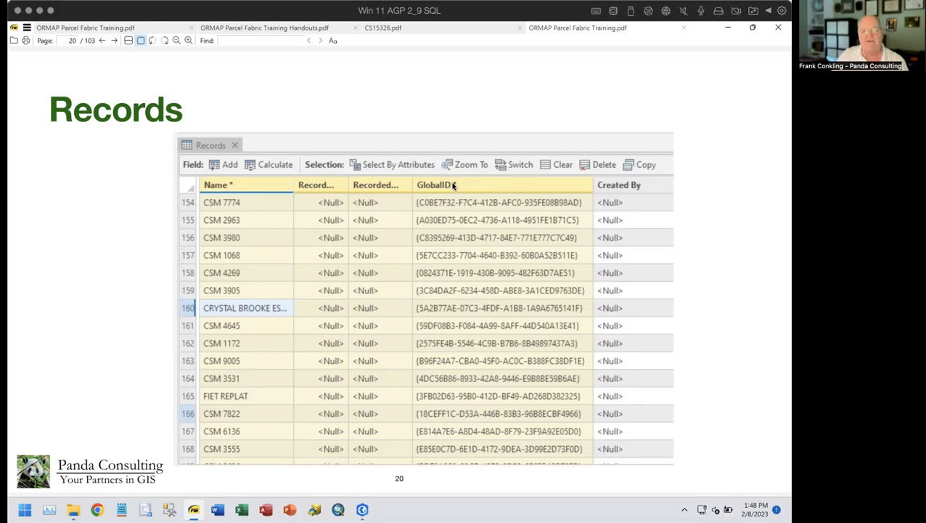
key("Page_Down")
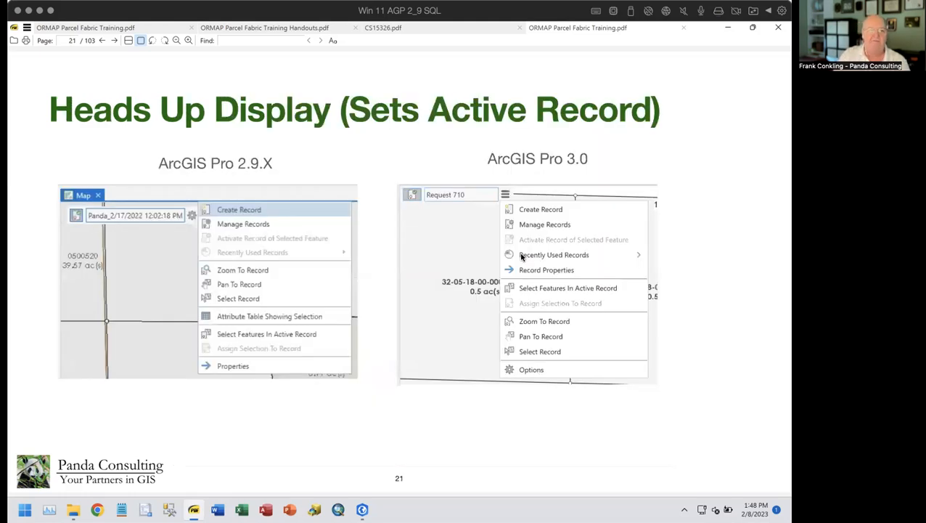
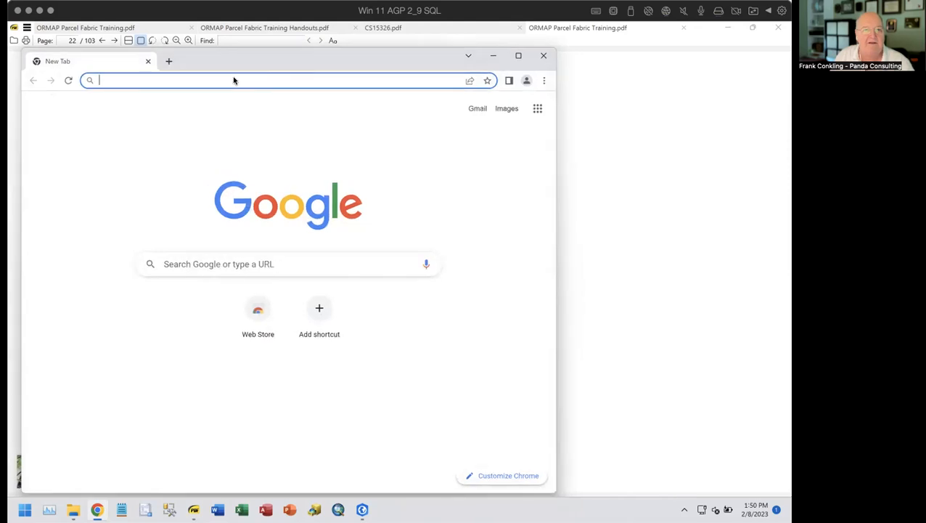
Load the pandaconsulting.com website in Chrome
left_click(229, 80)
type("pan")
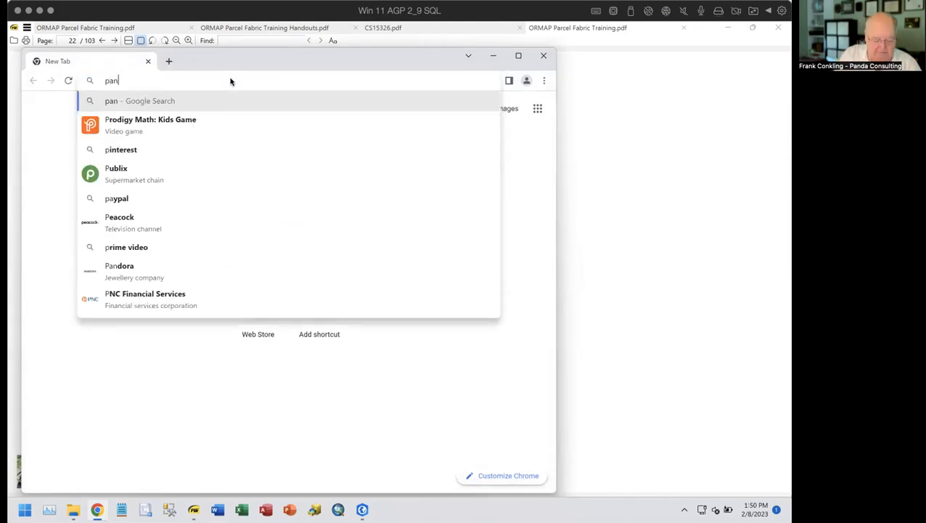
type("daconsul")
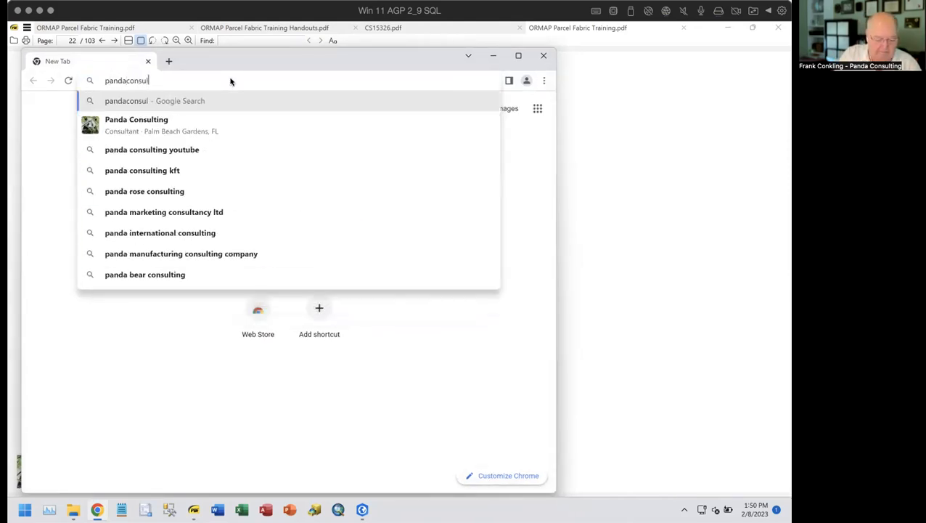
type("ting.com")
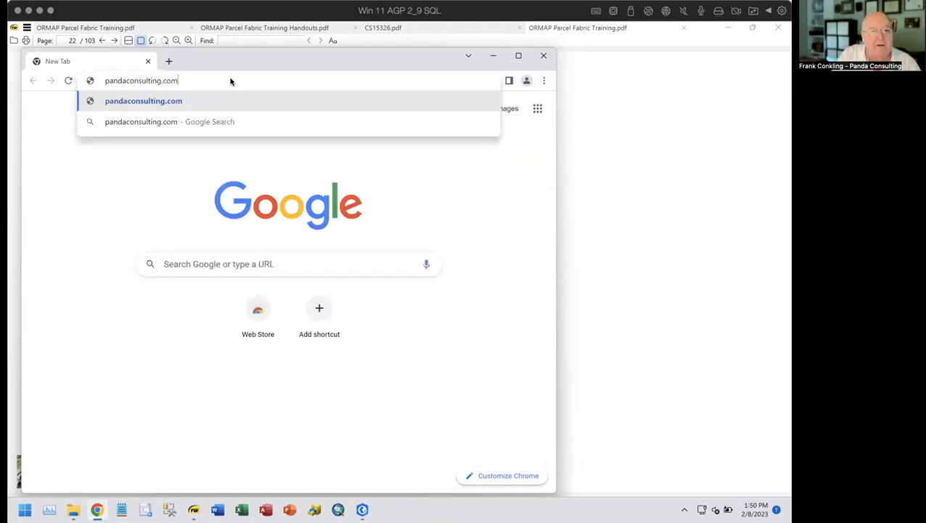
key("Return")
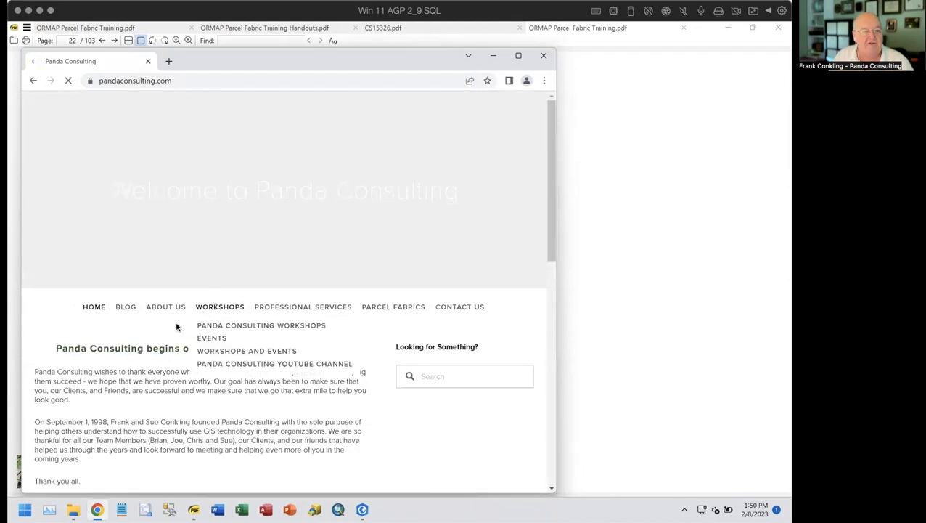
Go to the site's Panda Consulting YouTube Channel page under Workshops and follow its link to the channel's videos
mouse_move(167, 310)
mouse_move(217, 314)
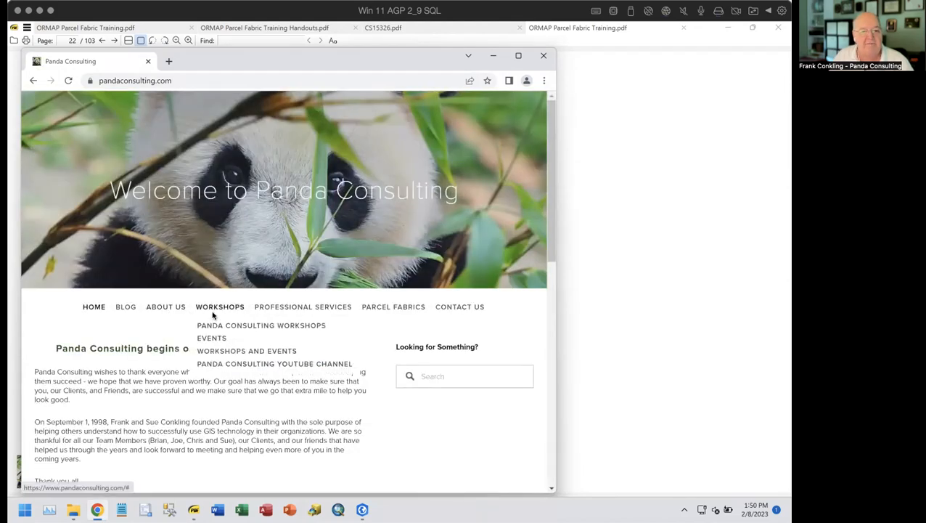
left_click(238, 365)
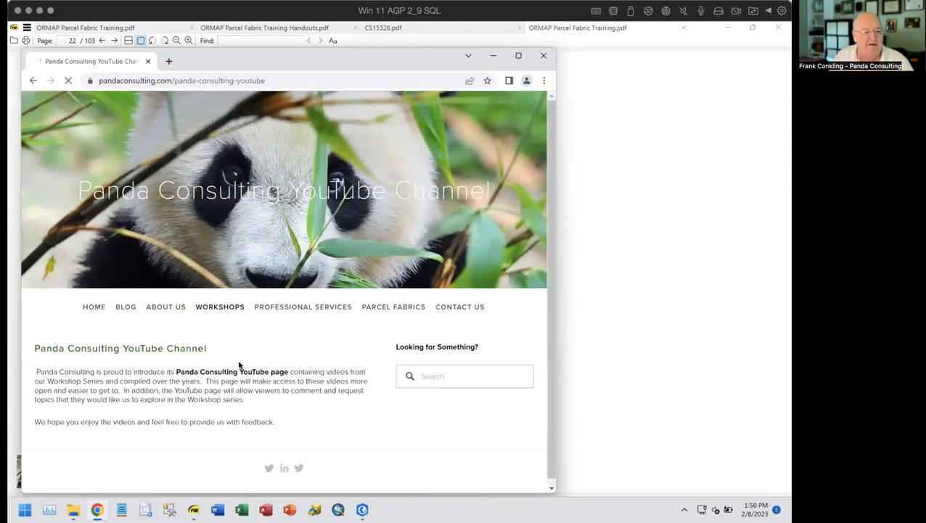
left_click(239, 373)
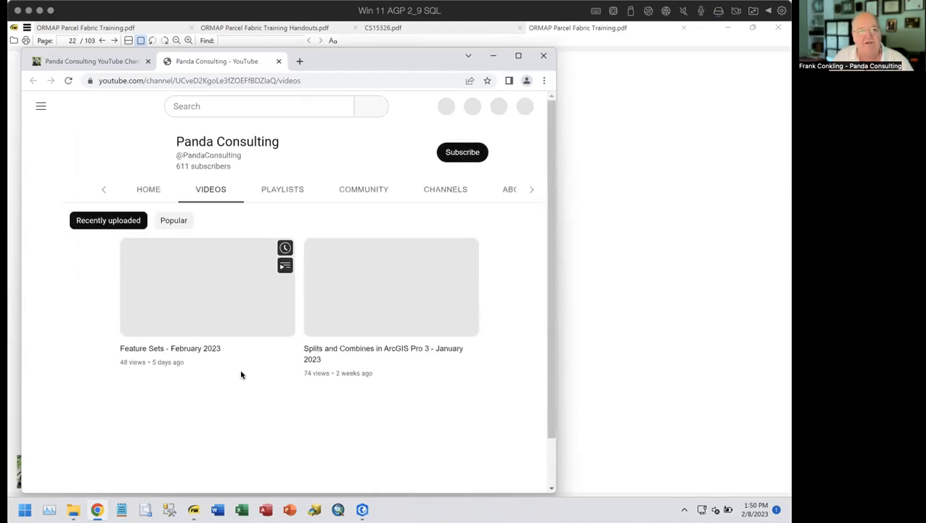
Browse the channel's videos down to the Parcel Fabric Lesson 2 and Lesson 3 workshops, and close the browser
scroll(248, 378, "down", 3)
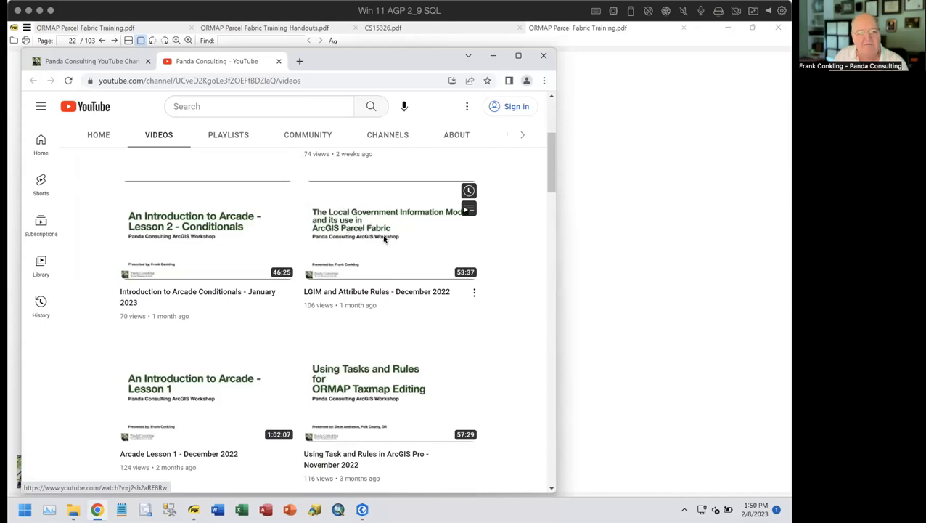
scroll(380, 240, "down", 1)
scroll(379, 243, "down", 3)
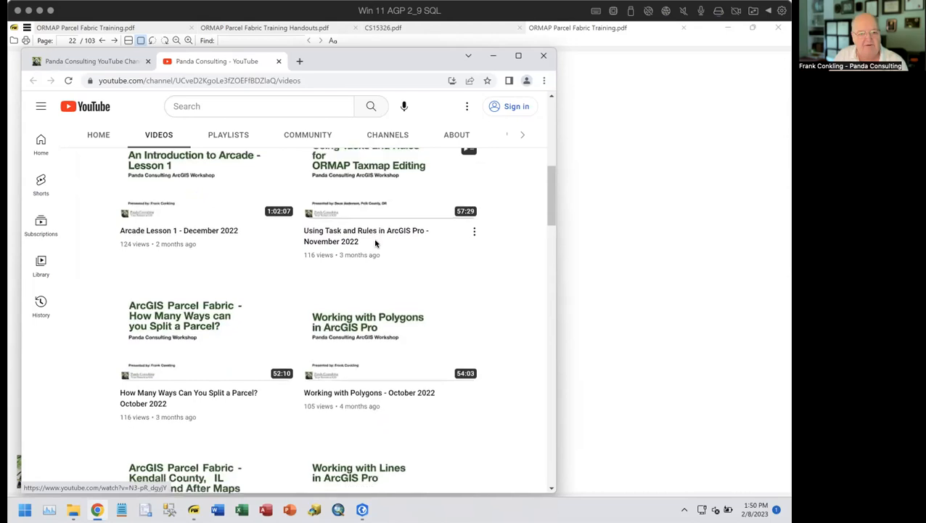
scroll(375, 243, "down", 2)
scroll(373, 244, "down", 3)
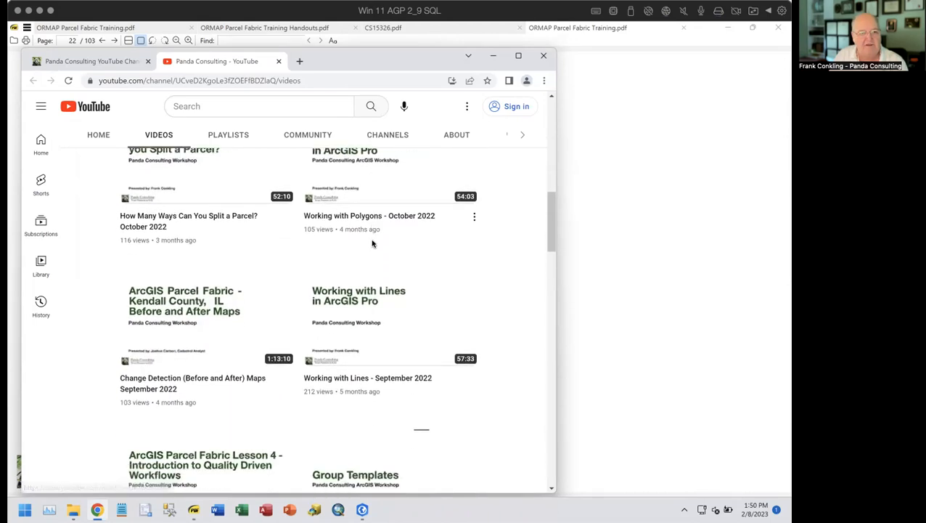
scroll(368, 244, "down", 3)
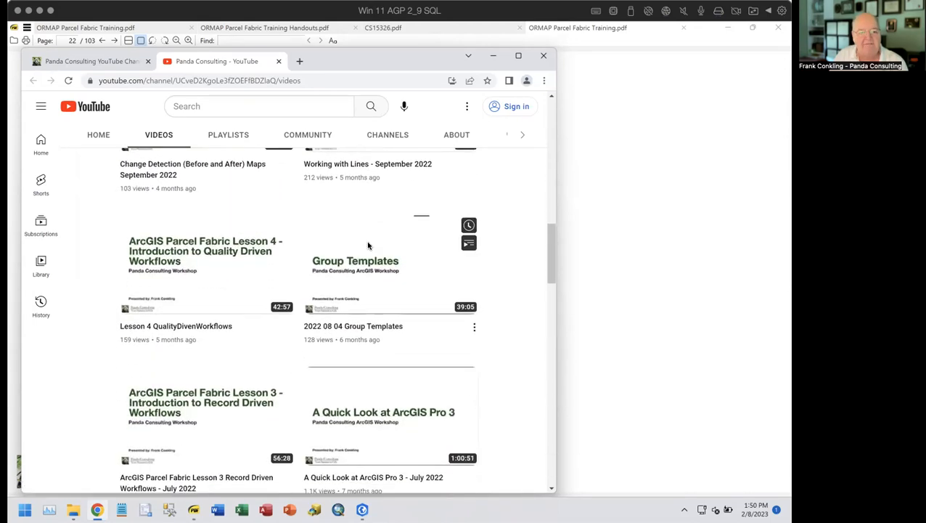
scroll(366, 244, "down", 3)
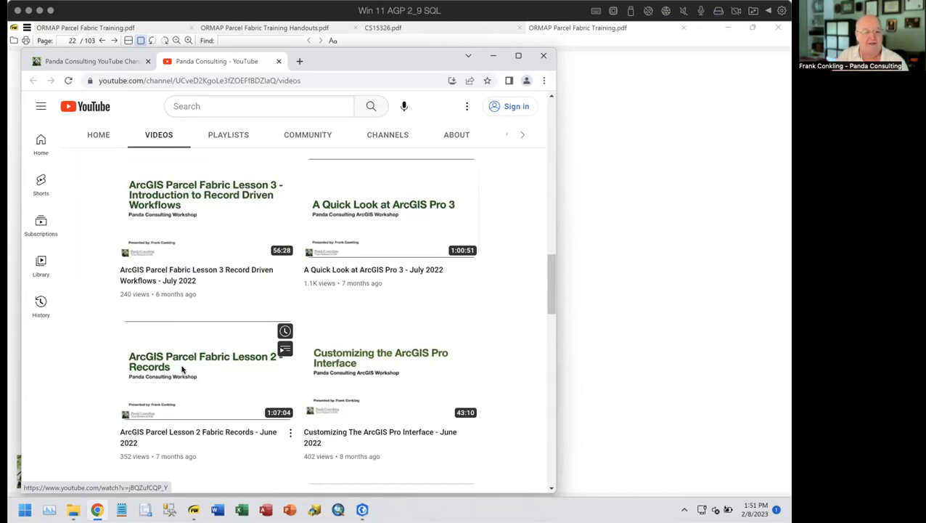
left_click(545, 56)
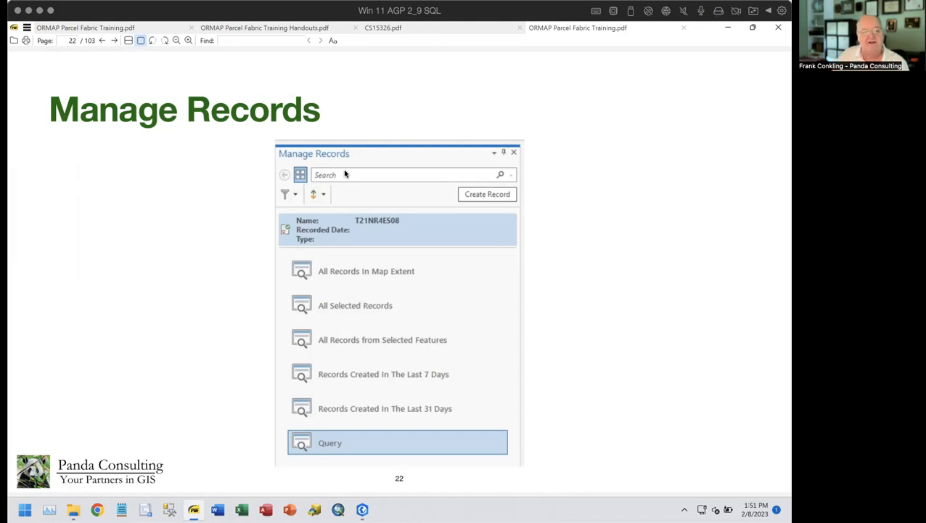
Switch to the OrMapPF project in ArcGIS Pro and open Manage Records from the map's active record display
left_click(362, 509)
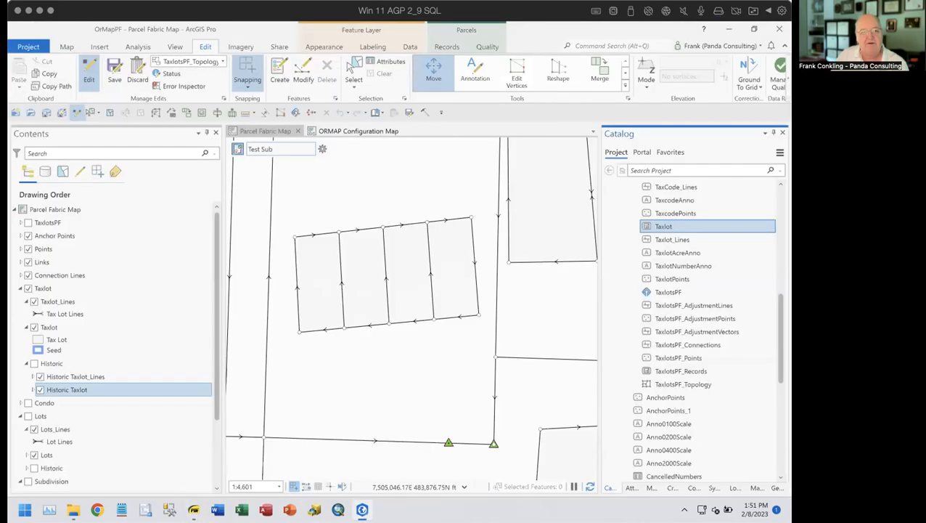
left_click(322, 149)
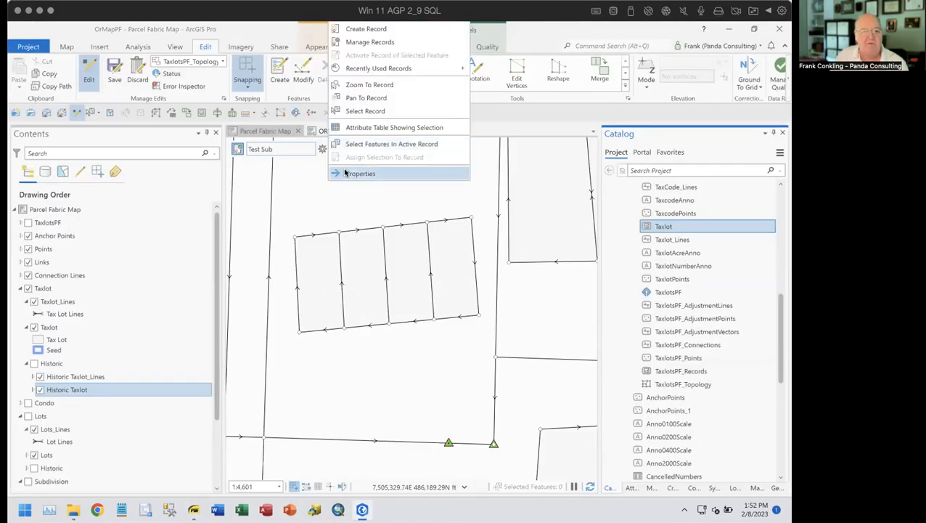
left_click(384, 42)
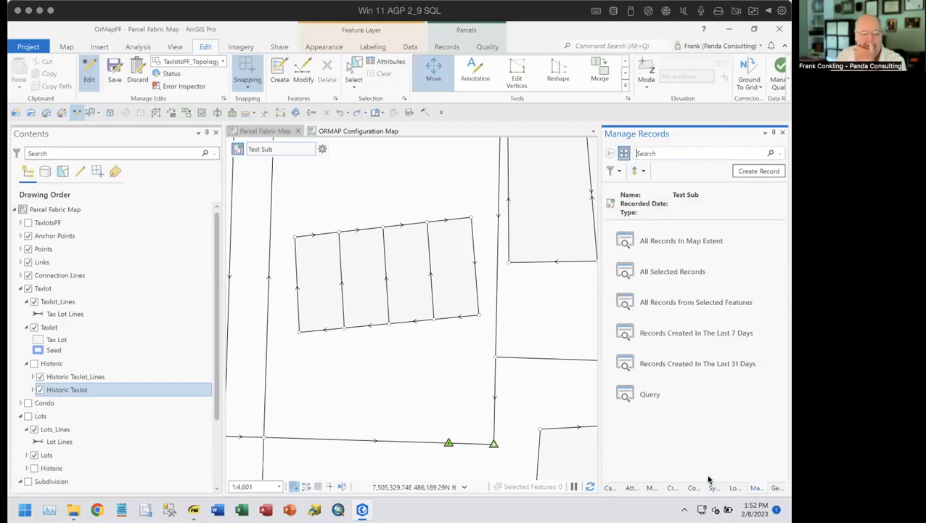
List the records created in the last 7 days, and return to the list of record queries
mouse_move(672, 199)
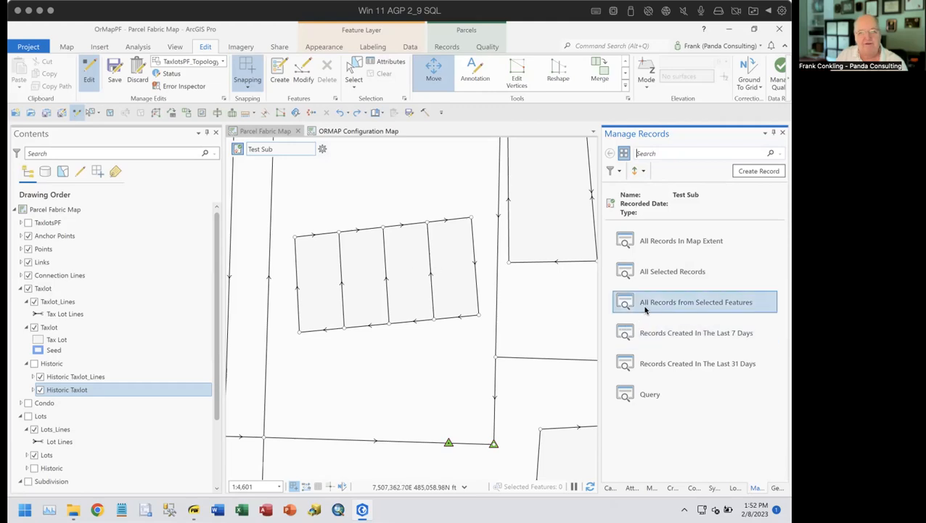
left_click(673, 335)
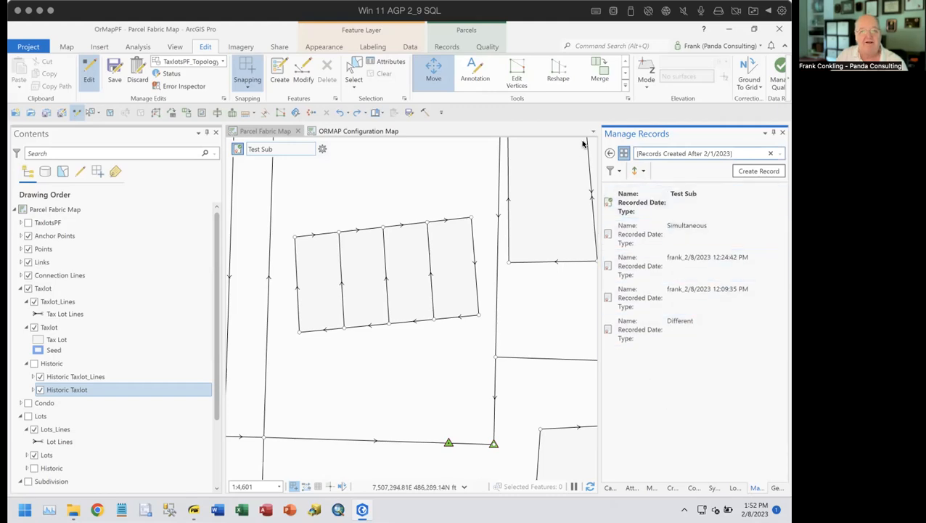
left_click(609, 153)
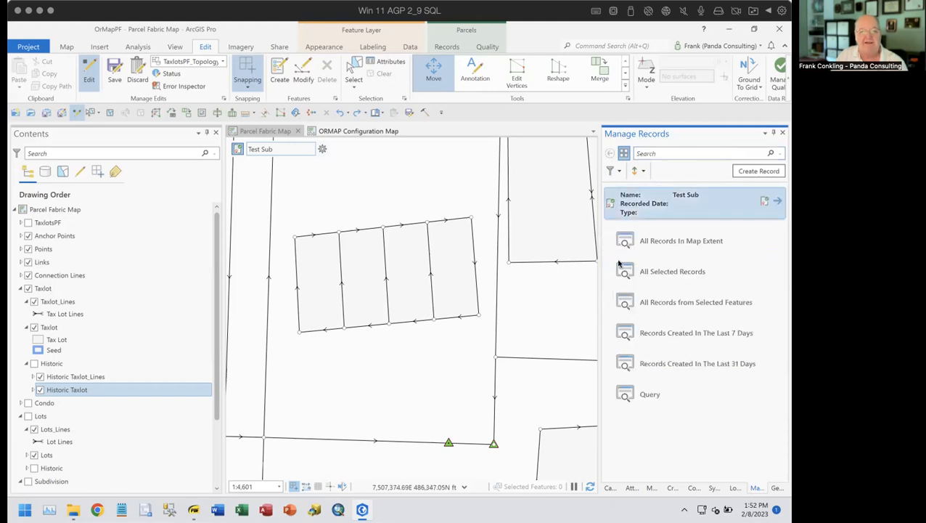
List the records created in the last 31 days, return to the query list, and open the custom record query without defining an expression
left_click(661, 365)
left_click(610, 154)
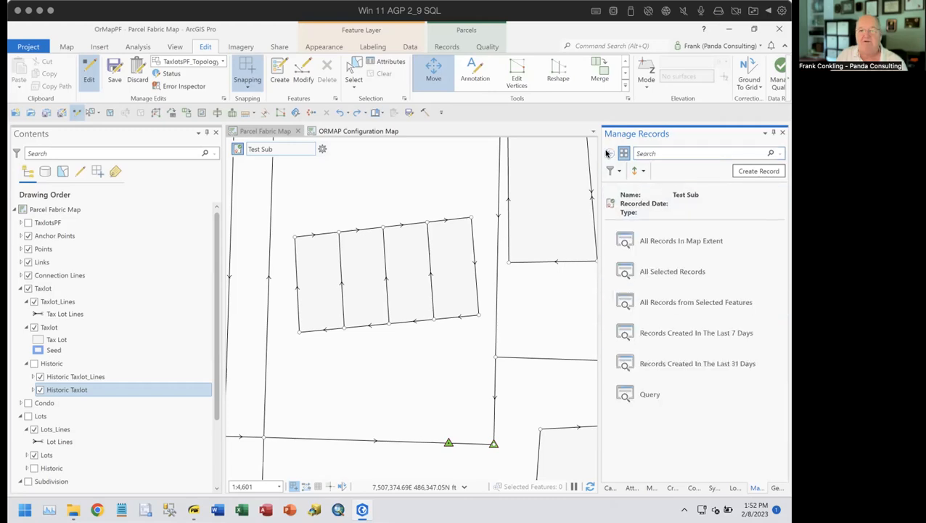
left_click(634, 396)
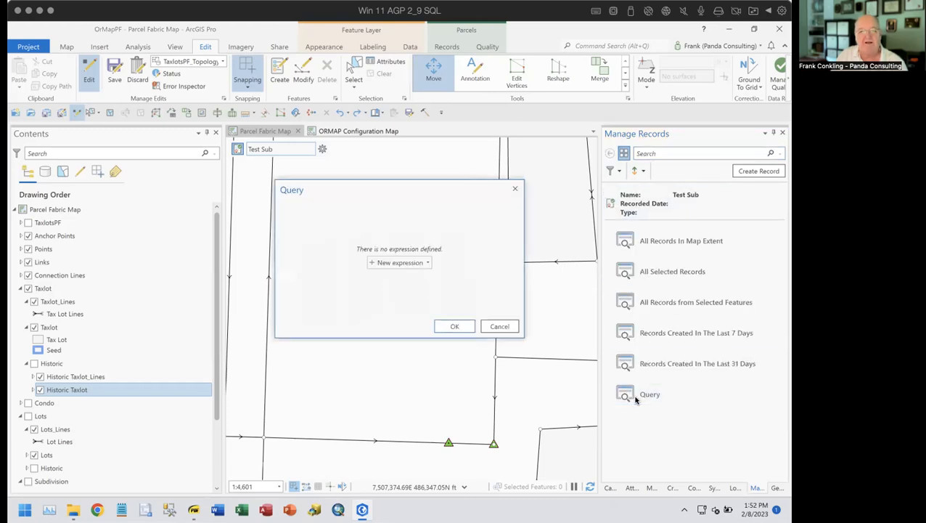
left_click(500, 326)
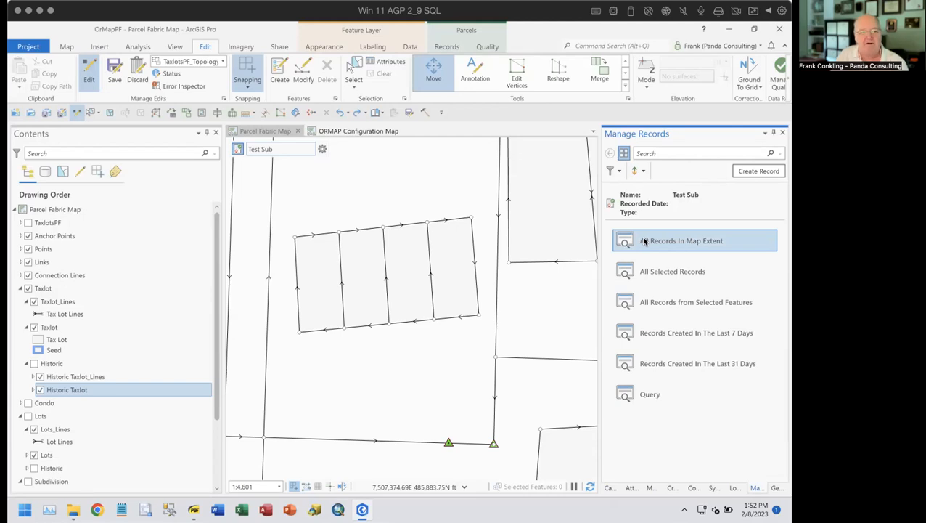
Turn on the TaxlotsPF group layer and hide its Point Errors, Line Errors and Polygon Errors, leaving Records displayed on the map
left_click(21, 222)
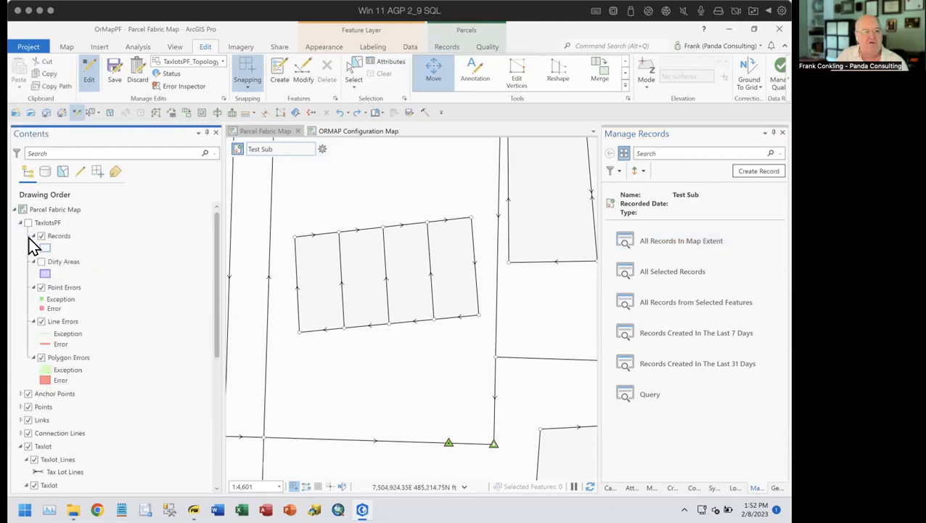
left_click(28, 222)
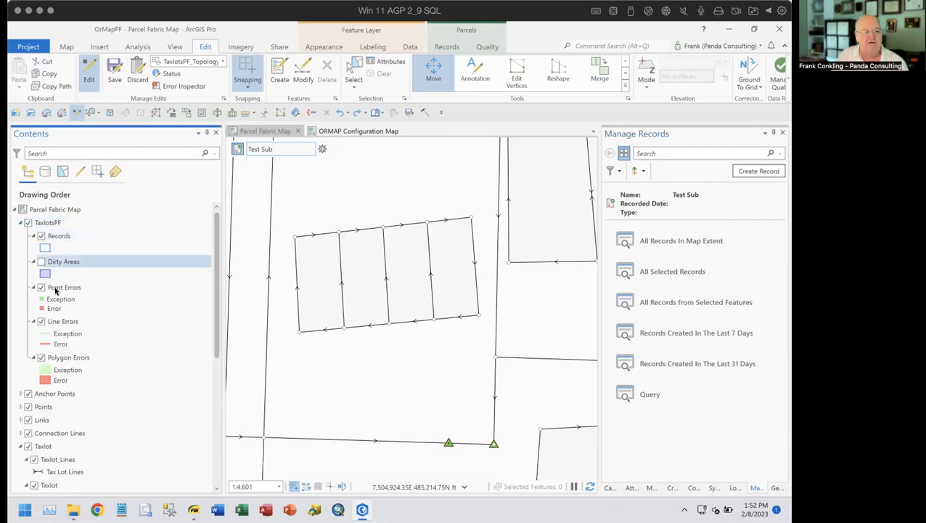
left_click(42, 287)
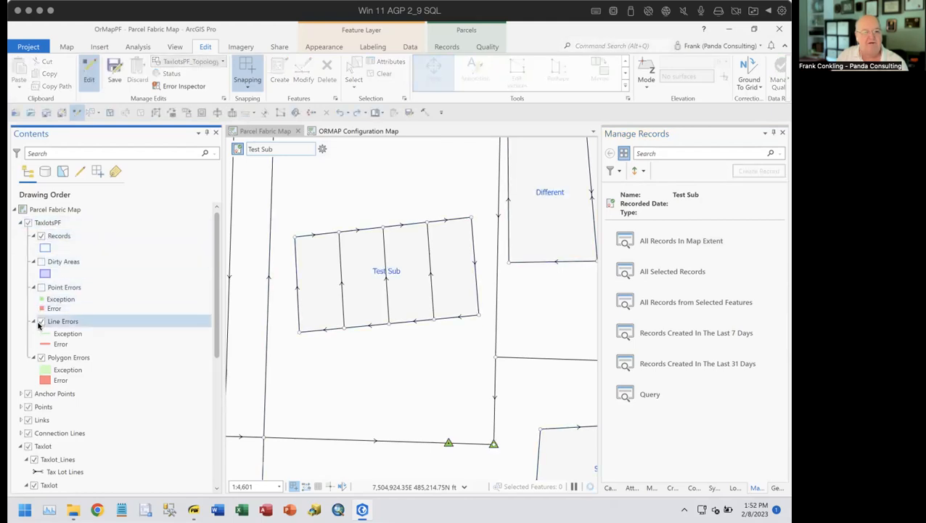
left_click(41, 358)
left_click(42, 321)
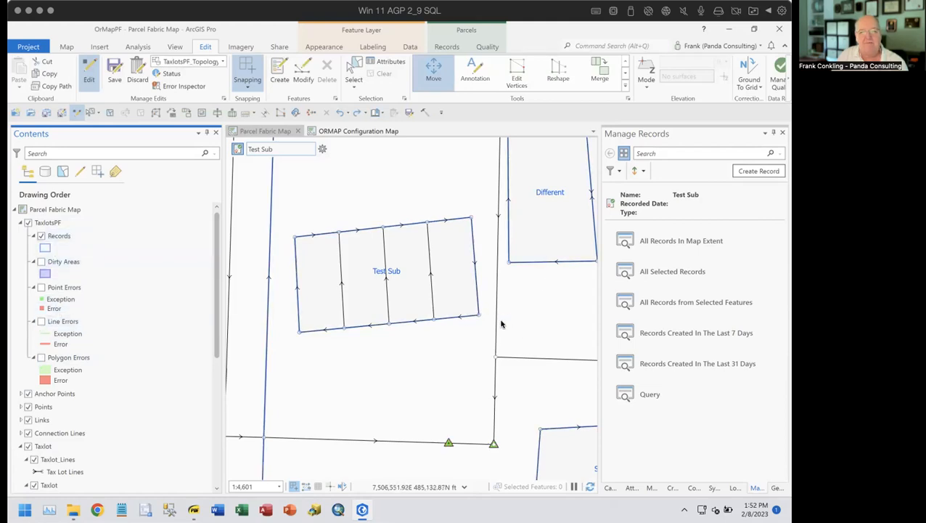
left_click_drag(561, 257, 534, 349)
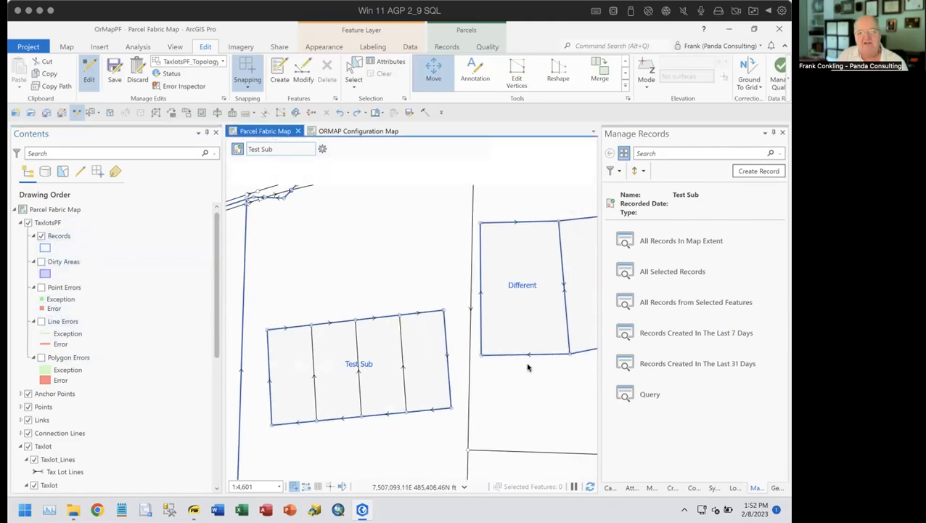
Examine the Records layer's attribute table, including its last rows and further columns, and close the table
scroll(531, 362, "down", 2)
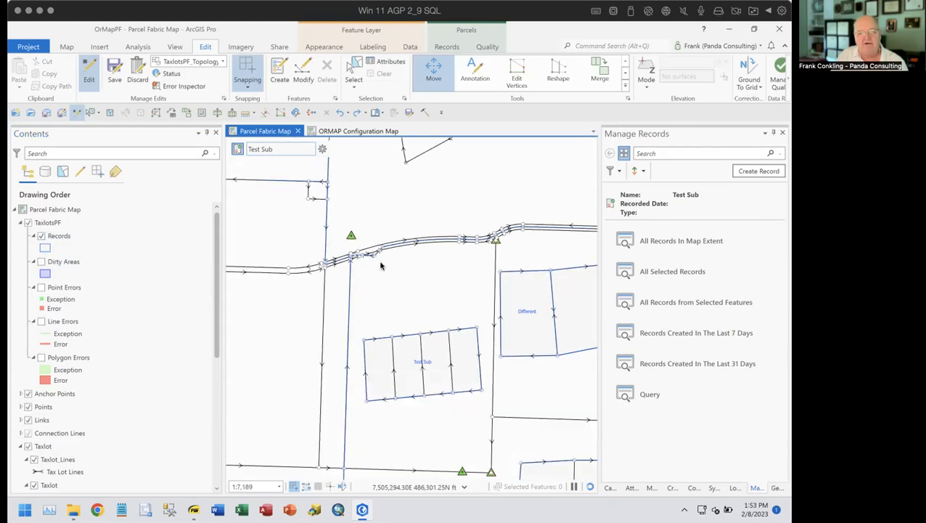
right_click(56, 236)
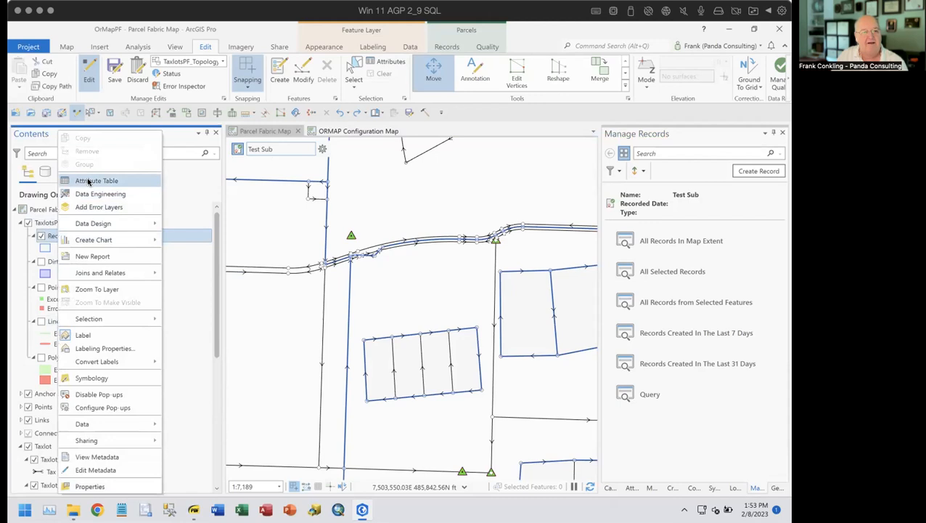
left_click(88, 182)
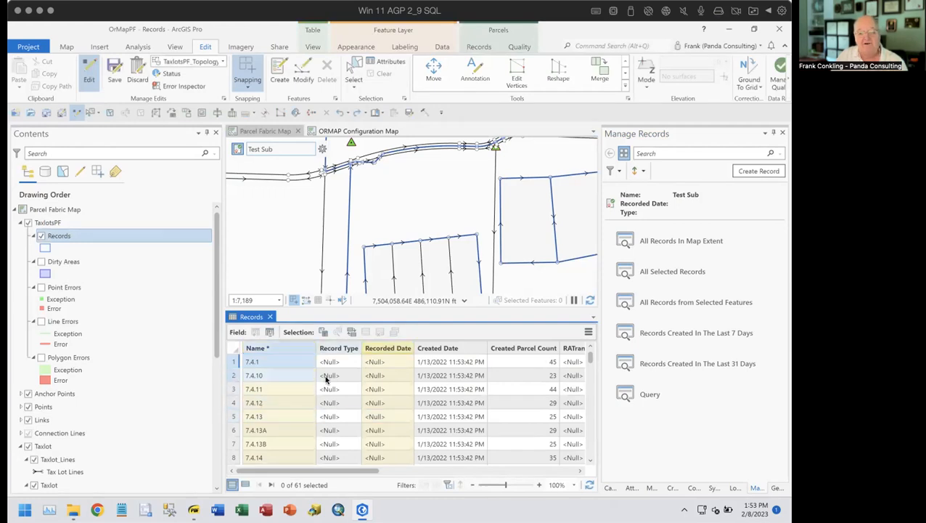
scroll(279, 413, "down", 1)
scroll(273, 404, "down", 10)
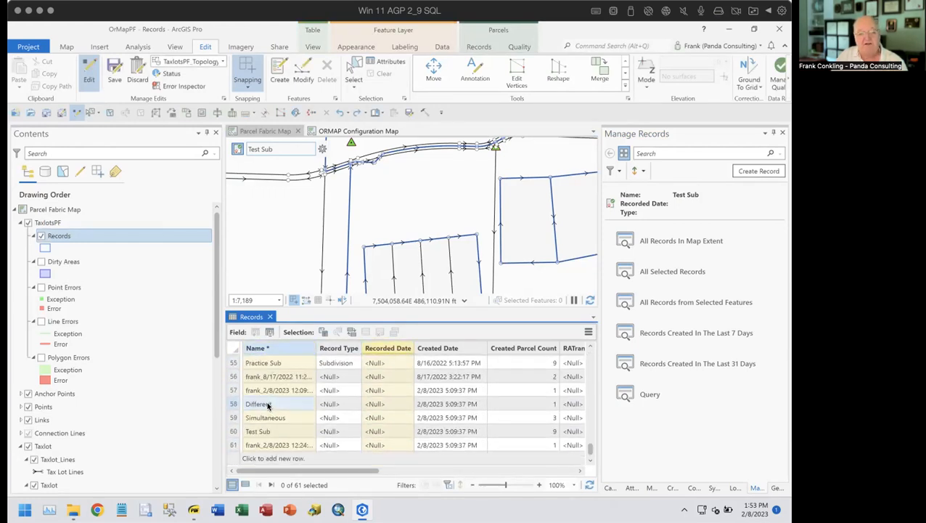
scroll(267, 405, "up", 10)
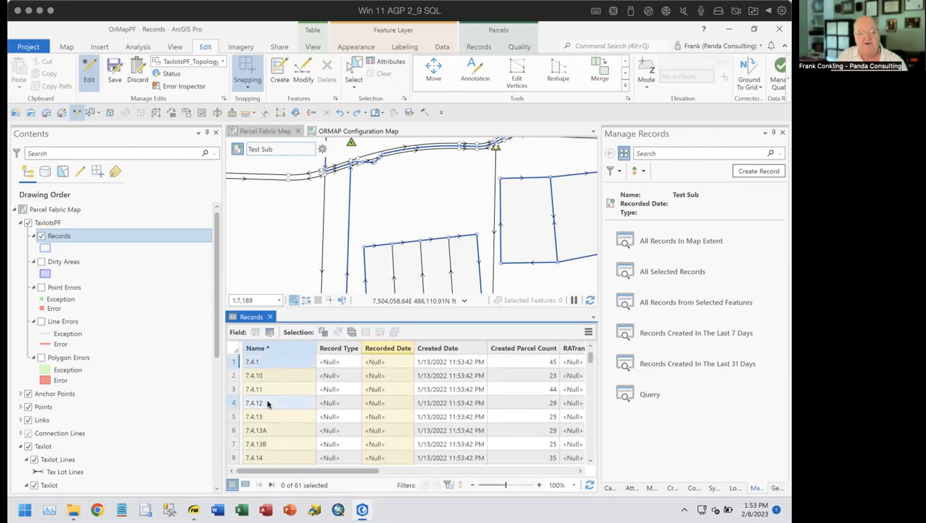
left_click_drag(331, 471, 397, 486)
left_click_drag(410, 490, 352, 495)
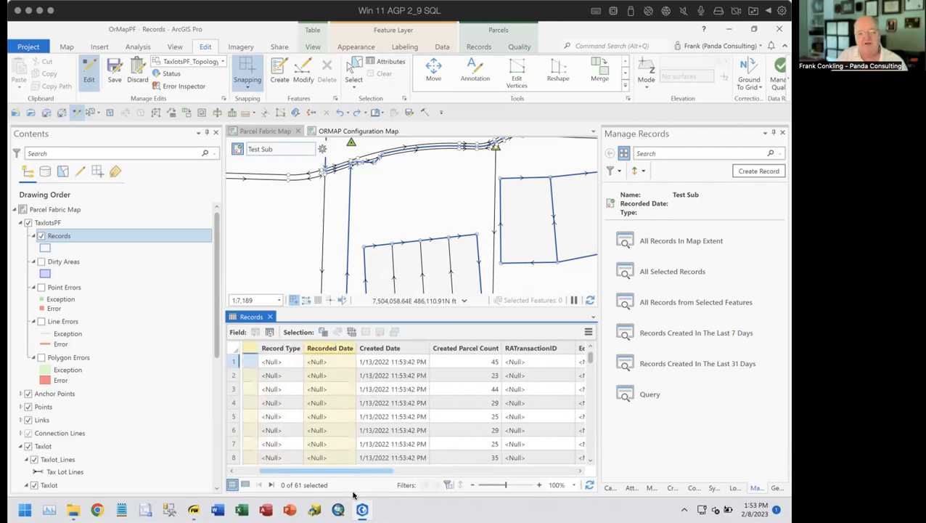
left_click(269, 316)
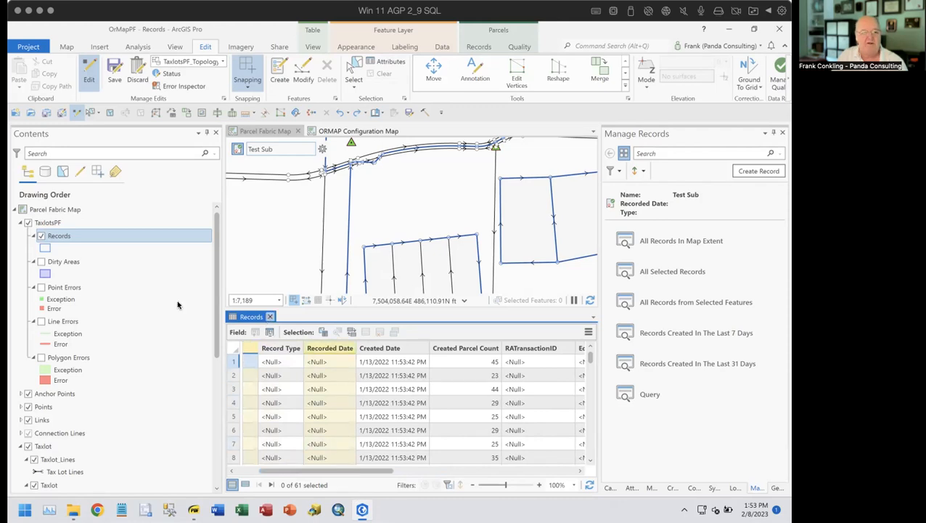
Turn off the visibility of the TaxlotsPF layer and collapse its sublayers
left_click(28, 222)
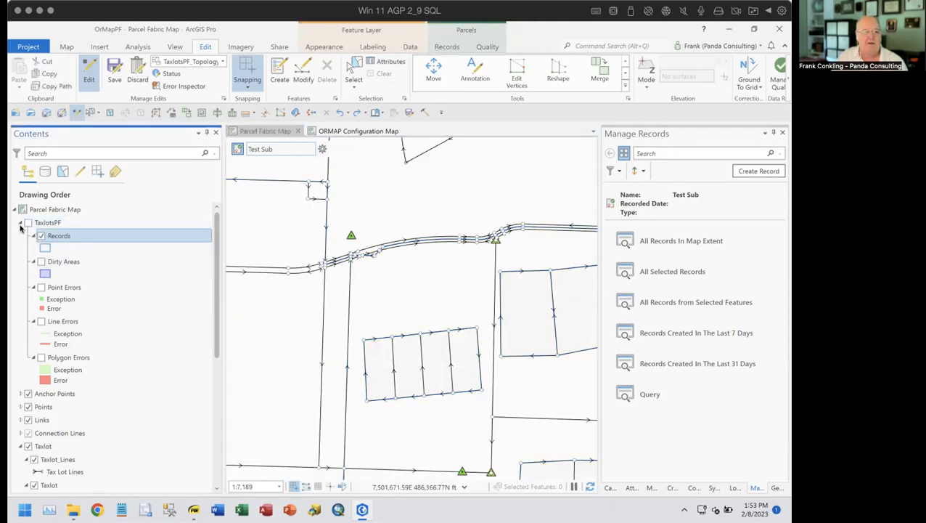
left_click(20, 222)
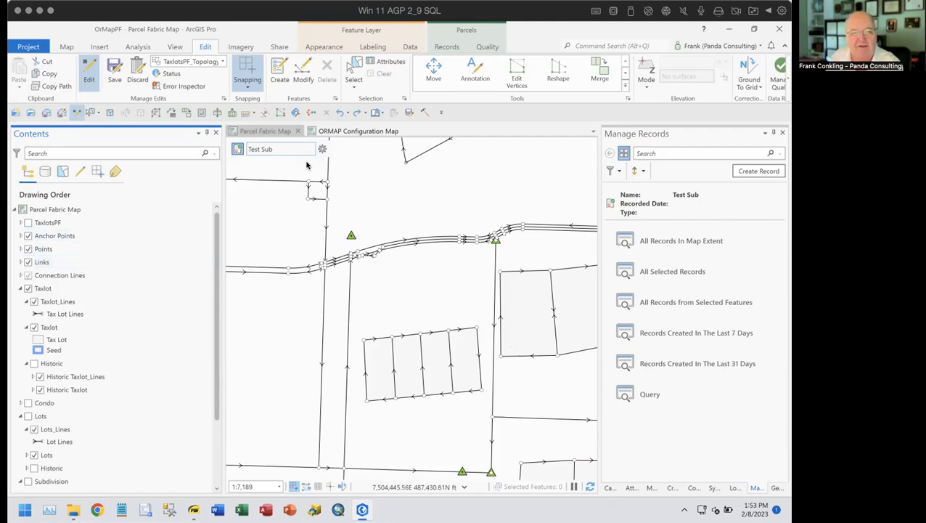
Select only the small tax lot east of the four-lot subdivision and list all records from the selected features
left_click(353, 66)
left_click(527, 348)
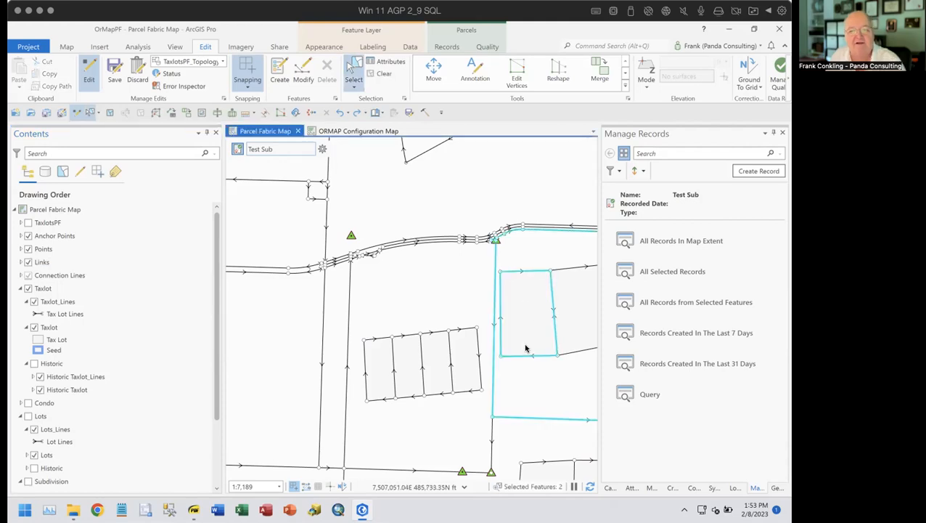
left_click(536, 386, "ctrl")
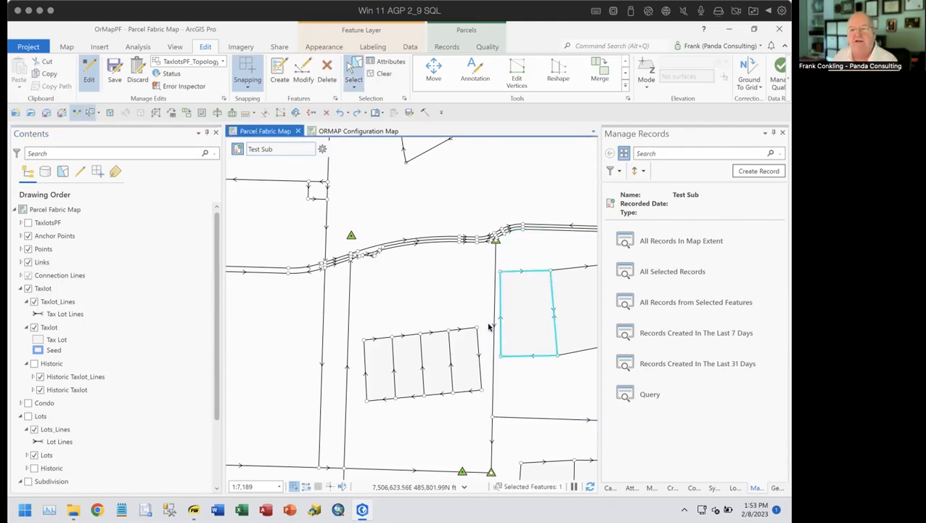
left_click(662, 305)
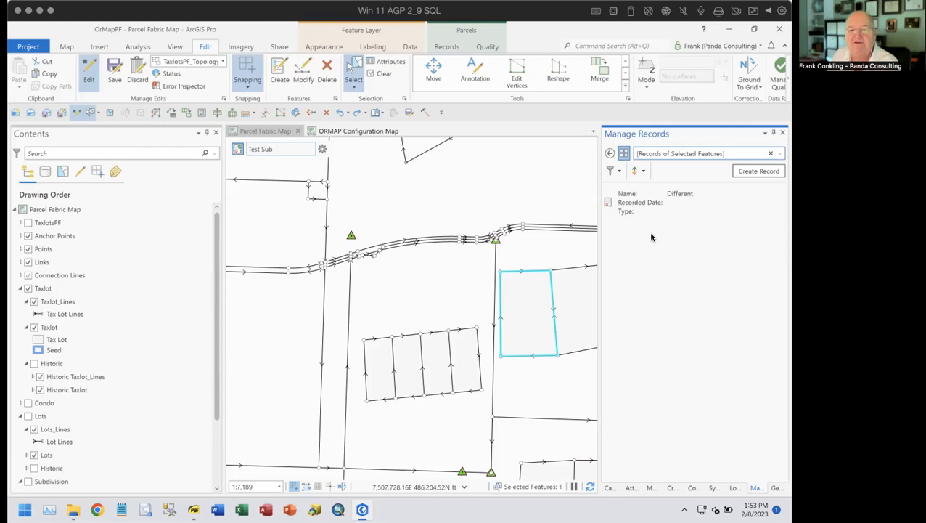
Make the Different record the active record and open its properties
left_click(650, 203)
left_click(765, 200)
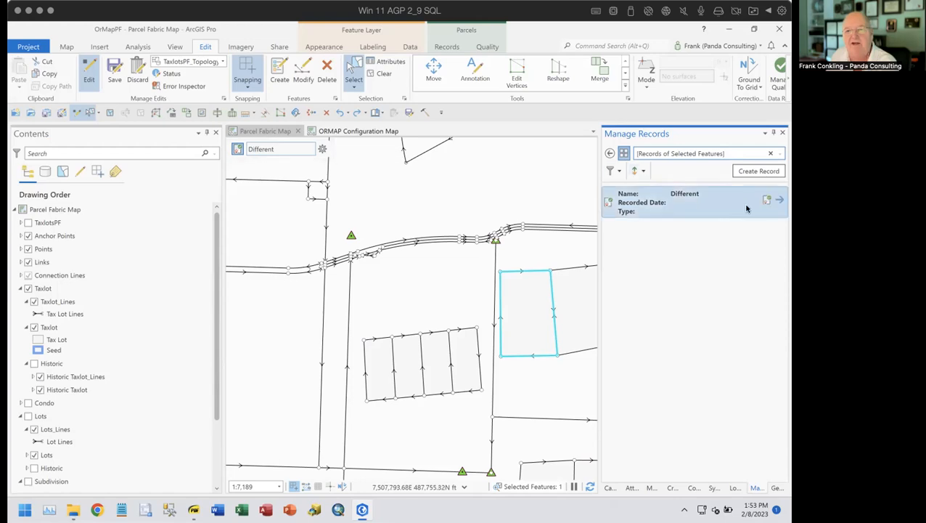
left_click(780, 204)
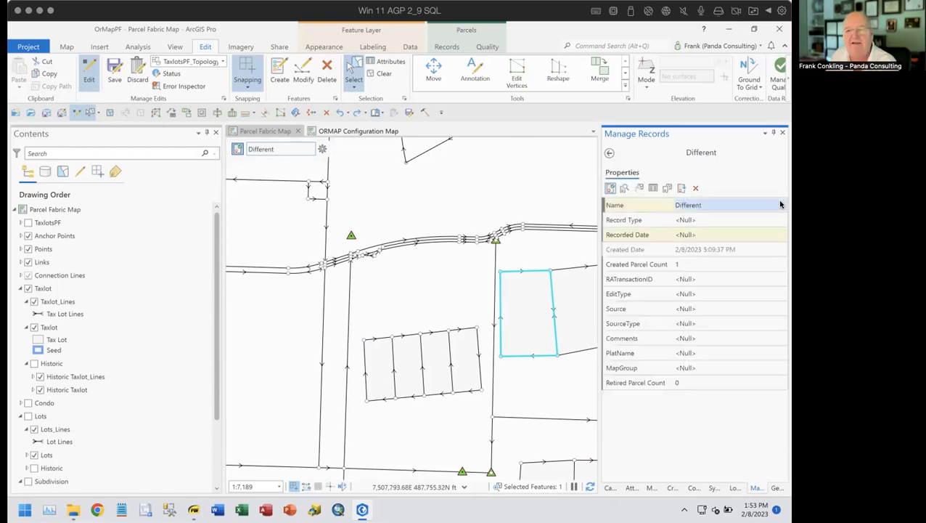
Rename the record as Different Parcel, set its record type to Code Change, and return to the records list
left_click(732, 205)
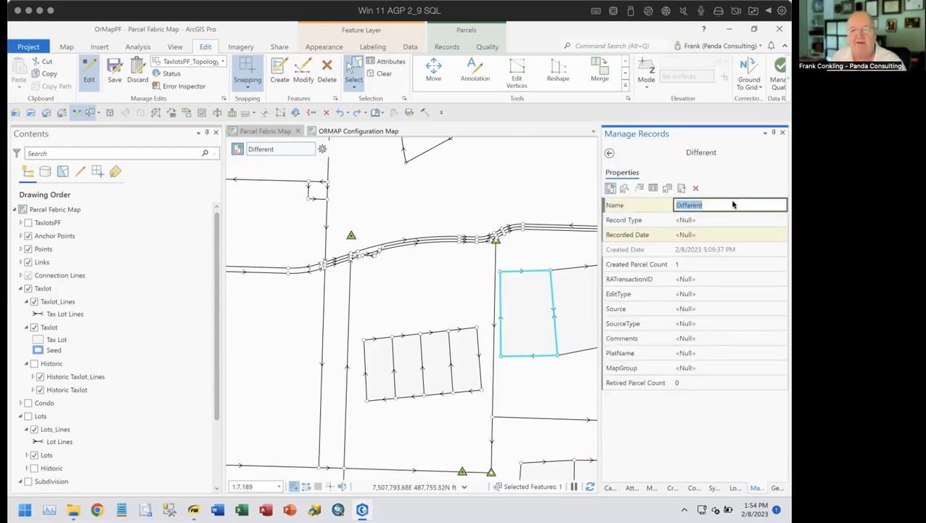
left_click(733, 205)
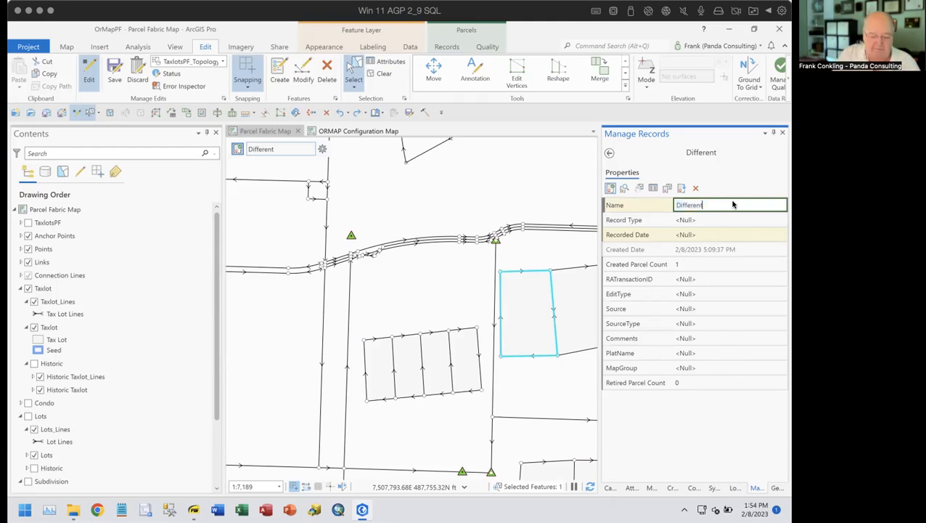
type("Parcel")
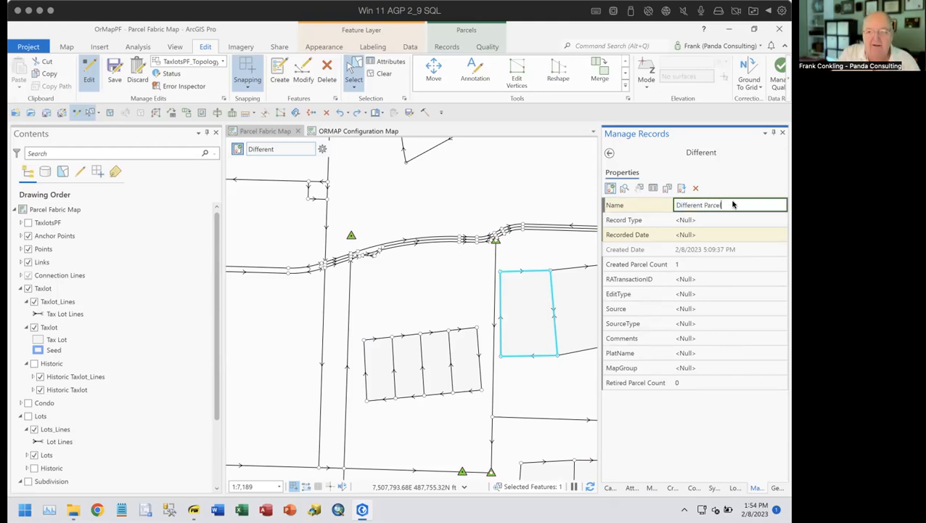
key("Tab")
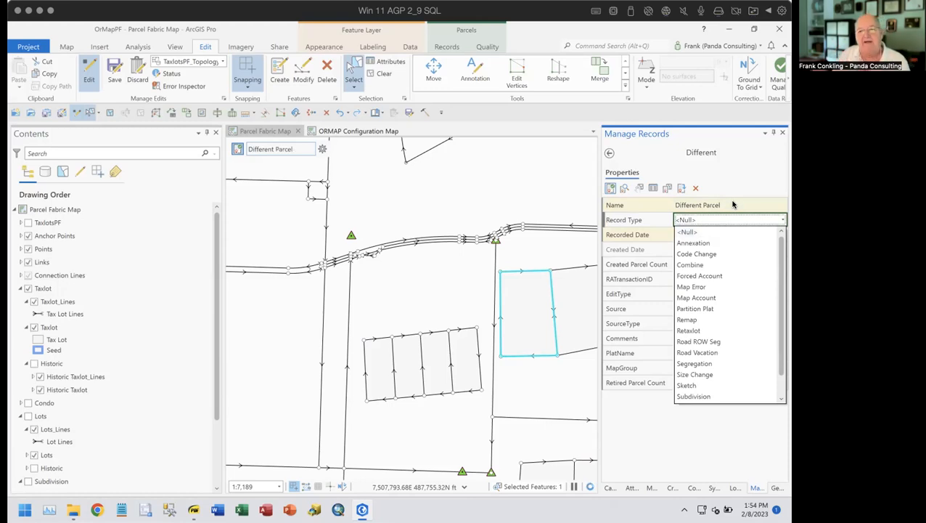
left_click(715, 255)
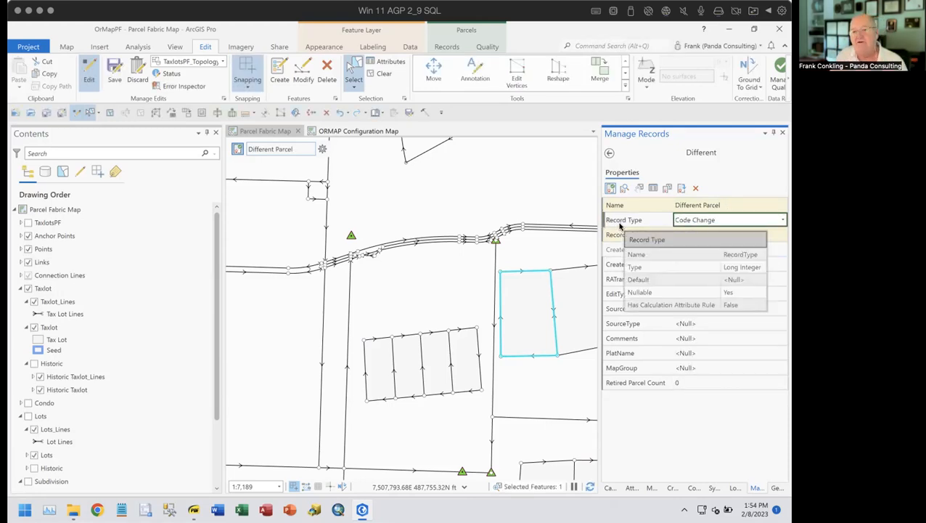
left_click(609, 152)
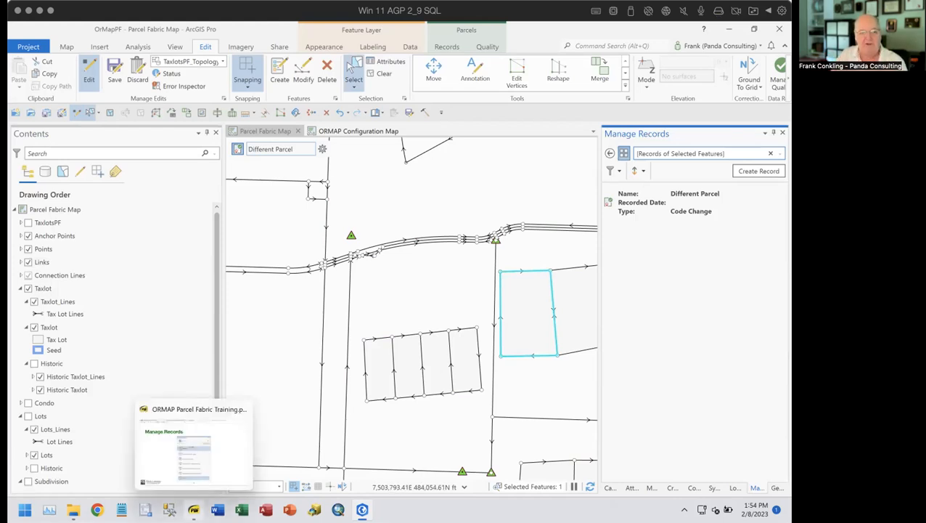
left_click(193, 509)
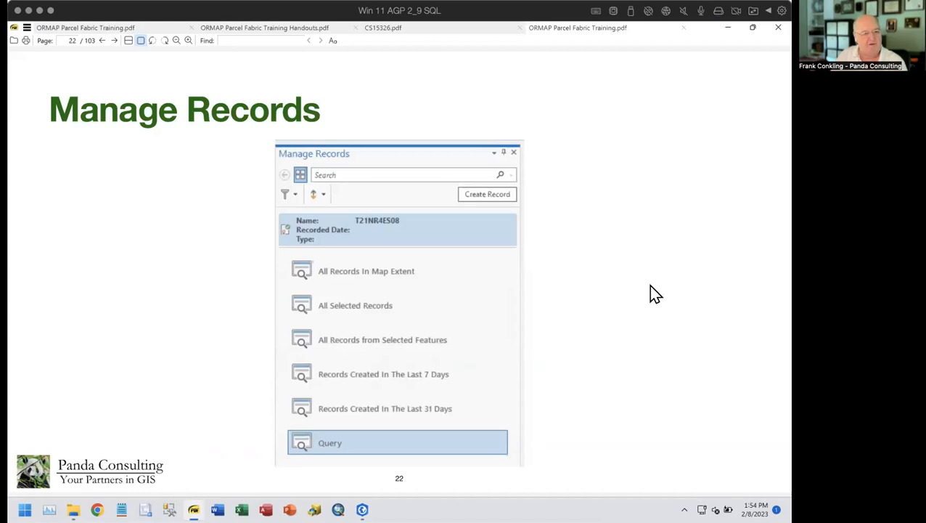
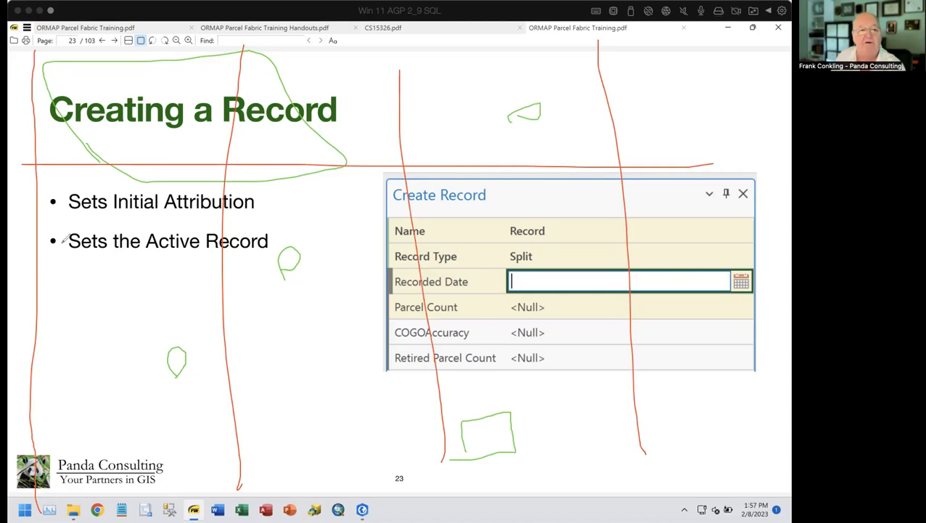
left_click_drag(17, 294, 706, 299)
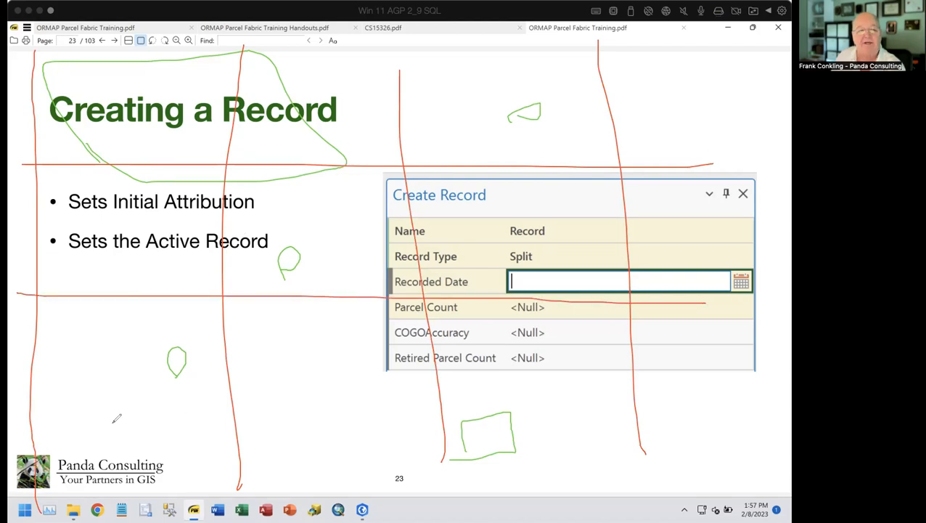
left_click_drag(12, 438, 706, 441)
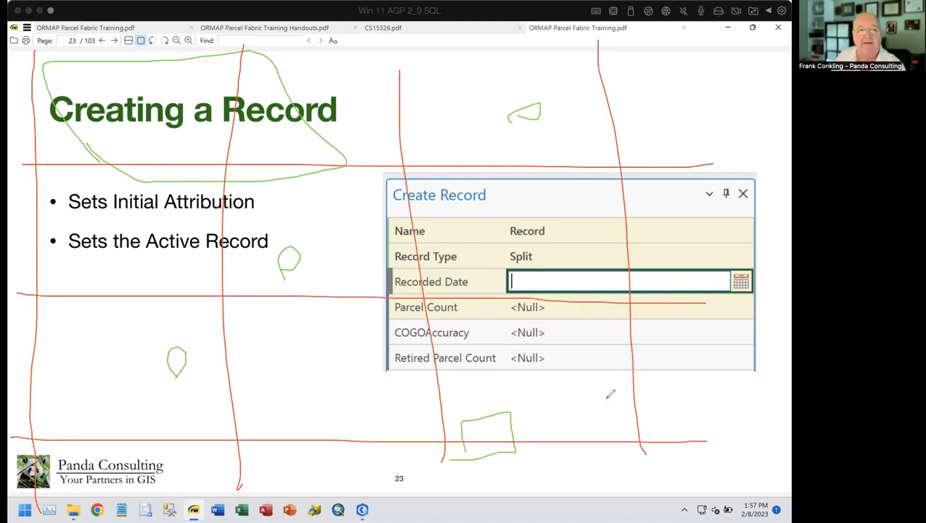
mouse_move(129, 84)
left_mouse_down()
mouse_move(161, 65)
mouse_move(175, 91)
left_mouse_up()
mouse_move(302, 86)
left_mouse_down()
mouse_move(338, 77)
mouse_move(350, 93)
left_mouse_up()
mouse_move(490, 94)
left_mouse_down()
mouse_move(516, 95)
mouse_move(520, 85)
mouse_move(540, 102)
mouse_move(532, 123)
left_mouse_up()
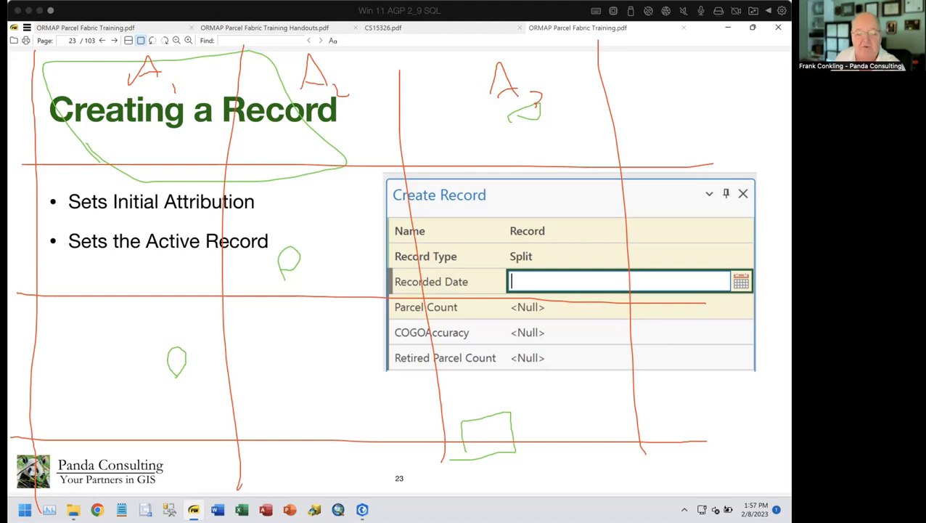
mouse_move(254, 403)
left_mouse_down()
mouse_move(254, 299)
mouse_move(278, 130)
mouse_move(626, 124)
mouse_move(714, 356)
mouse_move(452, 386)
left_mouse_up()
left_click_drag(371, 401, 236, 400)
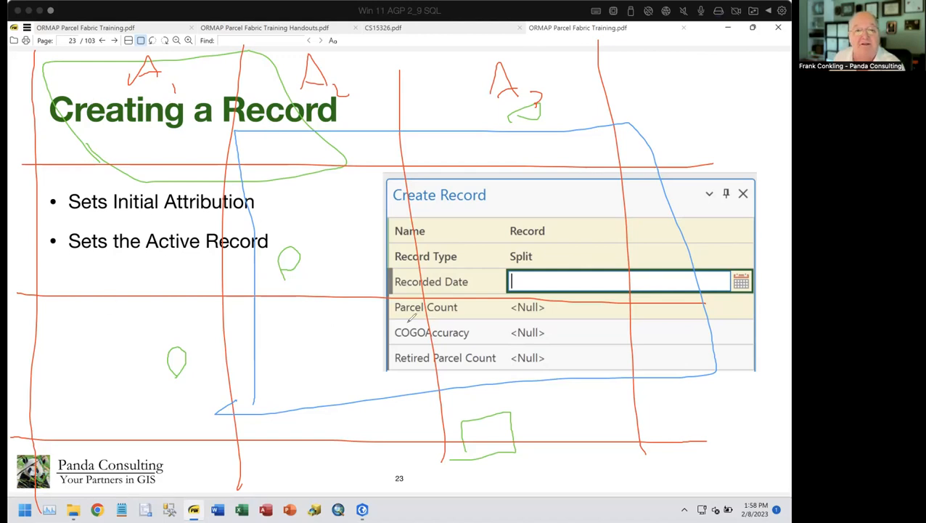
left_click_drag(319, 143, 344, 162)
left_click_drag(471, 136, 482, 132)
left_click_drag(543, 198, 564, 199)
left_click_drag(347, 259, 374, 266)
left_click_drag(346, 343, 384, 344)
left_click_drag(486, 336, 529, 334)
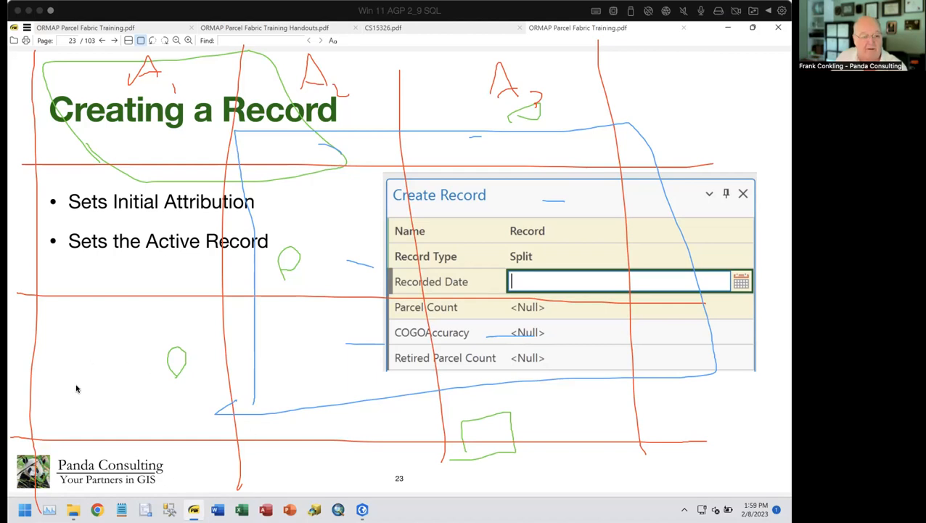
left_click_drag(78, 386, 90, 383)
mouse_move(492, 334)
left_mouse_down()
mouse_move(443, 109)
mouse_move(719, 74)
mouse_move(760, 347)
mouse_move(542, 377)
mouse_move(468, 328)
left_mouse_up()
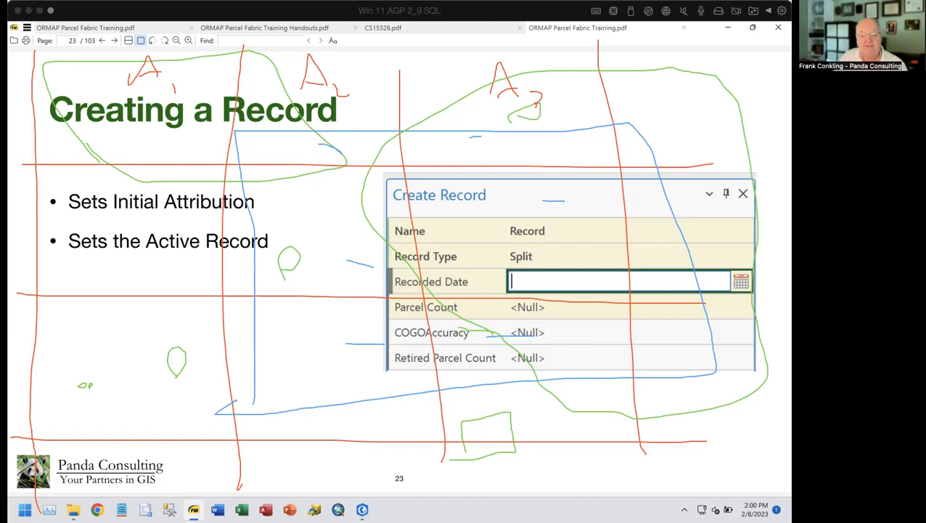
key("Escape")
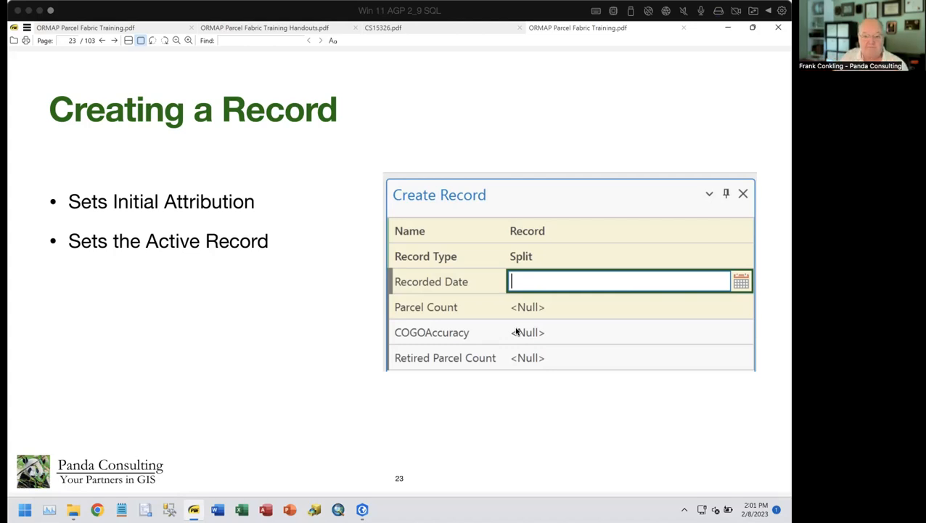
key("Page_Down")
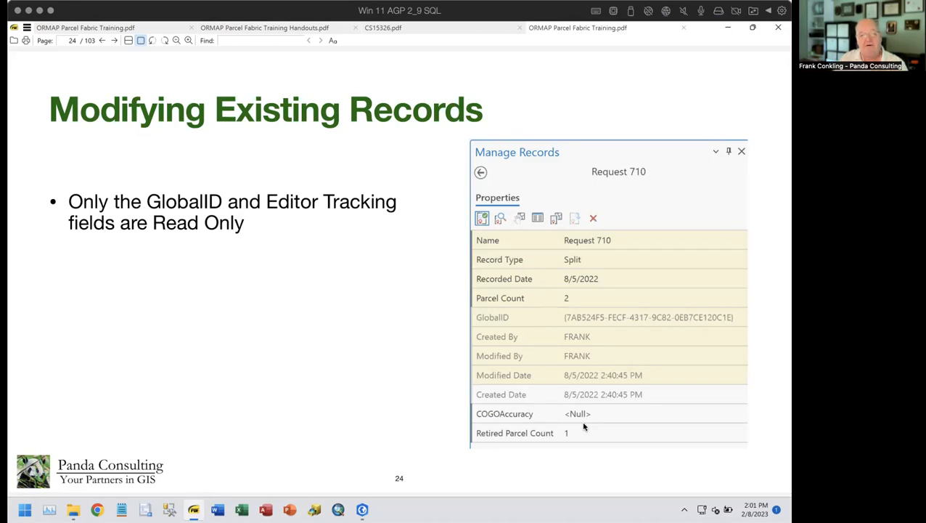
key("Page_Down")
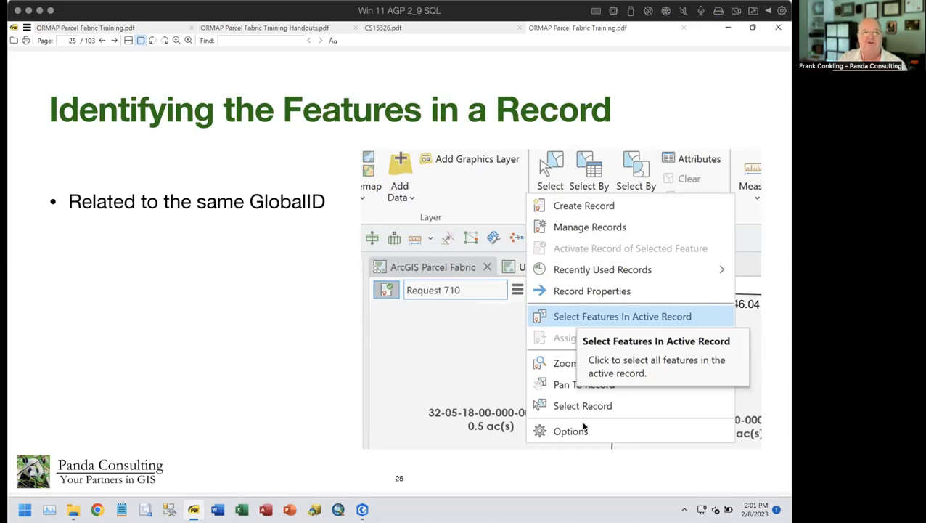
key("Page_Down")
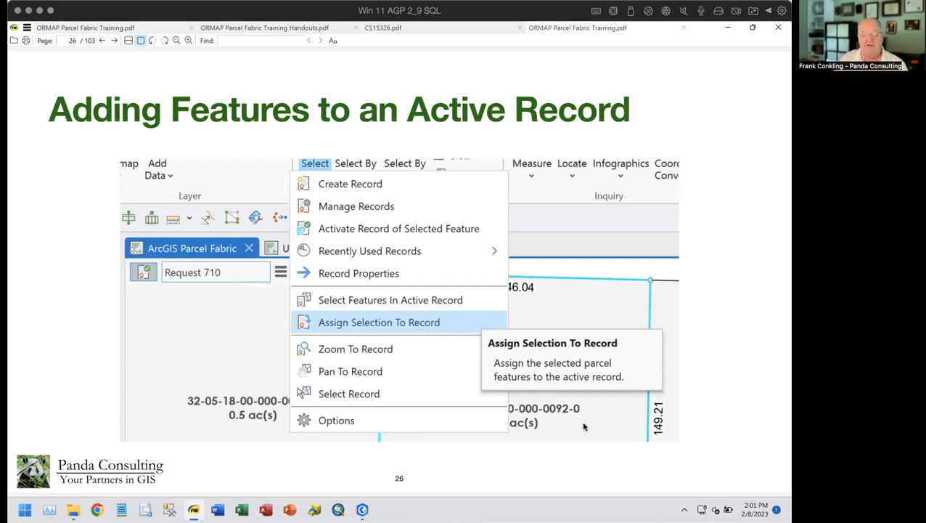
key("Page_Down")
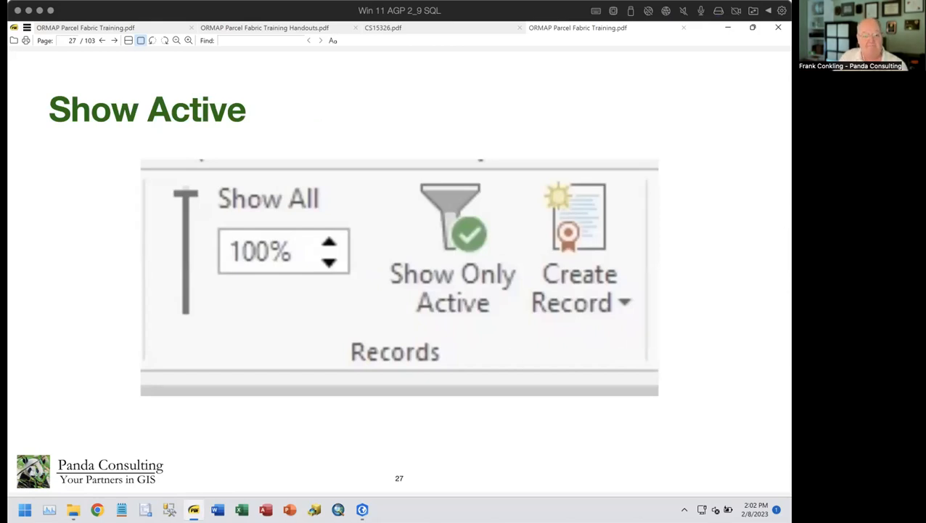
Switch back to ArcGIS Pro and turn the visibility of the TaxlotsPF layer on
left_click(362, 509)
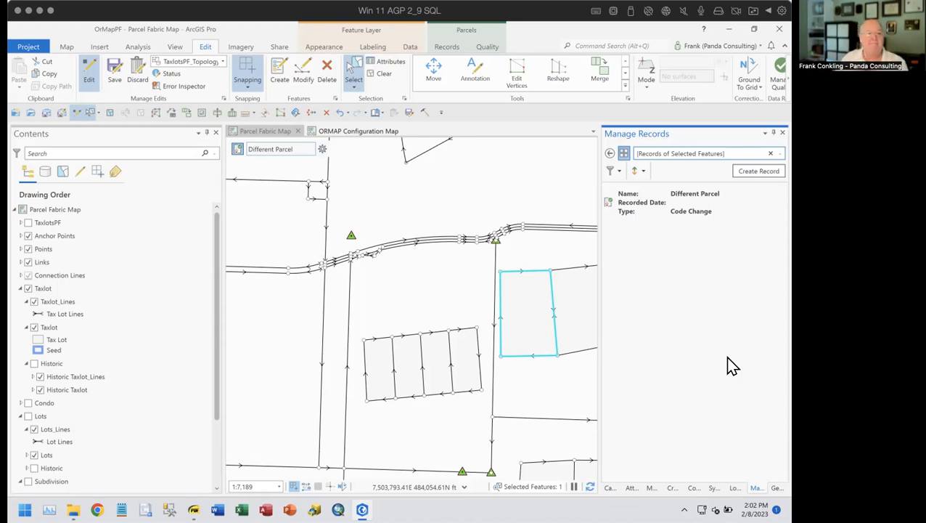
left_click(28, 222)
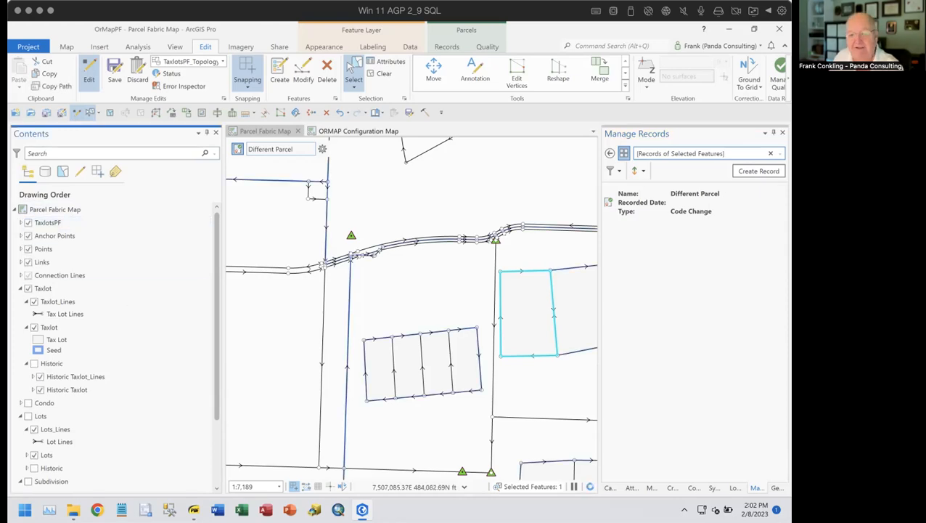
Locate the TaxlotsPF_Records feature class and the TaxlotsPF parcel fabric in the project catalog
left_click(611, 487)
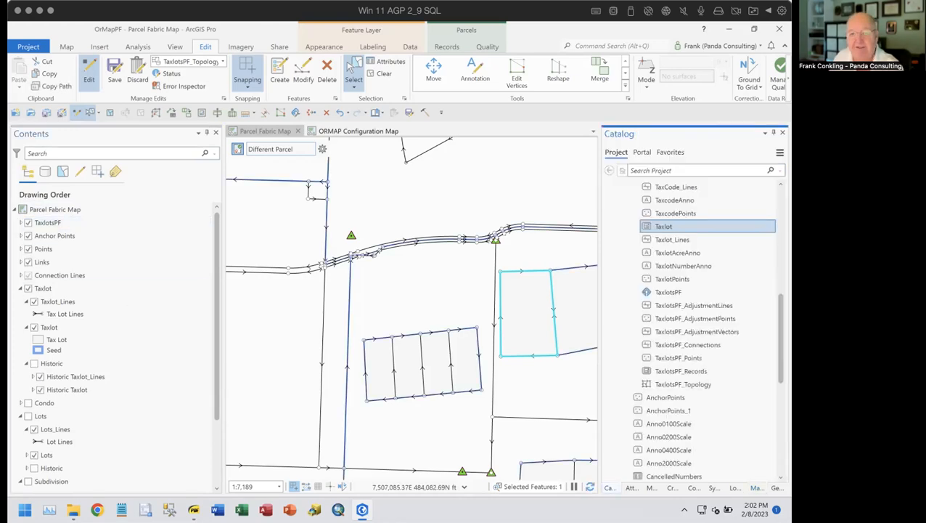
left_click(697, 372)
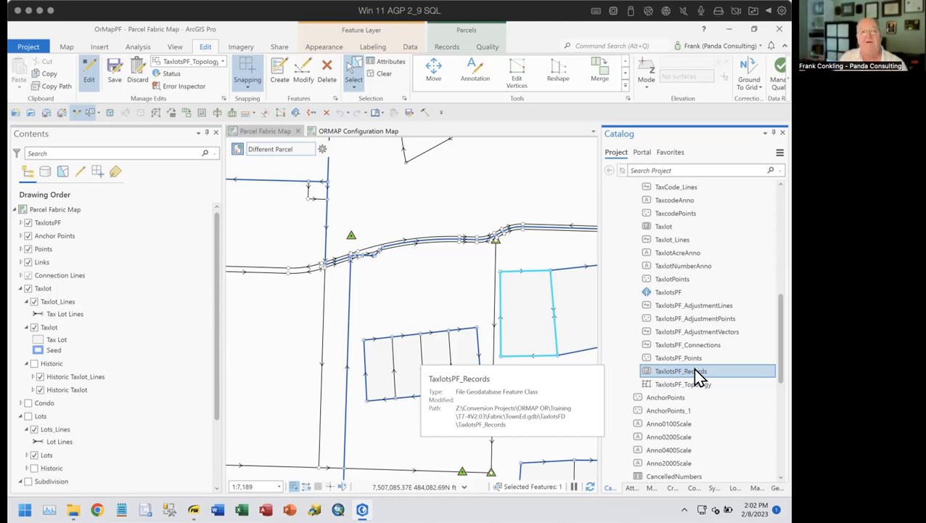
left_click(668, 293)
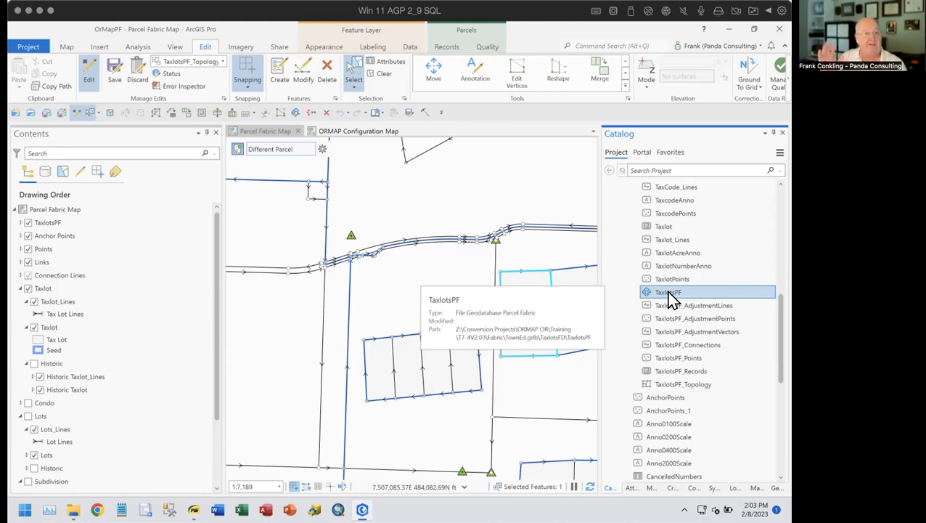
left_click(702, 368)
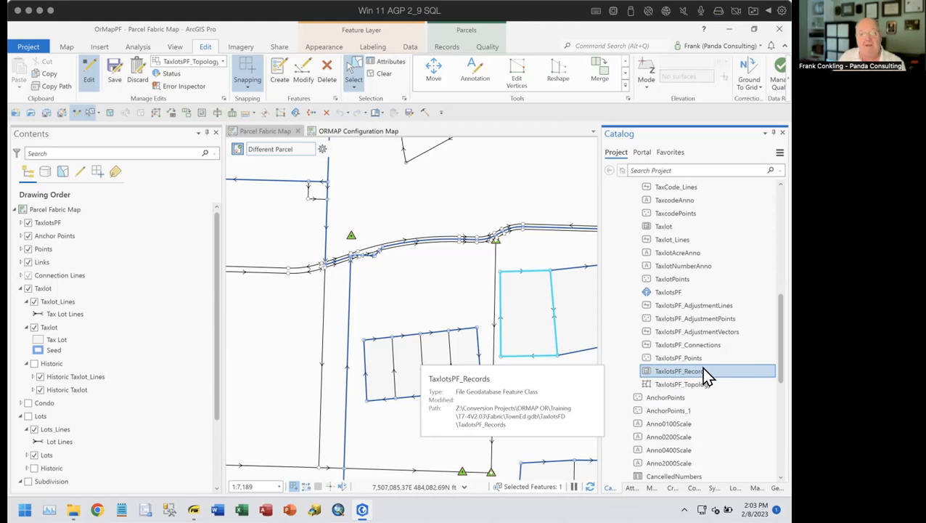
Clear the selected tax lot and turn off the visibility of the TaxlotsPF layer
left_click(378, 74)
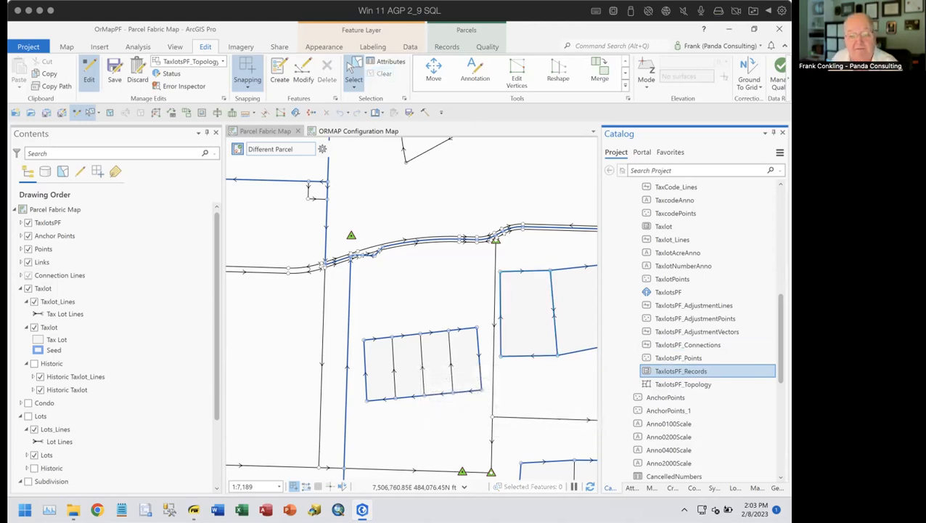
left_click(195, 510)
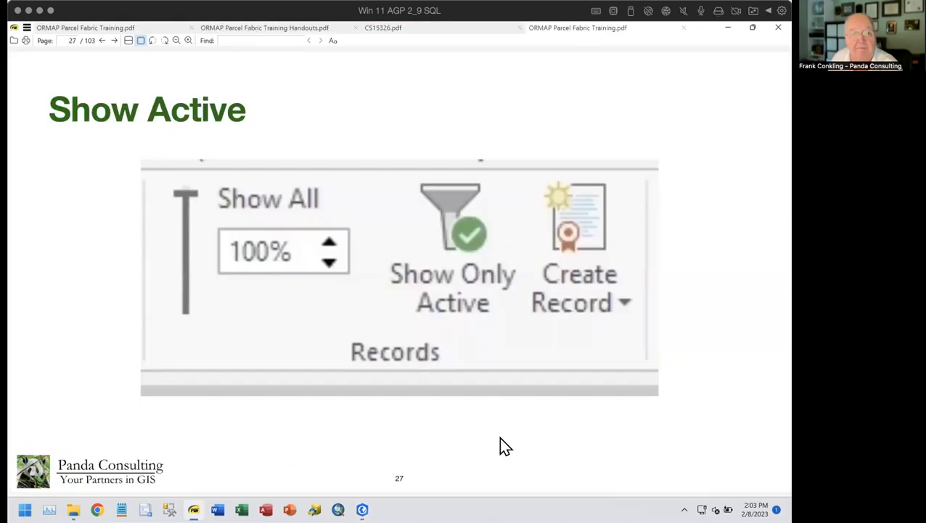
left_click(363, 509)
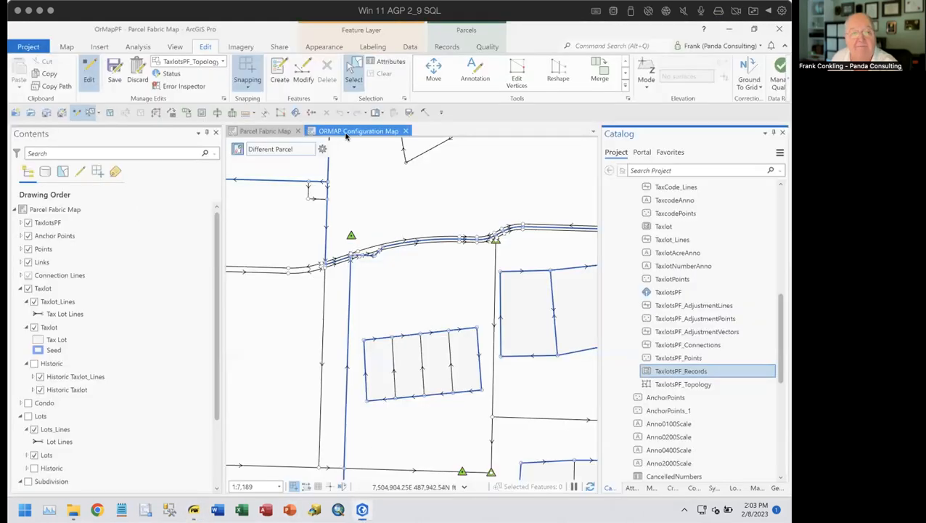
left_click(28, 222)
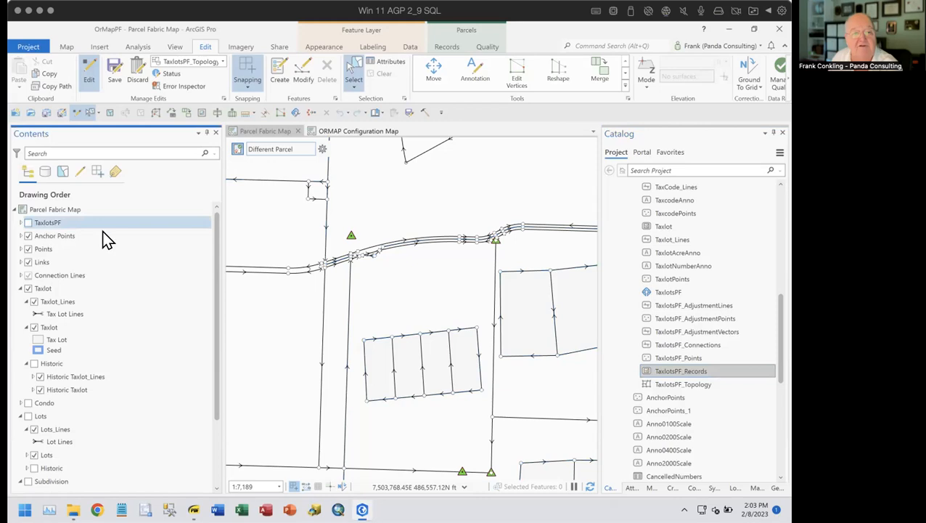
Use Show Only Active to display only the parcels belonging to the active record, Different Parcel
left_click_drag(453, 295, 382, 257)
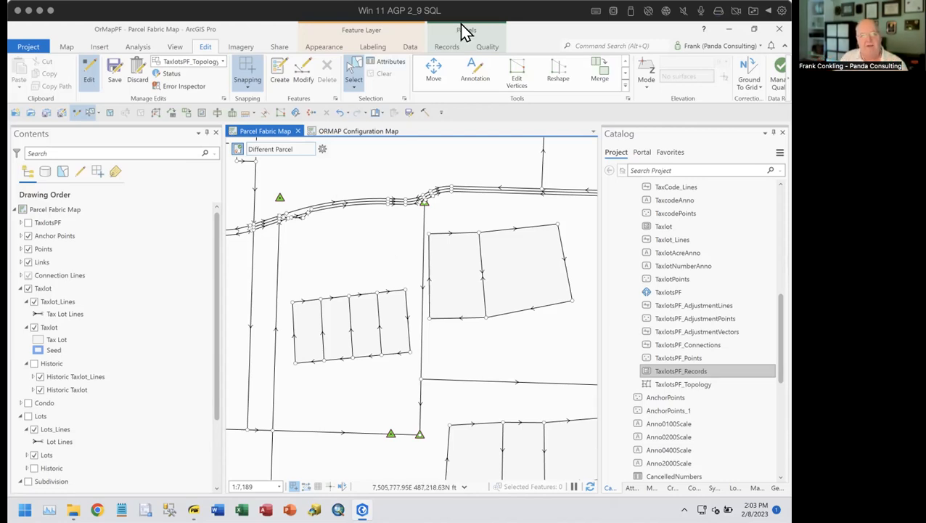
left_click(446, 47)
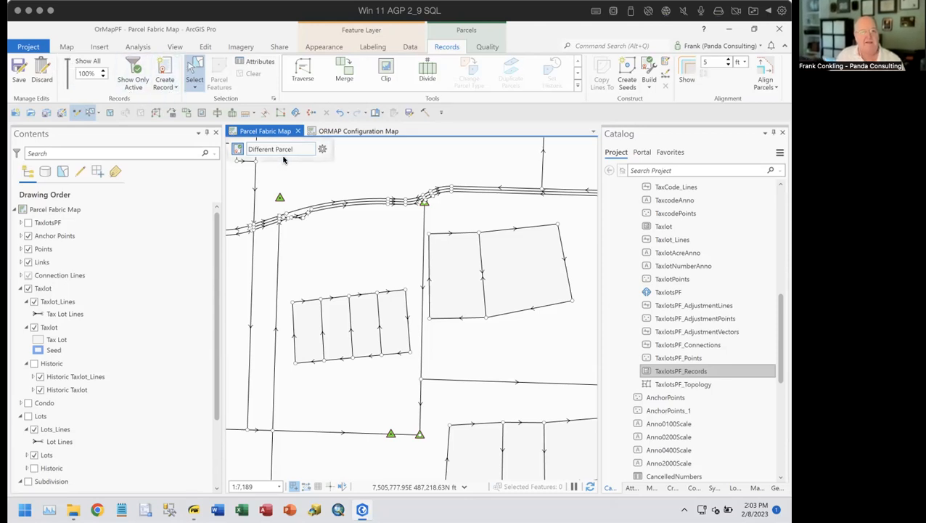
left_click(132, 69)
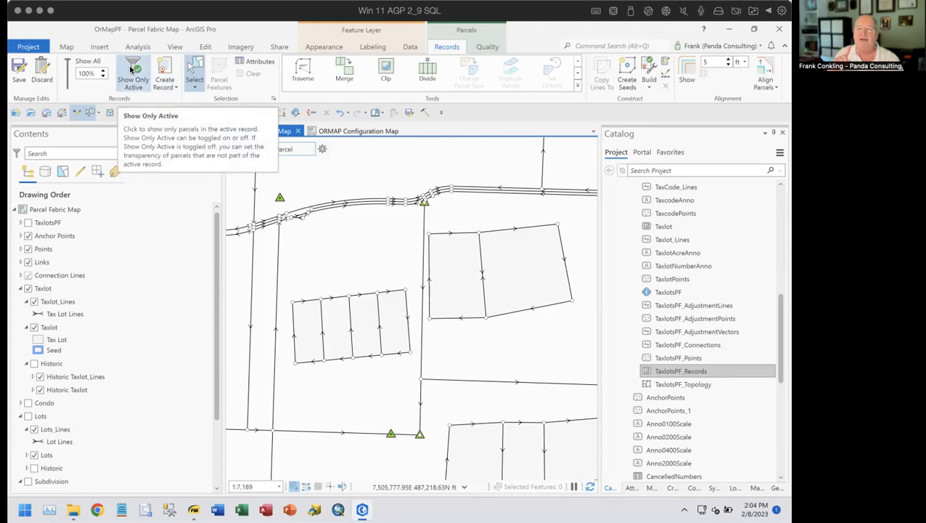
left_click(131, 69)
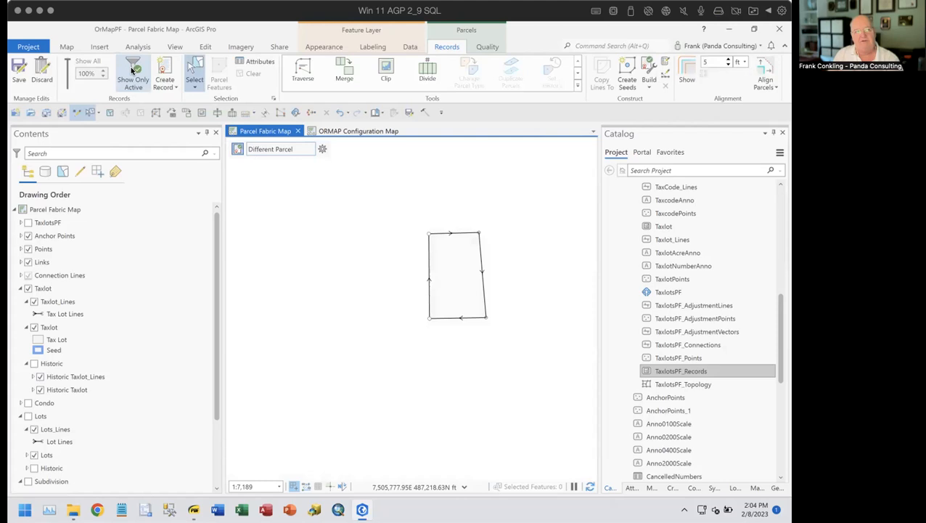
left_click(132, 70)
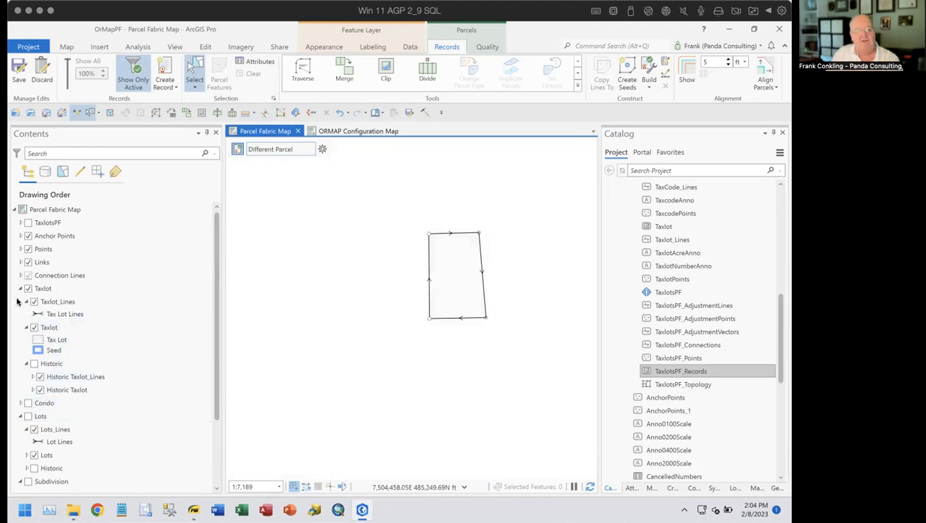
Turn on the visibility of the Condo, Lots and Subdivision layers
left_click(26, 415)
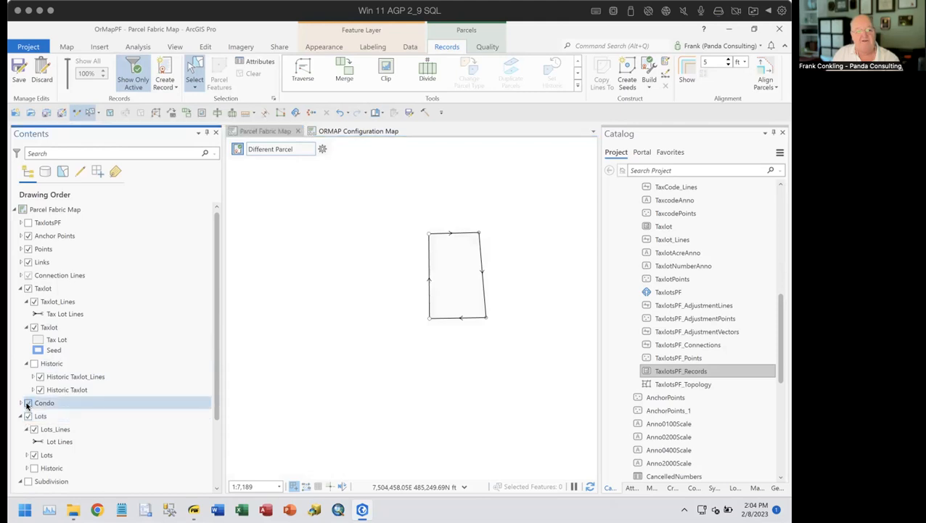
left_click(27, 481)
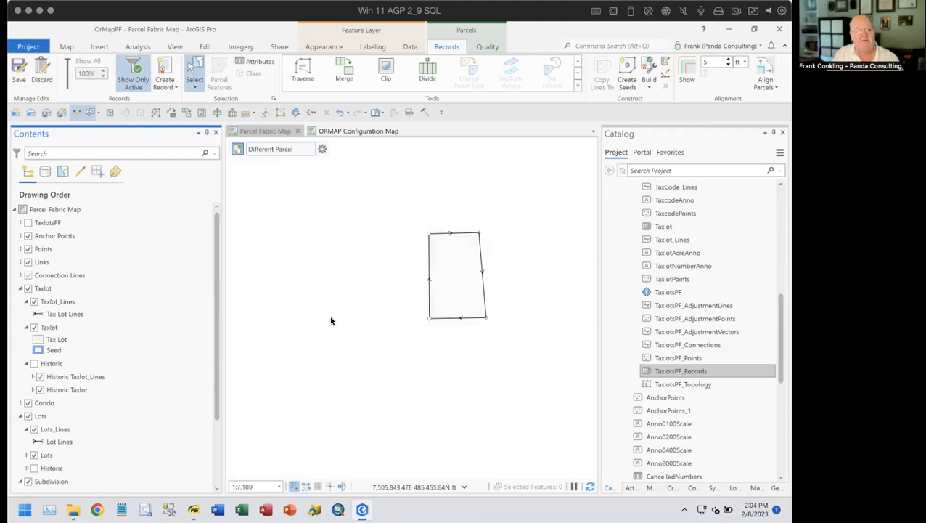
Review the definition query in the Taxlot_Lines layer properties, and close them without changes
right_click(52, 302)
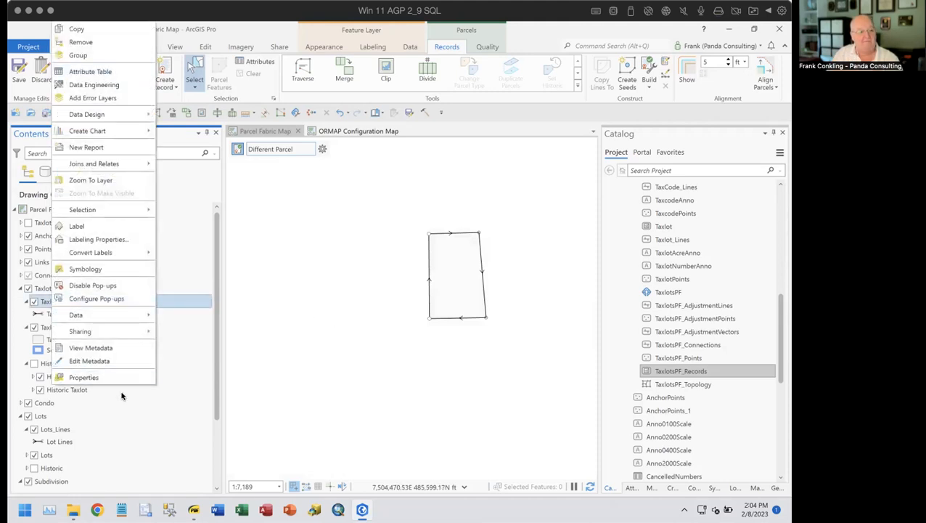
left_click(106, 376)
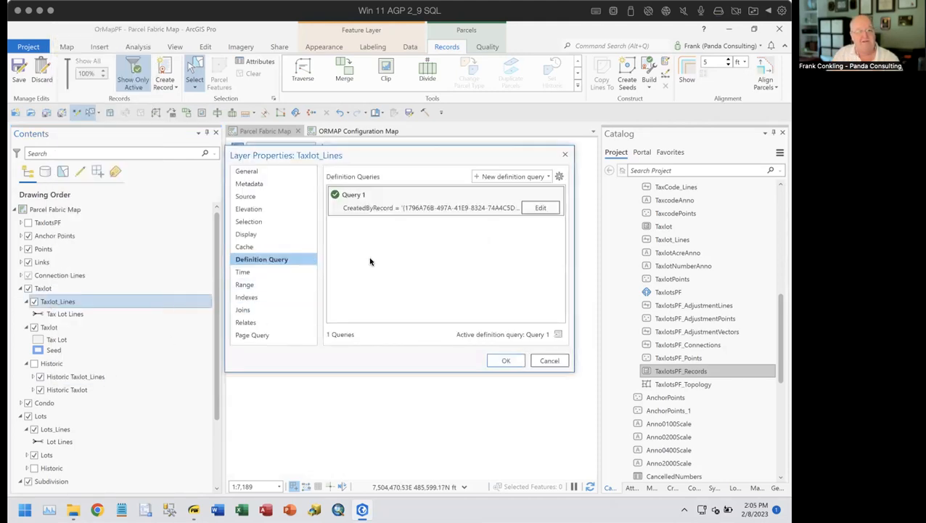
mouse_move(441, 214)
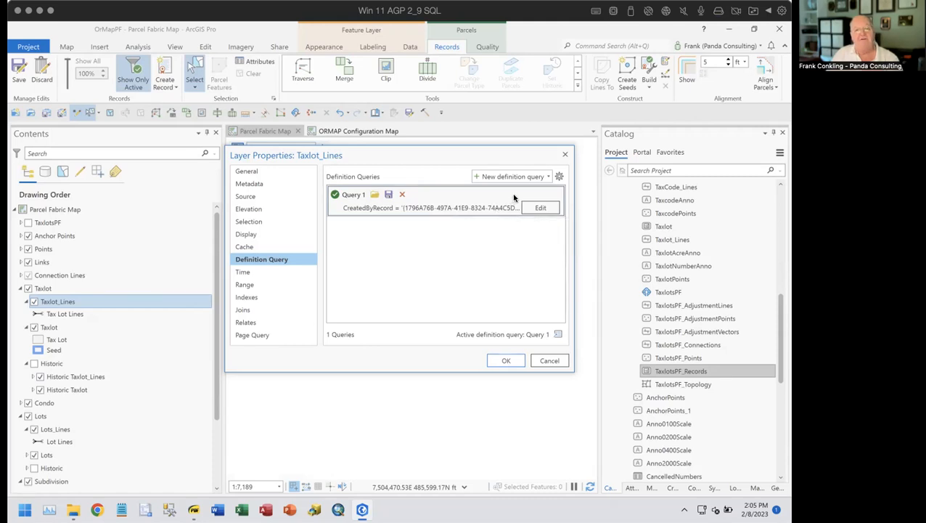
left_click(549, 360)
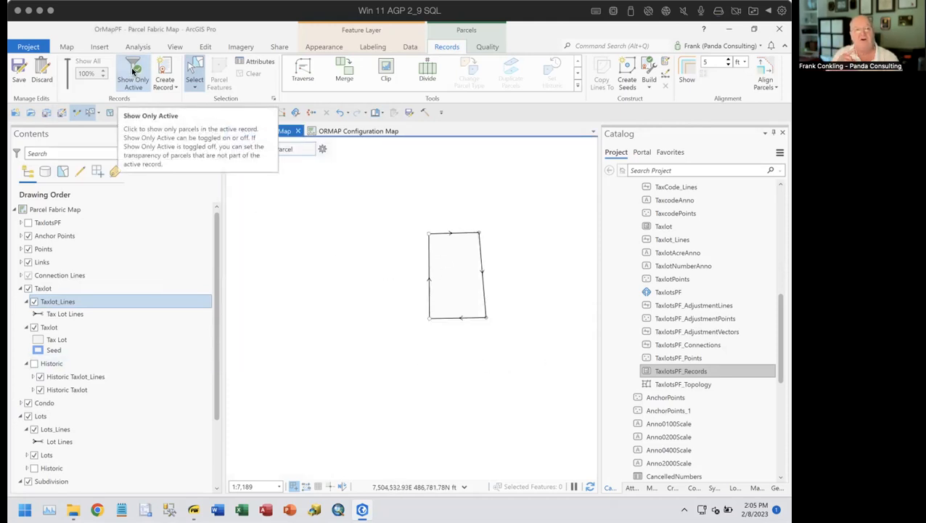
Review the definition query of the Taxlot polygon layer and leave its properties unchanged
right_click(54, 327)
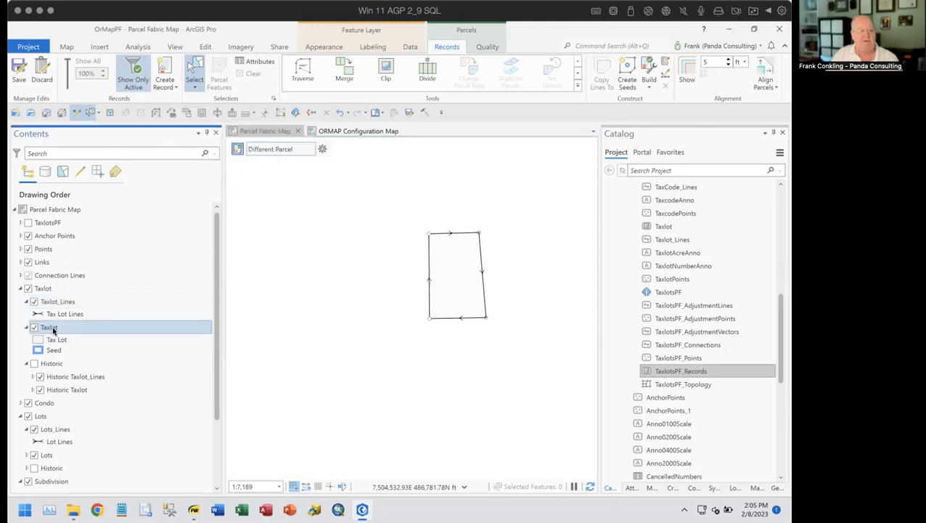
left_click(93, 377)
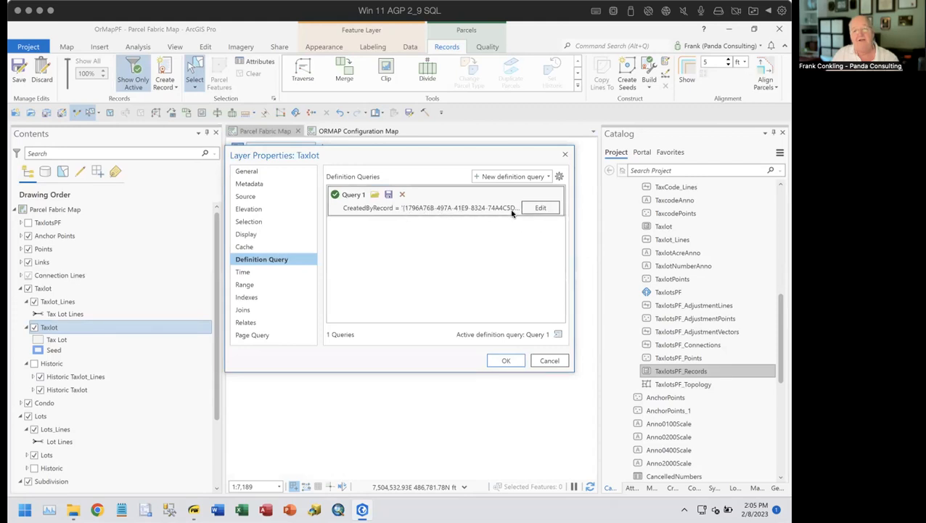
left_click(545, 361)
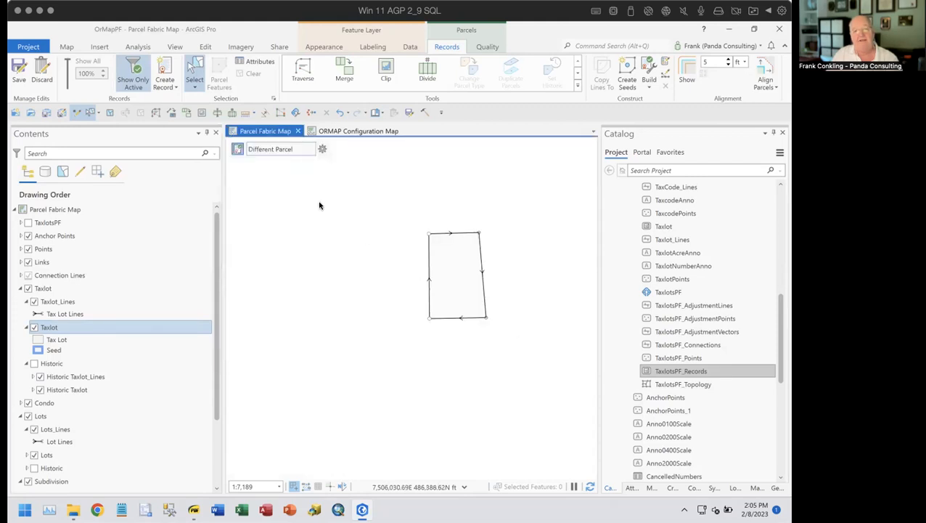
Turn off Show Only Active, fade the parcels outside the active record to 36%, and restore them to 100%
left_click(125, 66)
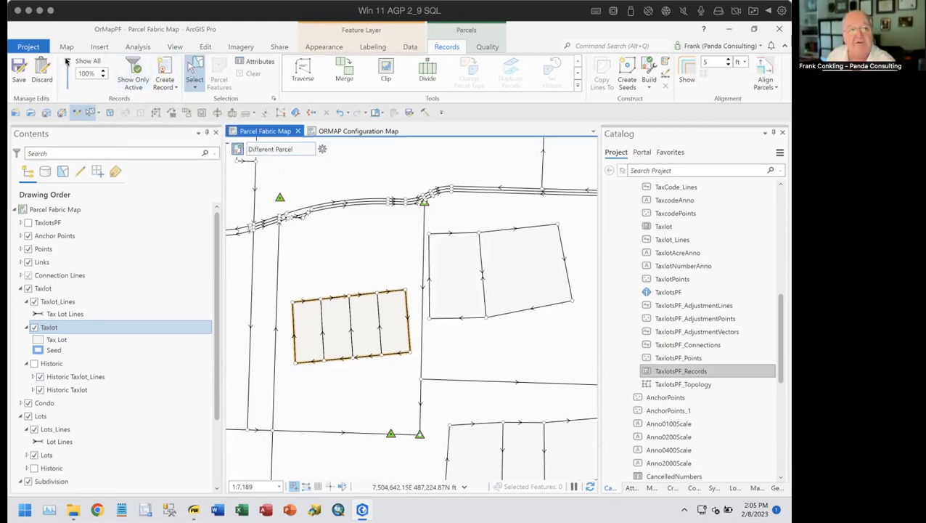
left_click_drag(67, 61, 66, 76)
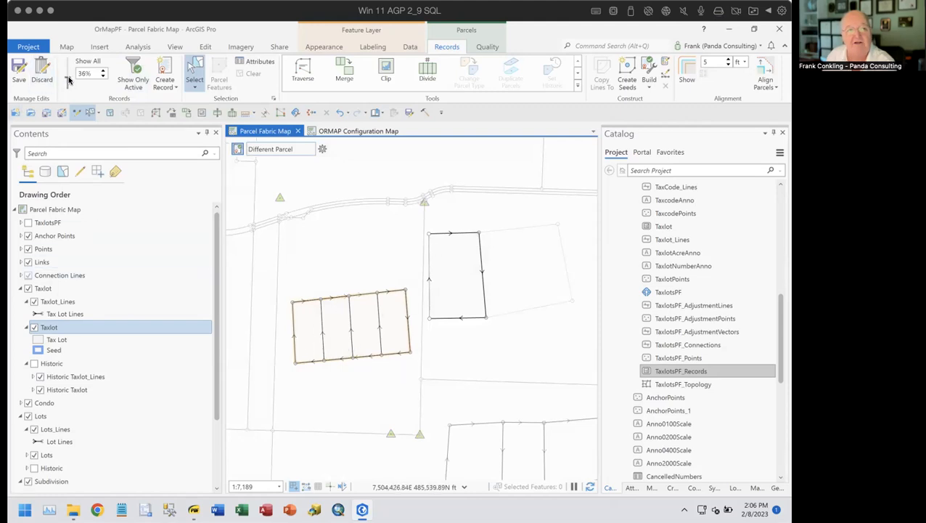
left_click_drag(68, 80, 67, 58)
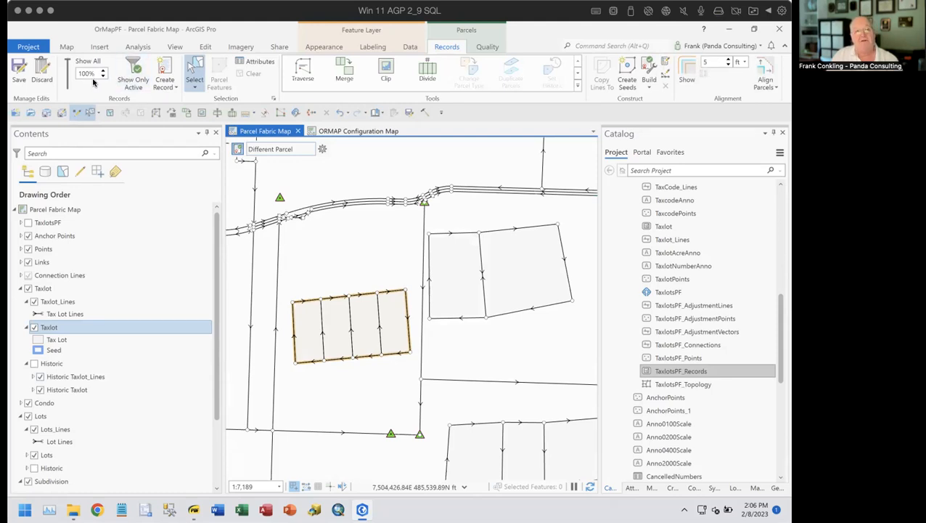
left_click(127, 81)
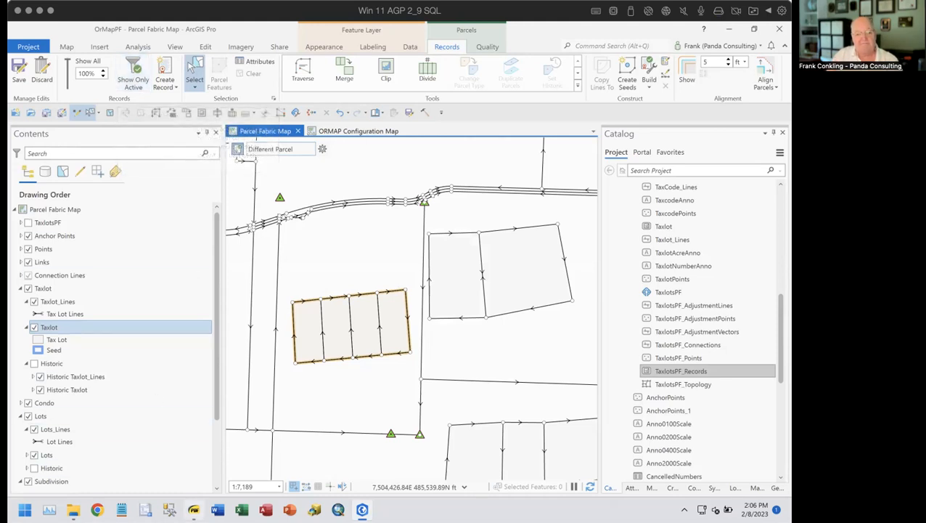
Switch to the training PDF, preview page 28, and return to the Show Active slide on page 27
mouse_move(169, 508)
left_click(192, 447)
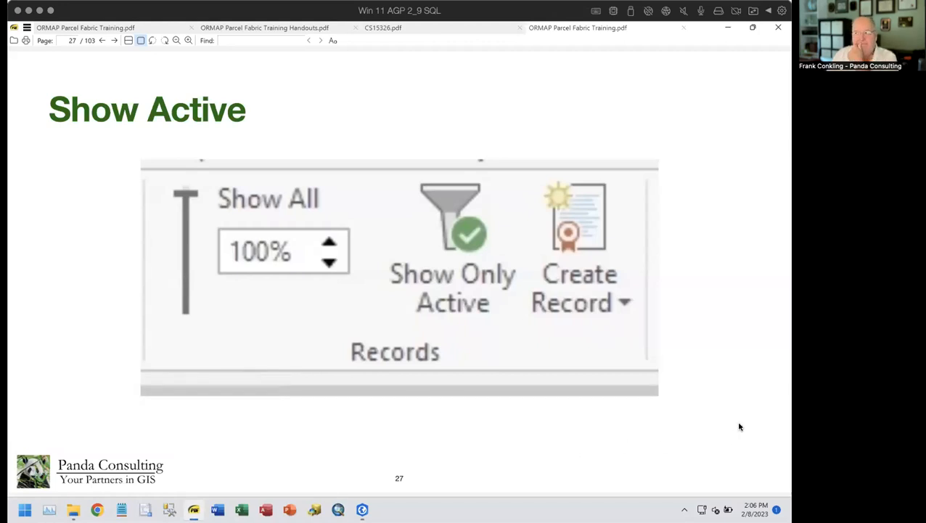
key("Right")
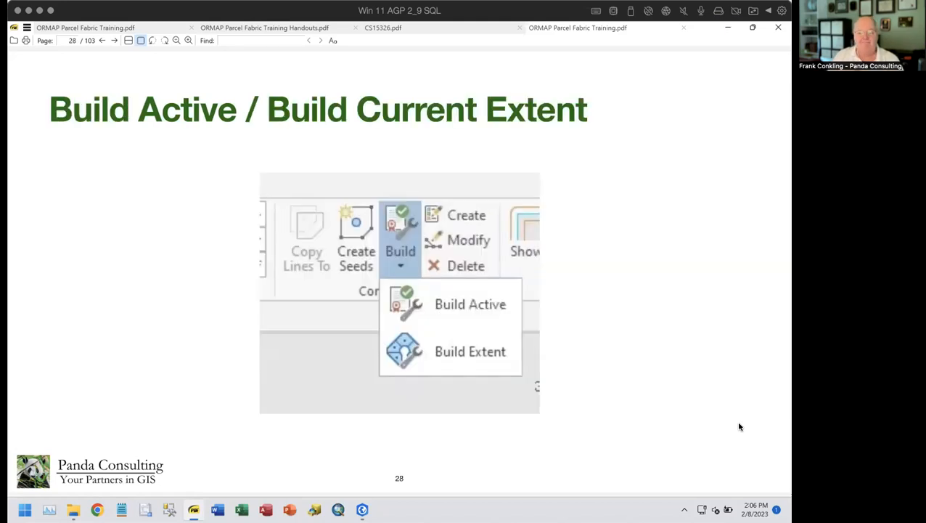
key("Left")
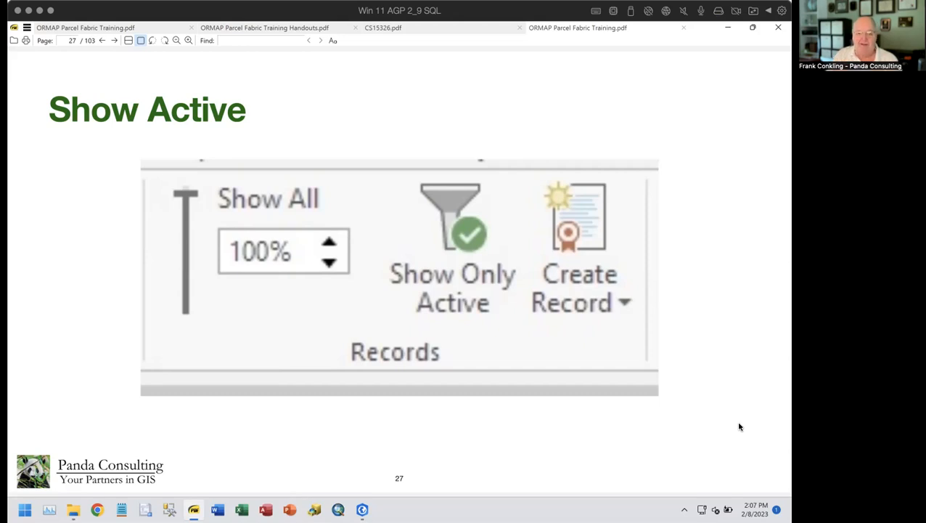
Switch back to ArcGIS Pro and view the curved parcel north of the road
mouse_move(363, 509)
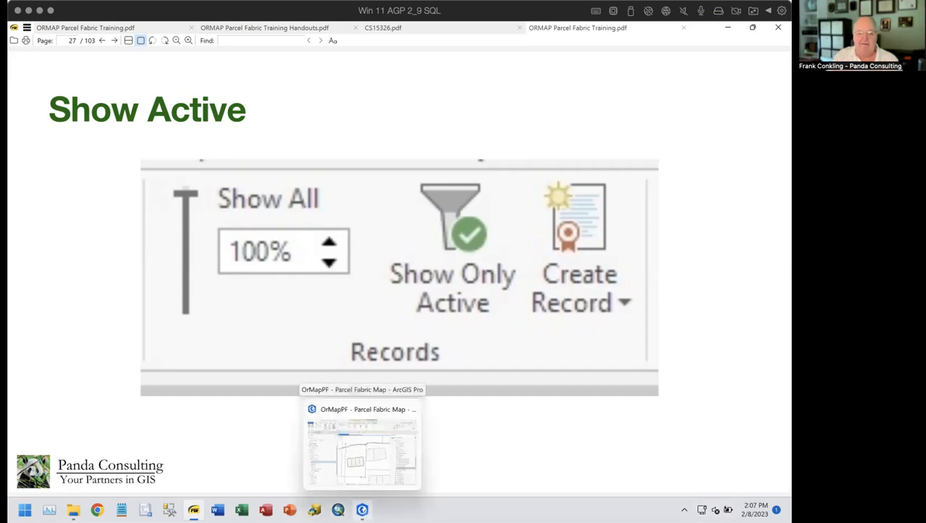
left_click(363, 447)
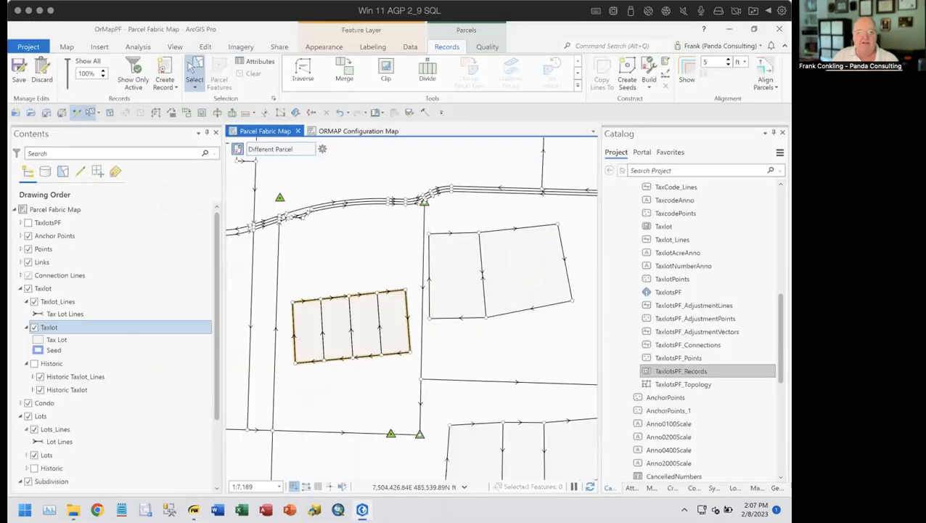
left_click_drag(365, 235, 364, 402)
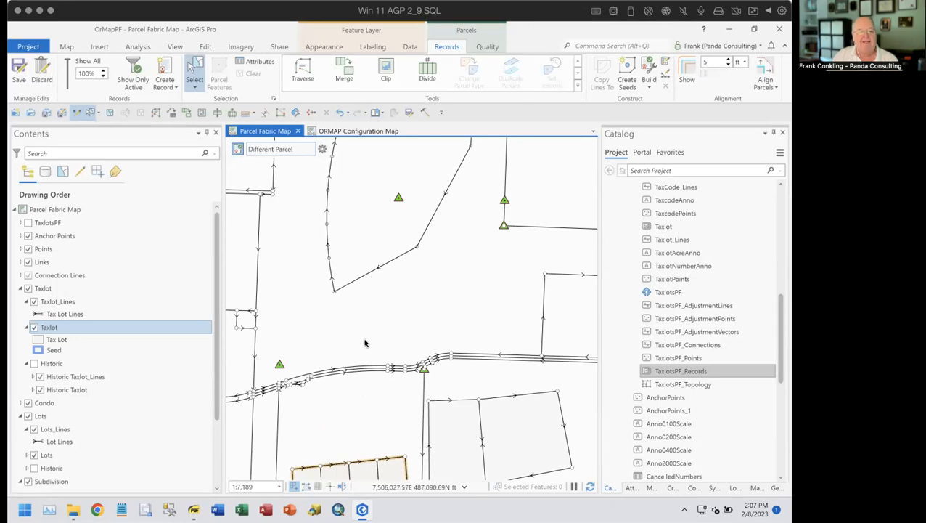
left_click_drag(376, 331, 368, 426)
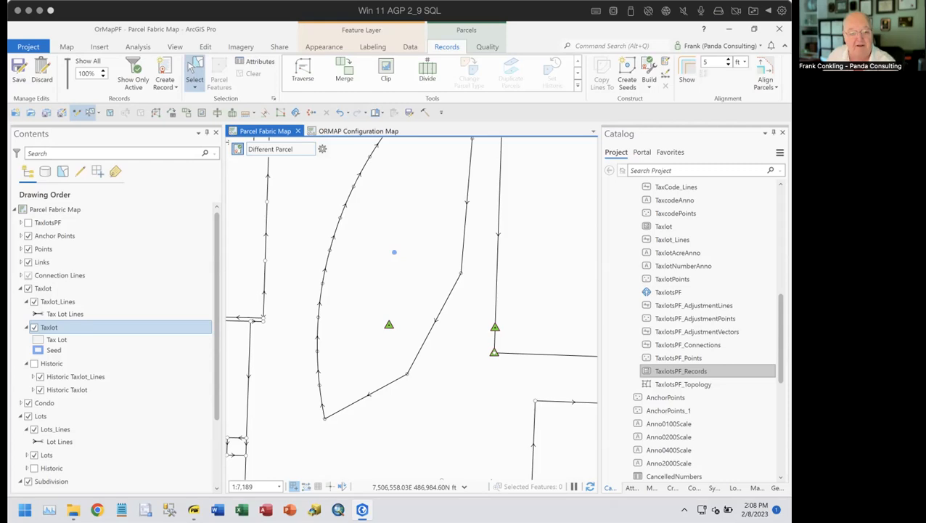
Switch to the training PDF and advance to the Build Active / Build Current Extent slide
key("alt+Tab")
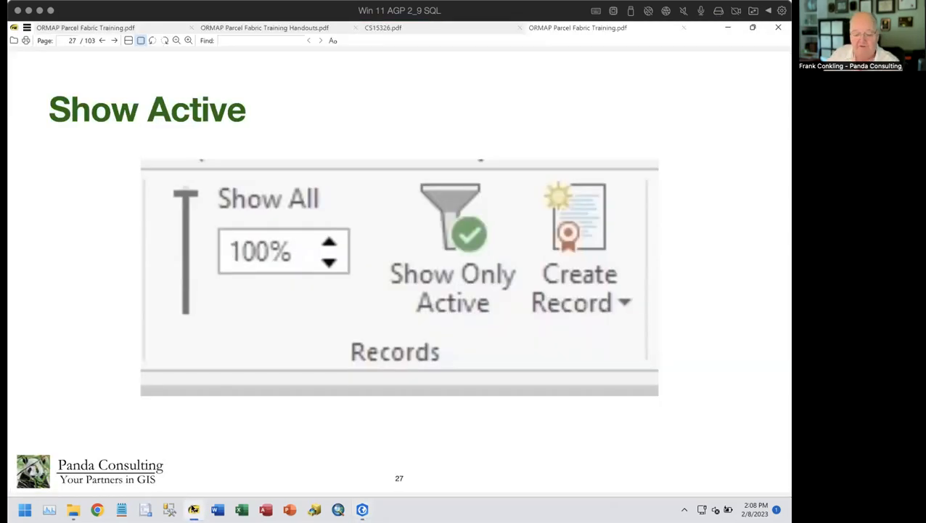
key("Right")
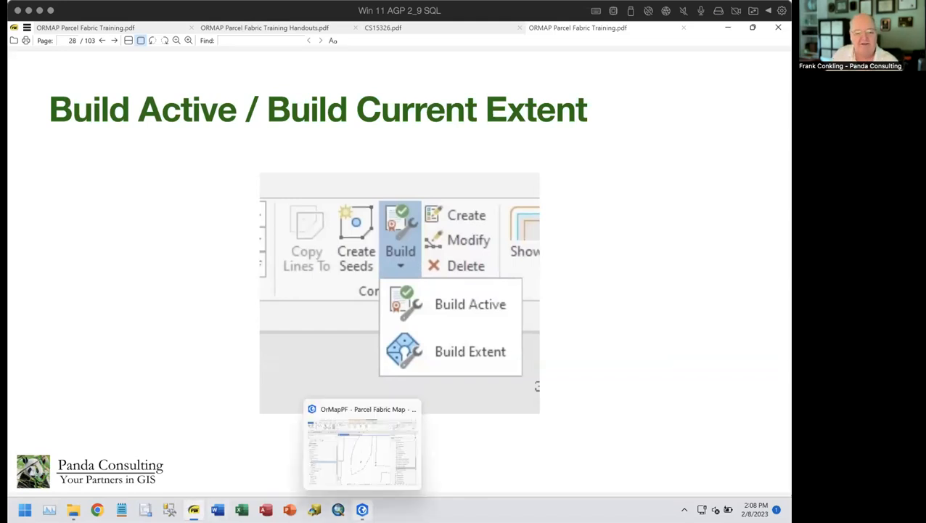
Switch to ArcGIS Pro, build the curved parcel from its seed with Build Extent, and clear the parcel selection
left_click(362, 509)
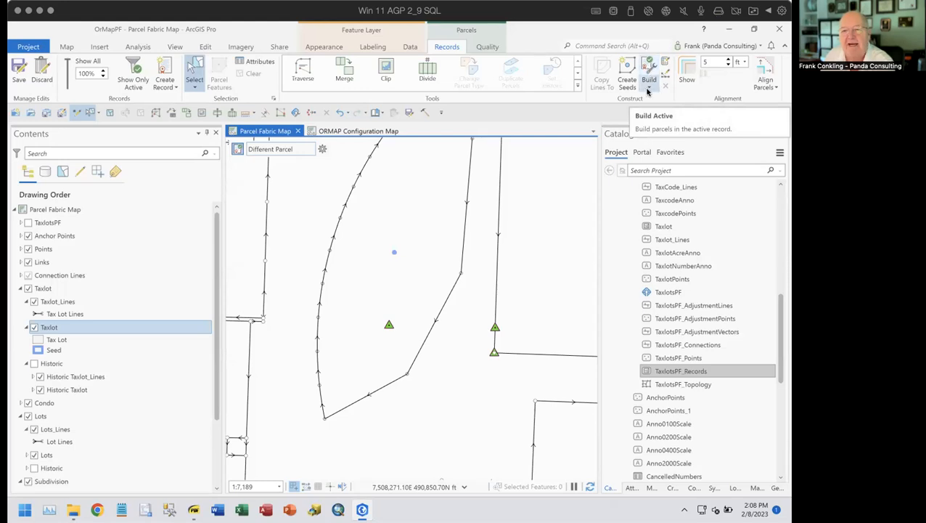
left_click(644, 88)
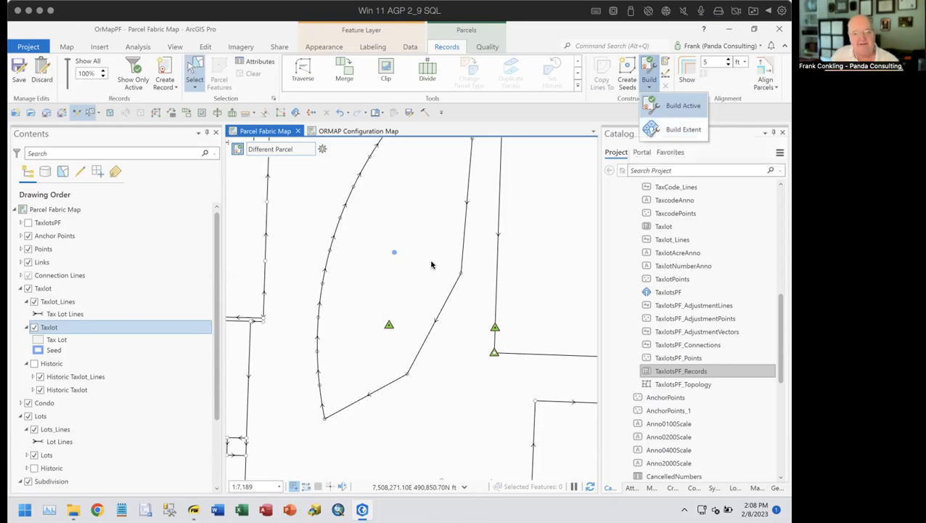
scroll(432, 265, "down", 2)
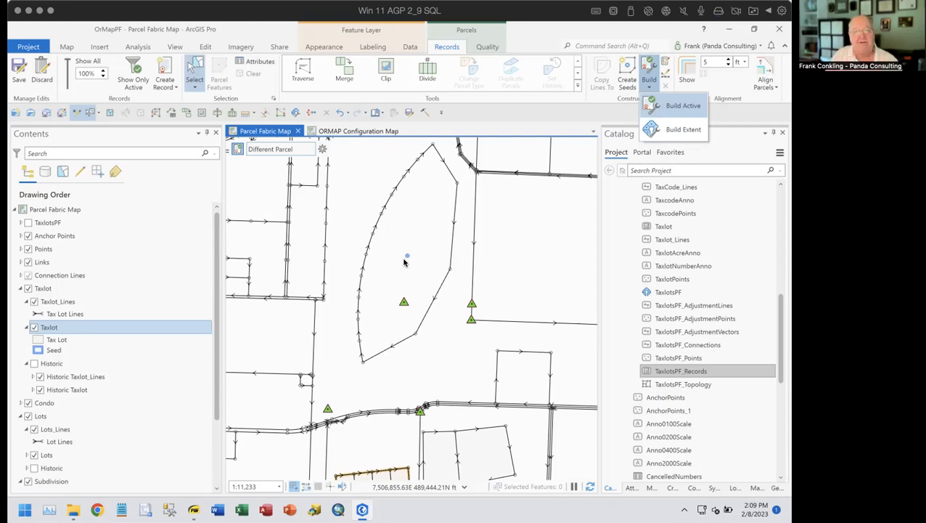
left_click(673, 130)
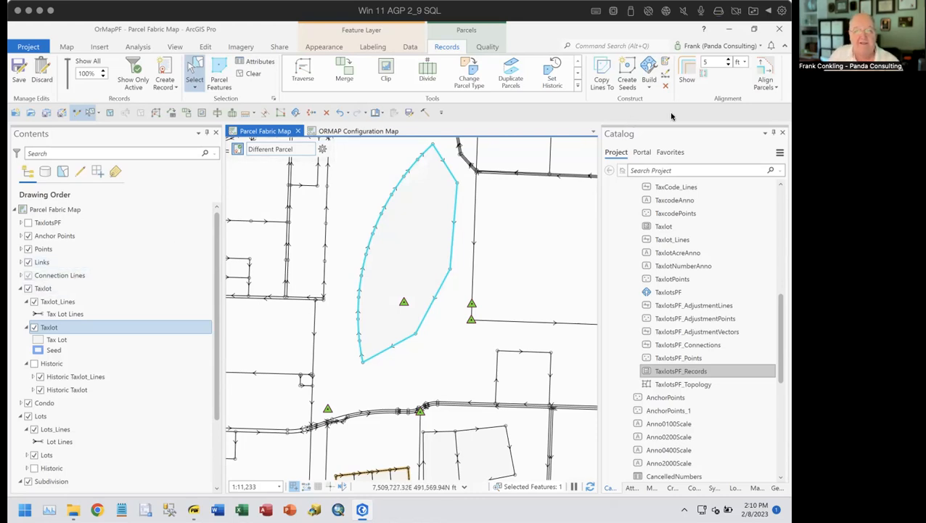
left_click(649, 89)
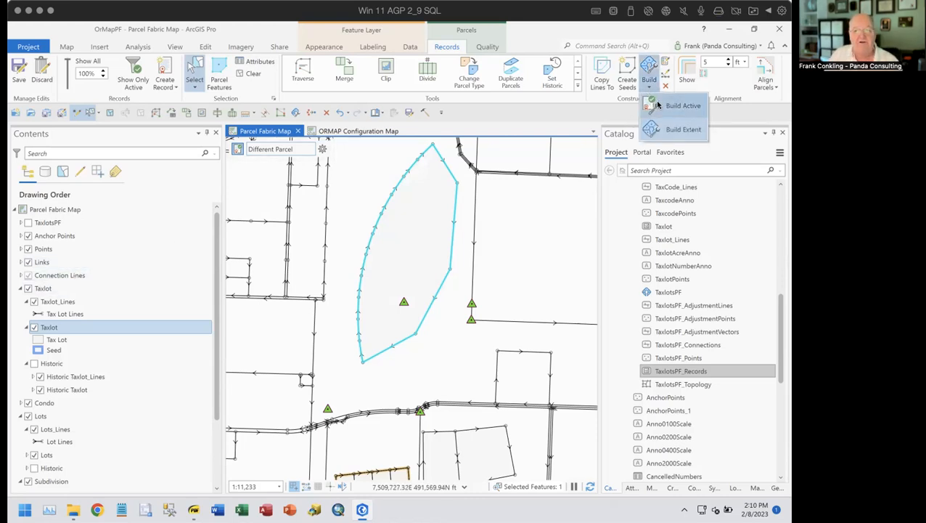
left_click(648, 88)
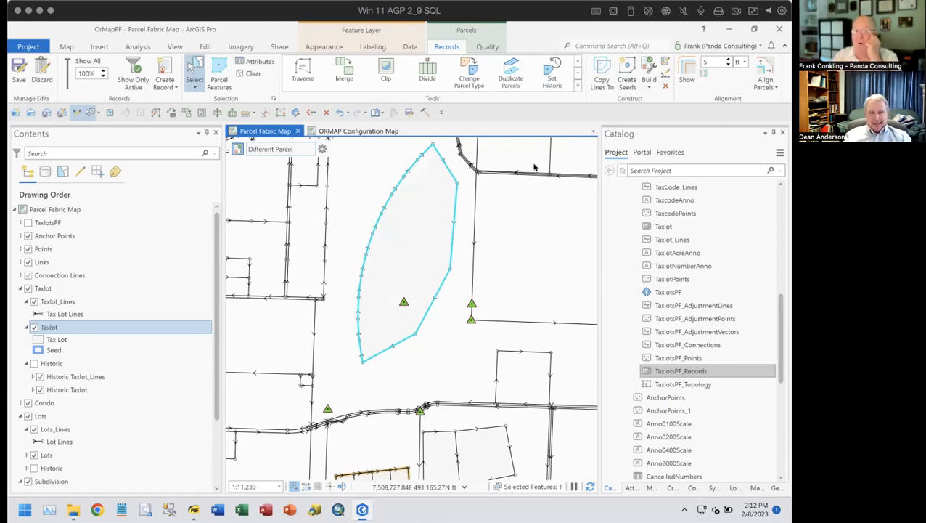
left_click(247, 75)
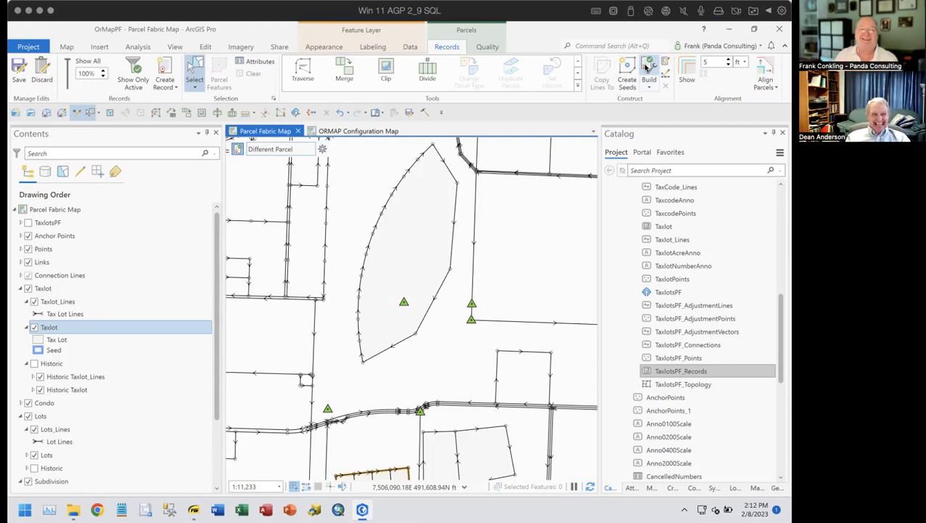
Create a new parcel fabric record with the default name and make it the active record
left_click(322, 148)
left_click(367, 130)
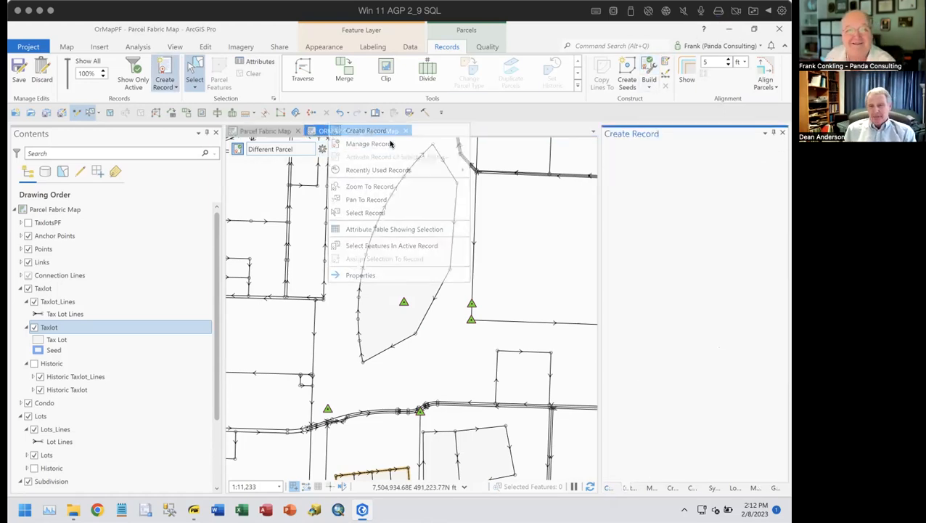
left_click(720, 472)
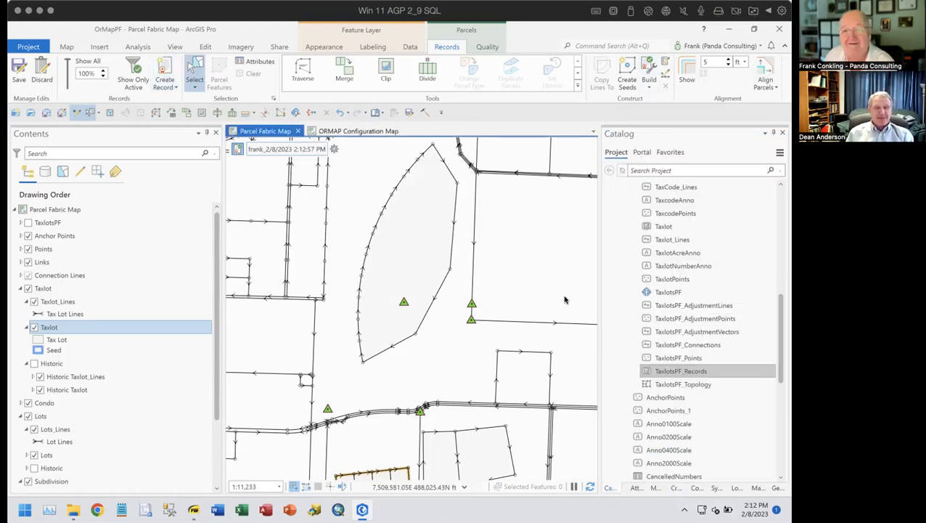
Draw a closed five-sided loop of two-point Taxlot_Lines west of the curved parcel, plus a dangling line running south from its southwest corner
left_click_drag(374, 182, 382, 275)
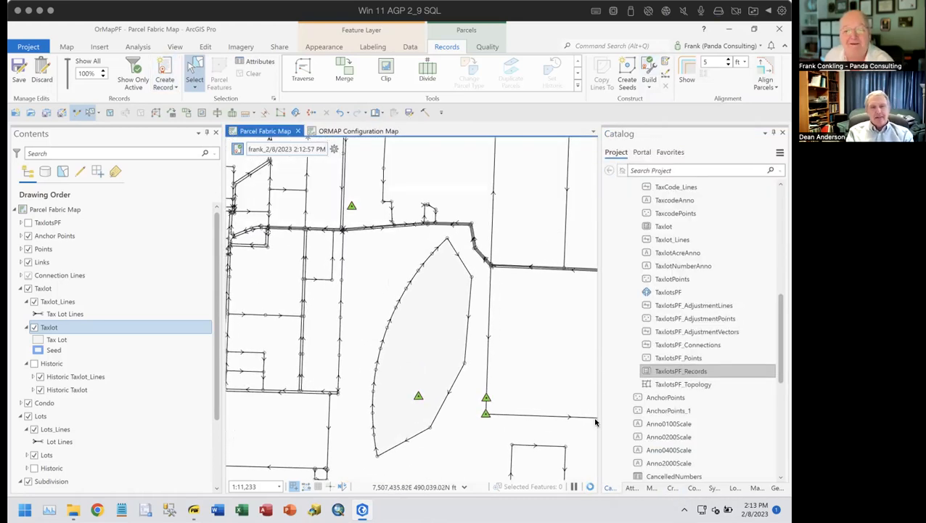
left_click(672, 488)
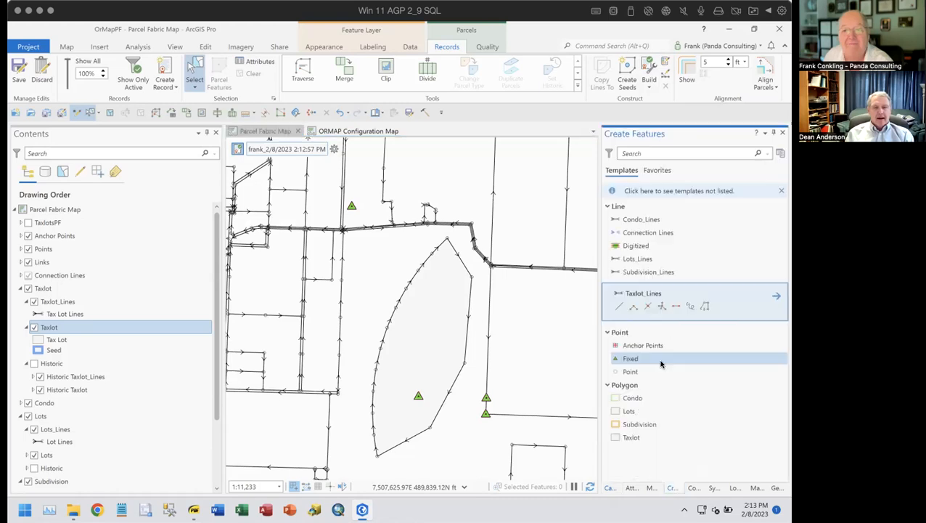
left_click(675, 306)
left_click(365, 259)
double_click(398, 241)
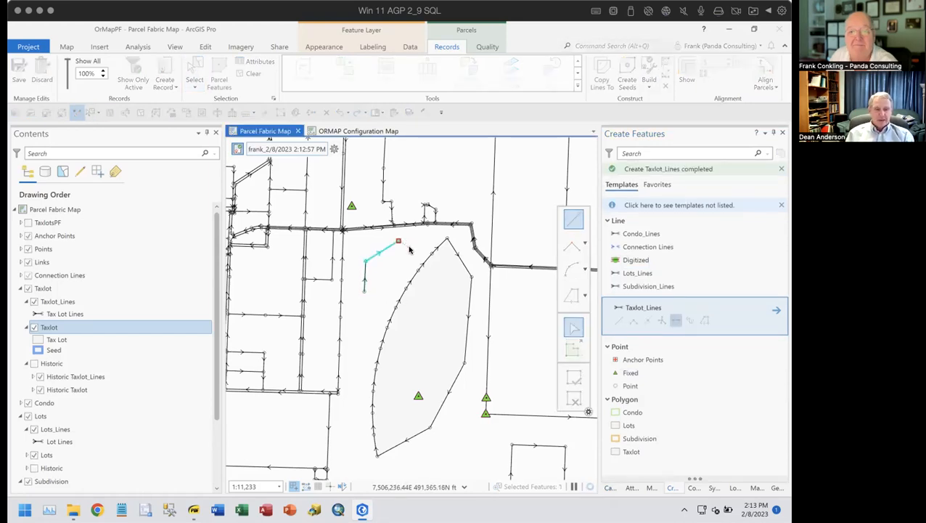
left_click(409, 248)
left_click(395, 281)
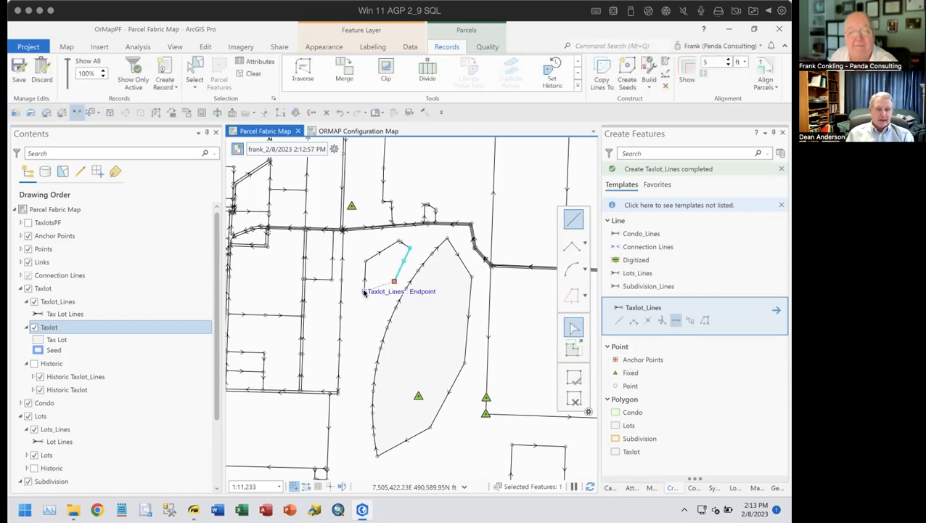
left_click(363, 291)
left_click(358, 320)
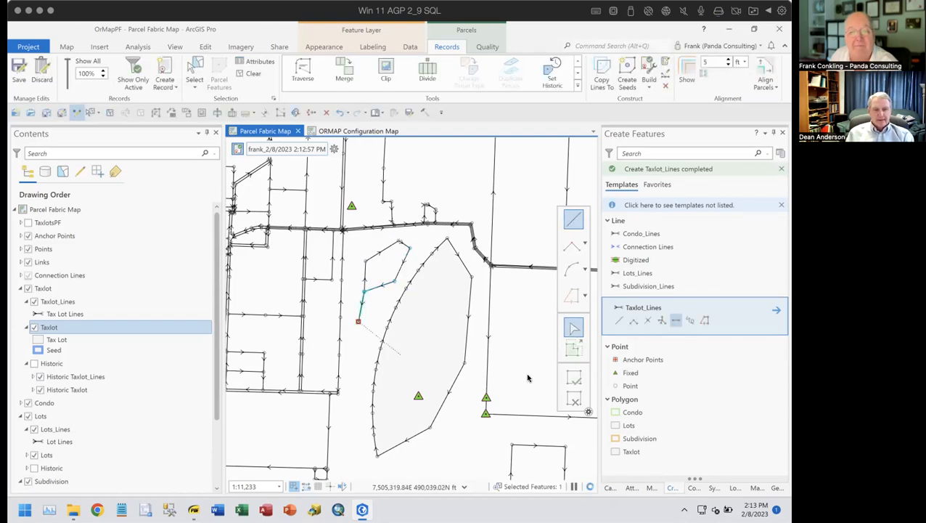
key("F2")
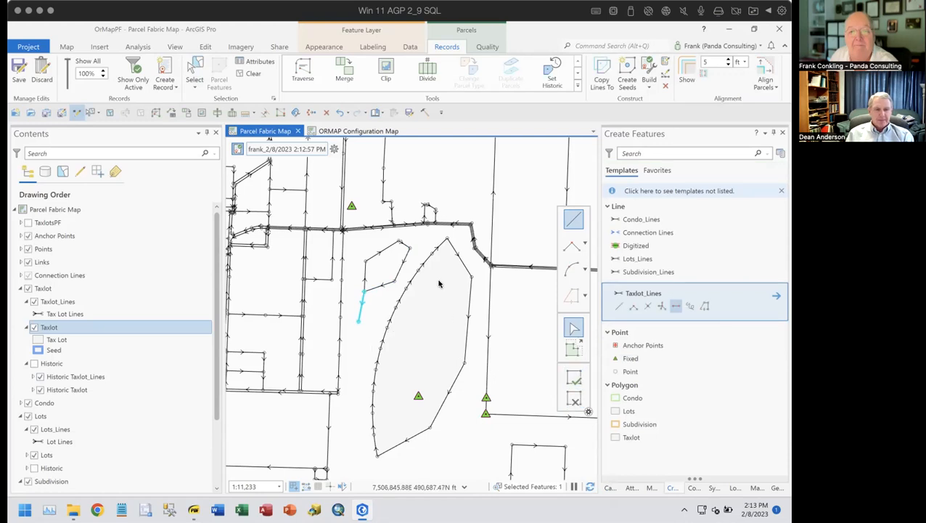
left_click(244, 75)
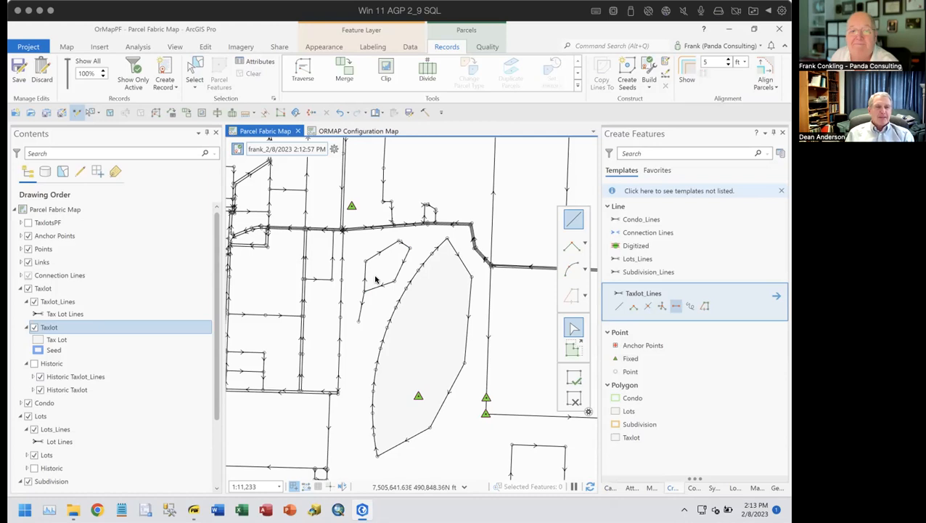
Create a seed in the new five-sided loop, build it into a taxlot with Build Active, and clear the selection
scroll(376, 280, "up", 4)
scroll(376, 280, "down", 2)
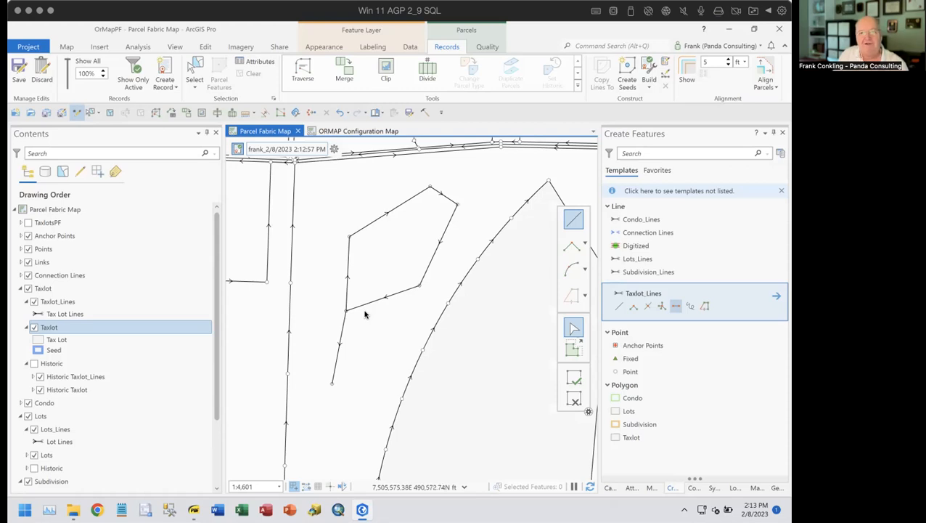
left_click(630, 63)
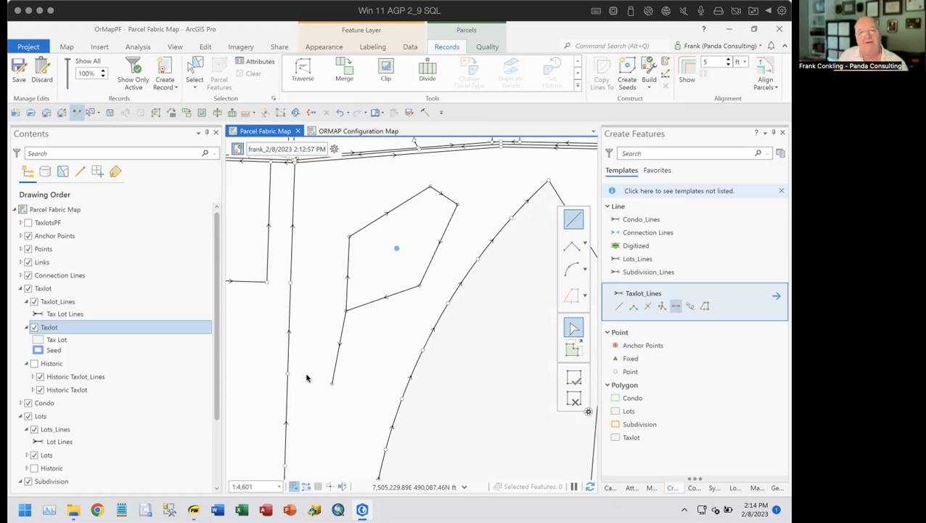
left_click(650, 67)
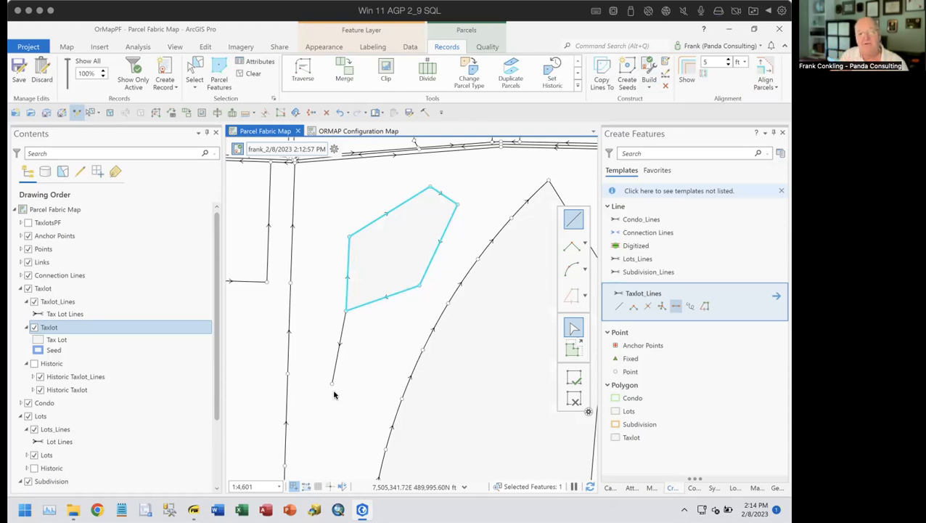
left_click(254, 74)
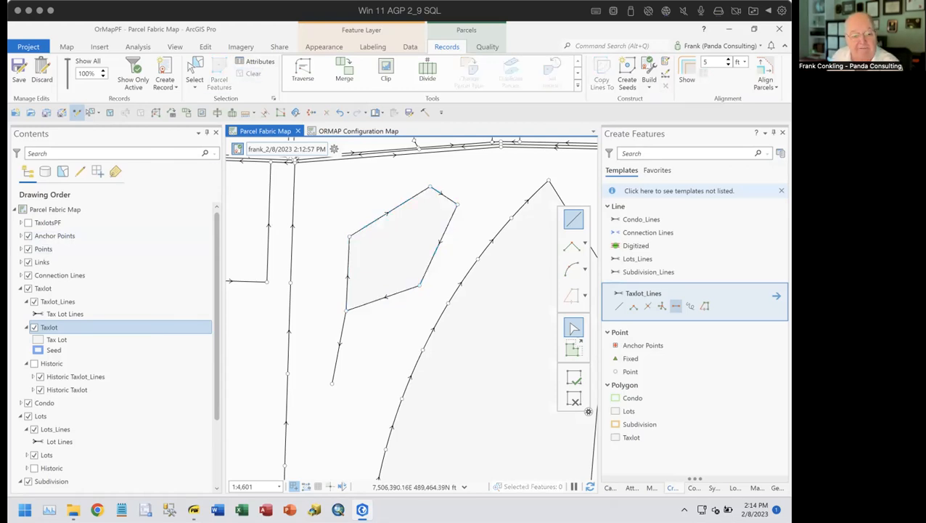
Check the TaxlotsPF parcel fabric properties for the maximum number of parcels allowed for build and validate, and close them without changes
left_click(193, 510)
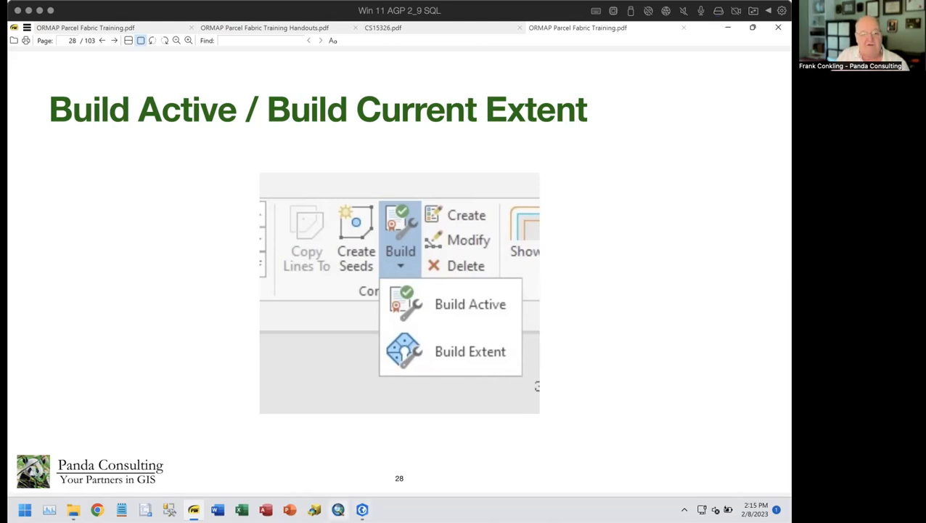
left_click(362, 510)
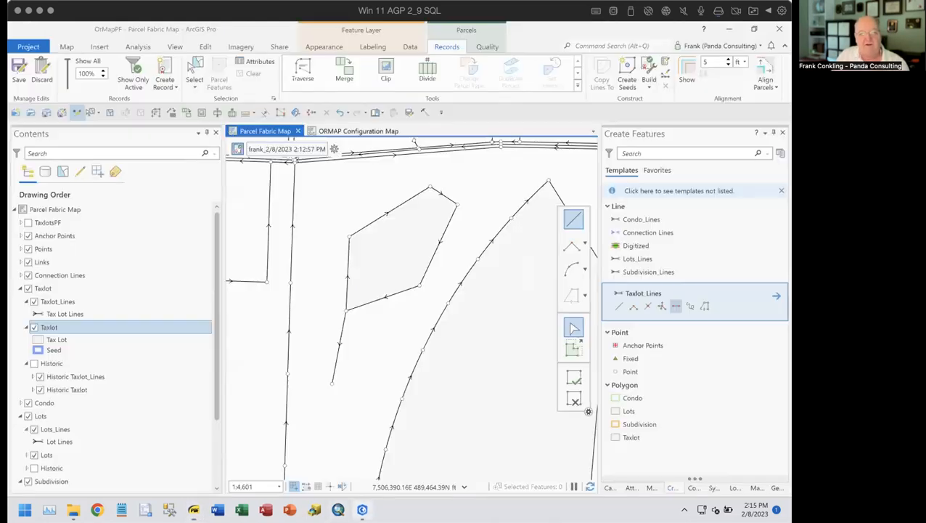
left_click(608, 489)
right_click(639, 292)
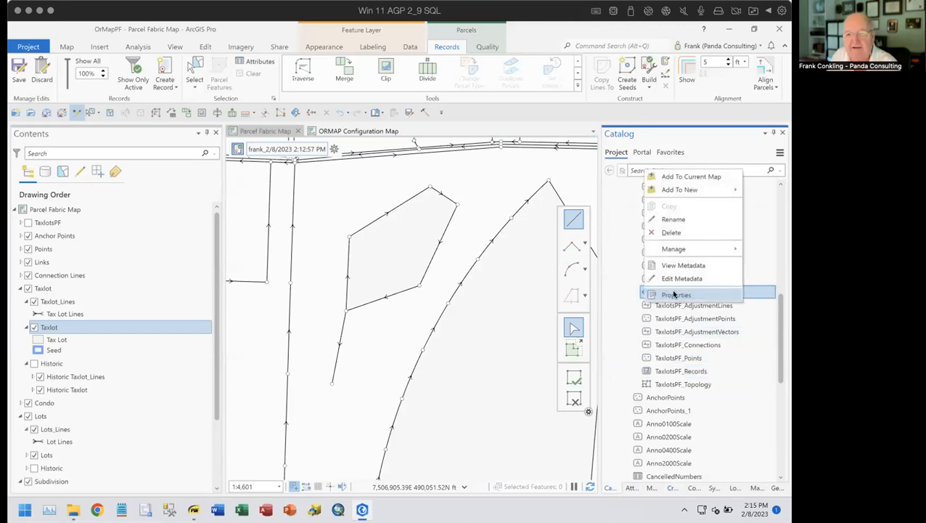
left_click(673, 294)
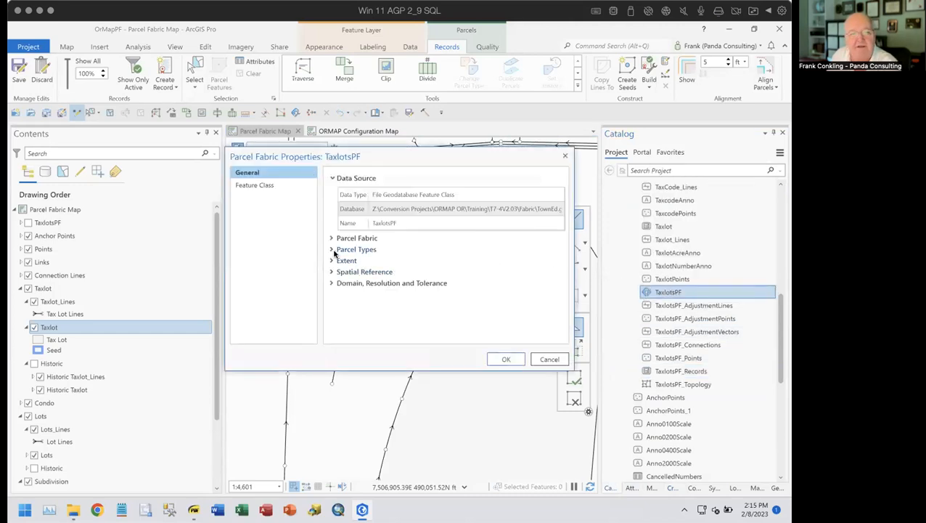
left_click(332, 238)
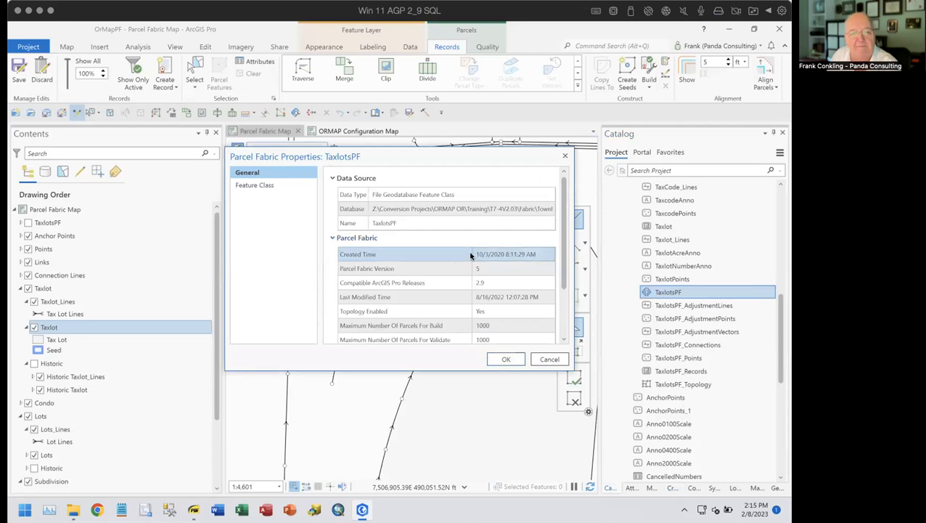
scroll(470, 256, "down", 2)
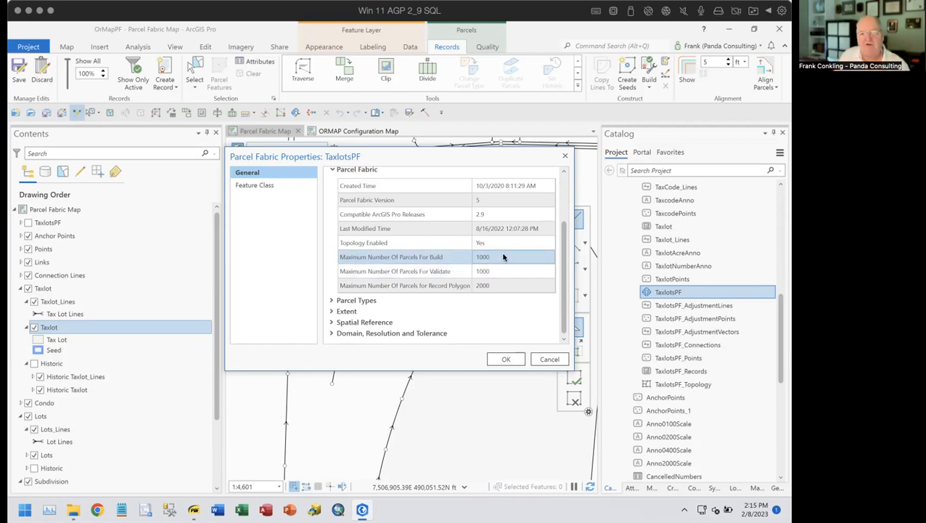
left_click(544, 360)
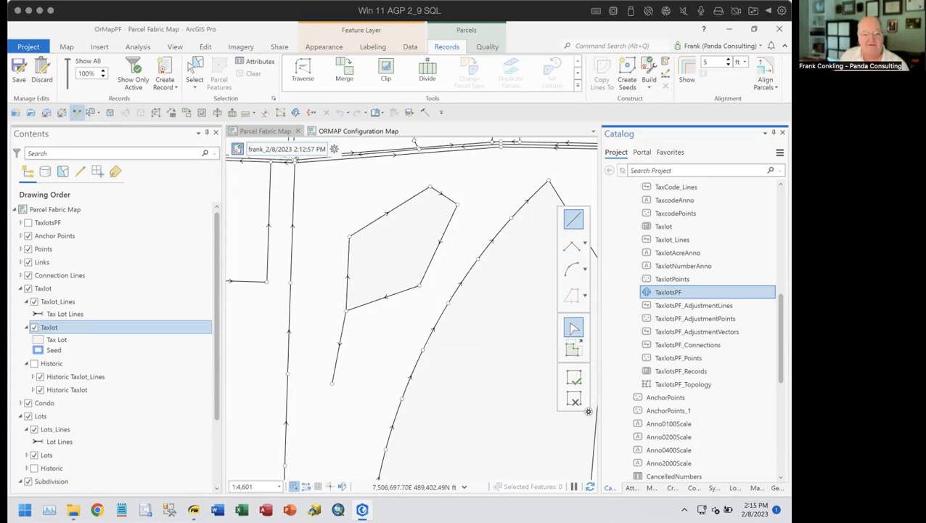
Switch to the training PDF and advance to the Tools slide on page 29
left_click(193, 508)
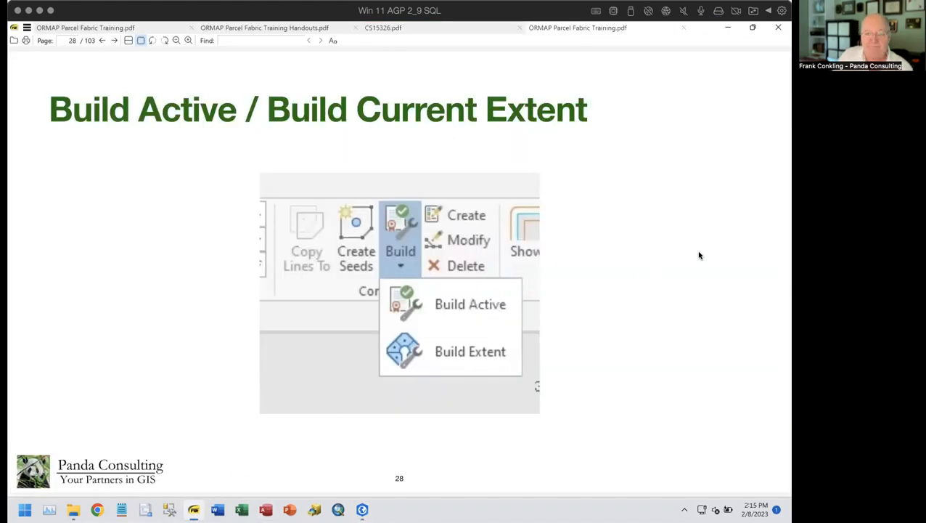
key("Right")
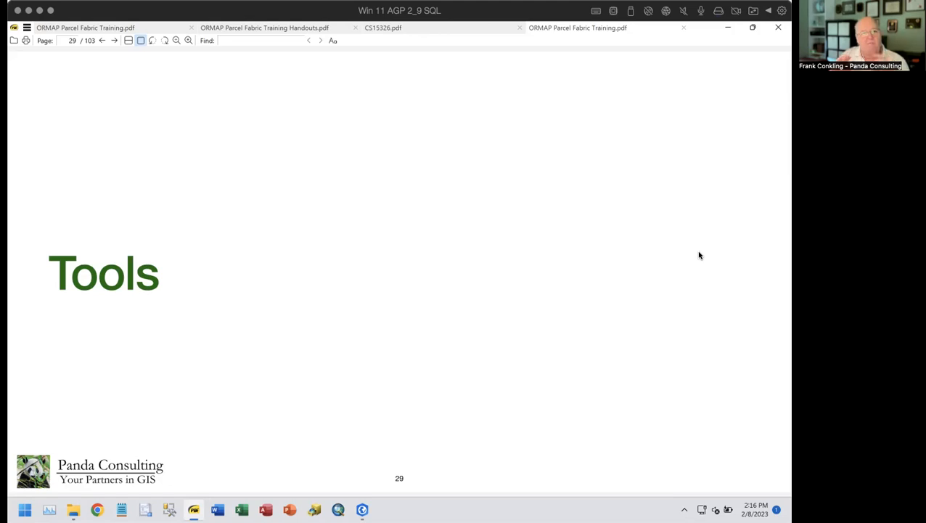
Switch back to ArcGIS Pro and open the Error Inspector for the Parcel Fabric Map
left_click(362, 509)
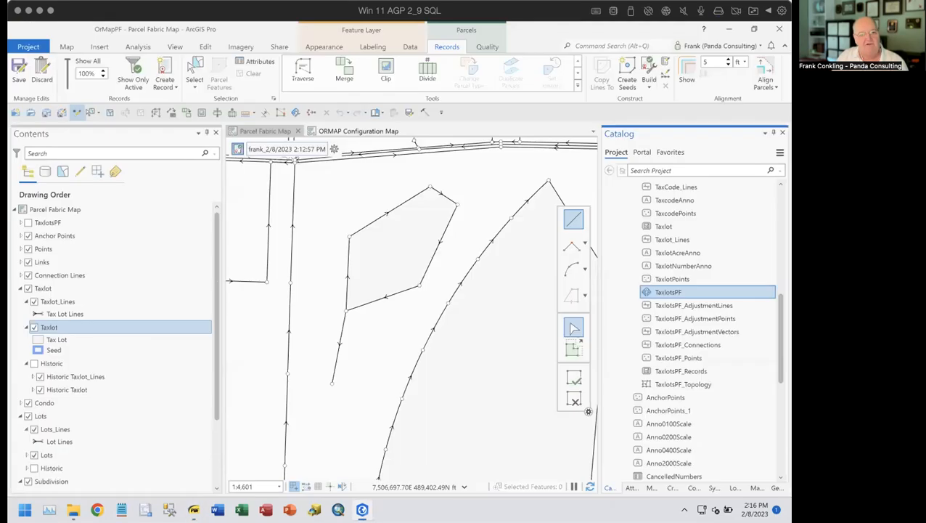
scroll(407, 284, "down", 2)
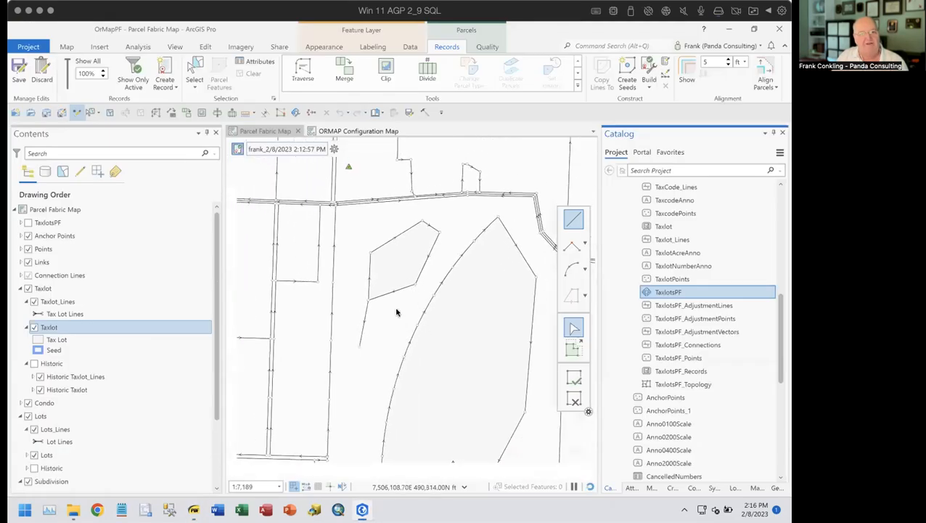
left_click_drag(459, 348, 377, 330)
scroll(381, 330, "down", 1)
scroll(385, 331, "down", 2)
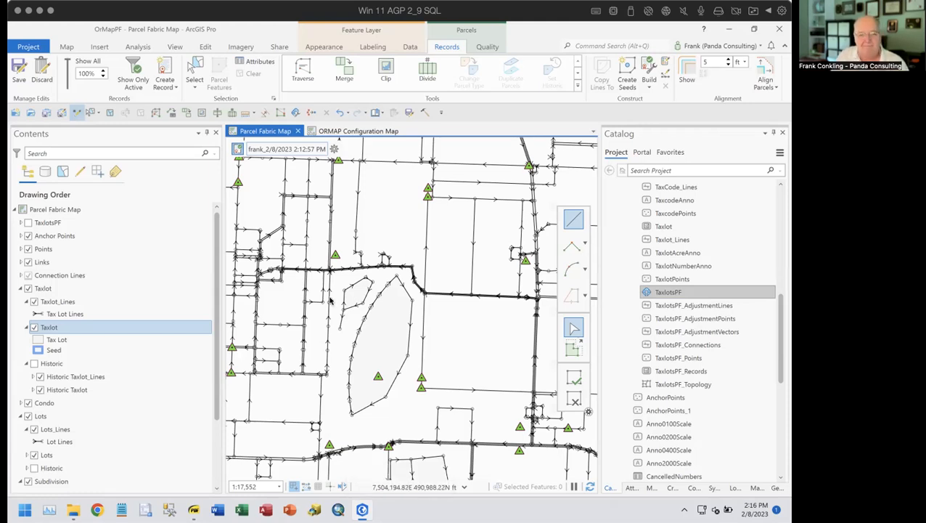
scroll(349, 312, "up", 5)
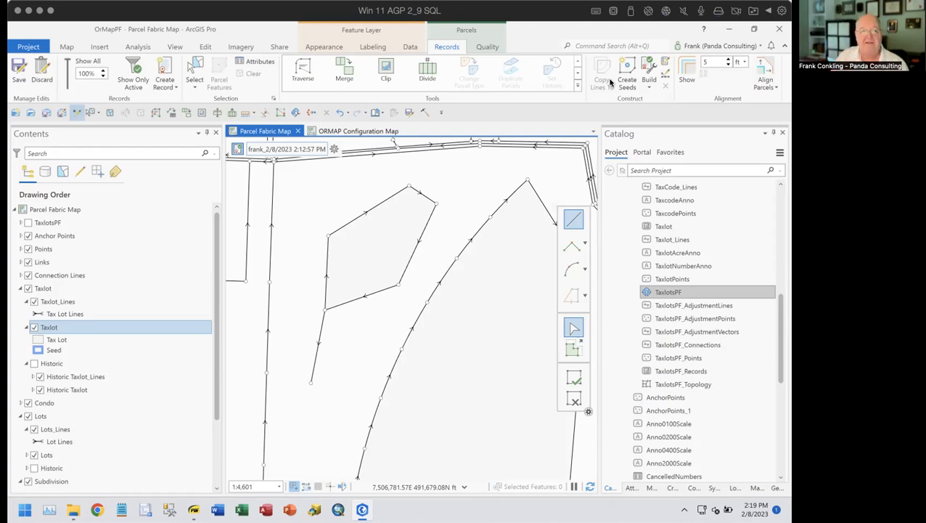
left_click(203, 46)
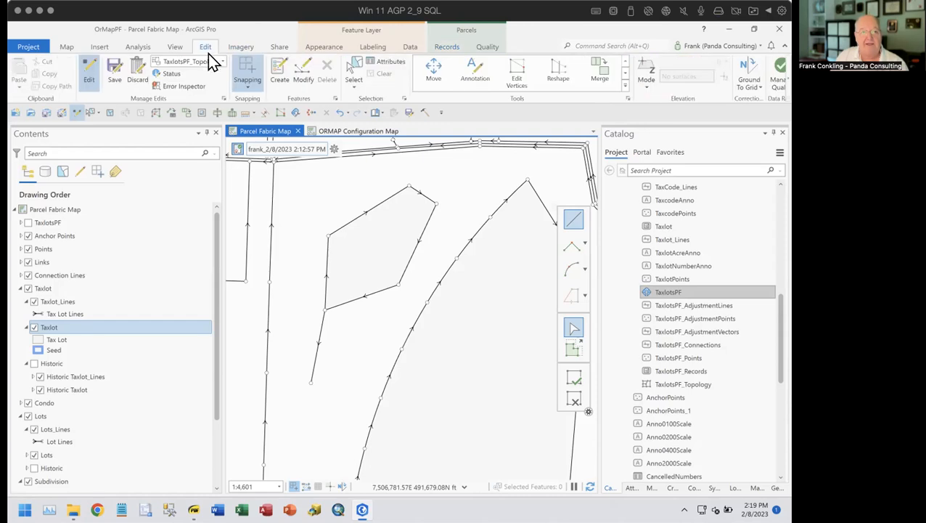
left_click(185, 87)
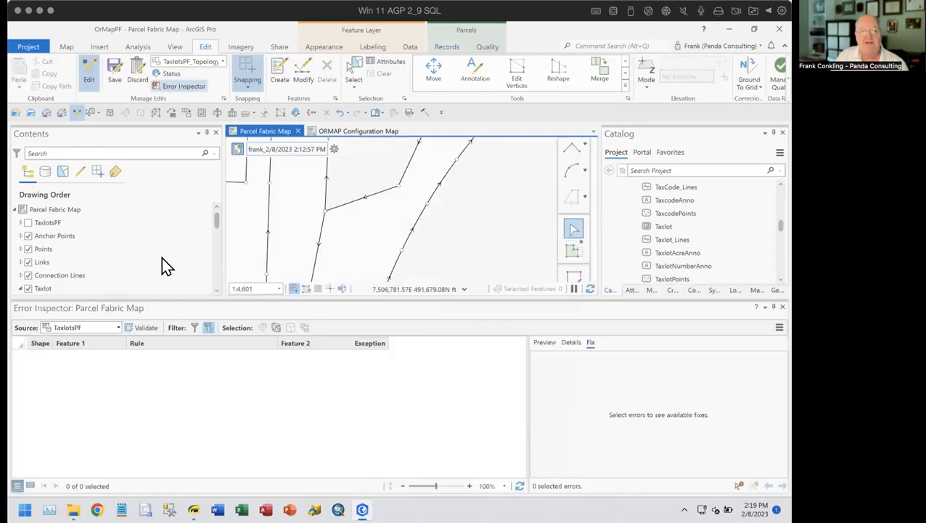
Validate the TaxlotsPF topology for the visible map area around the five-sided taxlot
scroll(381, 245, "down", 4)
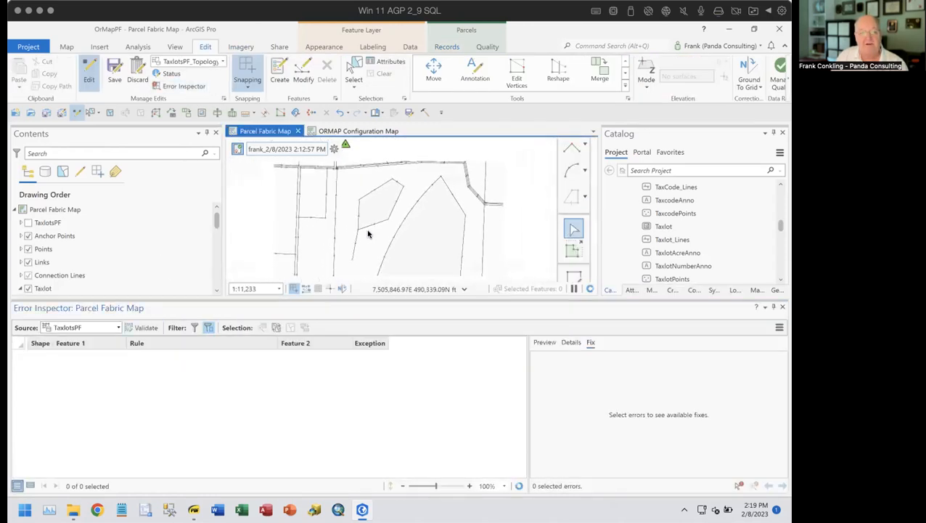
scroll(337, 232, "up", 2)
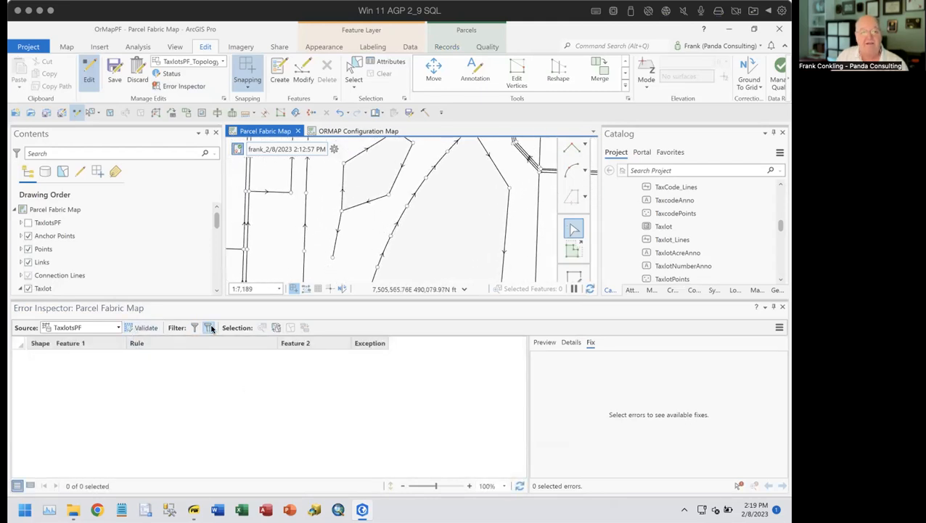
left_click(145, 328)
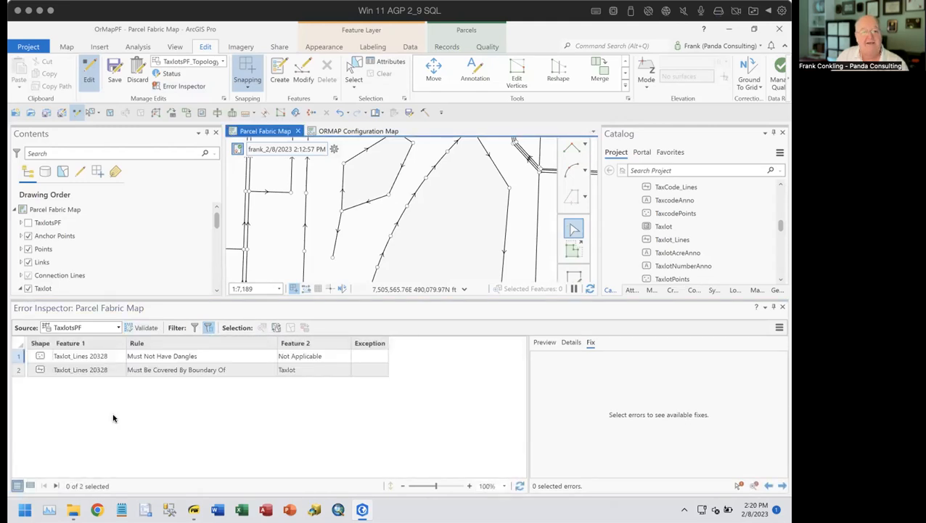
Examine the preview, available fixes and error options for the Must Not Have Dangles error on the taxlot line
left_click(20, 356)
left_click(544, 342)
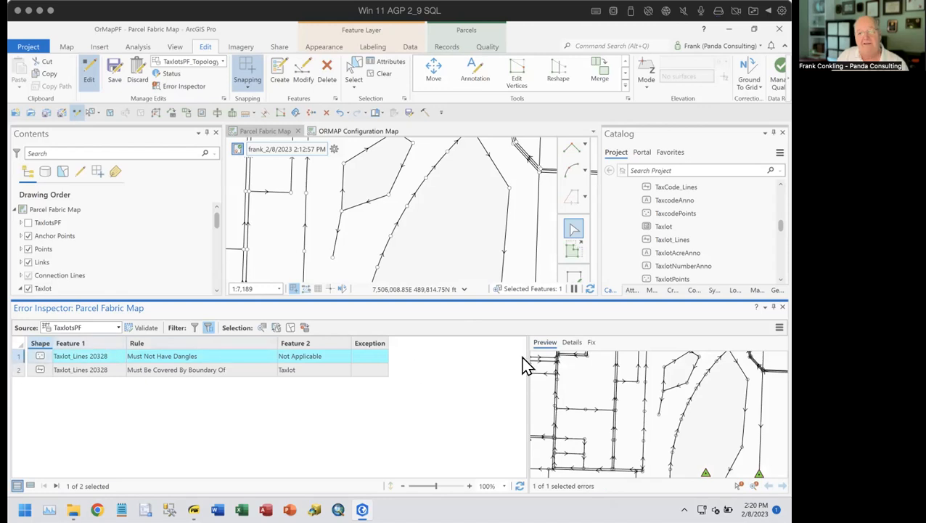
left_click(591, 342)
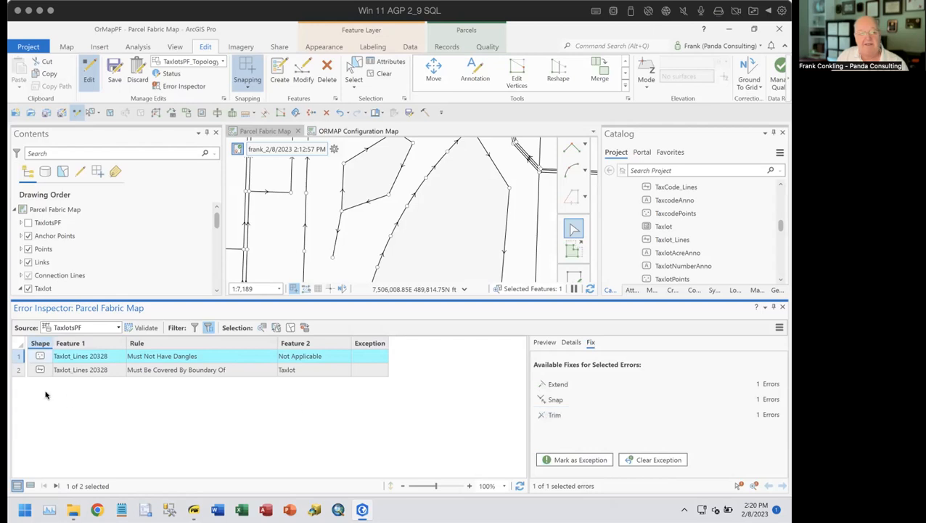
right_click(16, 356)
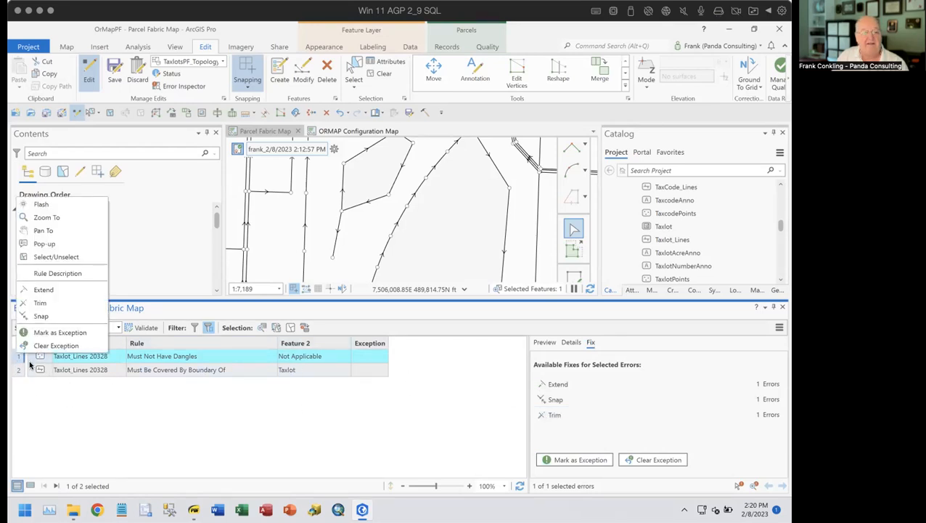
left_click(47, 258)
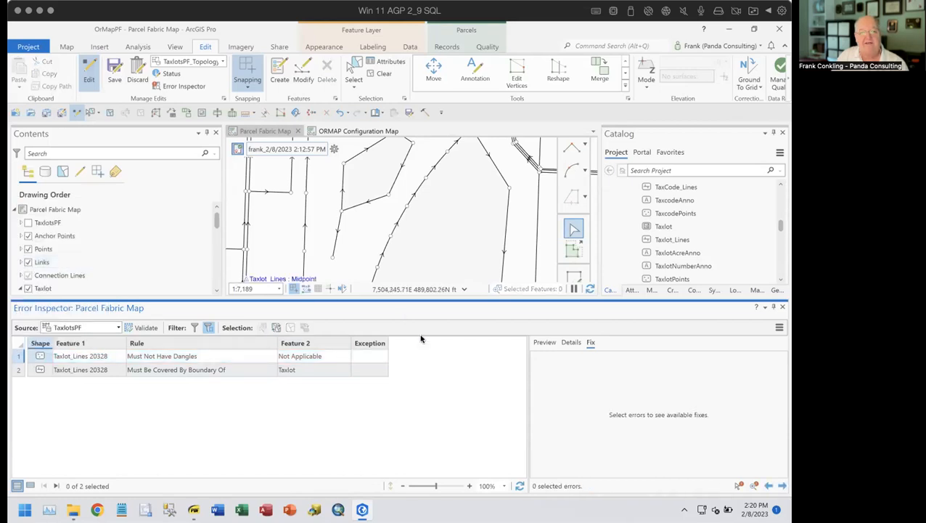
left_click(19, 356)
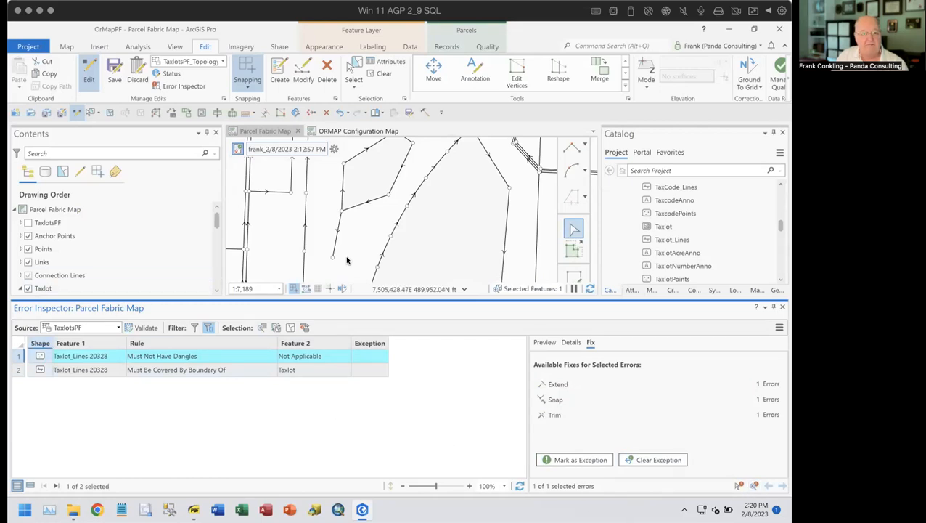
Apply the Remove Segment fix to the Must Be Covered By Boundary Of error and delete the leftover point at the removed line's end
left_click(19, 371)
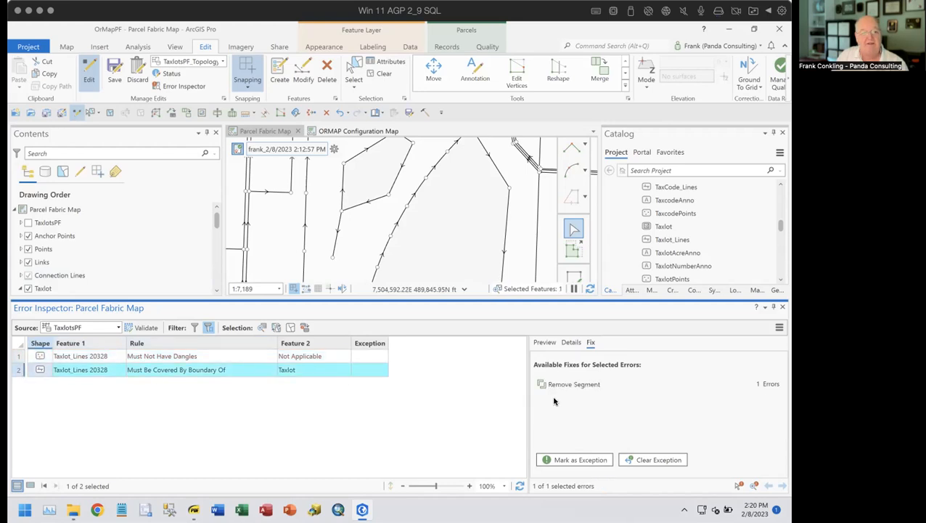
left_click(584, 385)
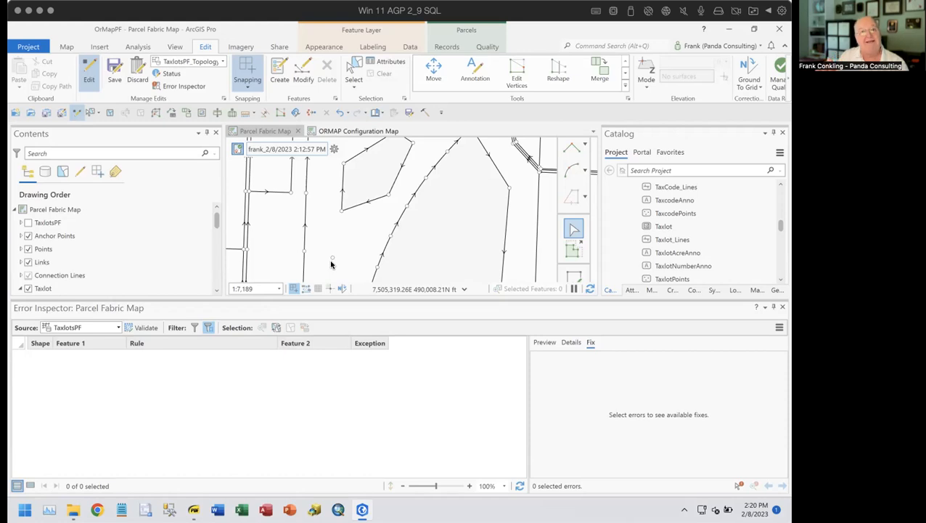
left_click(349, 69)
left_click(355, 257)
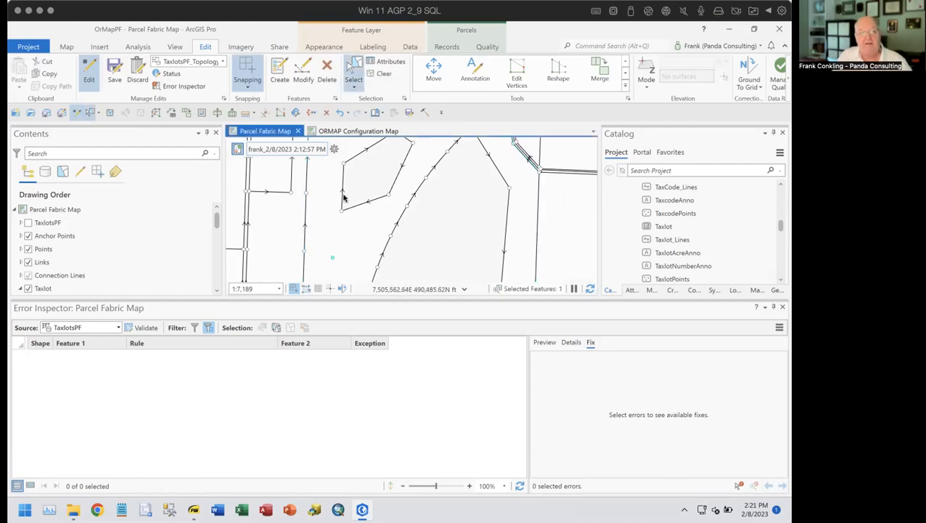
left_click(366, 264)
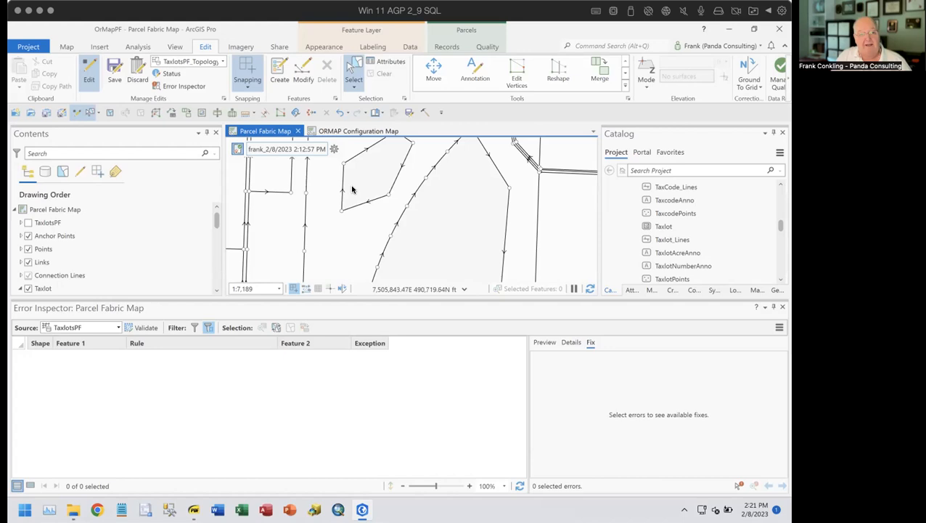
Delete the west and south boundary lines of the five-sided taxlot and inspect the fixes for its Boundary Must be Covered By error
left_click_drag(334, 184, 376, 209)
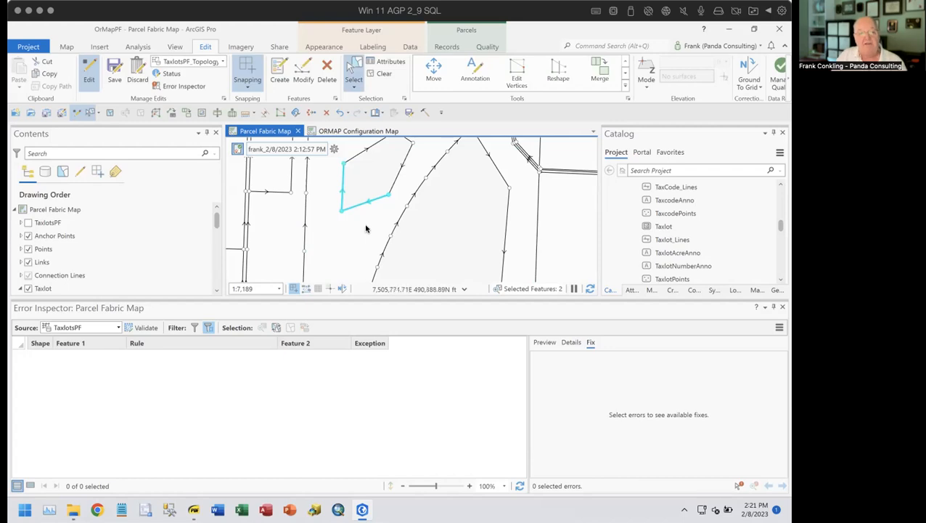
left_click(328, 72)
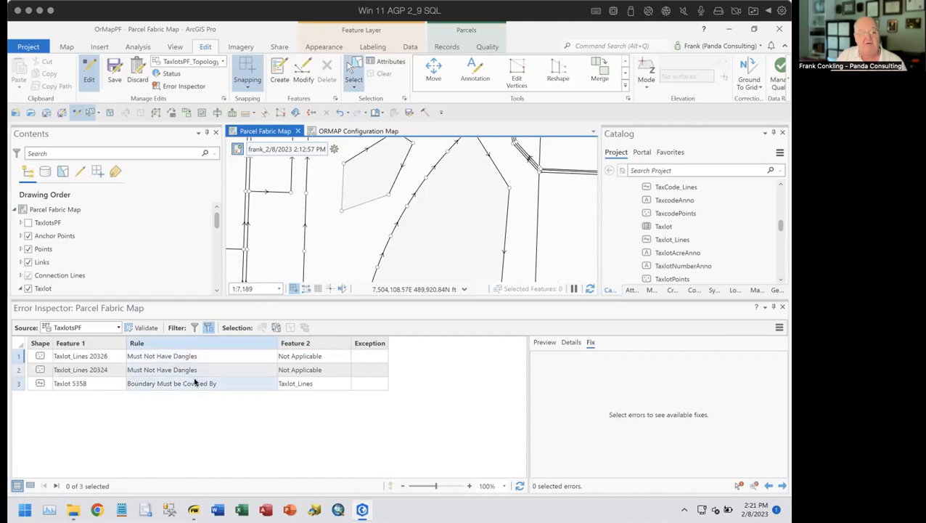
left_click(25, 385)
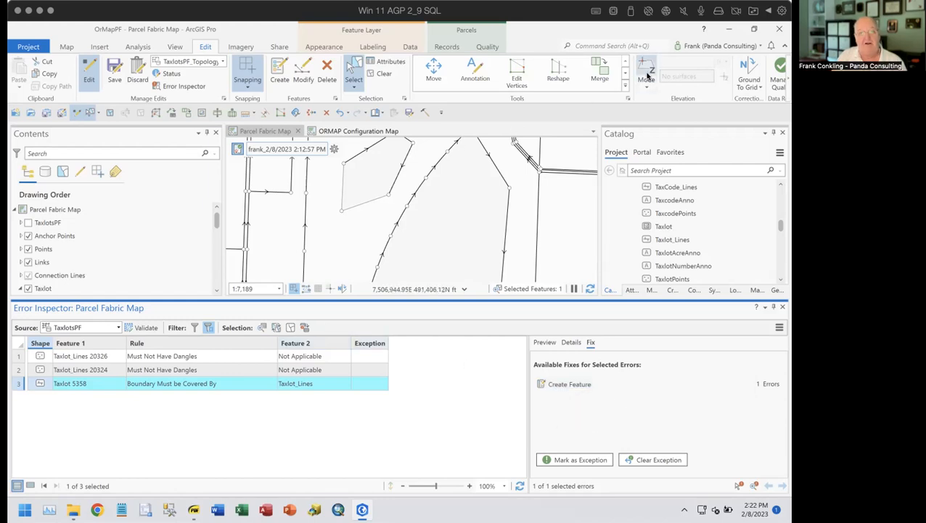
Rebuild the taxlot's missing boundary lines with Build, and revalidate the TaxlotsPF topology before closing the Error Inspector
left_click(448, 46)
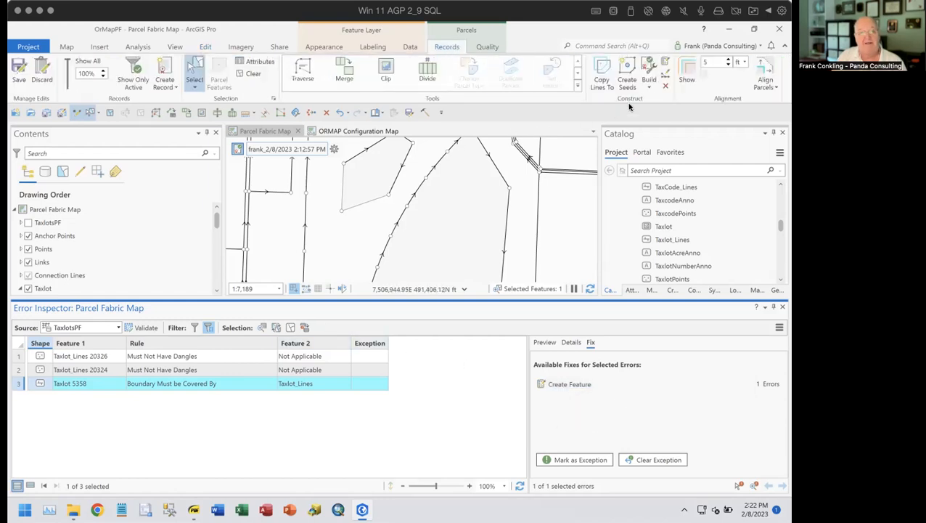
left_click(649, 67)
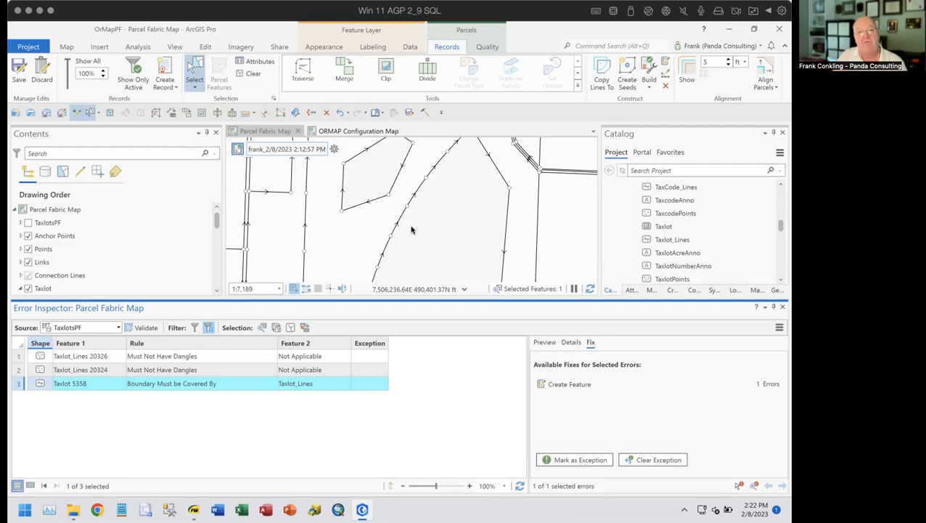
left_click(142, 328)
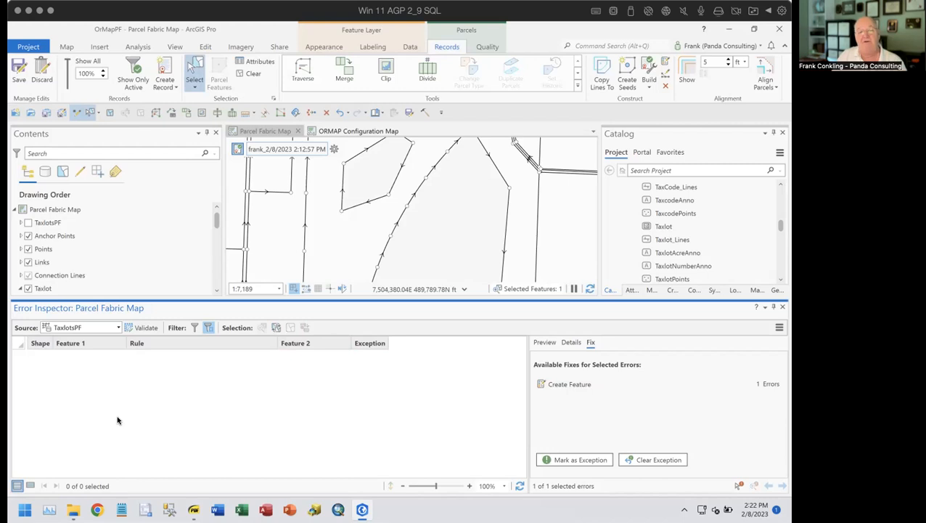
left_click(782, 307)
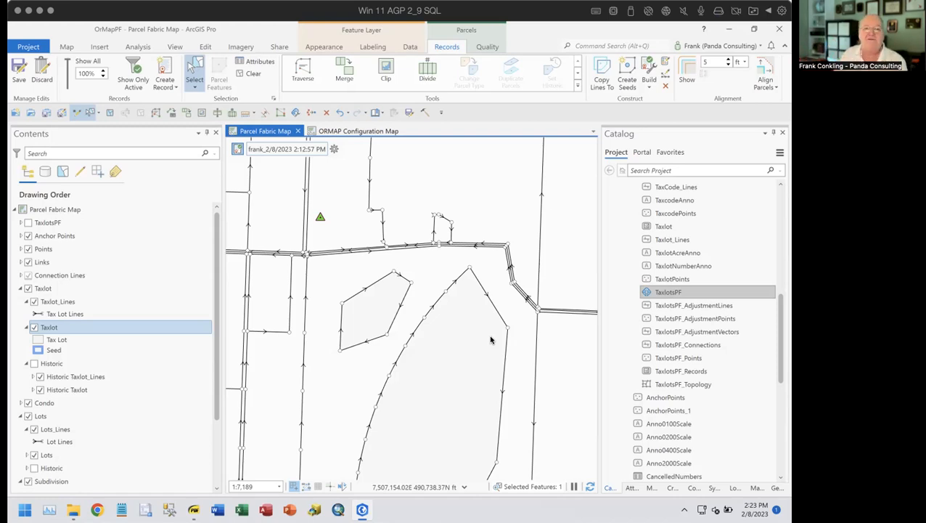
Deactivate the current parcel record and reactivate it
left_click(239, 150)
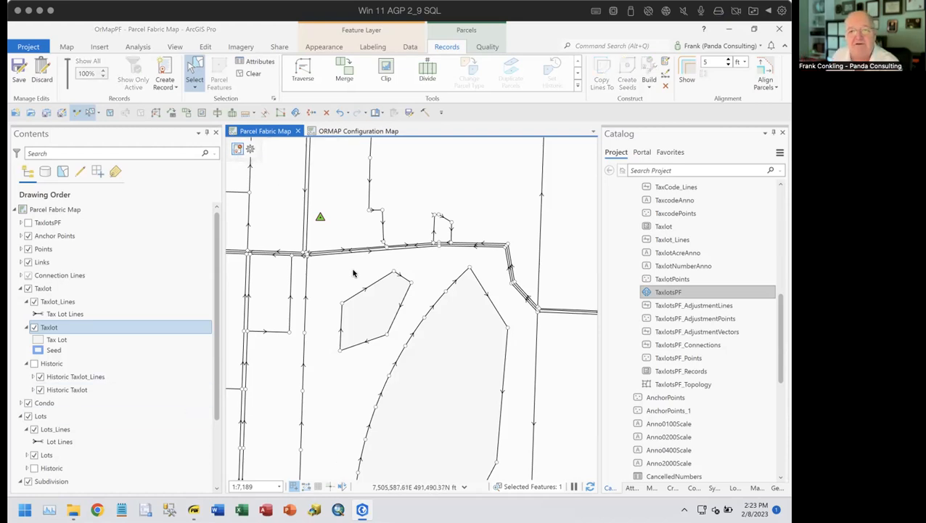
left_click(239, 149)
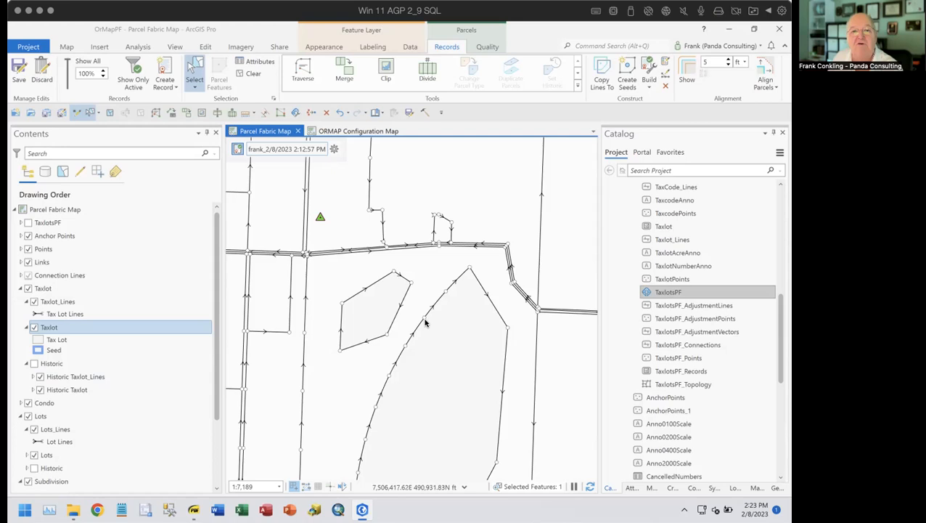
left_click_drag(415, 279, 447, 238)
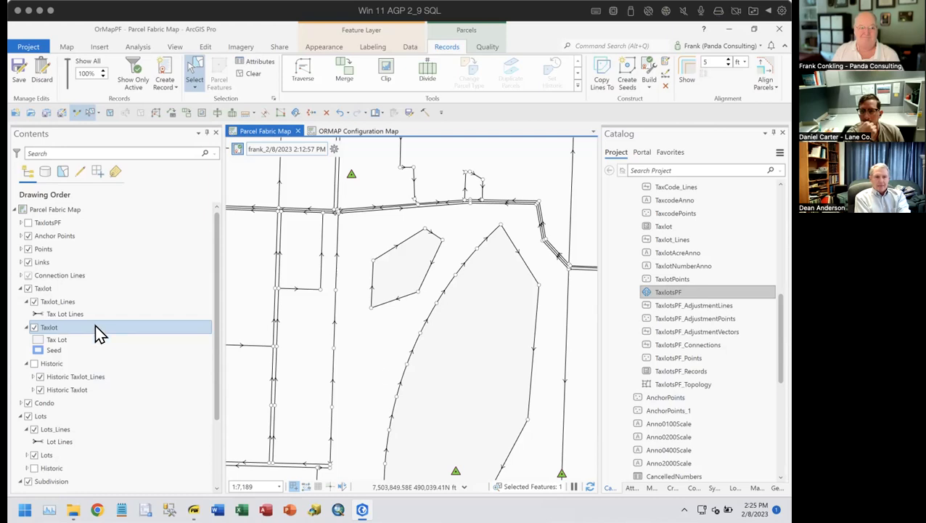
left_click(50, 302)
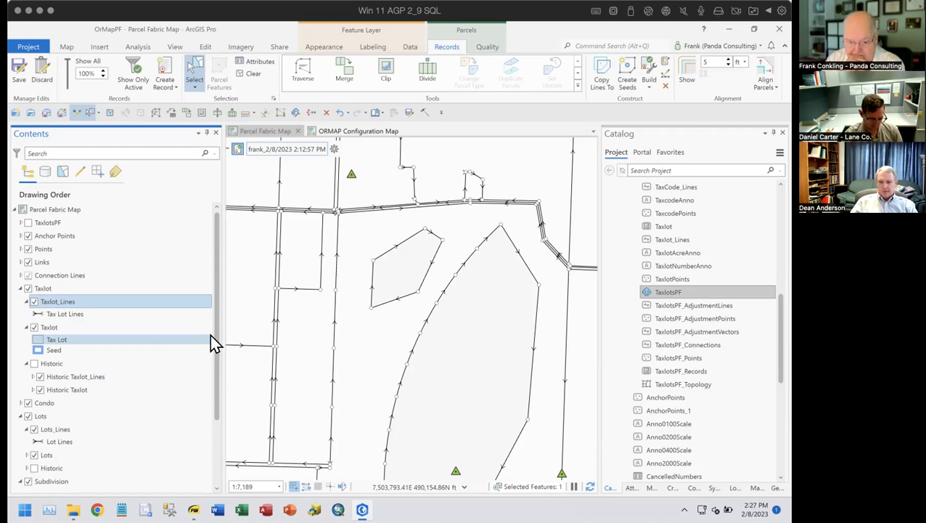
mouse_move(194, 510)
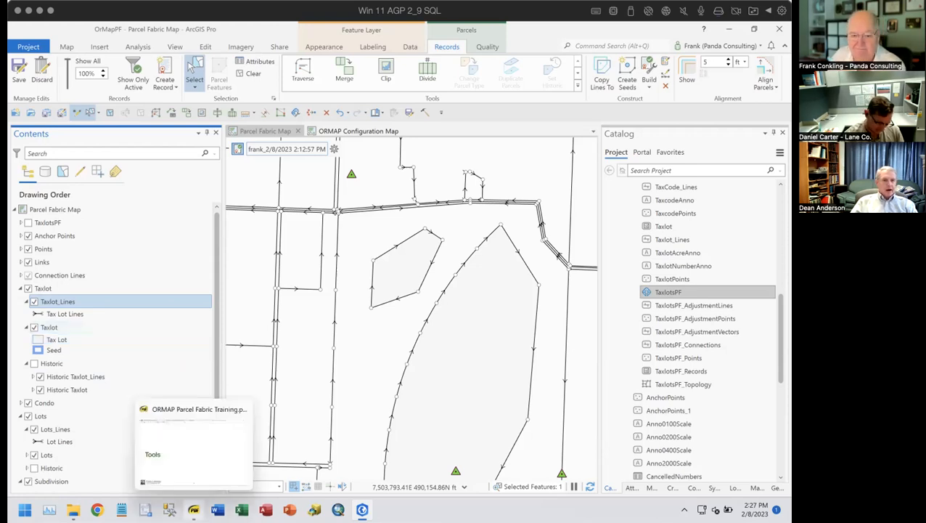
left_click(192, 455)
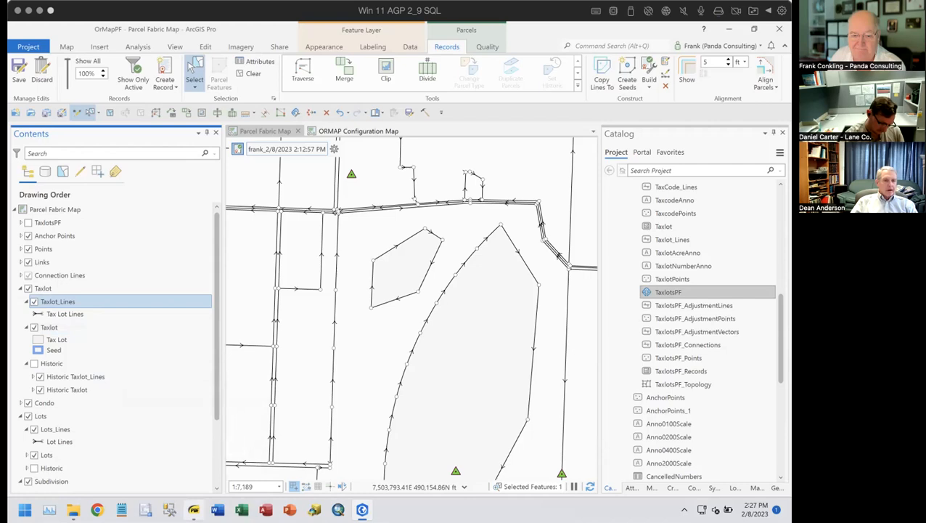
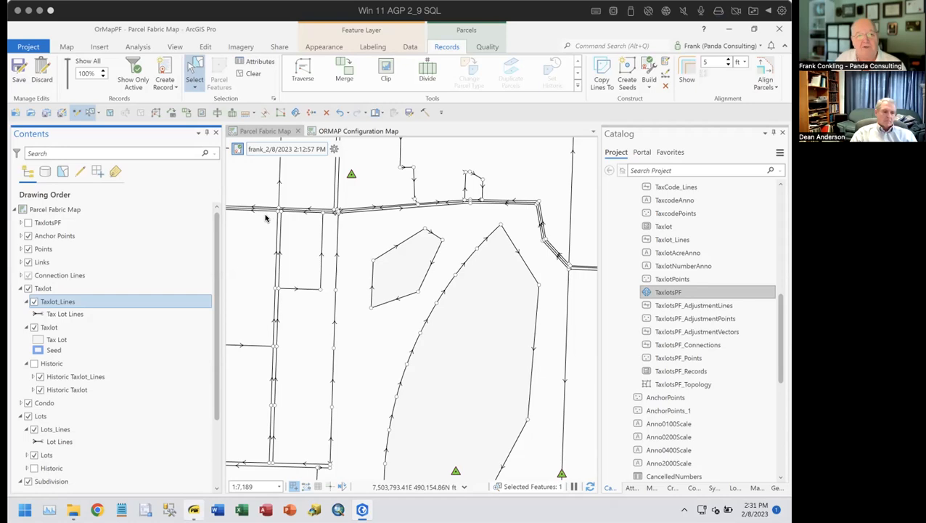
Create a new parcel record named polygon, leaving its record type and other attributes empty
left_click(333, 149)
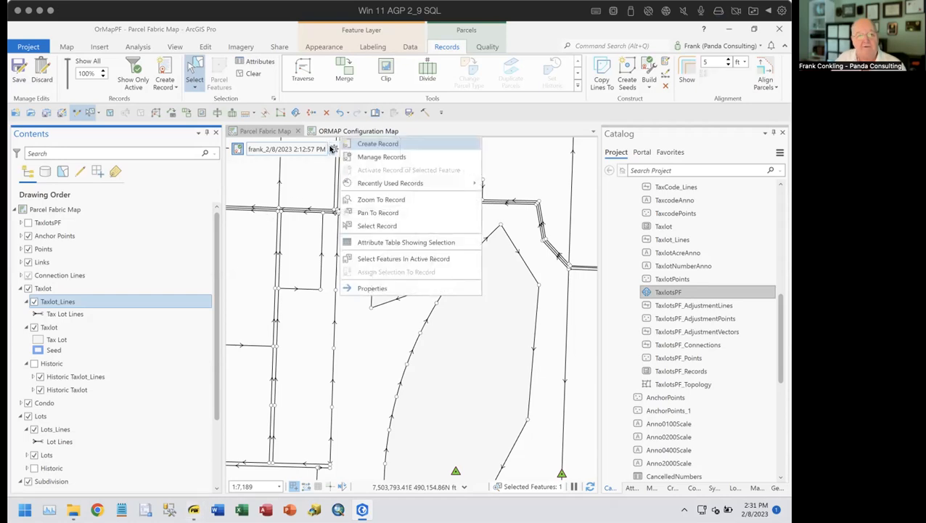
left_click(365, 143)
left_click(770, 158)
type("polygon")
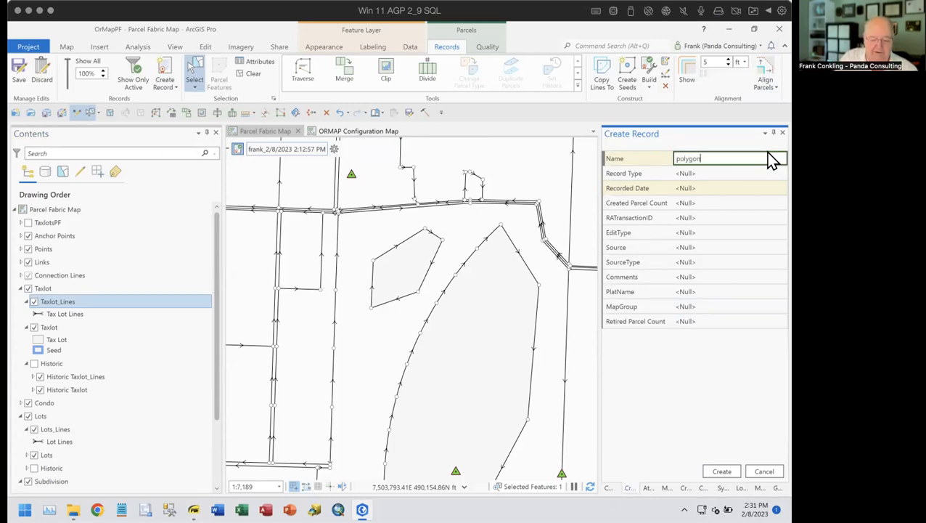
key("Tab")
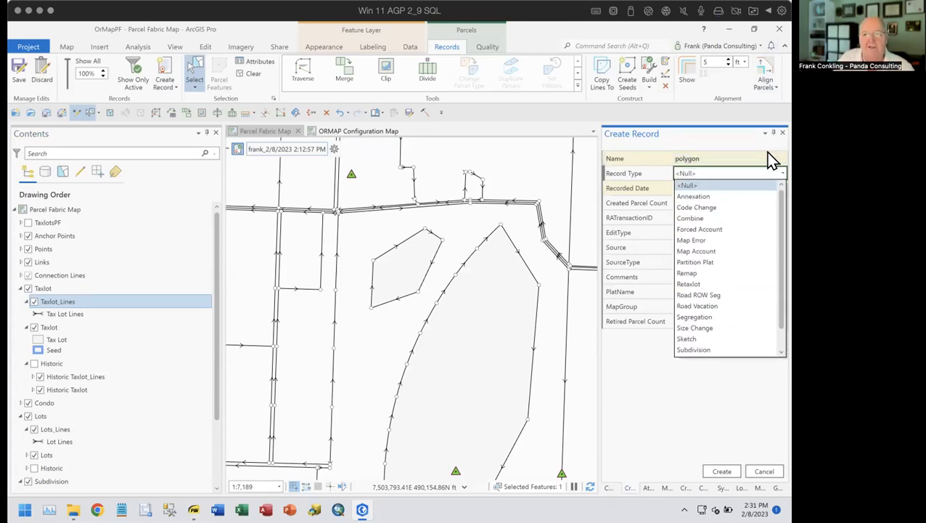
left_click(672, 384)
left_click(718, 473)
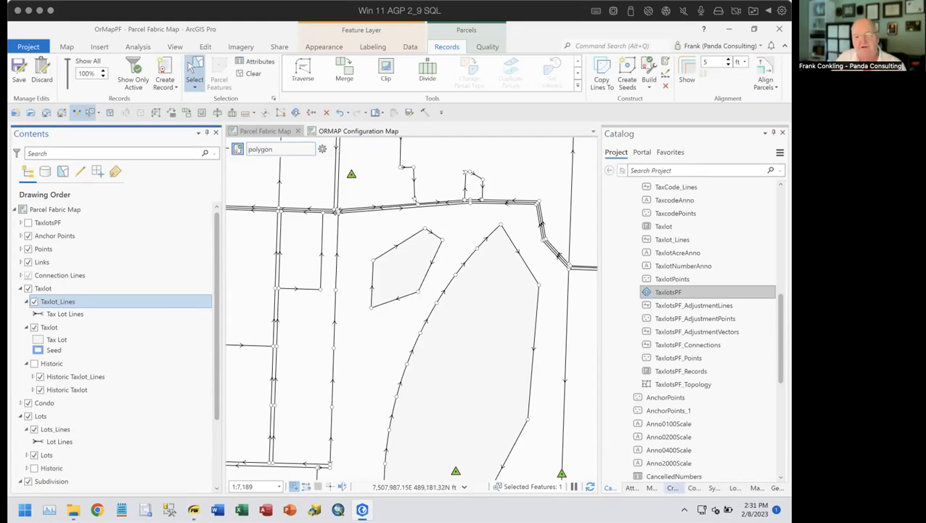
Draw a five-sided Taxlot polygon in the open area north of the road and run Build to generate its boundary lines
left_click(671, 487)
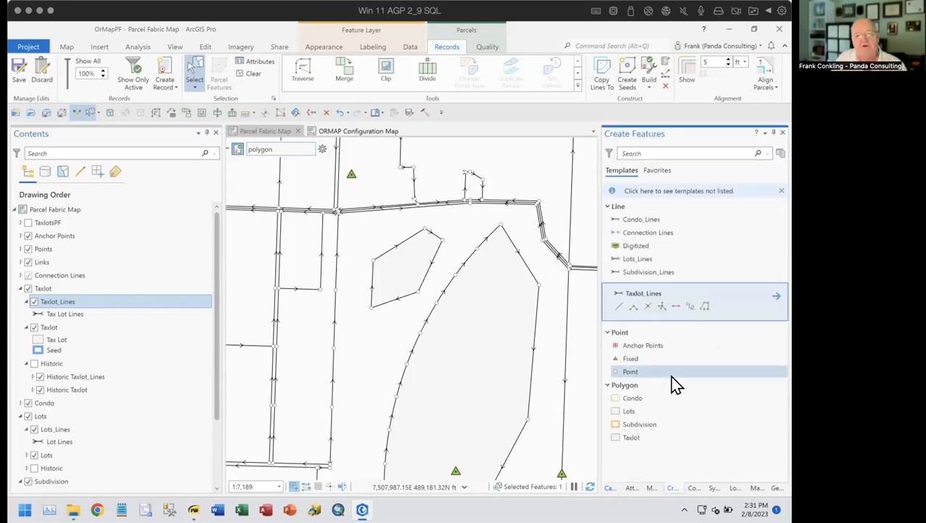
left_click(621, 437)
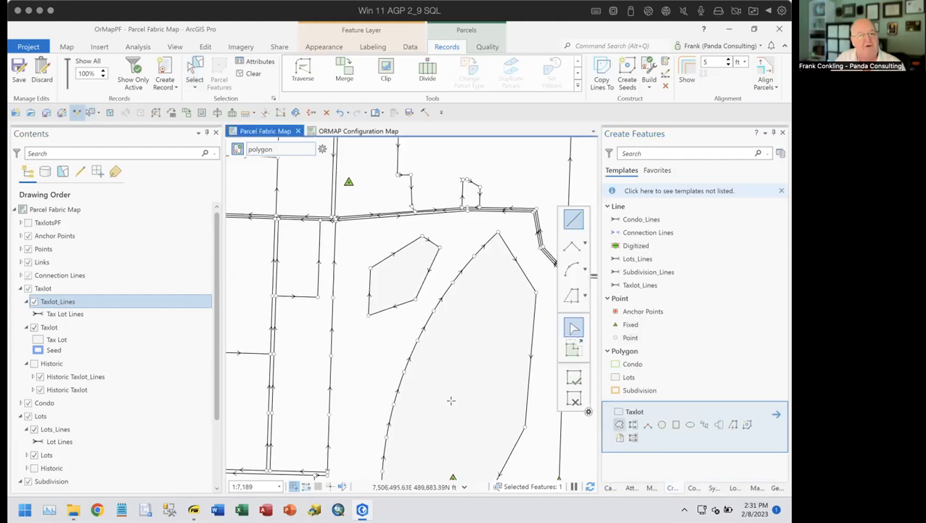
left_click_drag(488, 247, 492, 318)
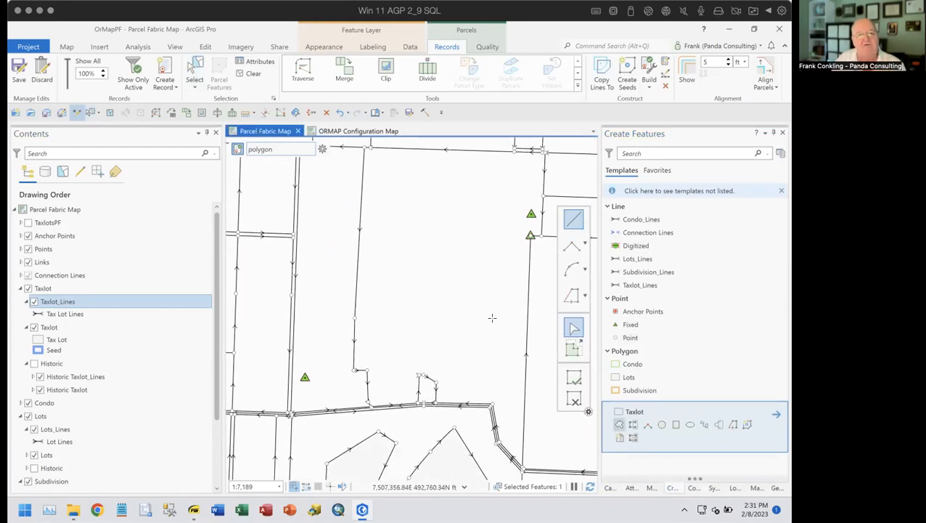
left_click(418, 309)
left_click(414, 251)
left_click(487, 216)
left_click(504, 275)
double_click(470, 320)
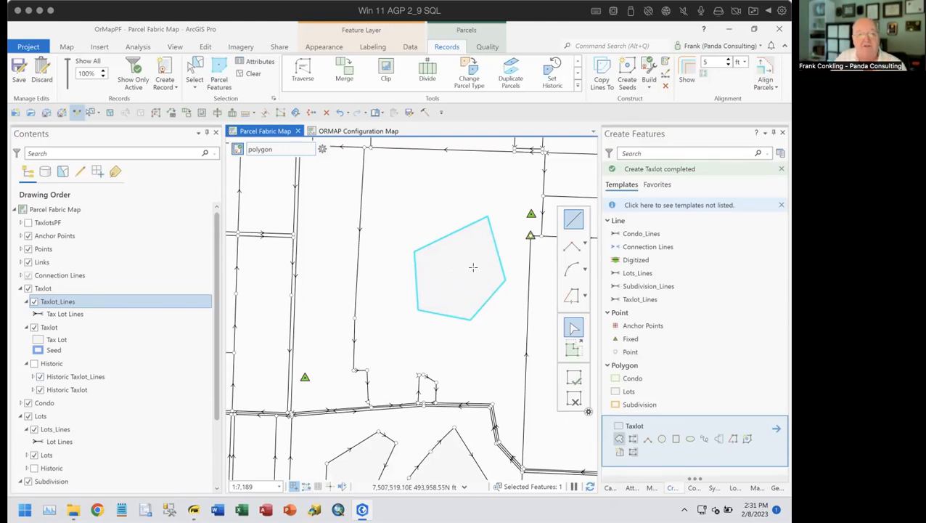
left_click(649, 71)
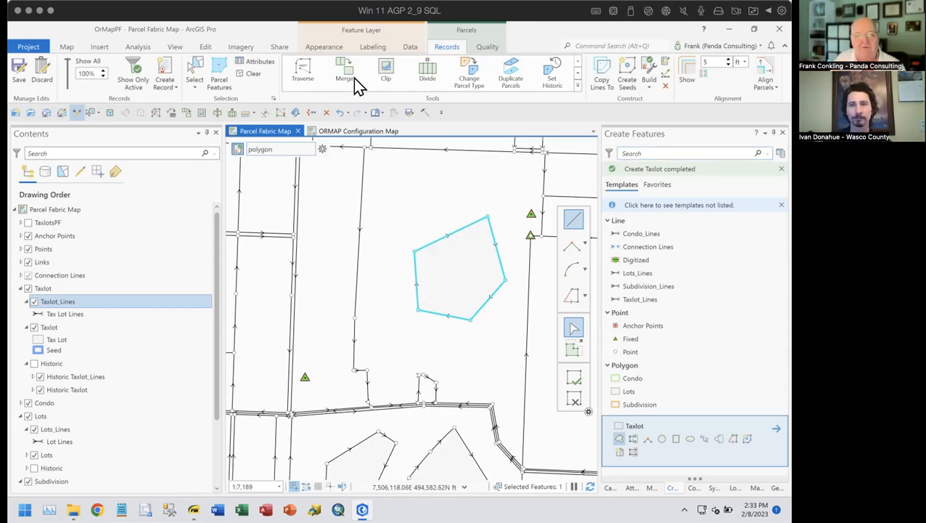
Select only the new five-sided Taxlot polygon, excluding the surrounding parcel, and delete it while keeping its boundary lines
left_click(196, 72)
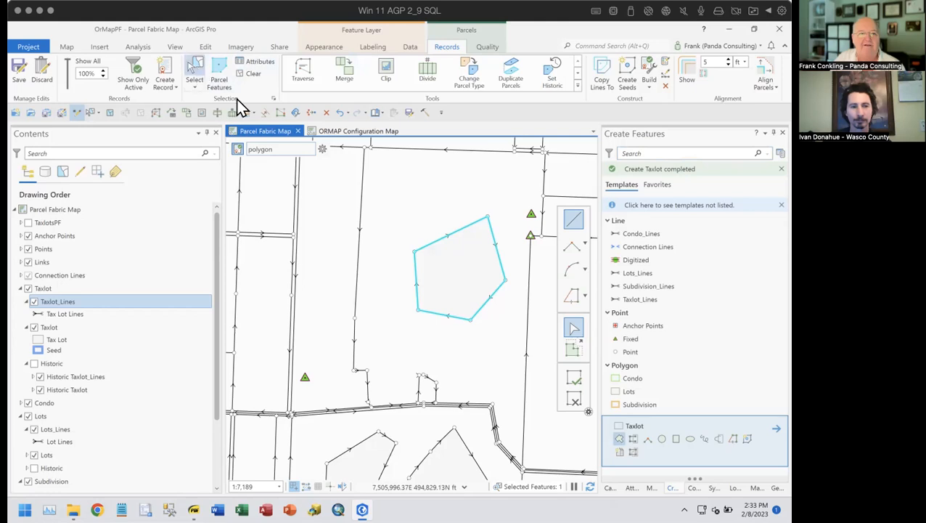
left_click(464, 267)
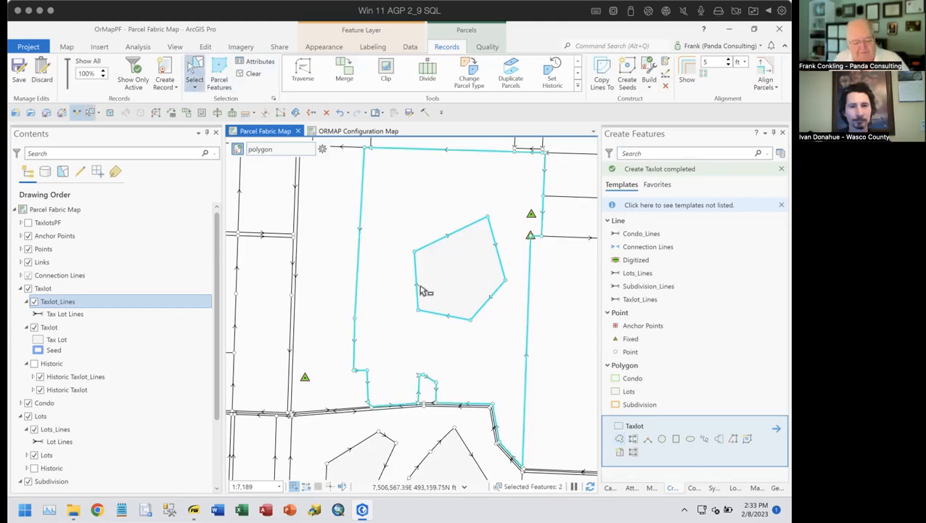
left_click(384, 319, "ctrl")
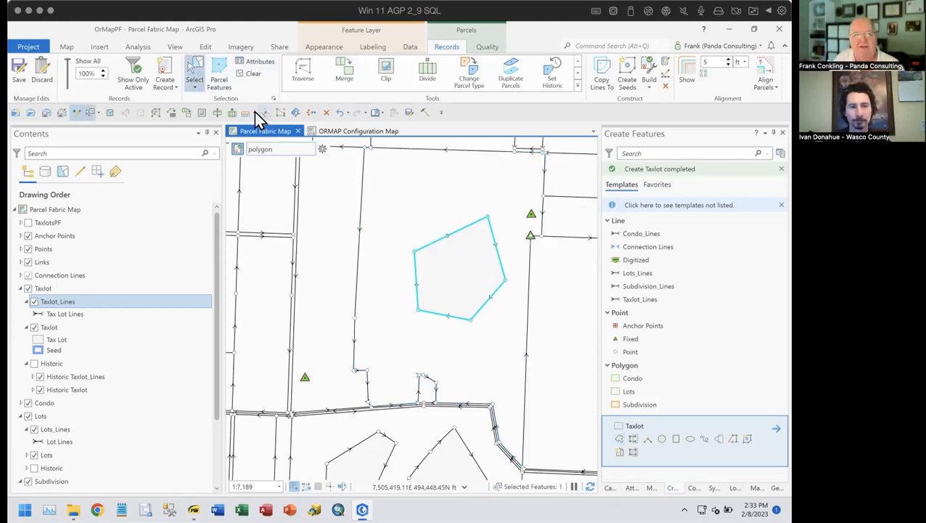
left_click(325, 112)
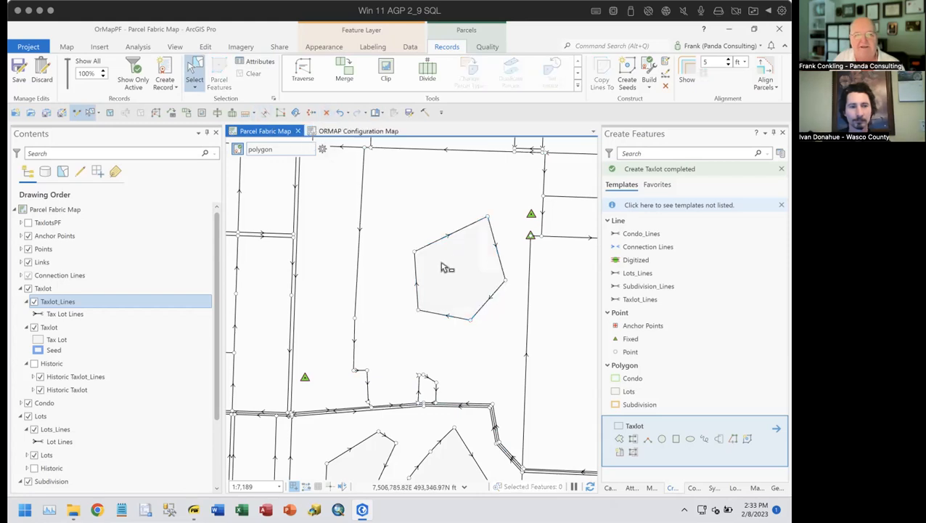
Create a seed from the five-sided boundary lines and select the circular Taxlot seed inside them
left_click(628, 73)
scroll(457, 278, "up", 1)
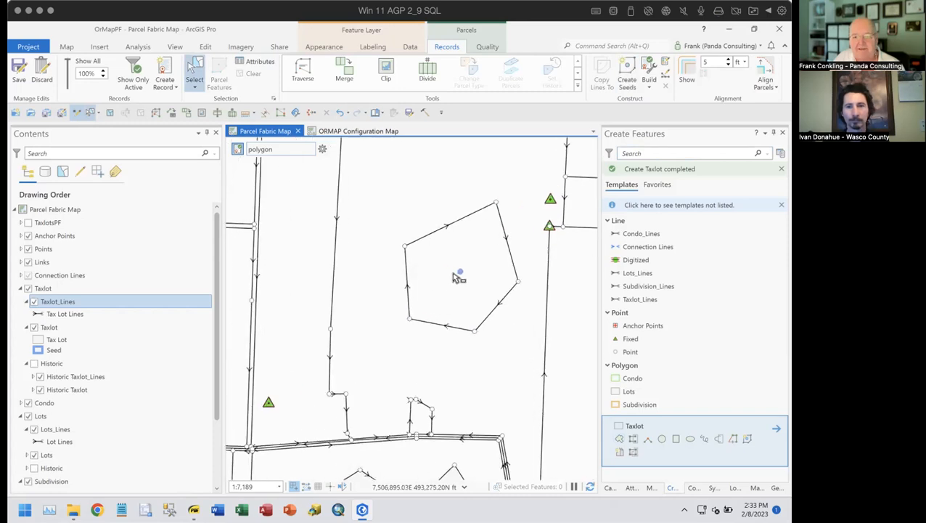
scroll(472, 272, "up", 4)
scroll(457, 283, "up", 3)
scroll(448, 283, "down", 2)
scroll(409, 274, "up", 3)
scroll(427, 283, "down", 1)
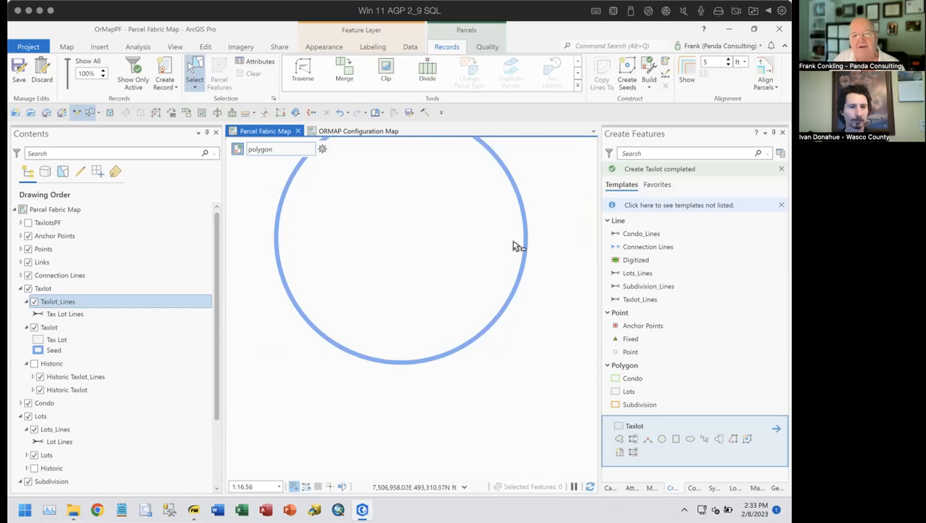
left_click_drag(510, 261, 533, 290)
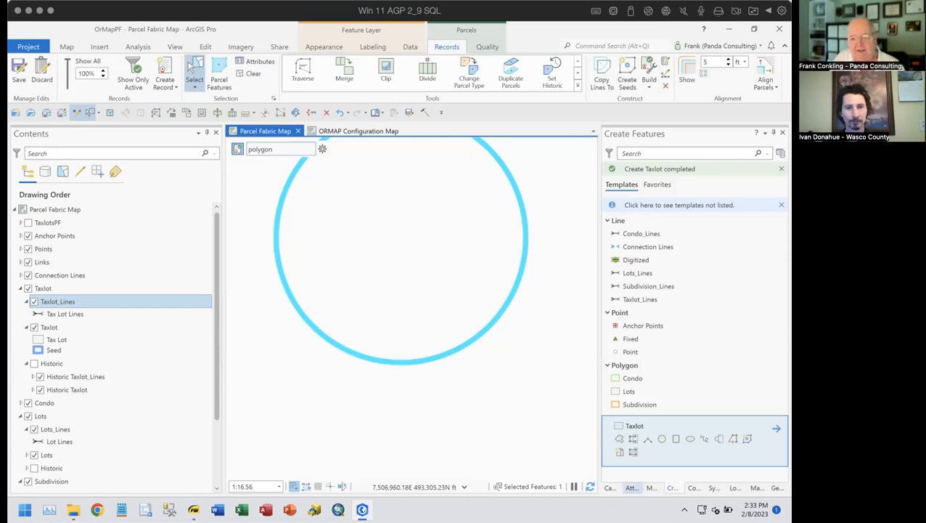
Examine the selected seed's attributes, including Shape_Area, Is Seed and Created By Record
left_click(631, 489)
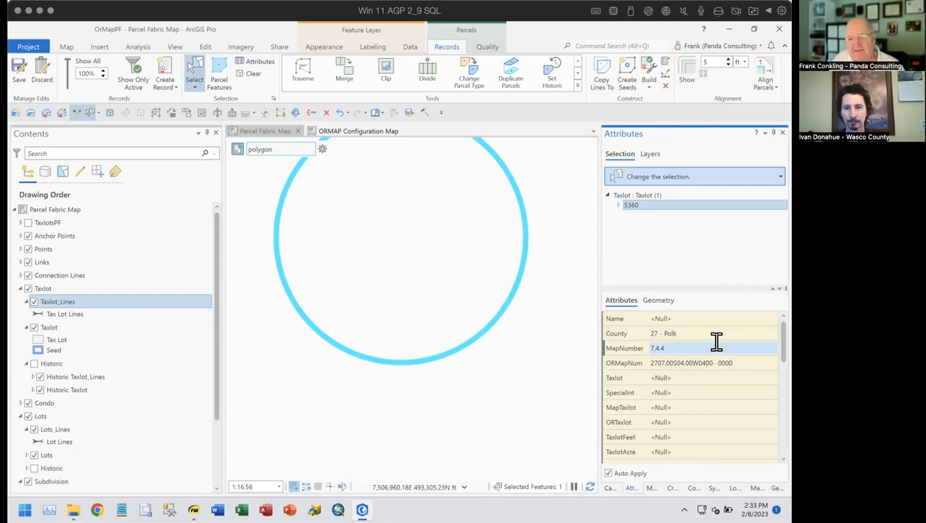
scroll(716, 341, "down", 6)
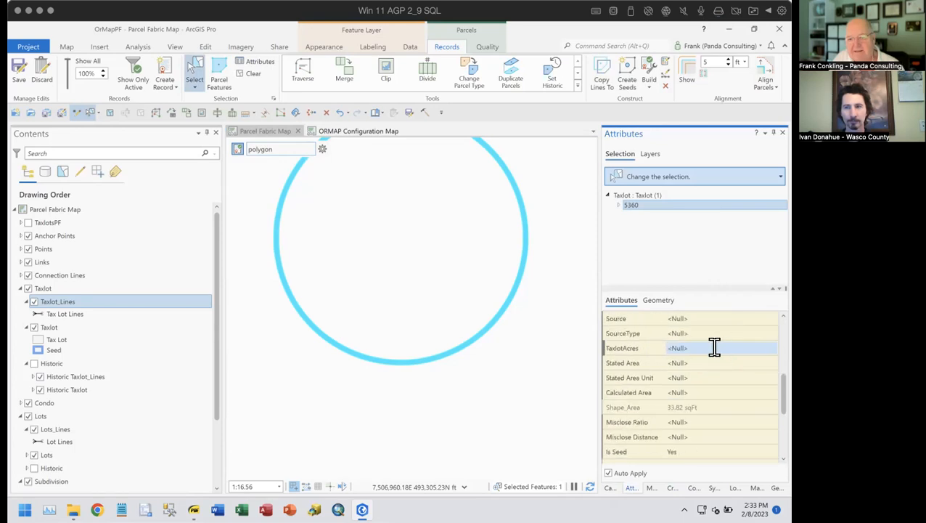
scroll(714, 348, "down", 3)
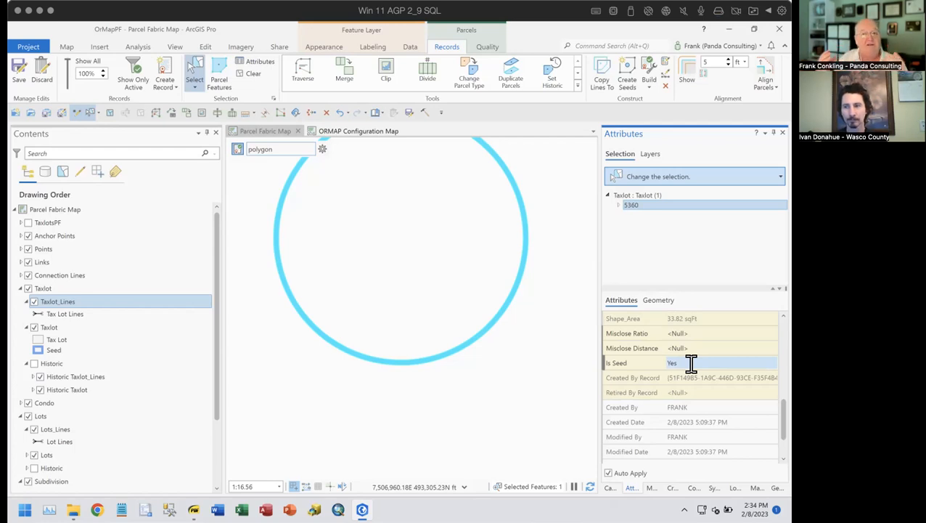
Build the five-sided Taxlot parcel from its seed, then check its Is Seed attribute and clear the selection
scroll(480, 246, "down", 4)
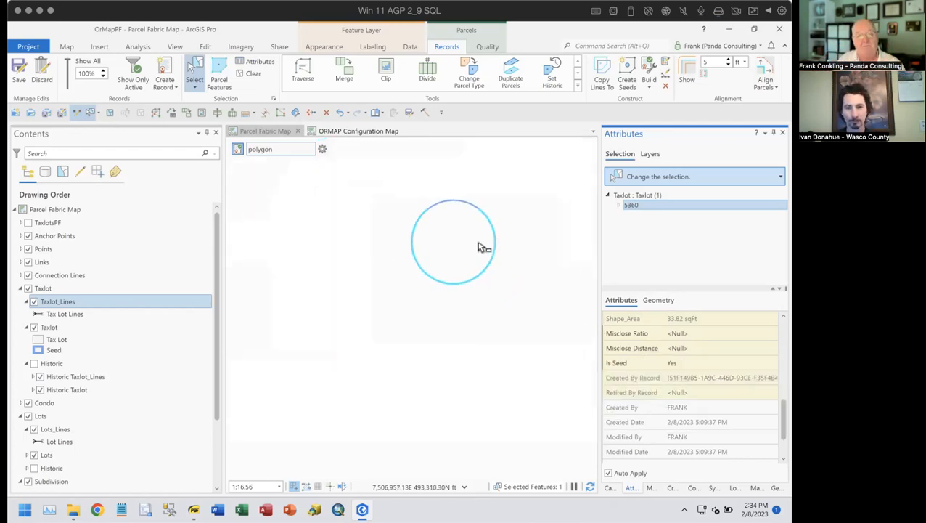
scroll(480, 246, "down", 6)
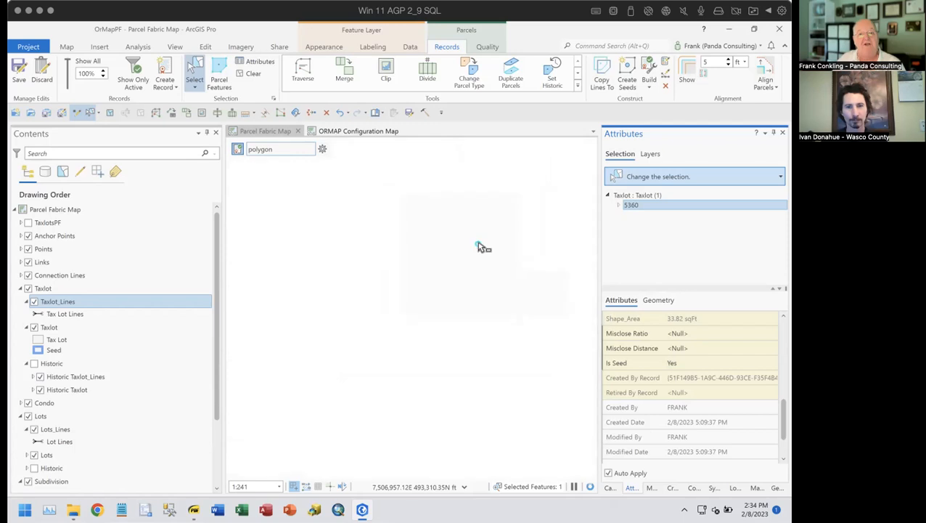
scroll(479, 246, "down", 5)
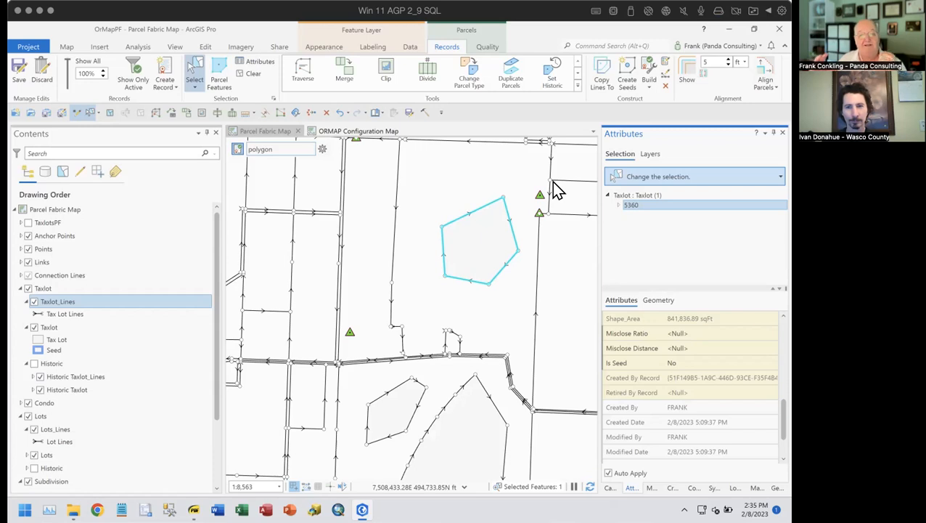
mouse_move(631, 365)
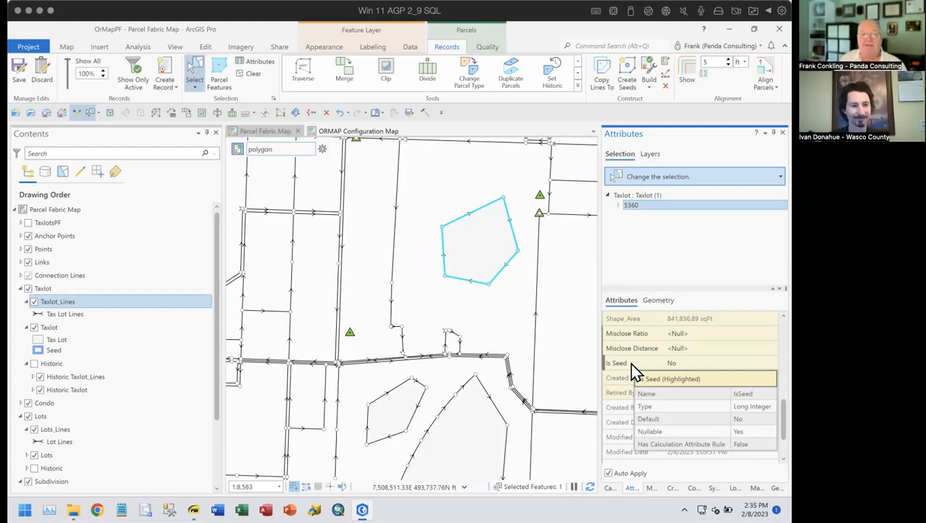
left_click(249, 76)
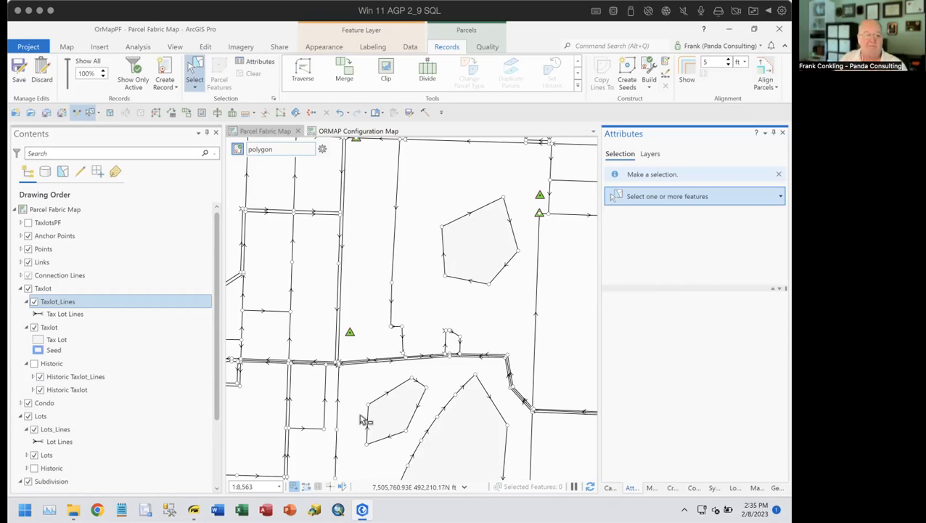
Switch to the ORMAP Parcel Fabric Training PDF, view the Traverse Tool slide and return to ArcGIS Pro
left_click(193, 509)
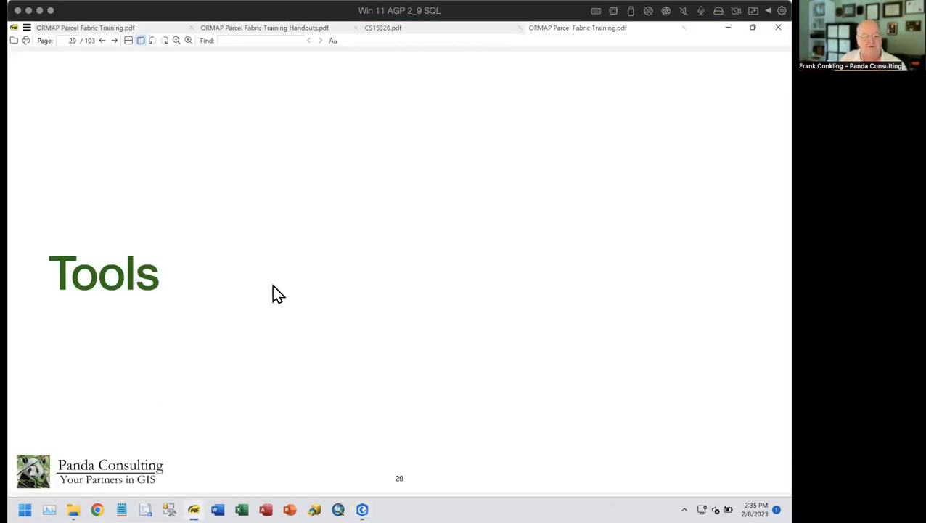
scroll(273, 286, "down", 1)
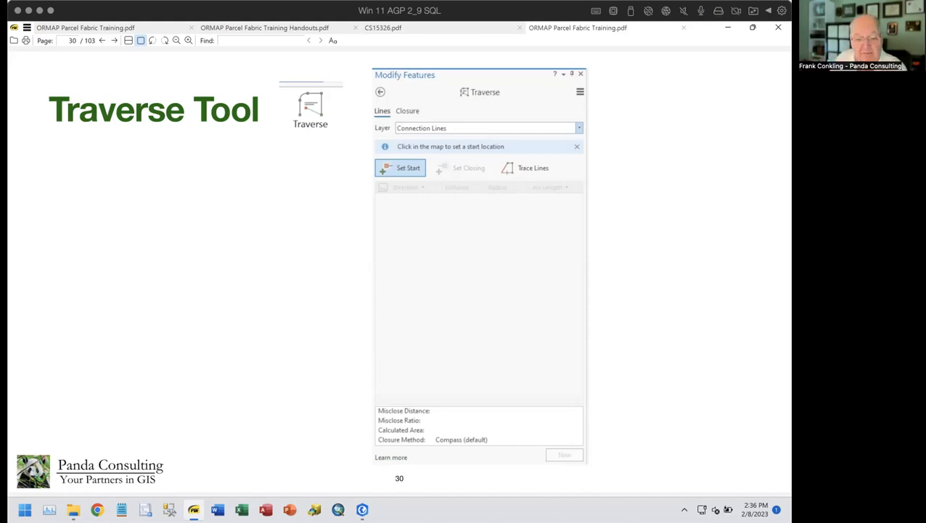
key("alt+Tab")
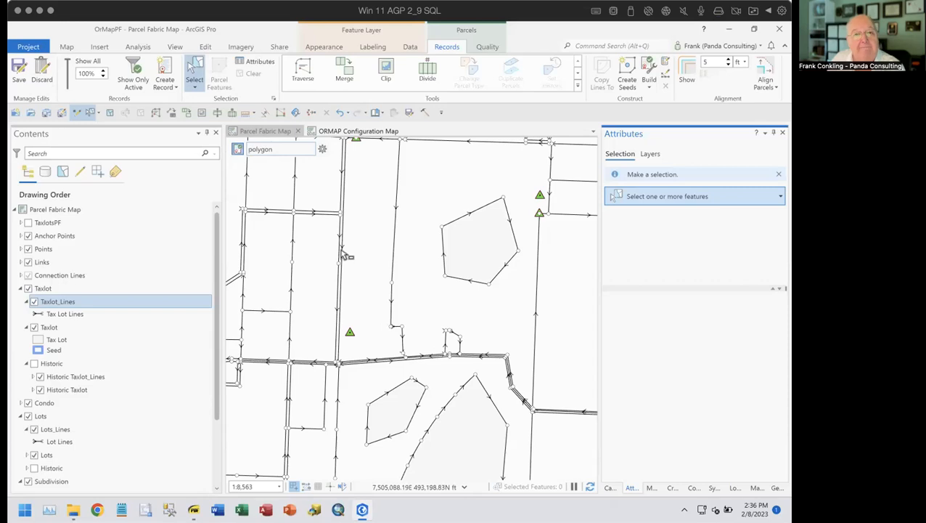
Select all features in the active polygon record and delete the five-sided parcel with its lines and points
left_click_drag(439, 193, 524, 298)
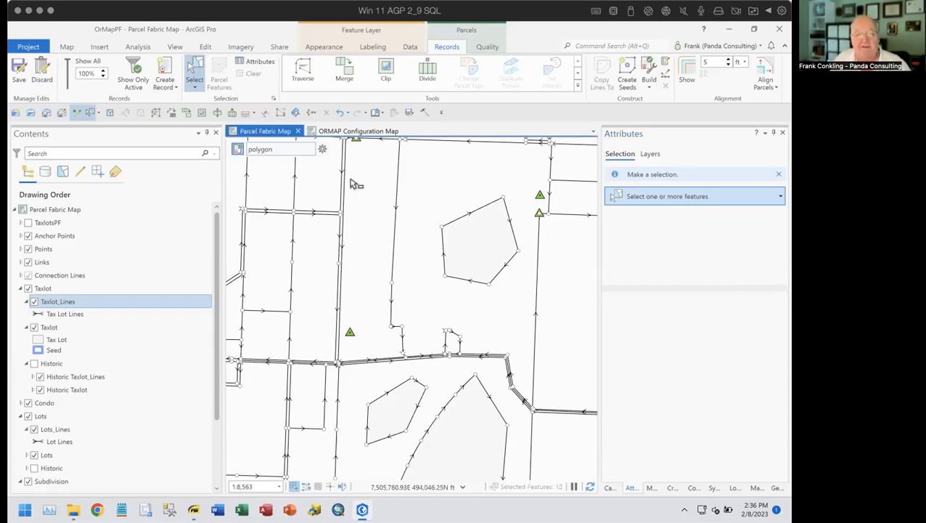
left_click(323, 149)
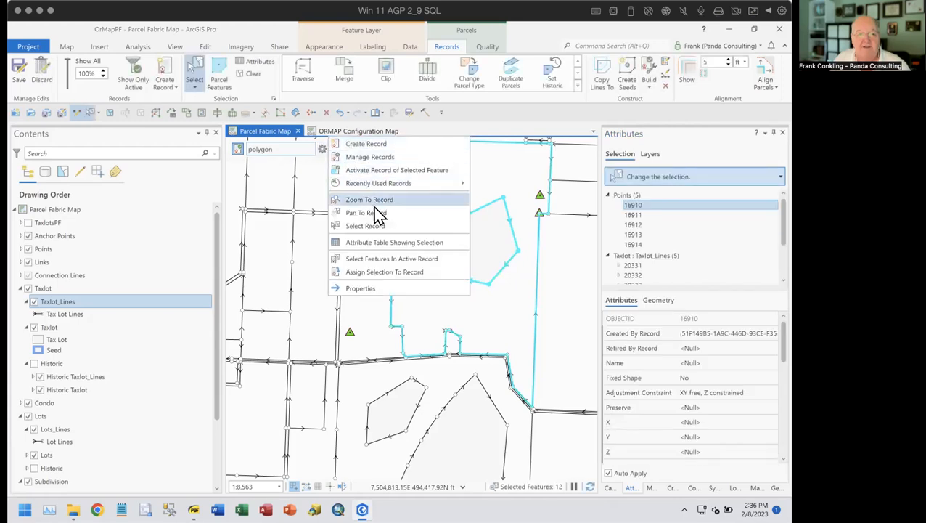
left_click(364, 255)
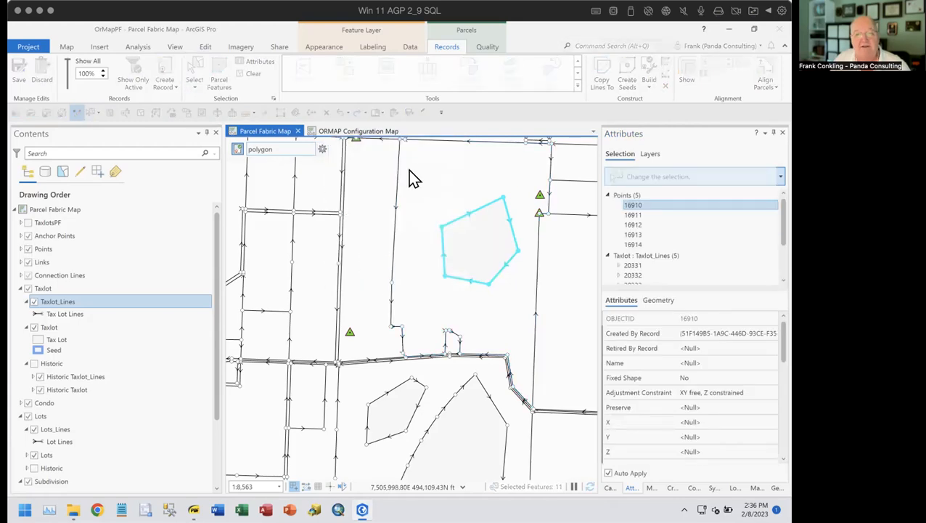
left_click(326, 116)
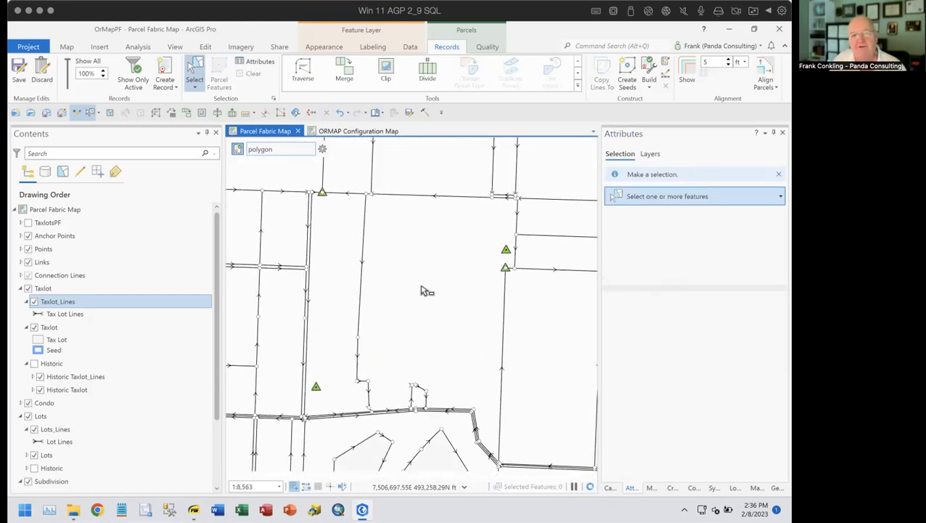
left_click_drag(421, 287, 420, 278)
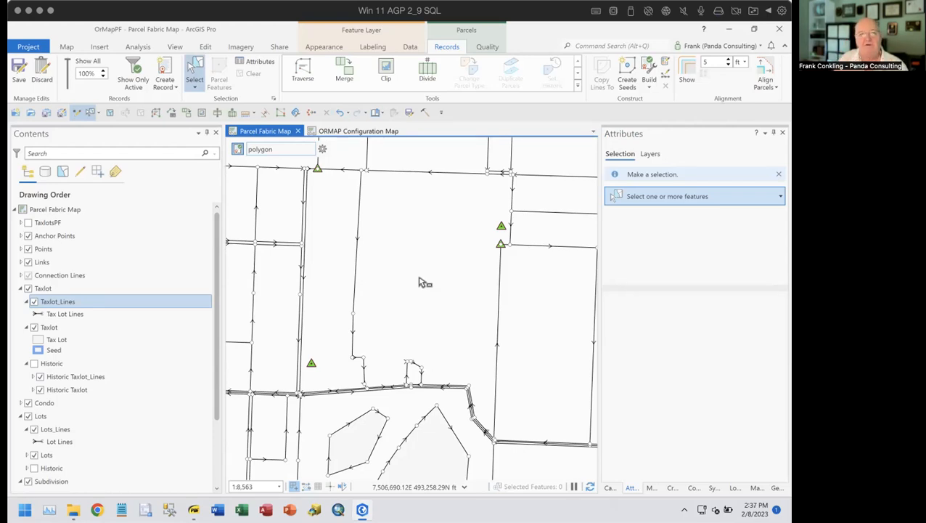
Start a Traverse on the Taxlot_Lines layer and set its start point just inside the large parcel's west boundary
left_click(303, 73)
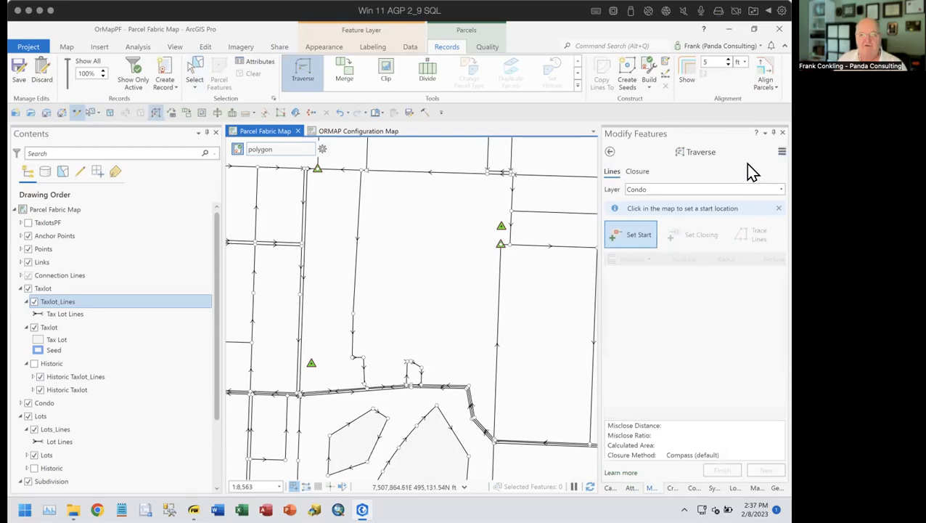
left_click(781, 191)
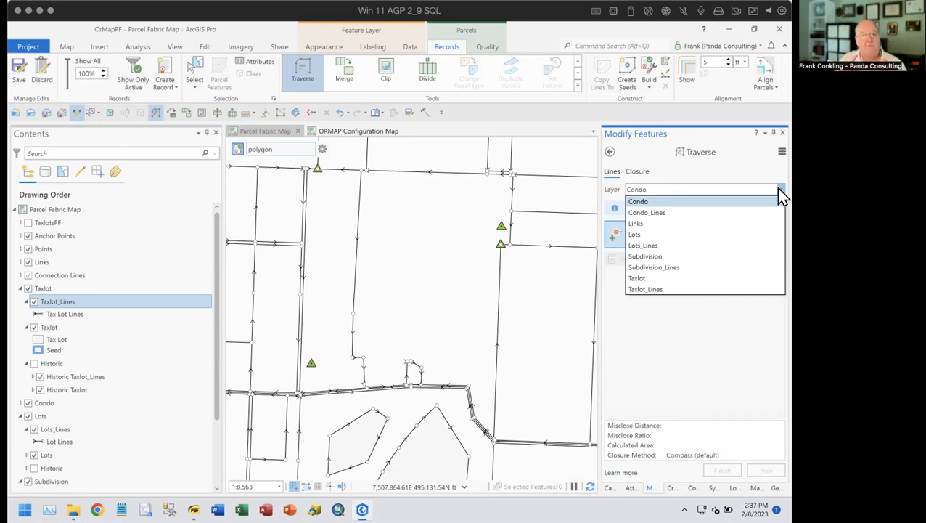
left_click(651, 288)
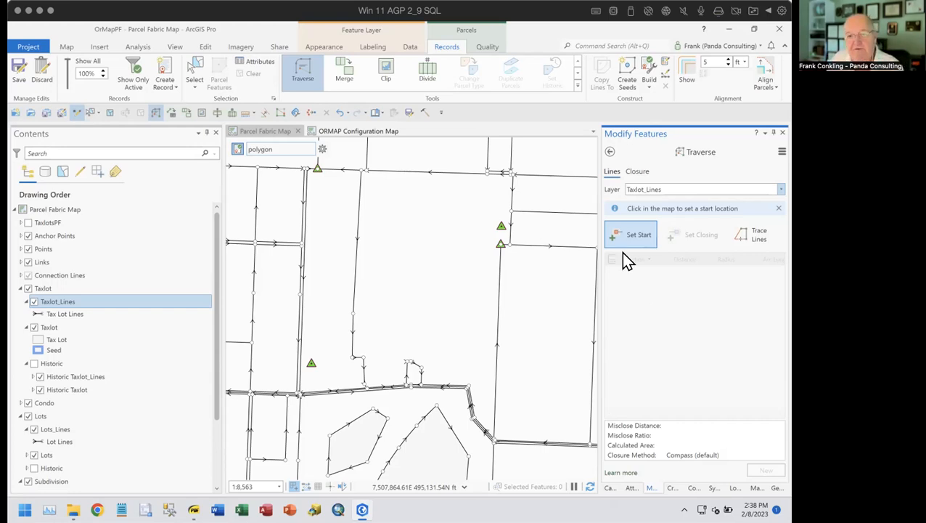
left_click(622, 232)
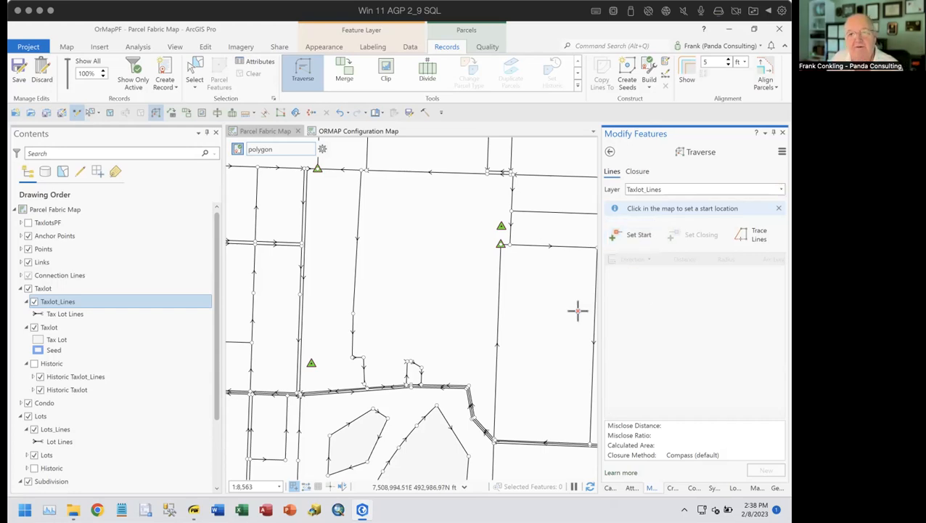
left_click(621, 244)
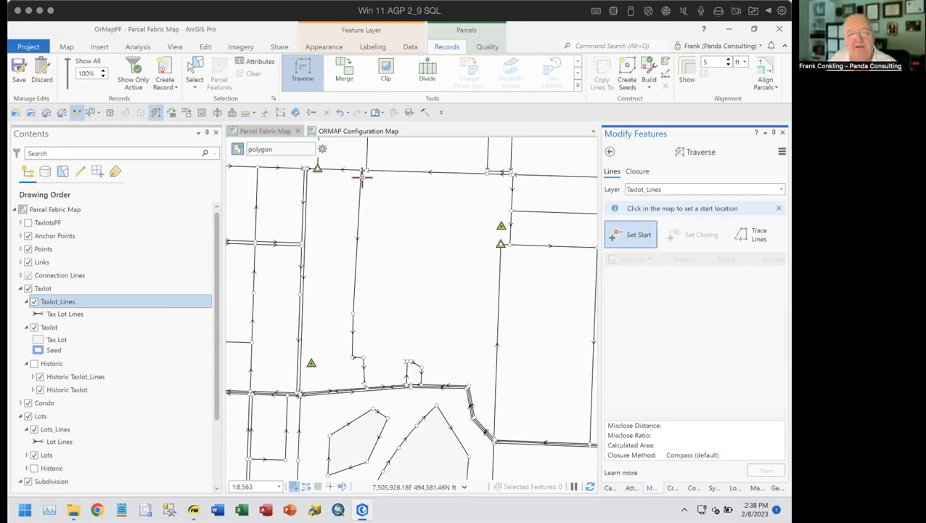
right_click(388, 226)
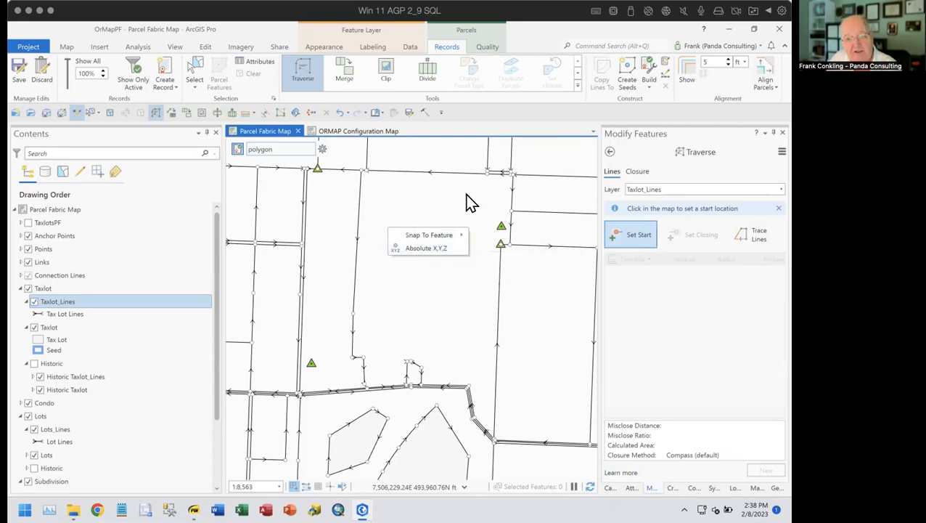
left_click(540, 111)
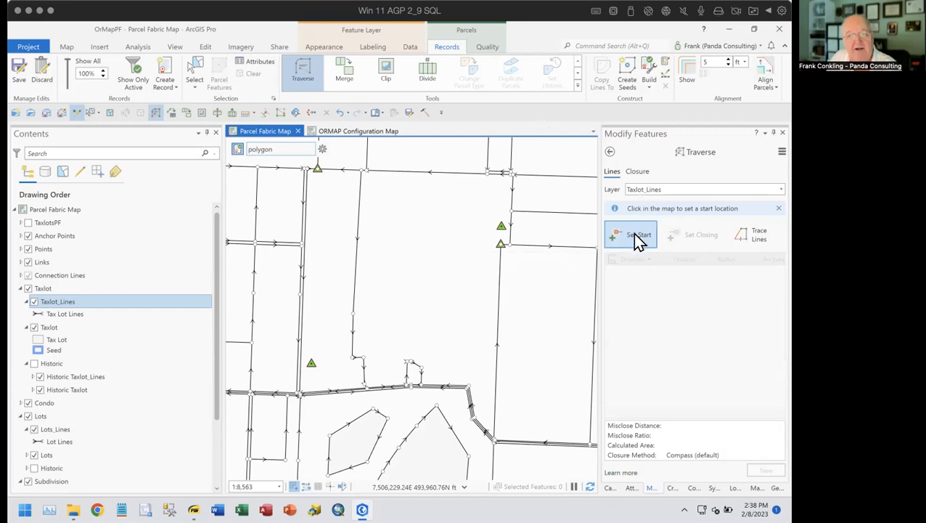
left_click(367, 246)
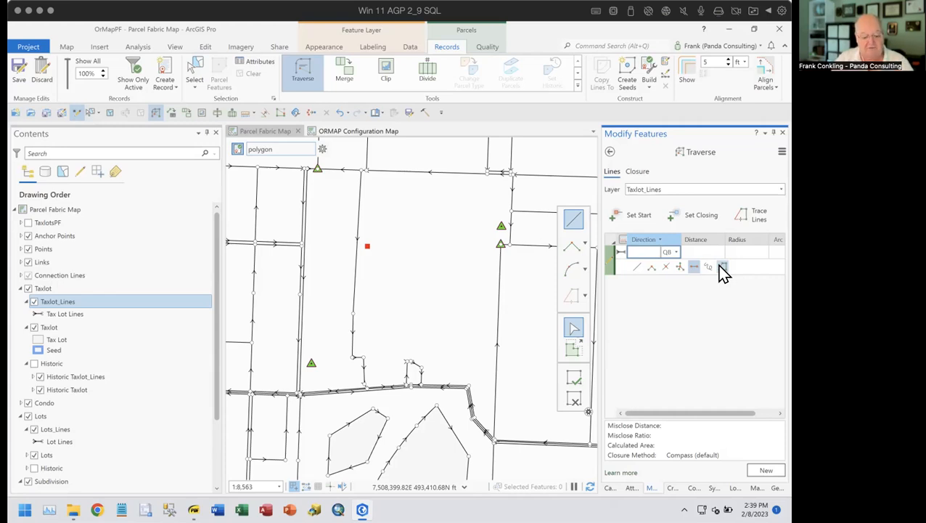
Add the first traverse leg with direction n45de and a distance of 100 ft
type("n45d")
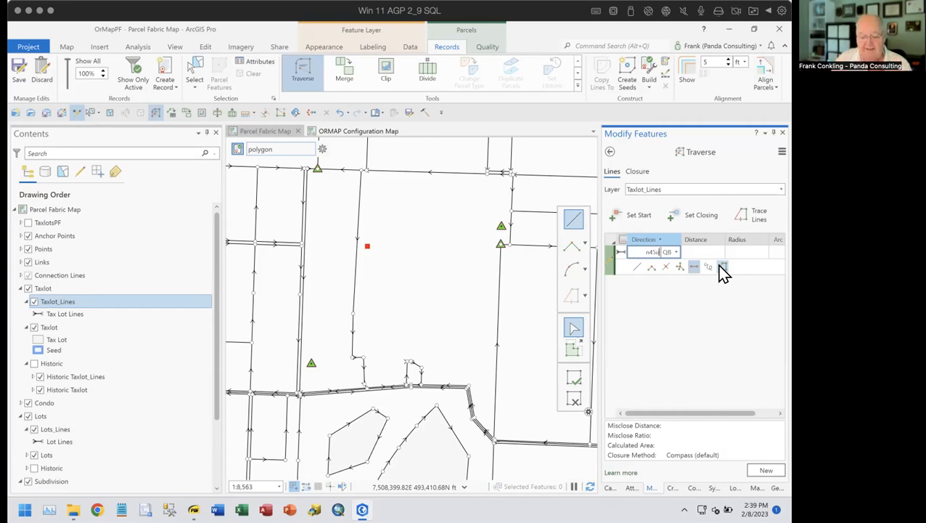
type("e")
key("Tab")
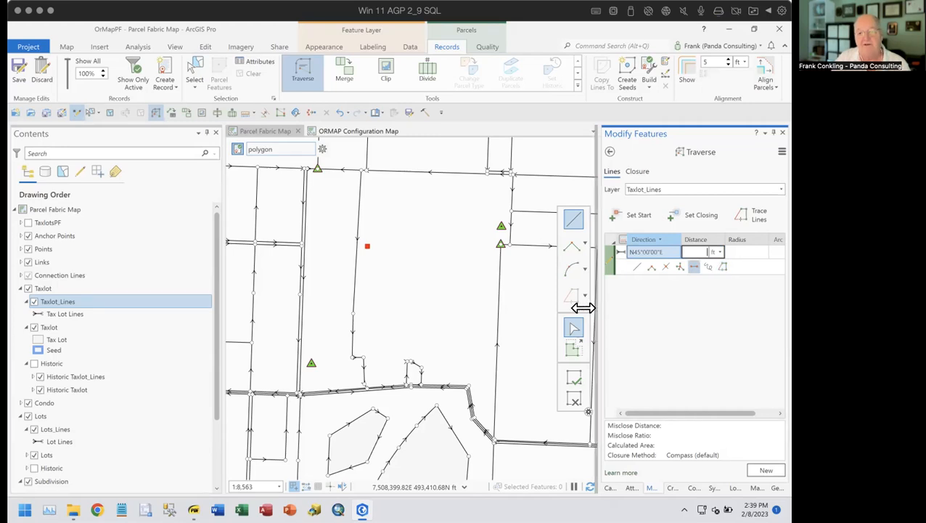
left_click_drag(600, 312, 569, 312)
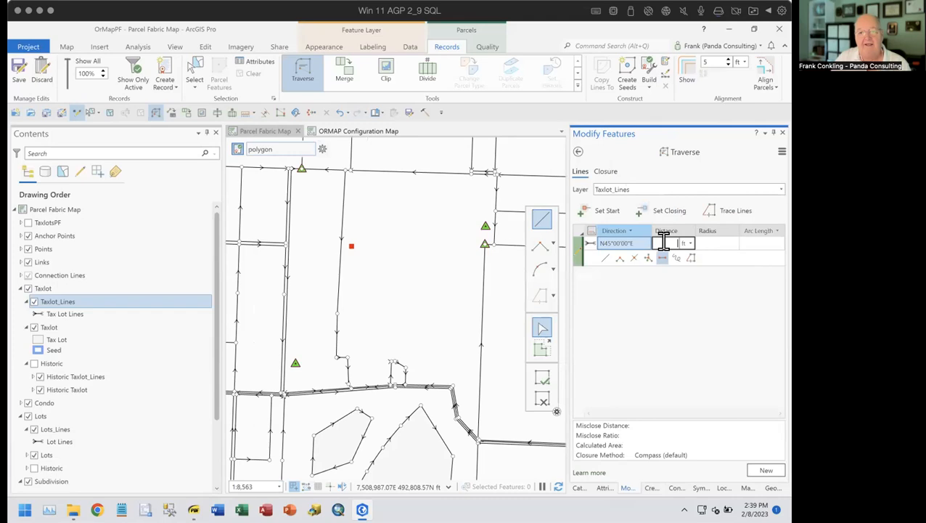
type("1")
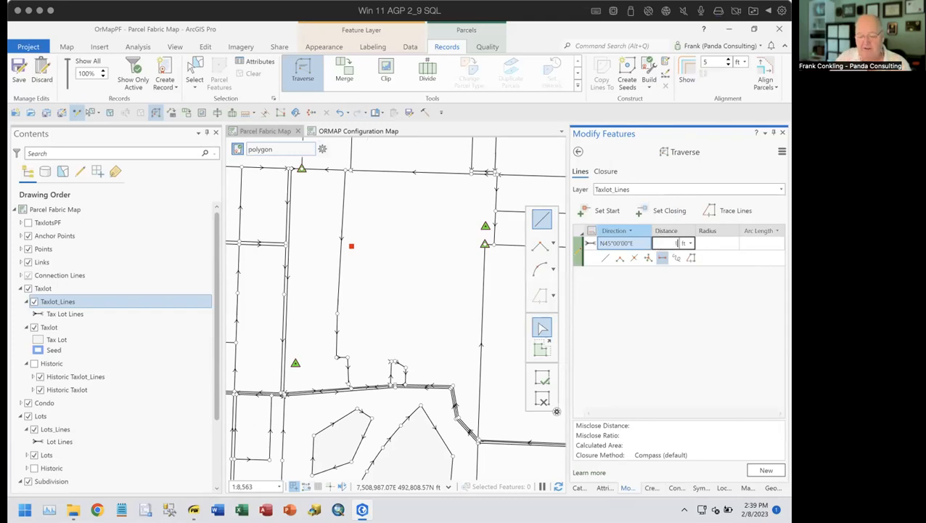
type("00")
key("Return")
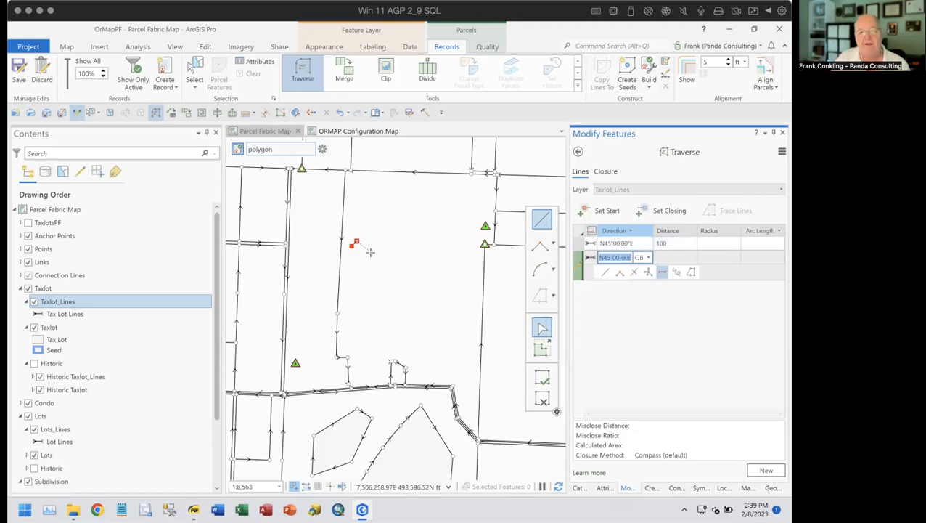
Add a second traverse leg running due north, with direction n0de and a distance of 200 ft
scroll(370, 252, "up", 2)
scroll(370, 252, "up", 3)
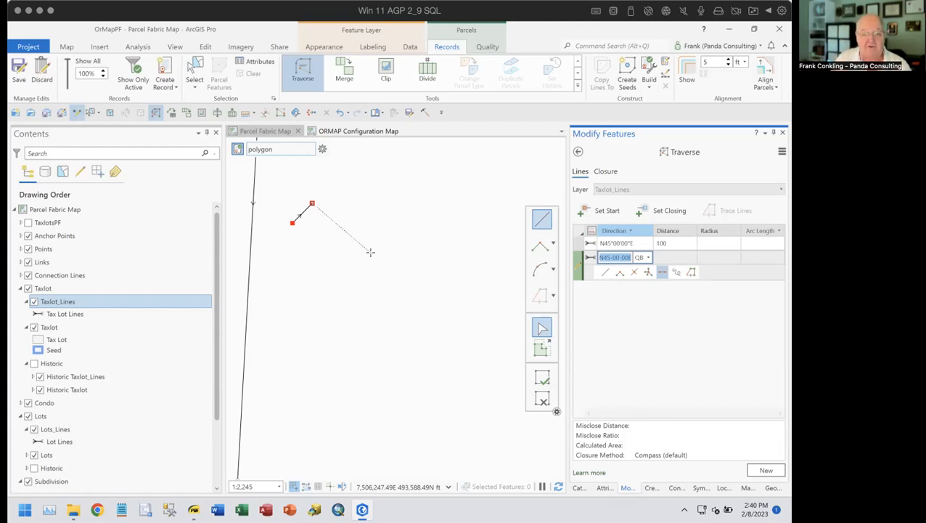
type("n0d")
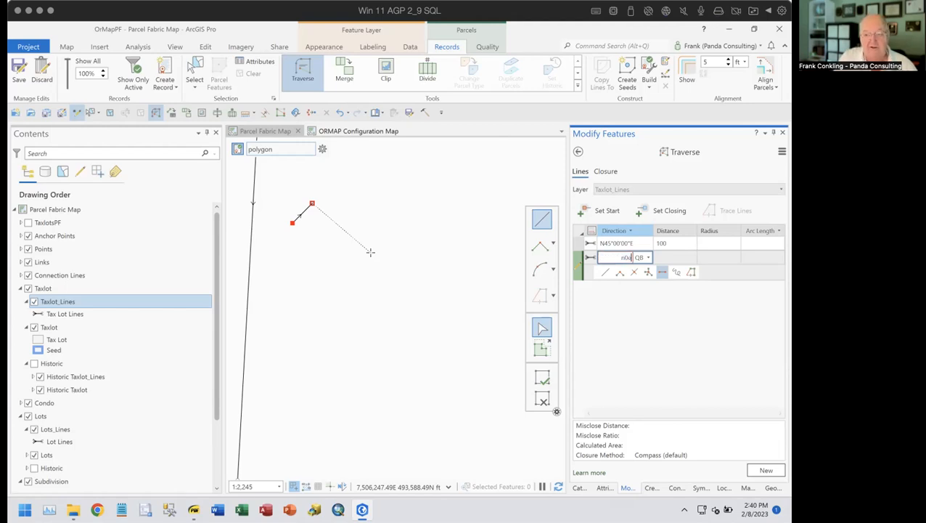
key("Tab")
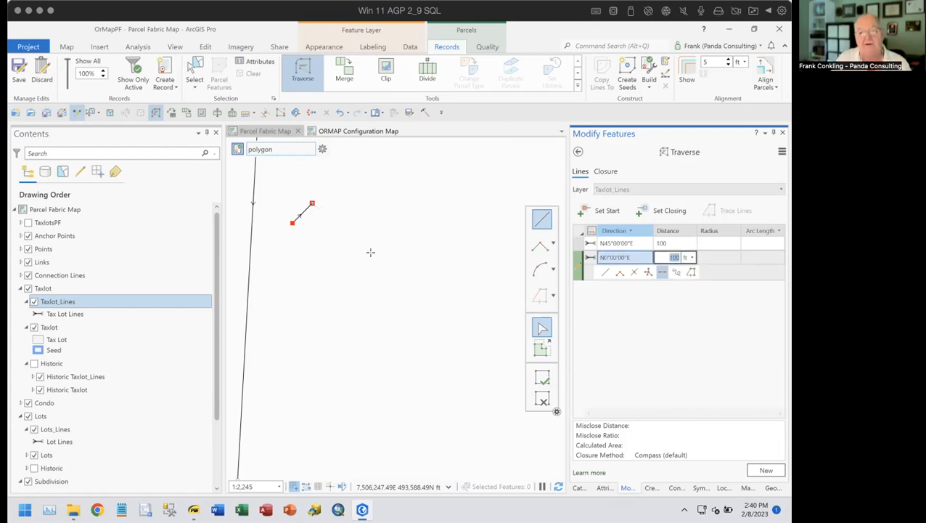
type("200")
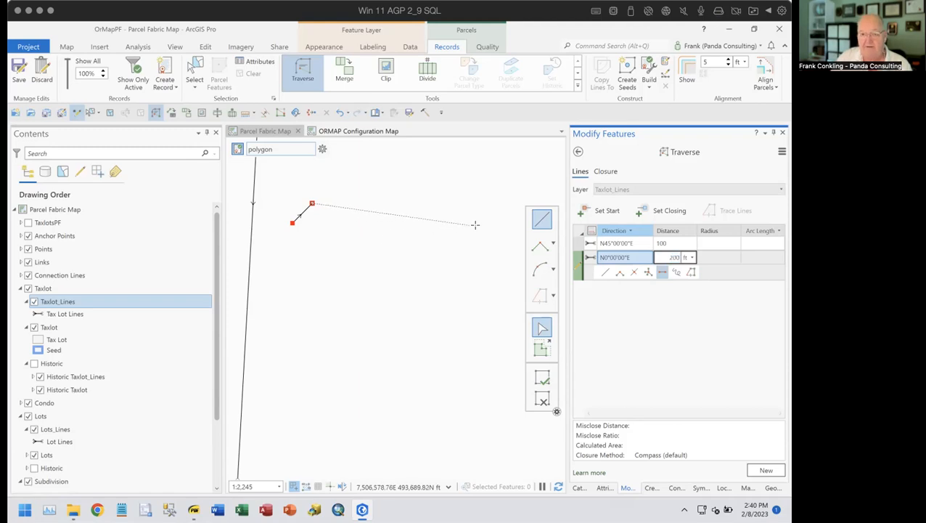
key("Return")
Add a third traverse leg with the quadrant shortcut 45-1 as its direction and a distance of 200 ft
left_click_drag(377, 278, 397, 362)
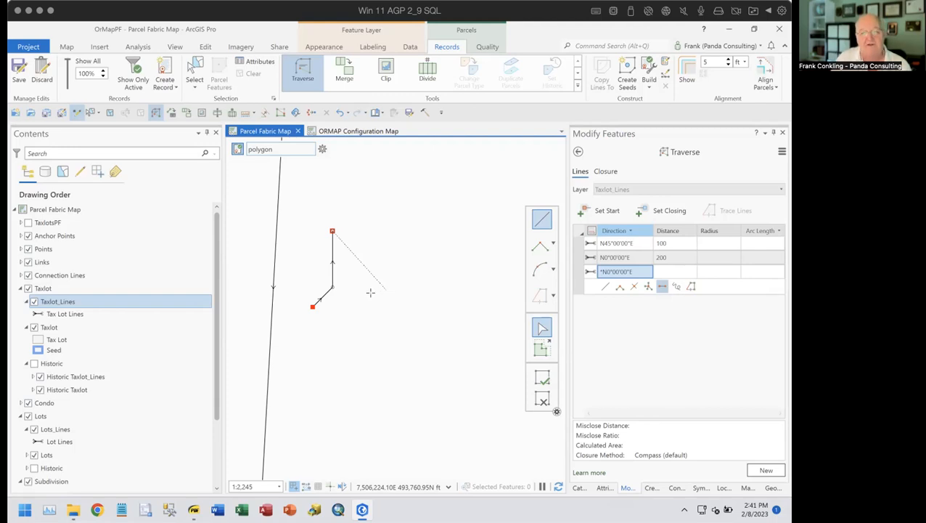
left_click(616, 271)
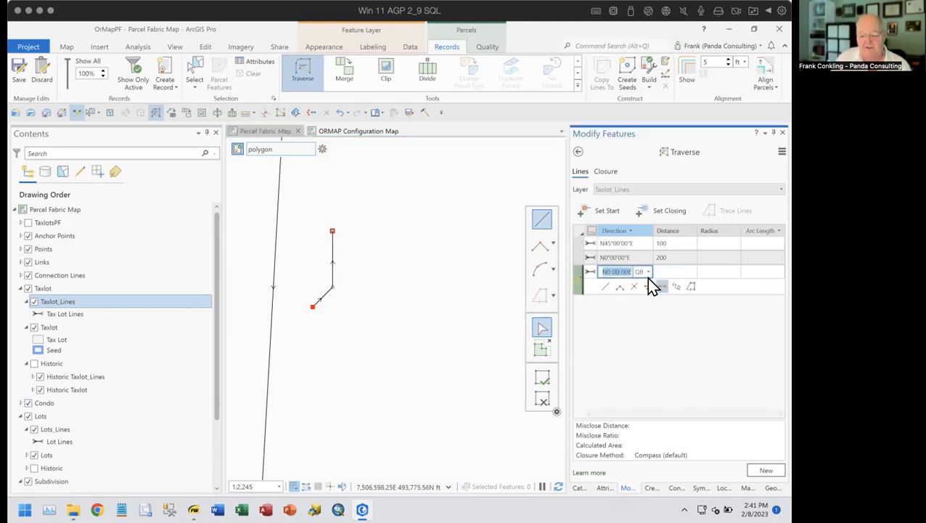
type("45")
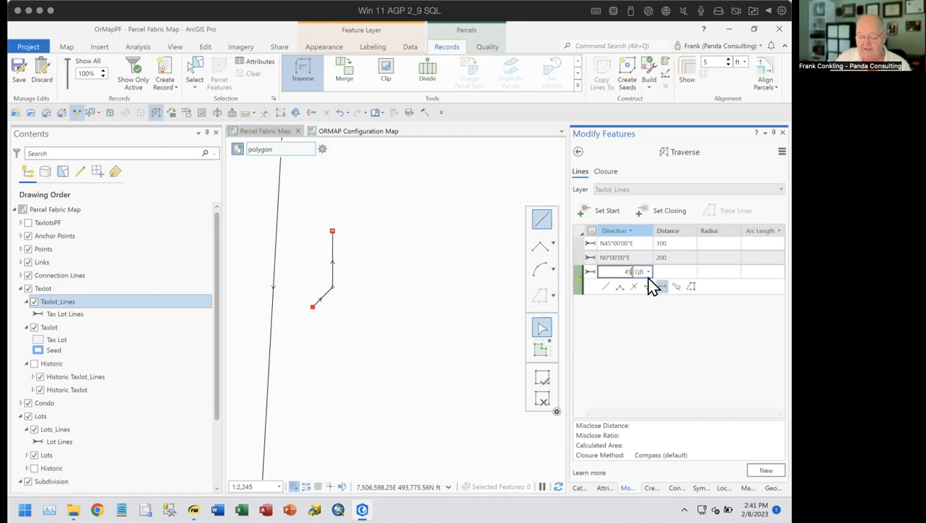
type("-1")
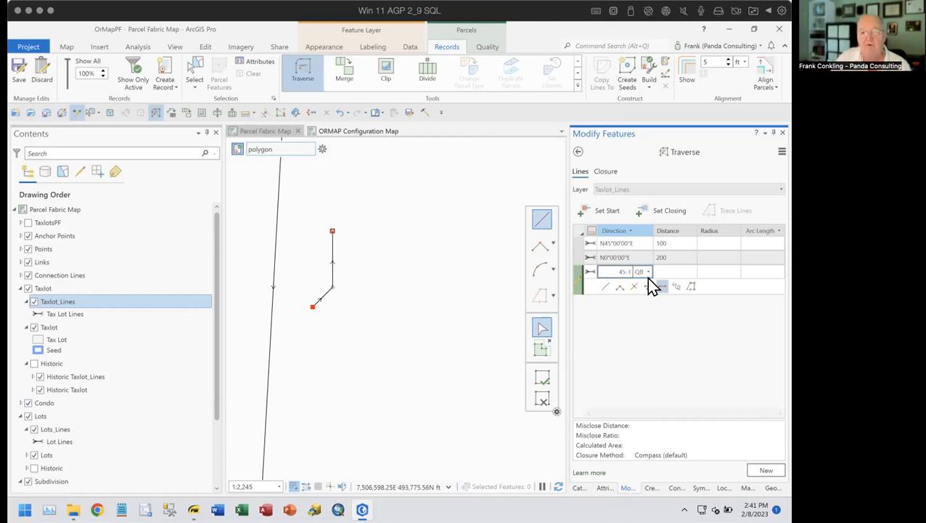
key("Tab")
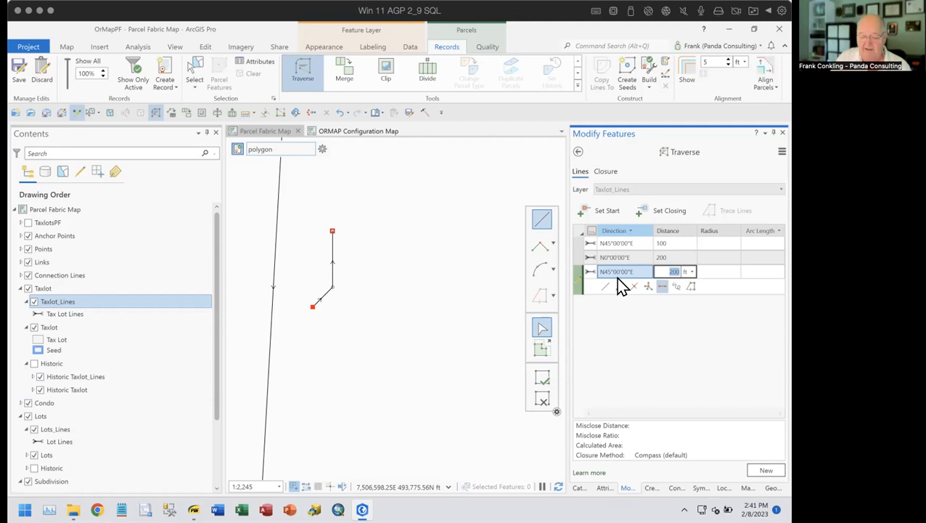
type("200")
key("Return")
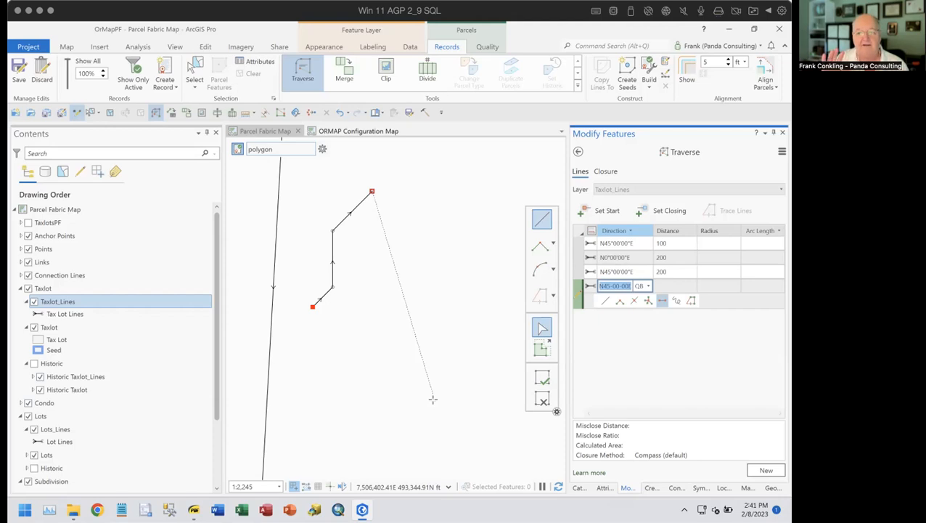
Open the online help on entering a traverse and read the numeric keypad examples and quadrant bearing shortcuts
left_click(588, 473)
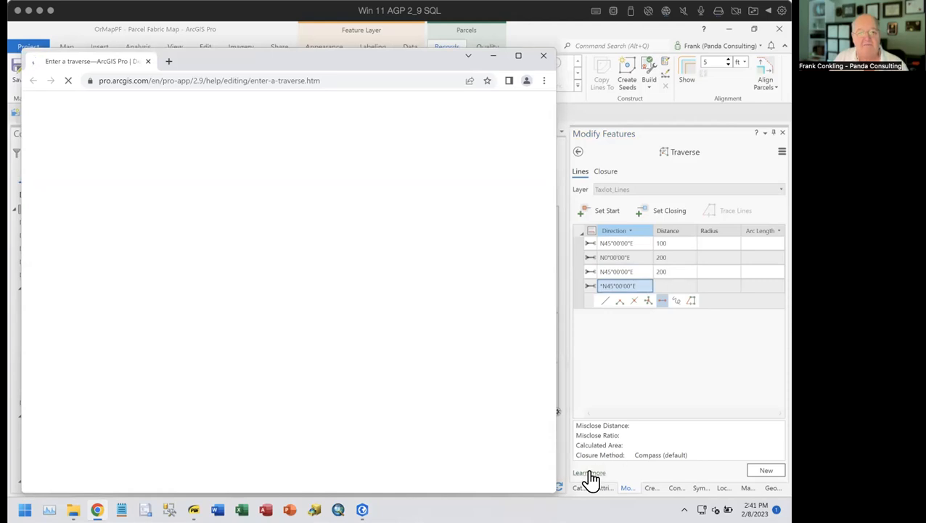
scroll(341, 341, "down", 5)
scroll(341, 341, "down", 7)
scroll(342, 344, "down", 10)
scroll(334, 338, "down", 8)
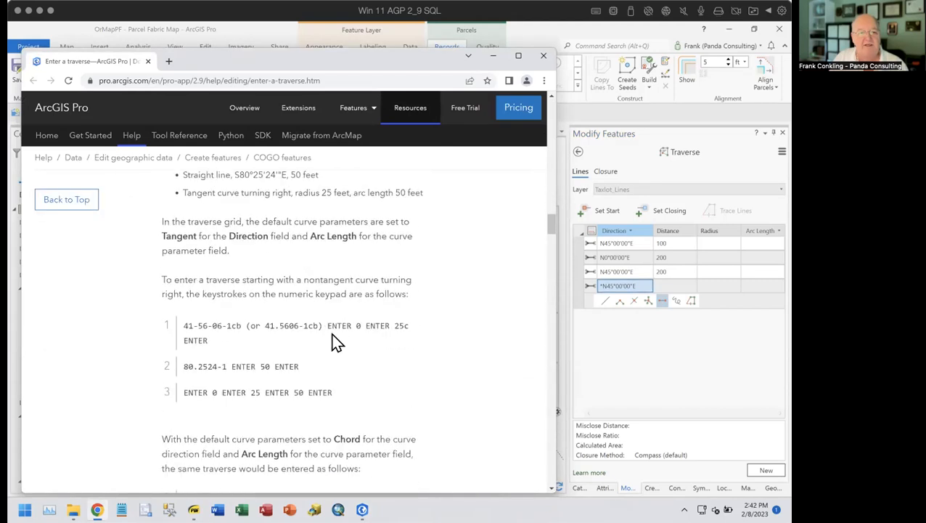
scroll(332, 345, "down", 2)
scroll(330, 333, "up", 4)
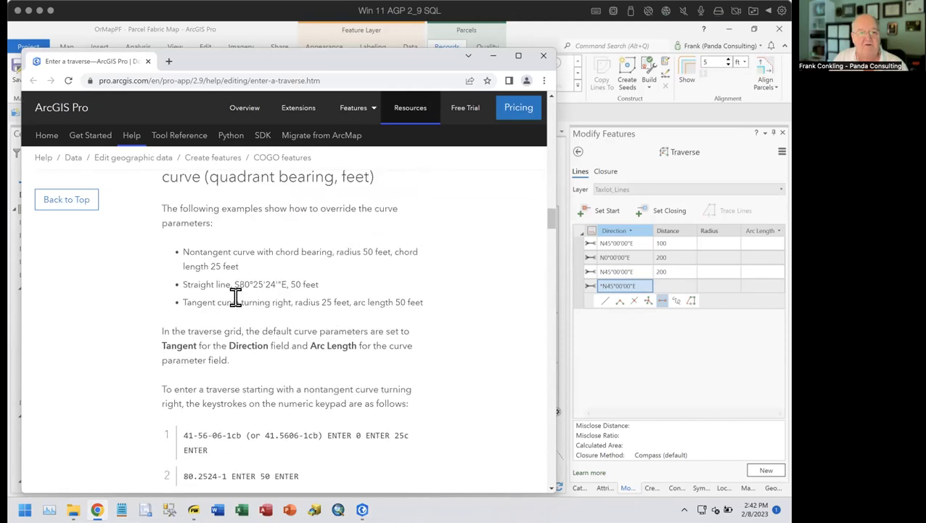
scroll(357, 237, "down", 6)
scroll(356, 236, "down", 12)
scroll(352, 236, "down", 15)
scroll(351, 236, "down", 7)
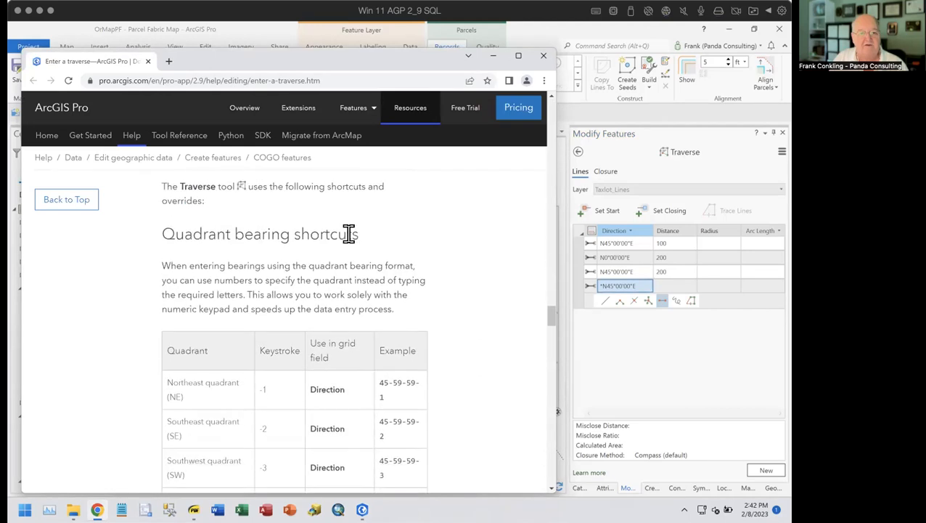
scroll(349, 236, "down", 1)
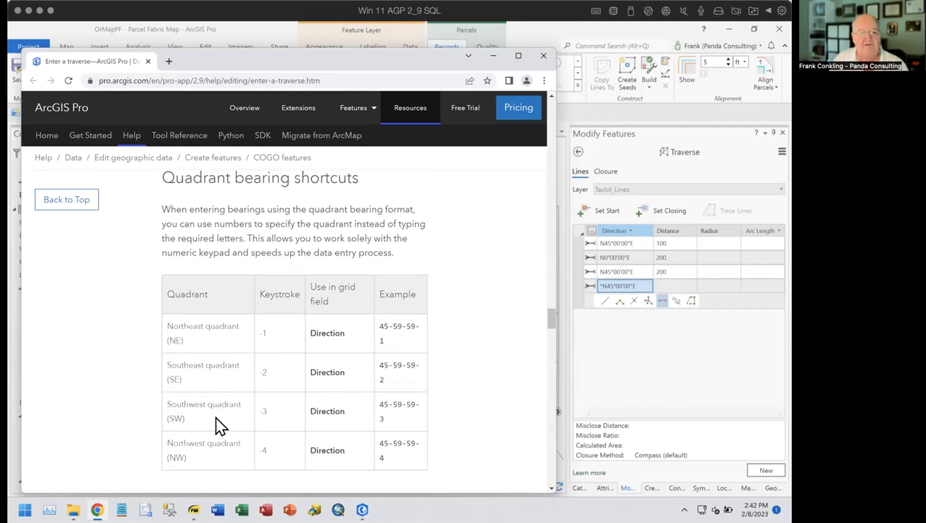
Review the direction calculation, curve override and calculator shortcuts in the traverse help, then close the help window
scroll(456, 374, "down", 4)
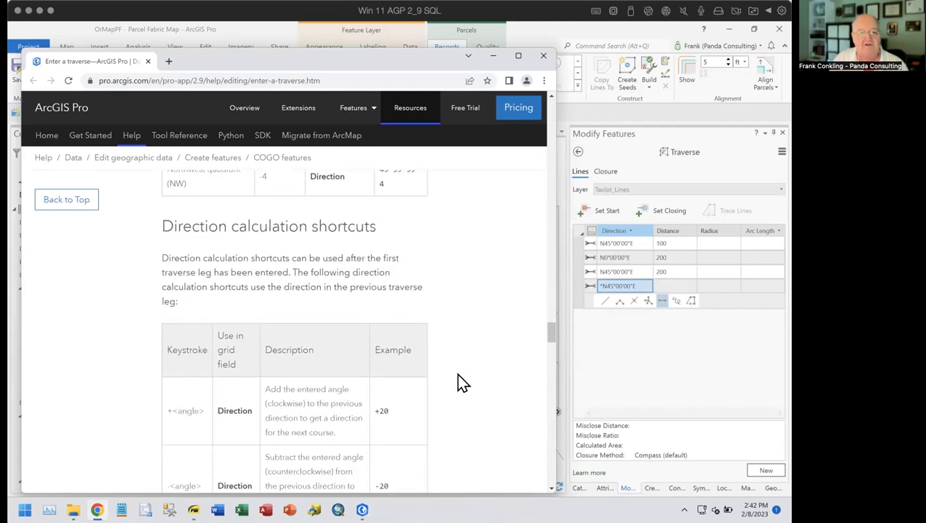
scroll(457, 373, "down", 3)
scroll(456, 373, "down", 1)
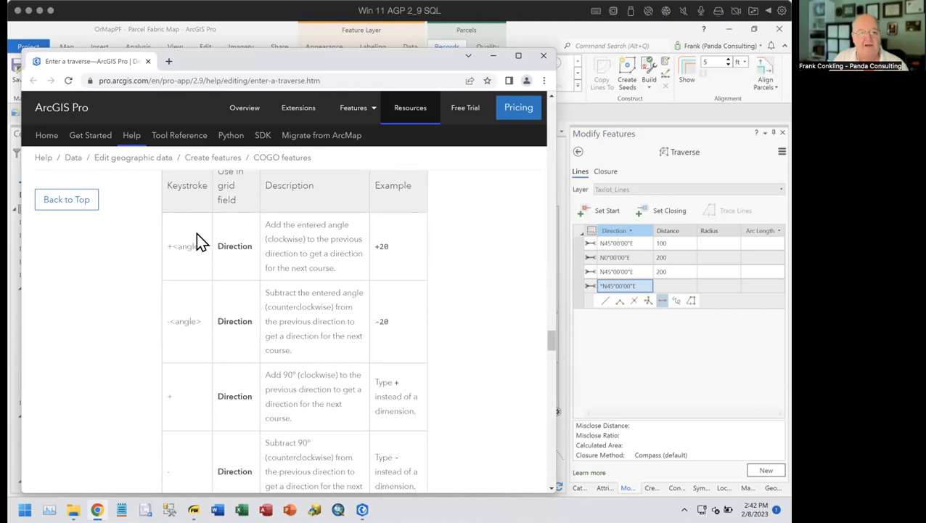
scroll(466, 304, "down", 6)
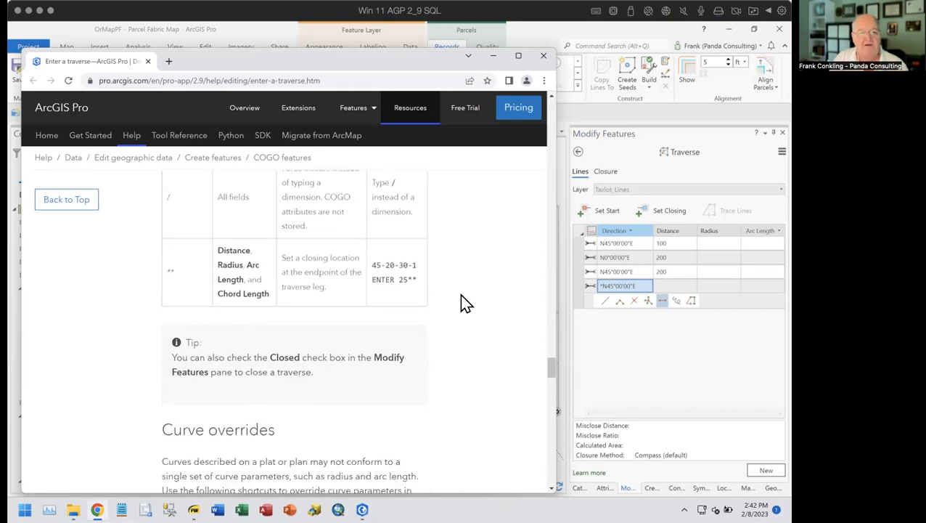
scroll(464, 304, "down", 3)
scroll(459, 301, "down", 5)
scroll(465, 304, "down", 5)
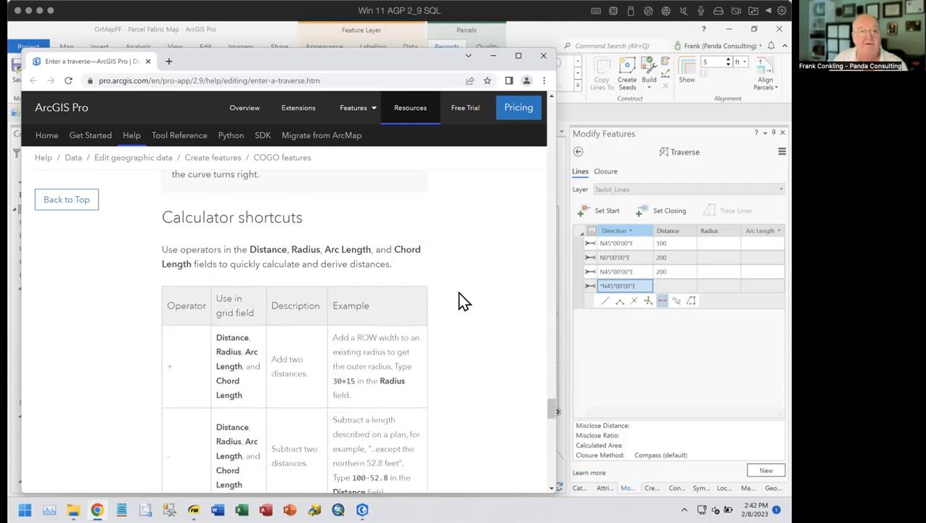
scroll(464, 301, "down", 4)
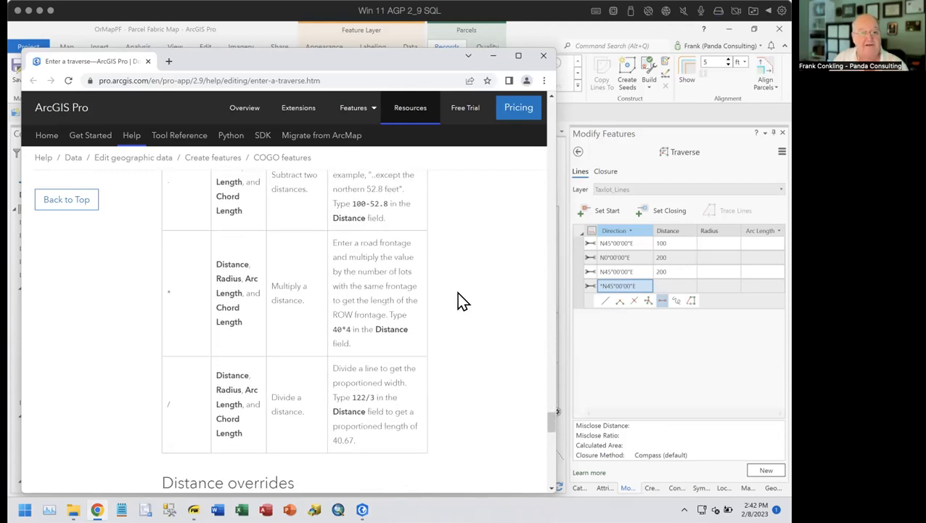
left_click(544, 56)
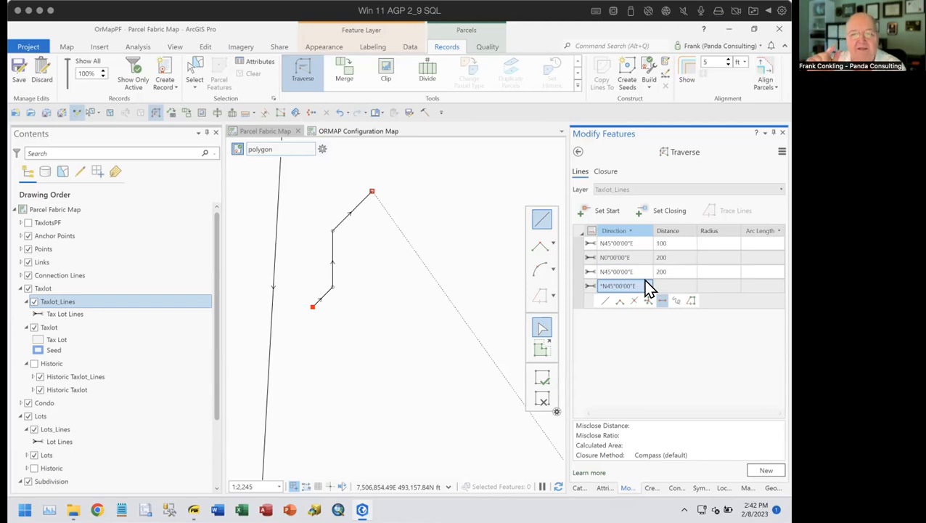
Add a fourth traverse leg that keeps the previous leg's direction, with a distance of 150 ft
key("F1")
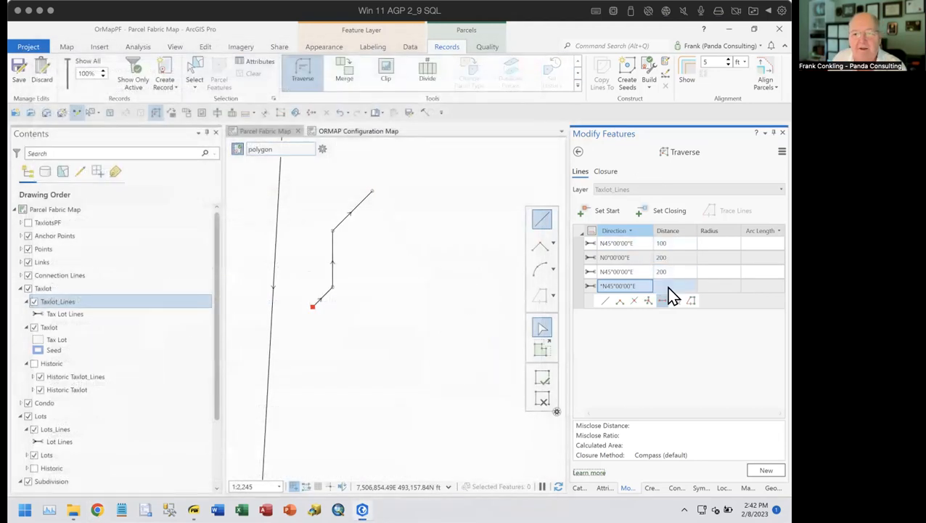
left_click(668, 287)
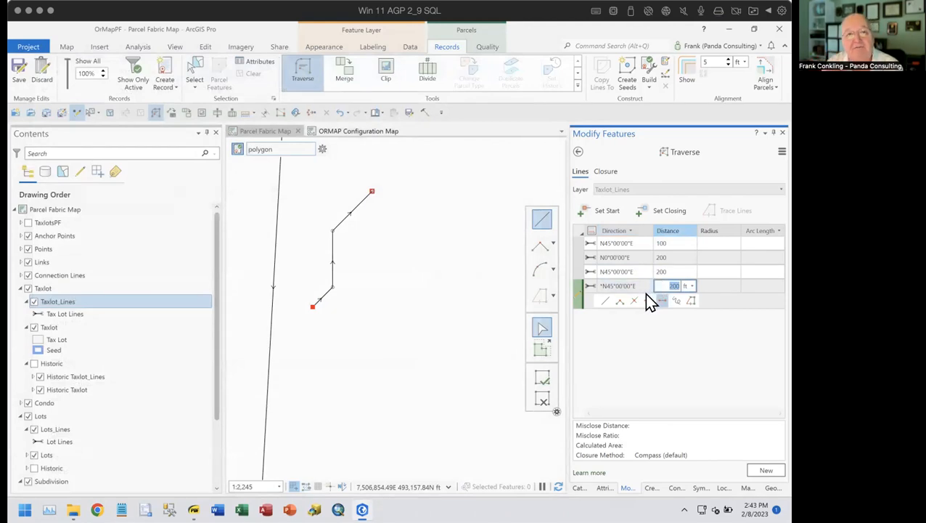
type("150")
key("Return")
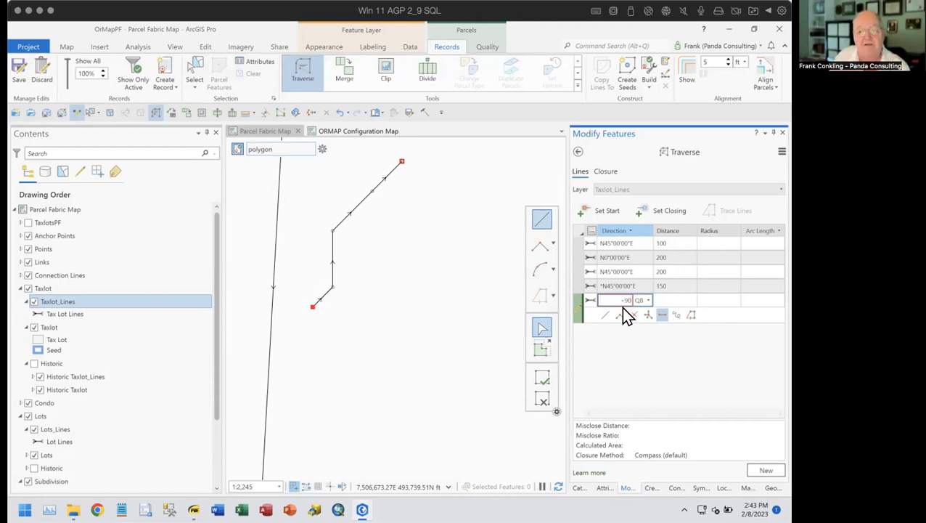
Add a 50 ft leg deflected +90 from the previous direction, and another deflected -90 with the same distance
key("Tab")
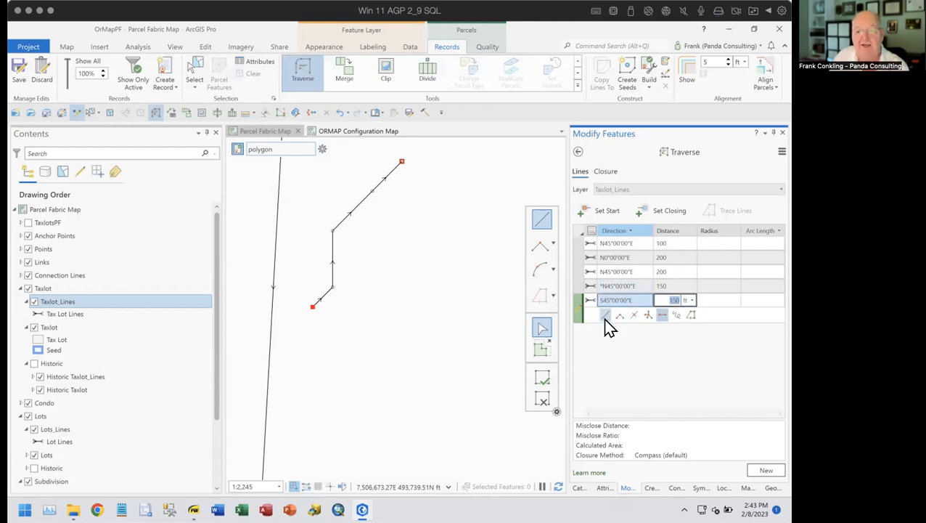
type("50")
key("Return")
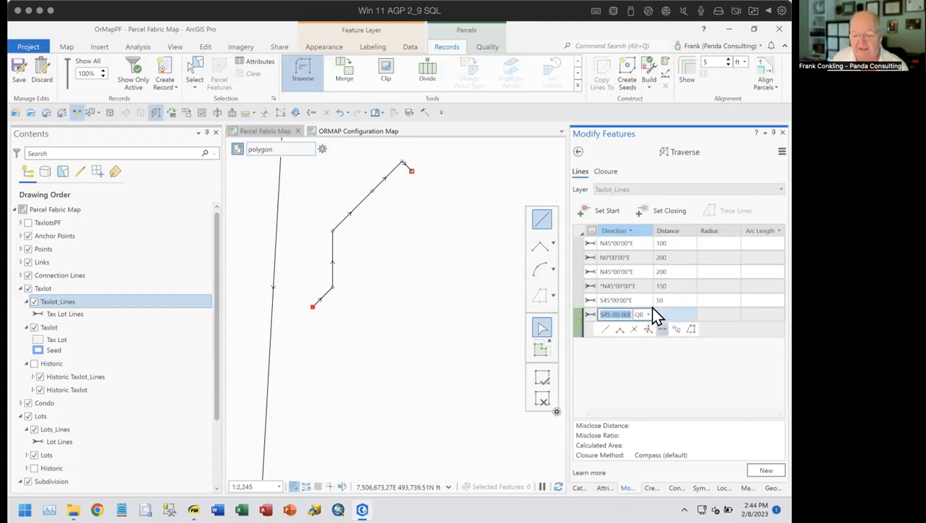
key("BackSpace")
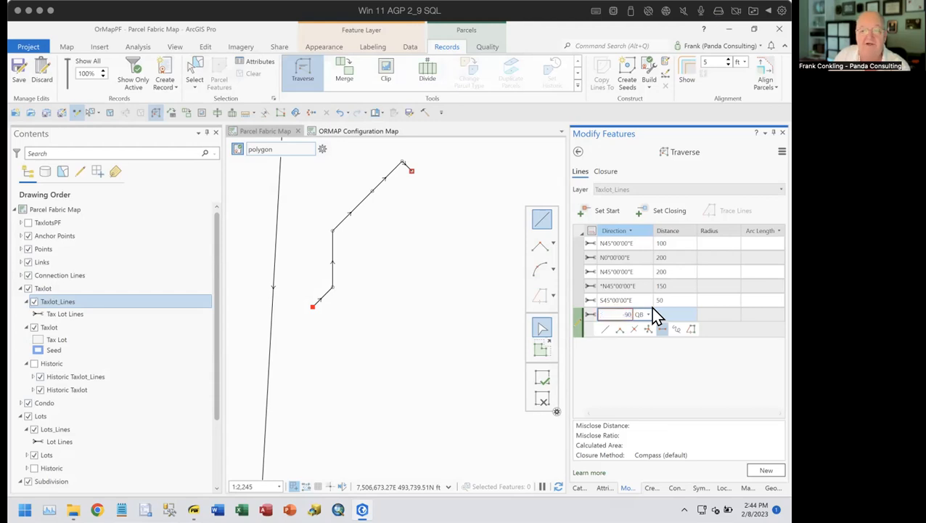
key("Tab")
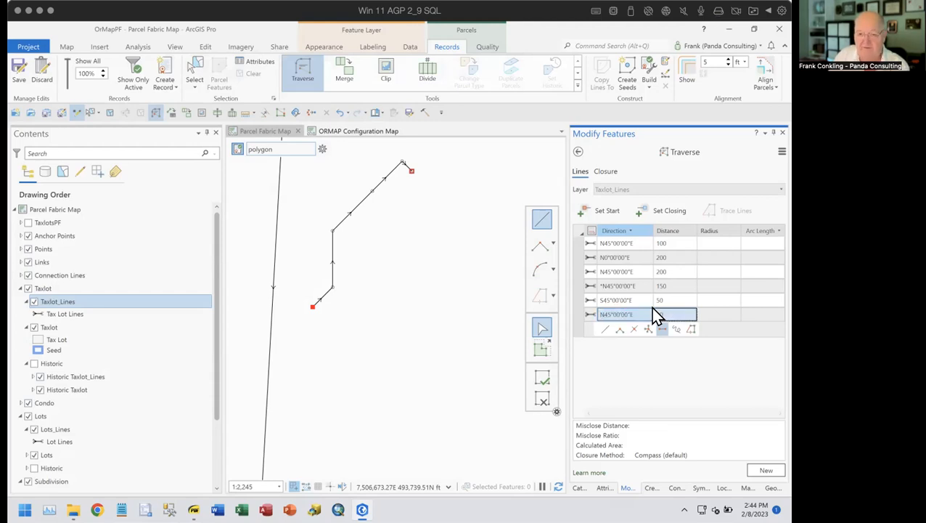
key("Return")
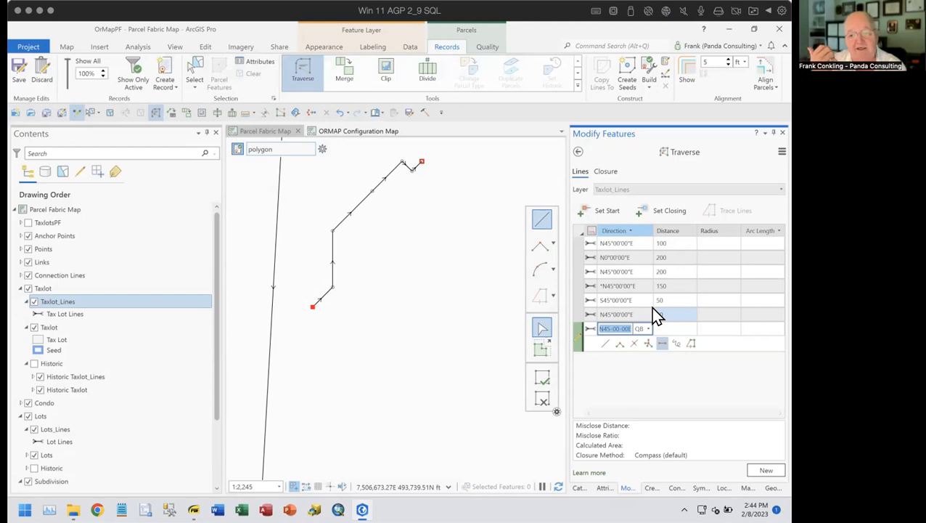
Add a 200 ft traverse leg with the direction entered in keypad shorthand as 60.3015-2 for S60°30'15"E
type("60")
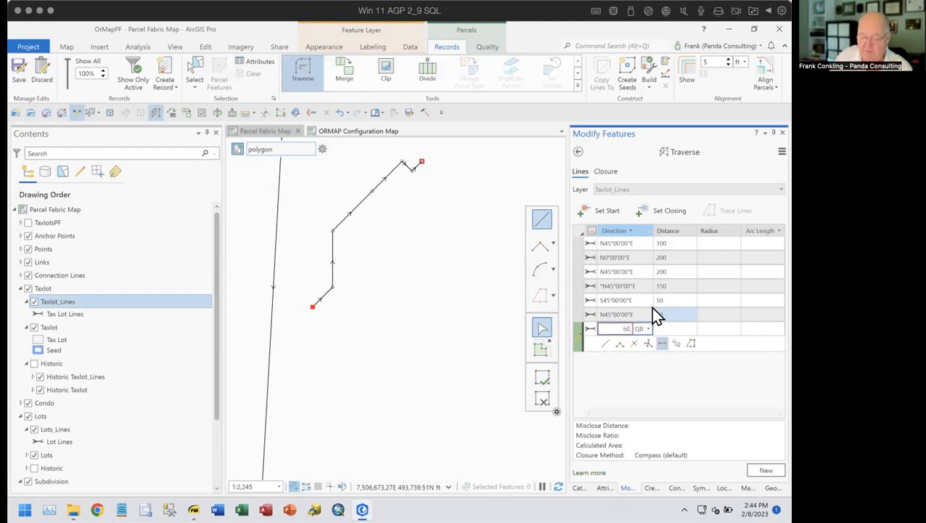
type(".301")
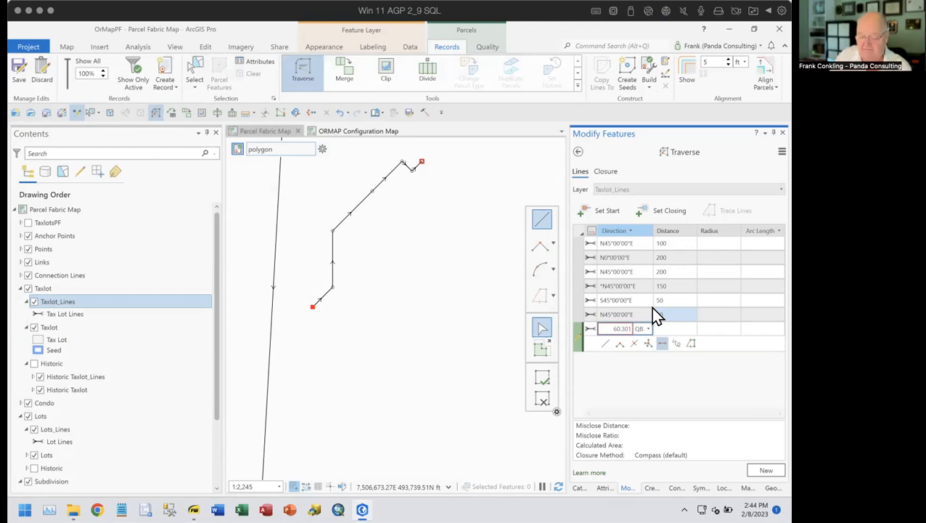
type("5-2")
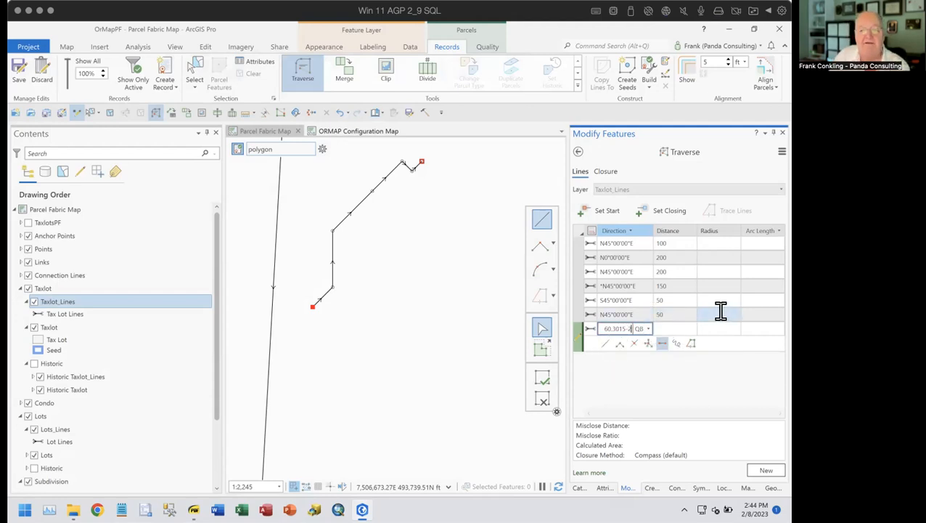
key("Tab")
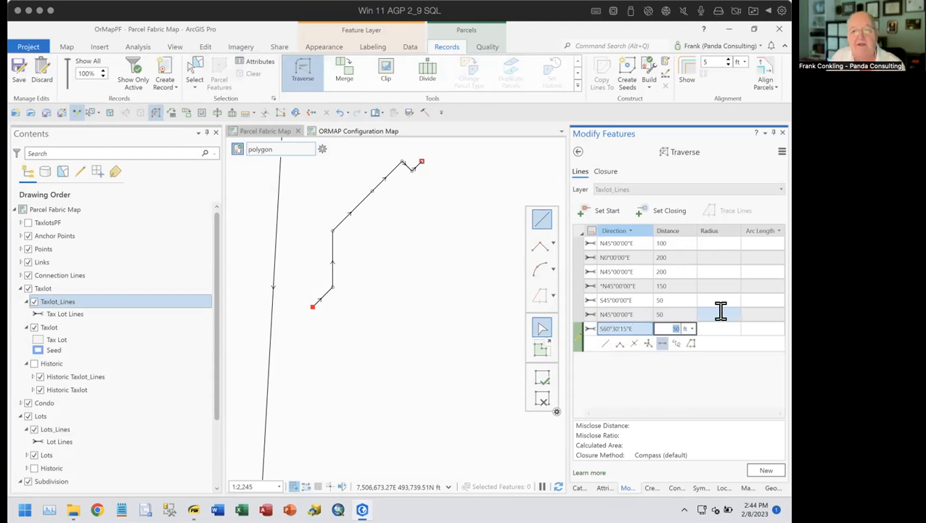
type("200")
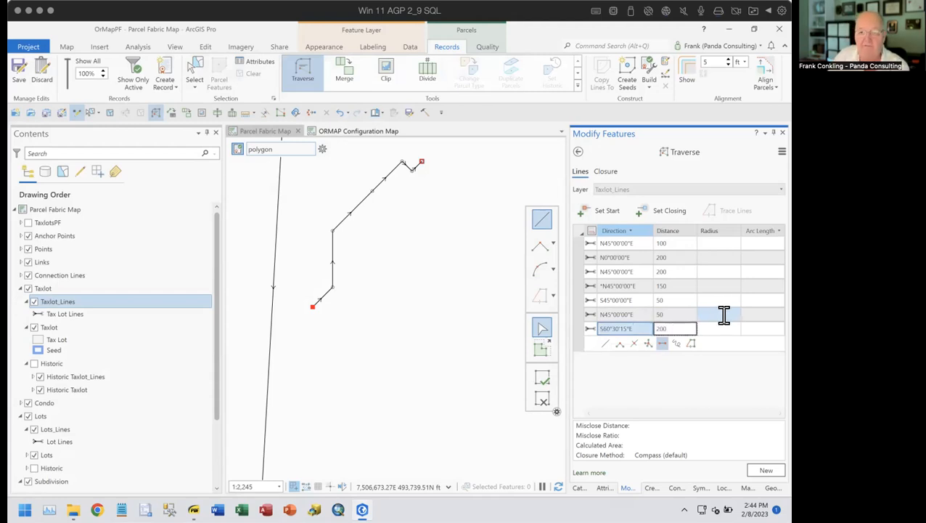
key("Return")
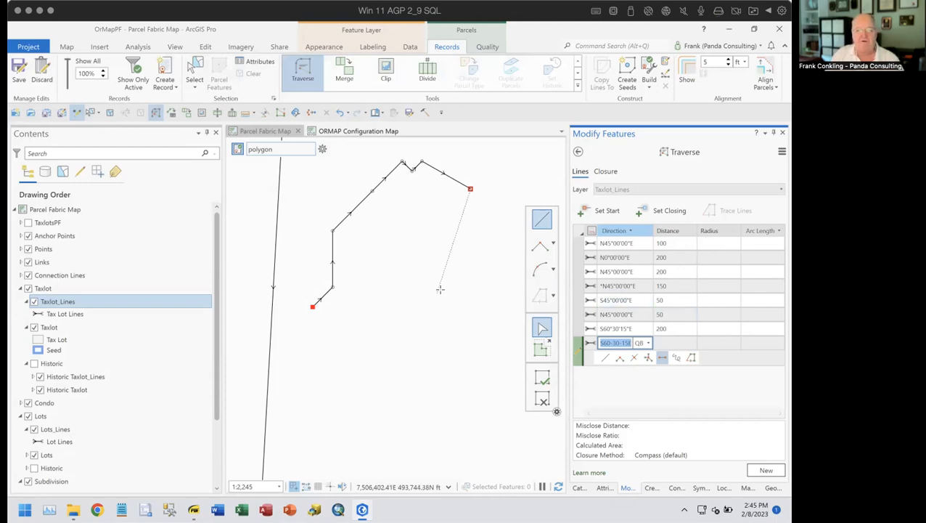
left_click(631, 231)
left_click(627, 198)
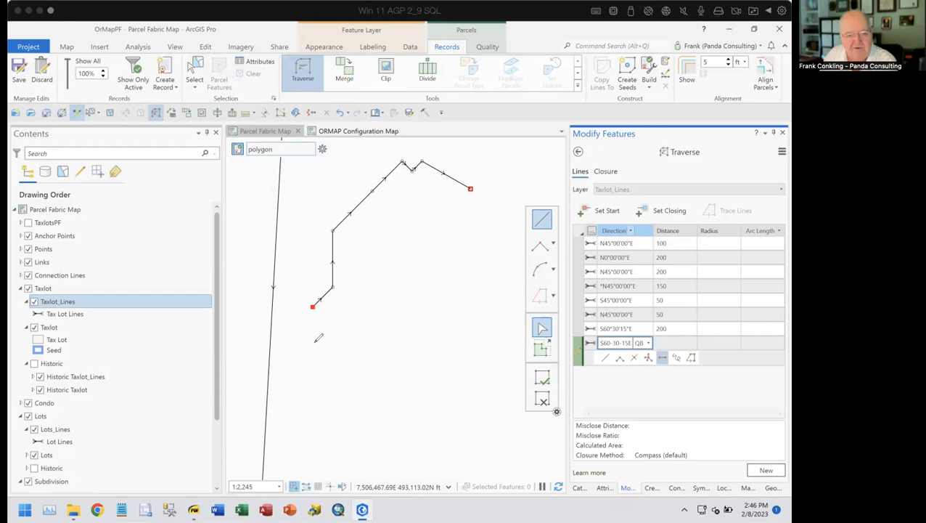
Draw a slanted radius line with endpoint dots freehand below the traverse, and label it R and RB
left_click_drag(317, 335, 429, 413)
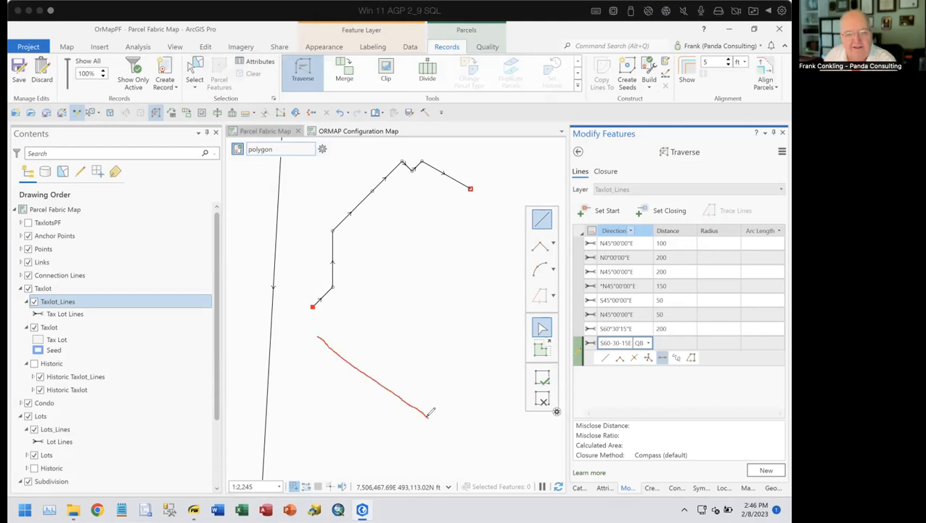
left_click(315, 335)
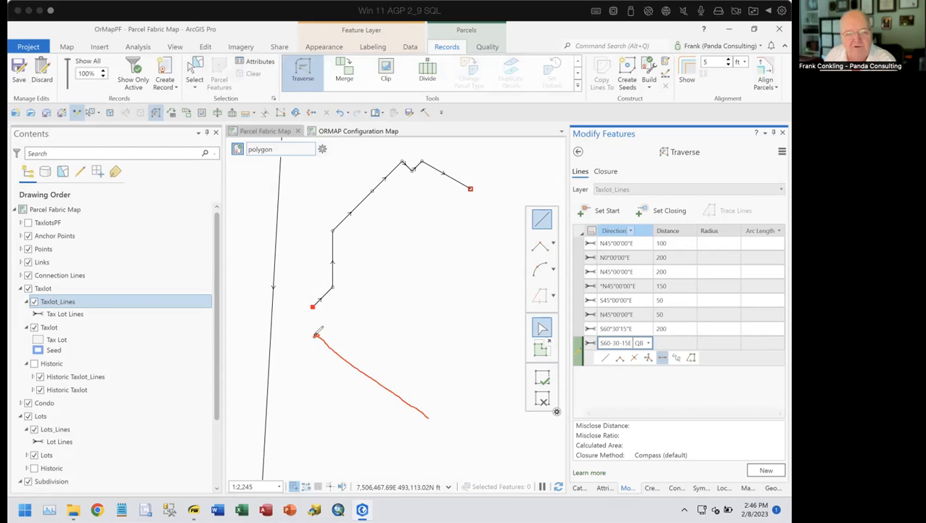
left_click(429, 418)
mouse_move(339, 404)
left_mouse_down()
mouse_move(338, 383)
mouse_move(363, 401)
left_mouse_up()
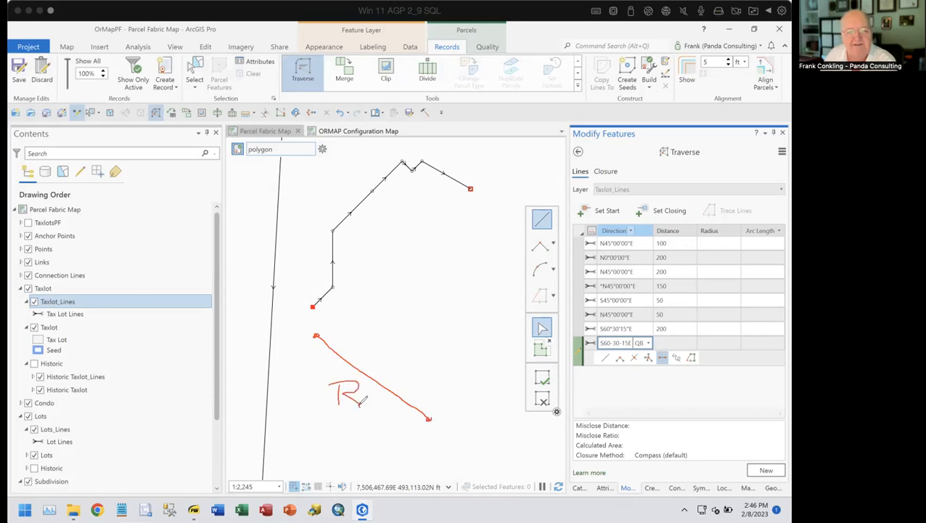
mouse_move(370, 364)
left_mouse_down()
mouse_move(376, 371)
mouse_move(375, 359)
mouse_move(378, 369)
mouse_move(388, 359)
mouse_move(388, 369)
left_mouse_up()
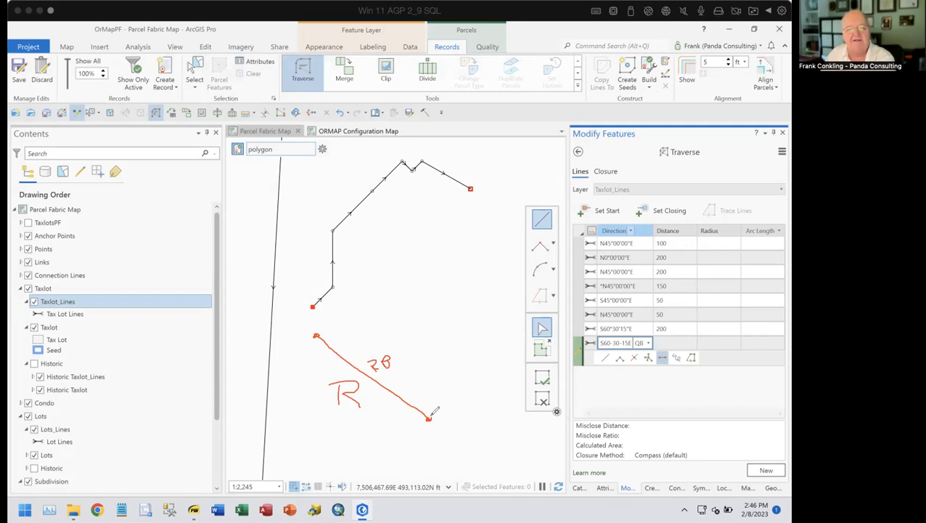
Draw the curve's arc and its second radius back to the centre, and label the arc ends PC and PT
mouse_move(317, 333)
left_mouse_down()
mouse_move(372, 298)
mouse_move(439, 293)
mouse_move(466, 308)
left_mouse_up()
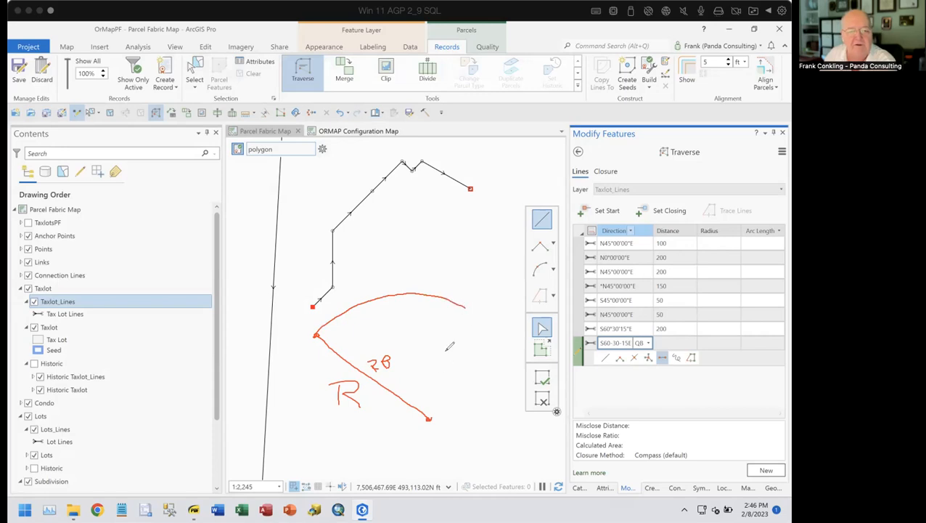
left_click_drag(465, 305, 430, 415)
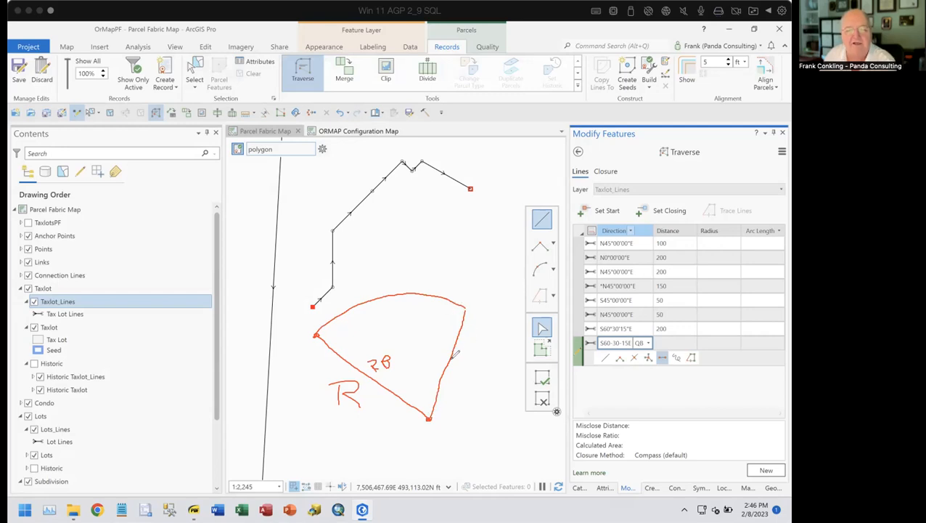
mouse_move(451, 362)
left_mouse_down()
mouse_move(470, 373)
mouse_move(459, 354)
mouse_move(459, 365)
mouse_move(479, 362)
left_mouse_up()
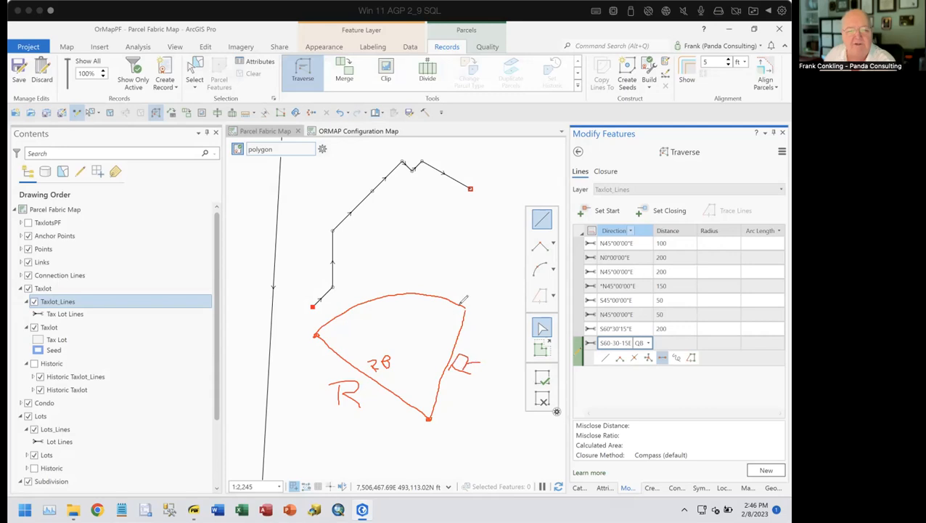
left_click_drag(462, 310, 467, 312)
mouse_move(287, 345)
left_mouse_down()
mouse_move(281, 330)
mouse_move(293, 324)
mouse_move(303, 343)
left_mouse_up()
mouse_move(485, 302)
left_mouse_down()
mouse_move(487, 322)
mouse_move(490, 307)
mouse_move(506, 317)
mouse_move(512, 305)
left_mouse_up()
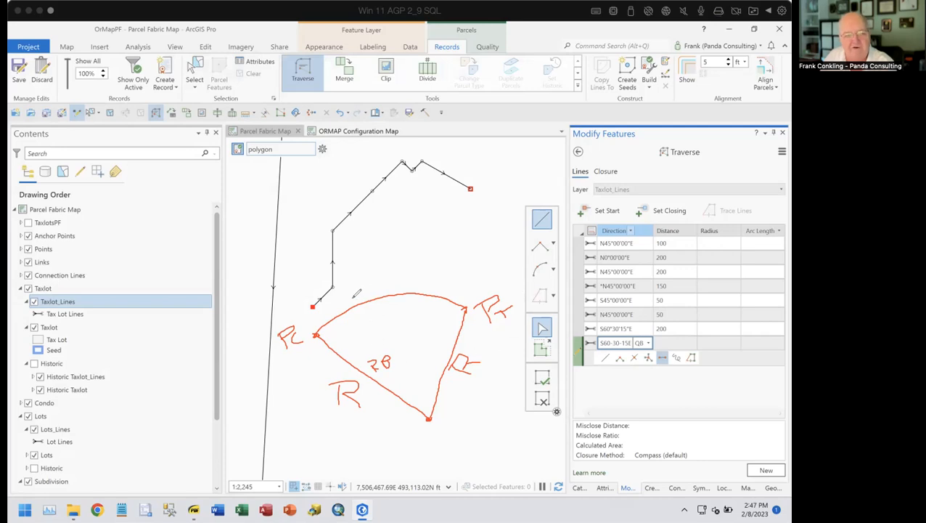
Label the arc AL and draw the chord from PC to PT, marked C
left_click_drag(356, 302, 370, 299)
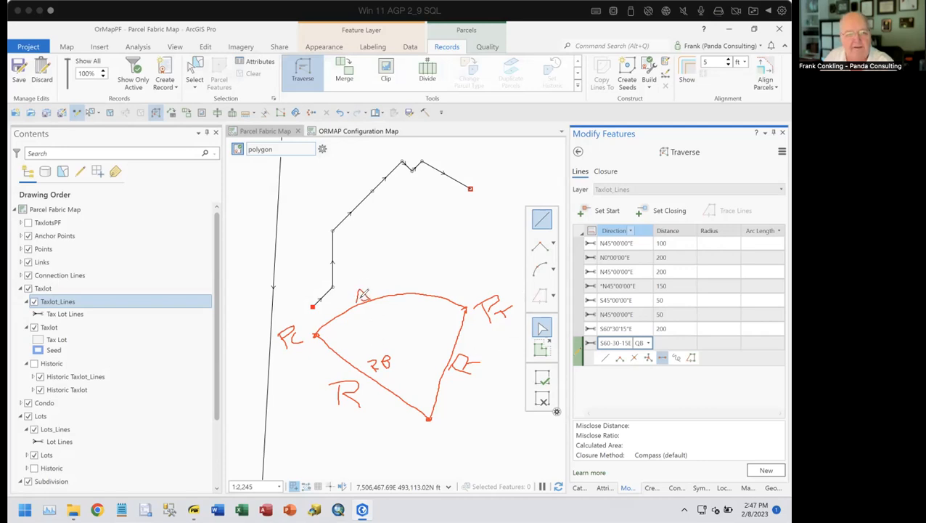
left_click_drag(375, 284, 381, 291)
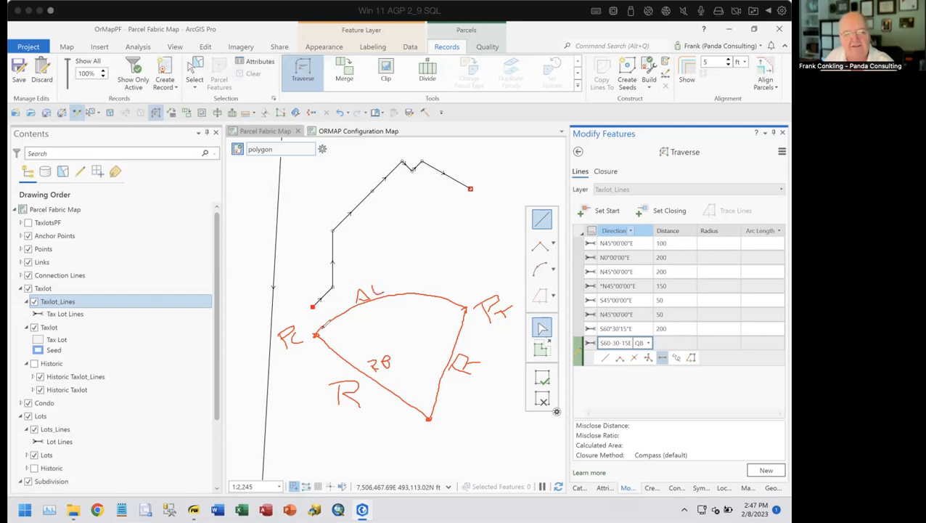
left_click(467, 296)
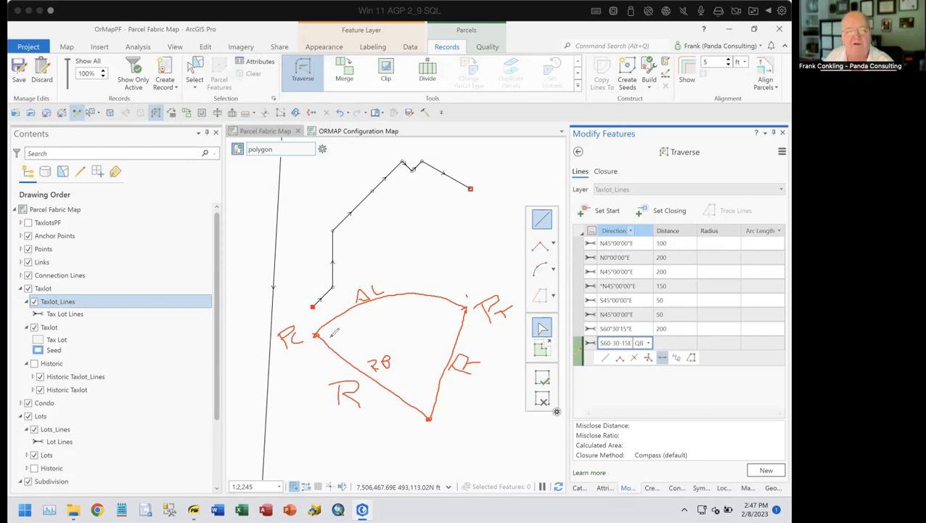
left_click_drag(317, 333, 466, 307)
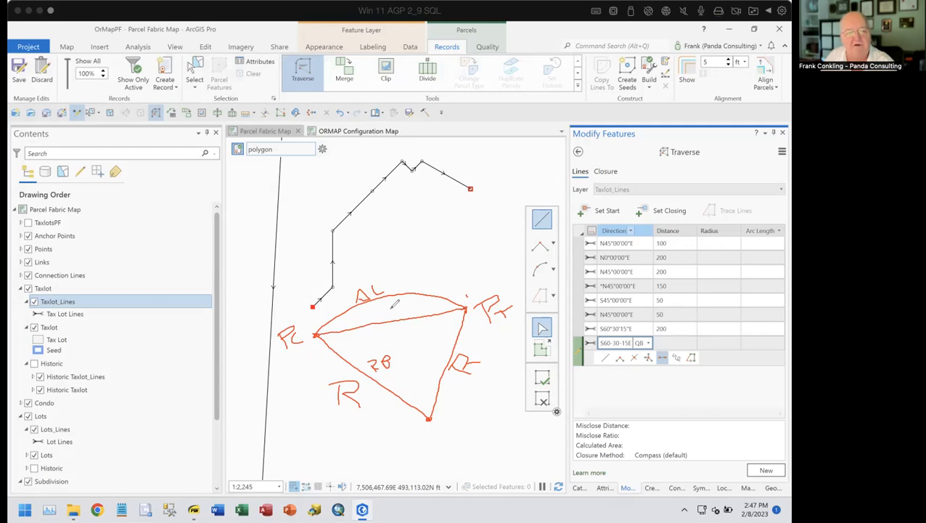
mouse_move(392, 307)
left_mouse_down()
mouse_move(383, 311)
mouse_move(392, 316)
left_mouse_up()
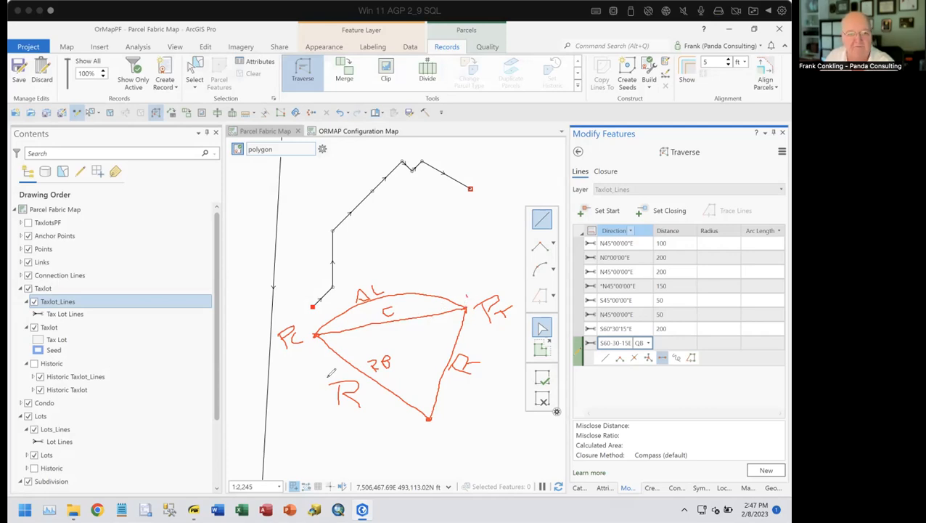
Draw the tangent lines through PC and PT until they intersect, and label the intersection PI
left_click_drag(238, 421, 320, 329)
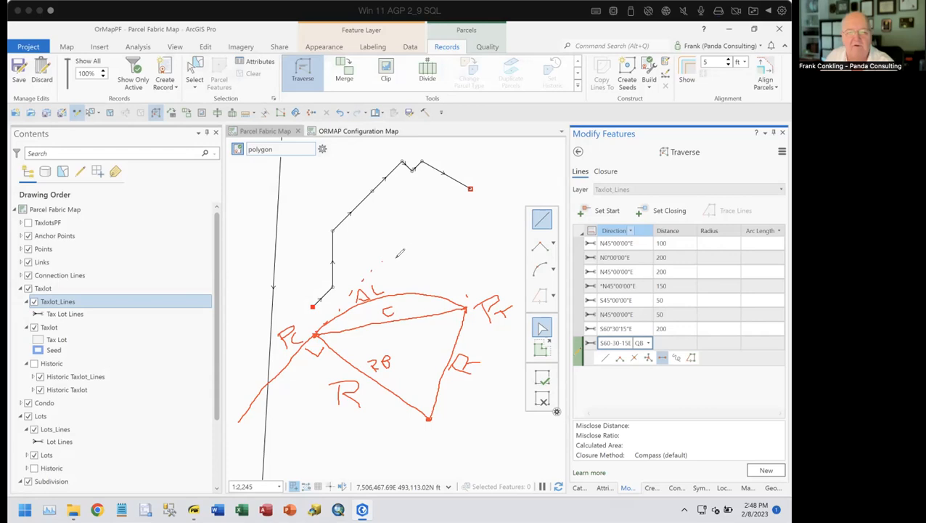
left_click_drag(376, 267, 400, 249)
left_click_drag(467, 308, 532, 344)
left_click_drag(465, 308, 393, 251)
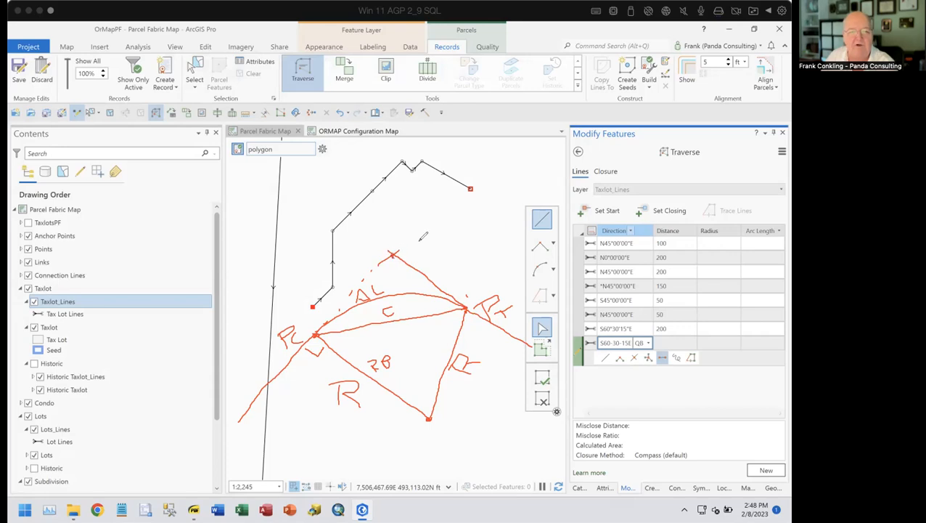
mouse_move(389, 221)
left_mouse_down()
mouse_move(397, 241)
mouse_move(399, 216)
mouse_move(390, 231)
mouse_move(427, 231)
mouse_move(413, 221)
left_mouse_up()
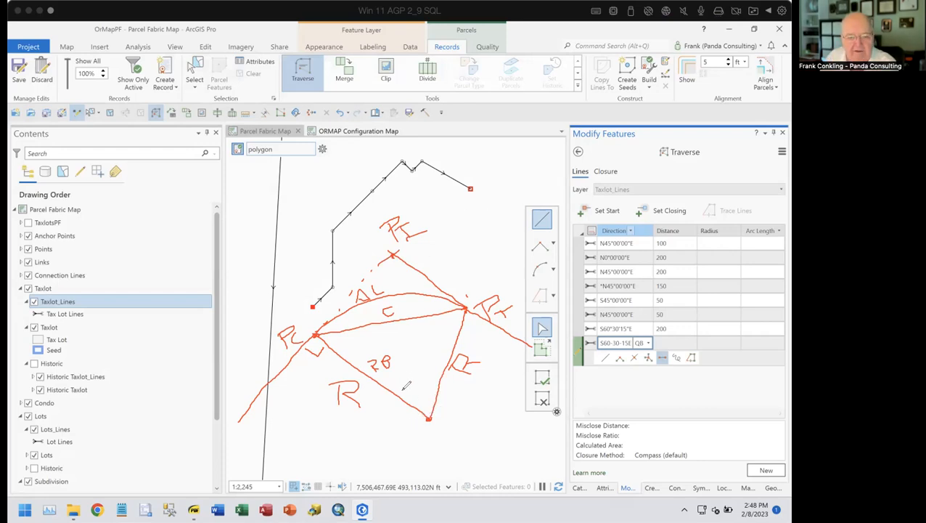
Mark the central angle as CA "Δ", and draw the bisector from the centre to PI with its half-angle D/2
left_click_drag(399, 390, 441, 371)
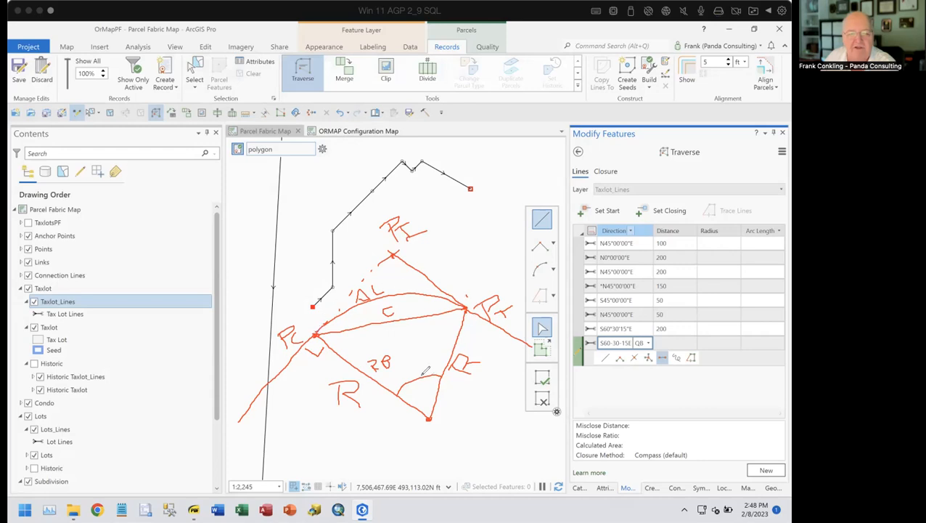
mouse_move(412, 373)
left_mouse_down()
mouse_move(383, 371)
mouse_move(350, 455)
mouse_move(363, 434)
mouse_move(375, 450)
mouse_move(368, 442)
mouse_move(410, 444)
mouse_move(392, 454)
mouse_move(386, 444)
mouse_move(410, 442)
left_mouse_up()
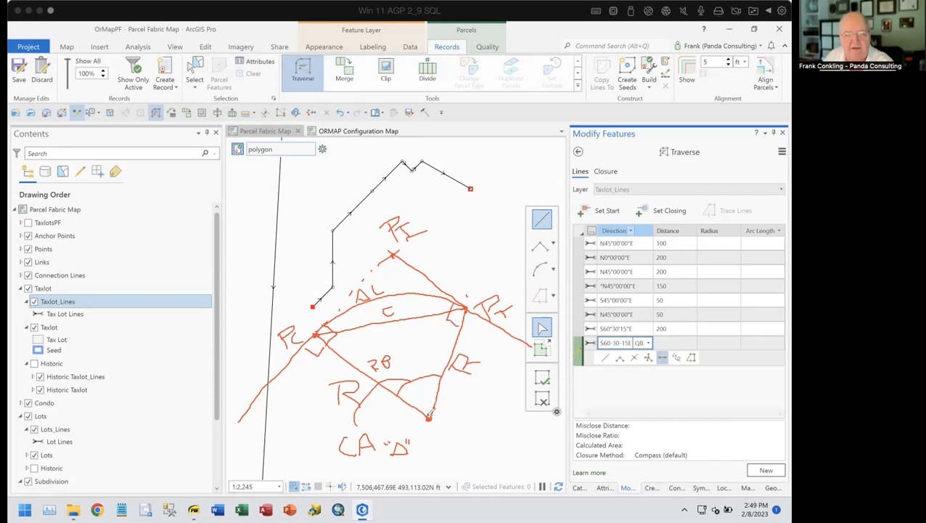
left_click_drag(430, 416, 392, 255)
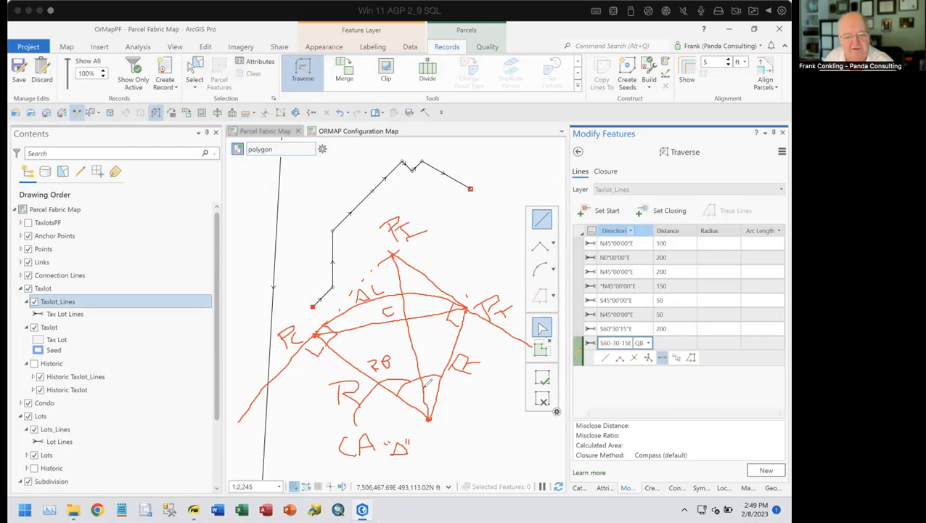
mouse_move(428, 383)
left_mouse_down()
mouse_move(459, 392)
mouse_move(464, 381)
mouse_move(462, 399)
left_mouse_up()
mouse_move(485, 370)
left_mouse_down()
mouse_move(482, 399)
mouse_move(491, 394)
mouse_move(421, 401)
mouse_move(416, 392)
left_mouse_up()
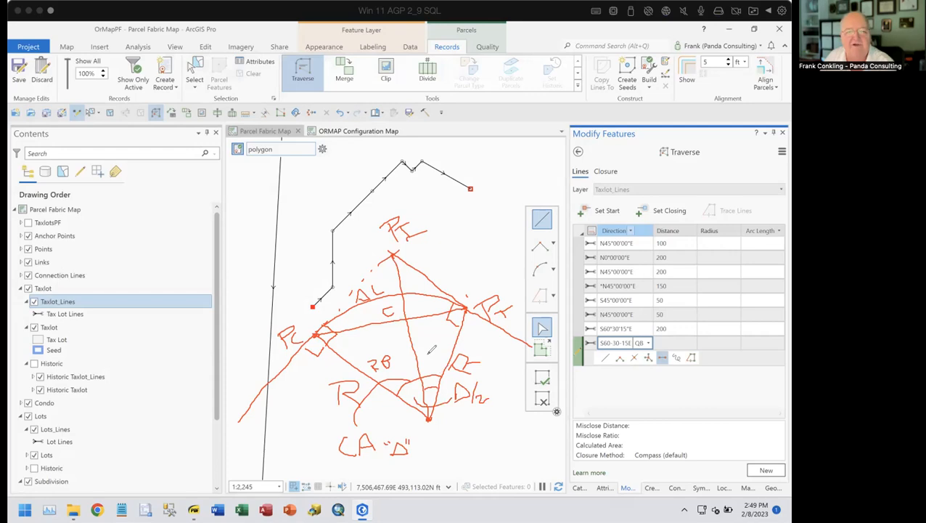
Extend the tangent beyond PI to mark the deflection angle as Δ, and add a right-angle mark where the bisector crosses the chord
left_click_drag(406, 241, 441, 205)
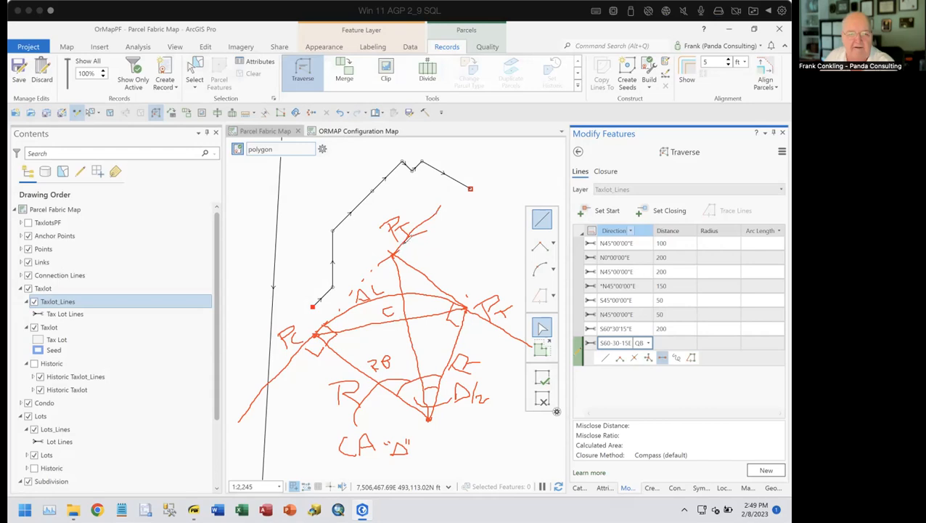
mouse_move(416, 254)
left_mouse_down()
mouse_move(427, 247)
mouse_move(415, 256)
left_mouse_up()
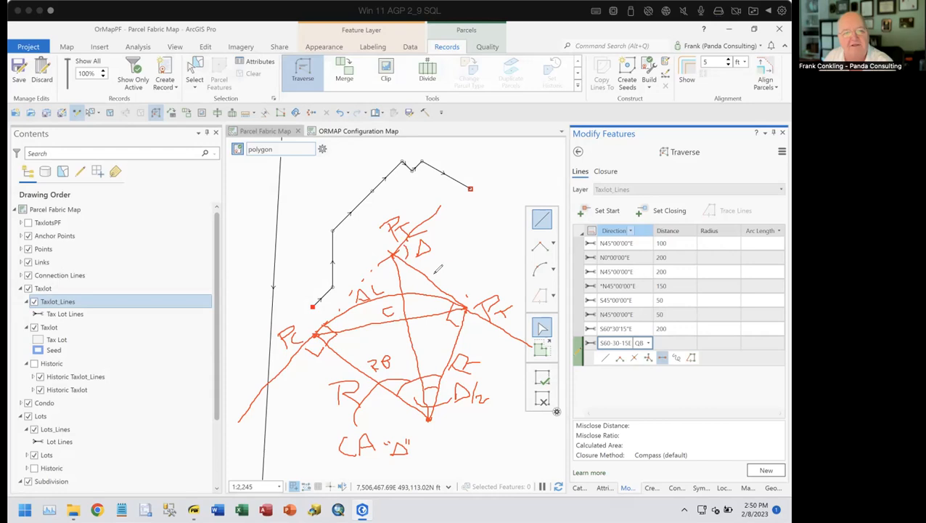
left_click_drag(409, 310, 417, 318)
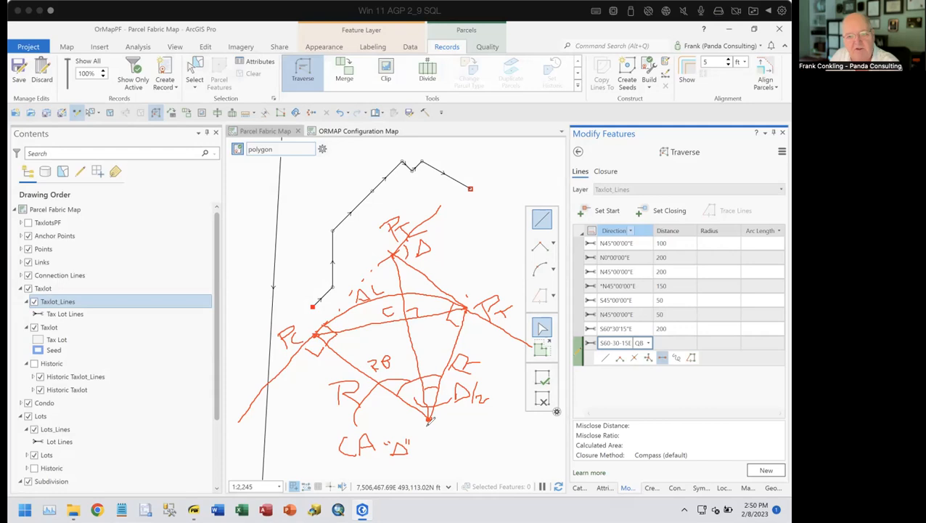
Circle the radius, central angle, arc length and chord labels in the sketch, and mark the Radius and Arc Length columns of the traverse grid
mouse_move(472, 377)
left_mouse_down()
mouse_move(491, 355)
mouse_move(439, 347)
mouse_move(469, 373)
mouse_move(480, 370)
left_mouse_up()
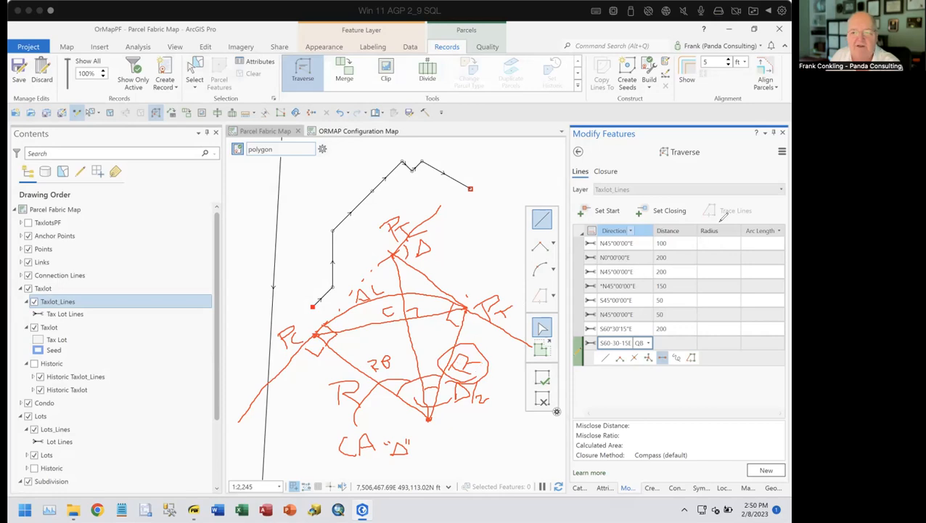
left_click_drag(720, 219, 722, 171)
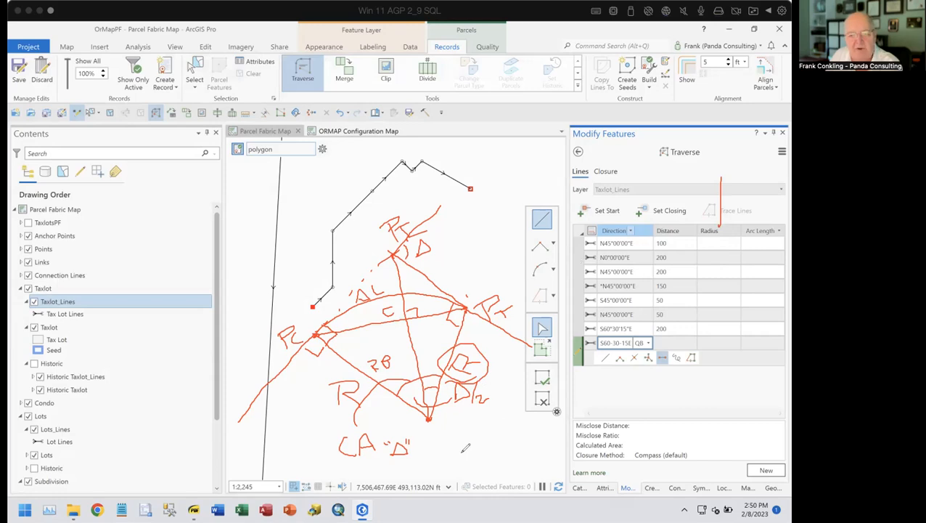
mouse_move(392, 461)
left_mouse_down()
mouse_move(426, 427)
mouse_move(341, 417)
mouse_move(330, 457)
mouse_move(419, 467)
left_mouse_up()
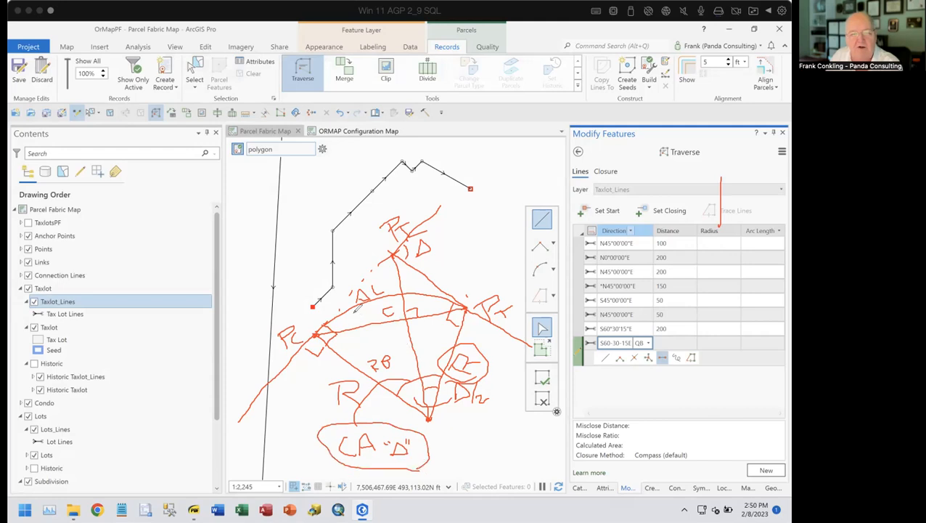
mouse_move(390, 284)
left_mouse_down()
mouse_move(347, 274)
mouse_move(363, 306)
mouse_move(381, 297)
mouse_move(374, 301)
mouse_move(386, 321)
mouse_move(403, 307)
mouse_move(396, 294)
left_mouse_up()
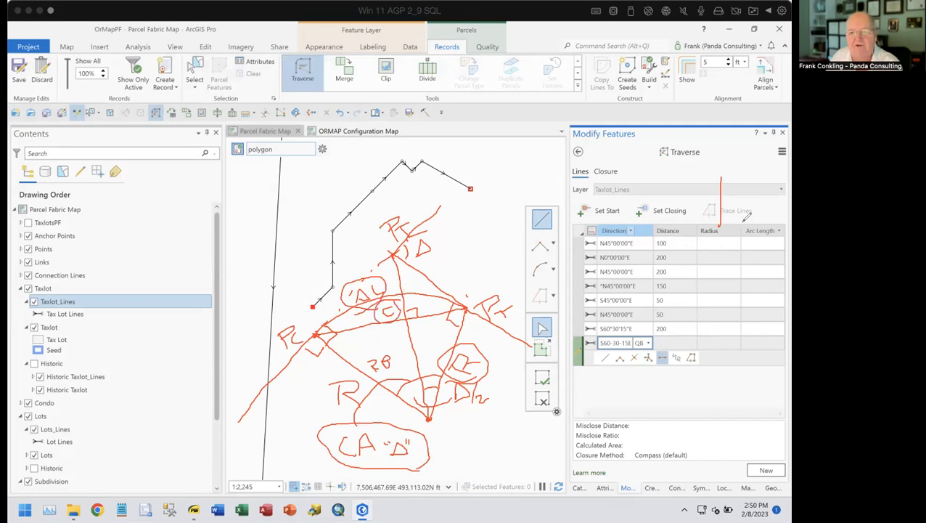
left_click_drag(765, 228, 772, 176)
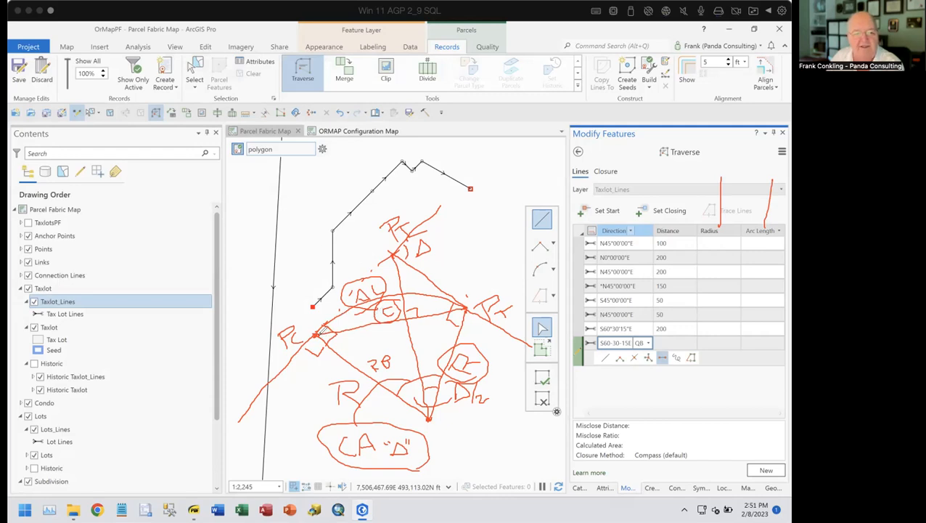
Sketch two example arcs closed by chords over the map, and mark the Direction column of the traverse grid
mouse_move(263, 179)
left_mouse_down()
mouse_move(296, 209)
mouse_move(267, 270)
left_mouse_up()
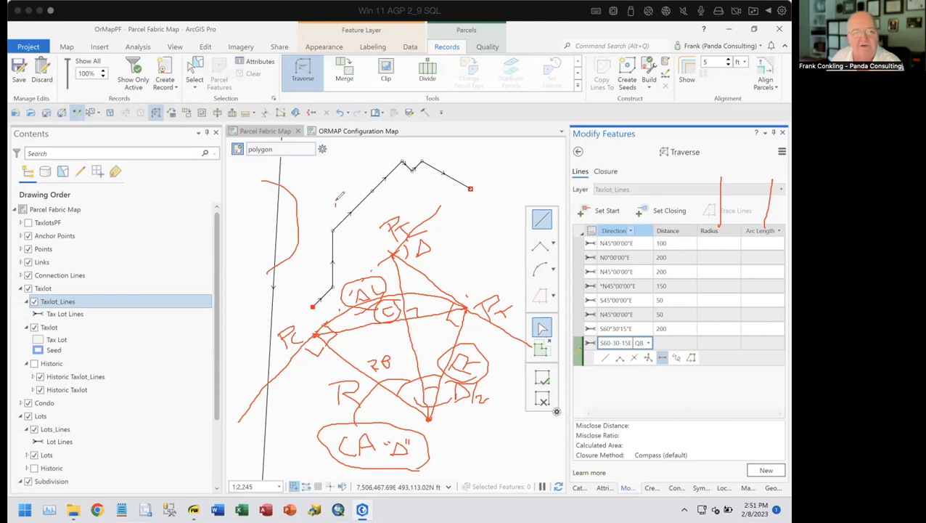
left_click_drag(335, 203, 462, 158)
left_click_drag(333, 206, 478, 160)
left_click_drag(263, 173, 275, 262)
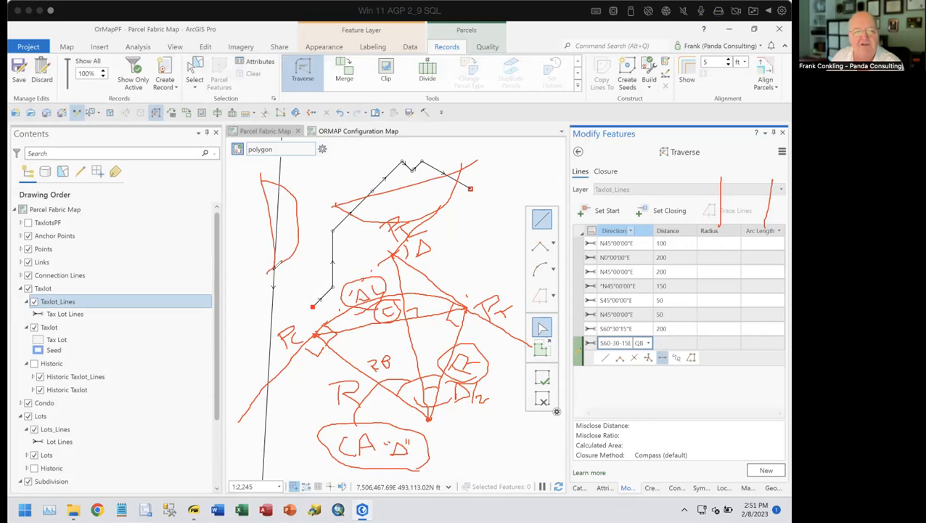
left_click_drag(619, 227, 625, 202)
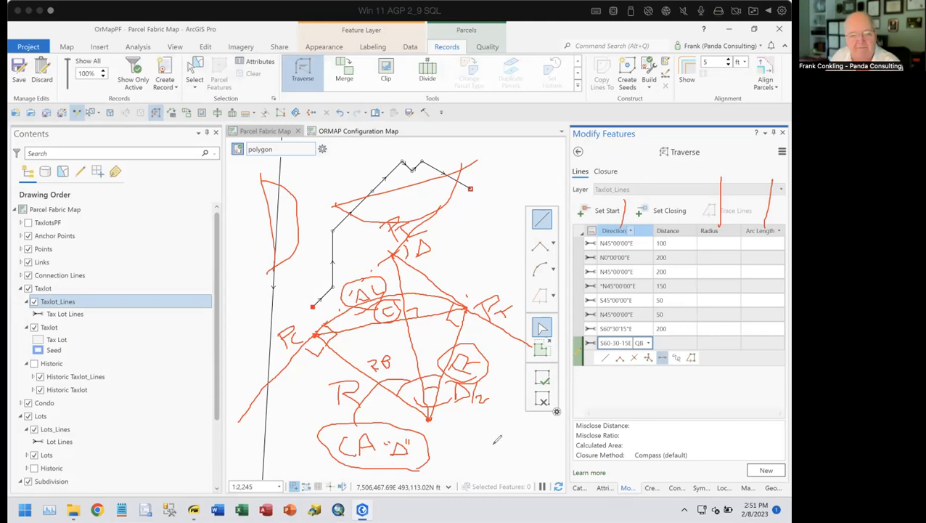
Scribble over the R label in the curve sketch, extend a line from the CA label, and link the arc length label to the deflection angle
mouse_move(356, 368)
left_mouse_down()
mouse_move(347, 406)
mouse_move(361, 380)
mouse_move(351, 374)
mouse_move(350, 397)
mouse_move(350, 385)
left_mouse_up()
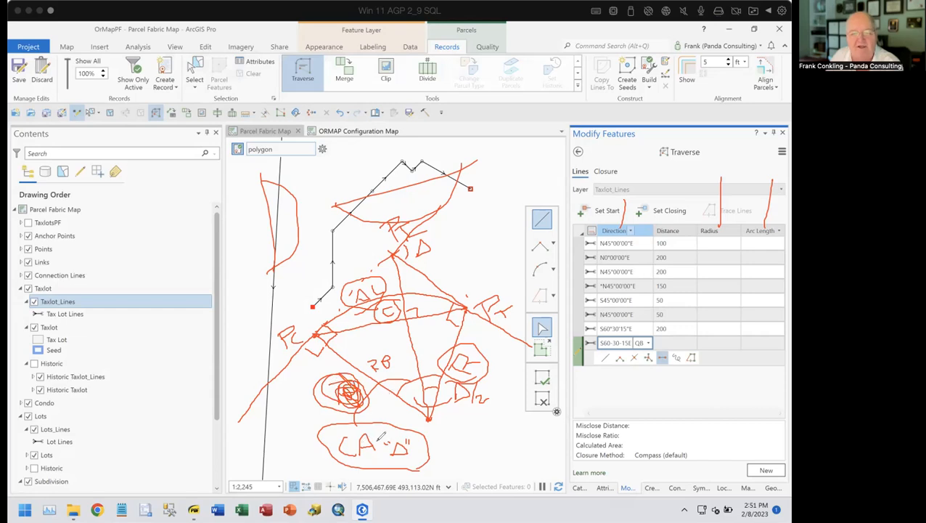
left_click_drag(411, 448, 468, 448)
mouse_move(396, 301)
left_mouse_down()
mouse_move(417, 286)
mouse_move(415, 261)
left_mouse_up()
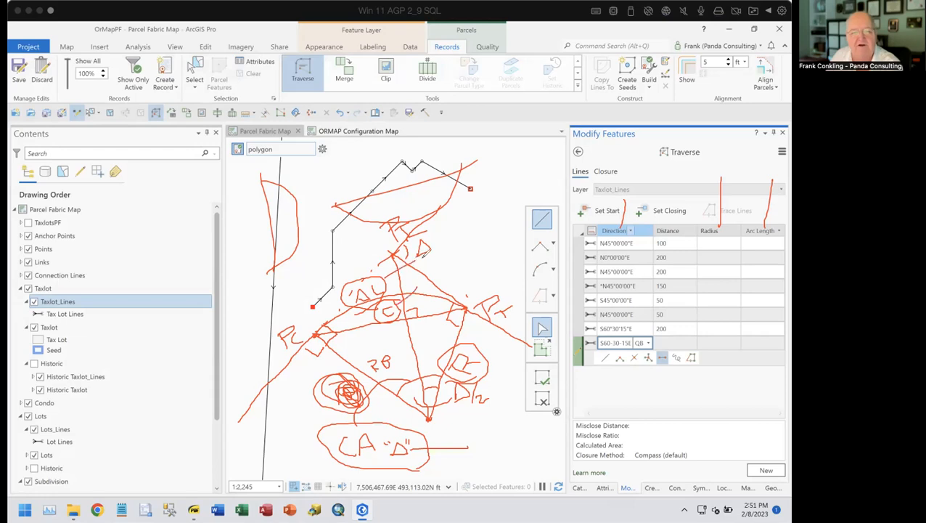
Mark the Arc Length, Radius and Direction columns of the traverse grid again, and clear all the annotations
left_click_drag(771, 212, 764, 265)
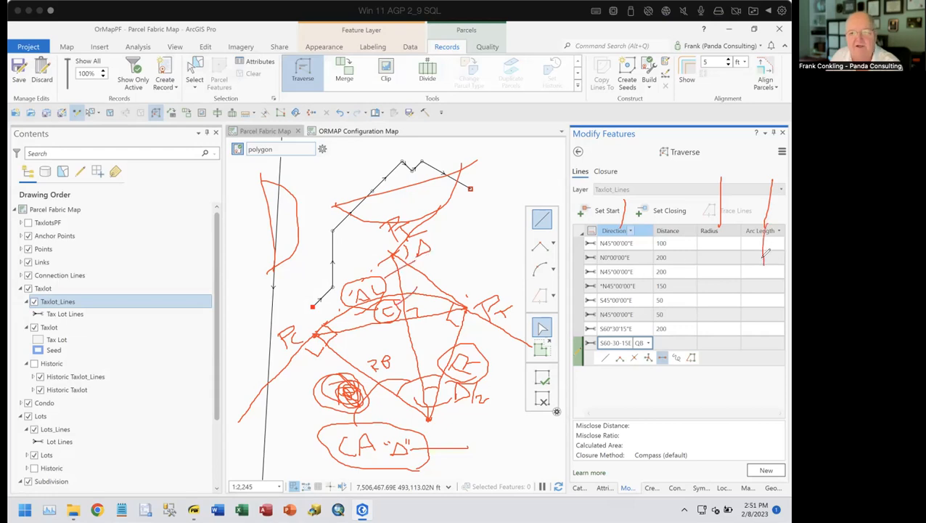
left_click_drag(717, 220, 716, 246)
left_click_drag(765, 222, 772, 256)
left_click_drag(614, 224, 626, 196)
key("Escape")
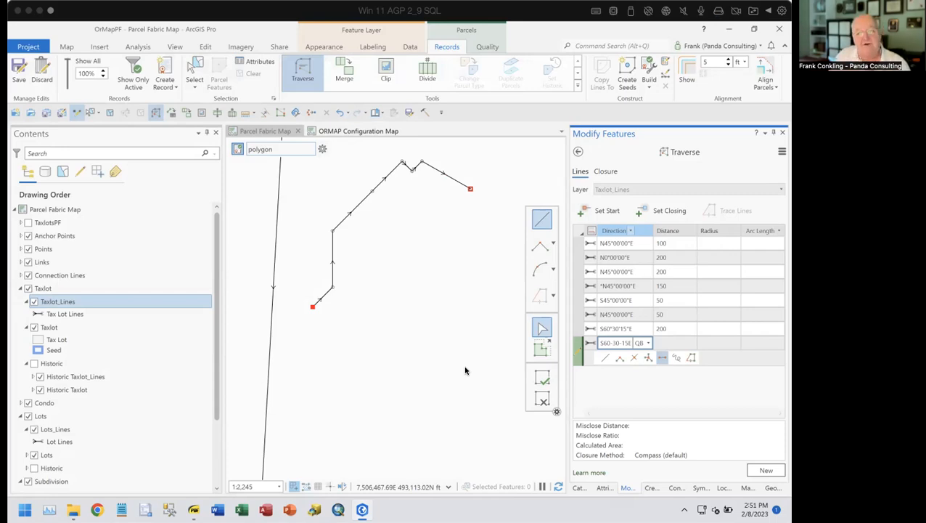
Replace the direction of the new traverse leg with the * shortcut to use the tangent bearing of the previous leg
left_click(614, 342)
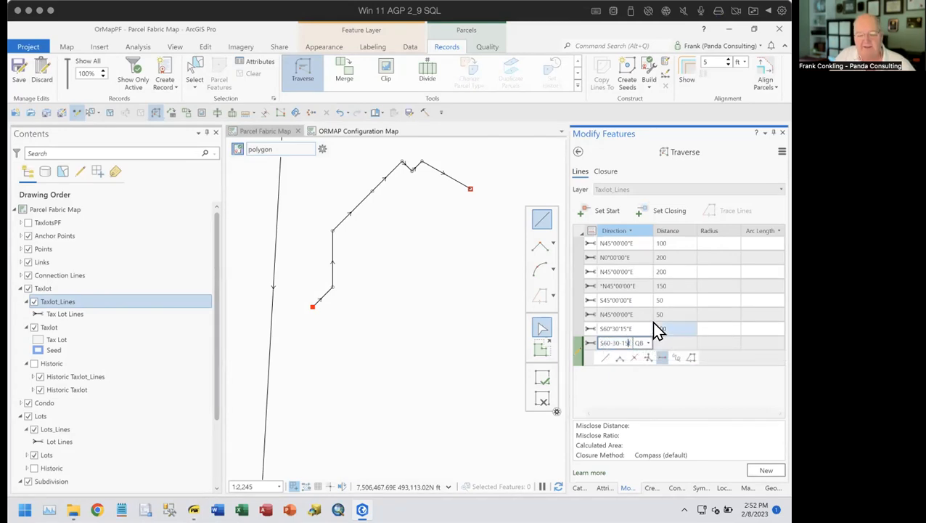
key("BackSpace")
key("BackSpace")
key("BackSpace")
key("BackSpace")
key("BackSpace")
key("BackSpace")
key("BackSpace")
key("BackSpace")
key("BackSpace")
key("BackSpace")
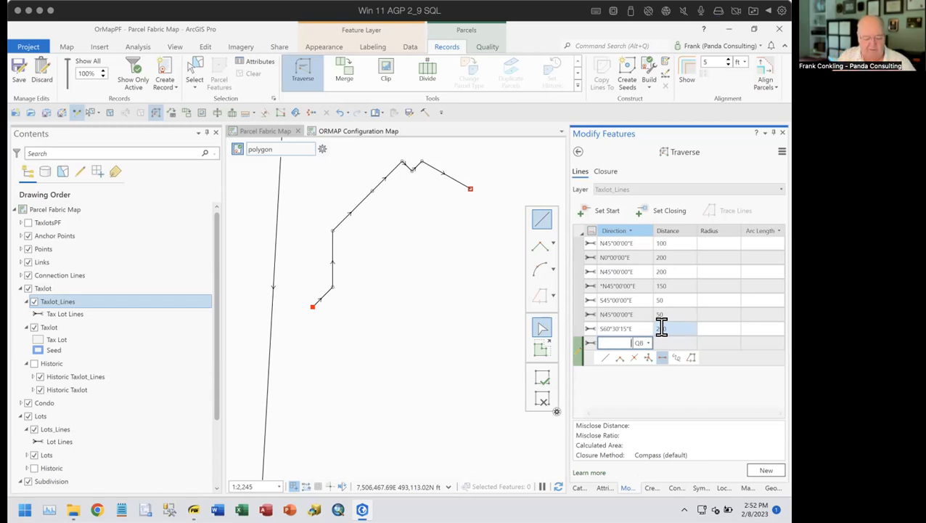
type("1")
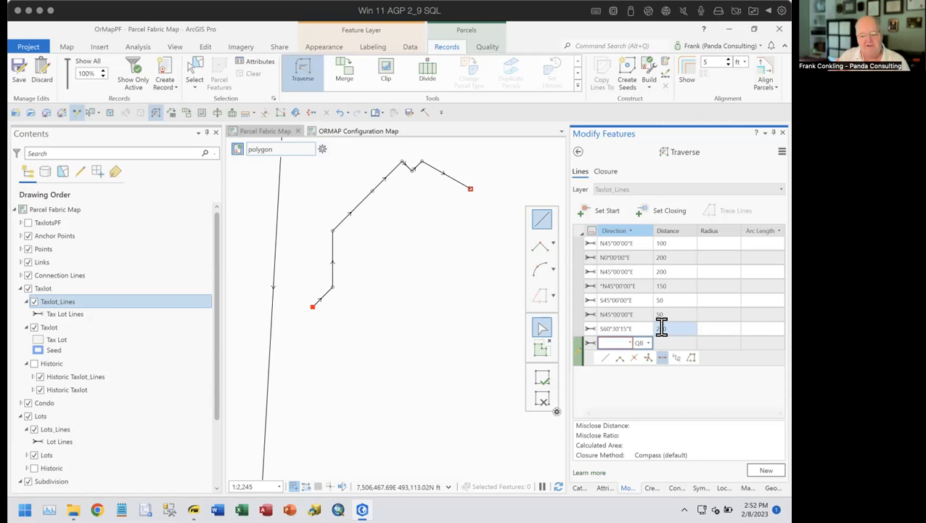
key("Tab")
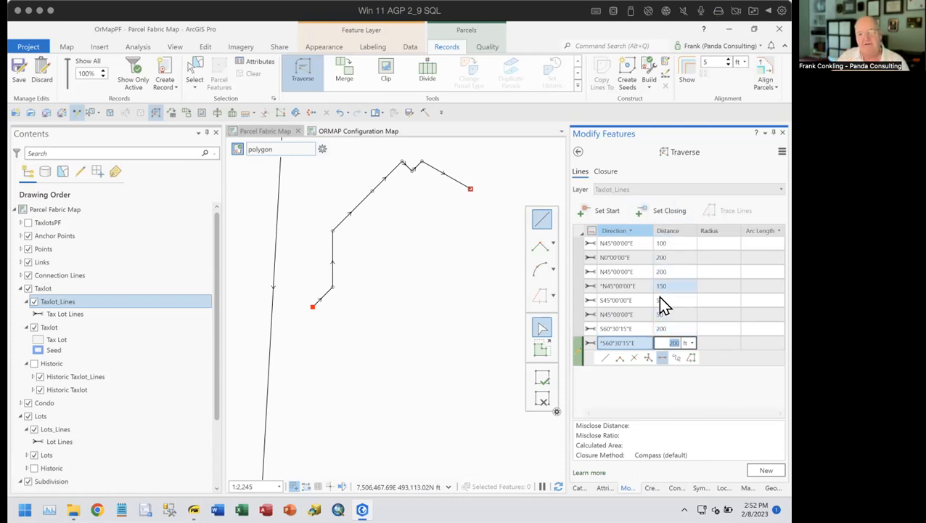
Leave the leg's distance empty, set the radius to 200 ft and the arc length to 90d, and add the curve to the traverse
type("6")
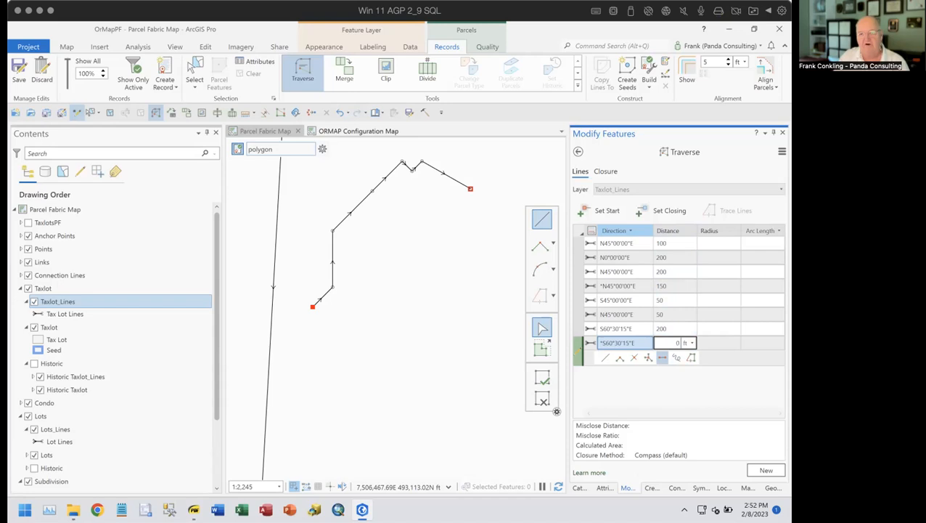
key("Tab")
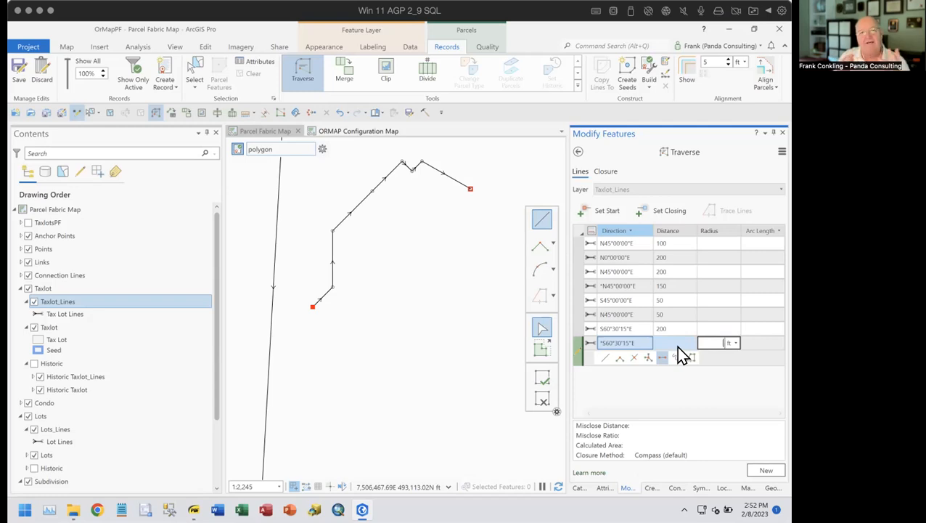
type("00")
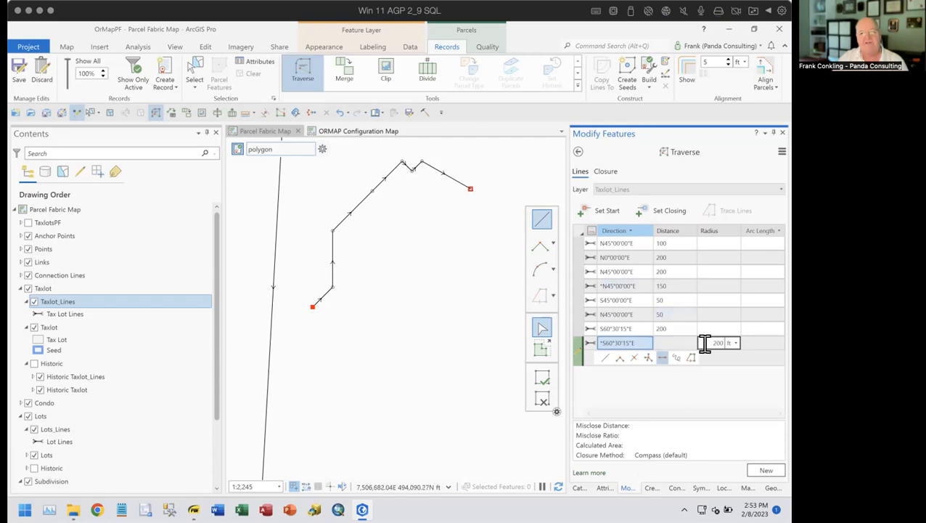
key("Tab")
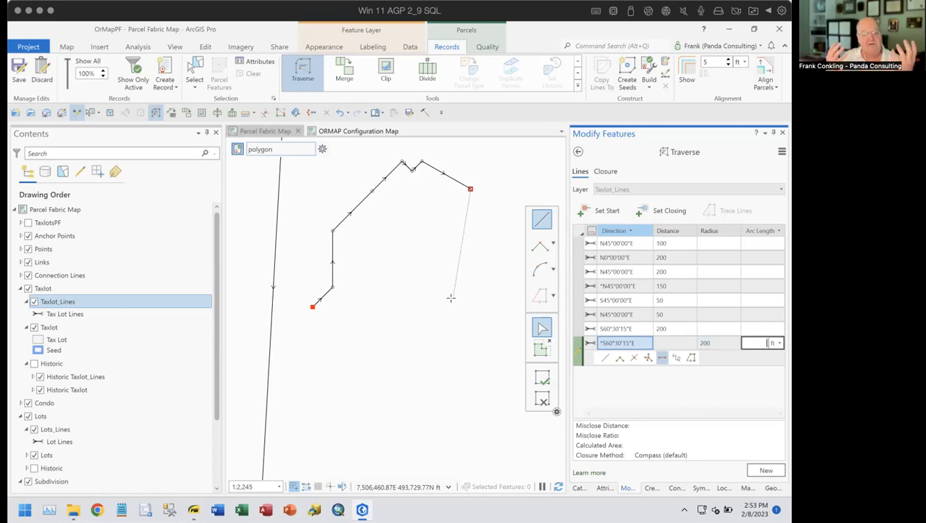
type("0")
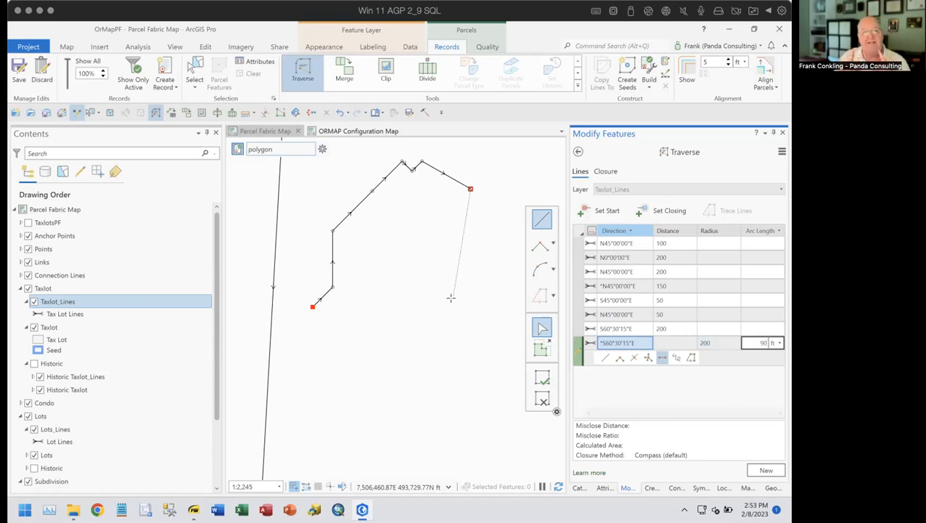
type("d")
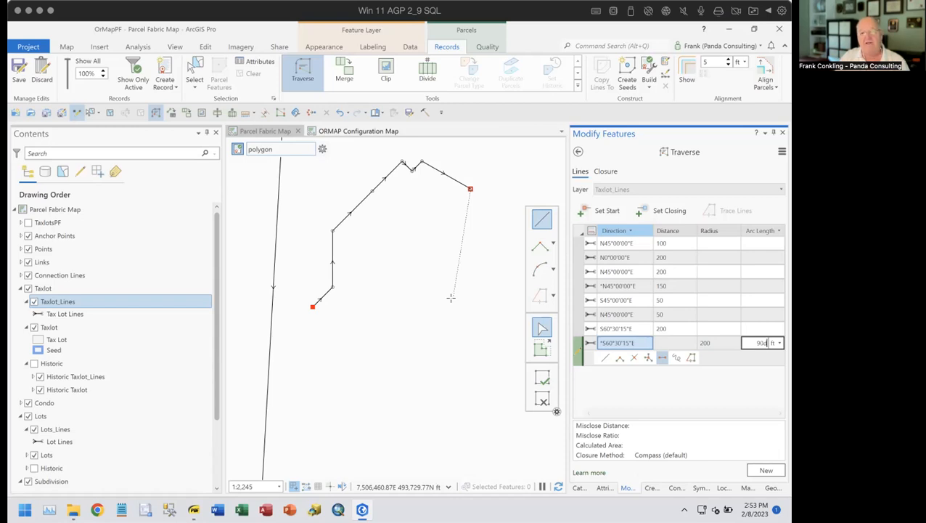
key("Return")
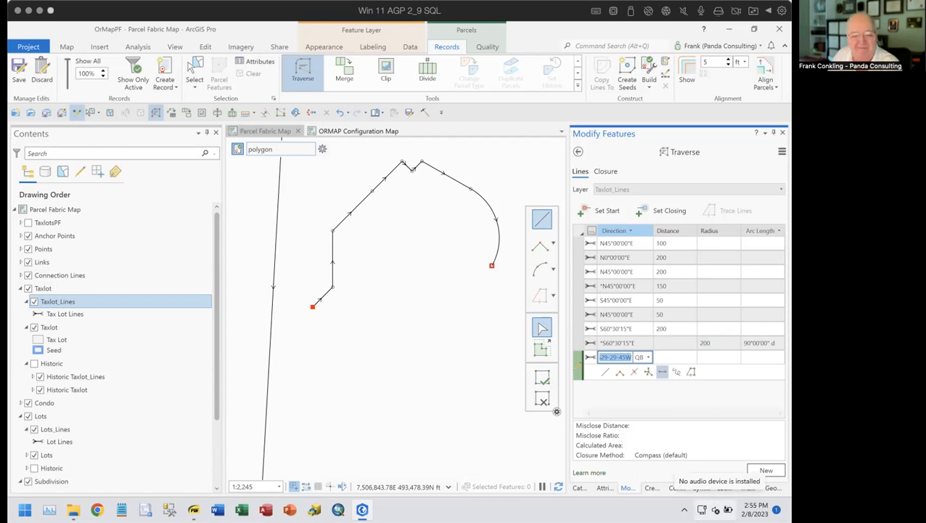
Sketch an arc with radii from both ends meeting at a centre below the traverse, and label each radius R
left_click_drag(300, 352, 465, 316)
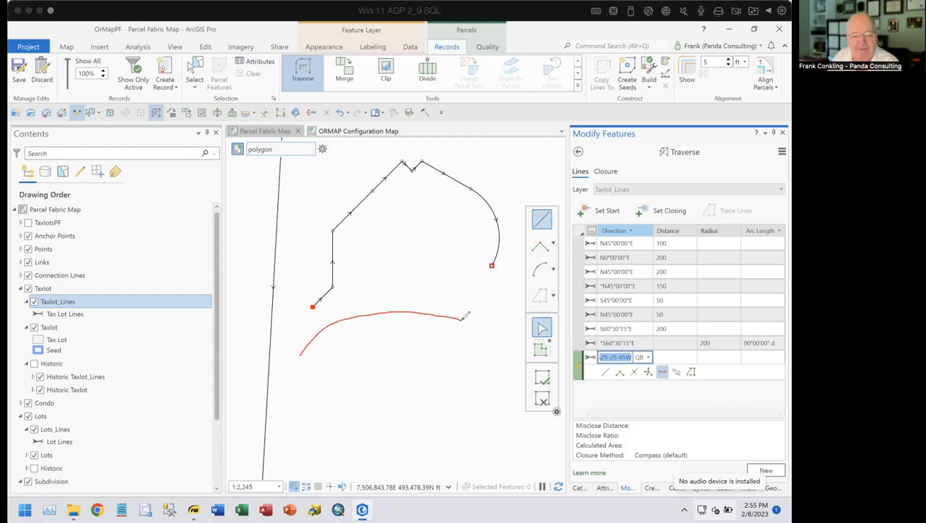
left_click_drag(302, 352, 412, 455)
left_click_drag(462, 319, 413, 458)
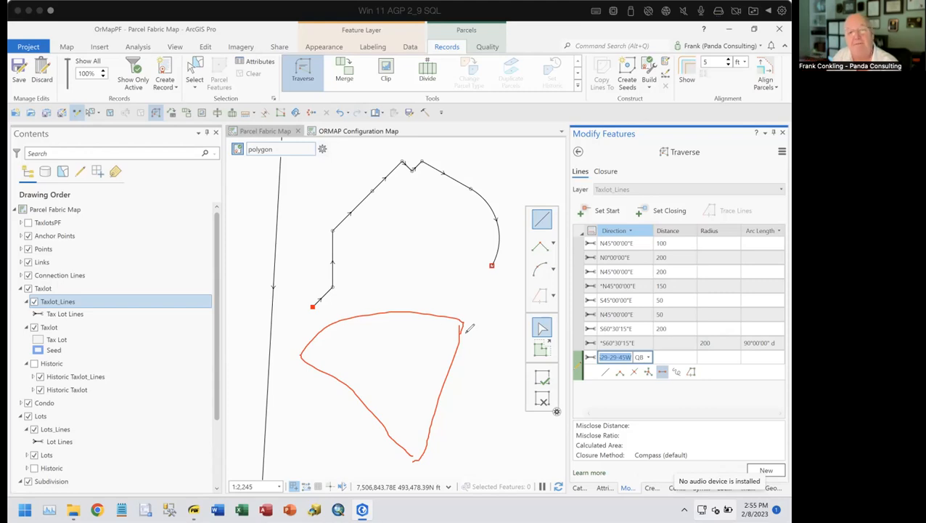
mouse_move(336, 419)
left_mouse_down()
mouse_move(335, 433)
mouse_move(349, 434)
left_mouse_up()
mouse_move(456, 389)
left_mouse_down()
mouse_move(452, 413)
mouse_move(465, 408)
left_mouse_up()
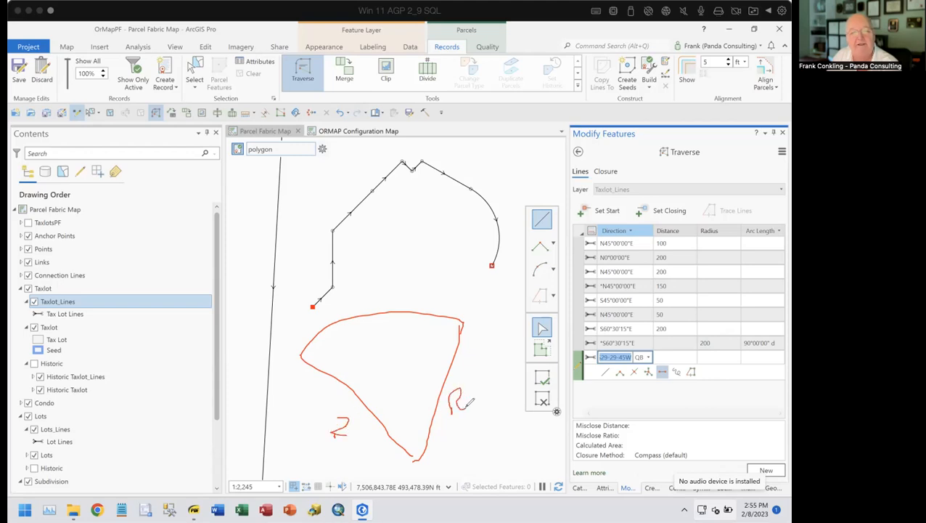
Label the sketched arc Δ and L, draw its chord and central angle arc, and scribble out the Δ
left_click_drag(370, 308, 420, 297)
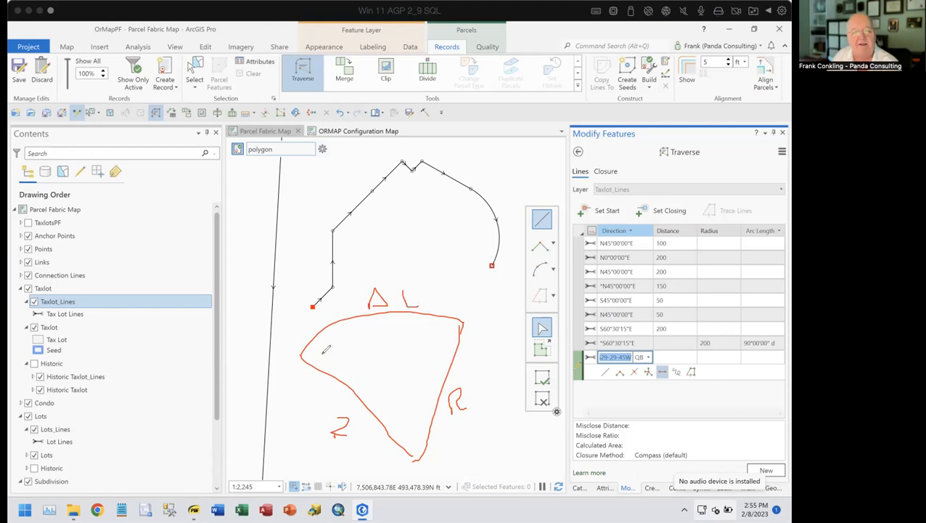
left_click_drag(300, 355, 461, 325)
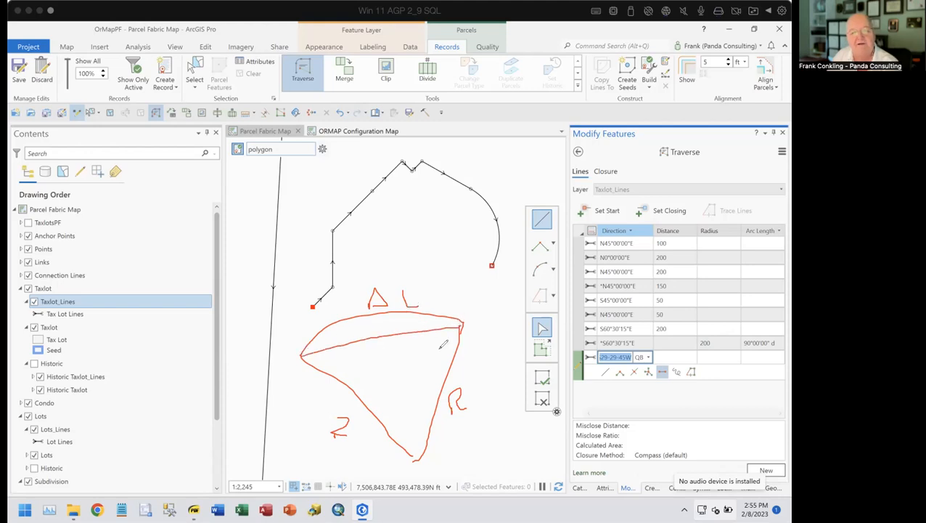
left_click_drag(389, 418, 433, 410)
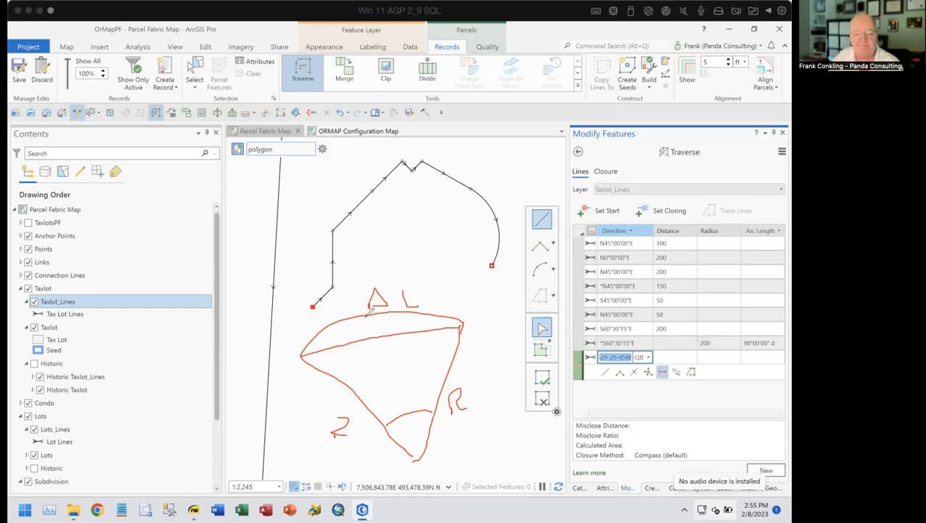
mouse_move(370, 304)
left_mouse_down()
mouse_move(387, 285)
mouse_move(379, 306)
mouse_move(363, 291)
mouse_move(386, 297)
left_mouse_up()
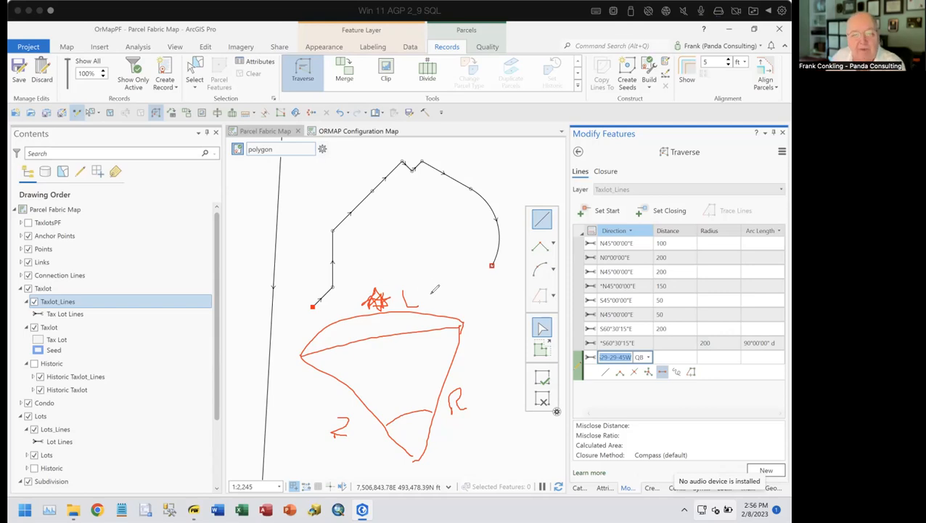
Circle the L label, add a circled label on the chord, and mark and circle the central angle and the R label
mouse_move(415, 307)
left_mouse_down()
mouse_move(425, 288)
mouse_move(392, 296)
mouse_move(417, 306)
mouse_move(385, 327)
mouse_move(392, 330)
mouse_move(389, 320)
mouse_move(358, 331)
mouse_move(393, 325)
left_mouse_up()
mouse_move(414, 405)
left_mouse_down()
mouse_move(410, 413)
mouse_move(413, 396)
left_mouse_up()
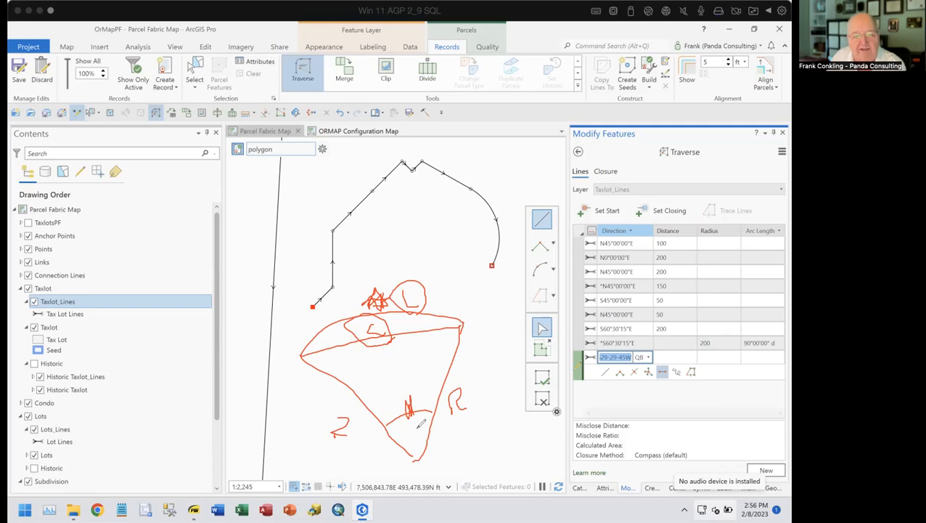
mouse_move(450, 423)
left_mouse_down()
mouse_move(479, 422)
mouse_move(485, 373)
mouse_move(445, 384)
mouse_move(458, 419)
mouse_move(426, 380)
mouse_move(379, 396)
mouse_move(410, 426)
left_mouse_up()
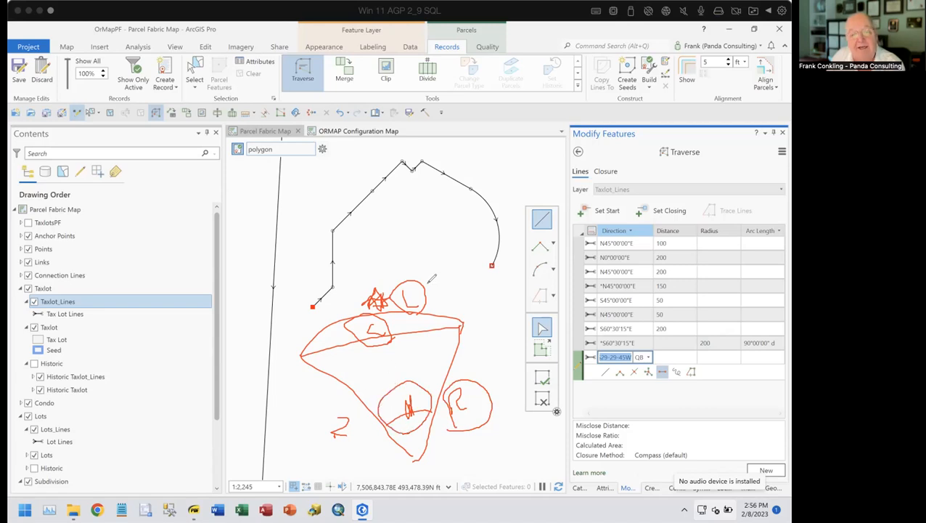
left_click_drag(425, 286, 444, 259)
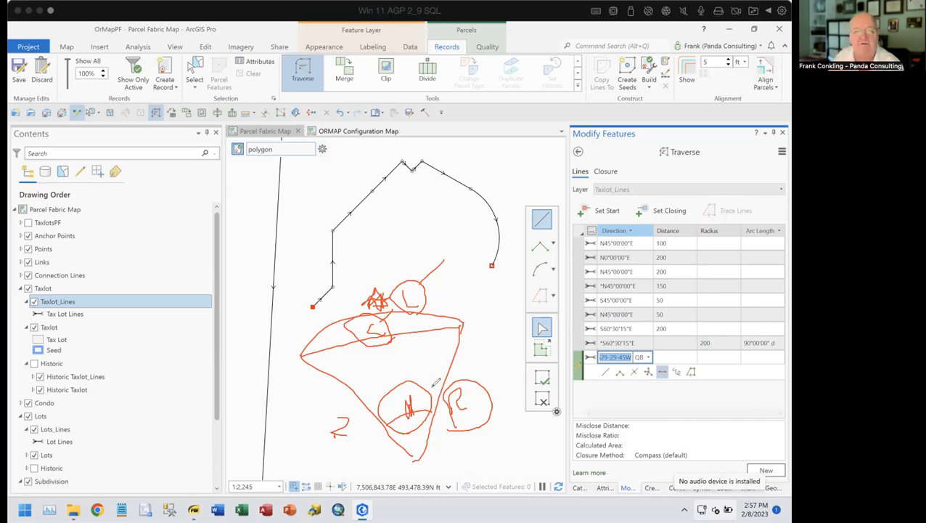
Sketch a narrow sector with long radii, a short arc and its chord, and mark its radius R and small central angle
mouse_move(249, 186)
left_mouse_down()
mouse_move(246, 460)
mouse_move(313, 182)
left_mouse_up()
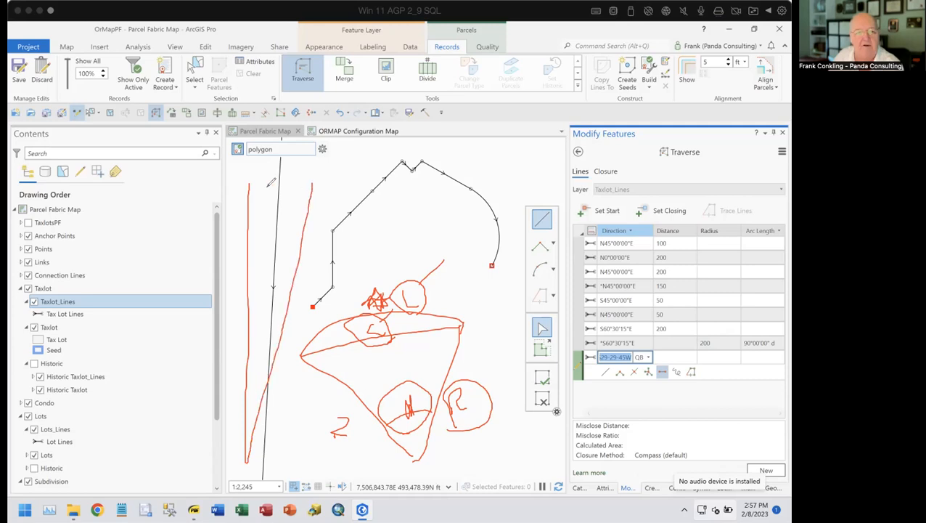
left_click_drag(250, 176, 311, 179)
left_click_drag(250, 183, 313, 182)
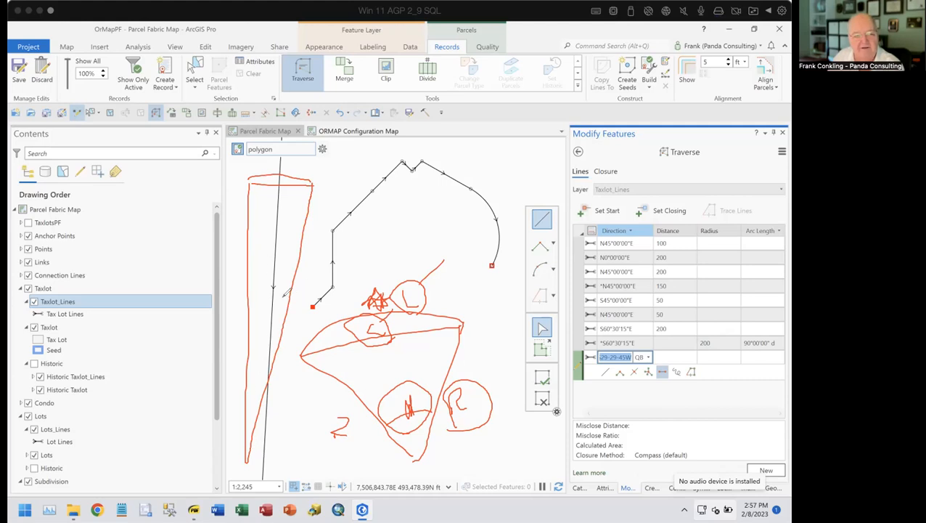
mouse_move(300, 301)
left_mouse_down()
mouse_move(303, 291)
mouse_move(324, 319)
left_mouse_up()
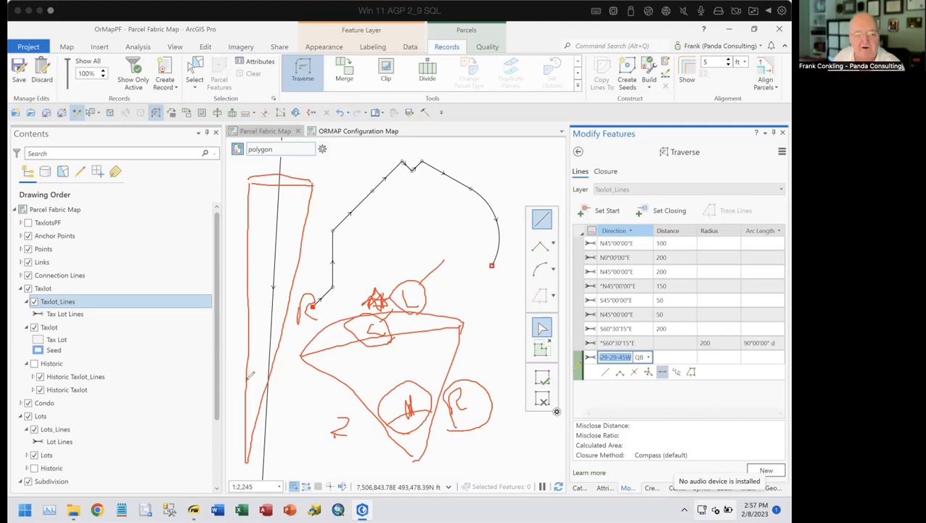
left_click_drag(258, 381, 261, 365)
left_click_drag(250, 178, 316, 183)
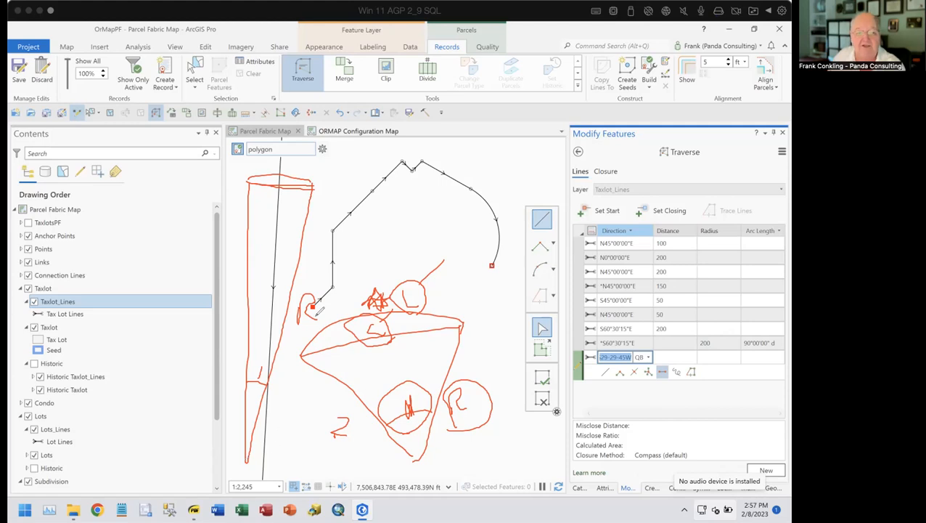
Circle the narrow sector's R, add strokes at its arc ends, outline the other sketch's angle and R labels, and emphasize the narrow sector's angle and arc
mouse_move(308, 323)
left_mouse_down()
mouse_move(321, 279)
mouse_move(304, 328)
left_mouse_up()
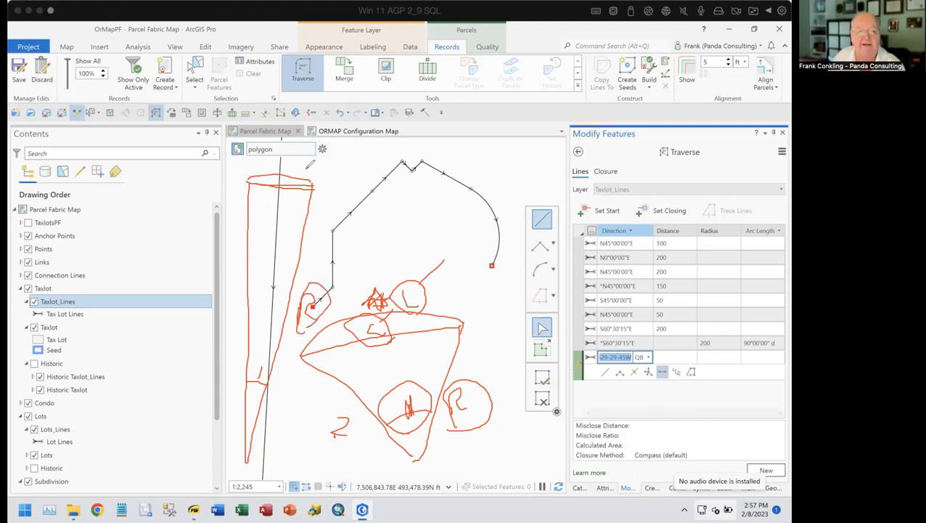
left_click_drag(292, 174, 313, 161)
left_click_drag(269, 185, 240, 167)
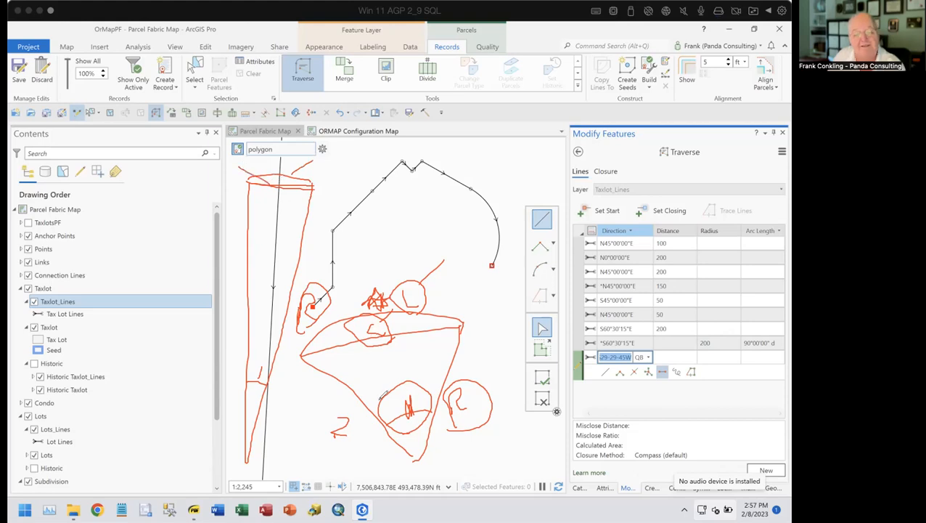
mouse_move(399, 442)
left_mouse_down()
mouse_move(489, 440)
mouse_move(479, 368)
mouse_move(370, 392)
mouse_move(410, 450)
mouse_move(422, 448)
left_mouse_up()
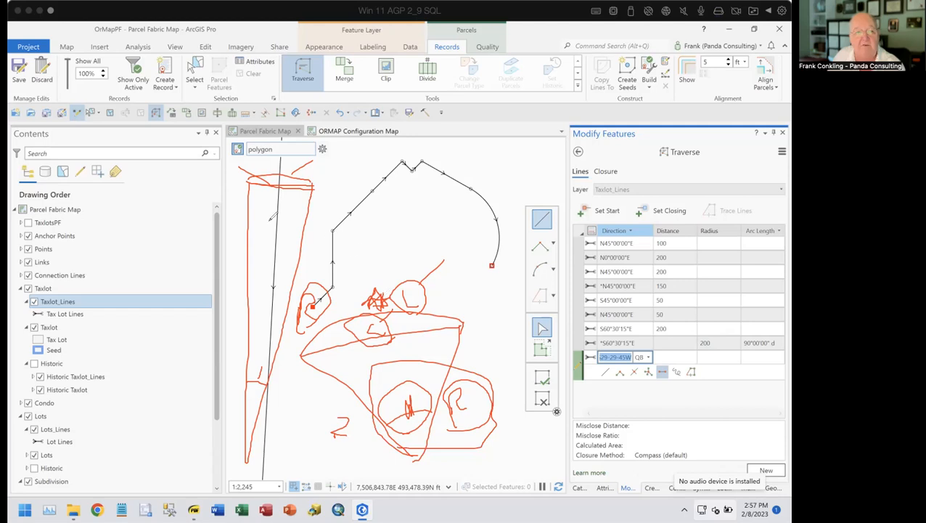
mouse_move(266, 387)
left_mouse_down()
mouse_move(264, 354)
mouse_move(254, 370)
left_mouse_up()
mouse_move(245, 164)
left_mouse_down()
mouse_move(304, 191)
mouse_move(259, 154)
mouse_move(269, 186)
left_mouse_up()
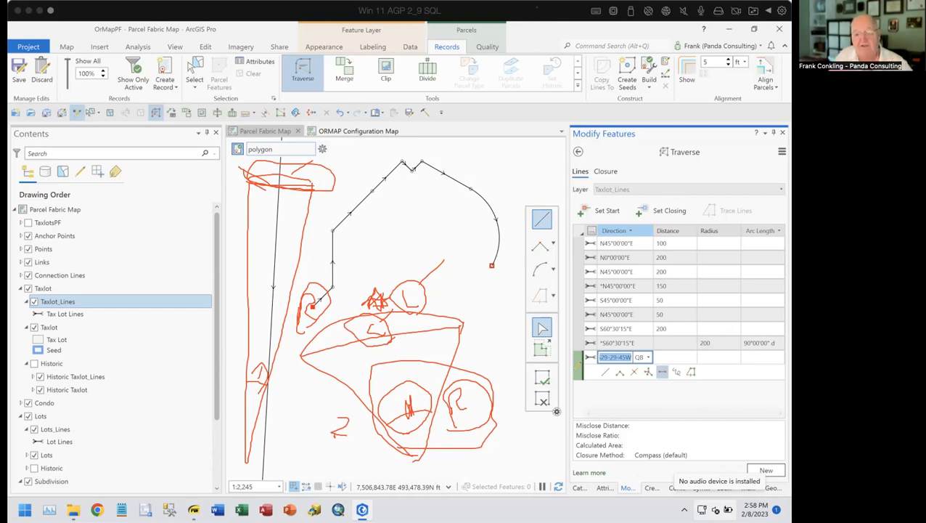
Clear the annotations from the map and save the edits
key("Escape")
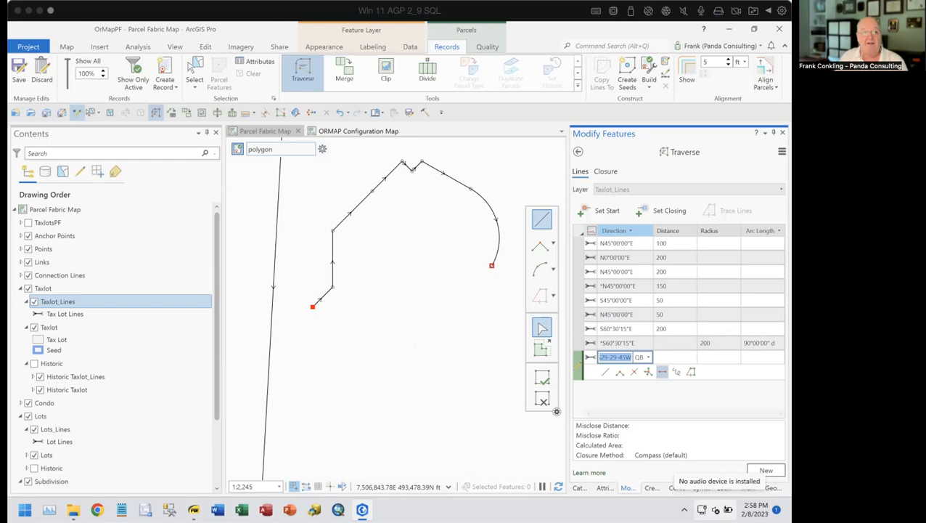
left_click(16, 65)
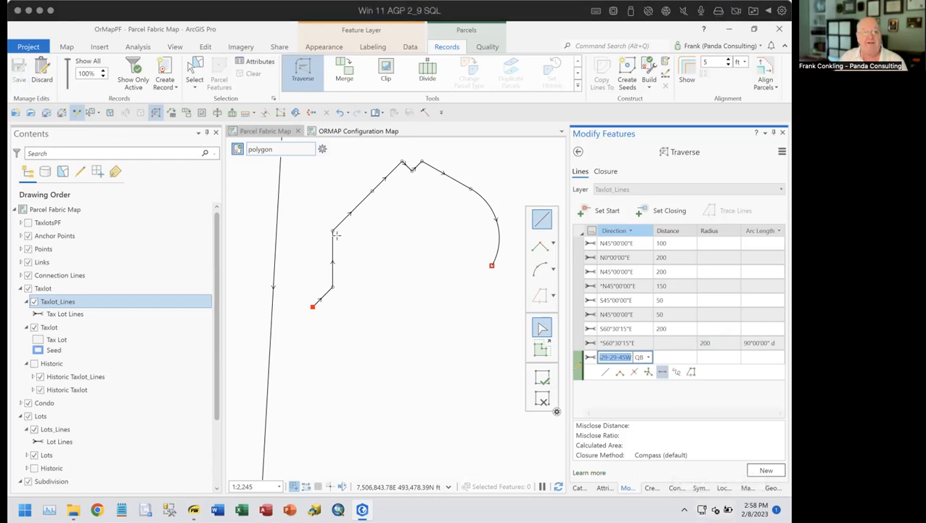